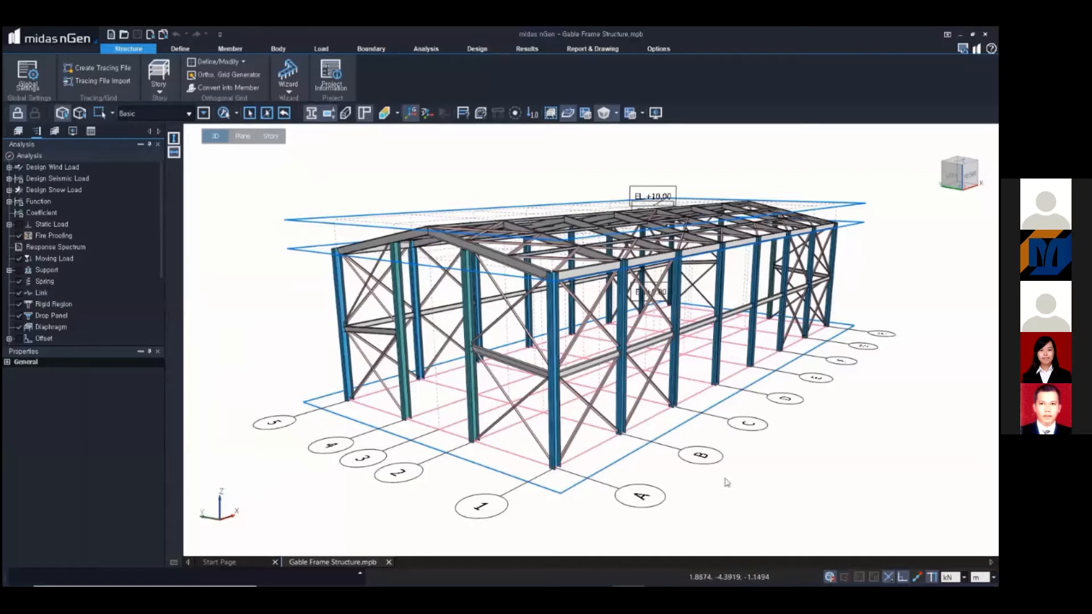
- Examine the gable frame structure in 3D from several sides, including a straight-on view of its end
middle_drag(859, 397, 914, 331)
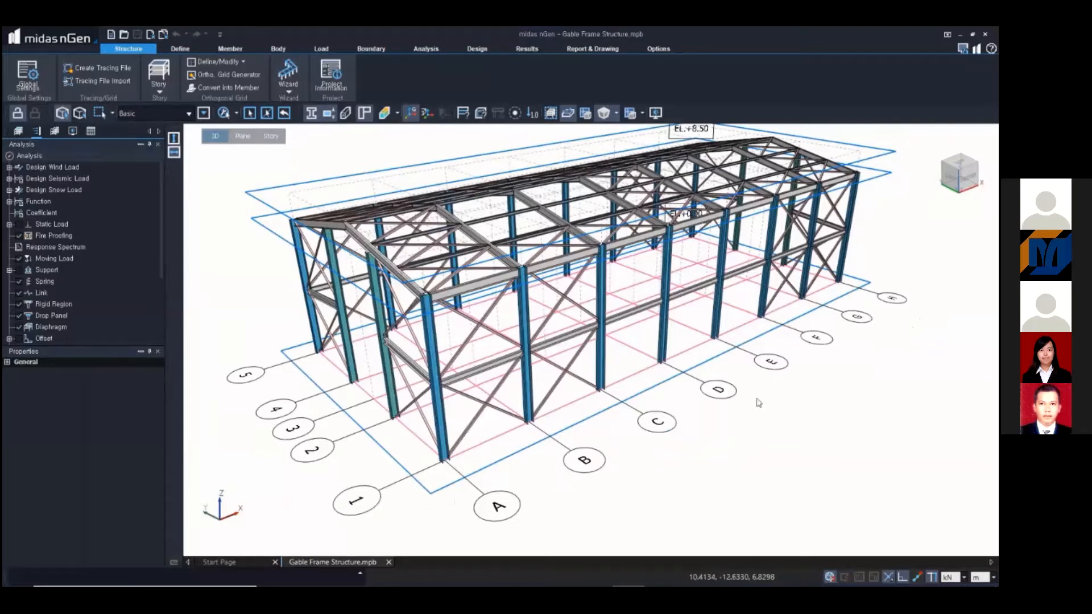
middle_drag(529, 515, 876, 447)
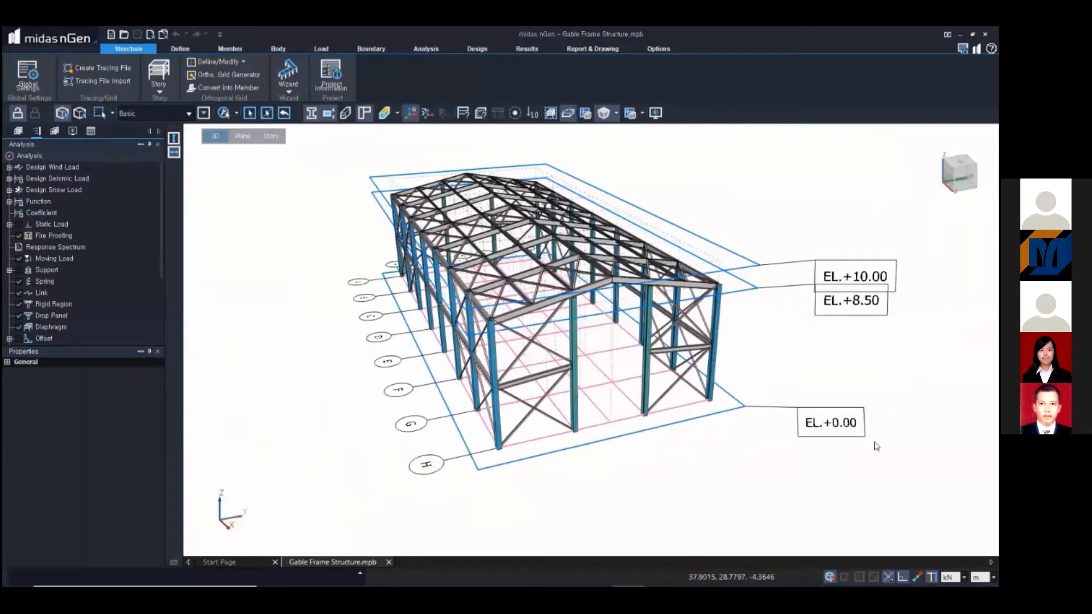
middle_click(803, 449)
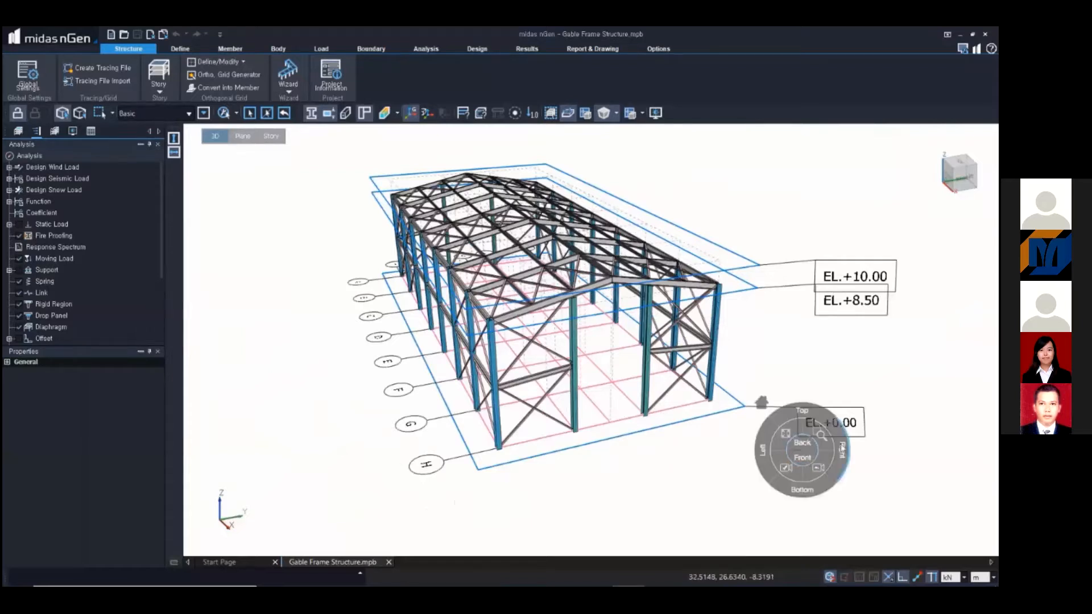
click(807, 447)
middle_drag(780, 464, 772, 490)
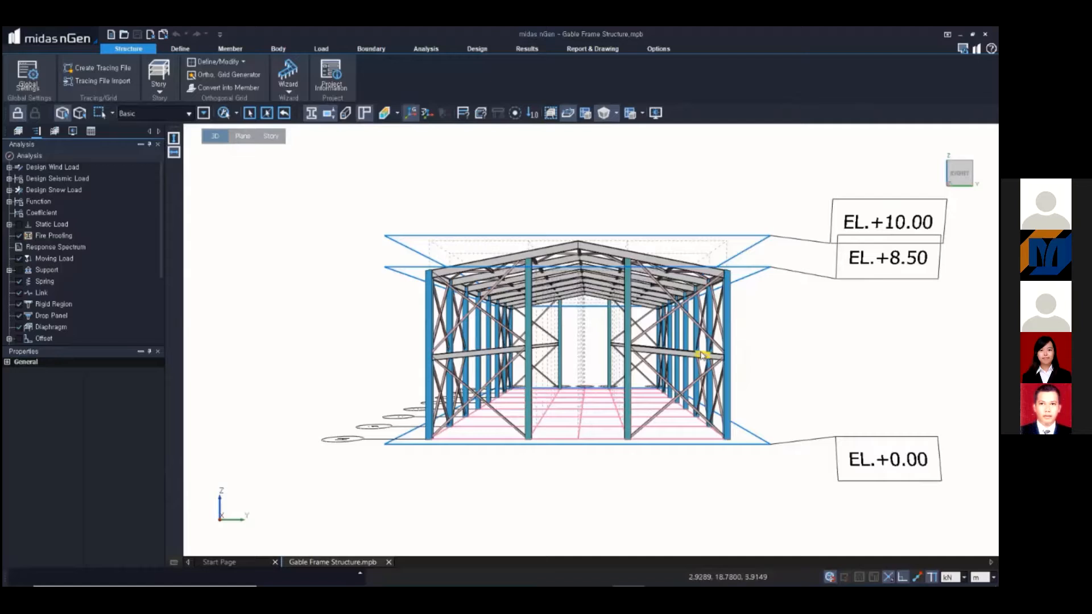
middle_drag(701, 356, 539, 374)
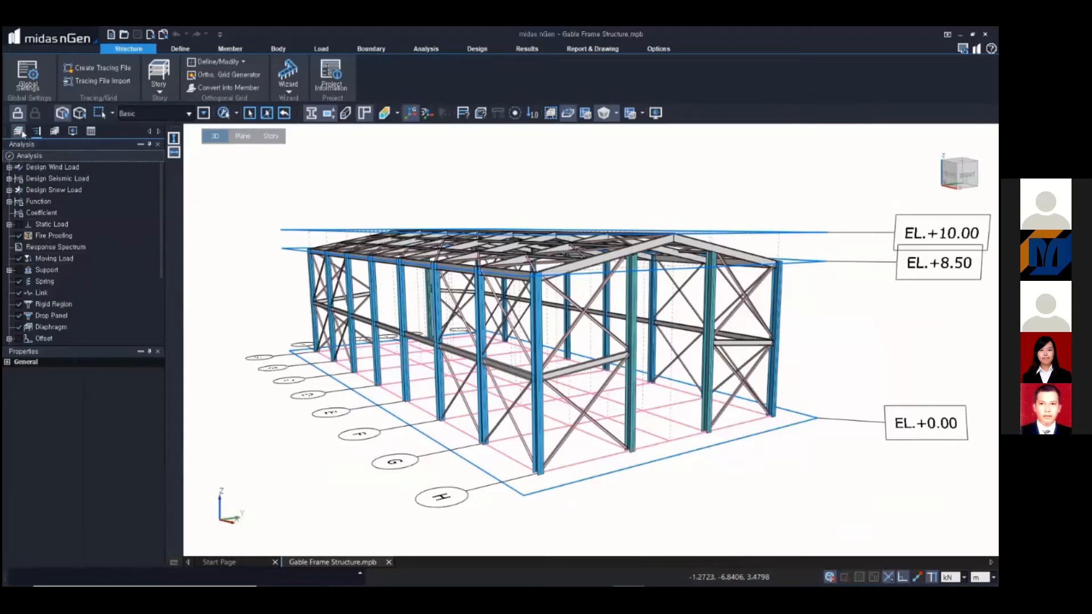
- List the individual level planes and grid lines of Grid Set-1 in the model tree
click(21, 132)
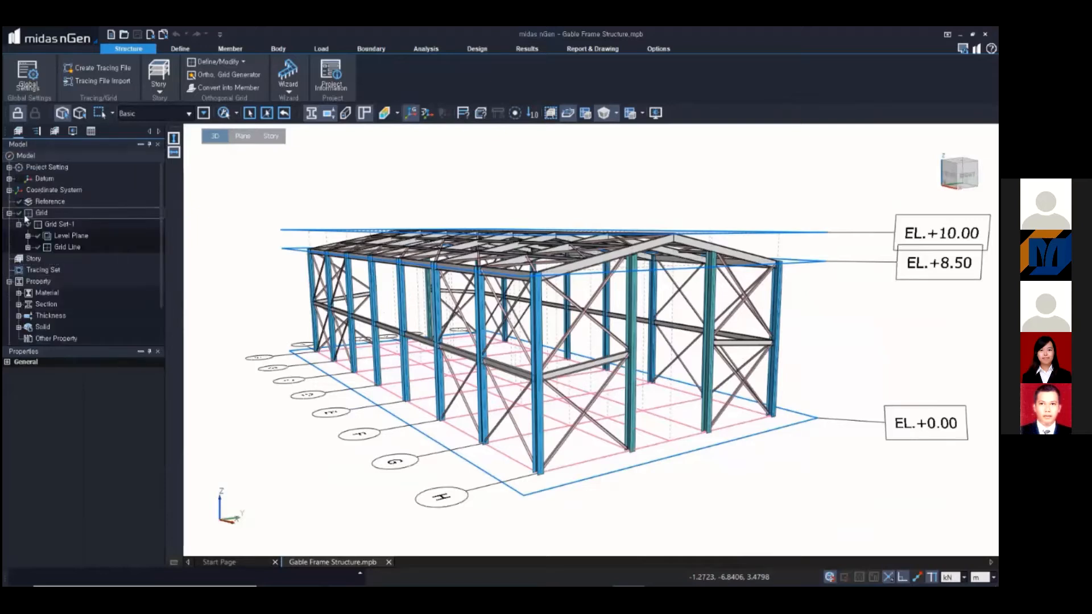
click(26, 217)
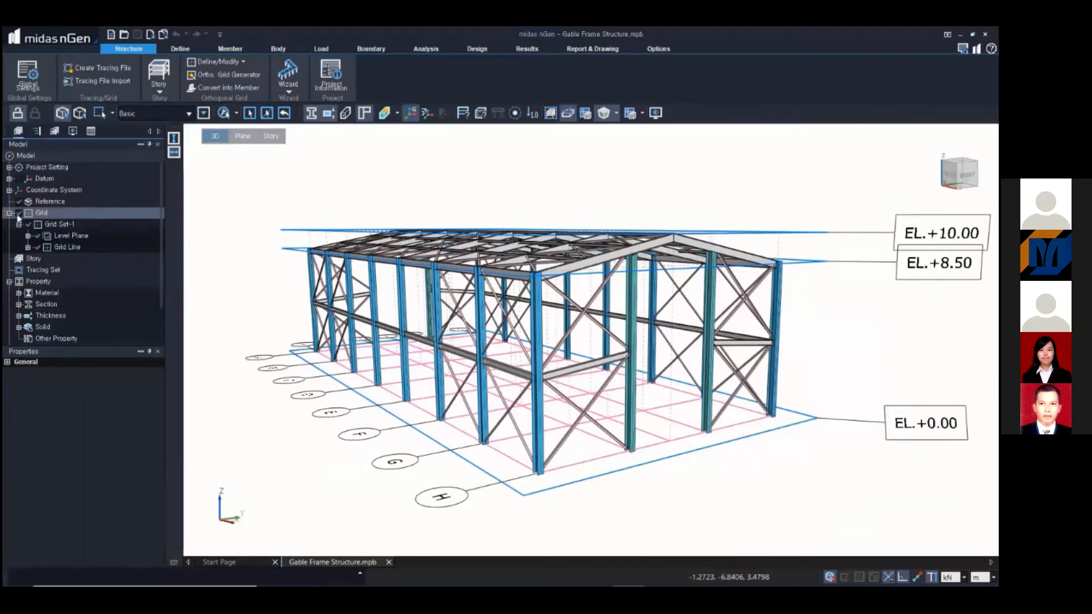
click(27, 236)
click(87, 248)
click(28, 281)
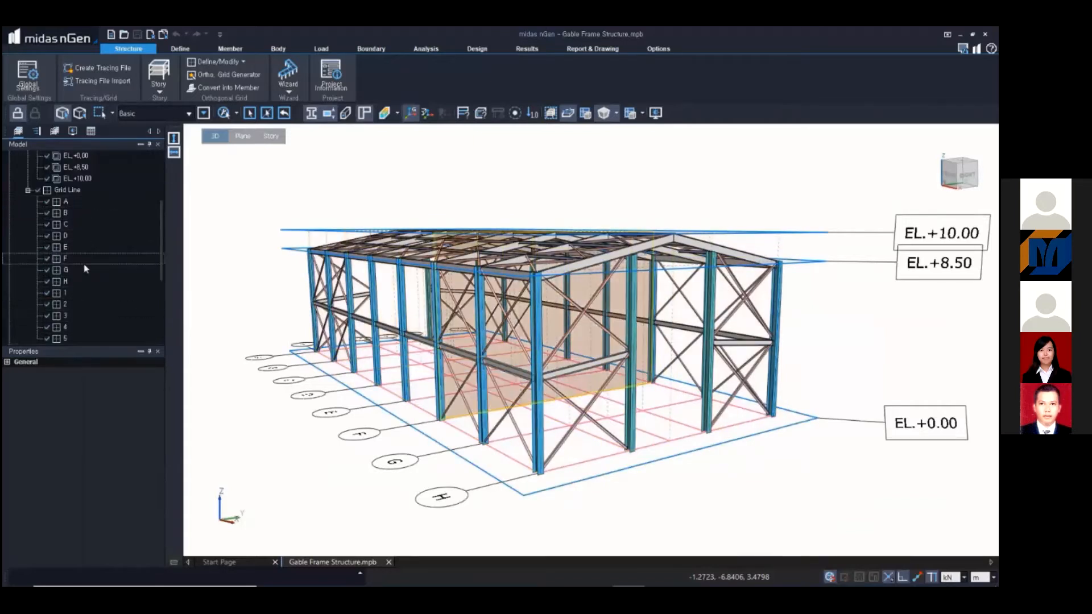
- Hide all grid lines except E and F as a visibility test, and restore the full set
click(38, 191)
click(48, 248)
click(47, 259)
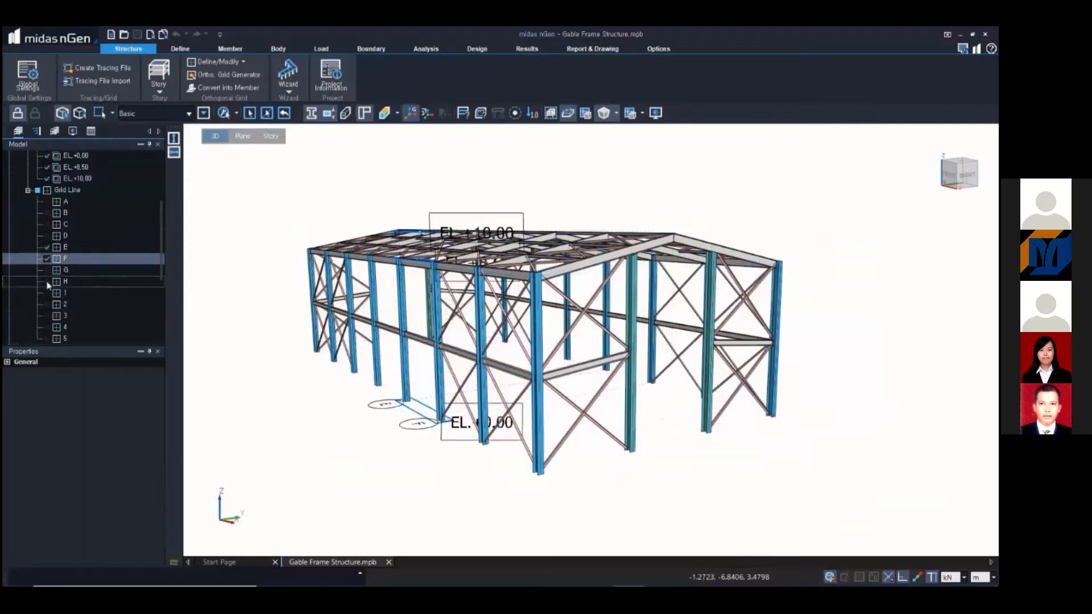
click(37, 190)
- Collapse the level plane and grid line lists and delete Grid Set-1 from the model
scroll(47, 204, up, 3)
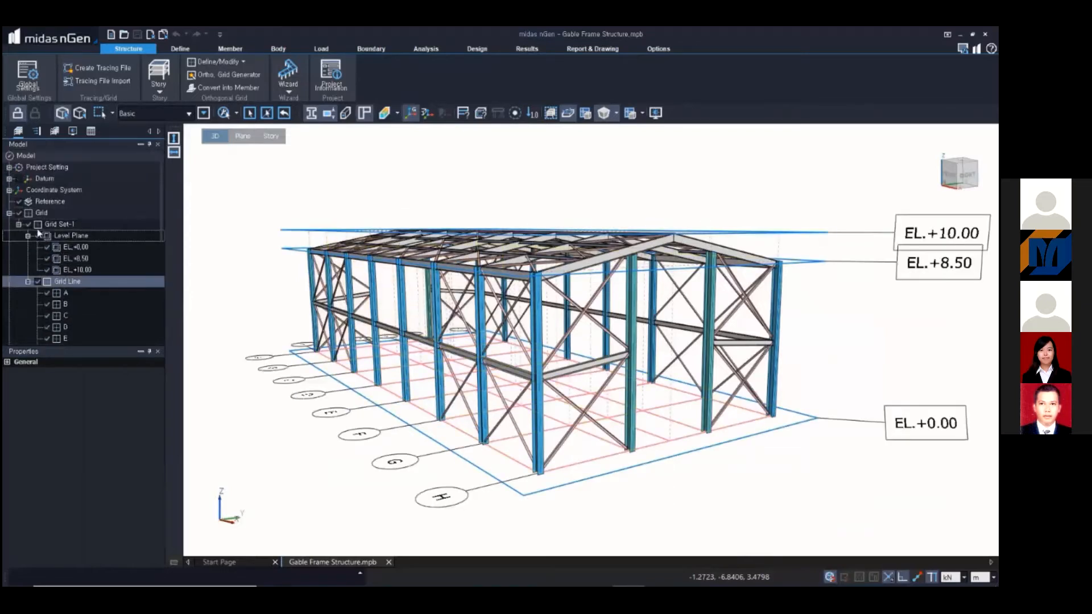
click(57, 225)
click(30, 238)
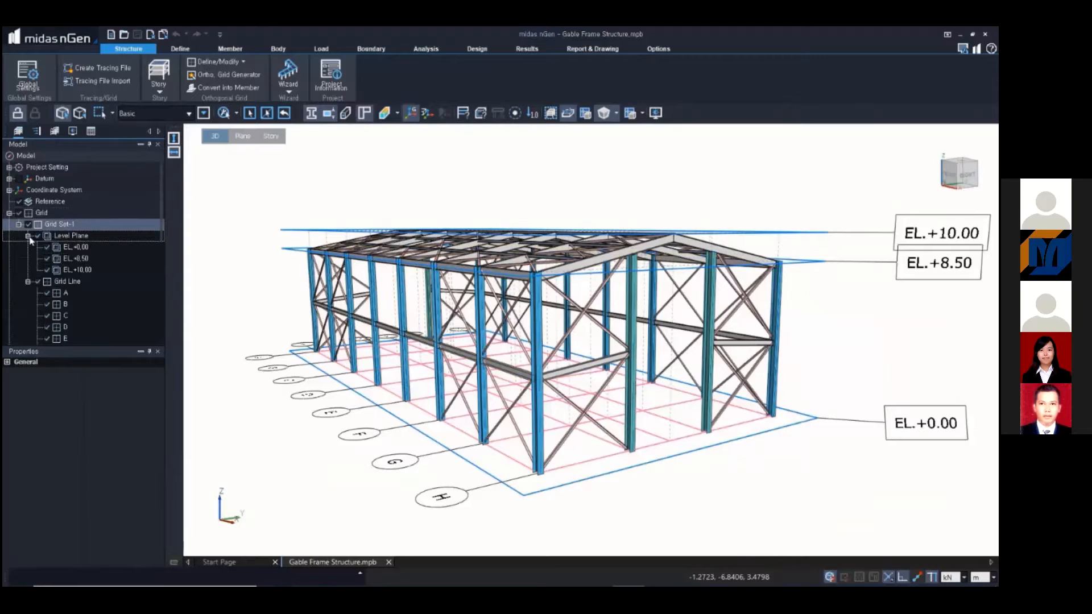
click(28, 236)
click(28, 247)
click(63, 225)
right_click(81, 226)
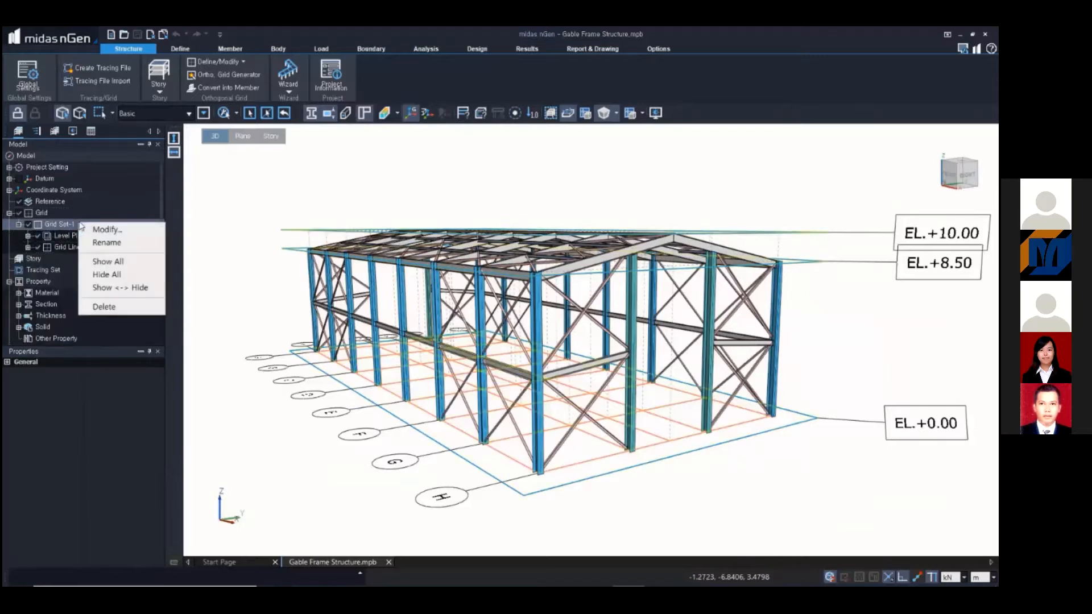
click(117, 307)
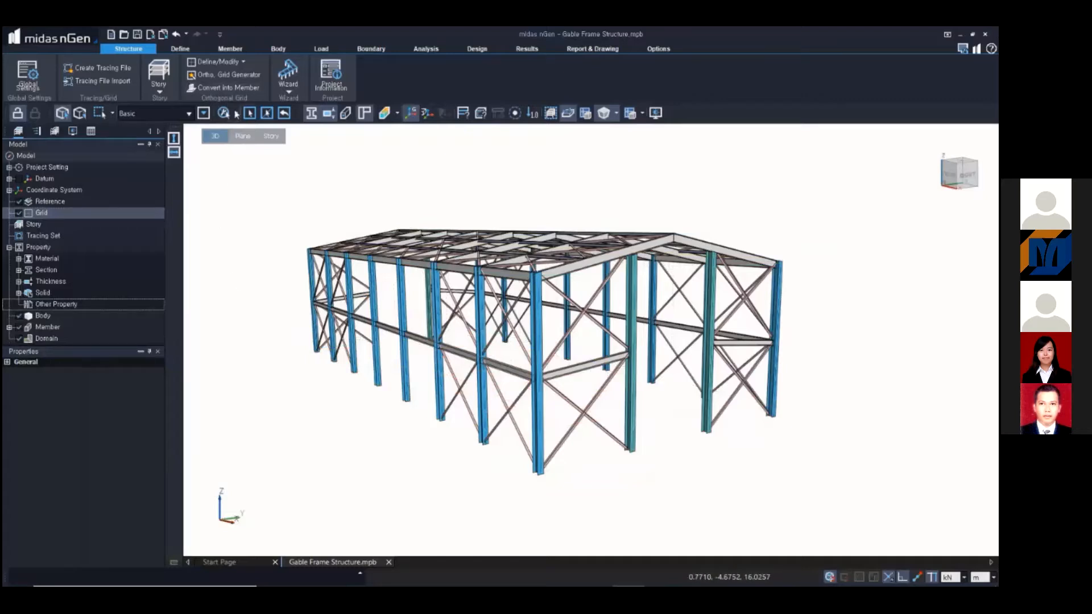
click(244, 62)
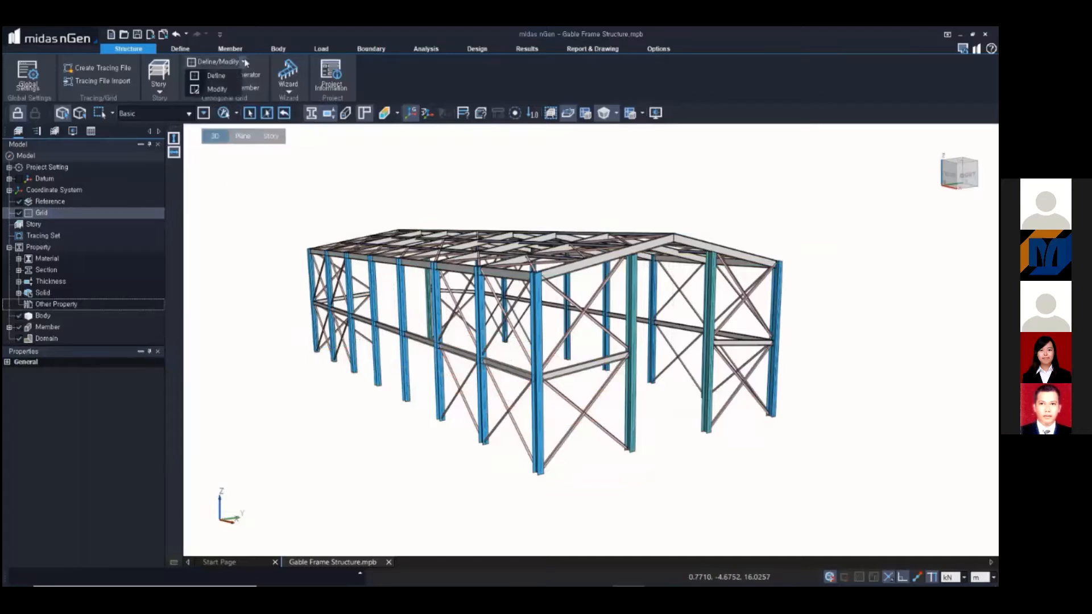
click(228, 75)
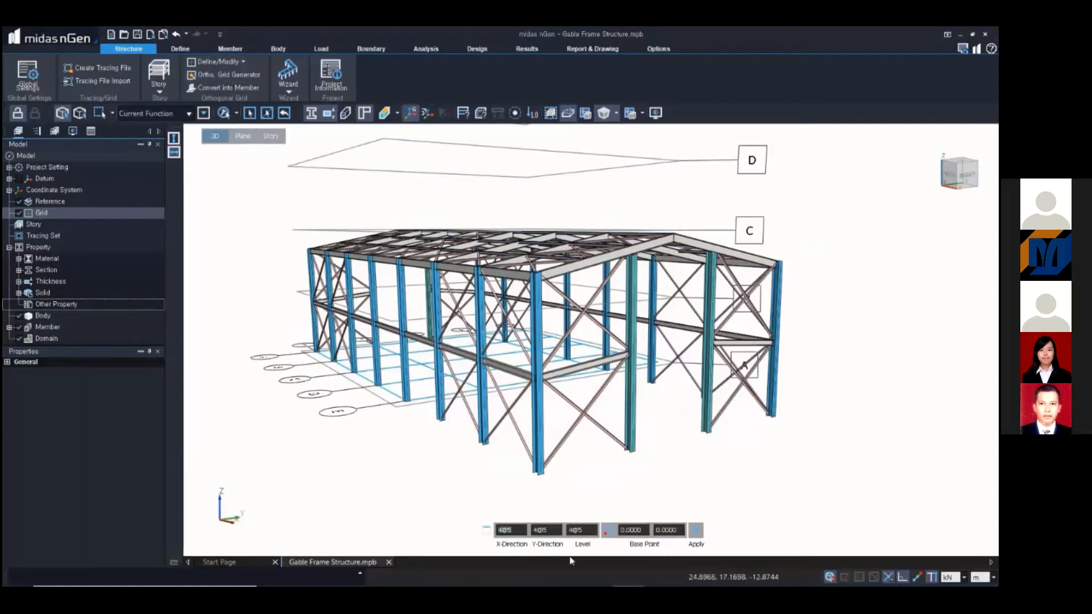
middle_drag(386, 432, 567, 467)
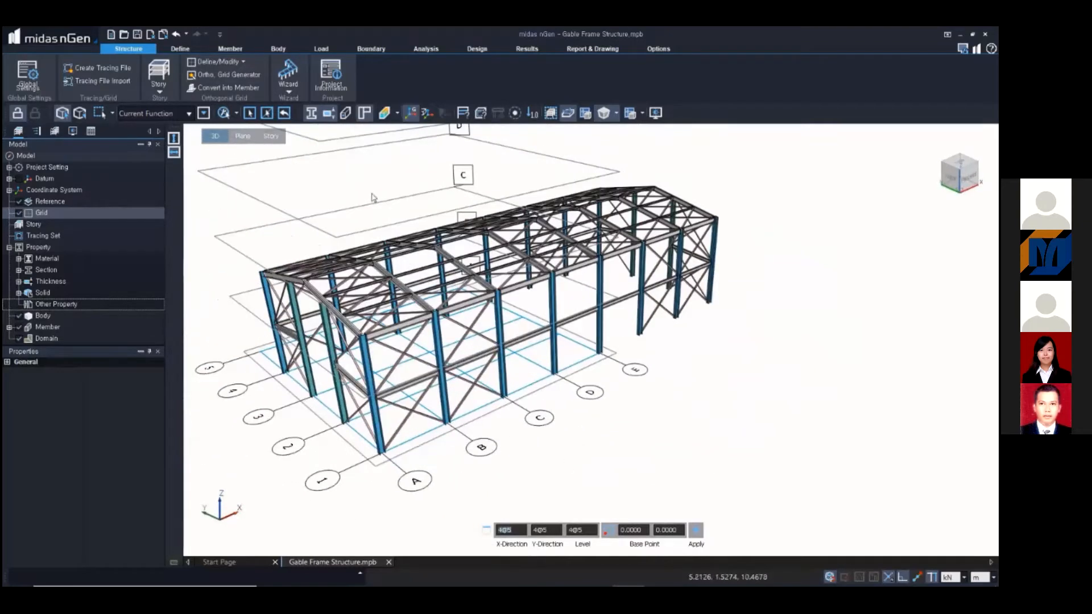
key(Escape)
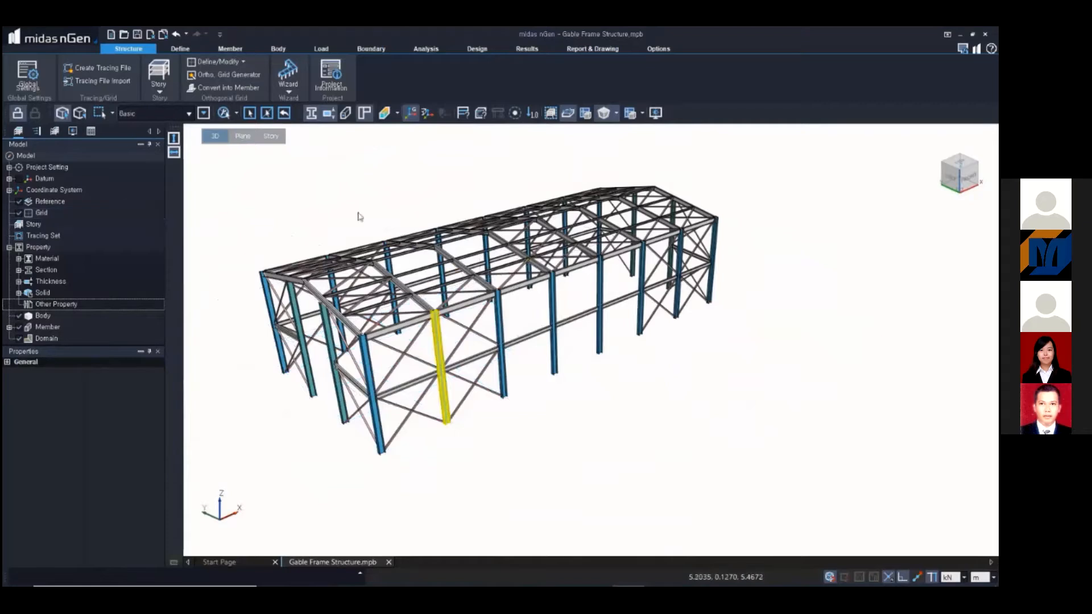
- Extract a grid set from all members, filtering by beam, column and sub column with plates excluded
click(237, 86)
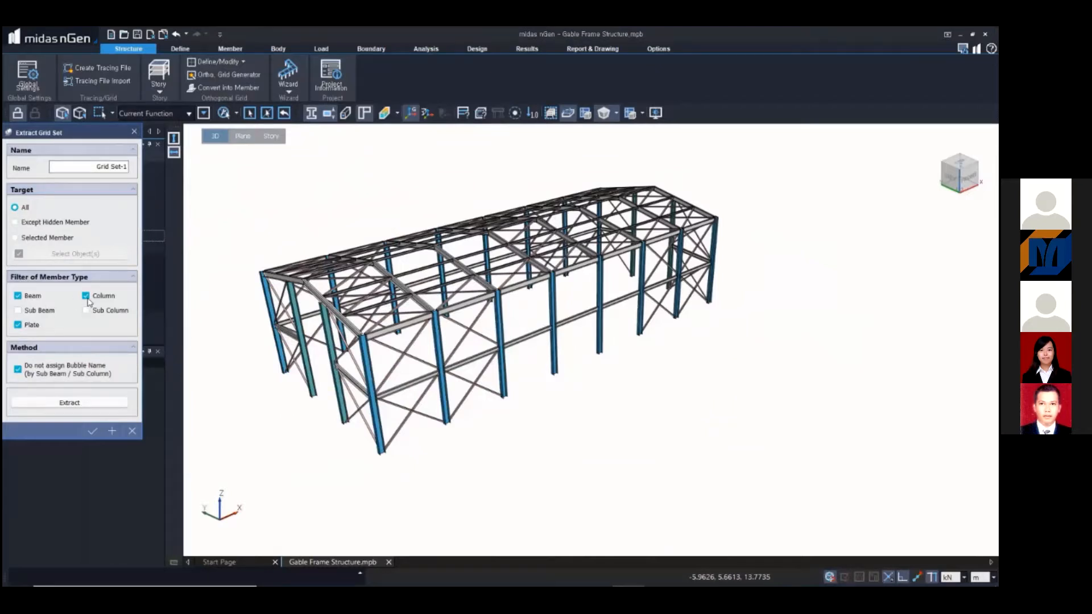
click(33, 326)
click(105, 406)
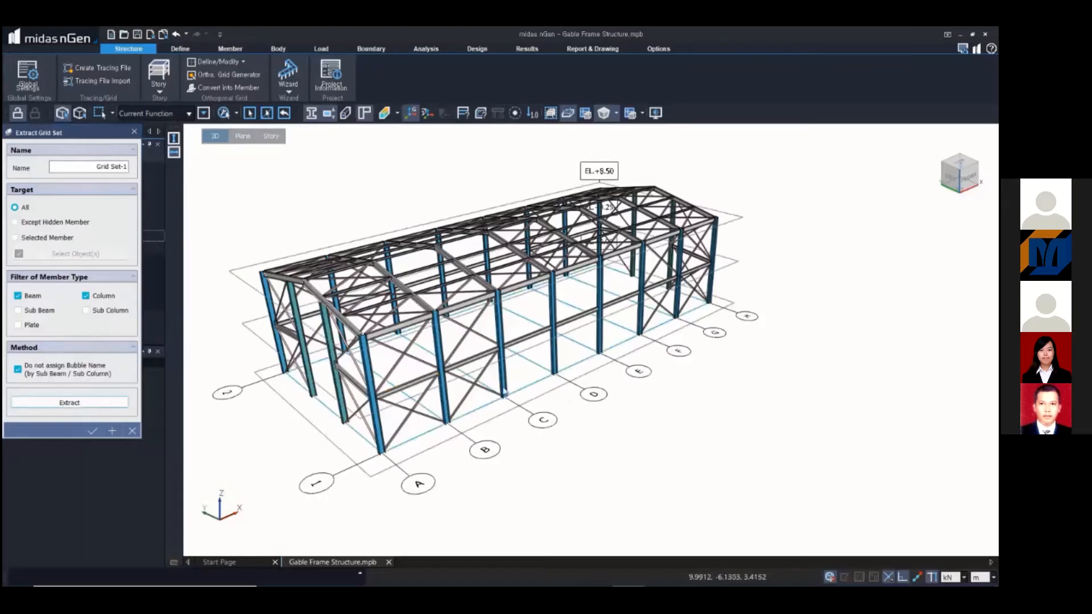
click(86, 311)
click(71, 402)
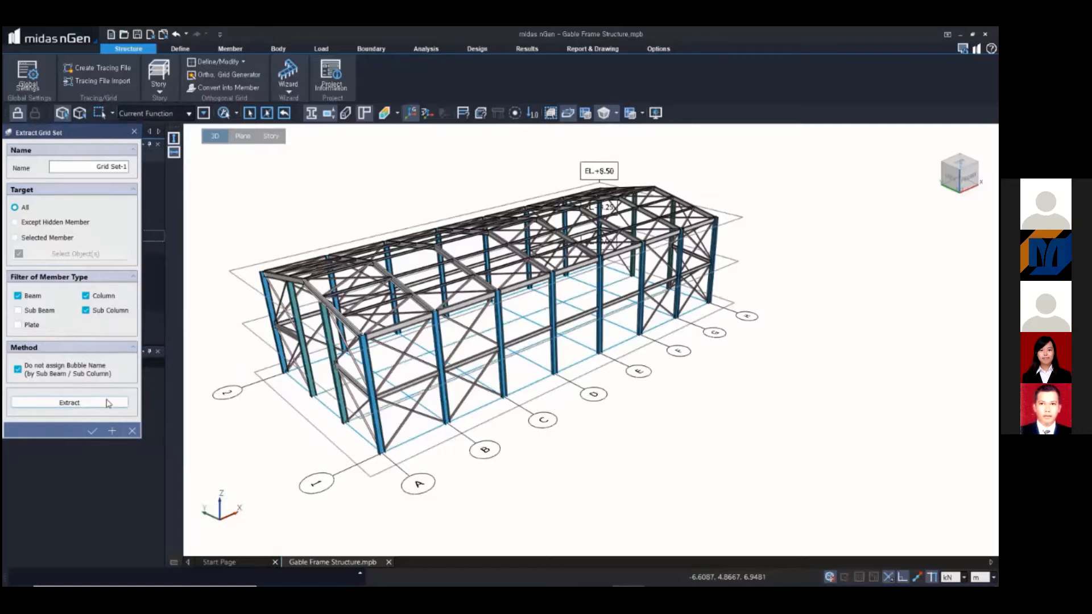
- Turn off the option that leaves sub beam and sub column grids without bubble names, re-extract Grid Set-1 and accept it
ctrl+middle_drag(553, 368, 594, 359)
click(74, 370)
click(85, 405)
ctrl+middle_drag(641, 410, 631, 416)
middle_drag(516, 378, 716, 367)
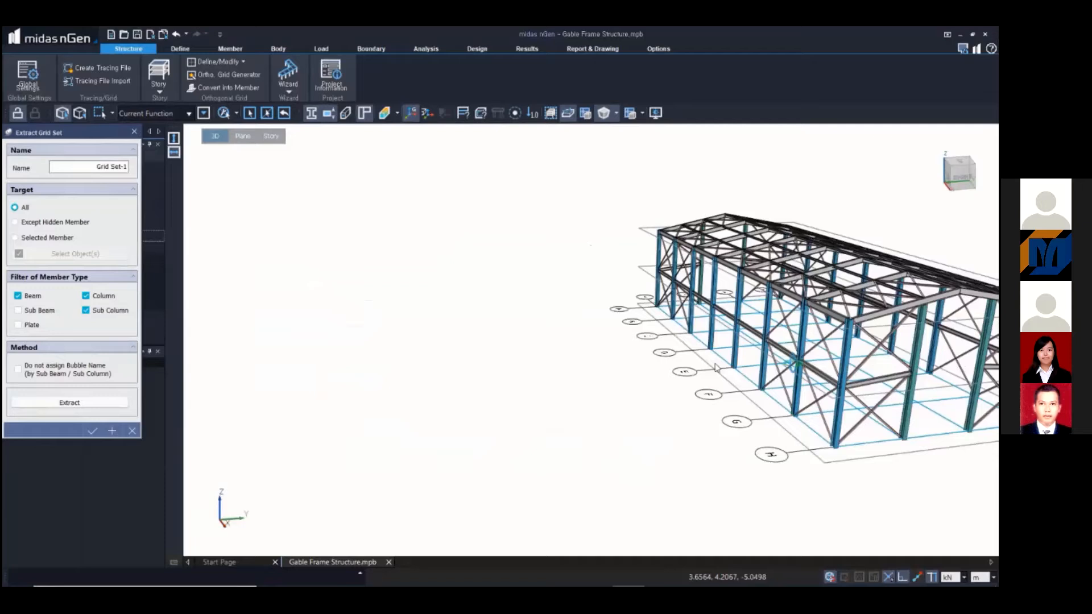
ctrl+middle_drag(716, 367, 537, 335)
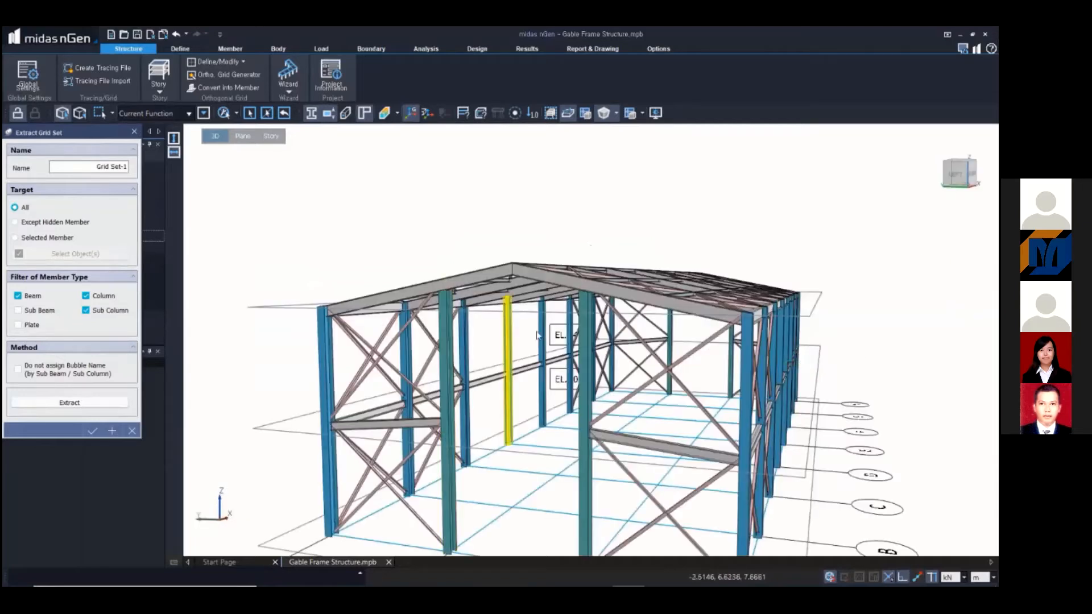
scroll(537, 335, down, 3)
click(92, 432)
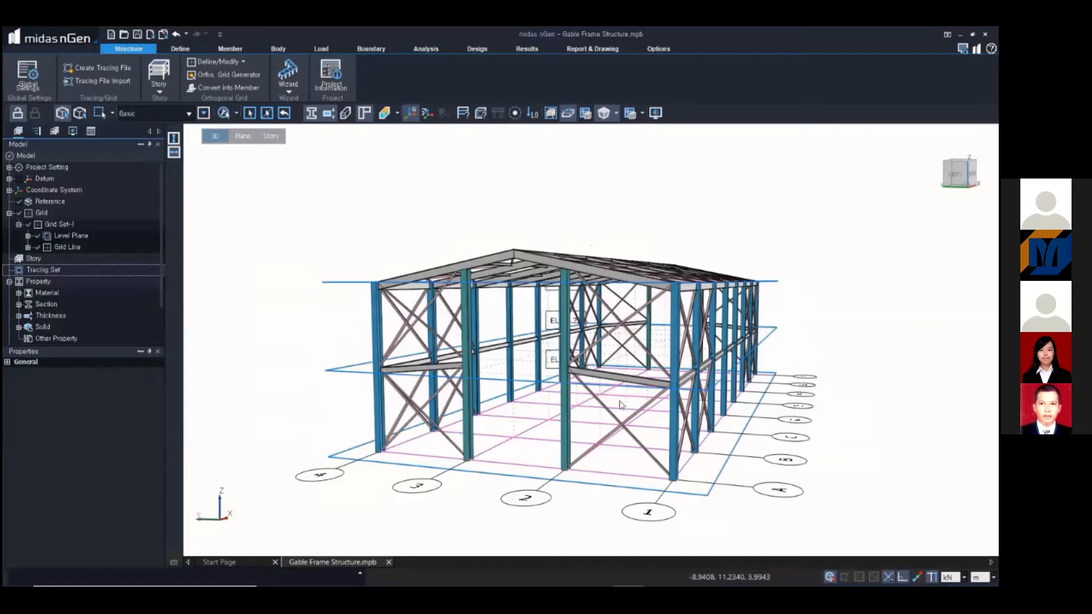
- Check the geometry properties of the sloped roof beam on the end frame, including its start and end point coordinates
mouse_move(621, 405)
ctrl+middle_down()
mouse_move(641, 401)
mouse_move(630, 401)
ctrl+middle_up()
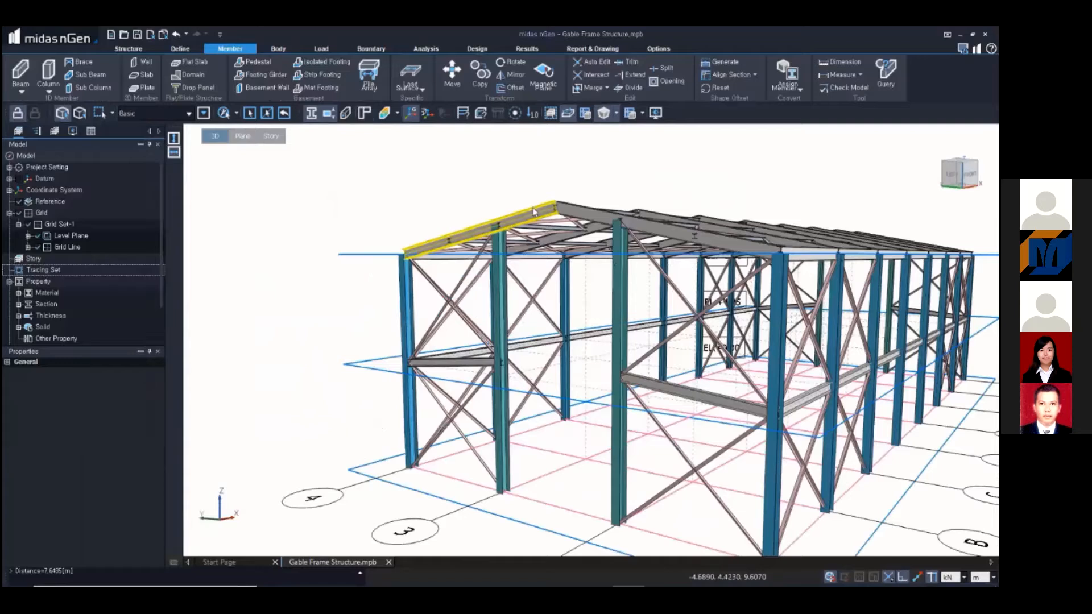
click(526, 219)
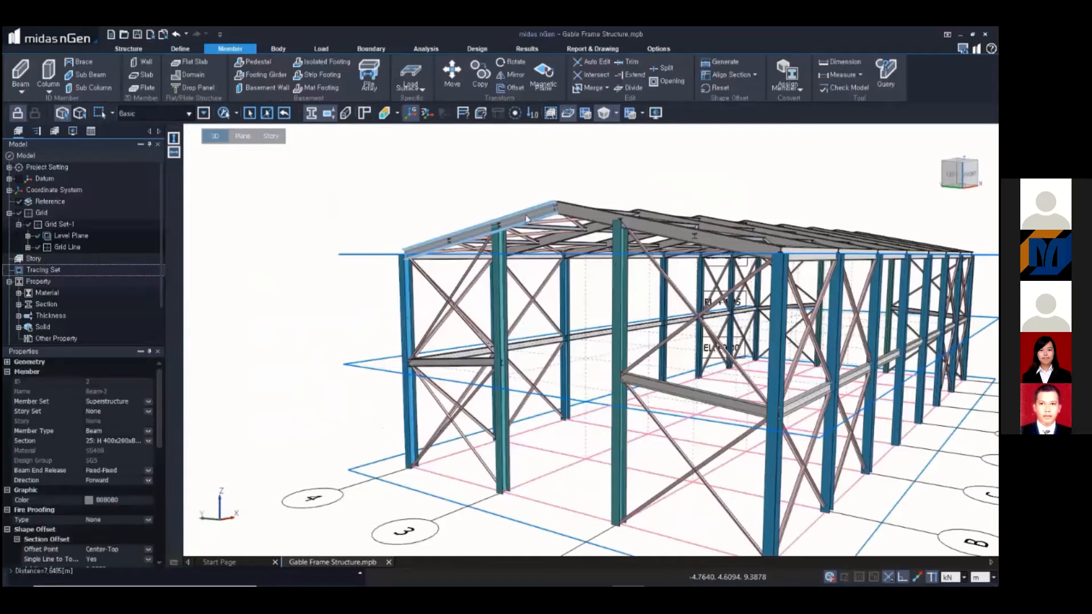
click(7, 362)
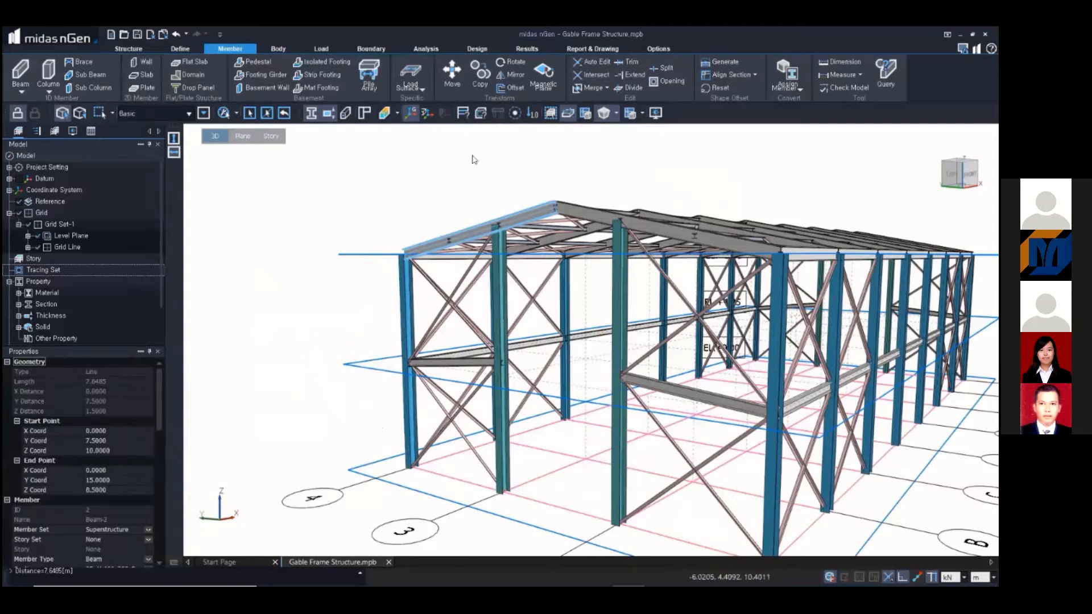
key(Escape)
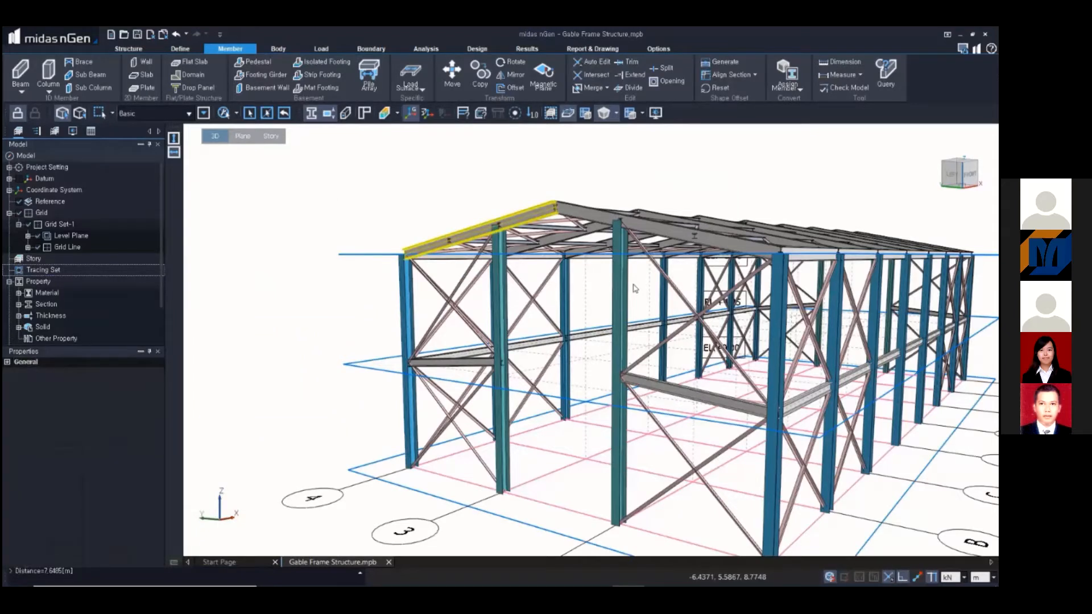
- Open Grid Set-1 for modification from its level planes and display its level definitions
middle_drag(635, 288, 575, 308)
double_click(80, 237)
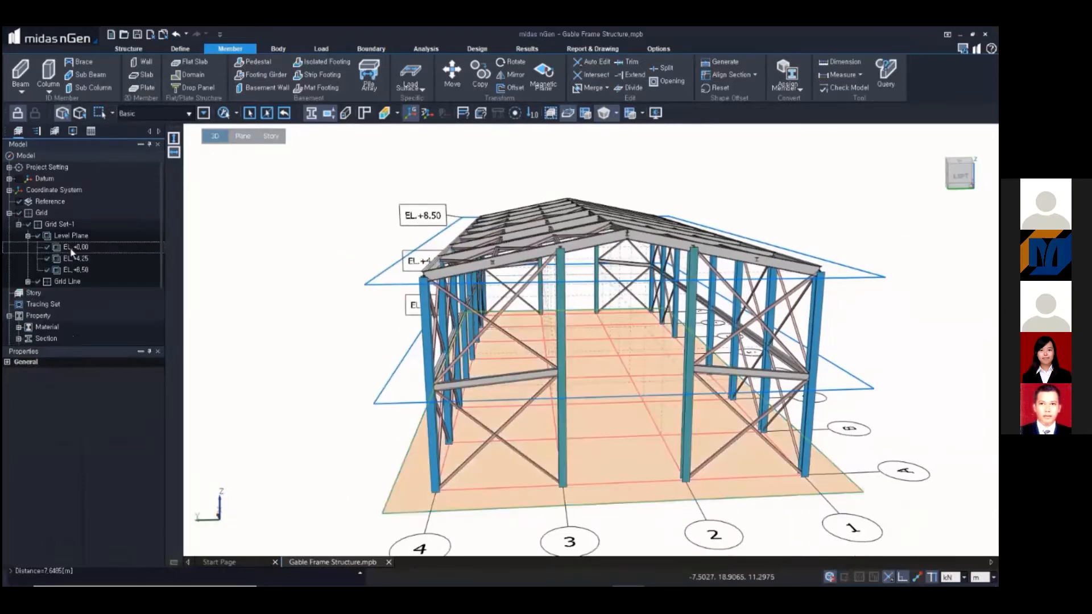
right_click(81, 238)
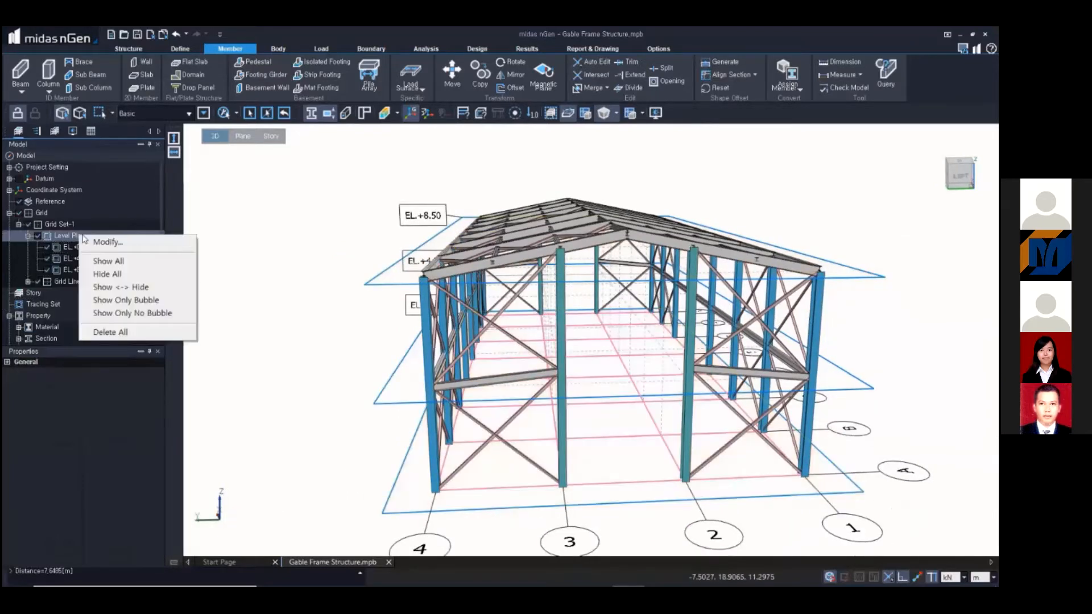
click(275, 265)
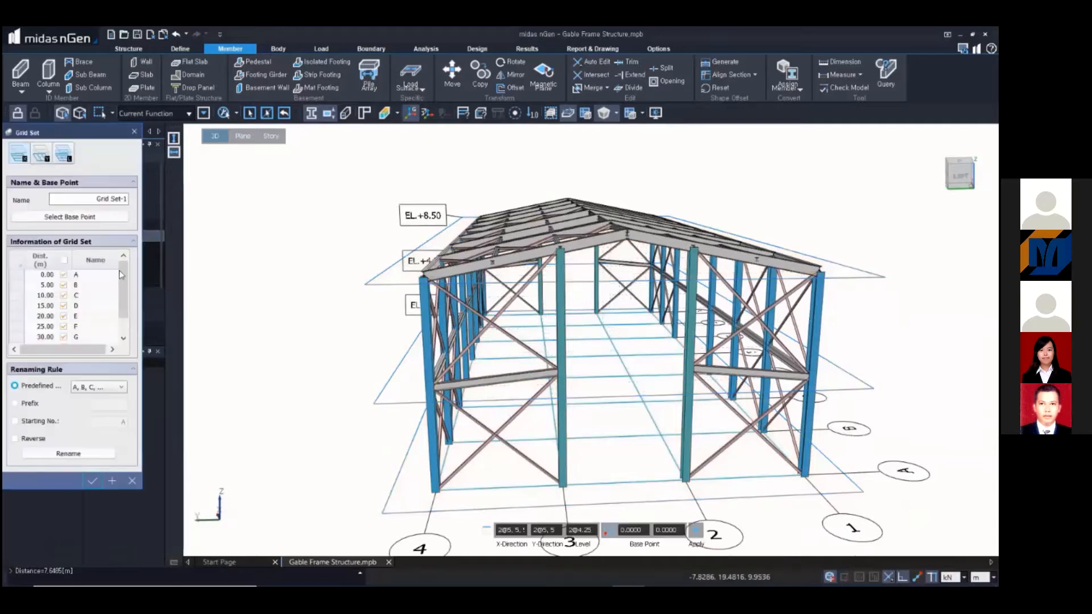
drag(95, 137, 210, 134)
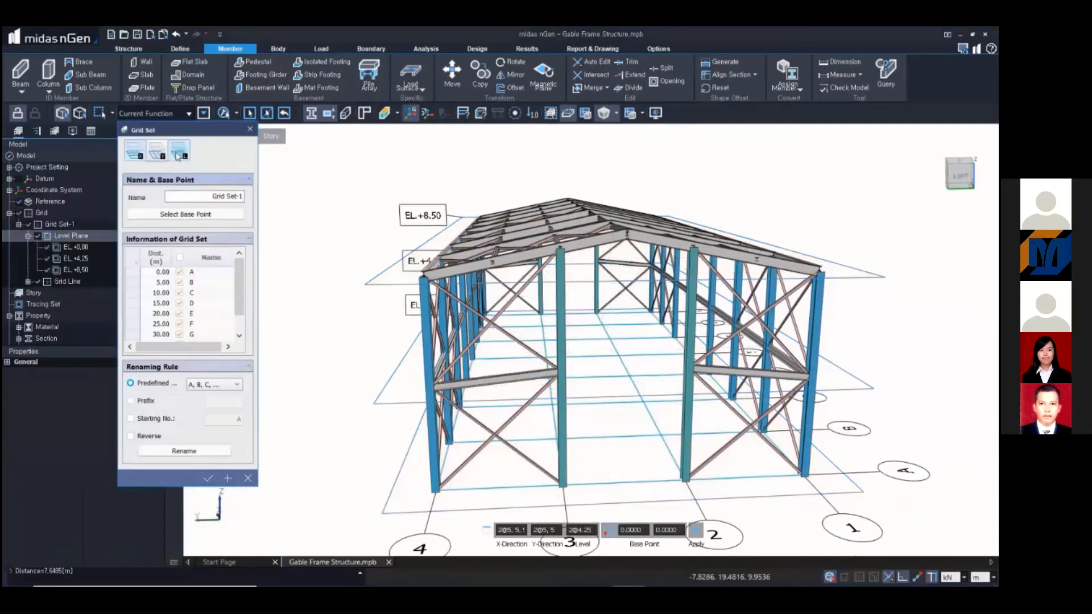
click(178, 153)
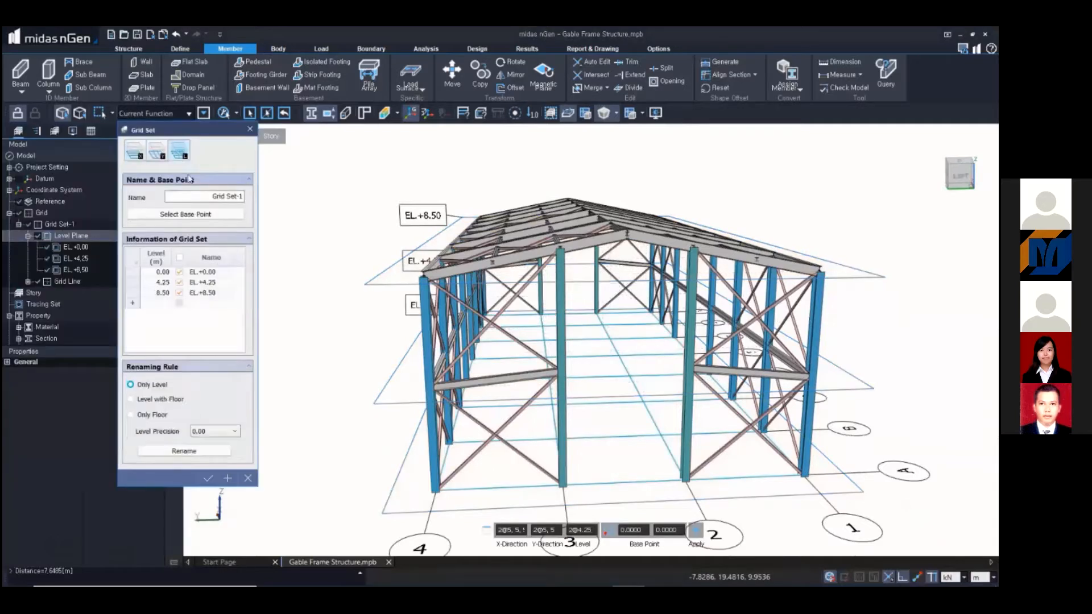
- Add a 10.00 m level named EL.+10.00 to Grid Set-1, apply the level renaming rule and confirm the grid set
click(163, 304)
text(10)
click(221, 304)
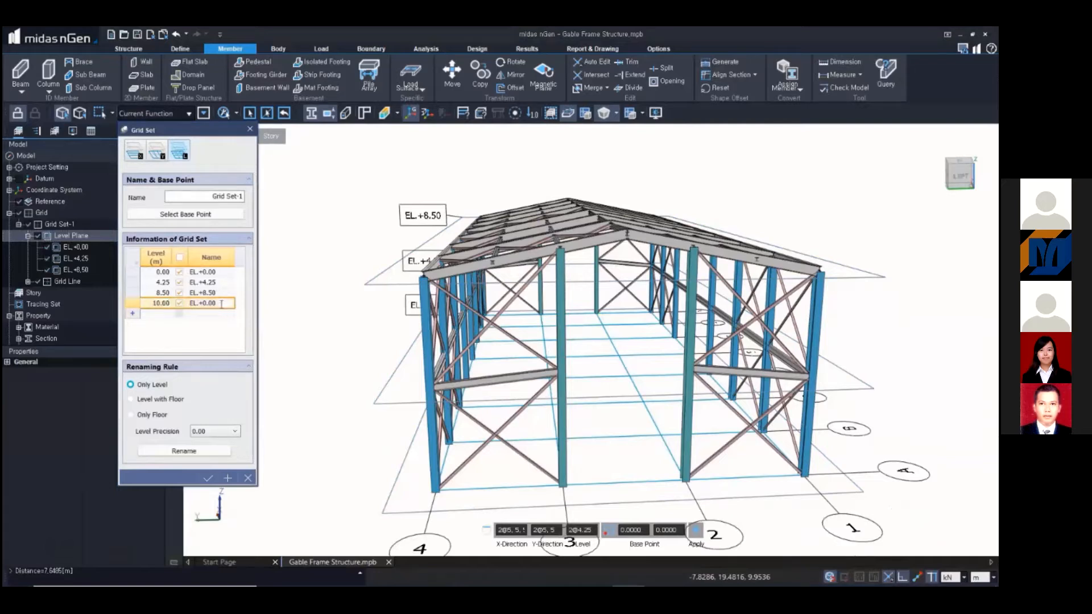
key(BackSpace)
key(BackSpace)
key(BackSpace)
key(BackSpace)
text(.00)
click(184, 451)
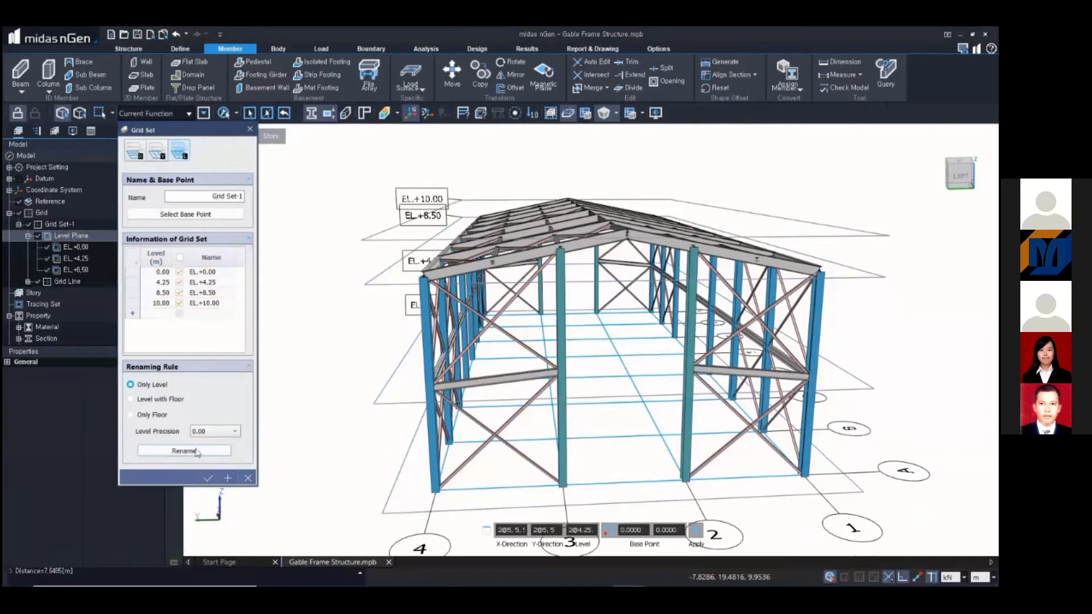
click(209, 478)
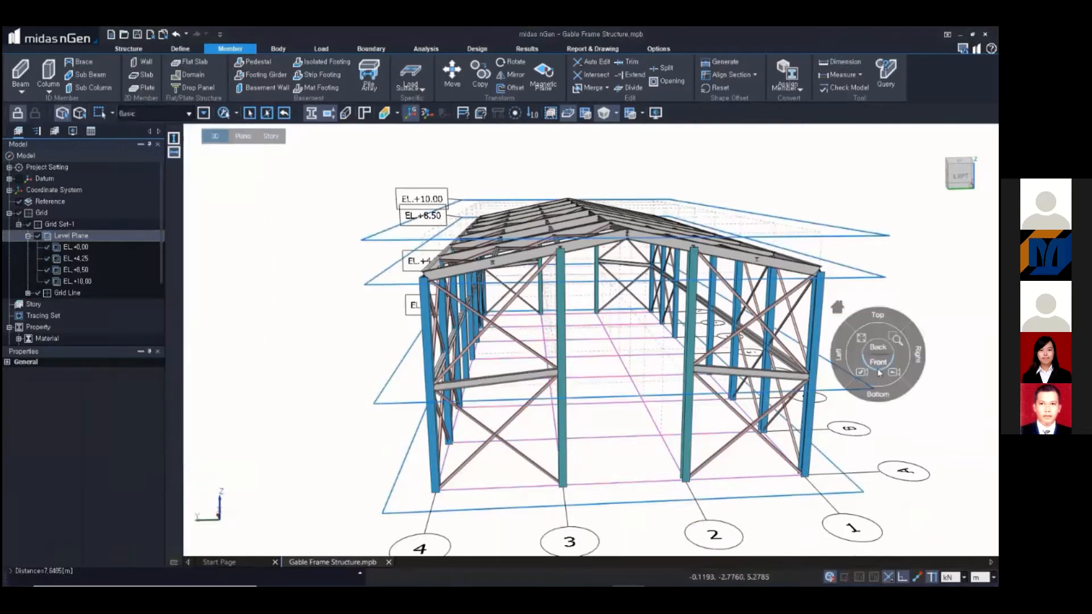
- Turn off perspective projection and check the grid levels against the frame in the front and right elevations
click(879, 364)
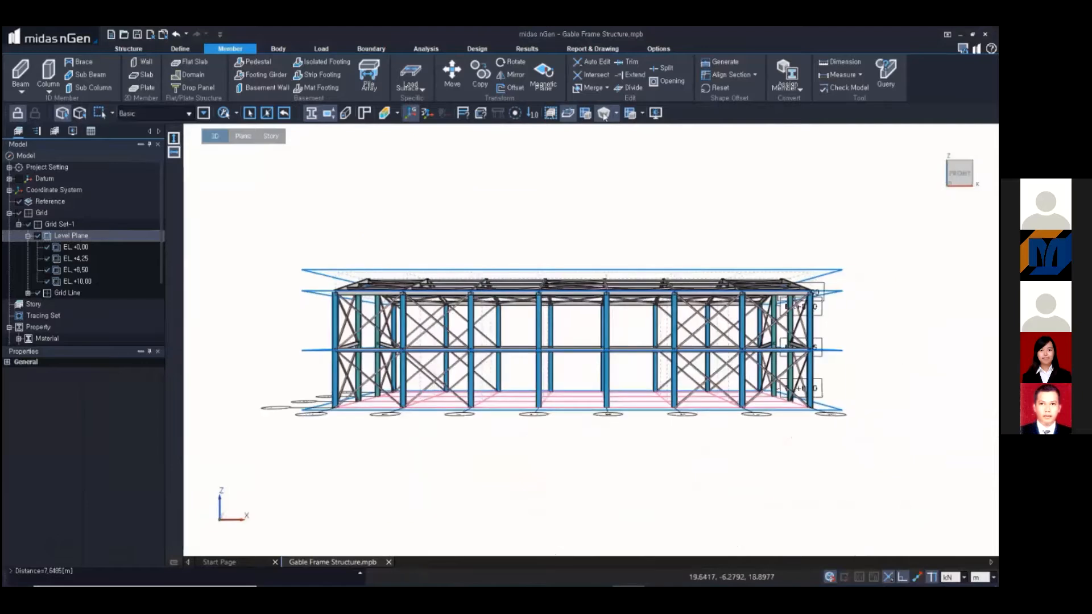
click(604, 114)
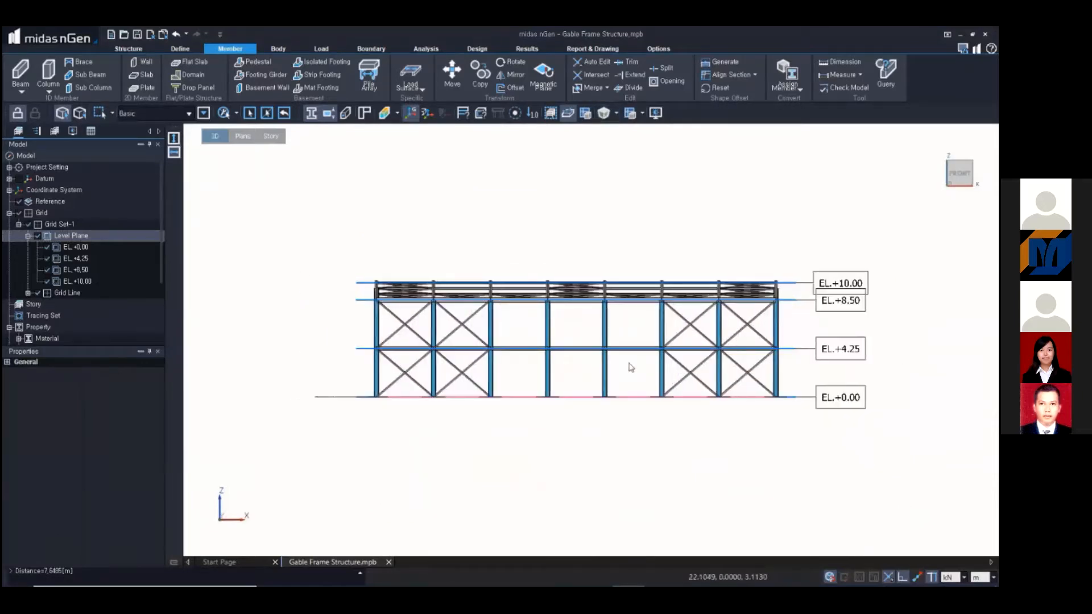
middle_click(687, 478)
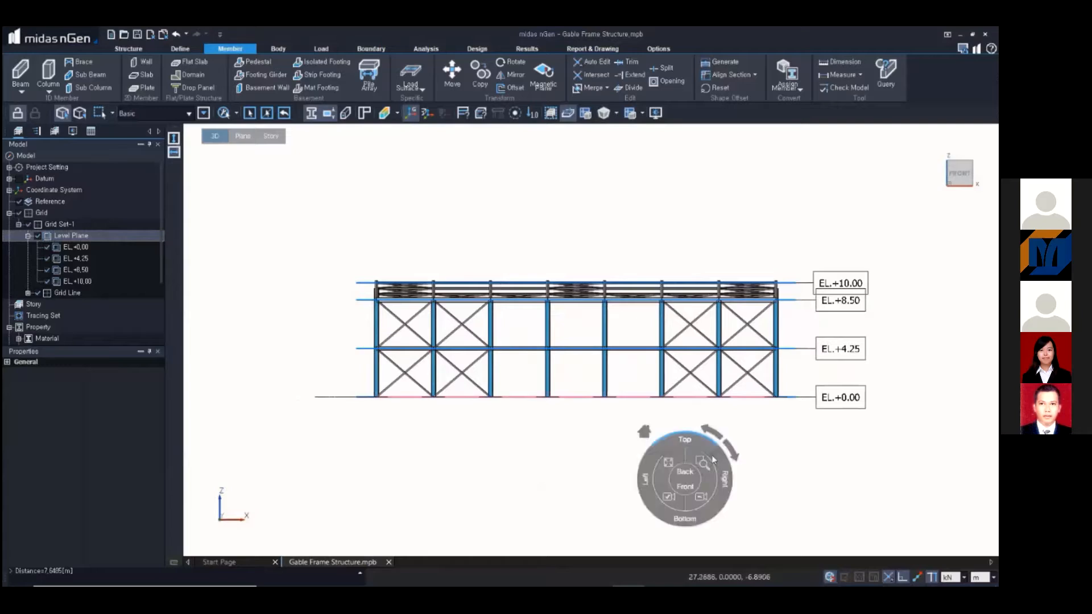
click(722, 476)
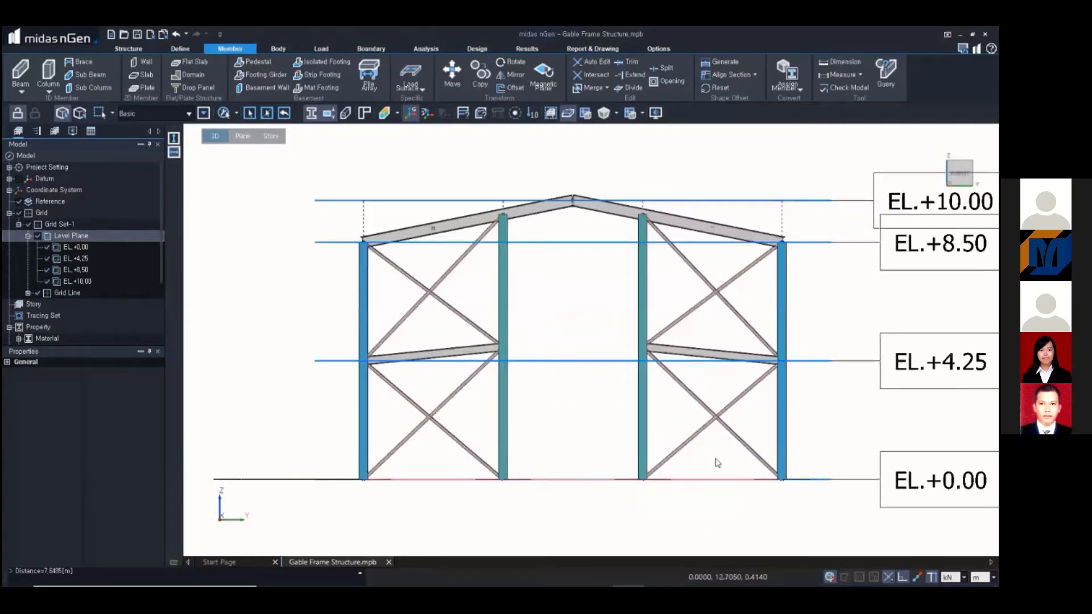
scroll(678, 452, down, 2)
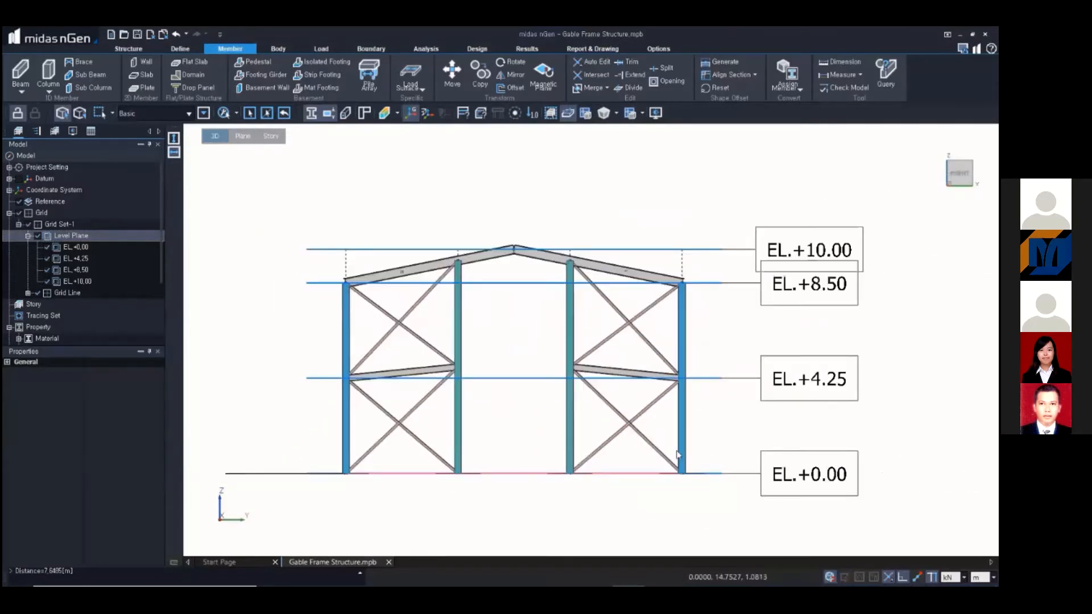
scroll(677, 452, down, 2)
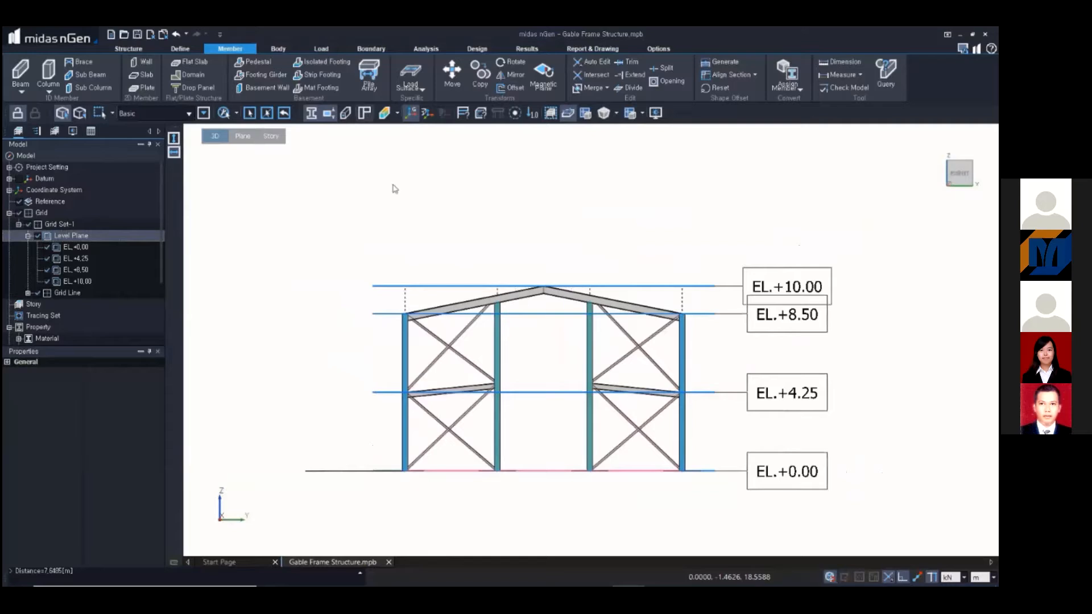
- Toggle the shape offset display in the end elevation to compare the rafter positions with the level lines
click(363, 115)
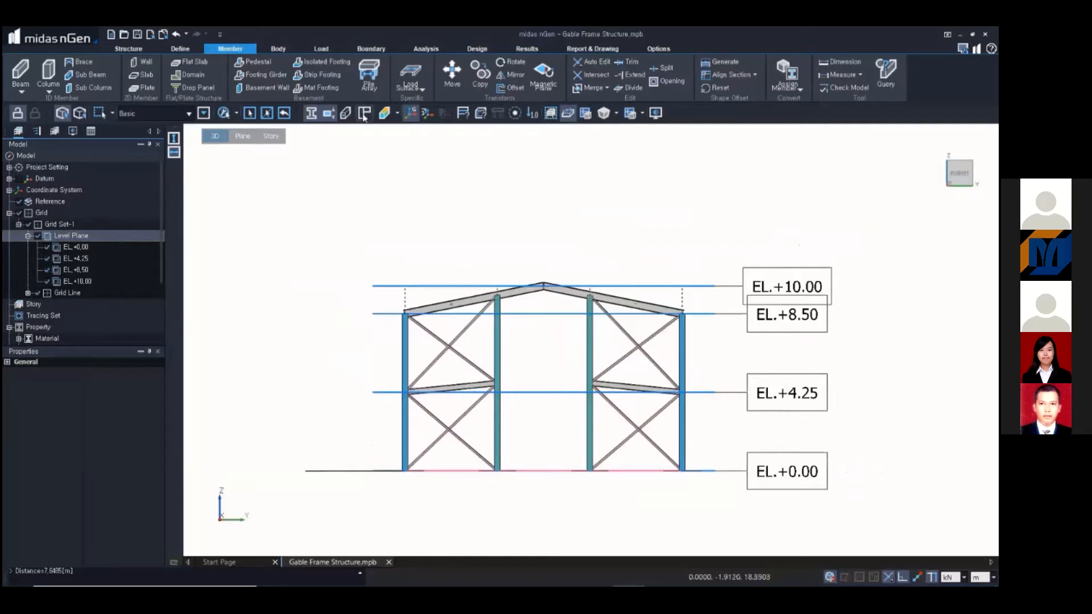
click(364, 114)
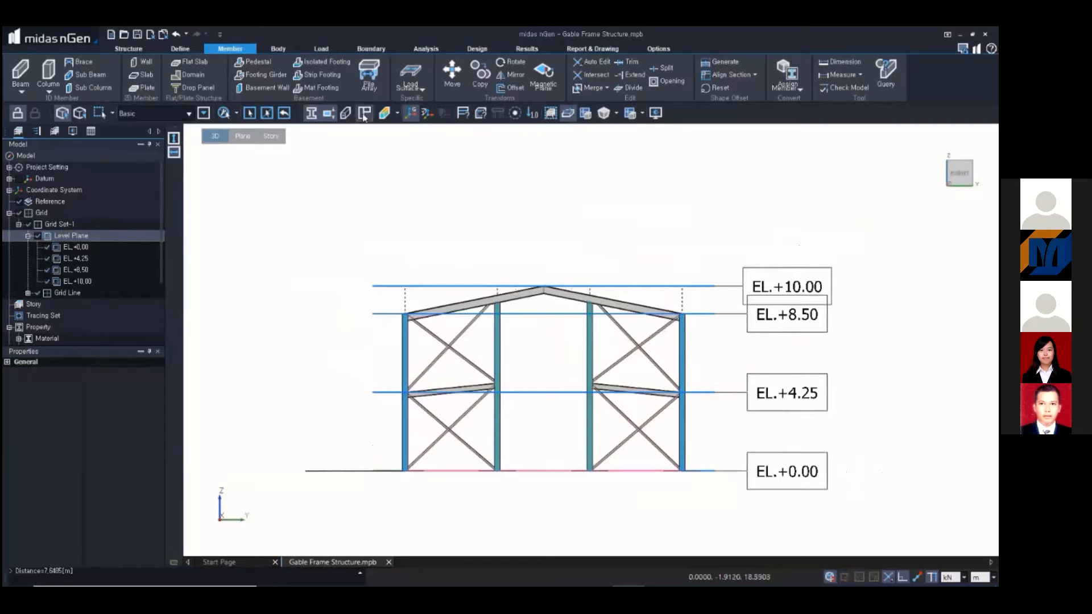
click(364, 116)
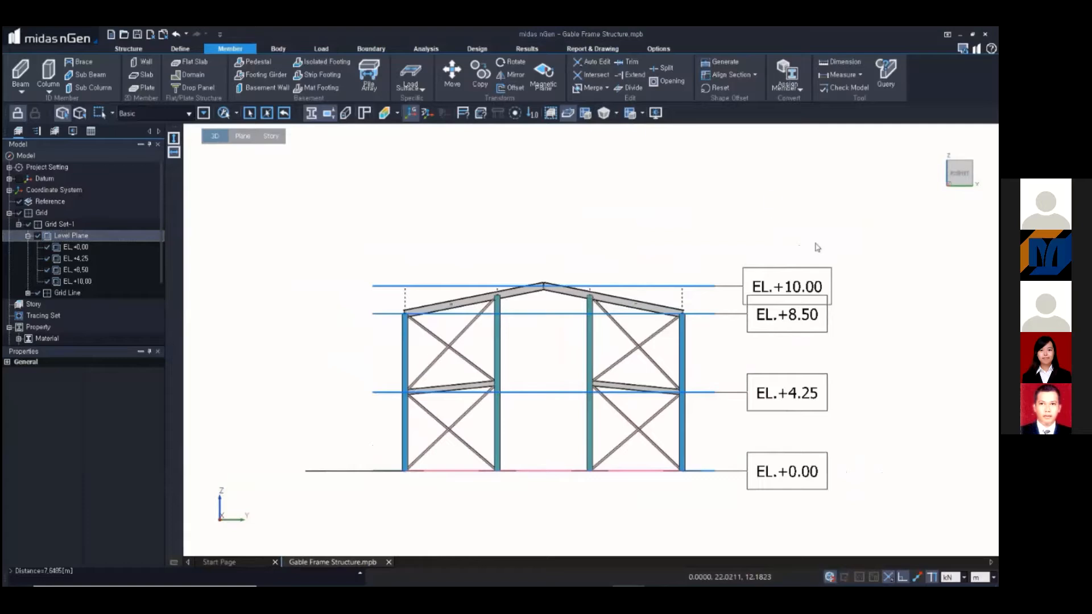
- Restore the home view and examine the upper part of the end frame, selecting the gable column on grid line 3
middle_click(813, 245)
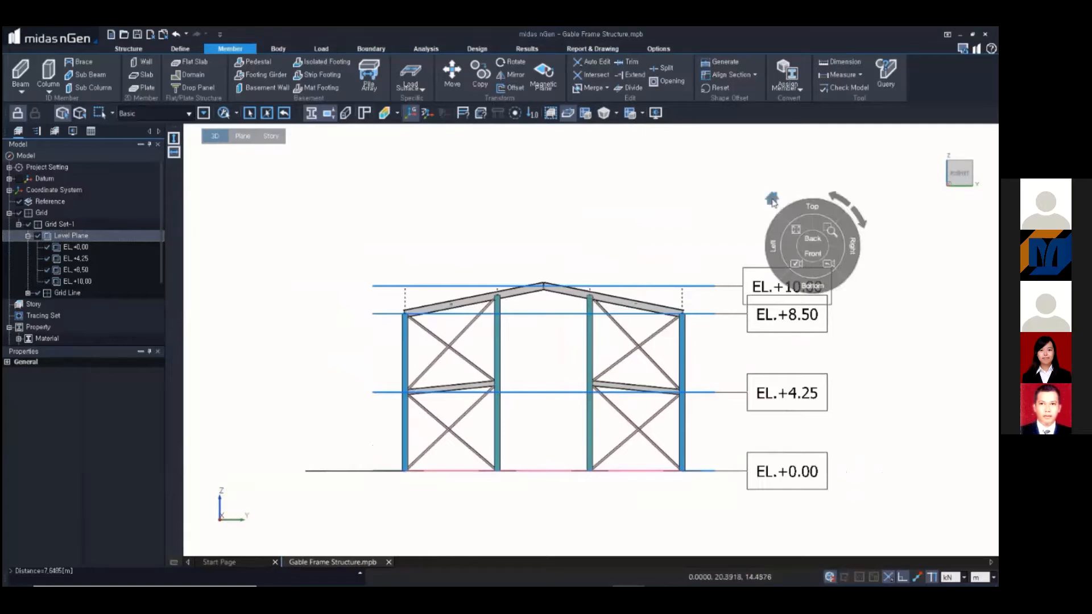
click(773, 199)
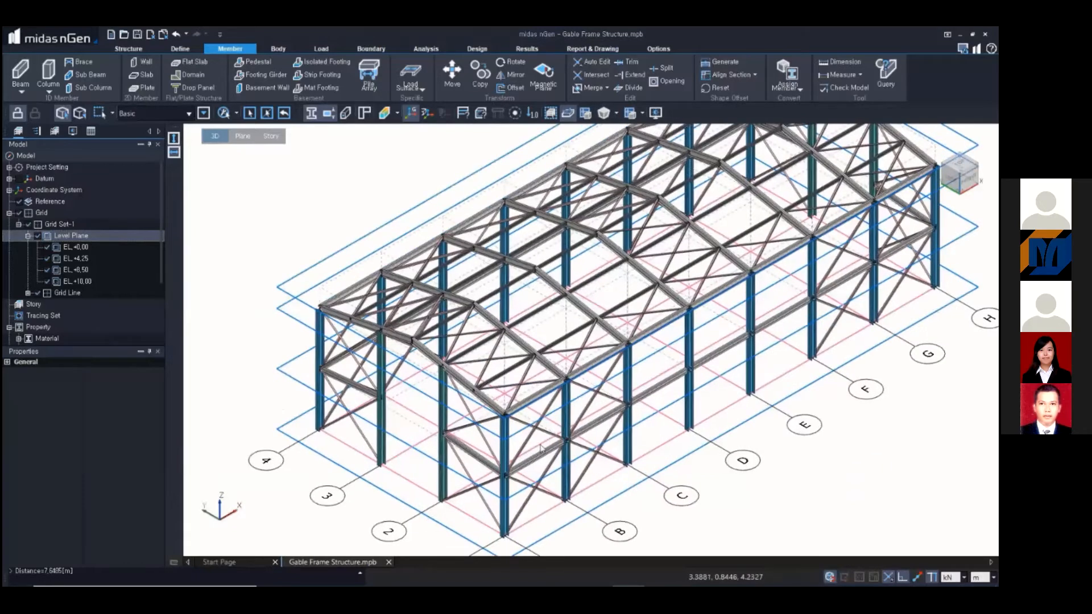
scroll(541, 448, up, 5)
middle_drag(628, 423, 651, 415)
scroll(628, 422, down, 3)
scroll(718, 399, down, 2)
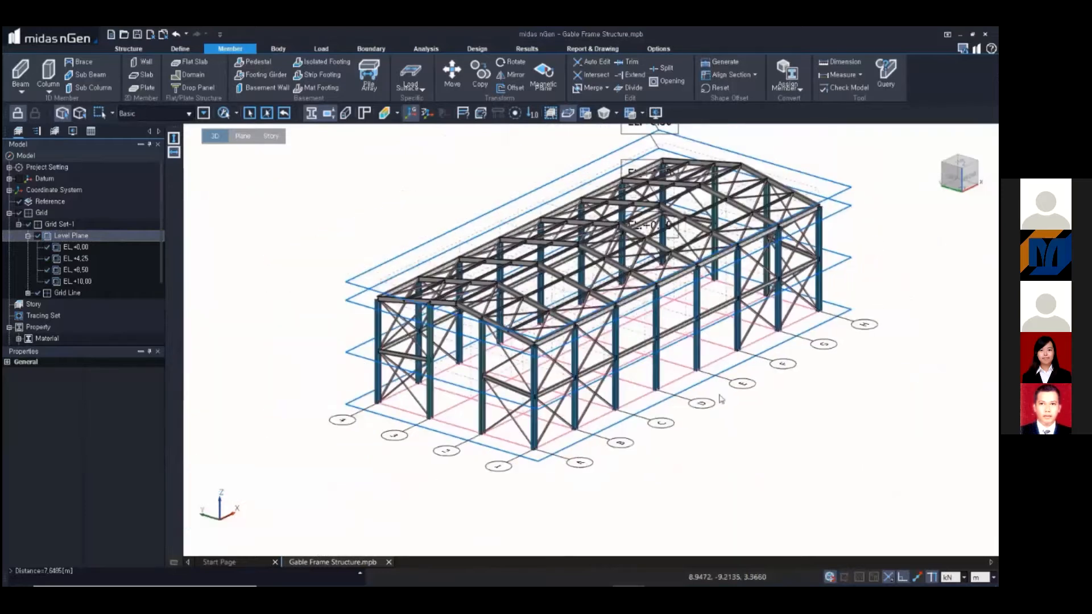
middle_drag(719, 398, 722, 449)
scroll(361, 439, up, 2)
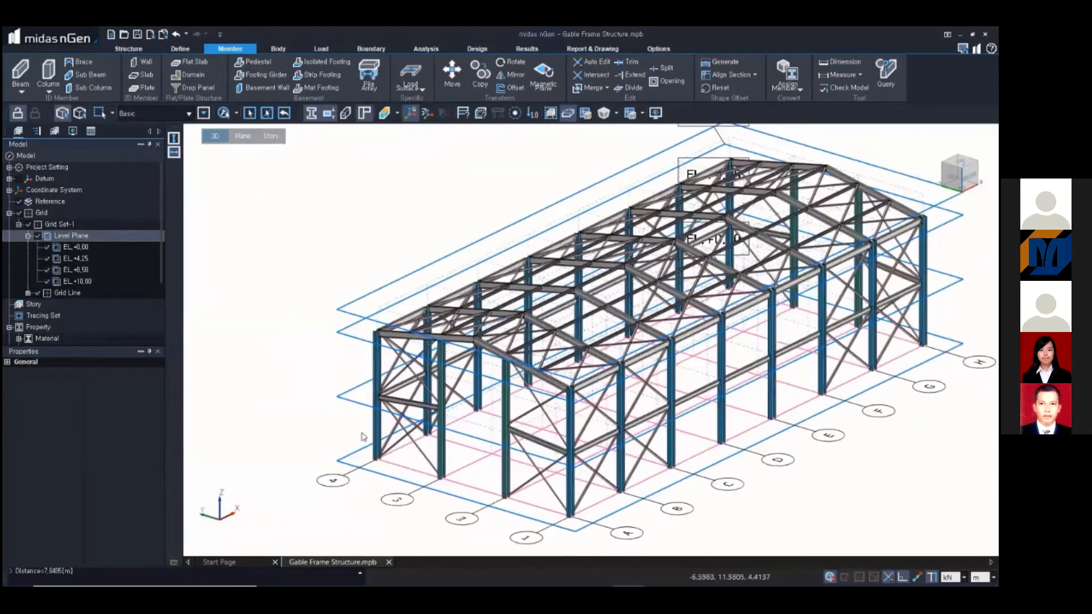
scroll(347, 318, up, 4)
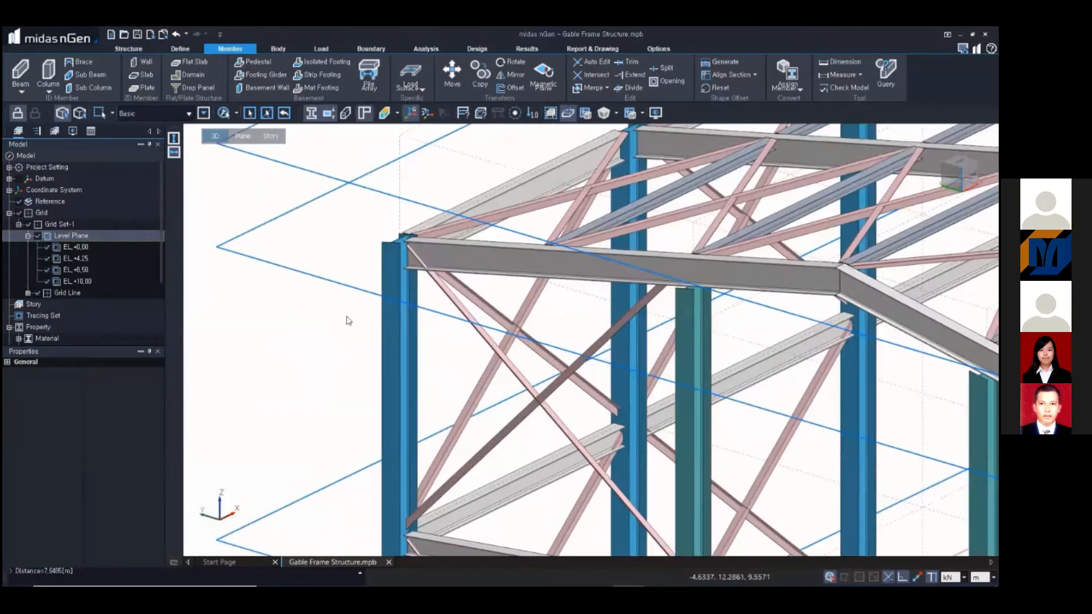
middle_drag(777, 383, 629, 337)
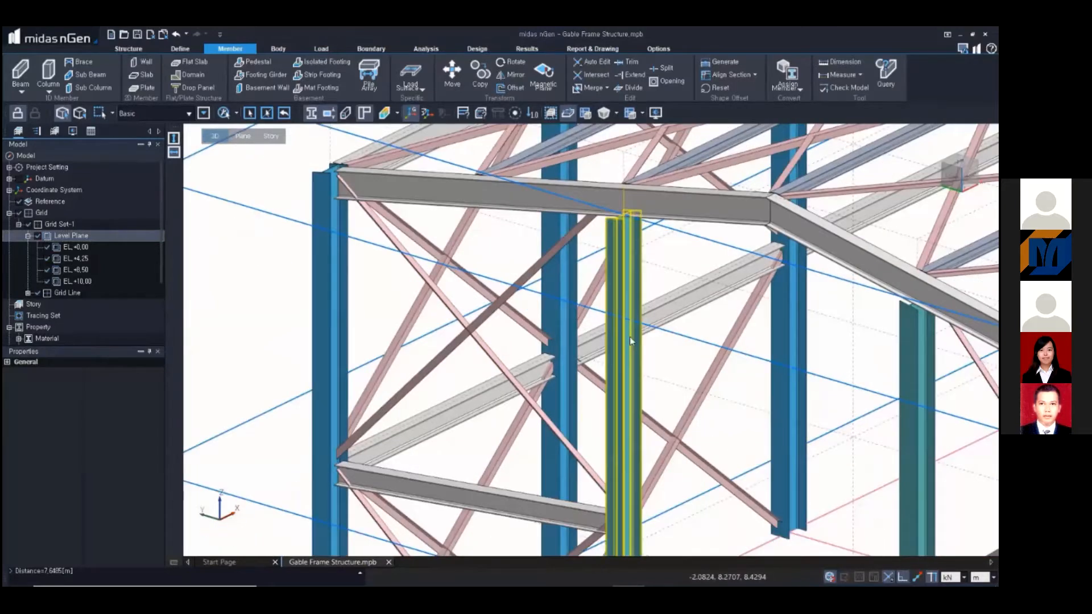
click(633, 360)
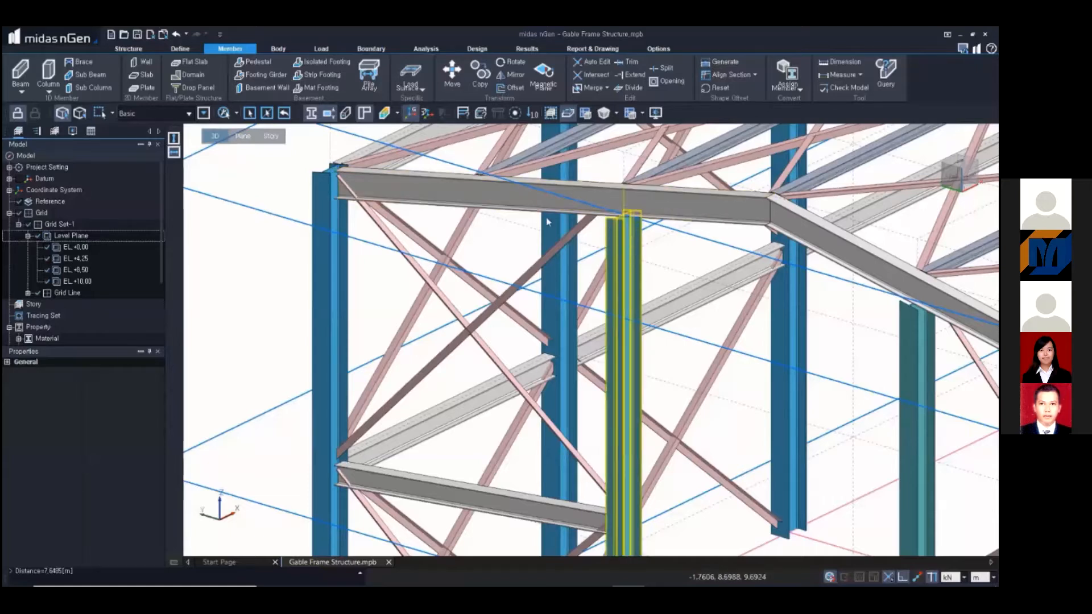
- Switch the shape offset display off and on to compare how the end-frame rafters meet the gable columns
click(364, 114)
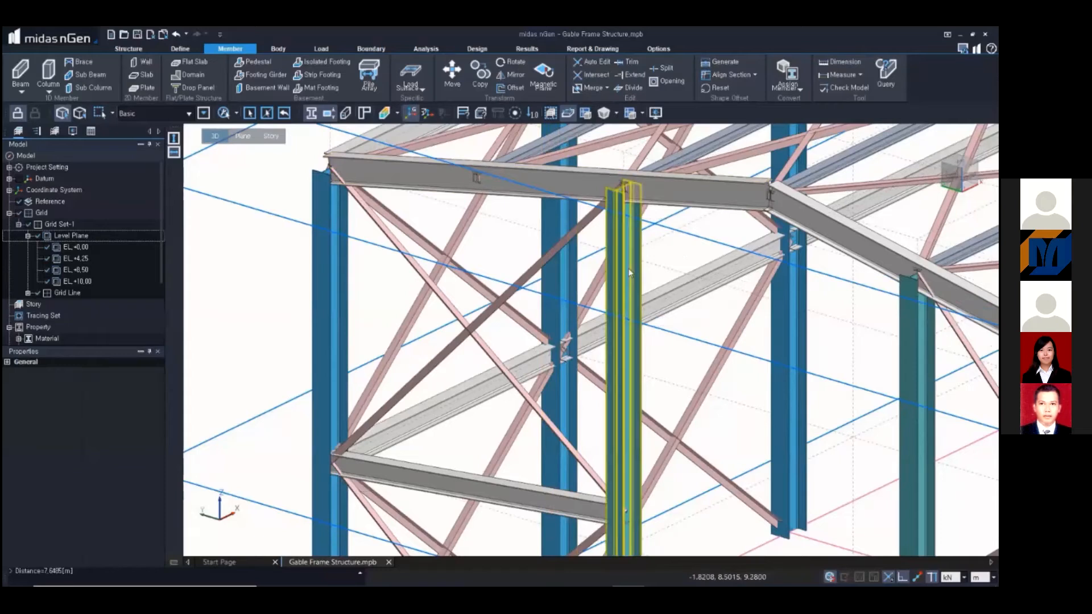
click(362, 115)
click(361, 116)
click(361, 116)
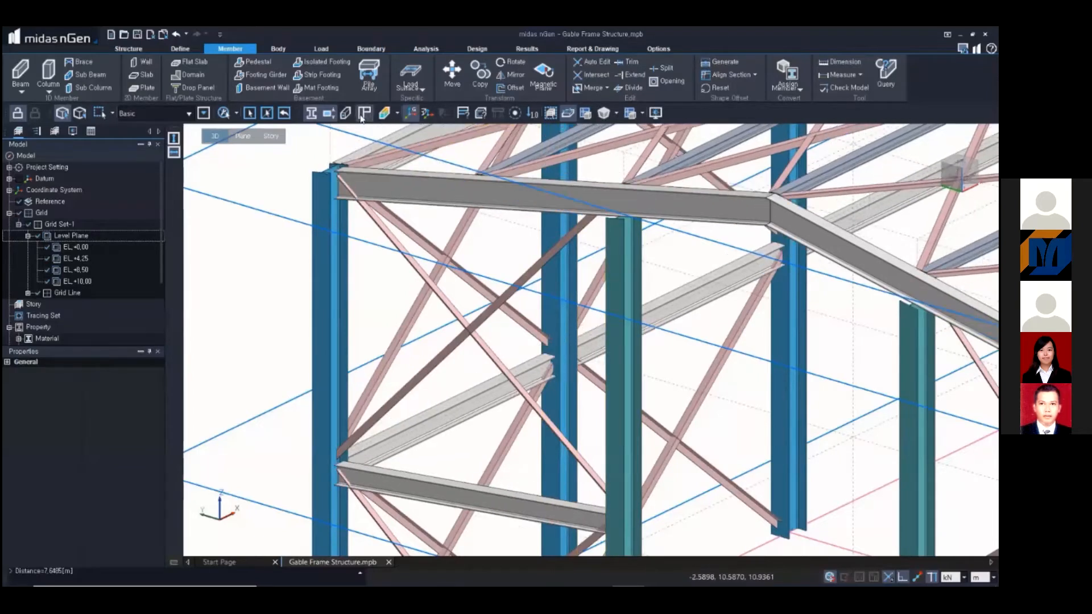
click(362, 116)
click(361, 116)
scroll(733, 328, down, 1)
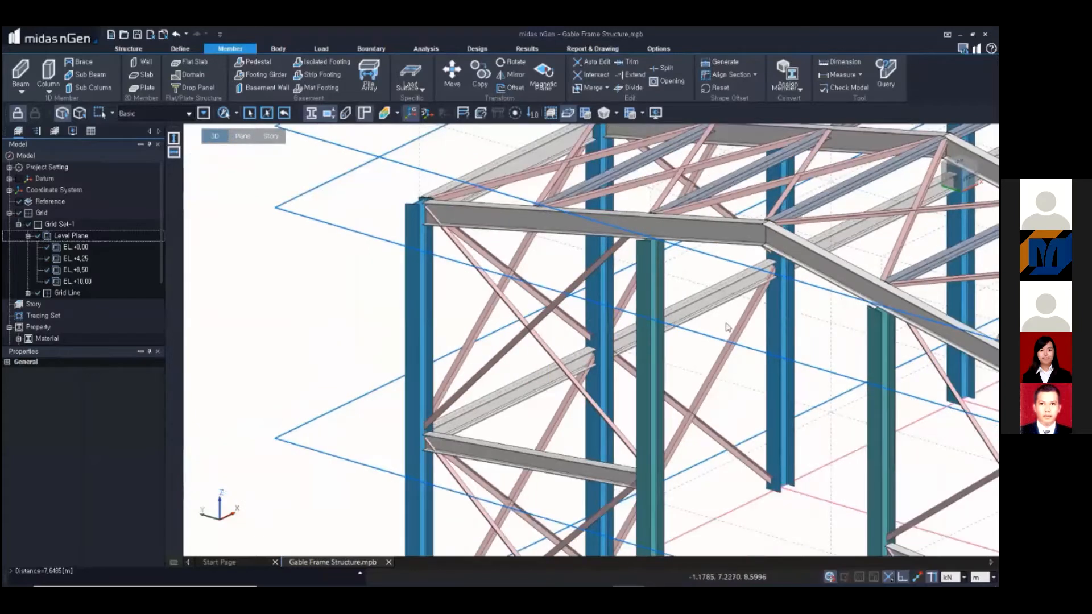
scroll(727, 327, down, 2)
middle_drag(730, 365, 482, 307)
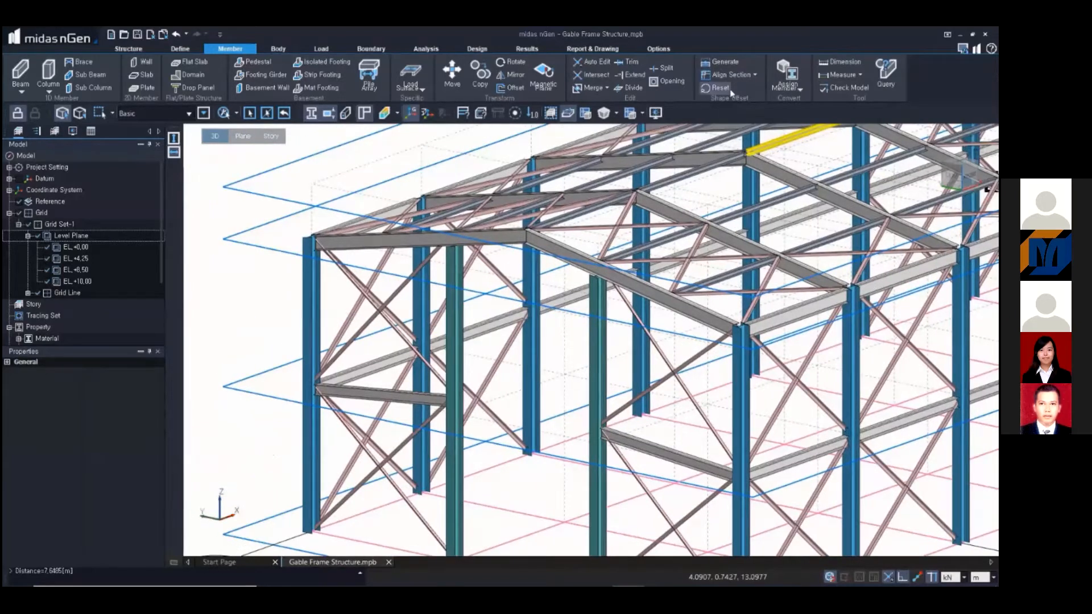
- Reset the shape offsets of all members in the gable frame structure
click(718, 89)
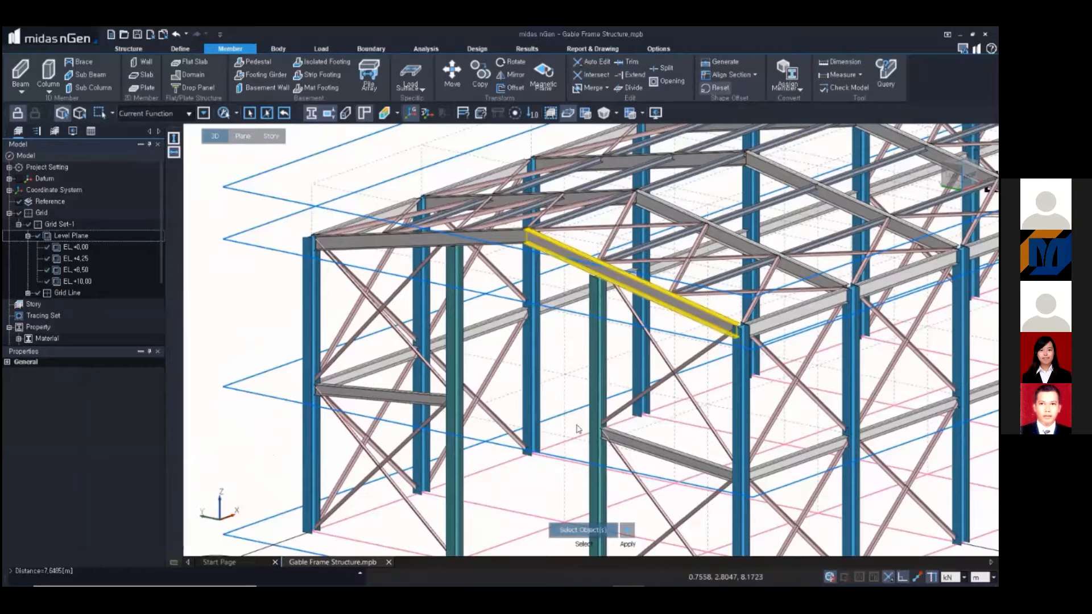
scroll(579, 428, down, 5)
scroll(471, 363, down, 2)
drag(359, 195, 941, 549)
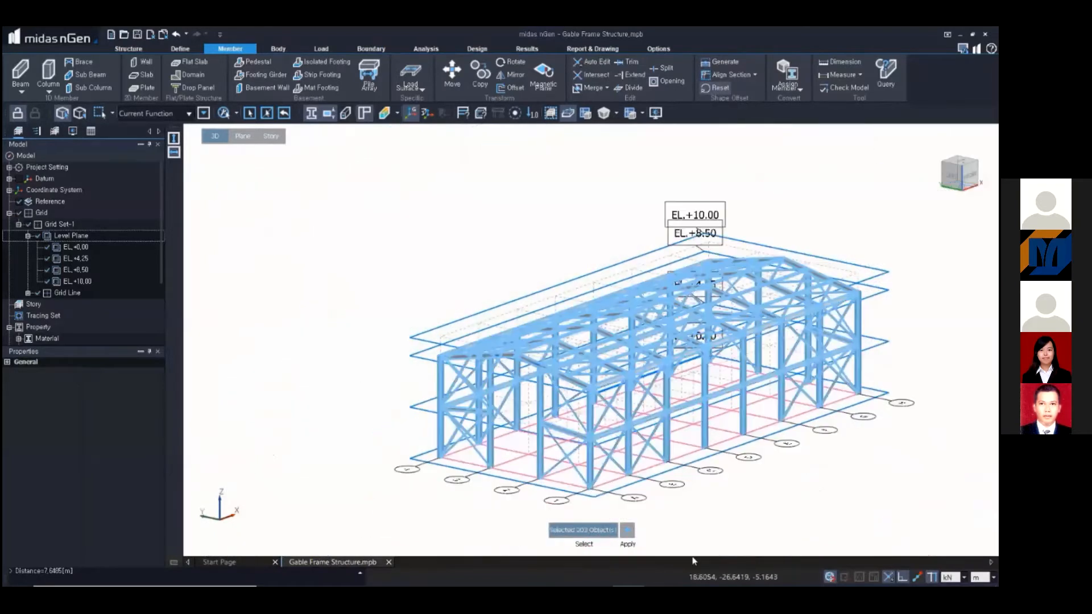
click(628, 530)
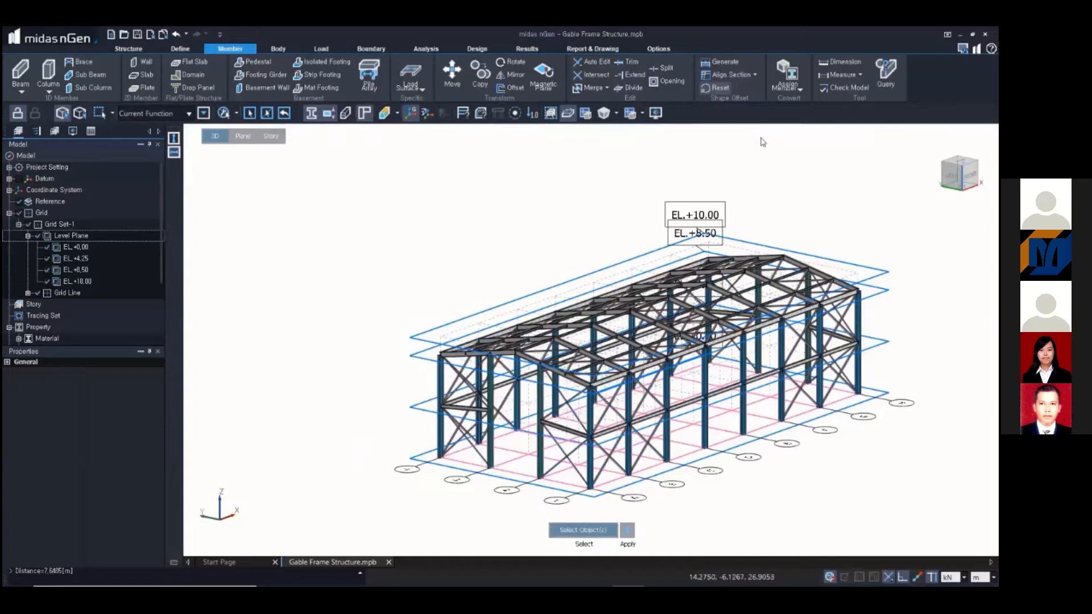
key(Escape)
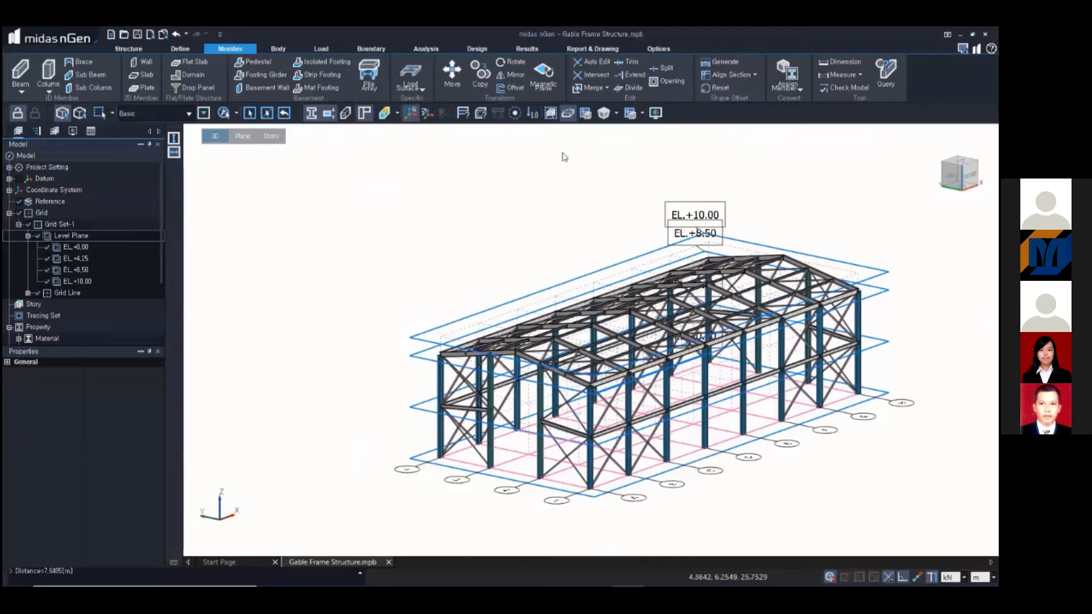
- Generate shape offsets for all members of the structure using the preset methods
click(717, 62)
drag(383, 166, 947, 542)
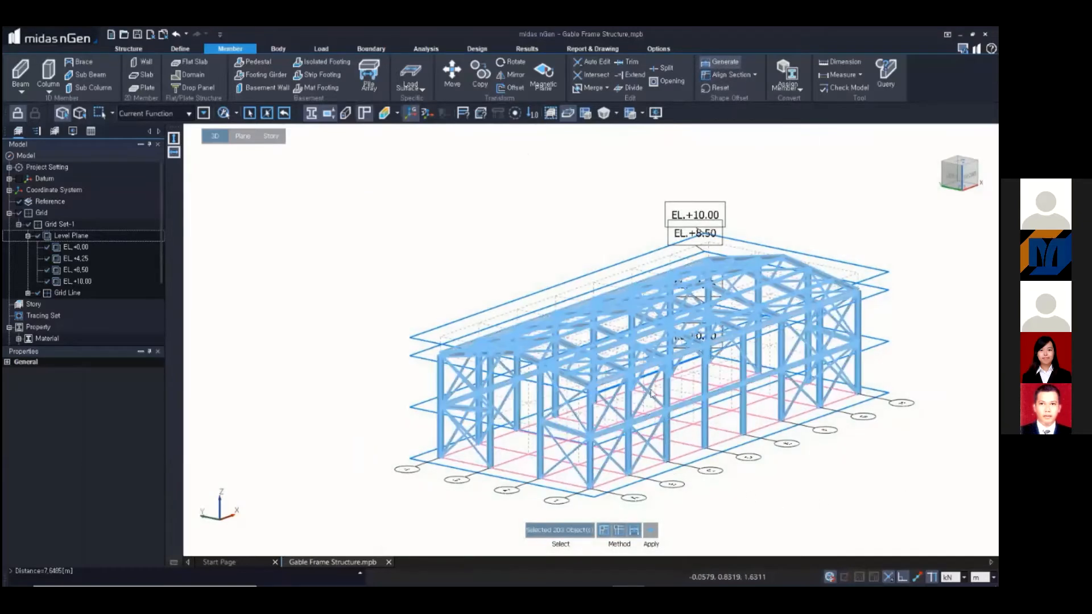
click(651, 531)
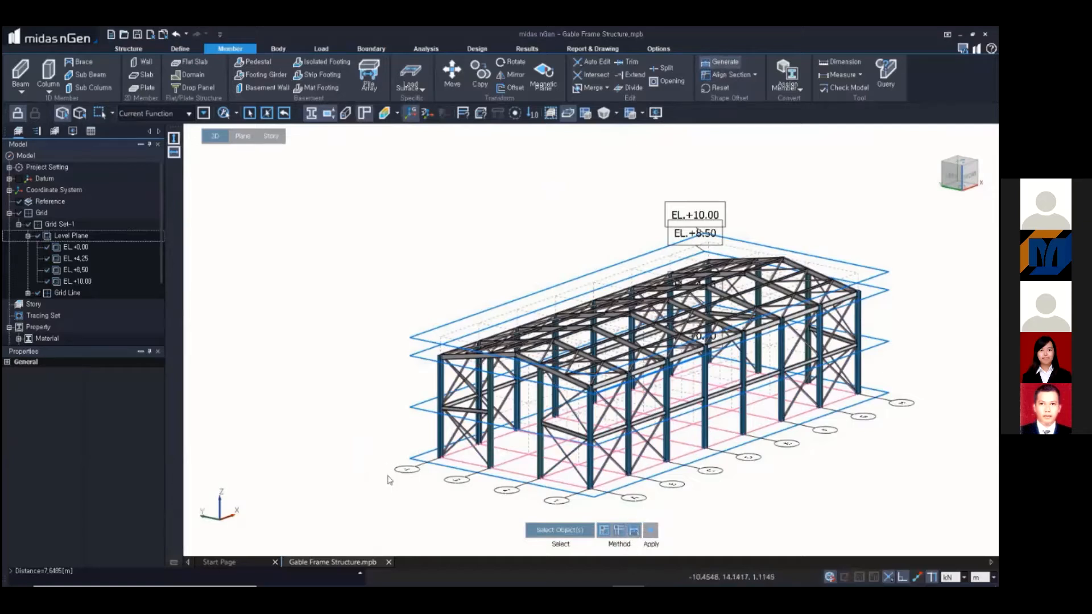
key(Escape)
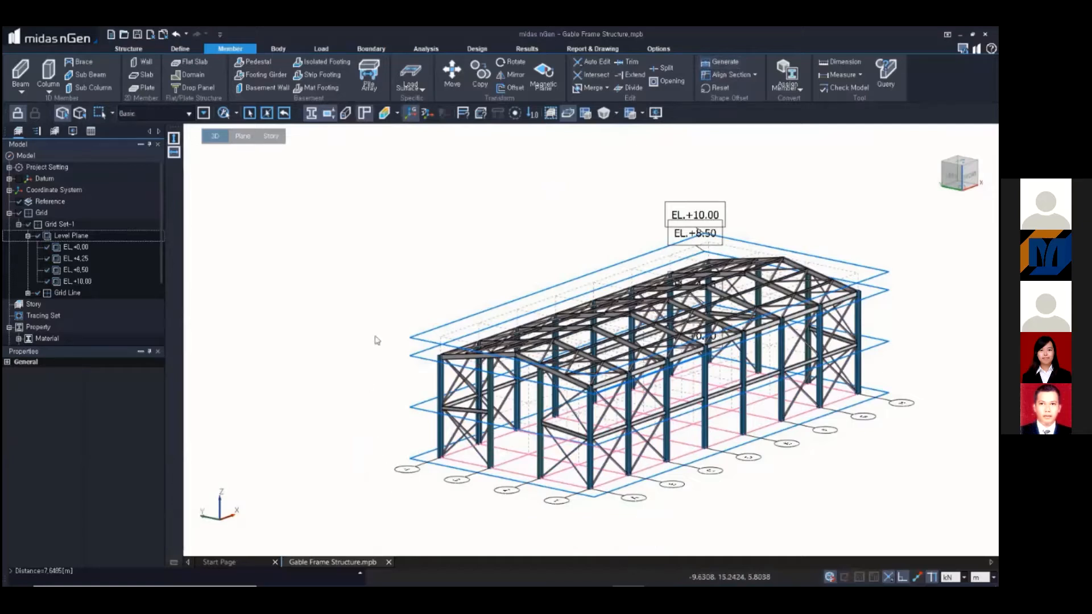
- Hide the shape offsets and examine how the end rafter and corner column meet at the eave, highlighting both members
click(365, 113)
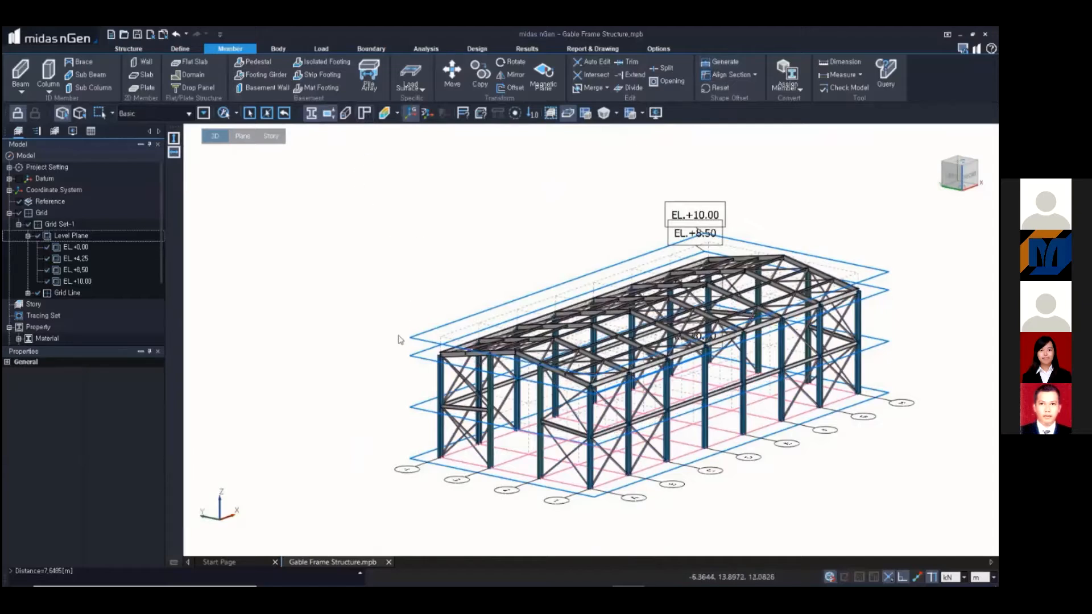
scroll(418, 338, up, 2)
scroll(455, 371, up, 2)
scroll(467, 373, up, 3)
click(462, 341)
click(429, 394)
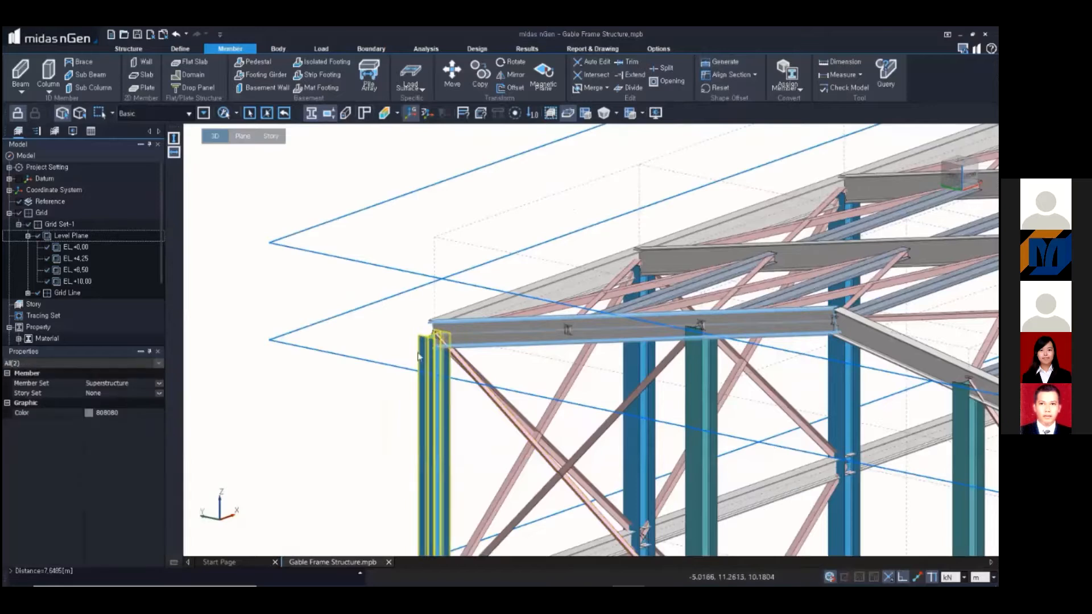
scroll(428, 353, up, 2)
scroll(429, 353, down, 3)
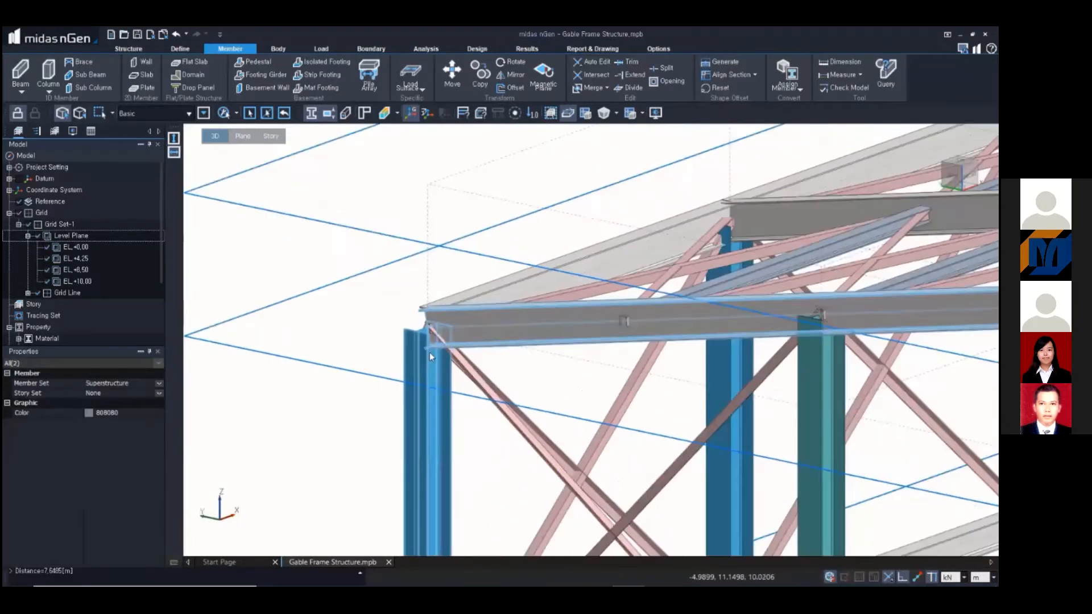
key(Escape)
- Show the shape offsets and examine the regenerated rafter, column and brace connections around the end-frame eave
click(365, 114)
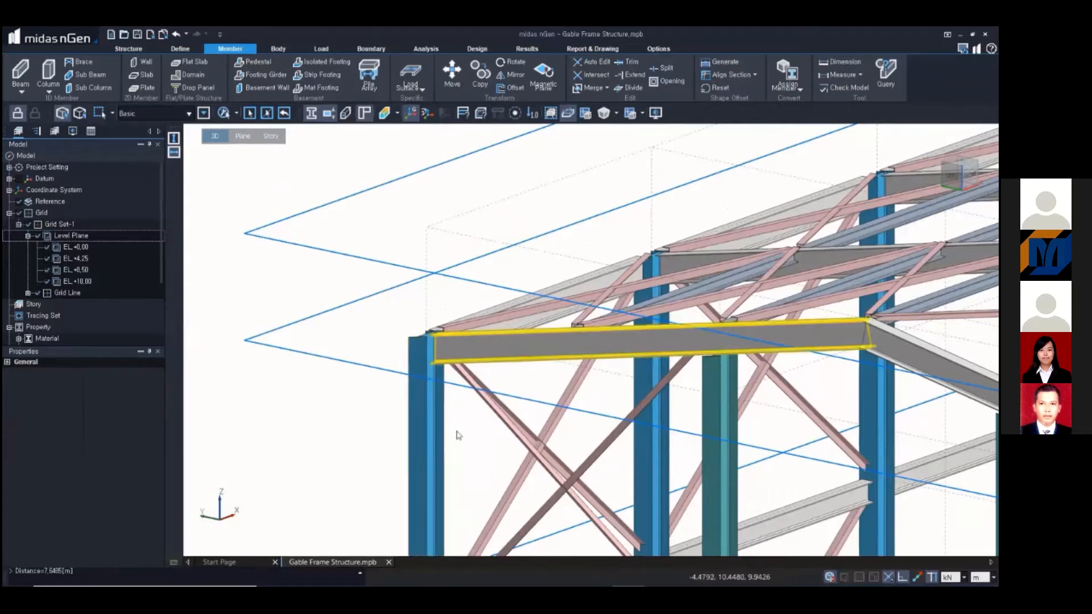
middle_drag(465, 485, 448, 427)
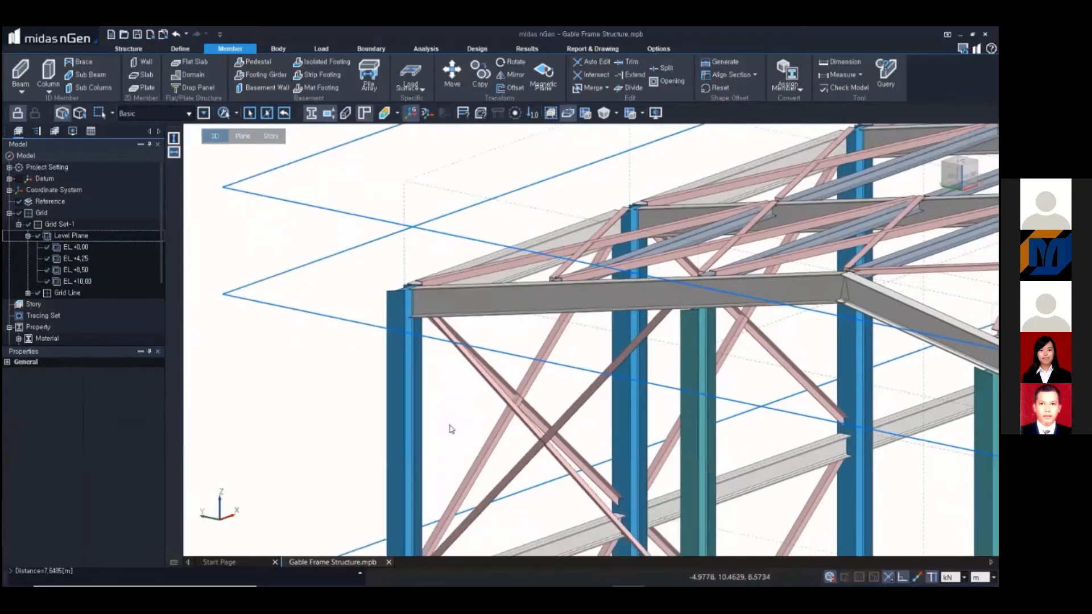
middle_drag(374, 367, 427, 332)
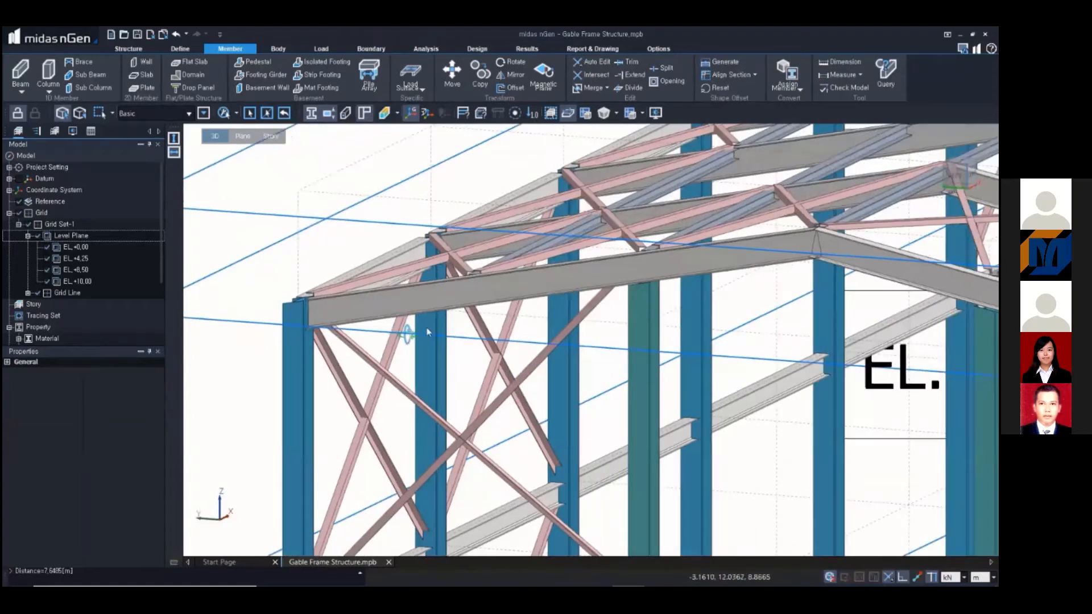
scroll(427, 332, up, 6)
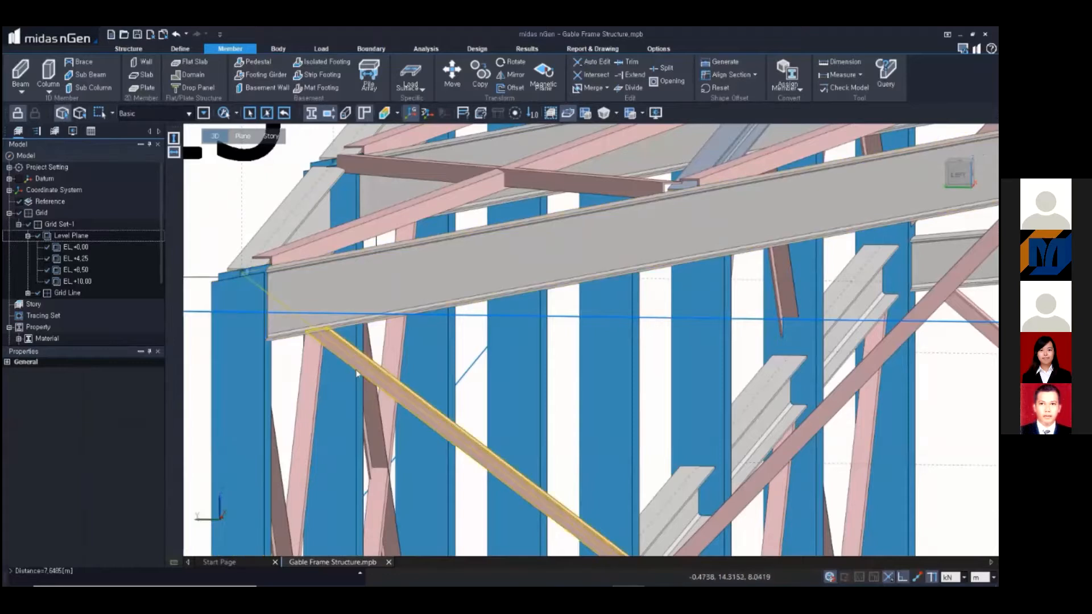
scroll(357, 375, down, 2)
scroll(359, 372, down, 2)
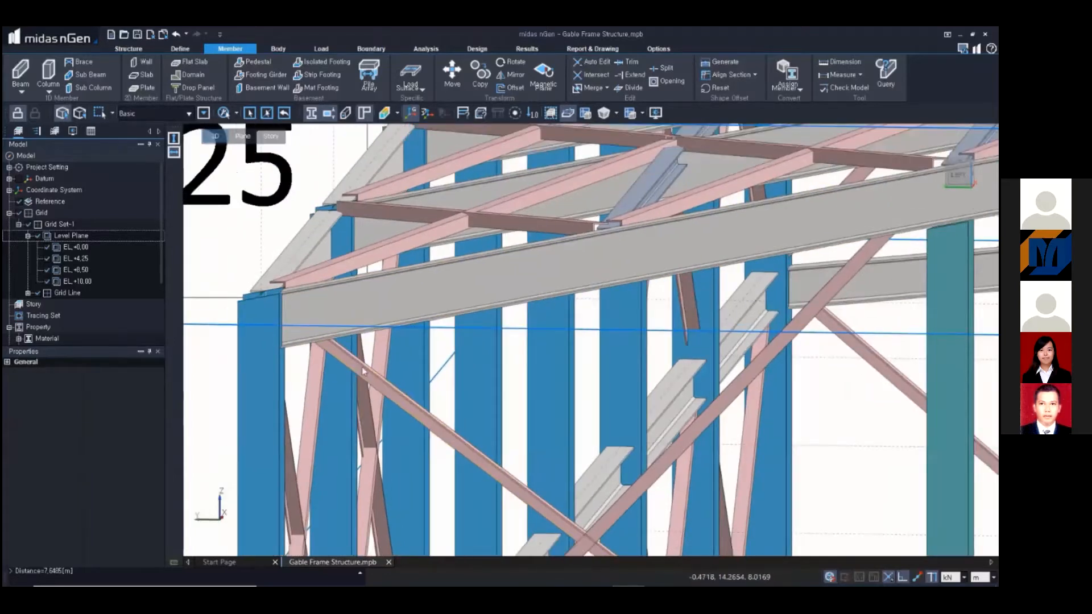
- Show only the end-frame members along grid line A and view the frame in side elevation
scroll(362, 367, down, 2)
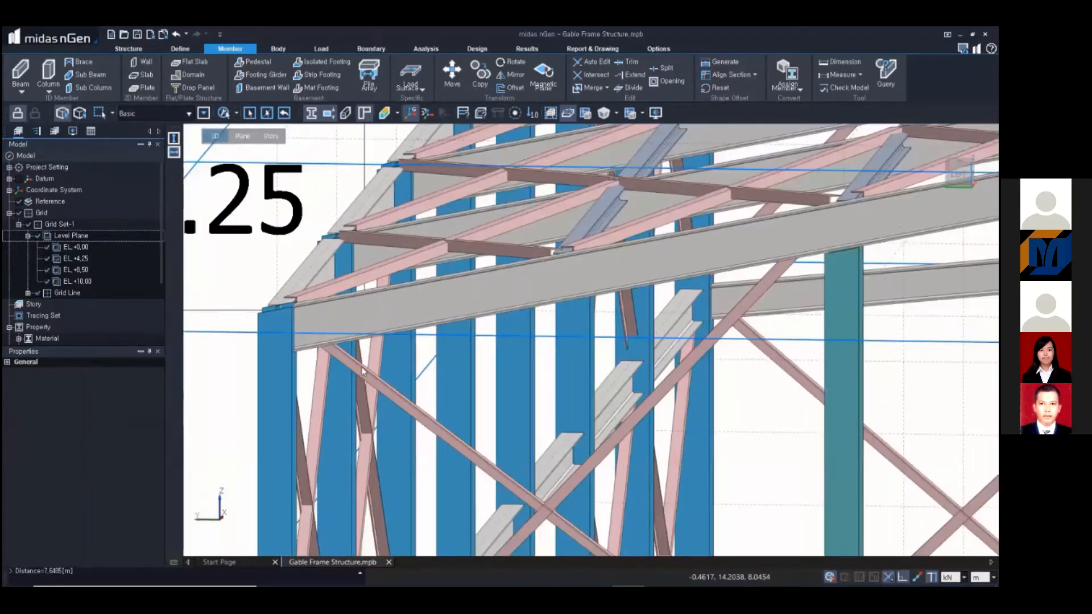
middle_drag(725, 407, 658, 365)
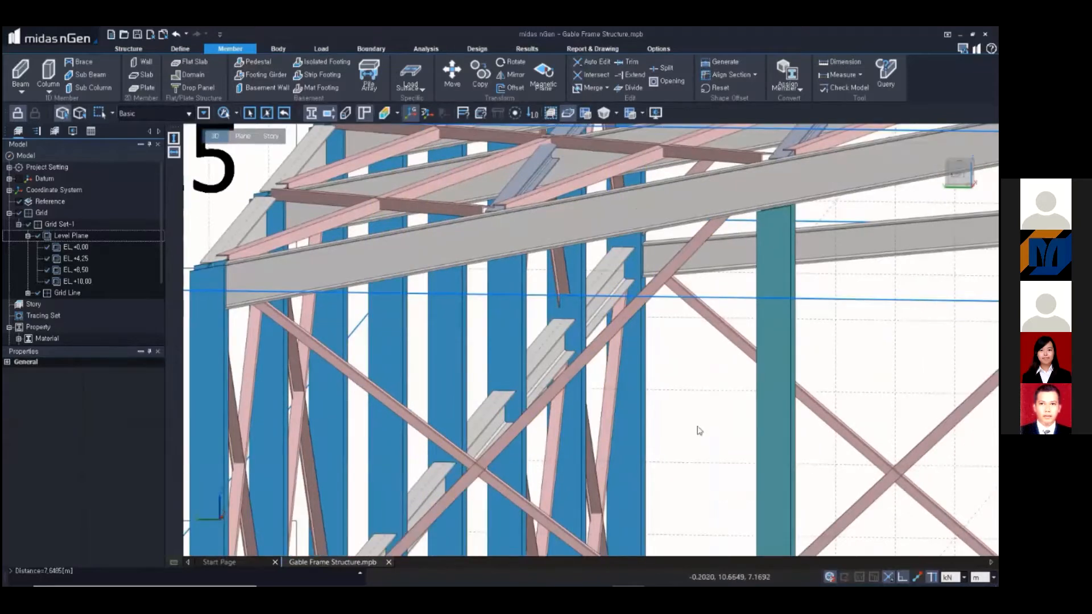
ctrl+middle_drag(699, 431, 692, 364)
scroll(692, 364, down, 5)
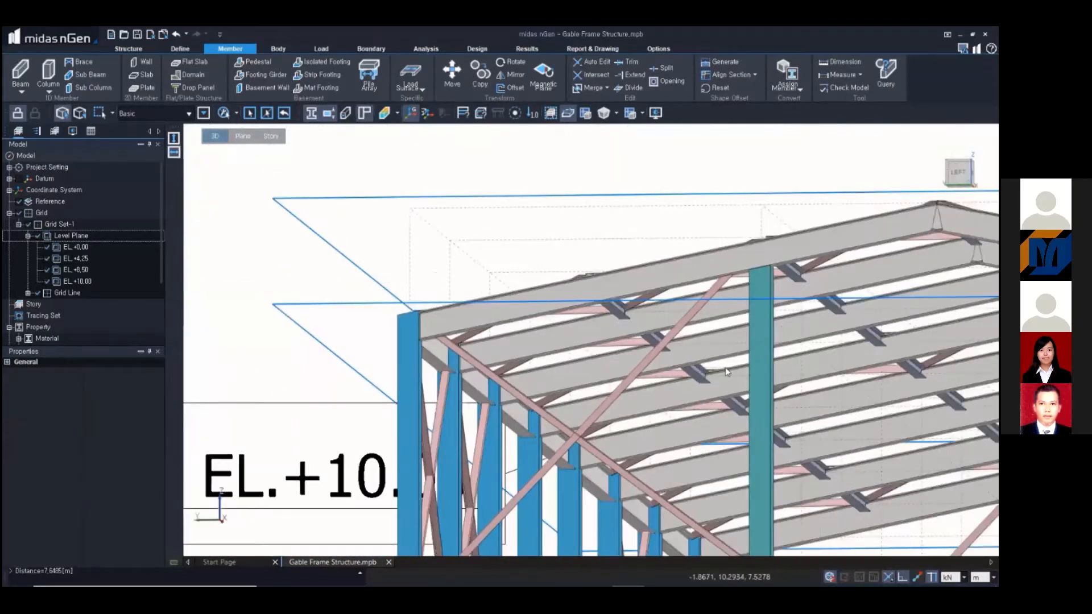
ctrl+middle_drag(714, 361, 718, 366)
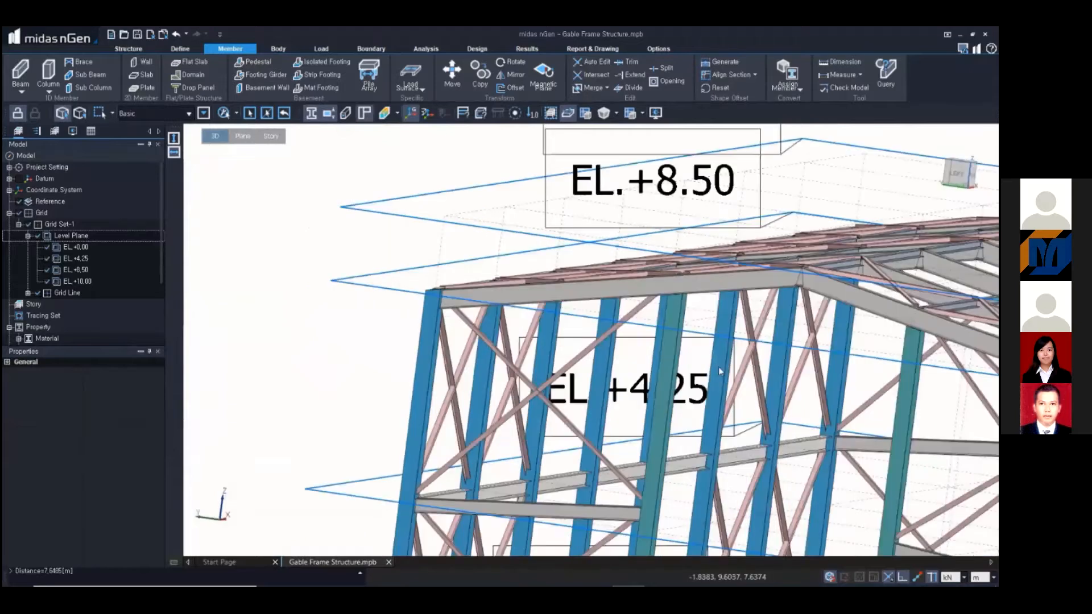
drag(254, 189, 337, 501)
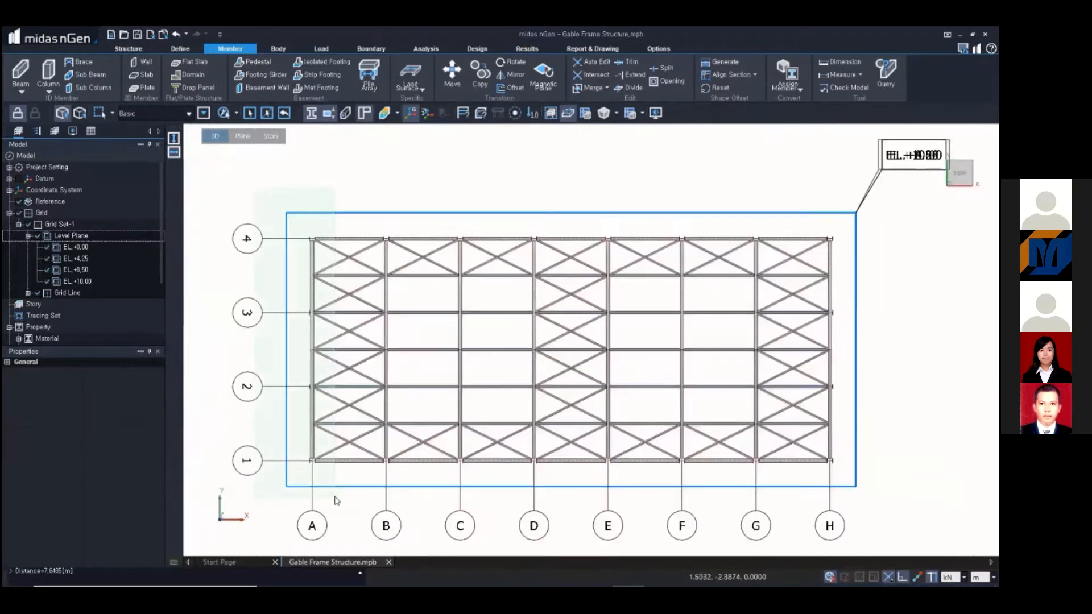
right_click(338, 497)
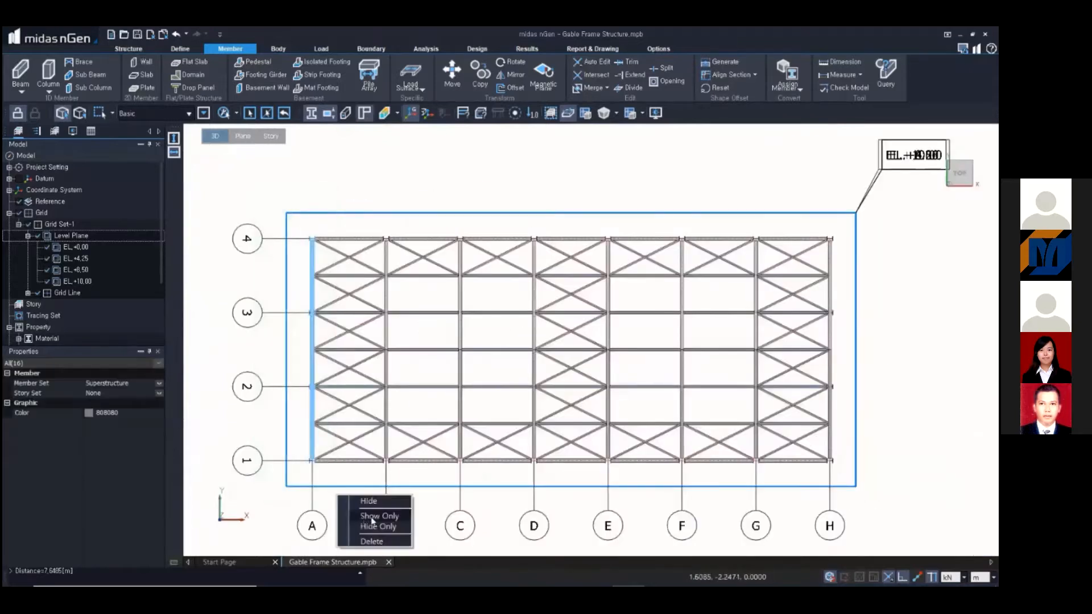
click(377, 516)
ctrl+middle_drag(391, 476, 341, 499)
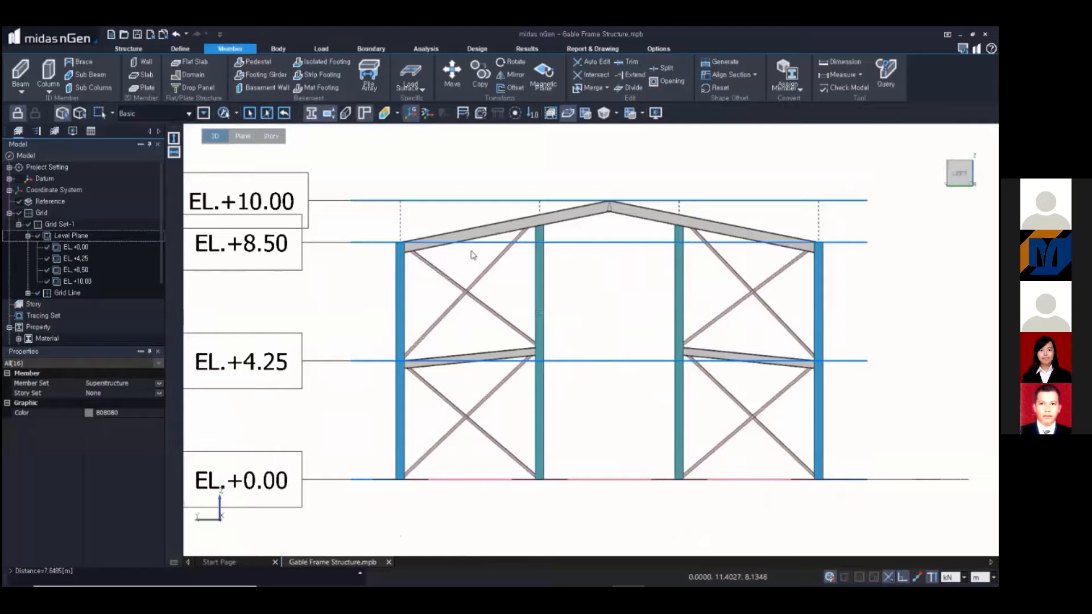
- Highlight the corner column, the rafter and the upper brace in turn to examine how they connect at the eave
scroll(399, 256, up, 8)
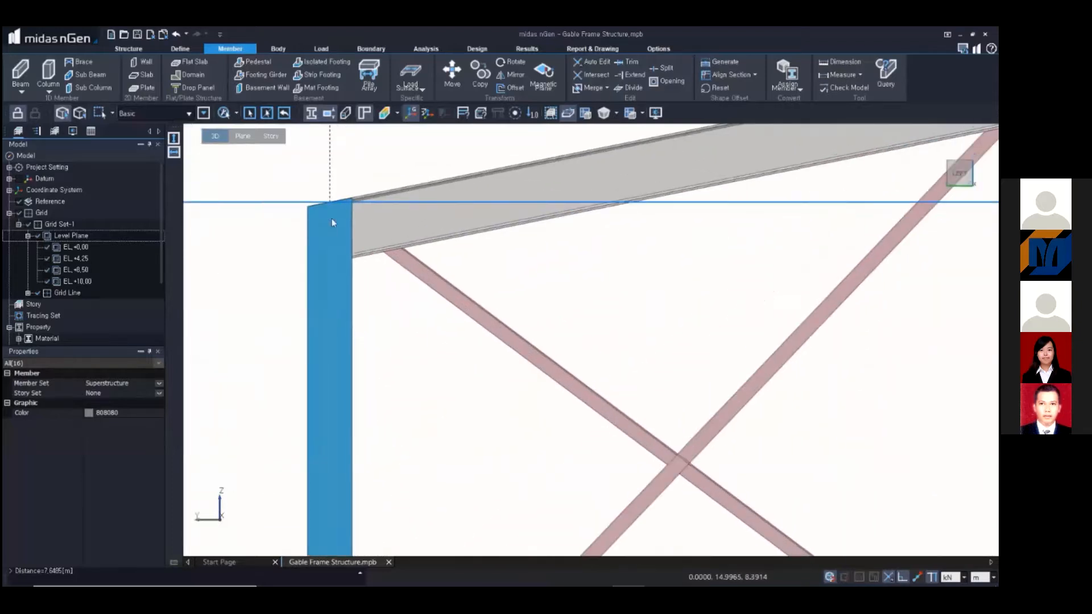
click(319, 407)
drag(634, 298, 487, 153)
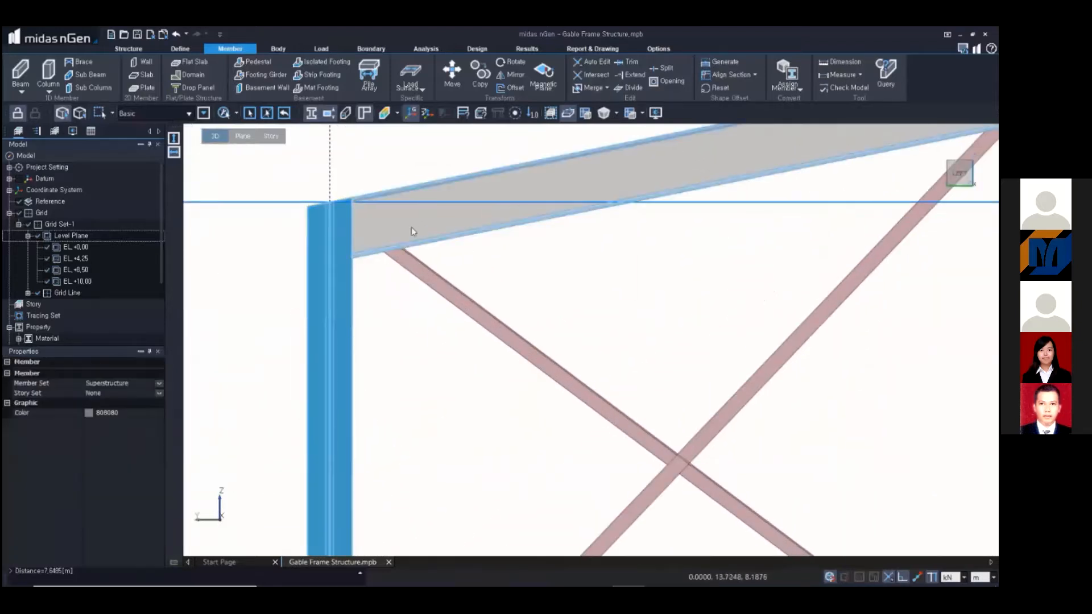
click(499, 405)
drag(622, 308, 484, 415)
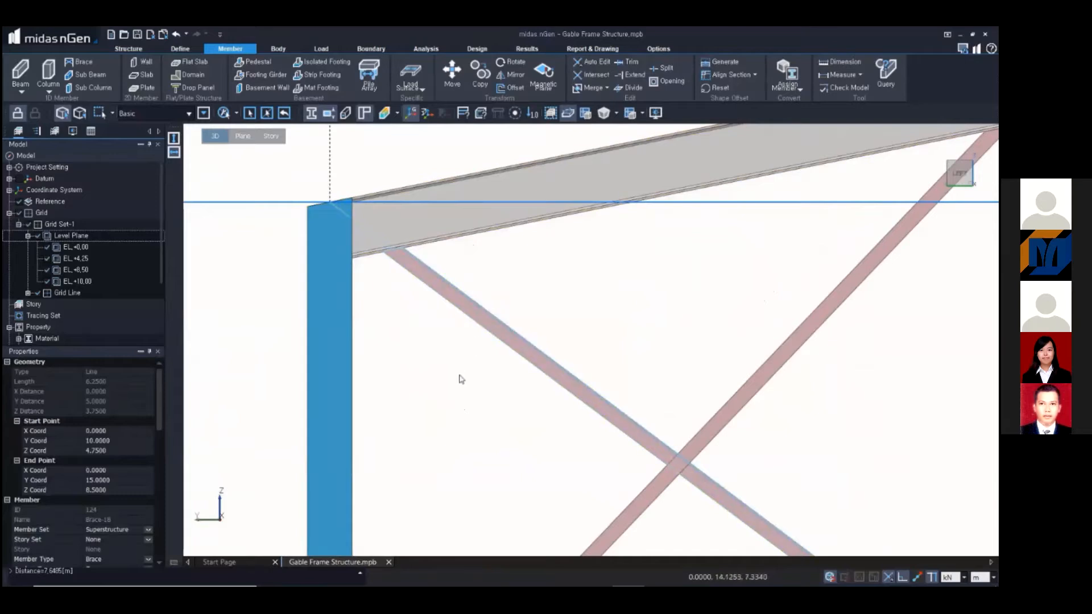
key(Escape)
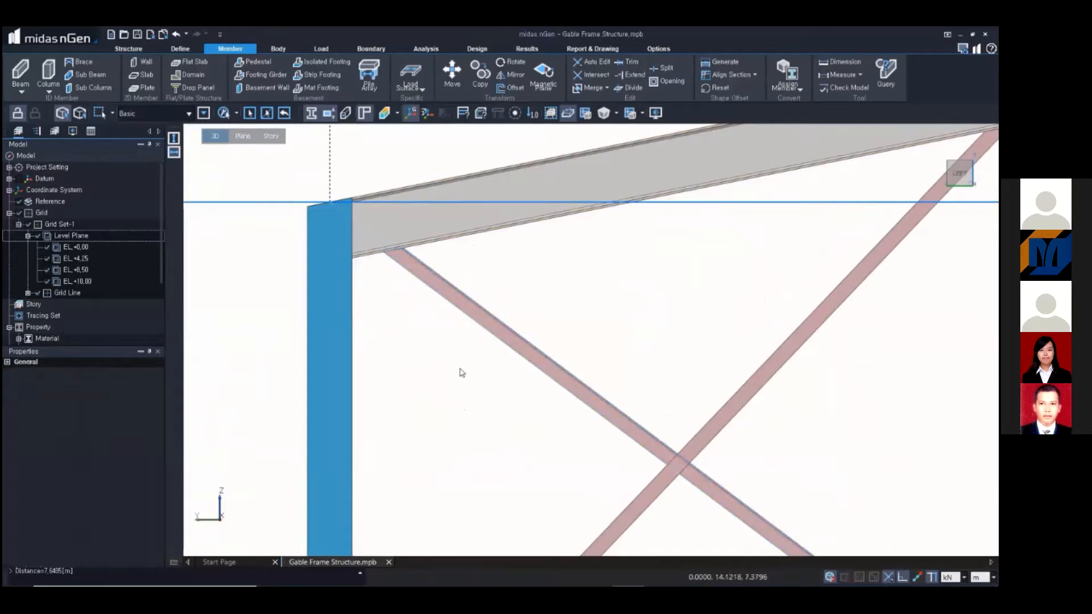
drag(561, 303, 488, 398)
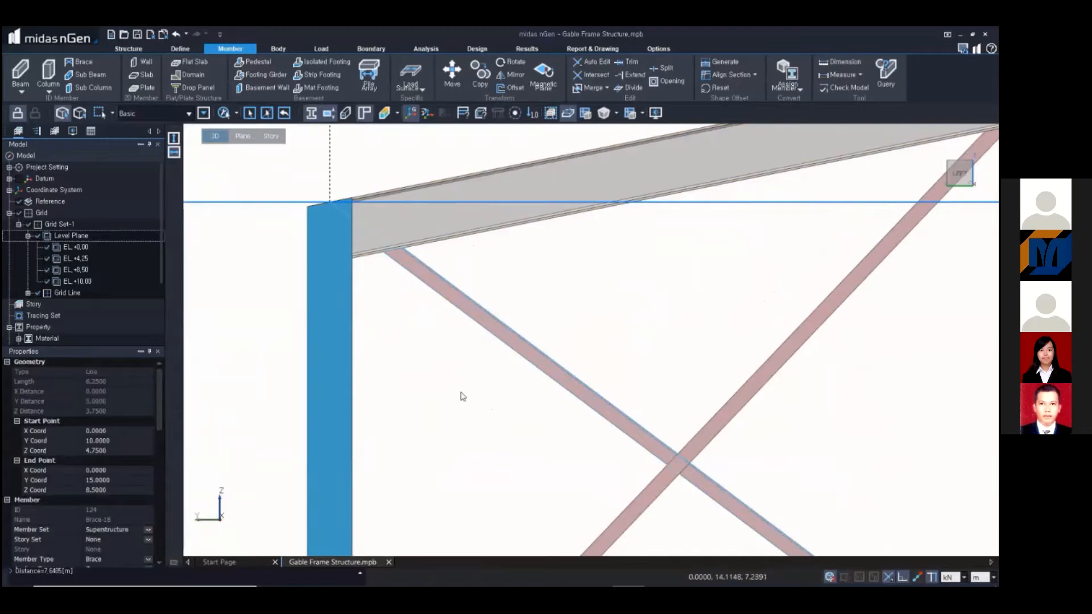
- Add the crossing brace to the selection and examine where it meets the rafter beside the intermediate column
scroll(446, 390, down, 3)
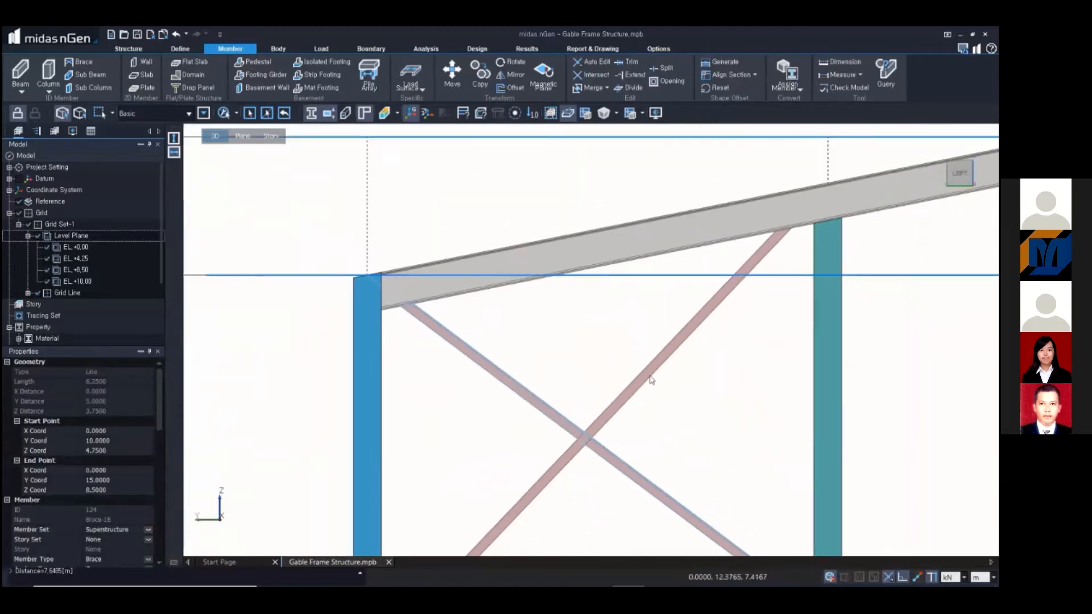
drag(665, 338, 572, 292)
scroll(626, 387, up, 4)
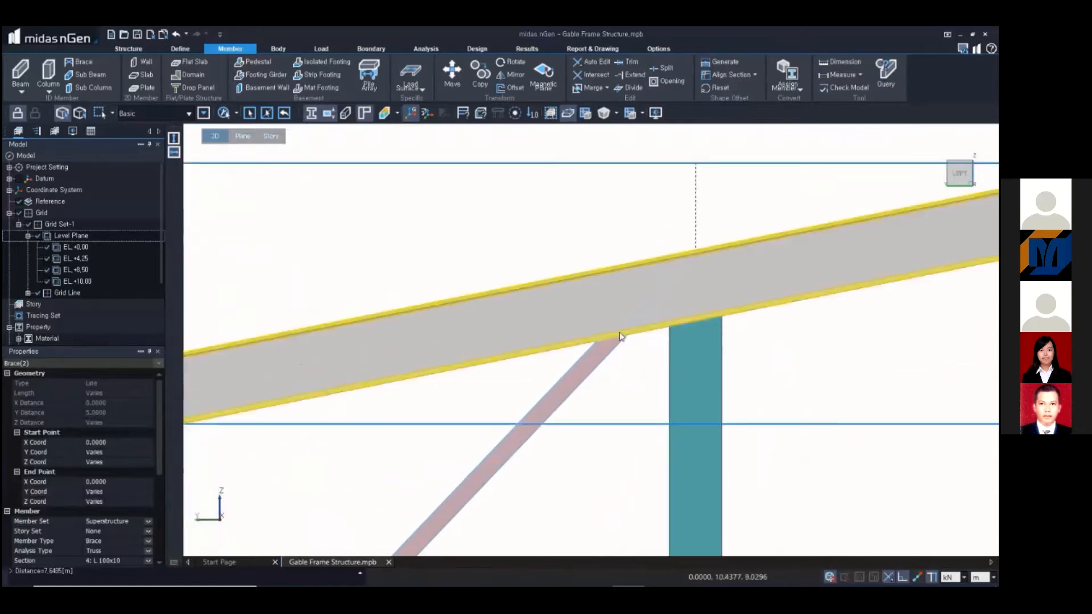
scroll(626, 353, down, 5)
scroll(597, 328, down, 2)
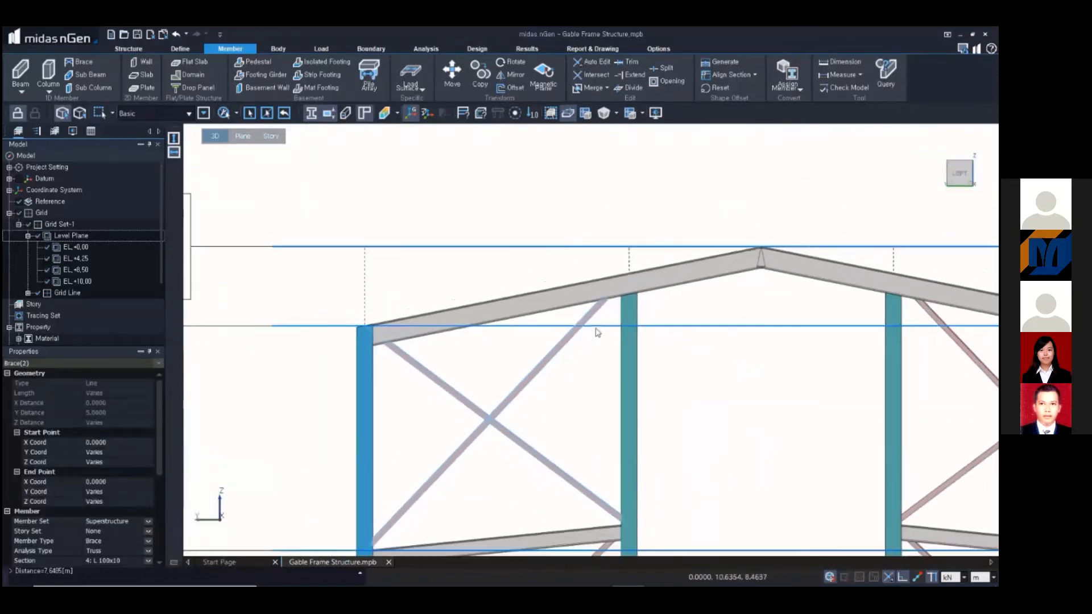
- Clear the brace selection, select the intermediate sub column and examine its trimmed end under the rafter
click(705, 367)
scroll(663, 332, up, 5)
drag(659, 347, 574, 442)
scroll(663, 287, up, 5)
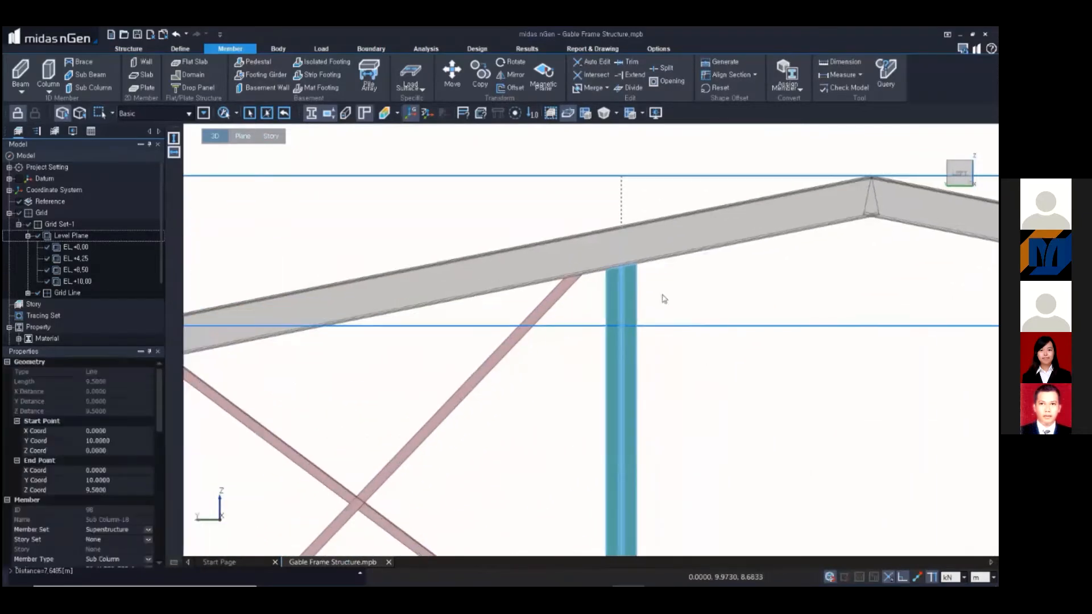
scroll(663, 283, up, 1)
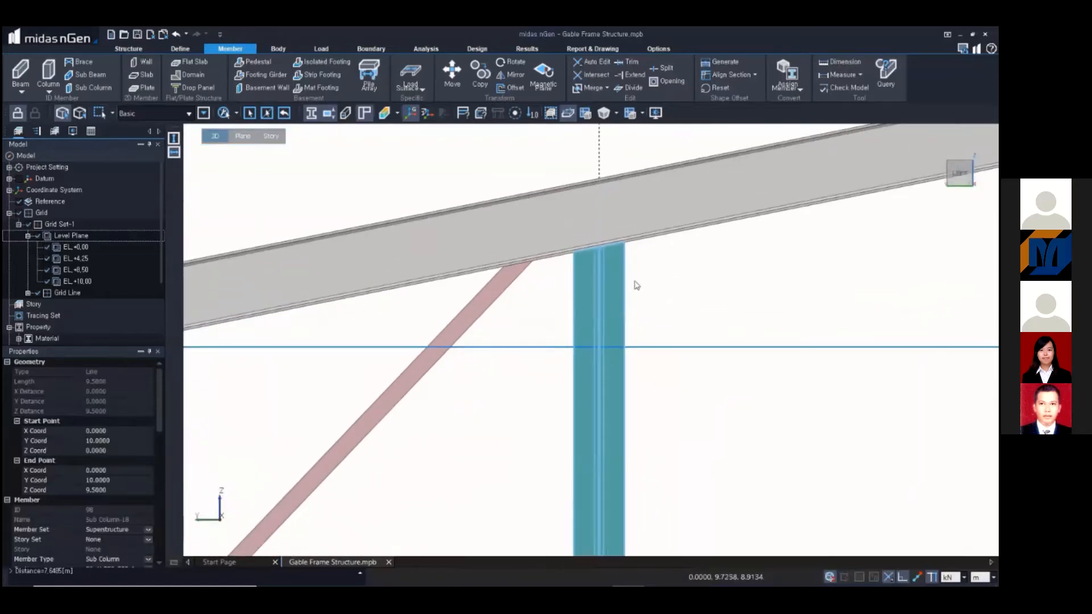
scroll(630, 291, down, 5)
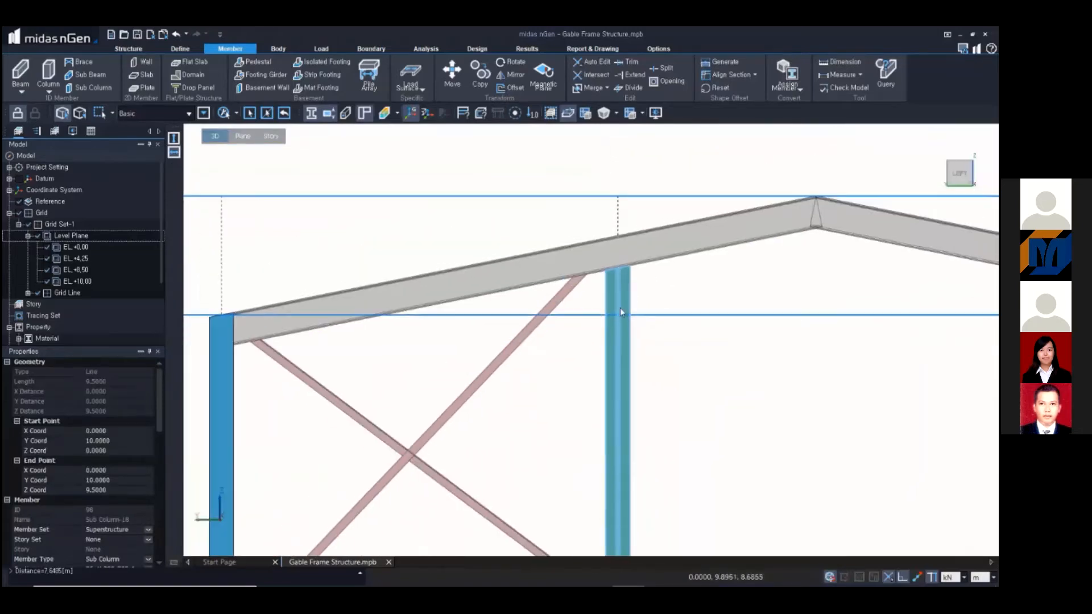
- Add the second sub column to the selection and examine the connections across the whole end frame
middle_drag(649, 288, 281, 331)
scroll(661, 343, up, 4)
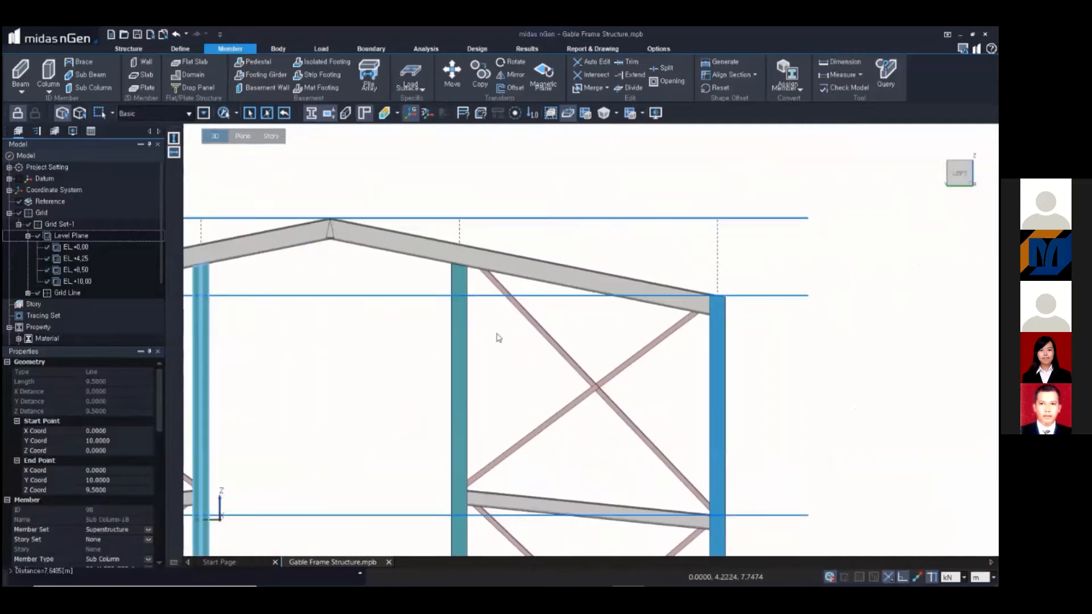
scroll(681, 347, down, 3)
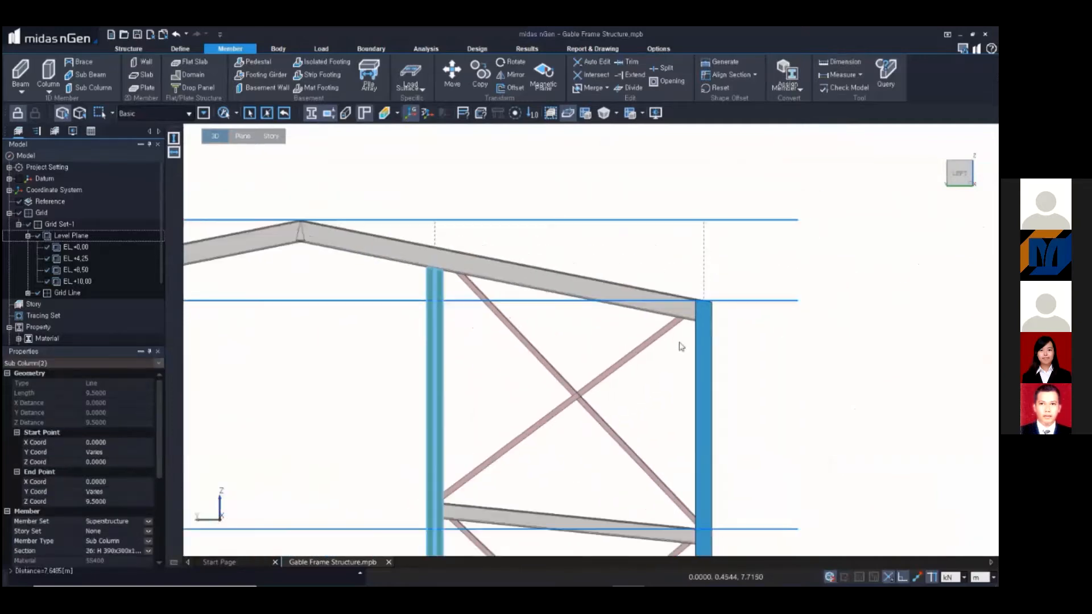
middle_drag(624, 321, 678, 313)
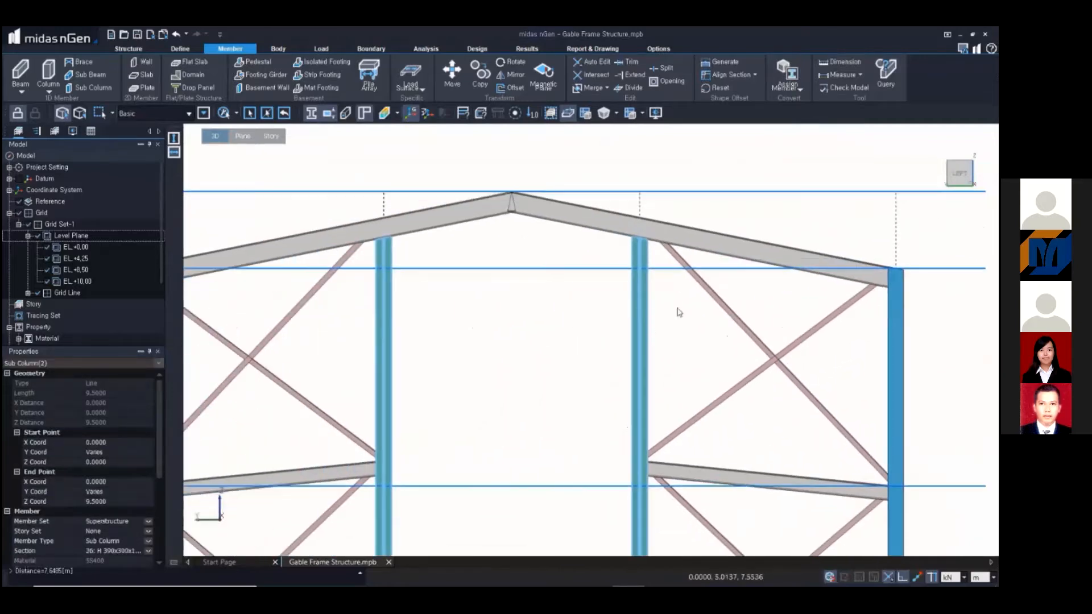
scroll(678, 313, down, 5)
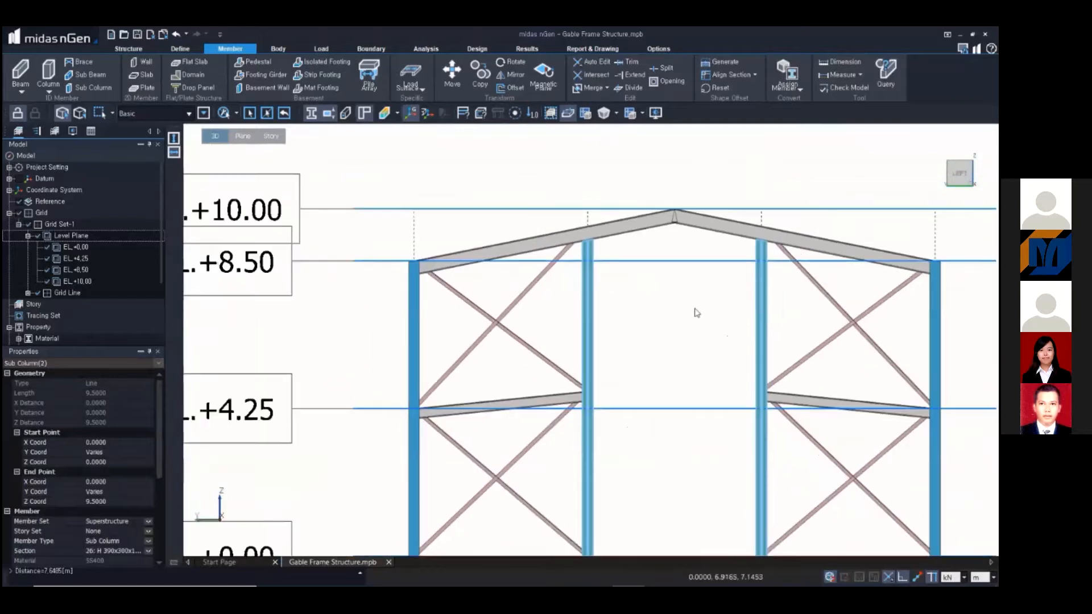
middle_drag(660, 291, 624, 261)
middle_drag(486, 332, 538, 355)
mouse_move(494, 320)
middle_down()
mouse_move(512, 350)
mouse_move(478, 308)
middle_up()
scroll(435, 312, up, 2)
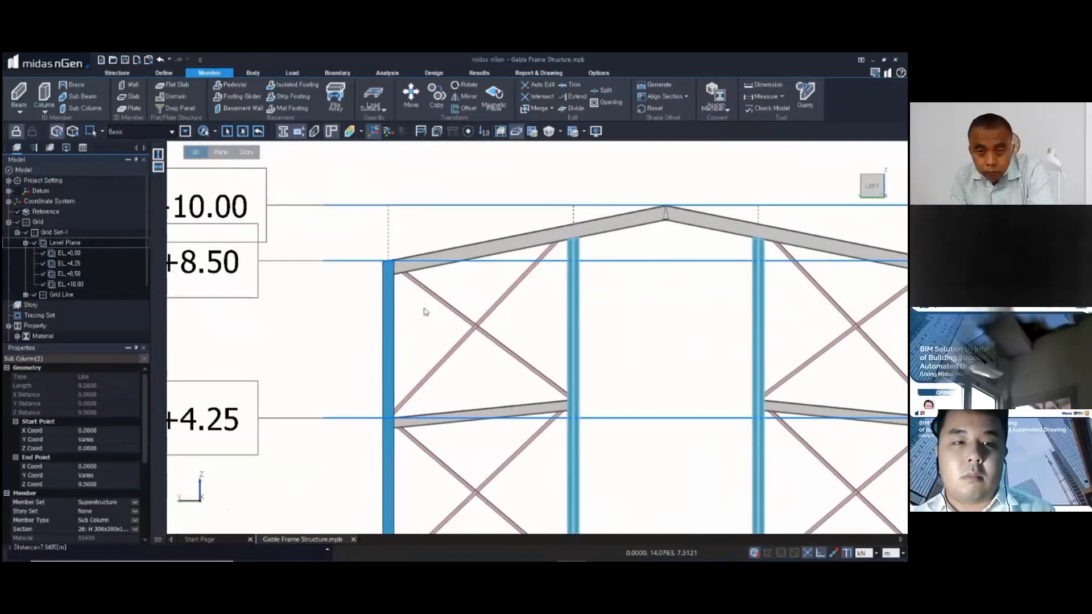
- Highlight the corner column, then select only the adjoining rafter and review its geometry properties
scroll(424, 311, up, 3)
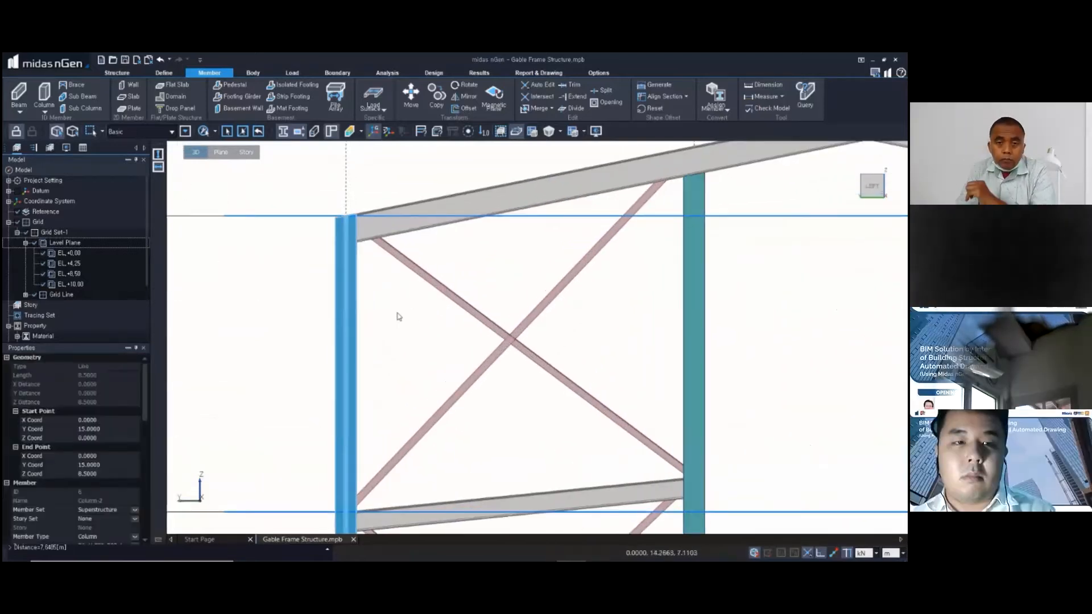
key(Escape)
drag(478, 236, 448, 177)
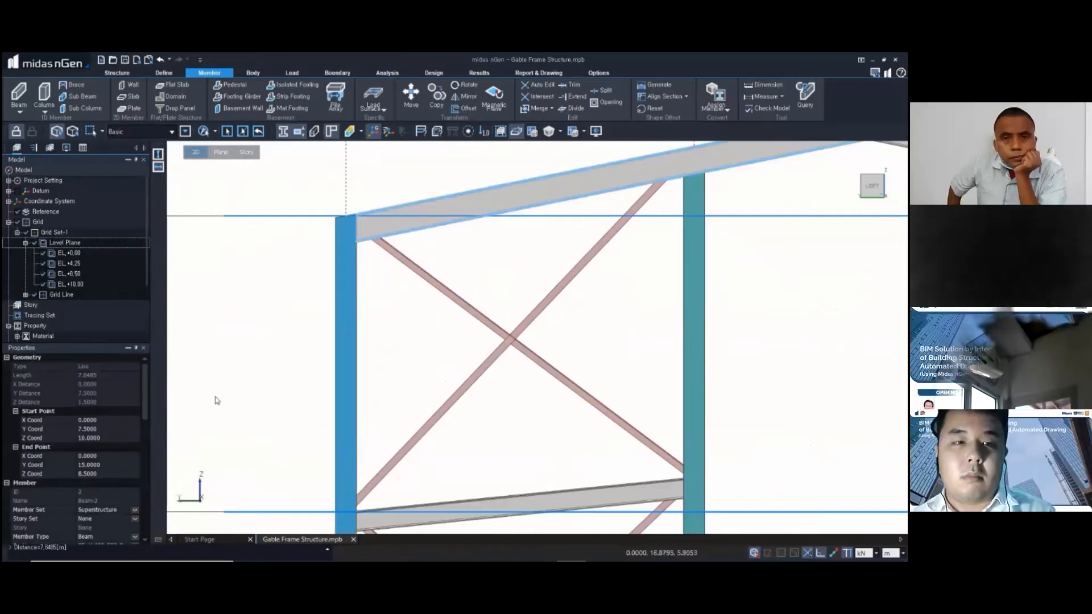
click(7, 358)
click(7, 357)
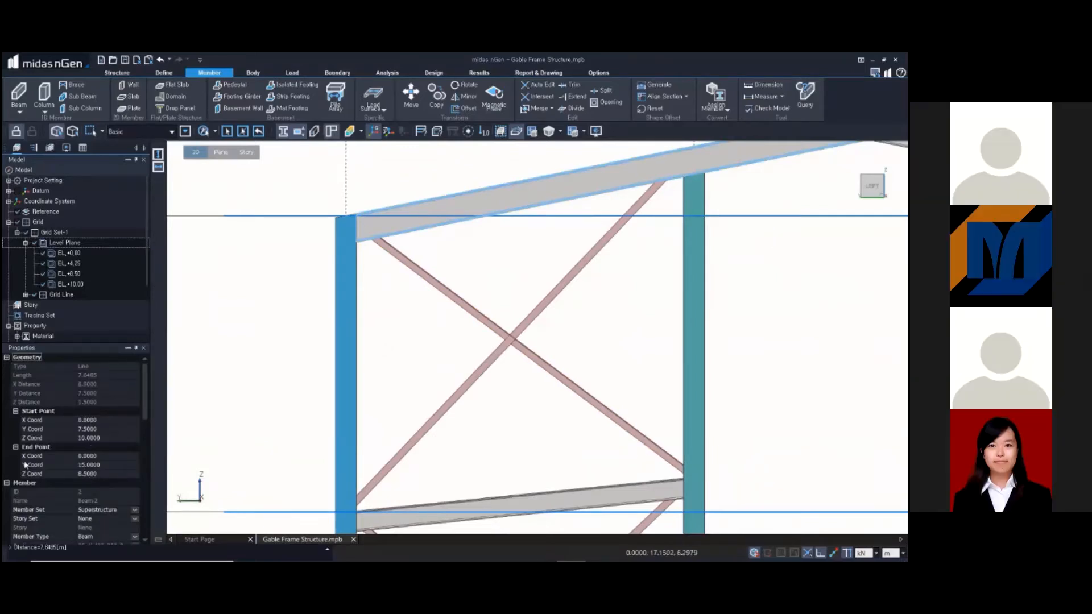
middle_drag(532, 286, 421, 340)
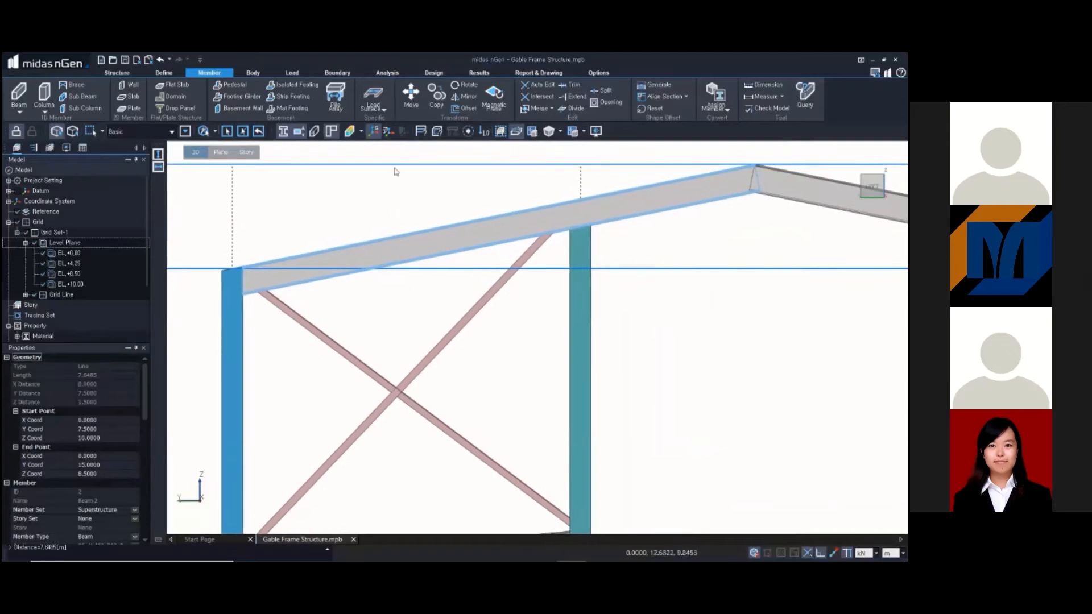
- Display the members' local axes and examine their orientation across the end frame
click(390, 133)
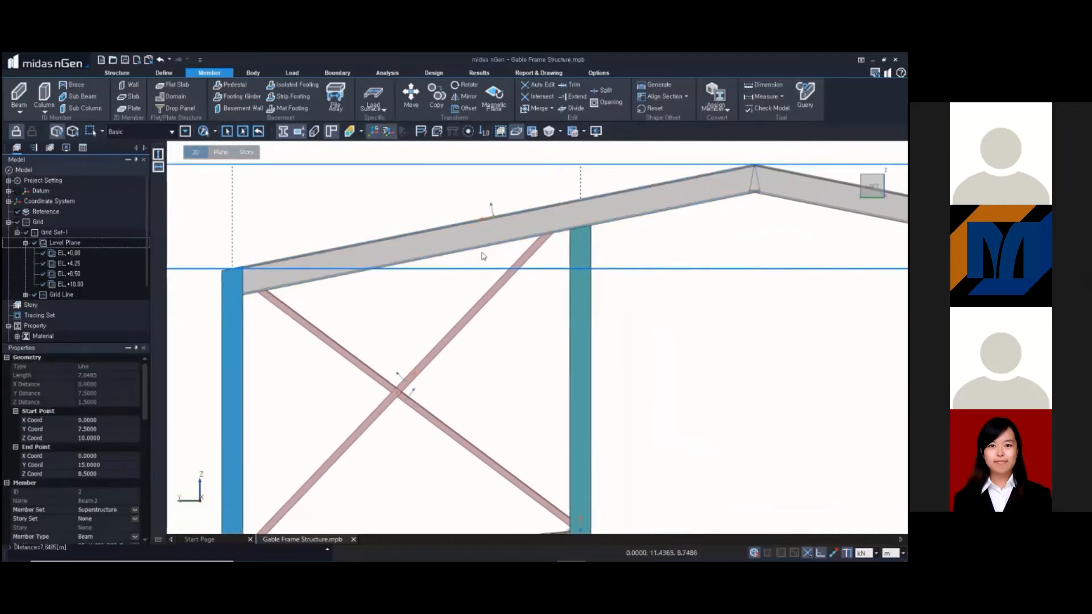
key(ctrl+h)
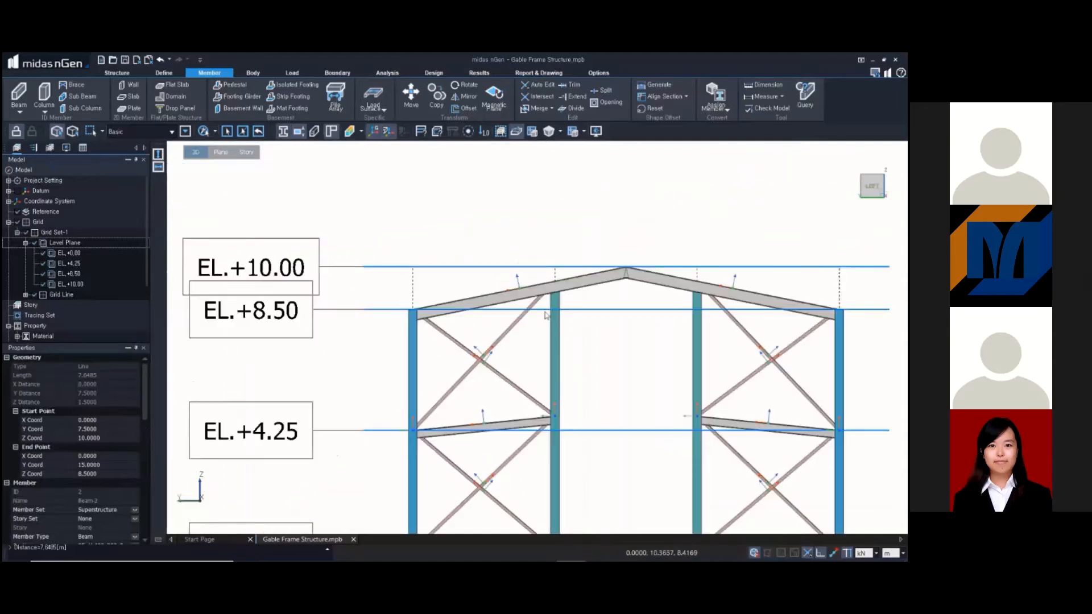
scroll(486, 337, up, 5)
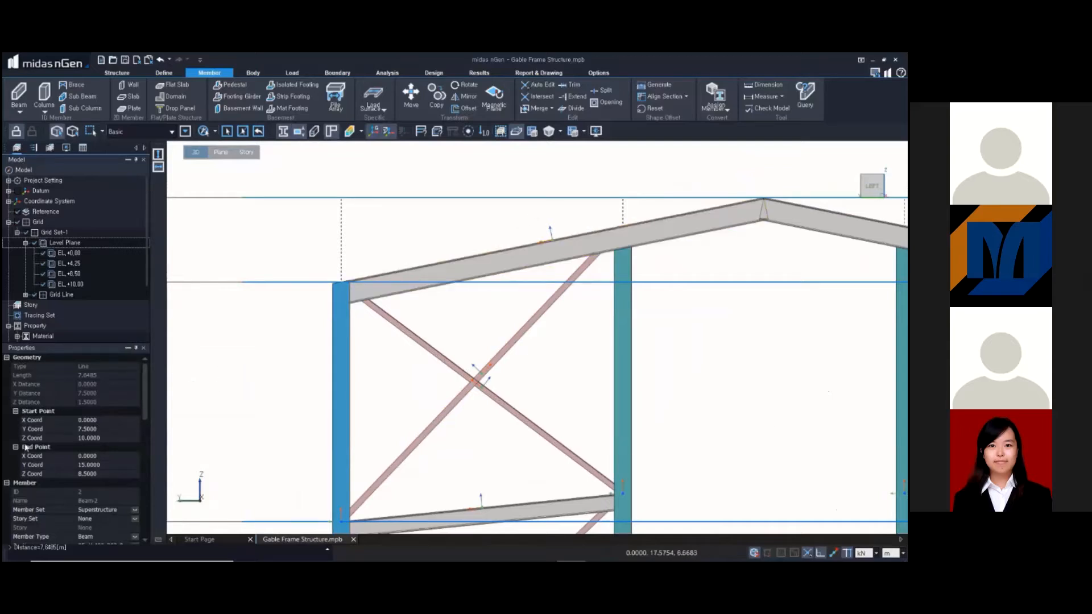
- Collapse the geometry properties, select the end frame's rafter and review its member and shape offset properties
click(7, 358)
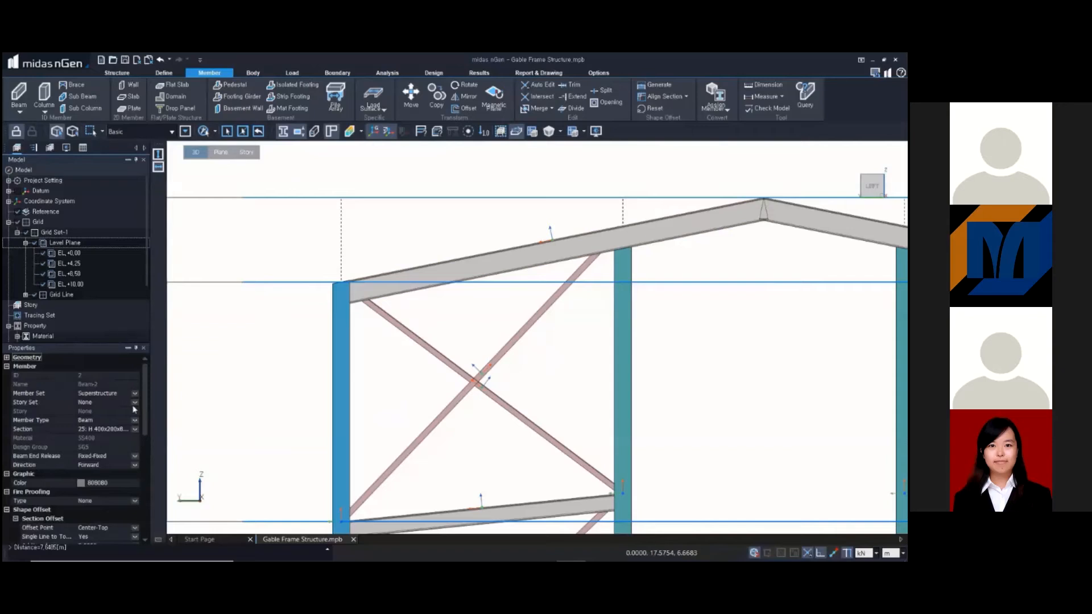
click(448, 282)
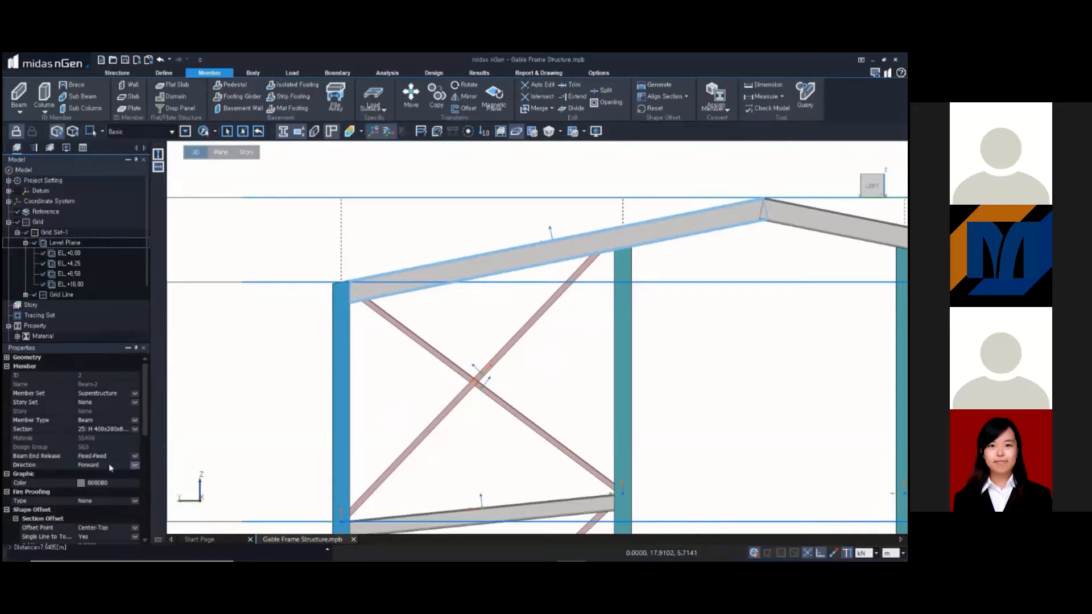
scroll(110, 468, down, 4)
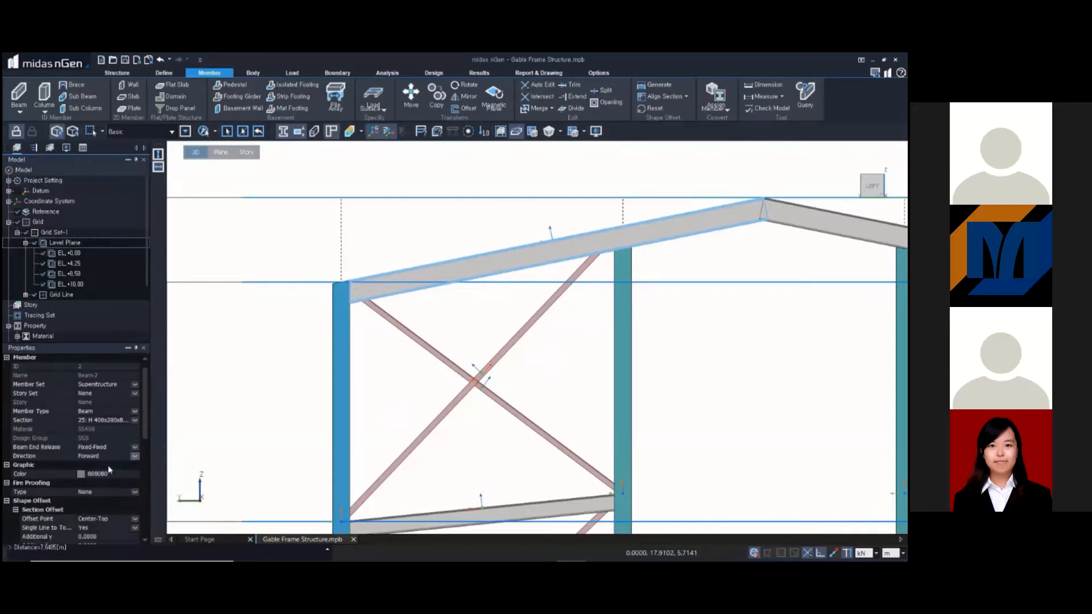
scroll(109, 467, down, 1)
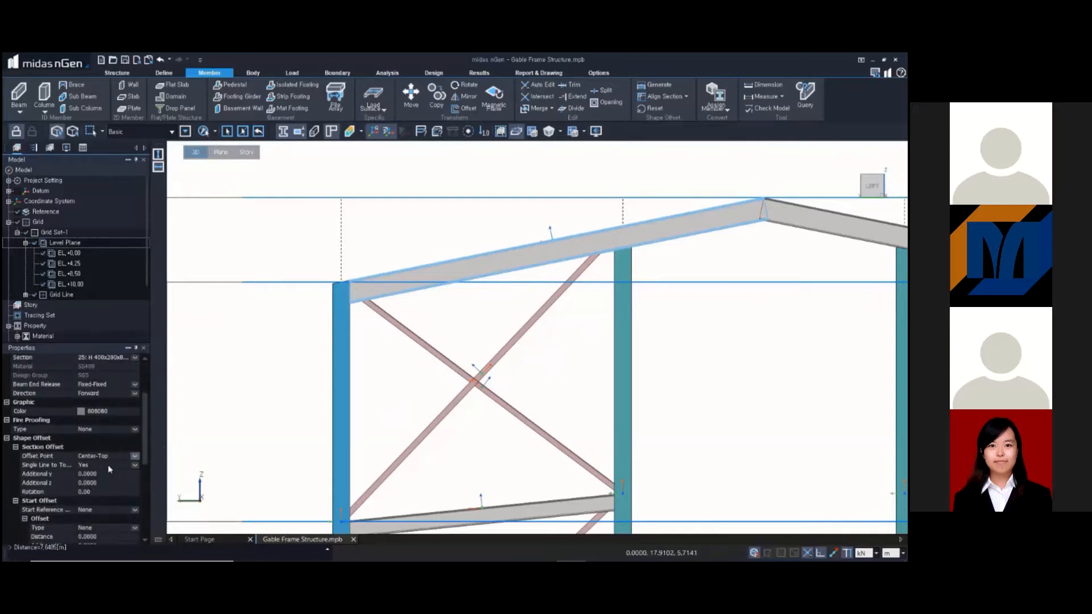
- Try the Reverse direction on the rafter, compare its line and solid display, and undo the change
click(136, 394)
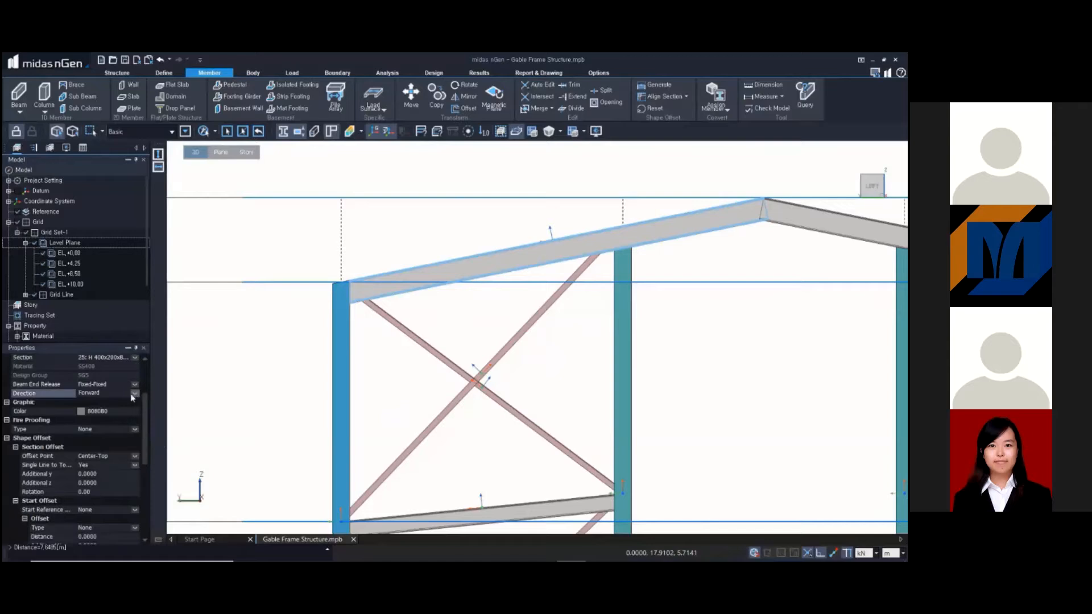
click(108, 410)
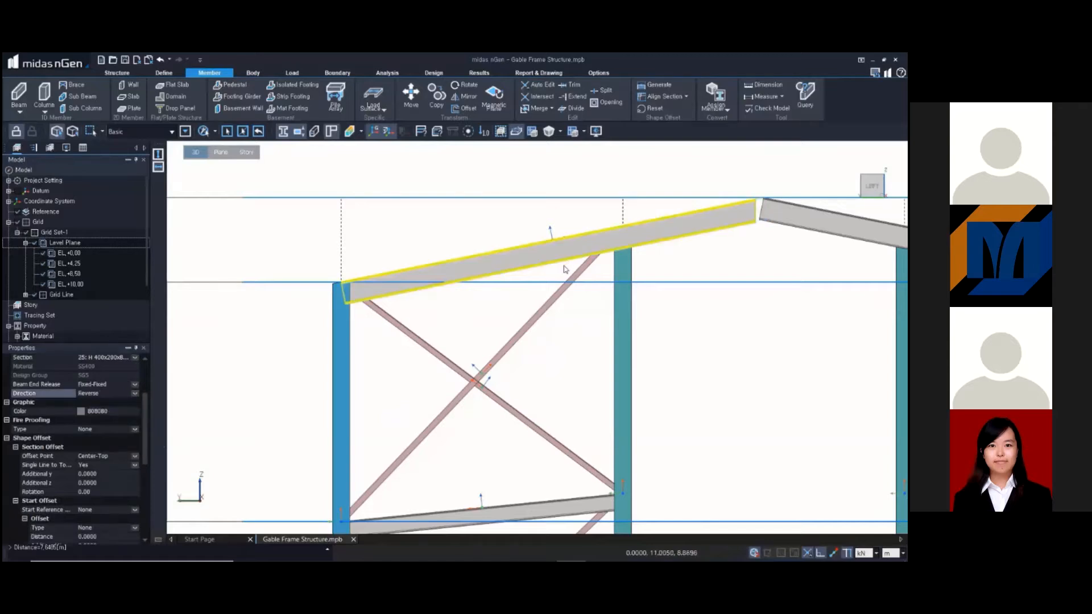
scroll(567, 264, up, 3)
key(ctrl+h)
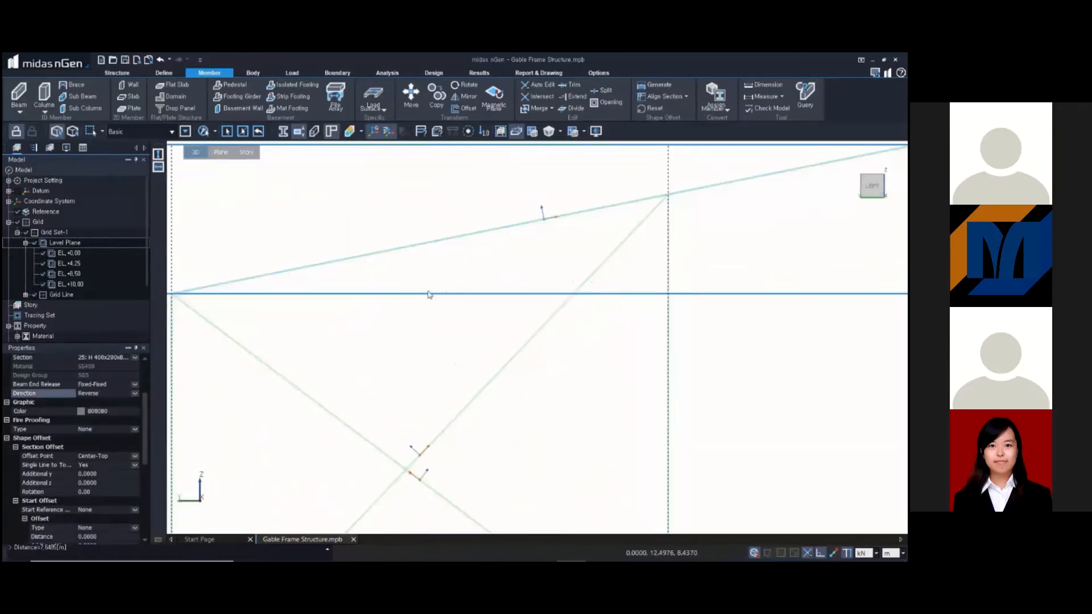
key(ctrl+h)
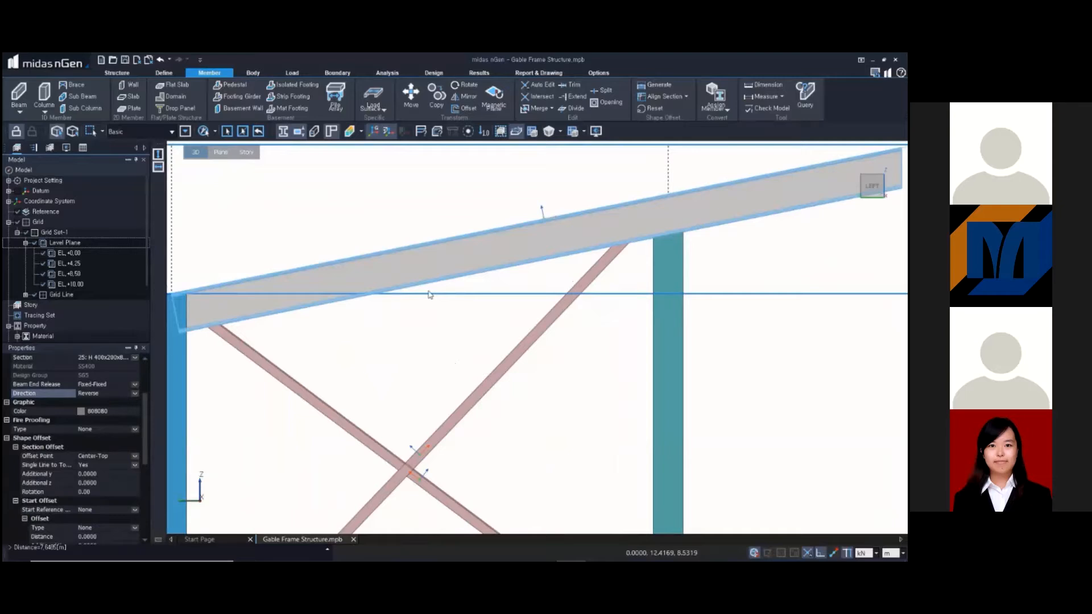
key(ctrl+z)
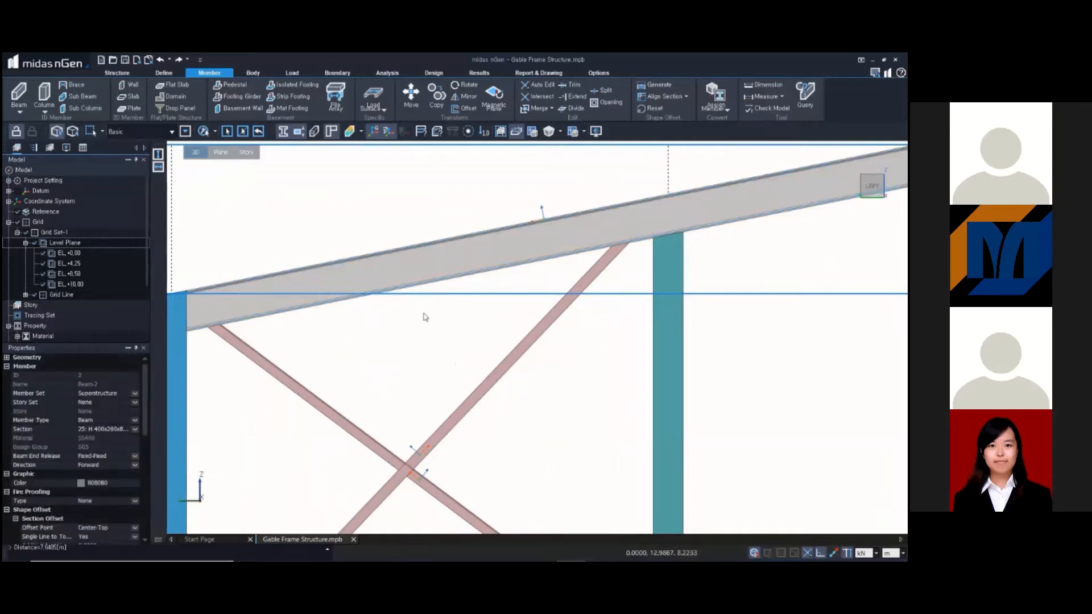
- Review the color palette and the fire proofing type options available for the rafter, leaving both settings as they are
scroll(94, 495, down, 2)
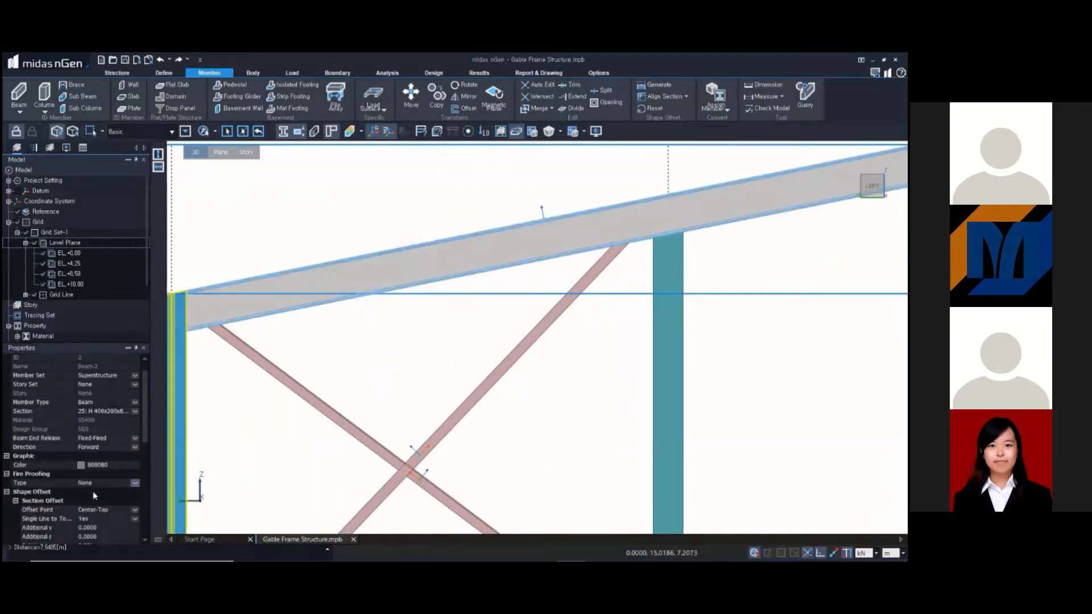
scroll(95, 495, down, 3)
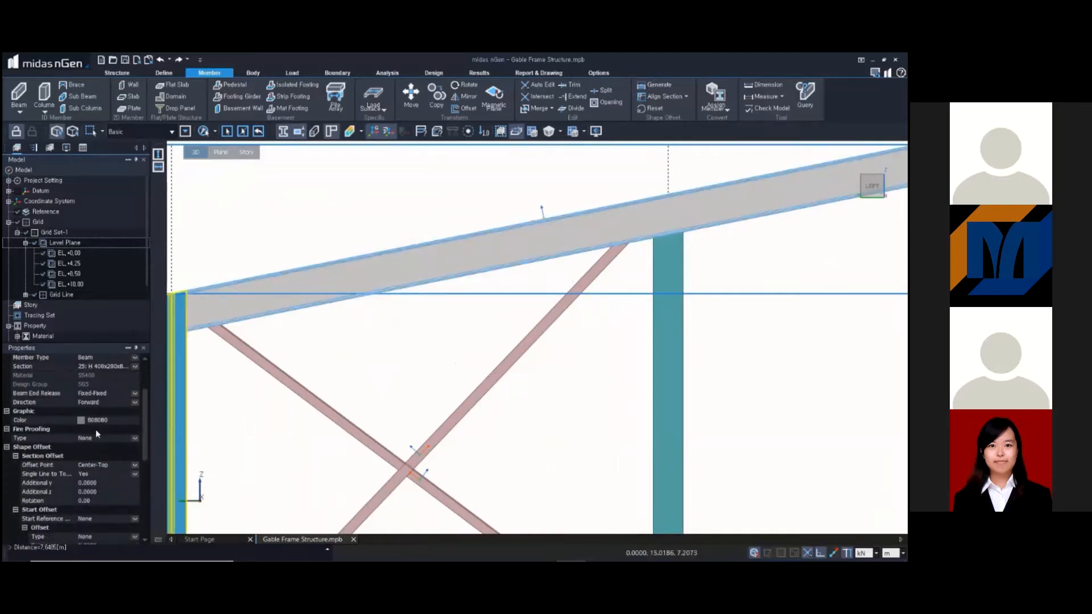
click(135, 420)
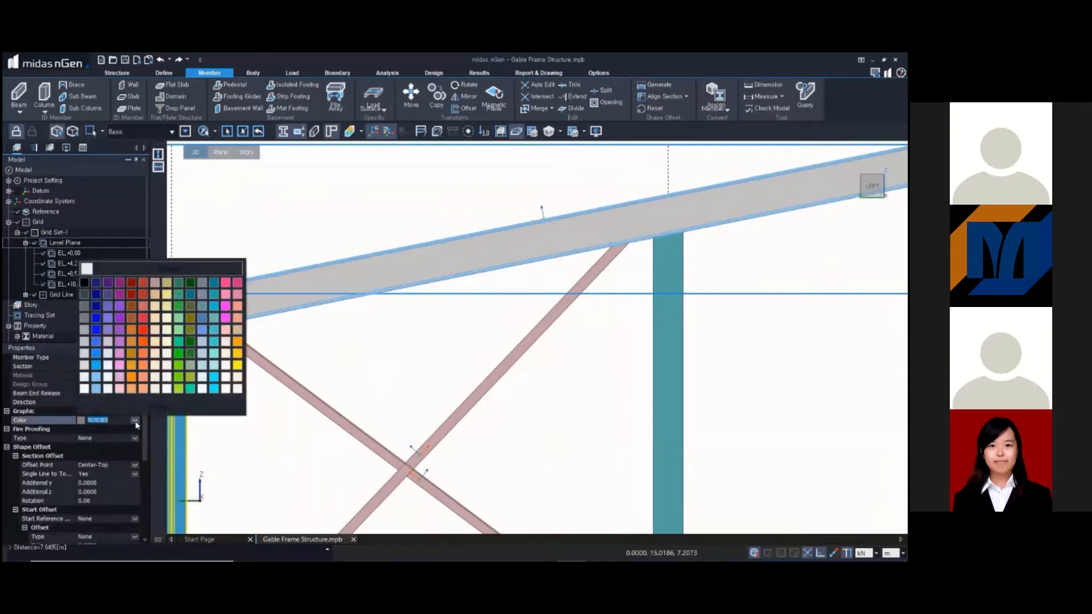
click(273, 415)
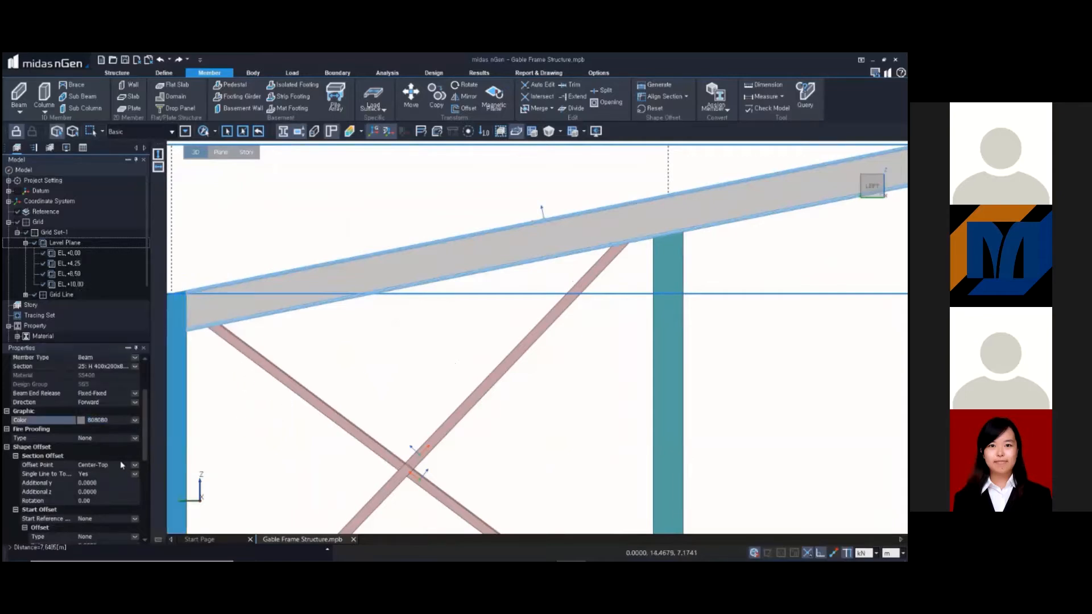
click(135, 438)
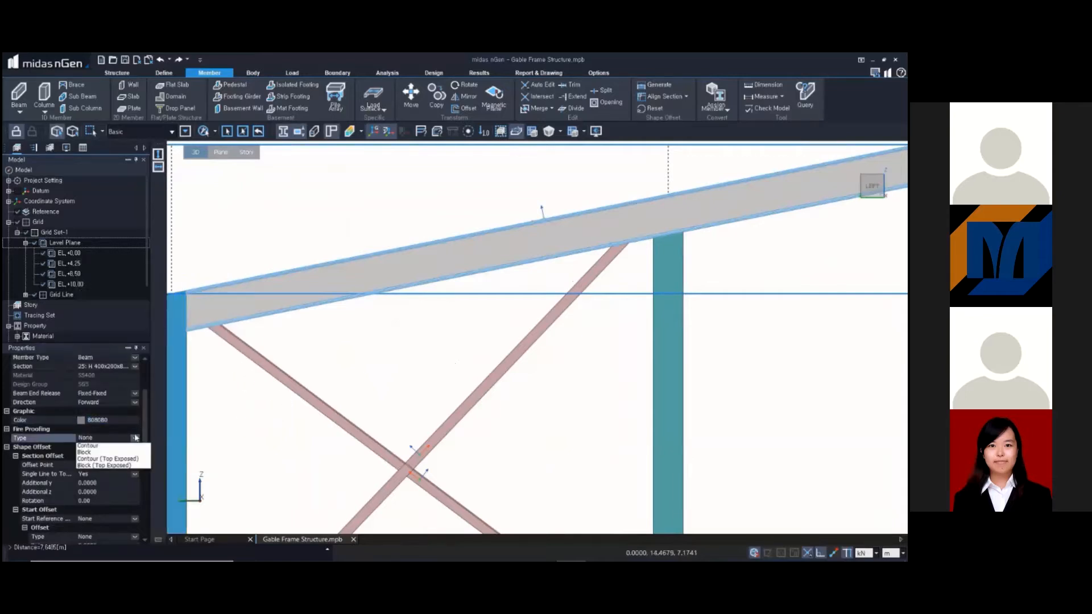
click(119, 448)
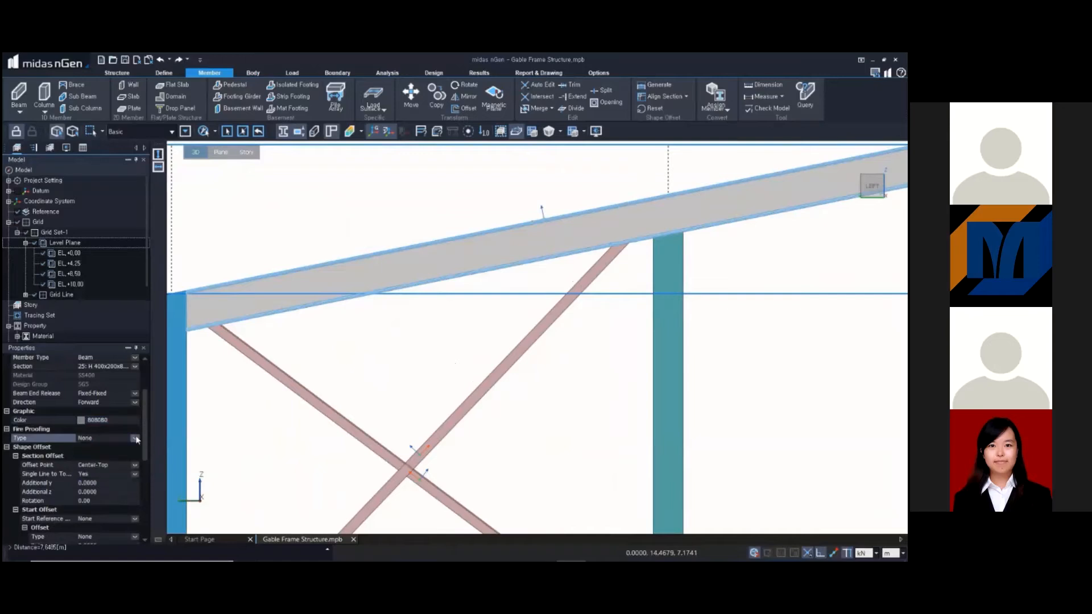
- Collapse the rafter's section, start and end offset groups, and expand only the section offset settings for review
scroll(110, 476, down, 1)
scroll(109, 472, down, 2)
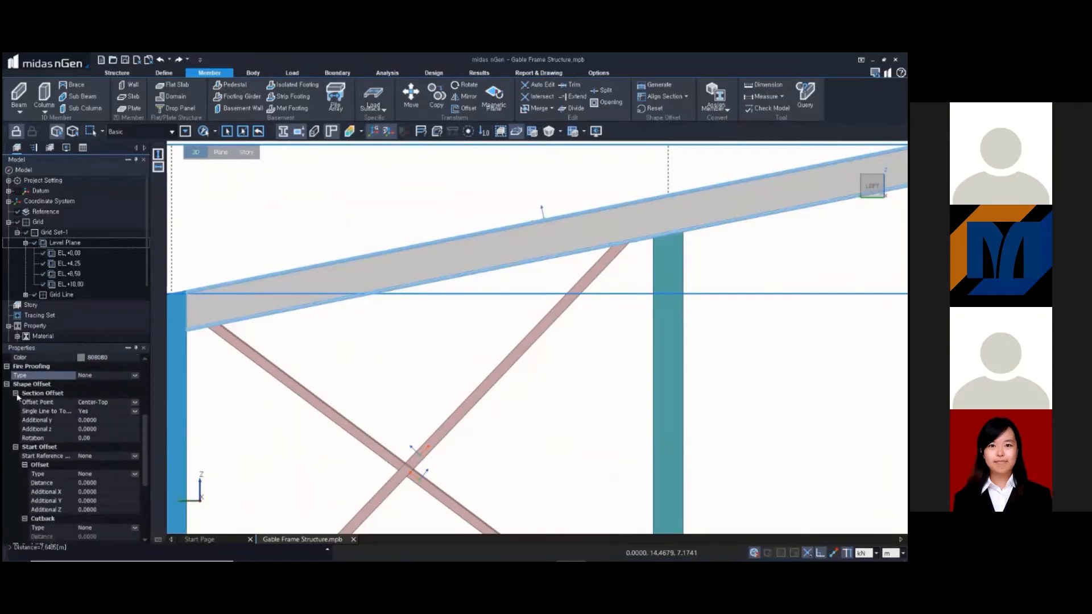
click(15, 394)
click(16, 402)
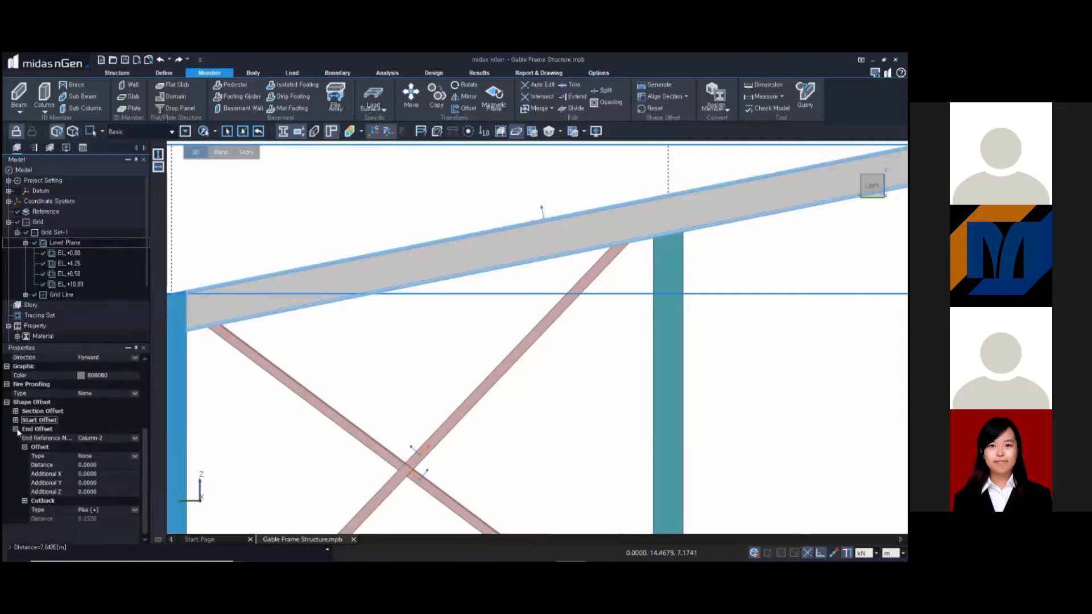
click(16, 438)
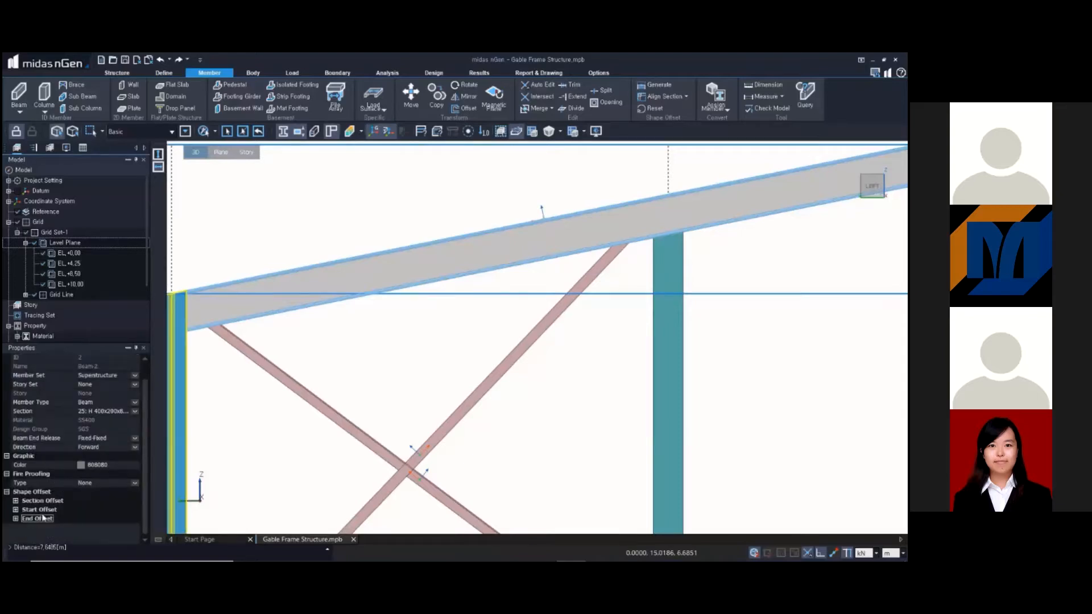
click(16, 501)
scroll(104, 504, down, 3)
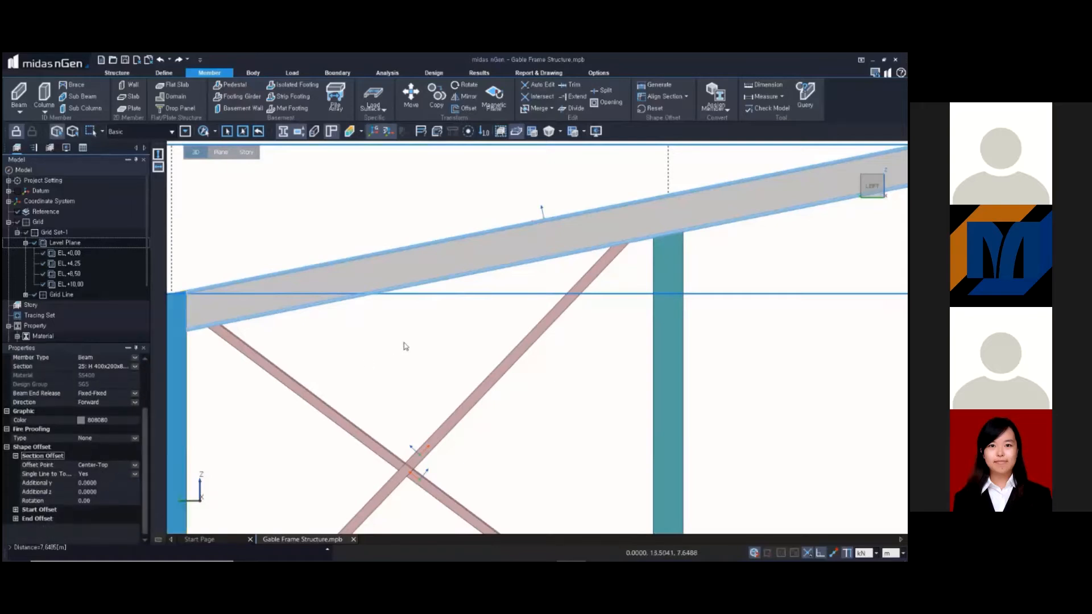
- Try Center-Center as the rafter's section offset point, examine the shifted profile, and restore Center-Top
scroll(471, 335, down, 3)
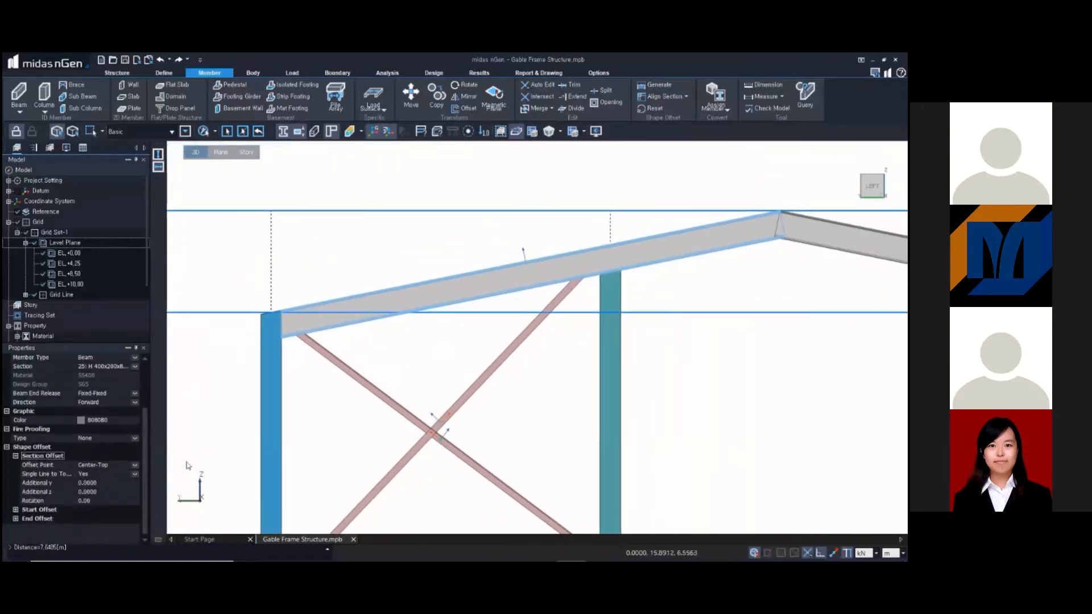
click(134, 465)
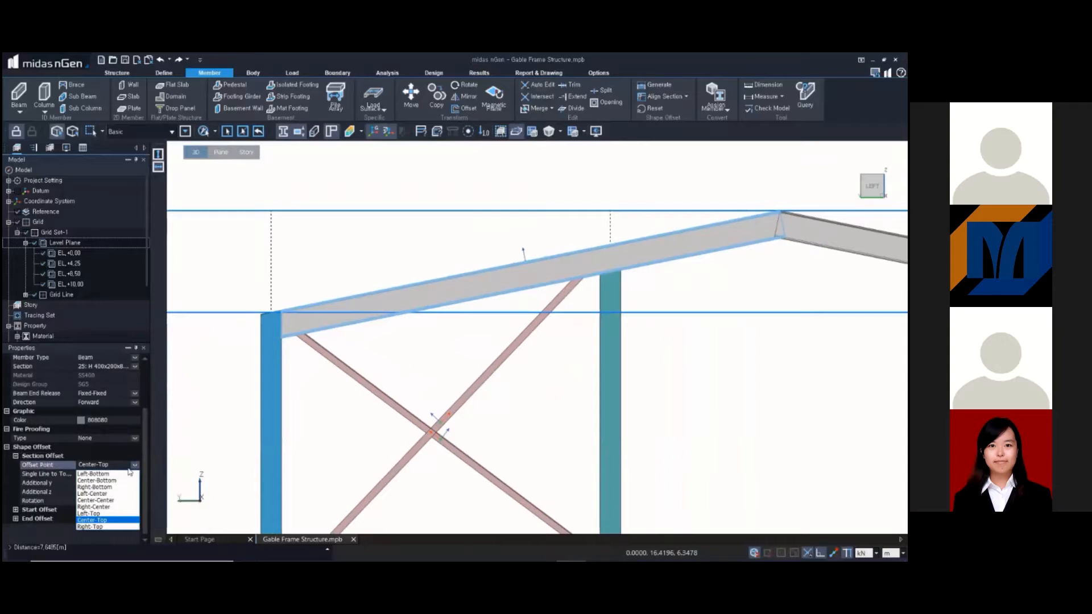
click(96, 501)
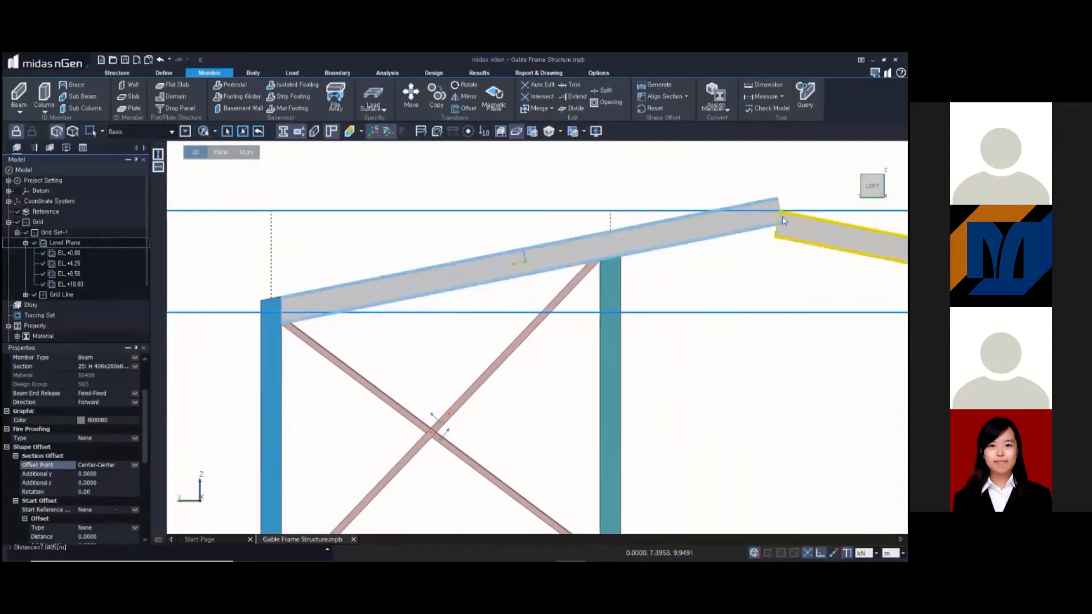
click(135, 465)
click(130, 478)
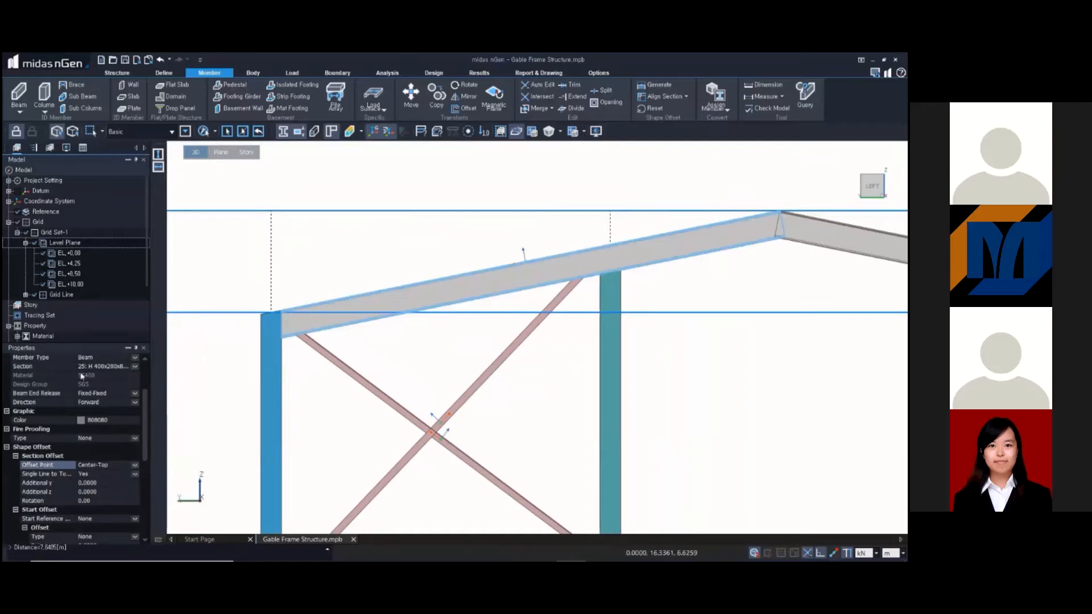
- Set the rafter's section rotation to 90 and examine the turned profile in an oblique view
drag(152, 377, 204, 377)
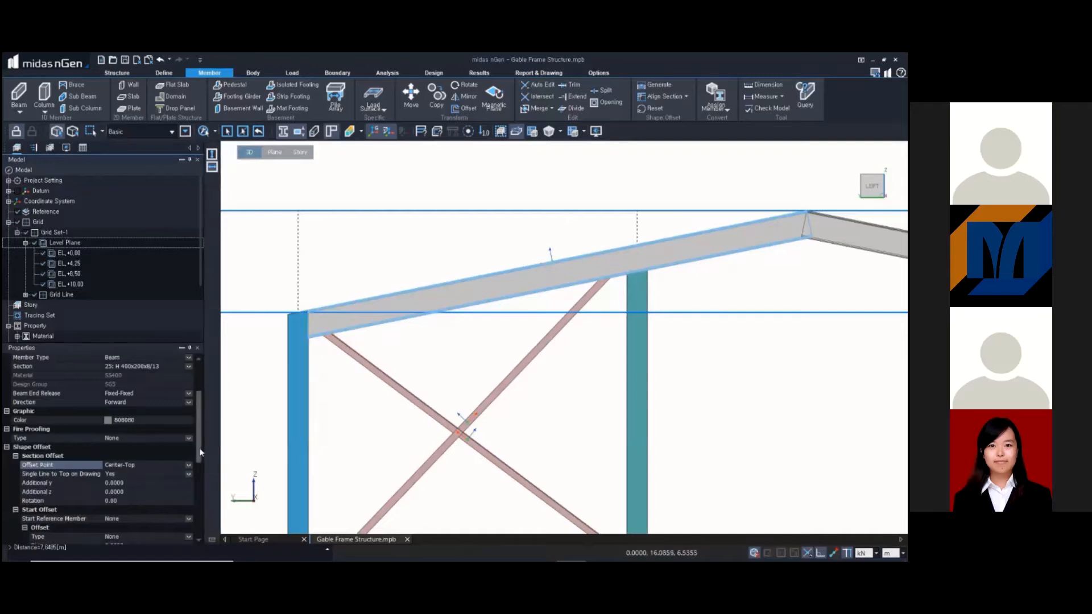
scroll(171, 460, down, 2)
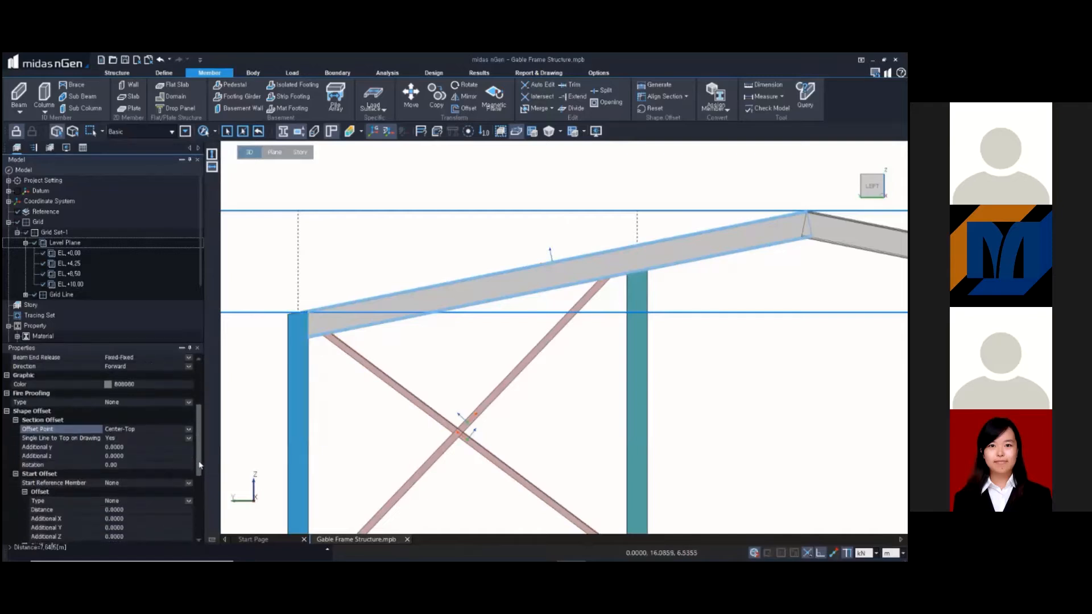
click(121, 466)
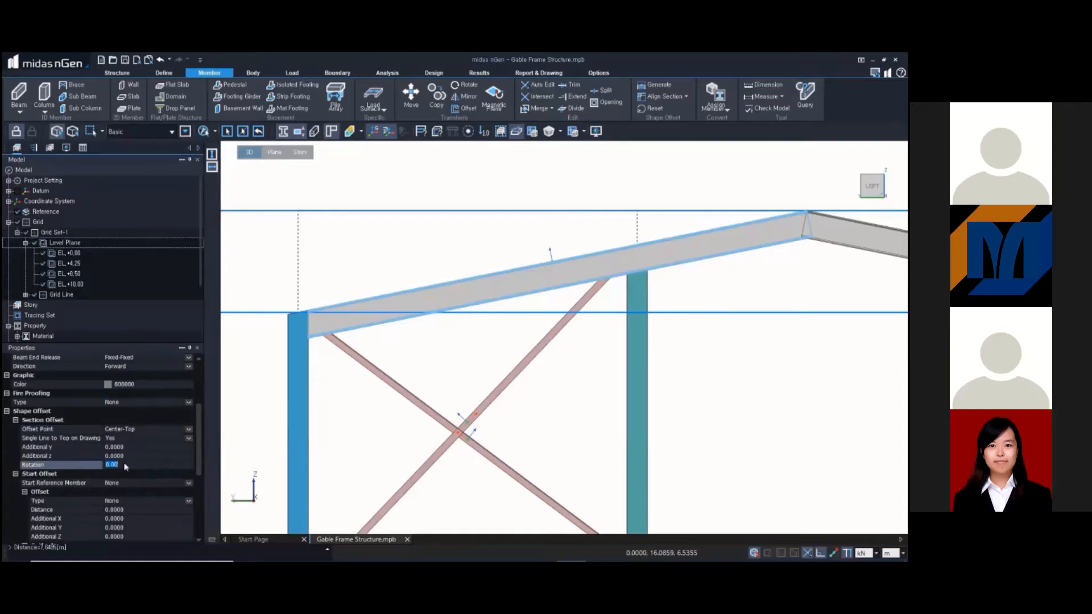
text(90)
key(Return)
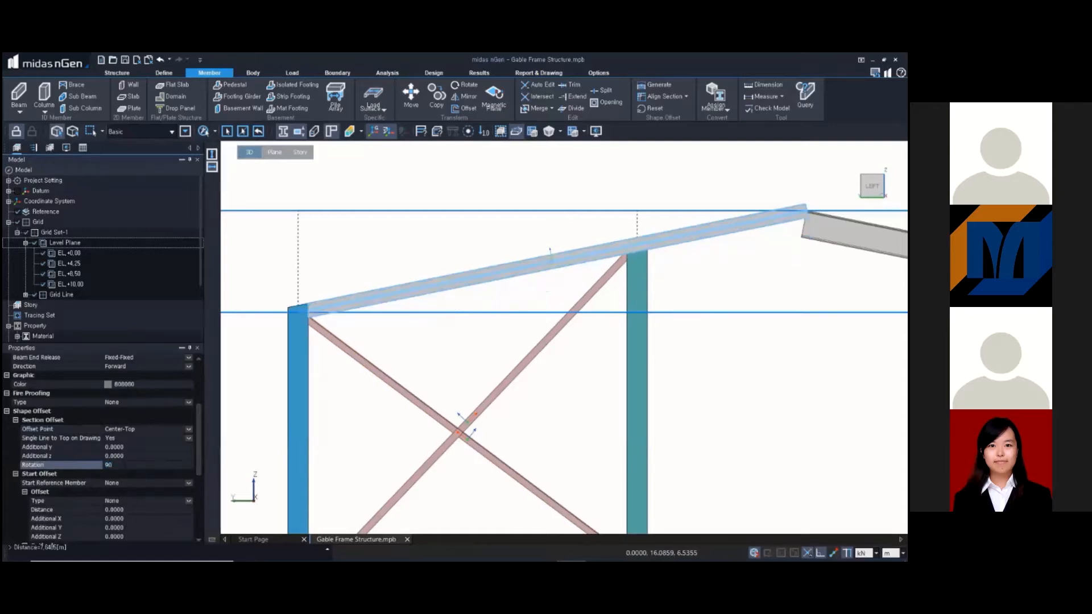
mouse_move(747, 290)
middle_down()
mouse_move(781, 330)
mouse_move(758, 307)
middle_up()
middle_click(758, 308)
click(726, 317)
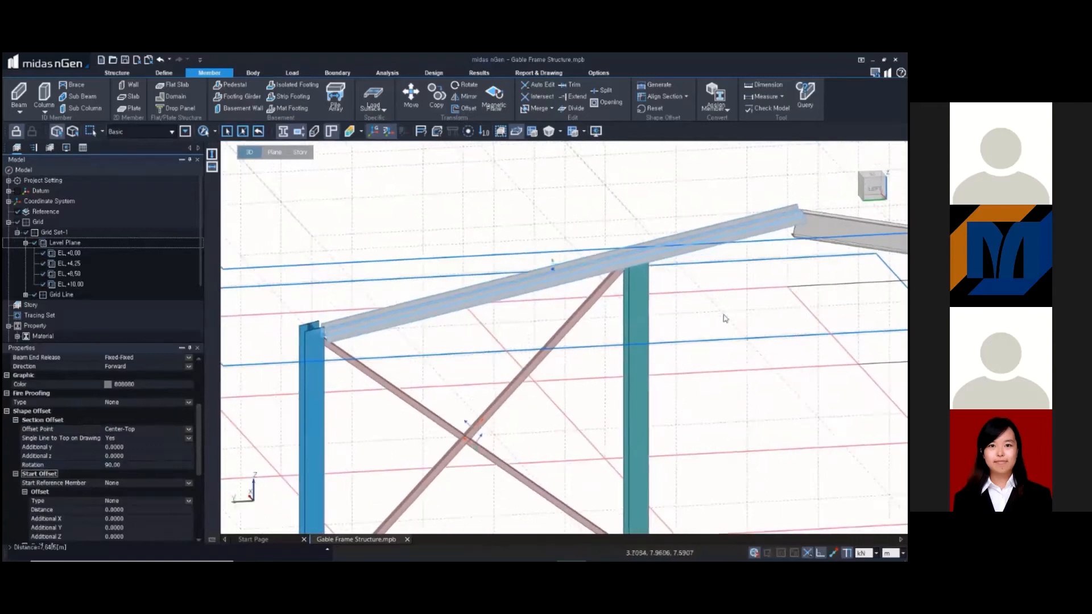
- Set the rafter's section rotation back to 0 and check the whole end frame
click(139, 466)
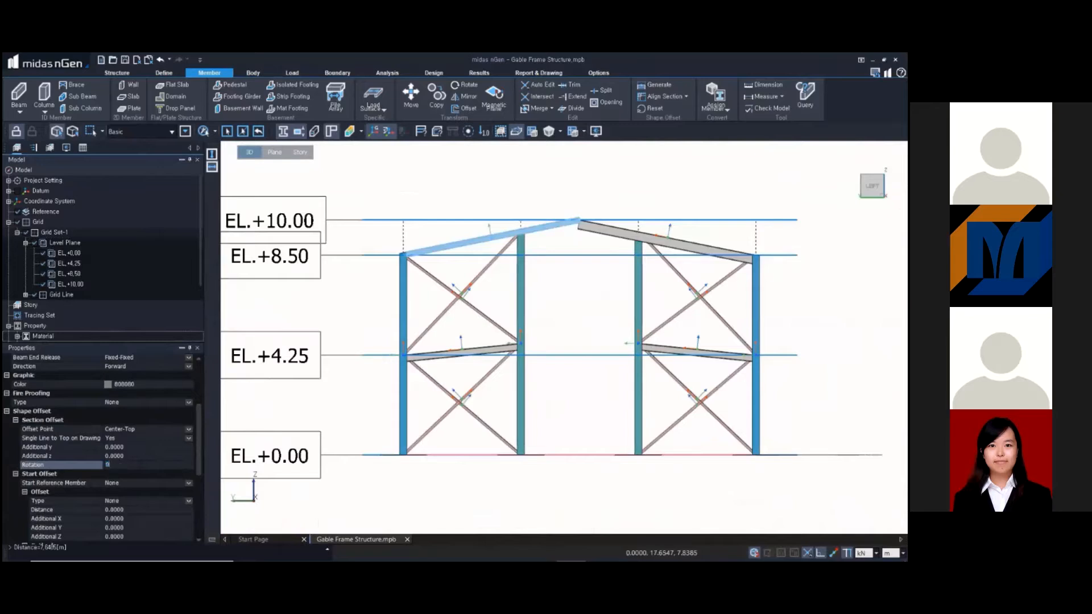
text(0)
key(Return)
scroll(600, 313, up, 2)
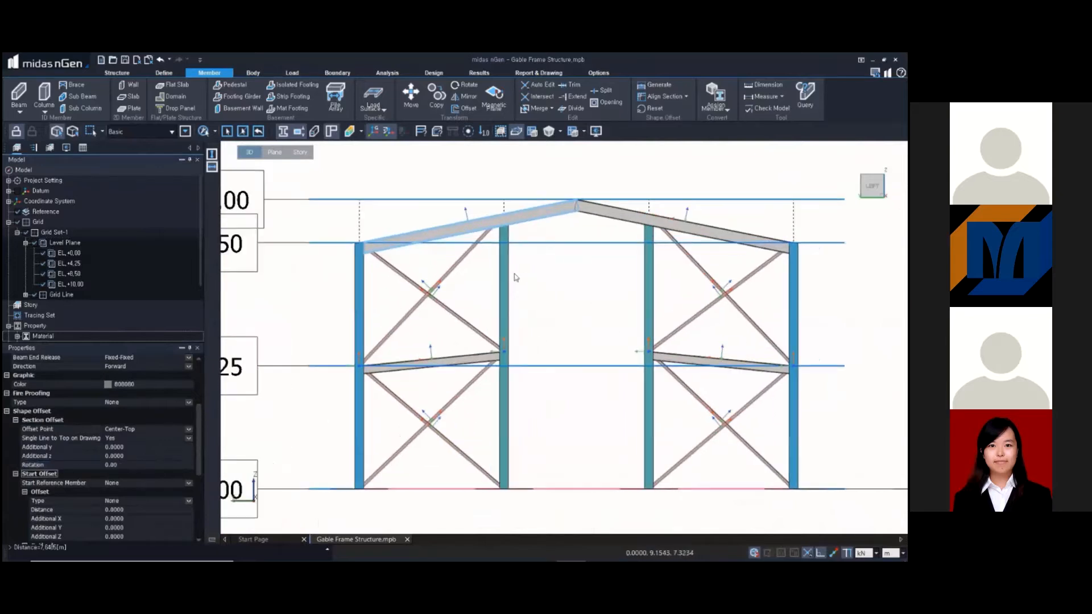
- Select the corner column and its adjoining rafter, and display member name labels for the selected members only
scroll(496, 275, up, 2)
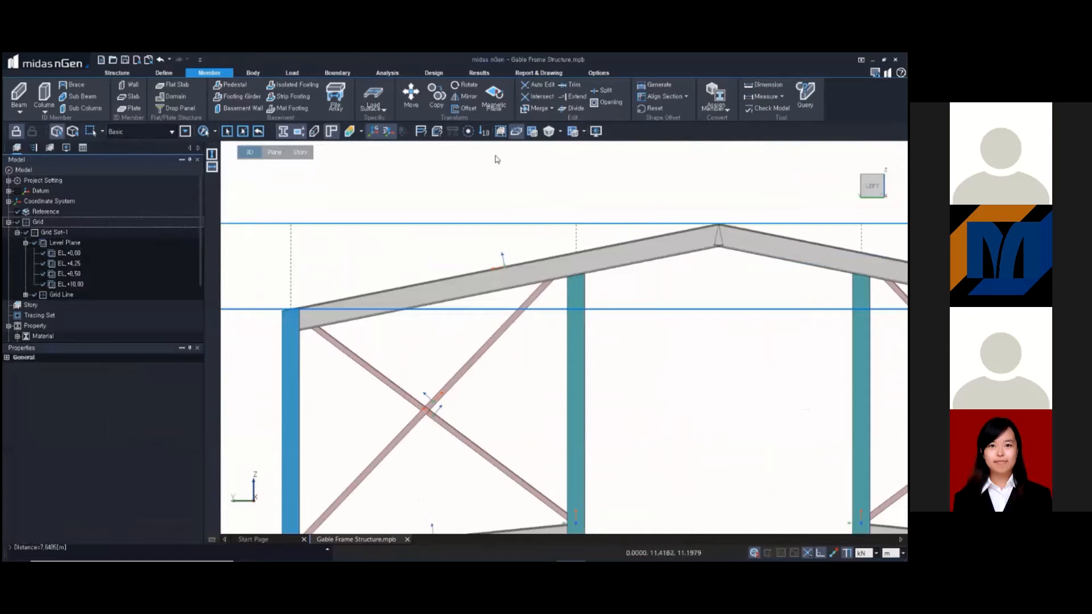
click(421, 132)
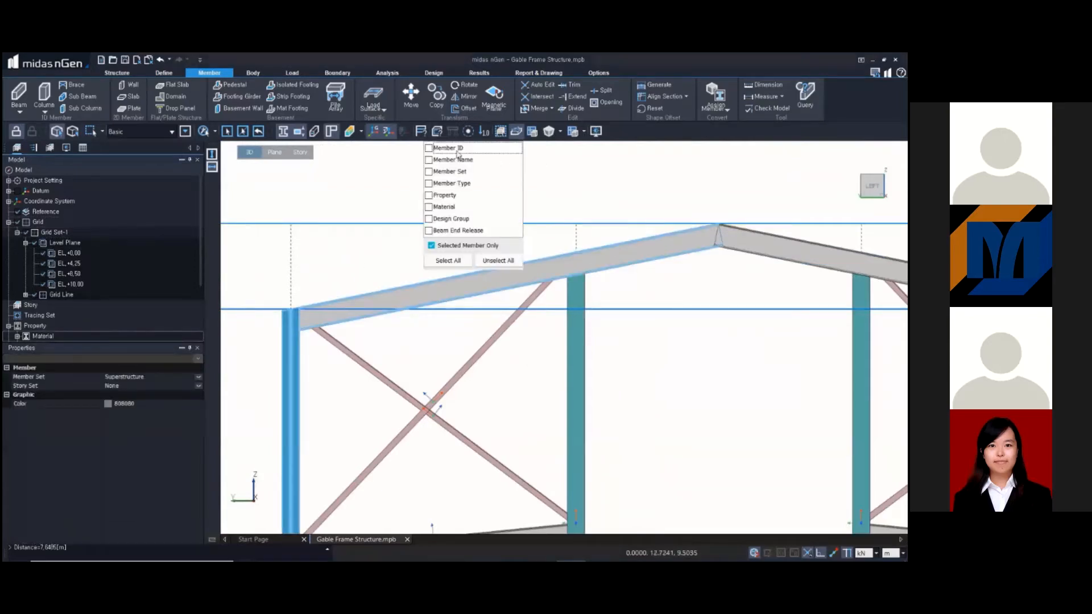
click(429, 159)
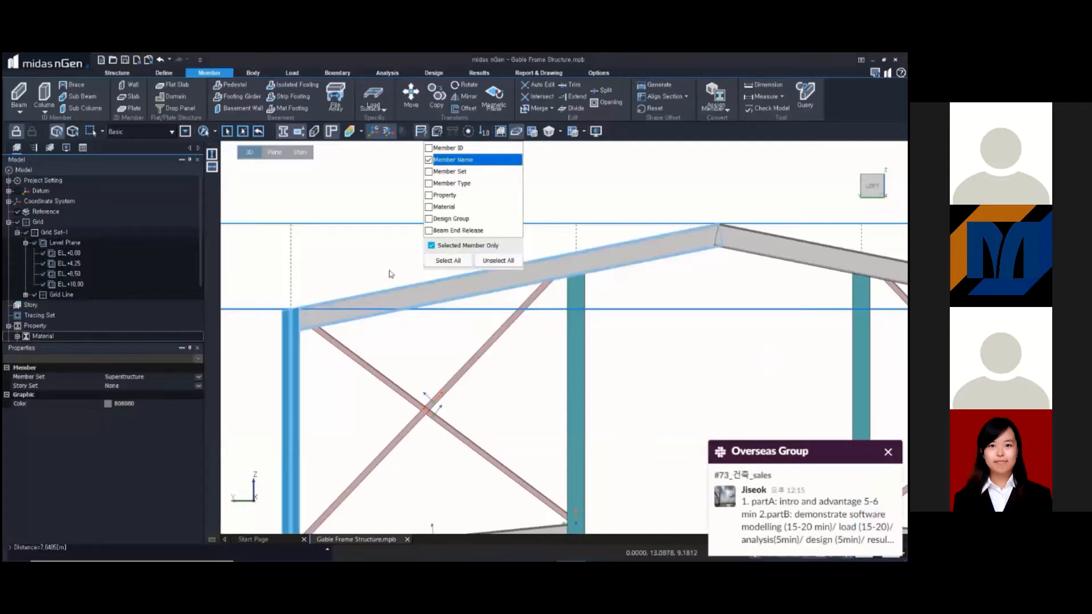
click(368, 286)
middle_drag(376, 366, 450, 292)
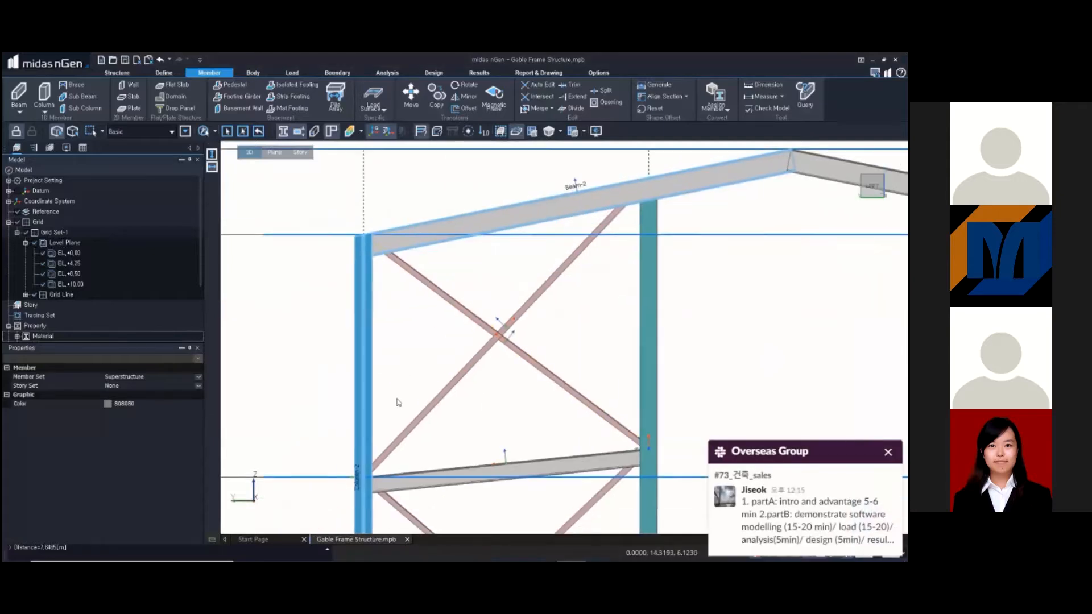
scroll(376, 452, down, 2)
middle_drag(411, 443, 399, 437)
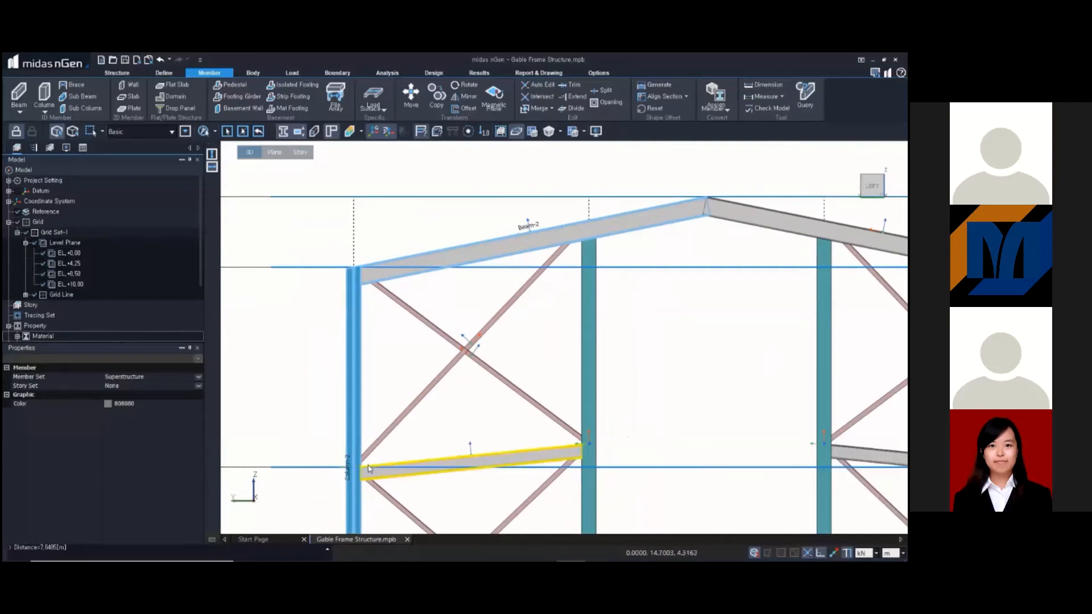
- Check the rafter's start and end offset reference members against the name label on the corner column
key(Escape)
click(450, 245)
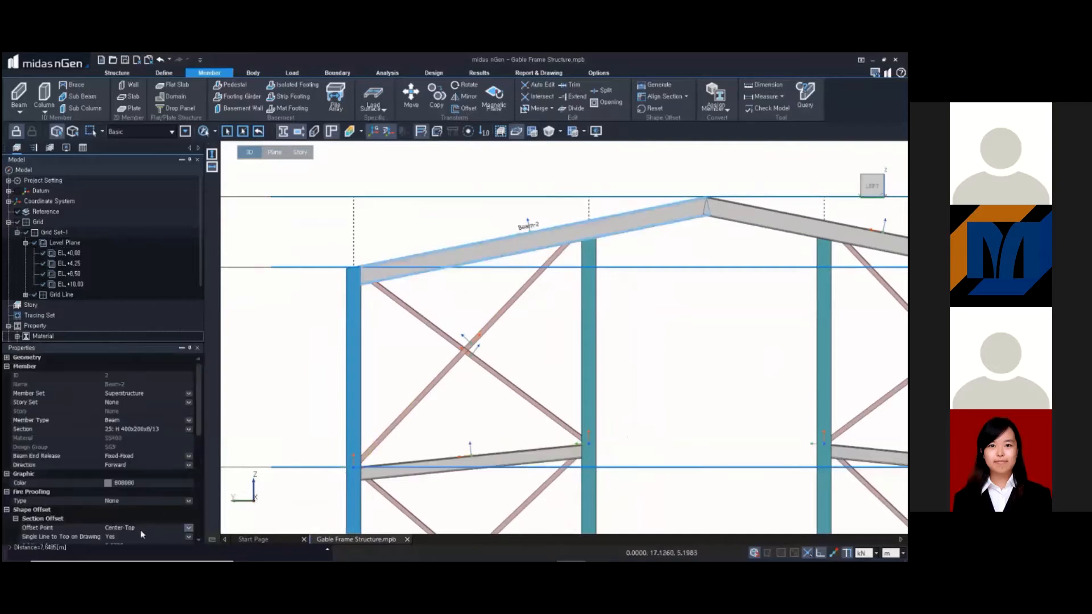
scroll(138, 516, down, 6)
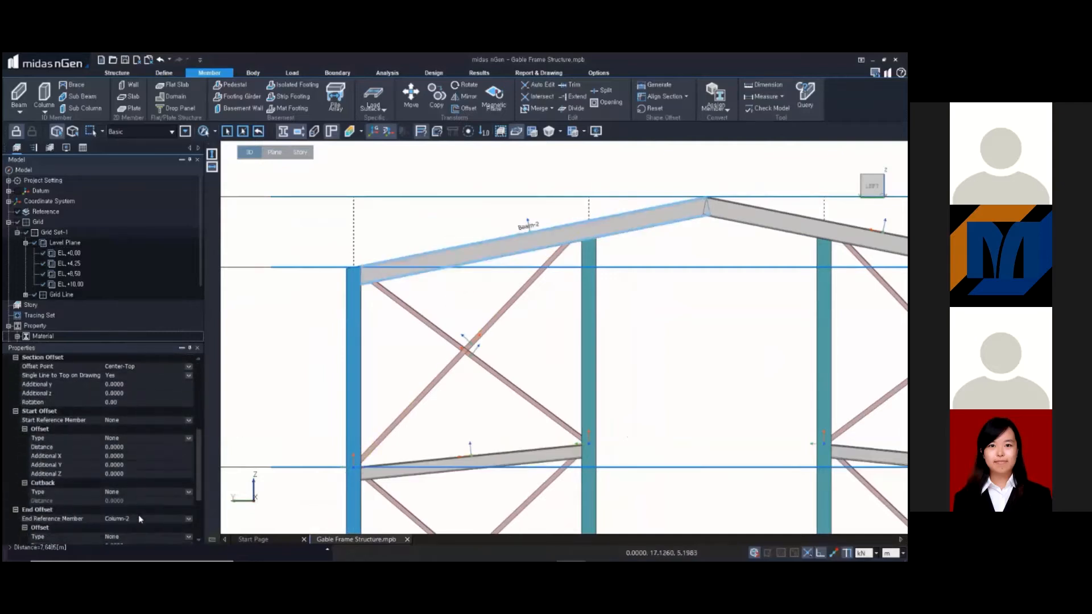
scroll(139, 519, down, 2)
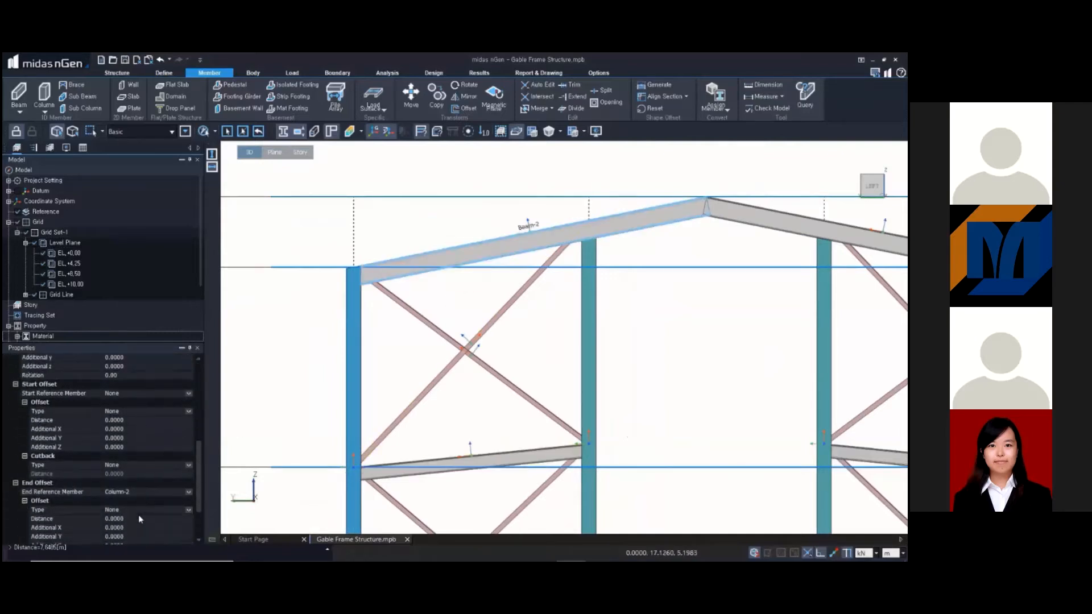
click(353, 392)
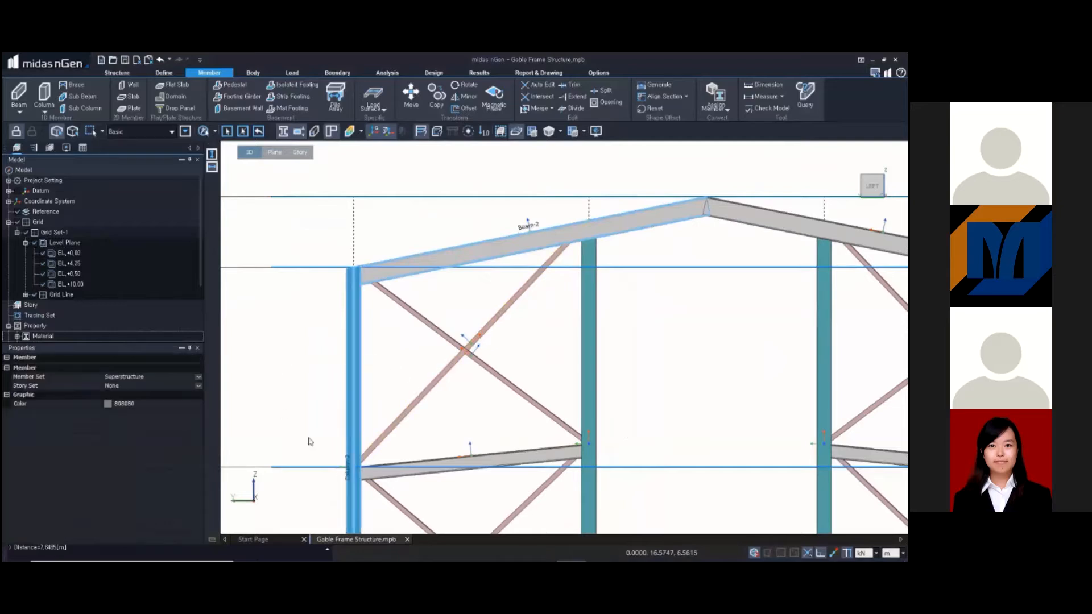
middle_drag(362, 453, 365, 395)
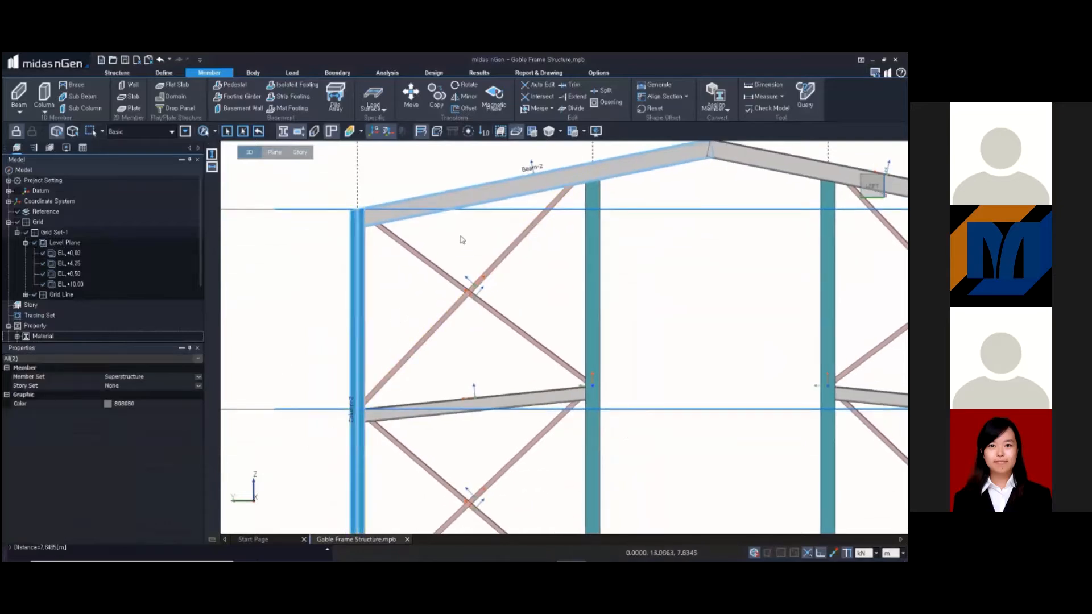
- Review the rafter's end offset and cutback properties
click(411, 215)
click(489, 192)
scroll(156, 472, down, 3)
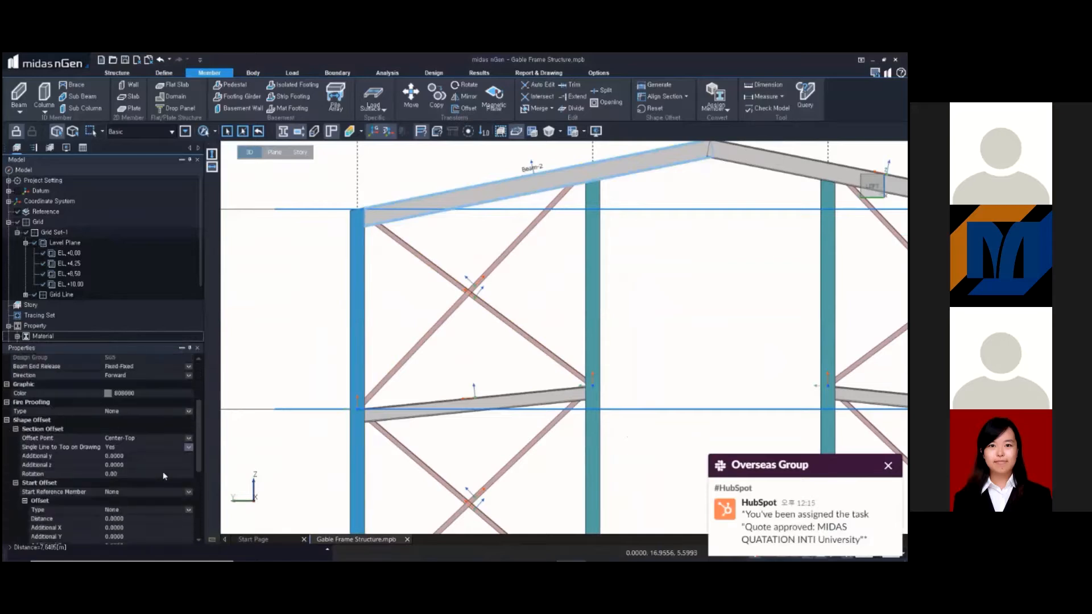
scroll(154, 490, down, 5)
scroll(135, 517, down, 1)
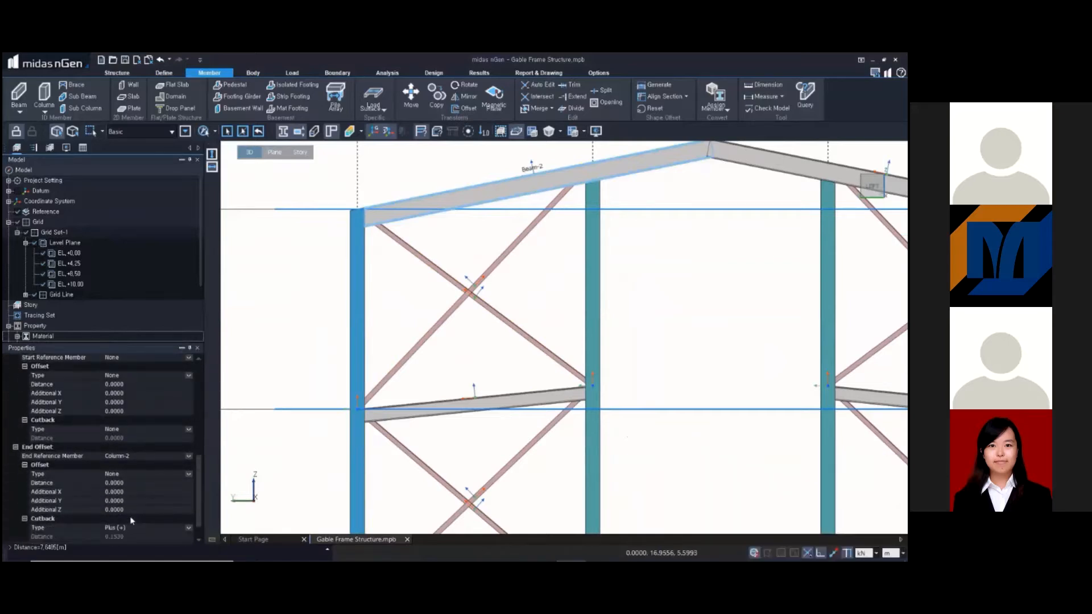
scroll(131, 521, down, 1)
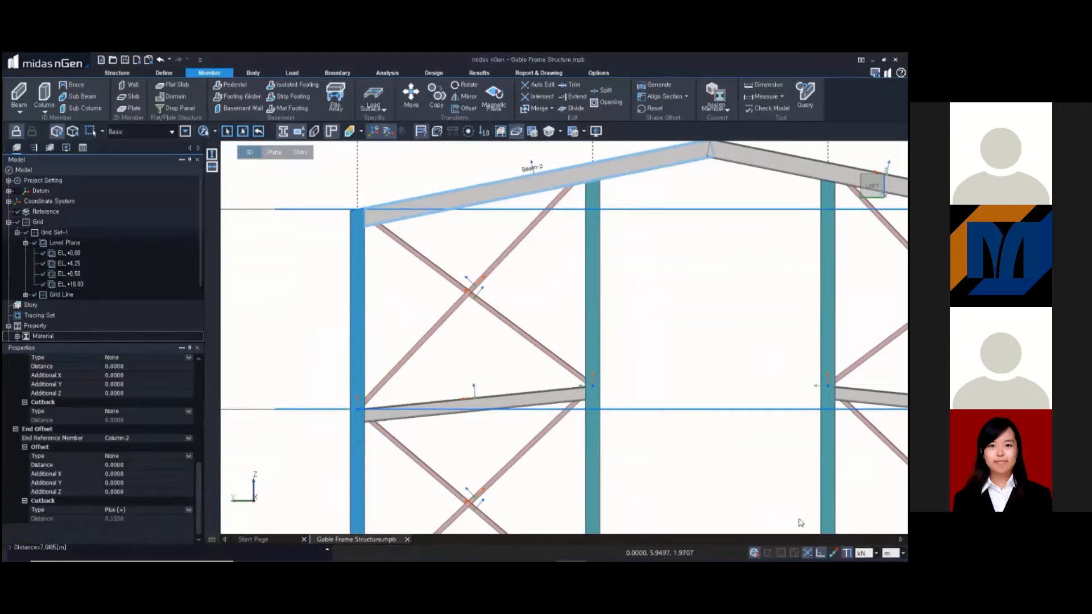
- Change the length unit to mm and inspect the rafter's end cutback distance
click(886, 552)
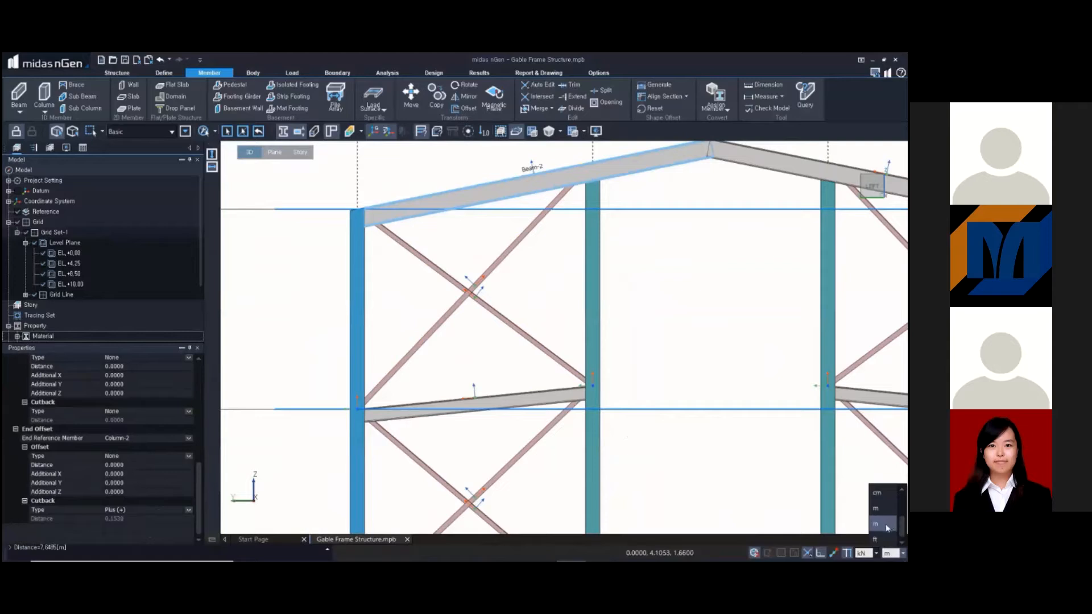
click(885, 494)
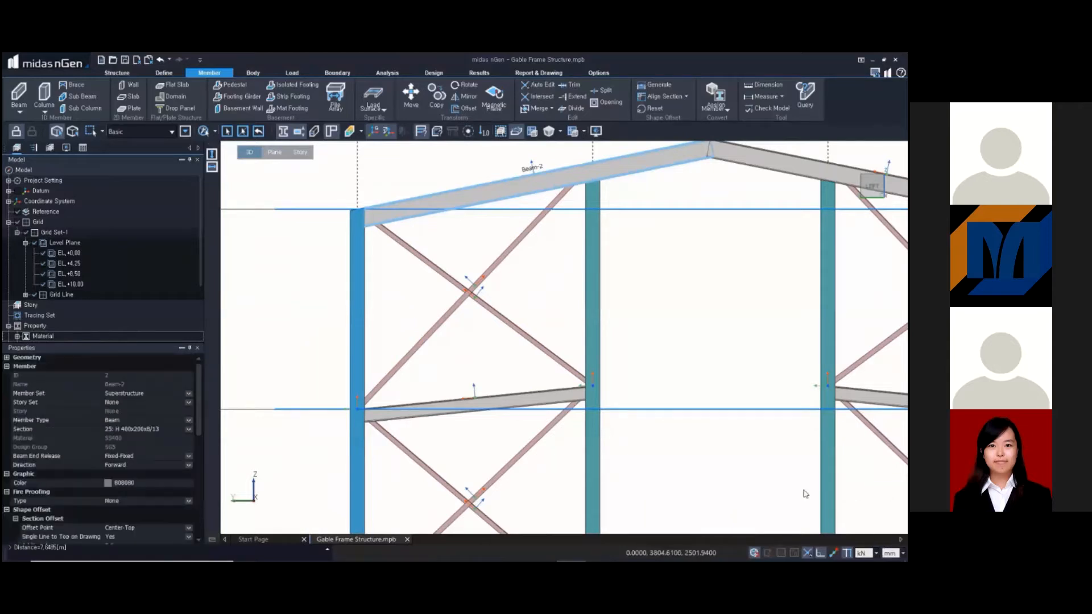
scroll(160, 461, down, 5)
scroll(175, 470, down, 3)
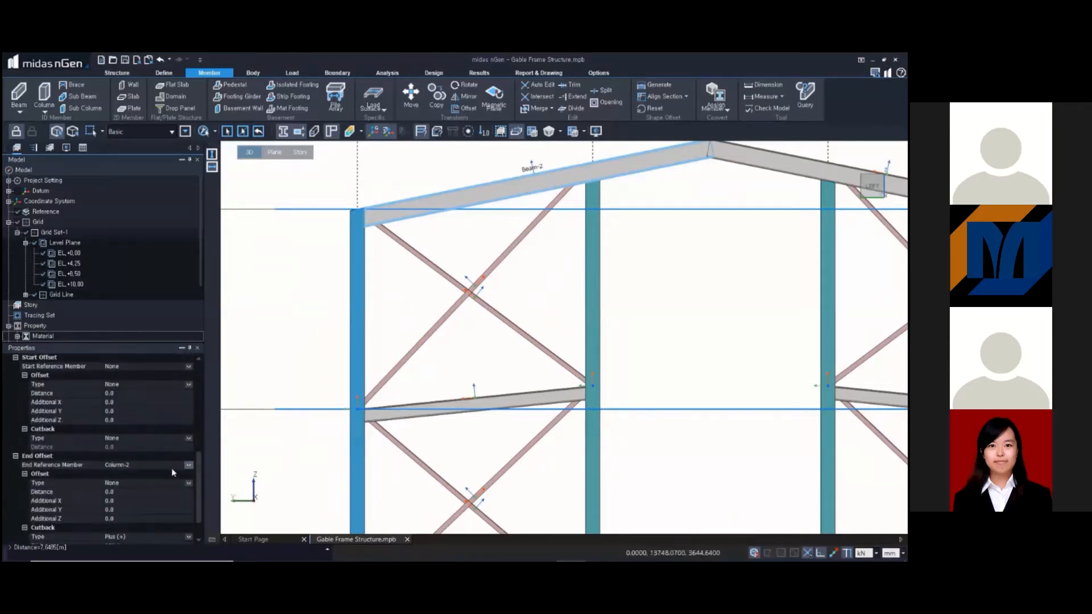
scroll(447, 243, down, 2)
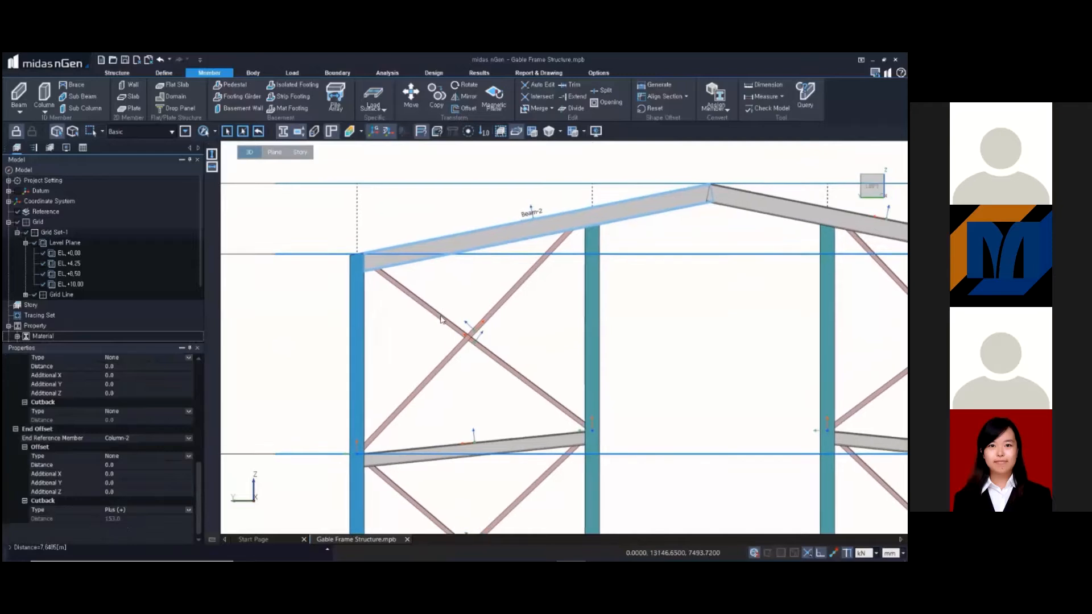
- Examine the rafter's cutback at the corner column joint and list the available end reference members
scroll(335, 291, up, 5)
scroll(318, 295, up, 2)
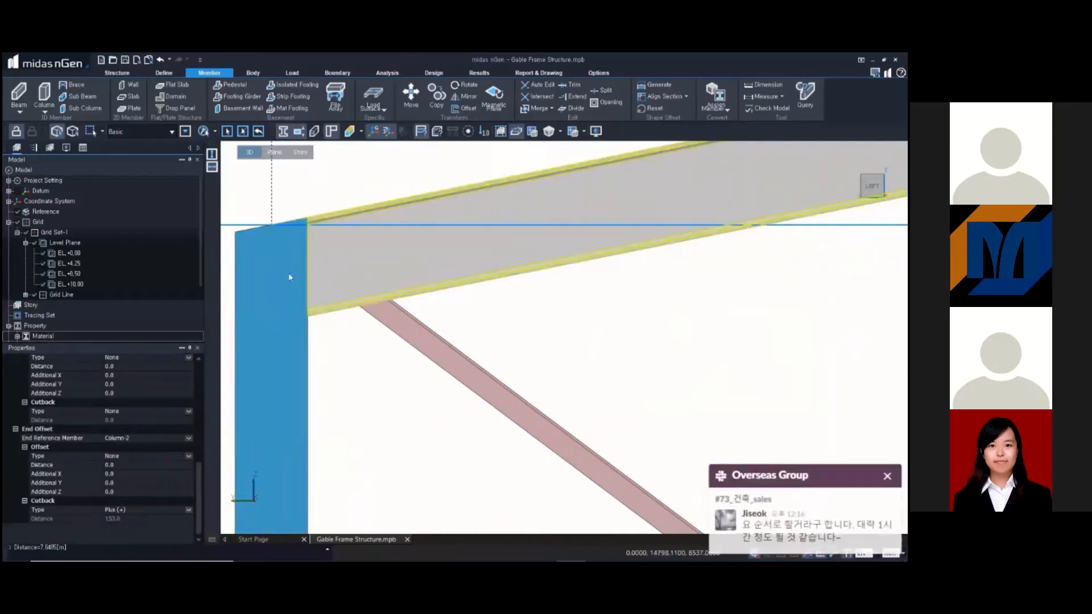
scroll(198, 511, up, 1)
scroll(198, 511, down, 1)
click(122, 519)
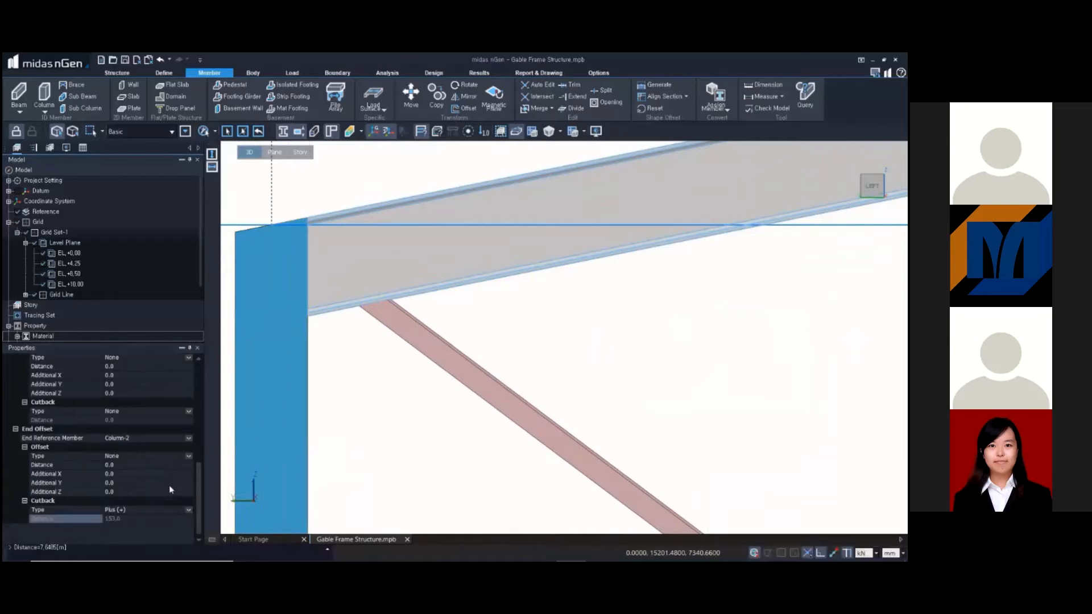
click(188, 439)
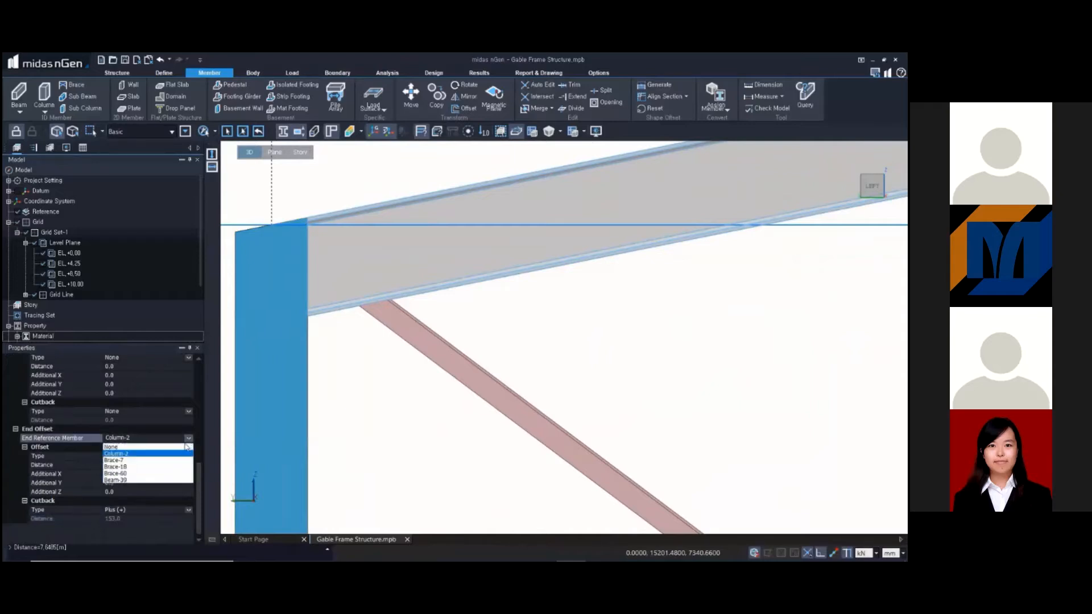
- Identify the upper bay's cross brace that meets the rafter by its name label, and clear the selection
click(648, 348)
scroll(609, 344, down, 5)
drag(652, 333, 541, 426)
middle_drag(534, 424, 475, 280)
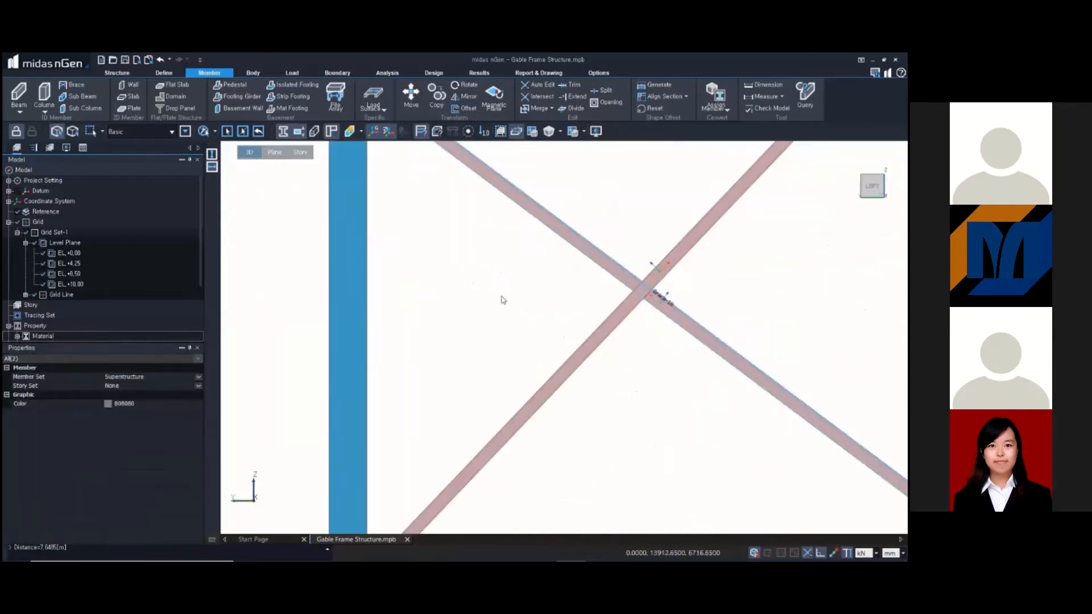
scroll(649, 297, up, 5)
scroll(415, 268, down, 5)
middle_drag(419, 403, 453, 539)
middle_drag(398, 430, 404, 466)
key(Escape)
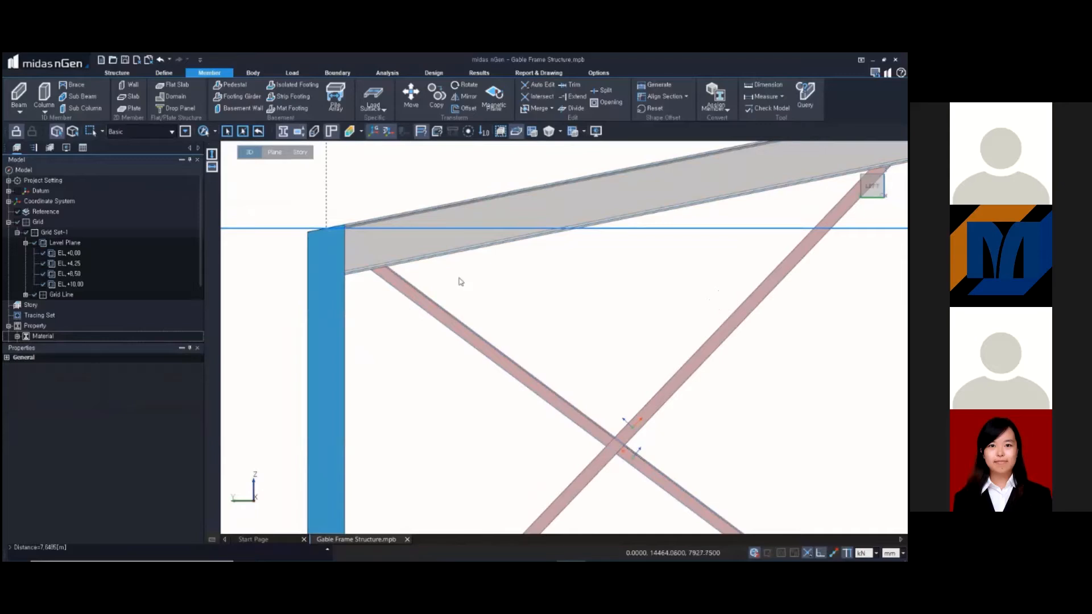
- Try Brace-18 as the rafter's end reference member, examine the cut end, and restore Column-2
click(471, 219)
scroll(135, 476, down, 5)
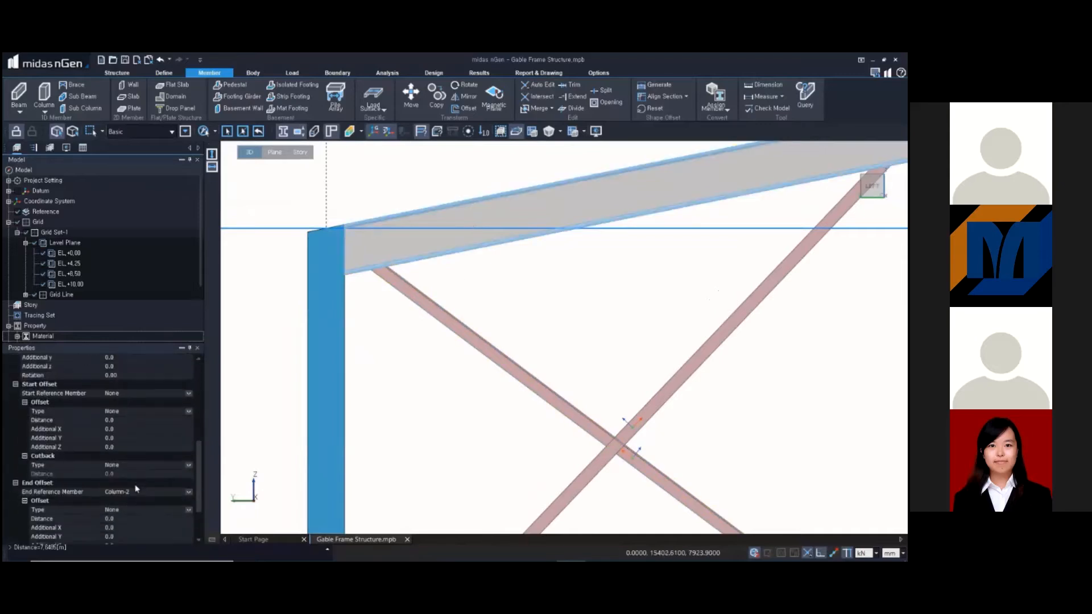
scroll(137, 488, down, 2)
click(139, 438)
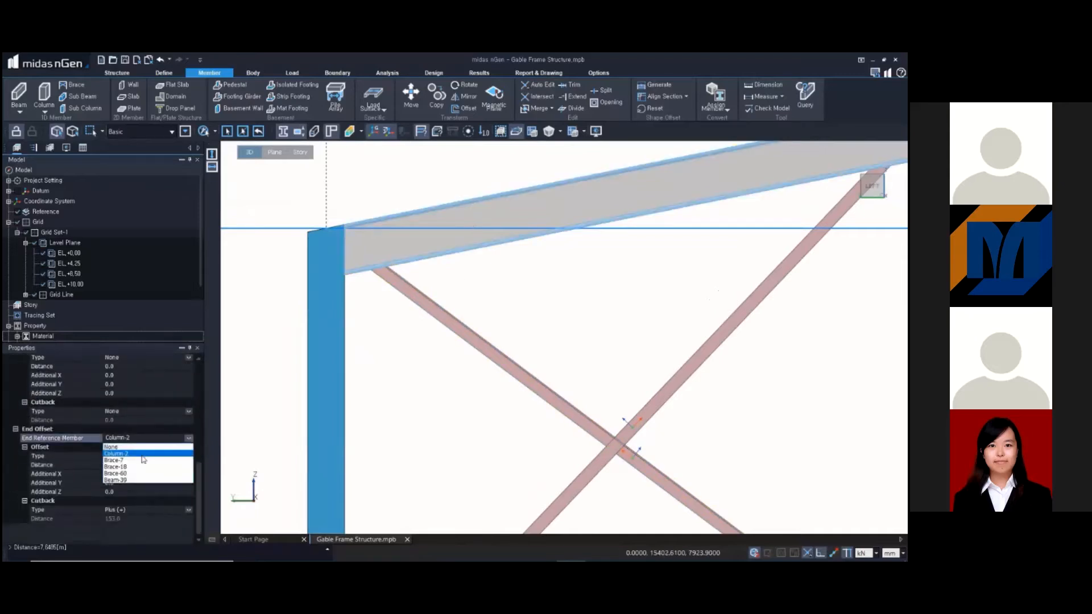
click(143, 466)
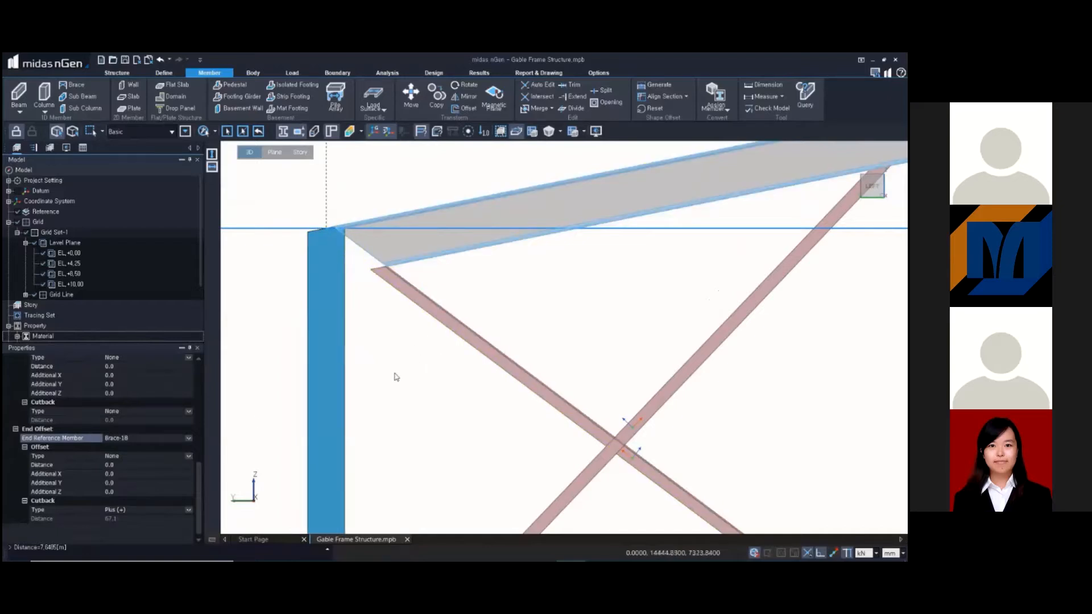
click(188, 439)
click(161, 456)
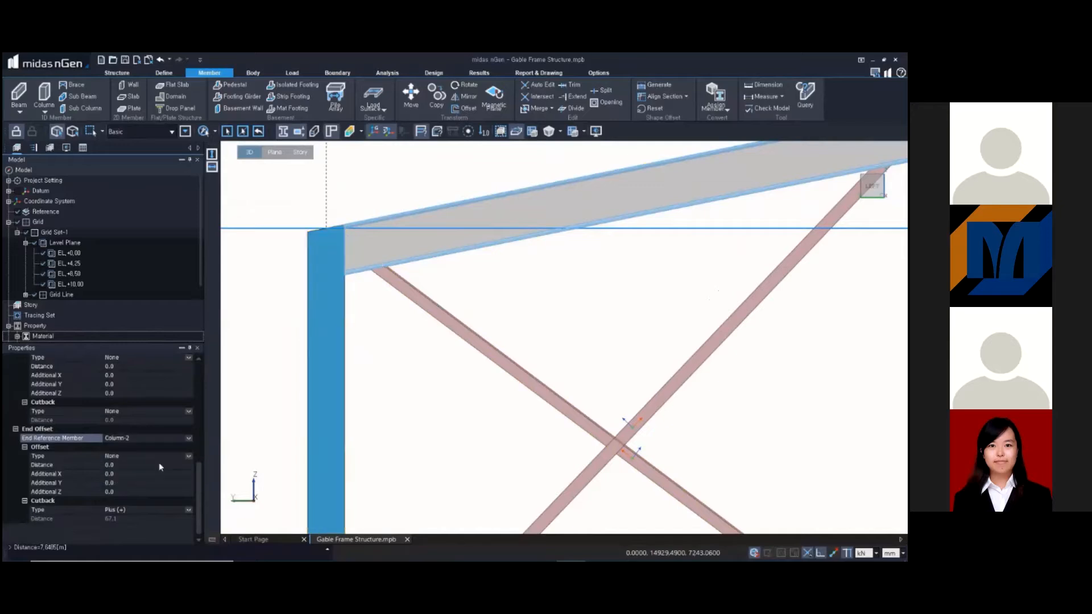
- Select the brace descending from the eave, examine its end connection in line display, and restore the solid member shapes
scroll(464, 390, down, 2)
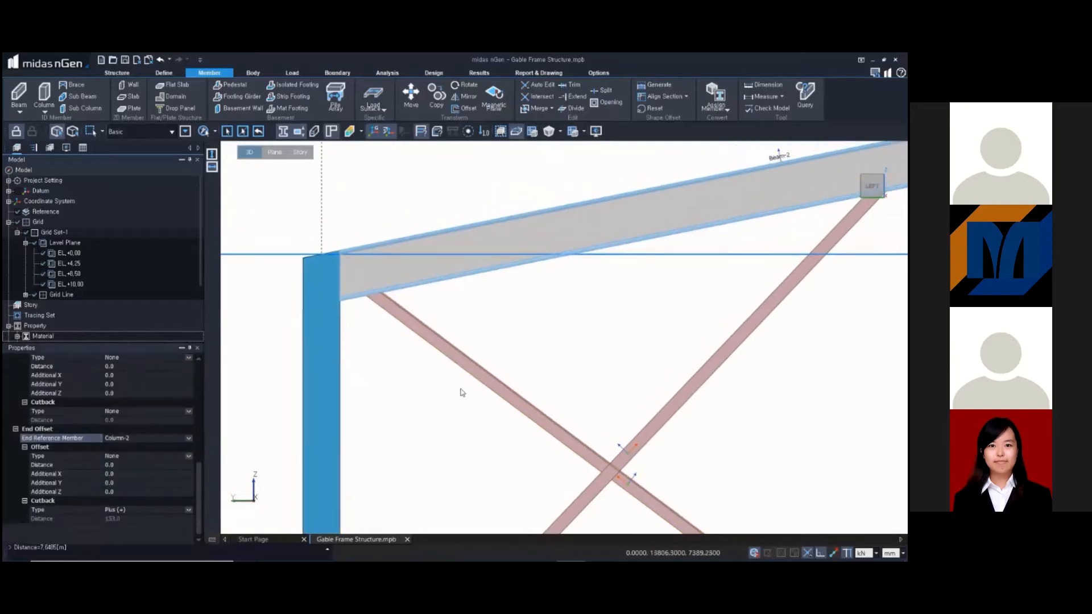
scroll(380, 428, down, 3)
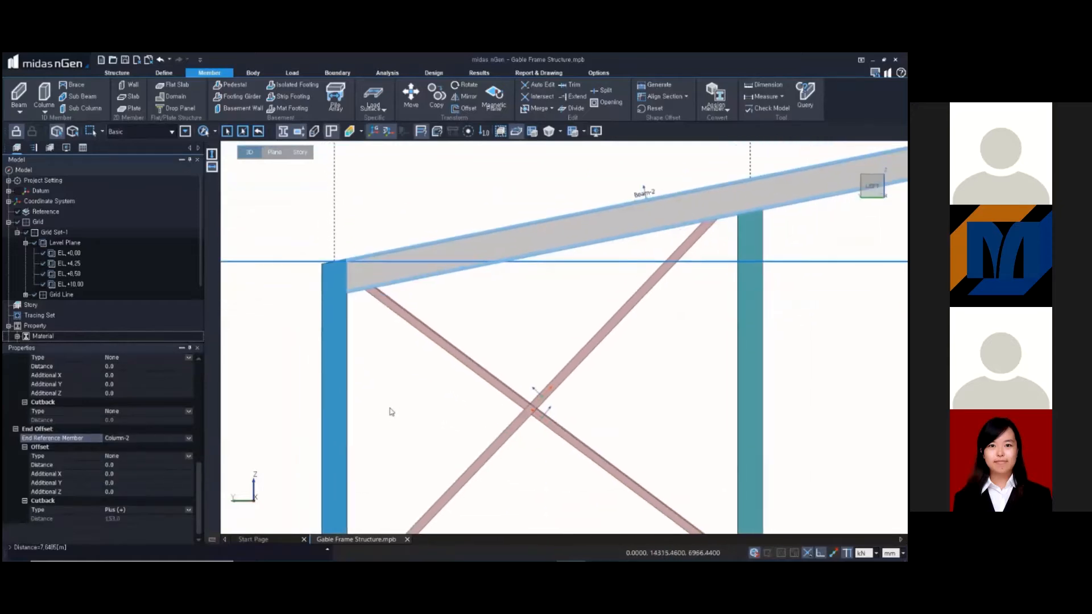
scroll(469, 338, down, 2)
middle_drag(494, 352, 457, 362)
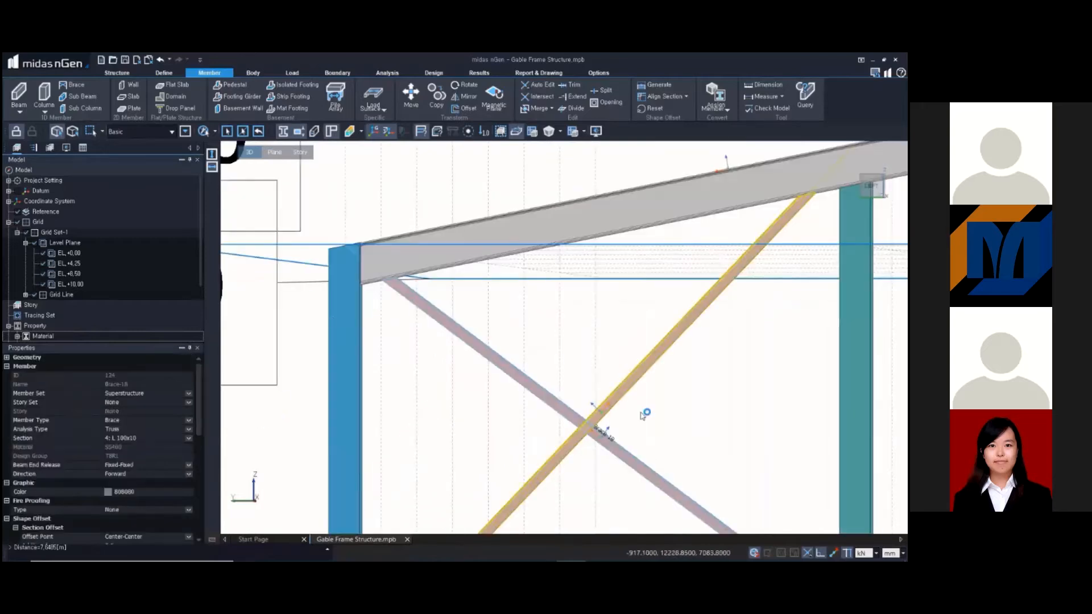
middle_drag(643, 415, 600, 336)
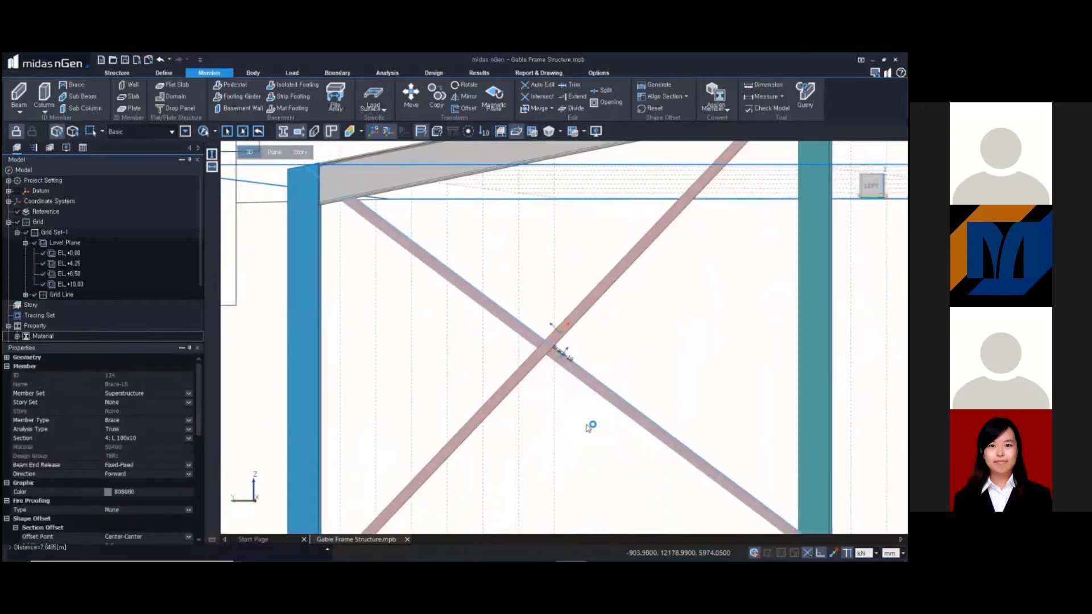
key(ctrl+h)
key(ctrl+h)
key(ctrl+h)
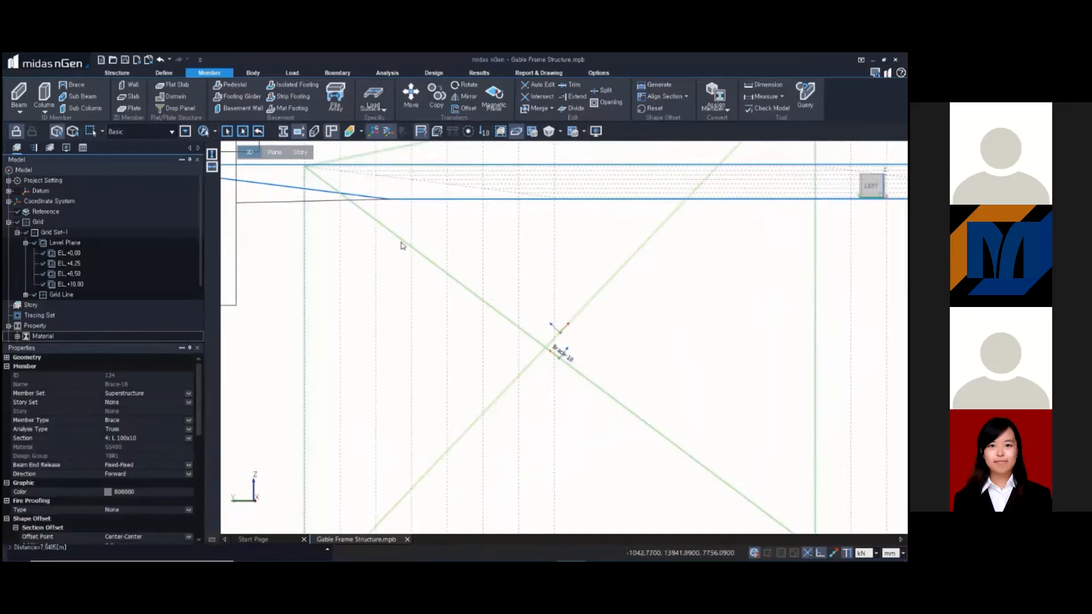
scroll(520, 414, up, 5)
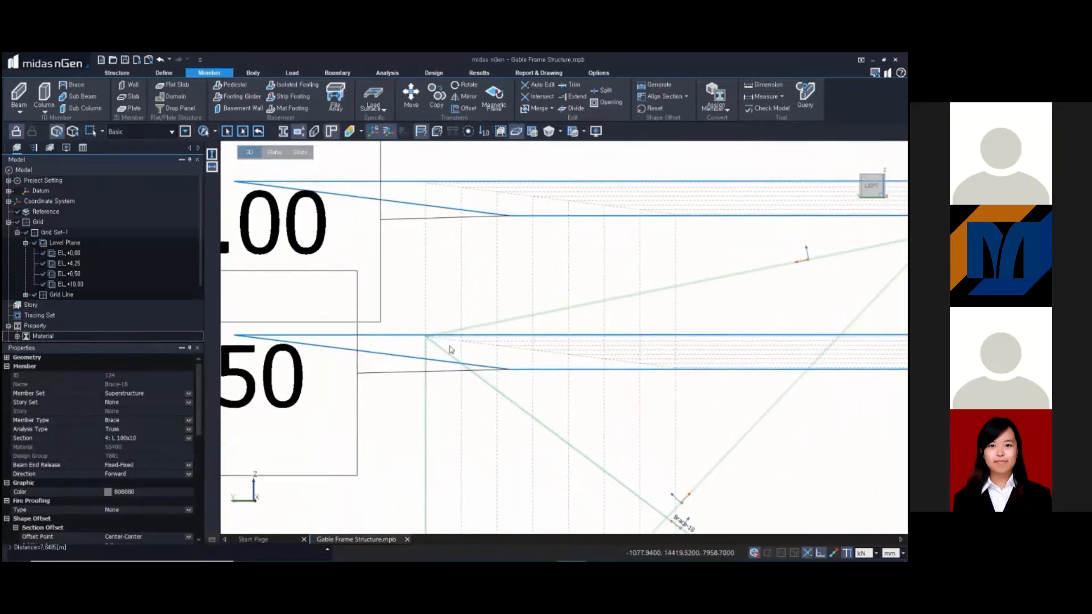
key(ctrl+h)
middle_drag(430, 432, 429, 392)
- Try the Center-Bottom and Center-Top section offset points on the selected brace descending from the eave
drag(198, 410, 201, 465)
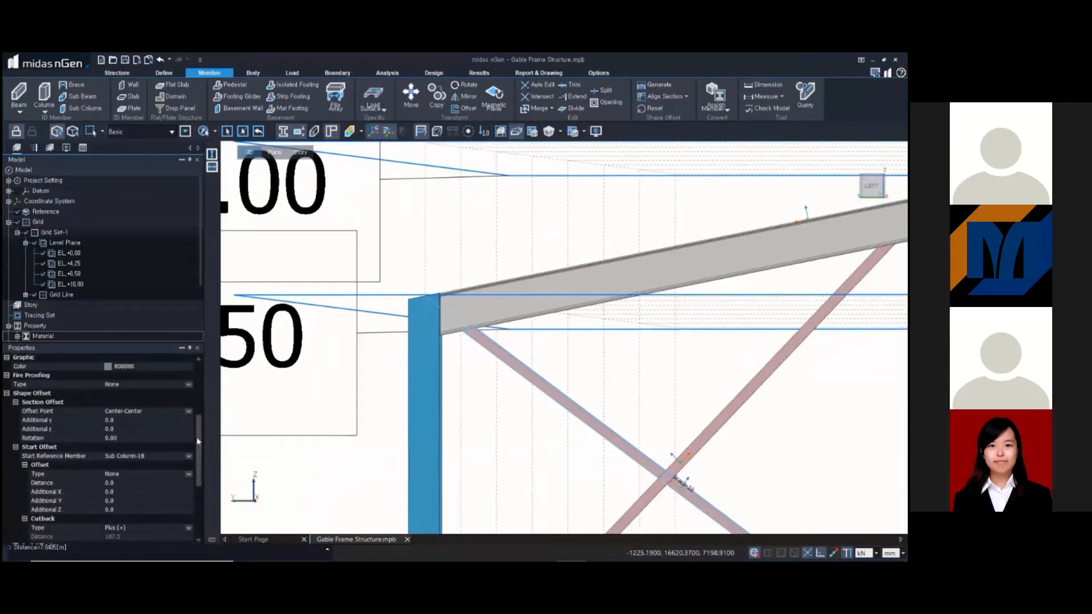
scroll(198, 450, down, 2)
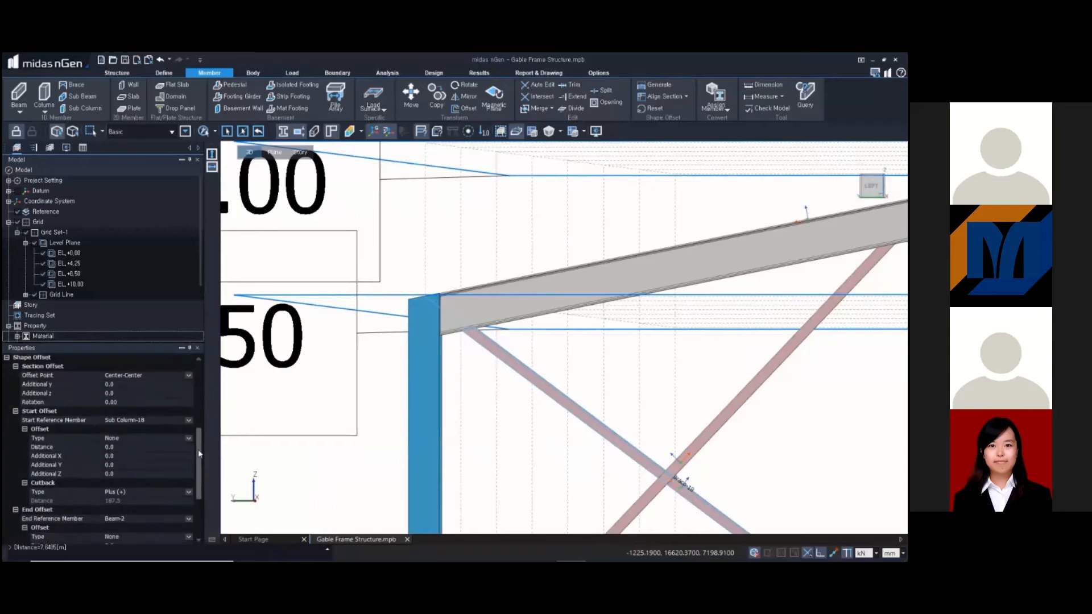
click(181, 375)
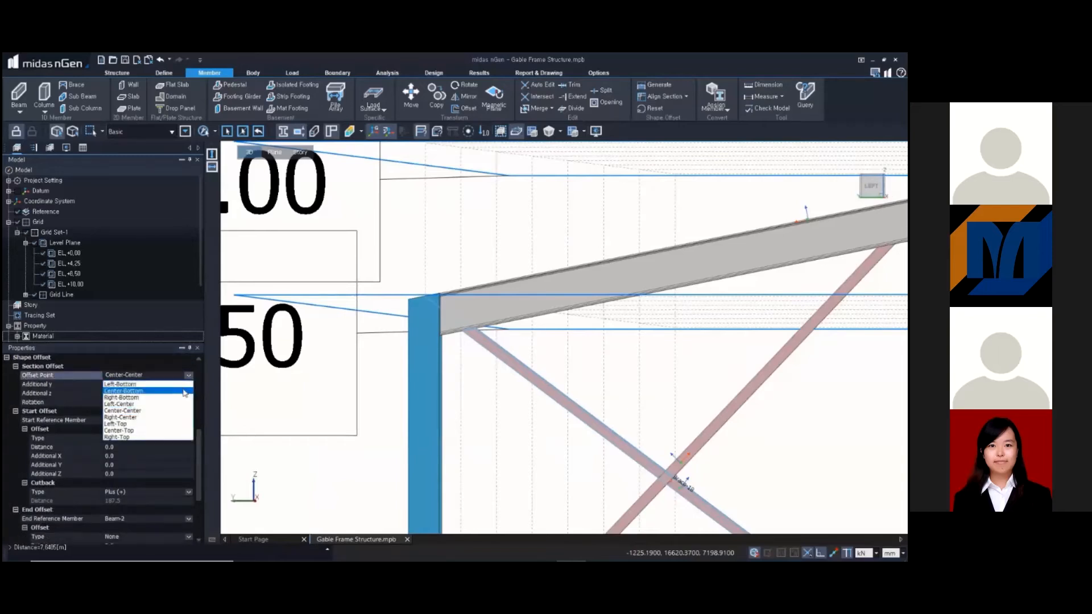
click(185, 392)
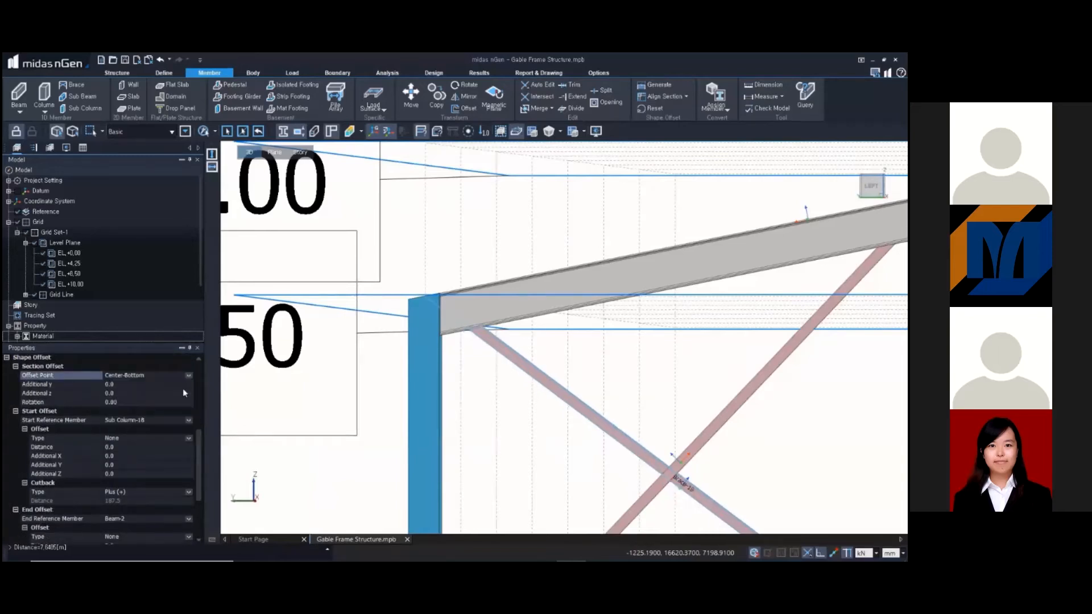
click(188, 376)
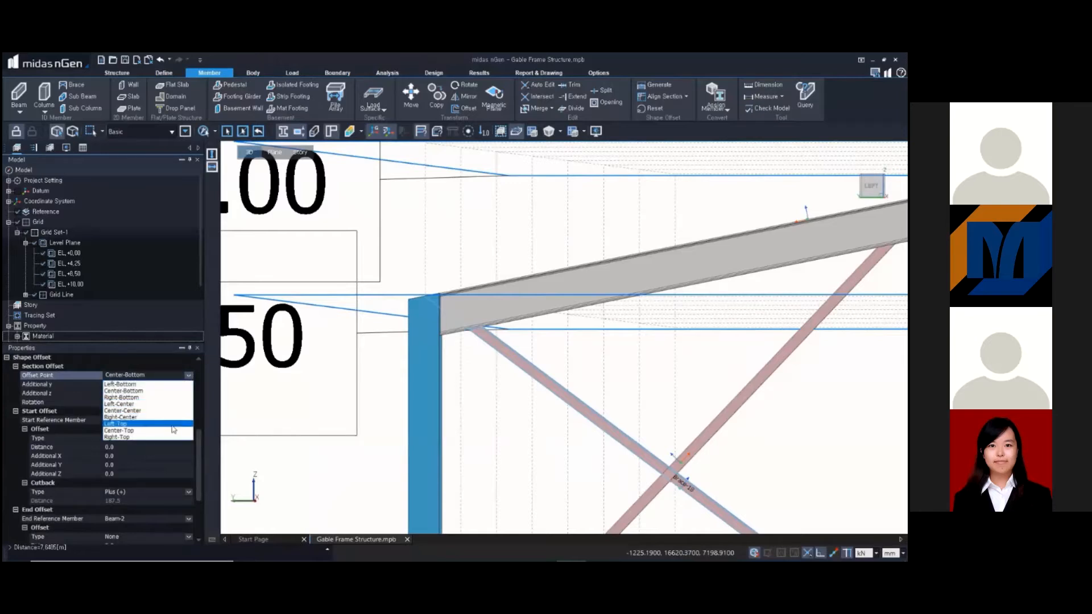
click(174, 433)
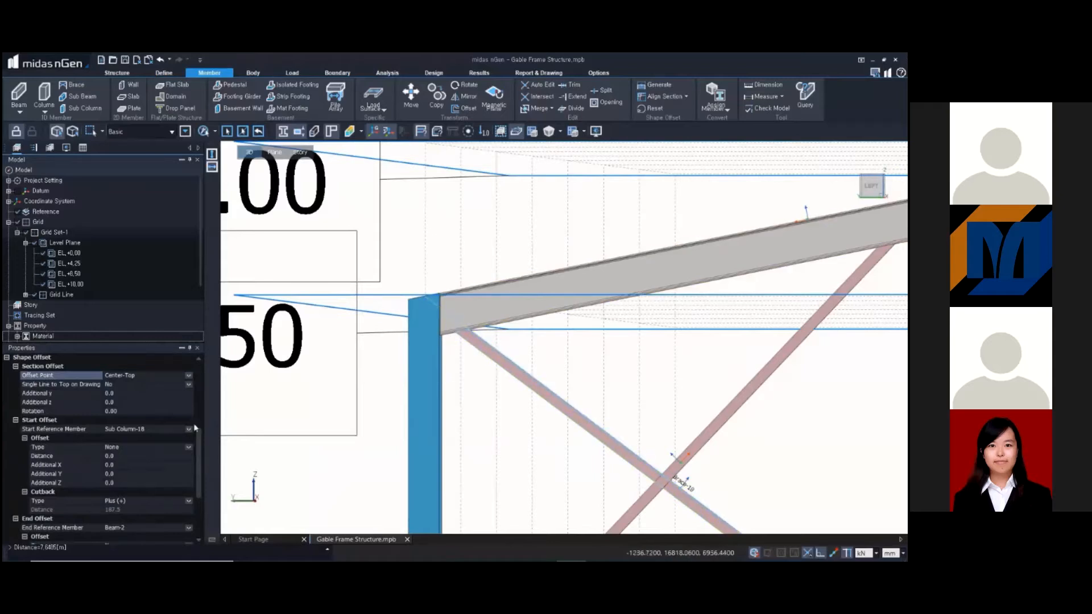
- Try Left-Bottom as the brace's section offset point and restore Center-Center
click(183, 377)
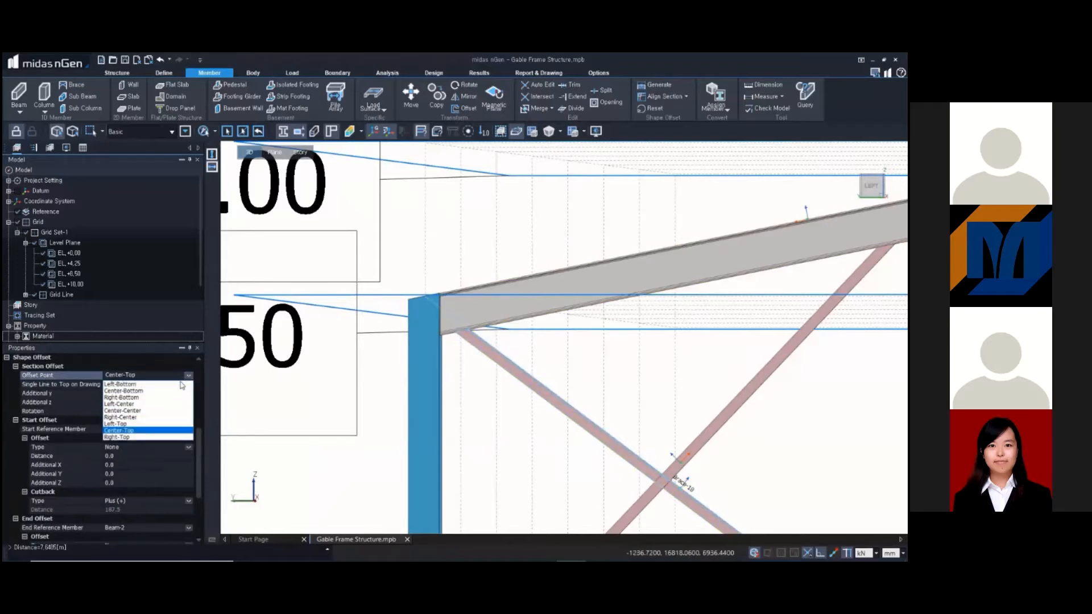
click(182, 388)
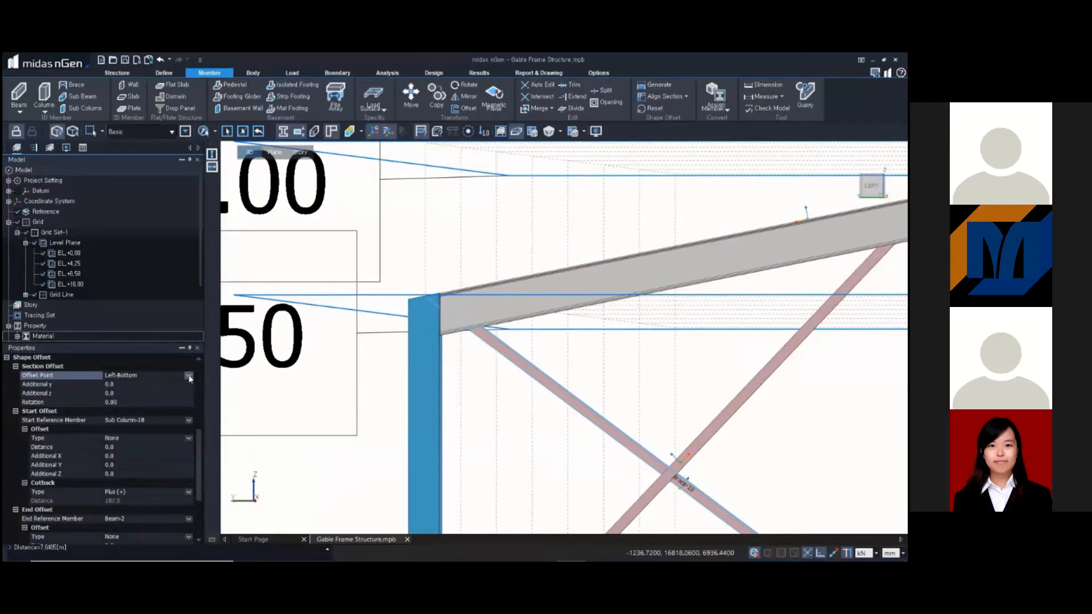
click(187, 376)
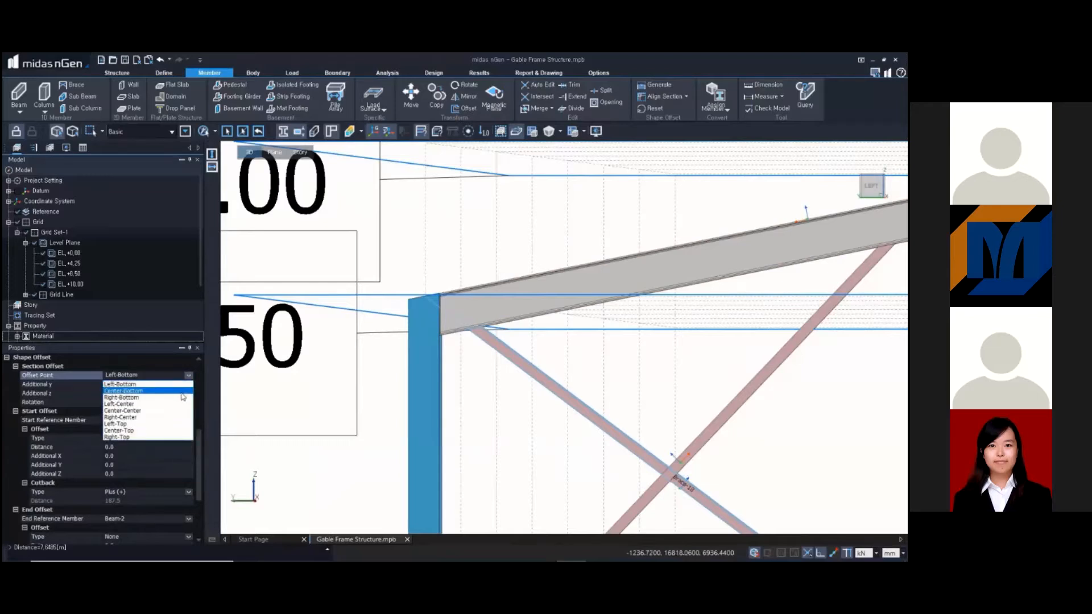
click(171, 410)
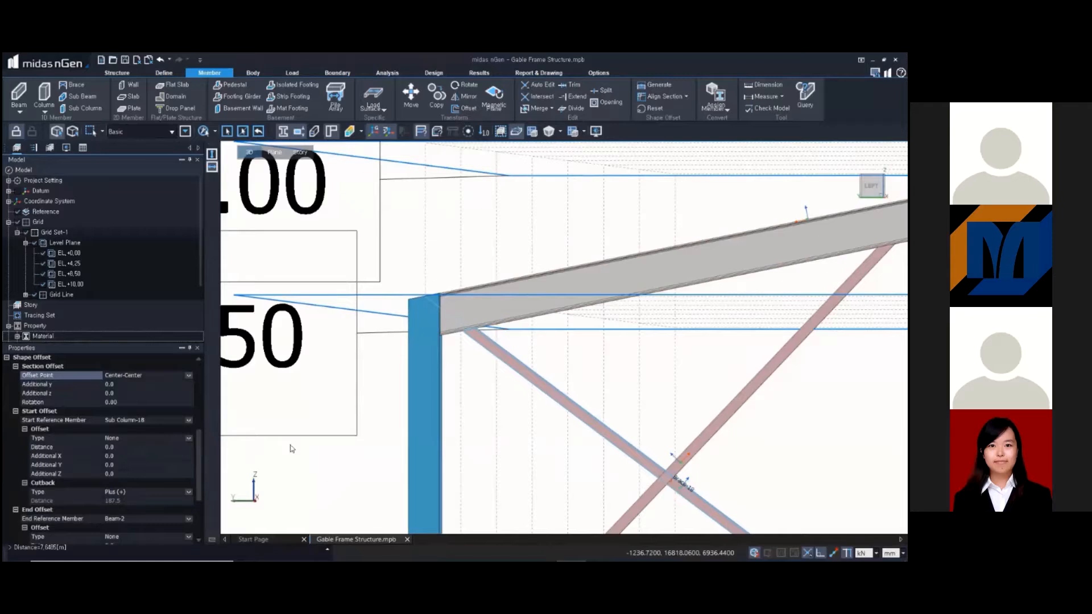
- Set the Additional Z of the brace's end offset to -60
scroll(545, 351, up, 2)
scroll(185, 472, down, 3)
click(183, 456)
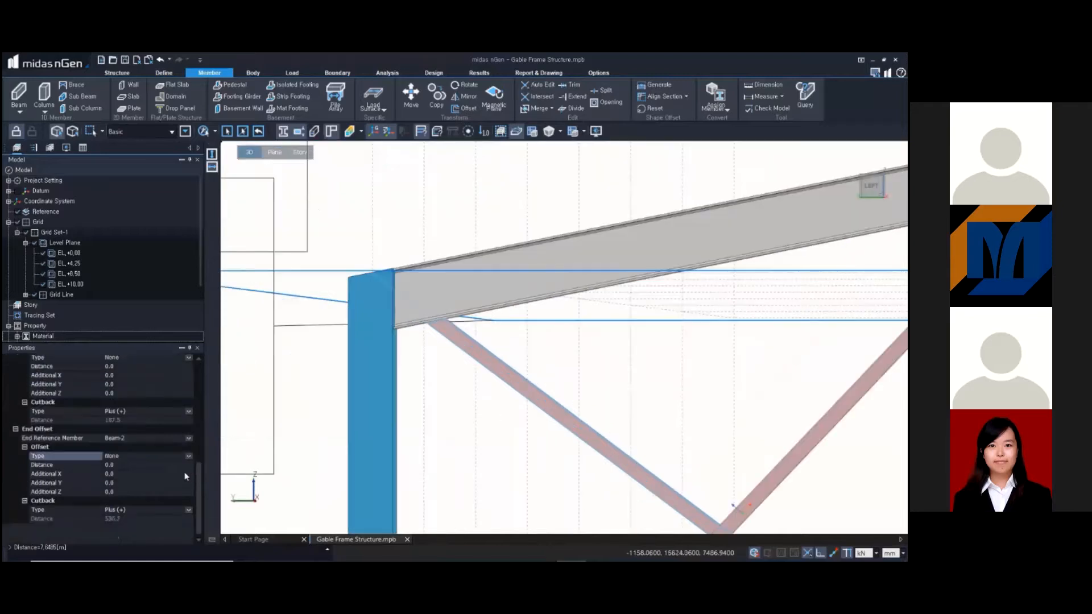
click(162, 492)
text(-60)
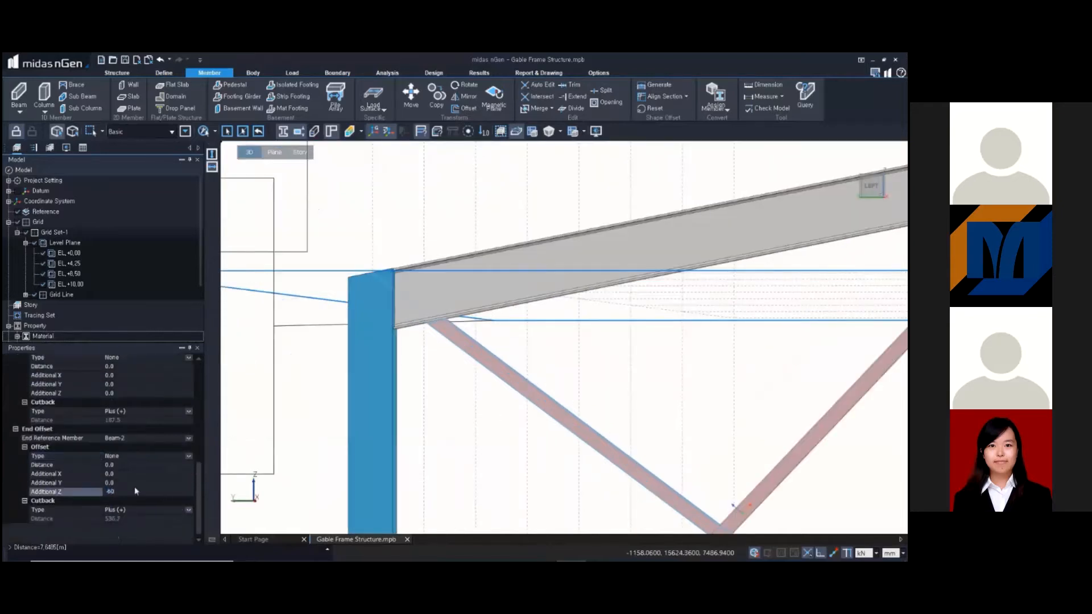
key(Return)
- Examine the brace's upper end relative to the rafter and the whole braced bay
middle_drag(517, 473, 453, 402)
scroll(454, 402, down, 2)
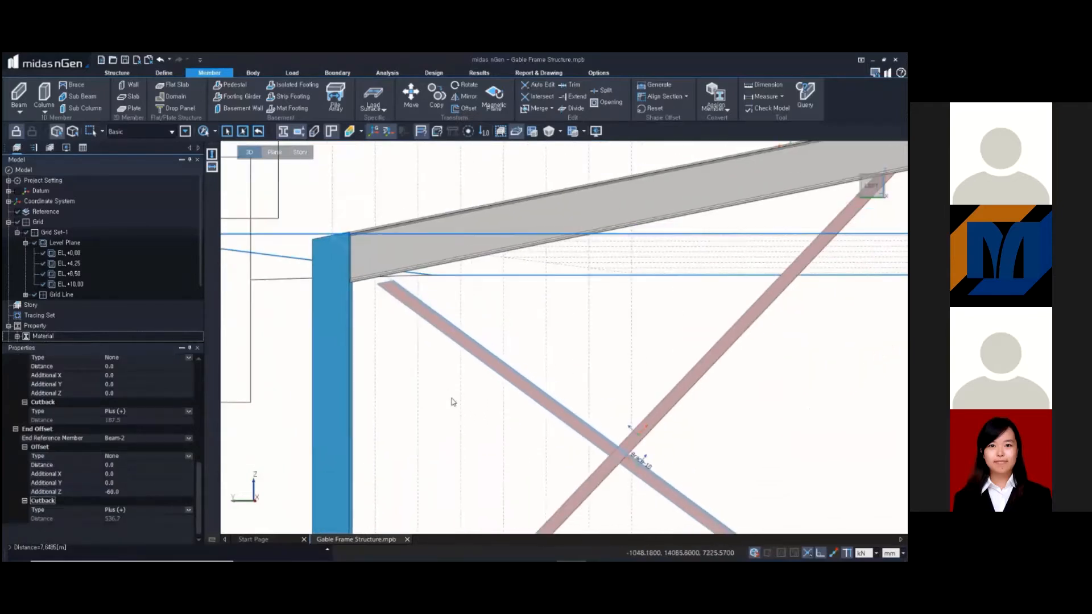
scroll(454, 402, down, 1)
scroll(454, 402, down, 2)
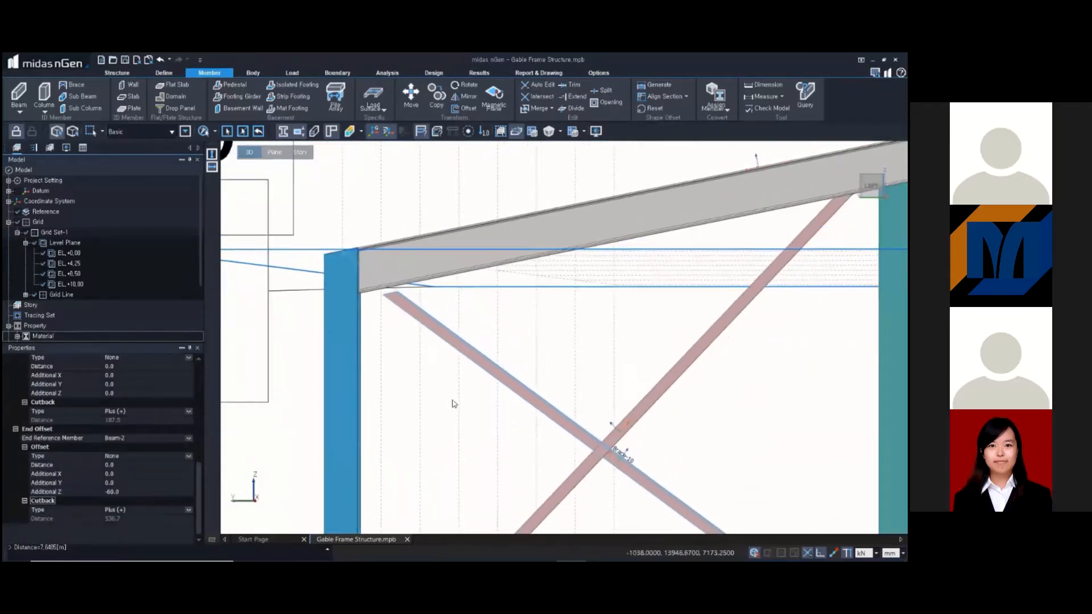
scroll(453, 404, down, 2)
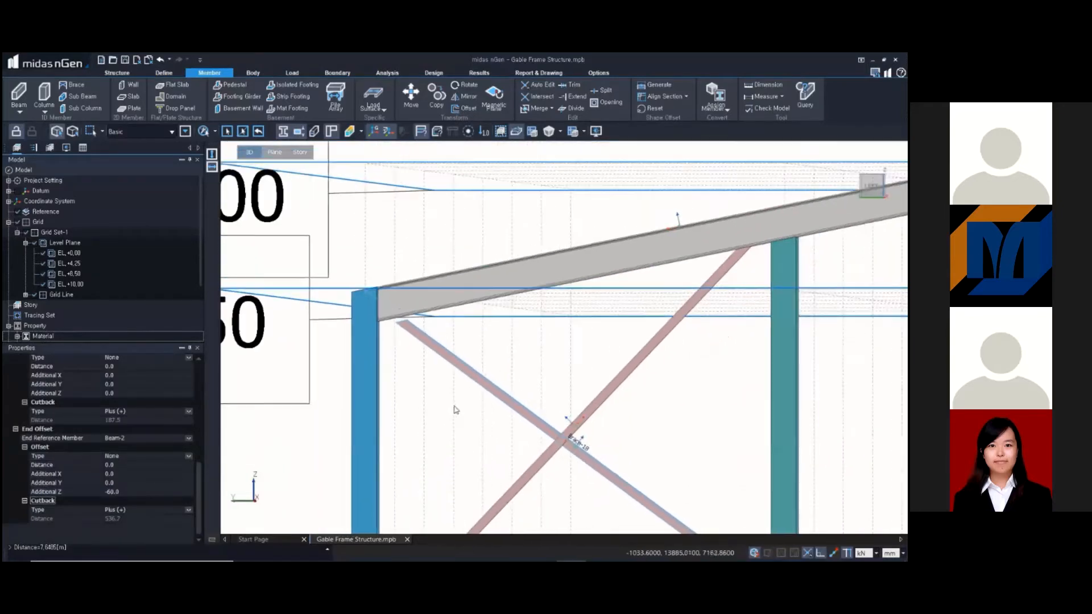
scroll(454, 408, down, 1)
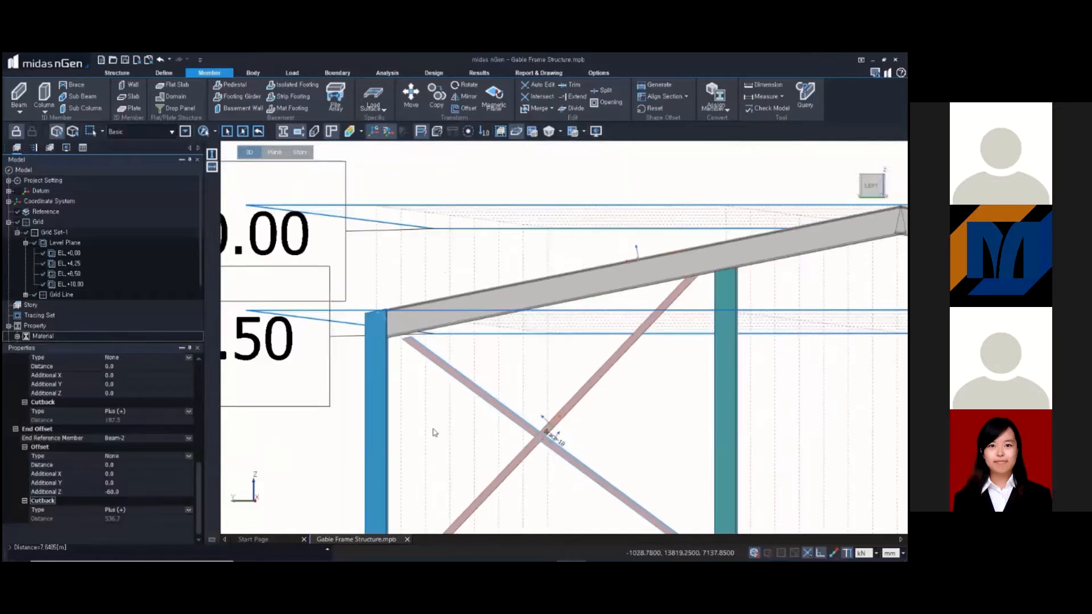
middle_drag(433, 429, 470, 366)
scroll(467, 358, down, 1)
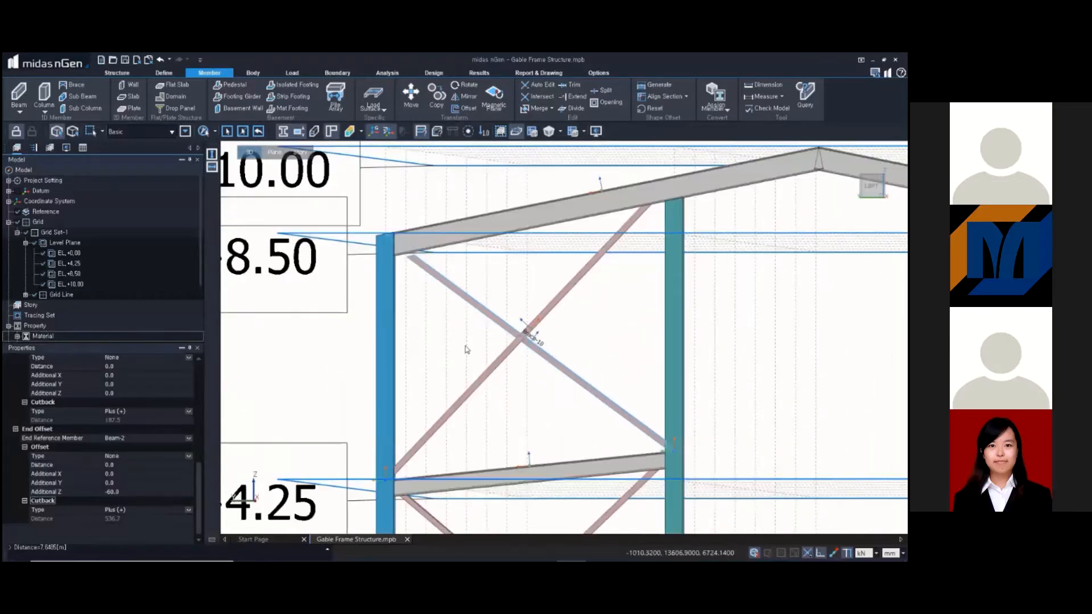
- Set the Additional Y of the brace's end offset to 50
scroll(466, 349, up, 3)
click(140, 485)
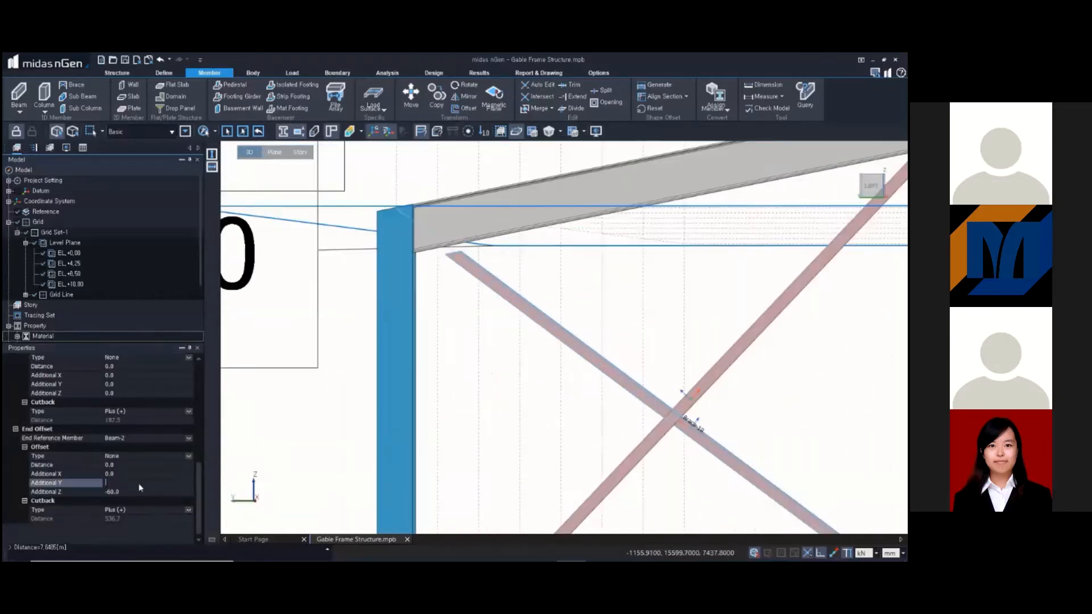
text(50)
key(Return)
- Change the Additional Z of the brace's end offset to -200
click(116, 492)
drag(121, 492, 107, 492)
key(BackSpace)
text(20)
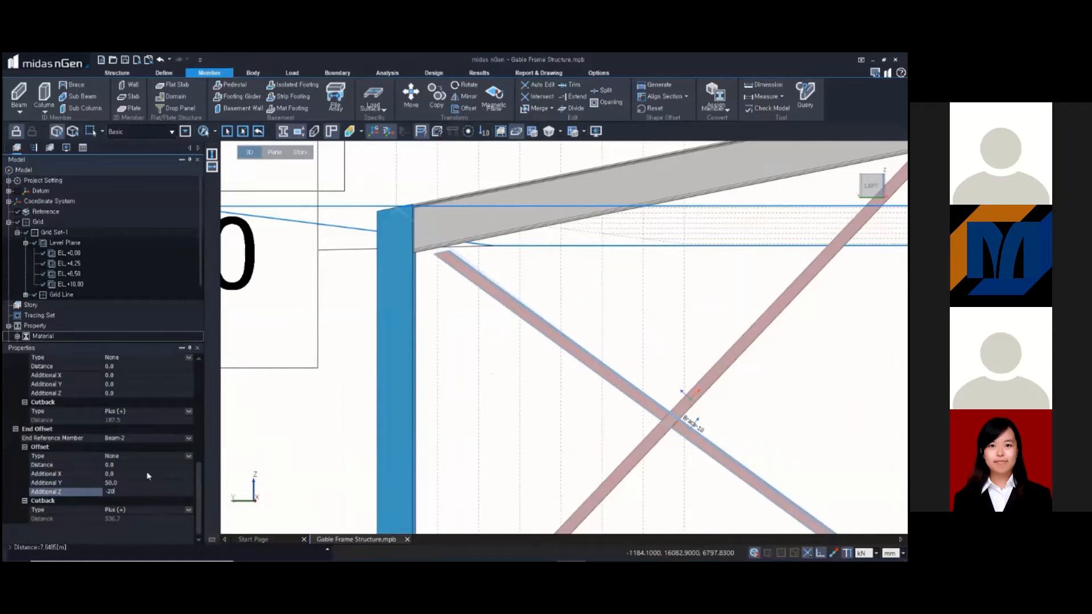
text(0)
key(Return)
- Clear the selection, reselect the brace descending from the eave, and compare its solid shape with its reference line along its length
scroll(460, 417, down, 1)
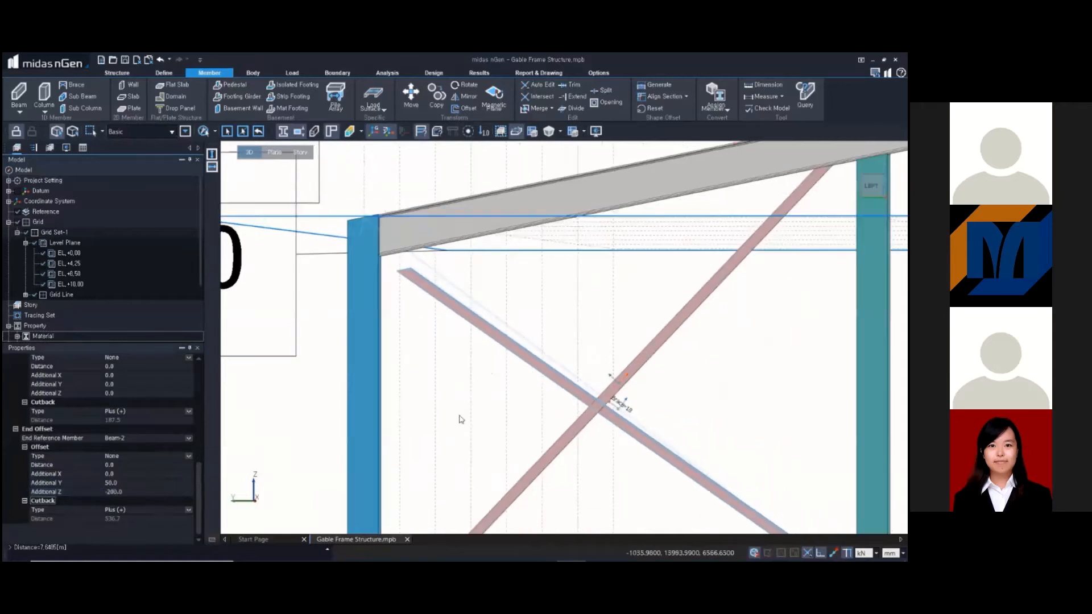
scroll(461, 419, down, 3)
key(Escape)
middle_drag(507, 344, 506, 320)
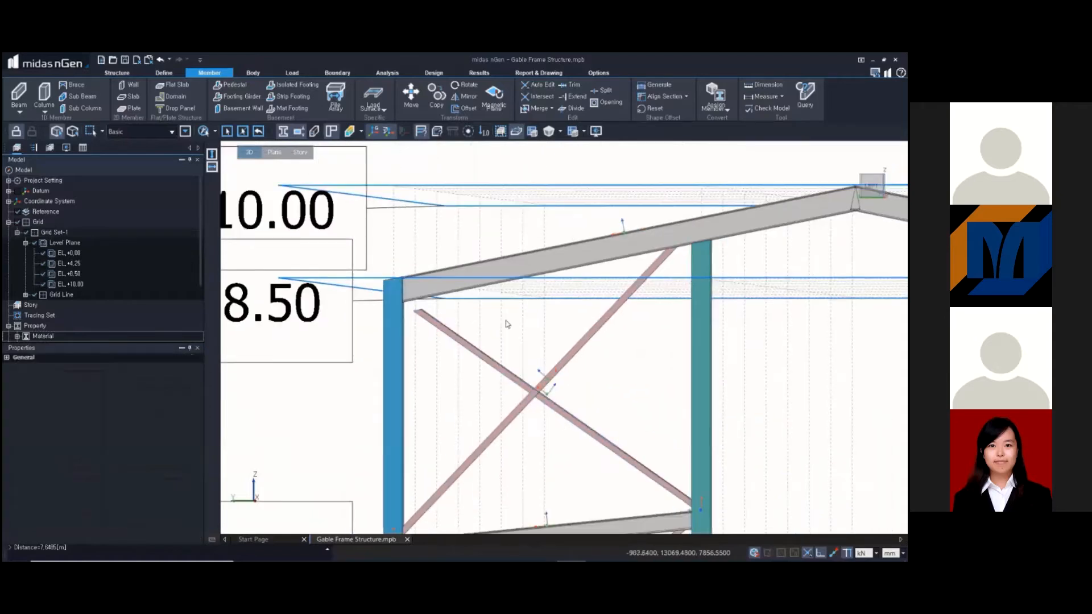
click(482, 358)
scroll(449, 333, up, 2)
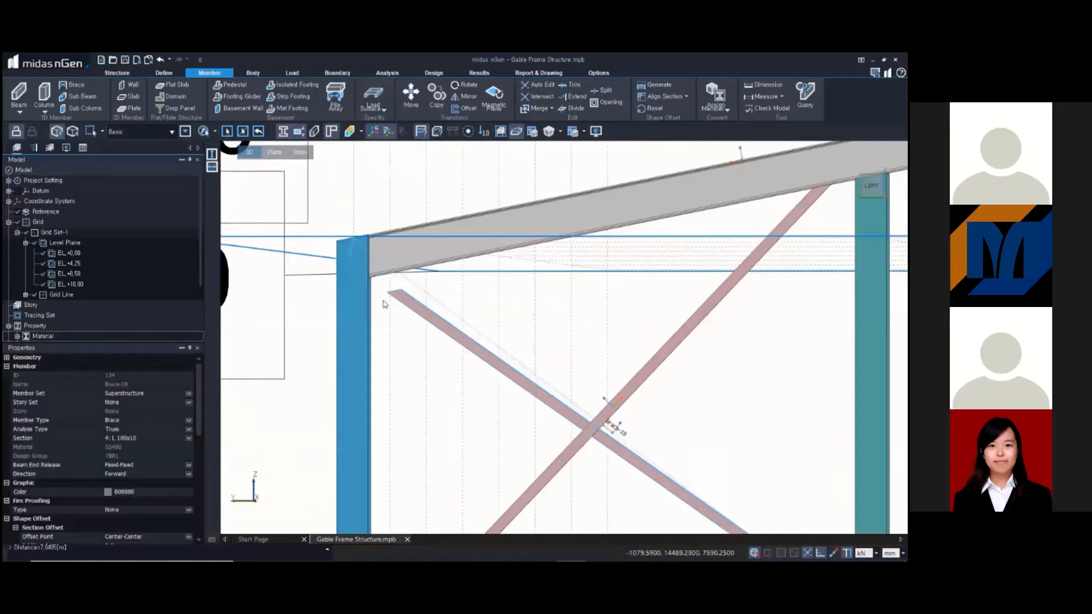
scroll(385, 304, up, 2)
middle_drag(625, 407, 540, 352)
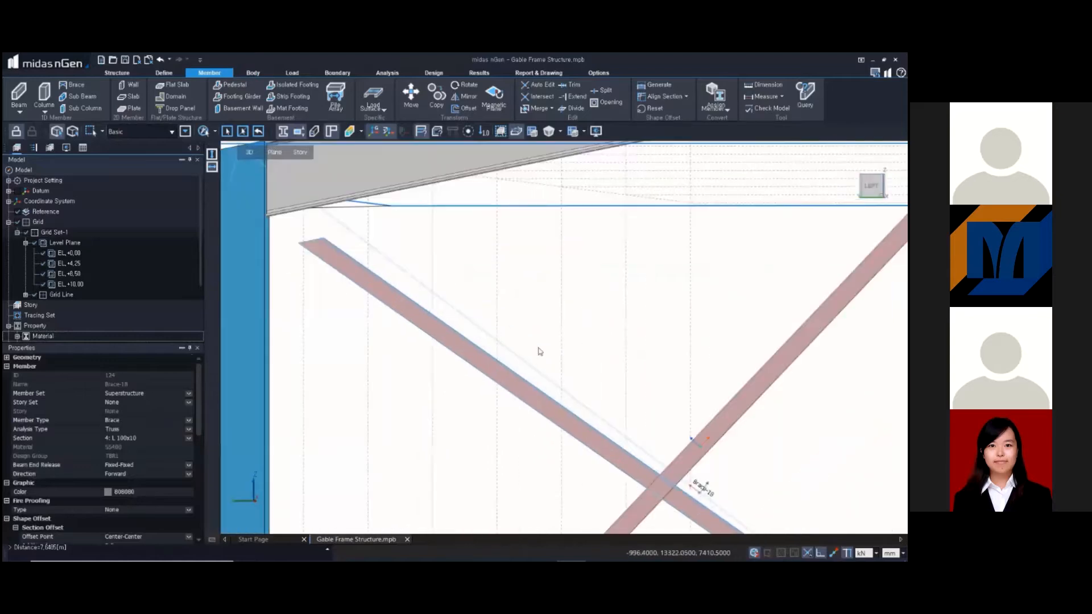
scroll(540, 350, down, 3)
middle_drag(749, 423, 673, 344)
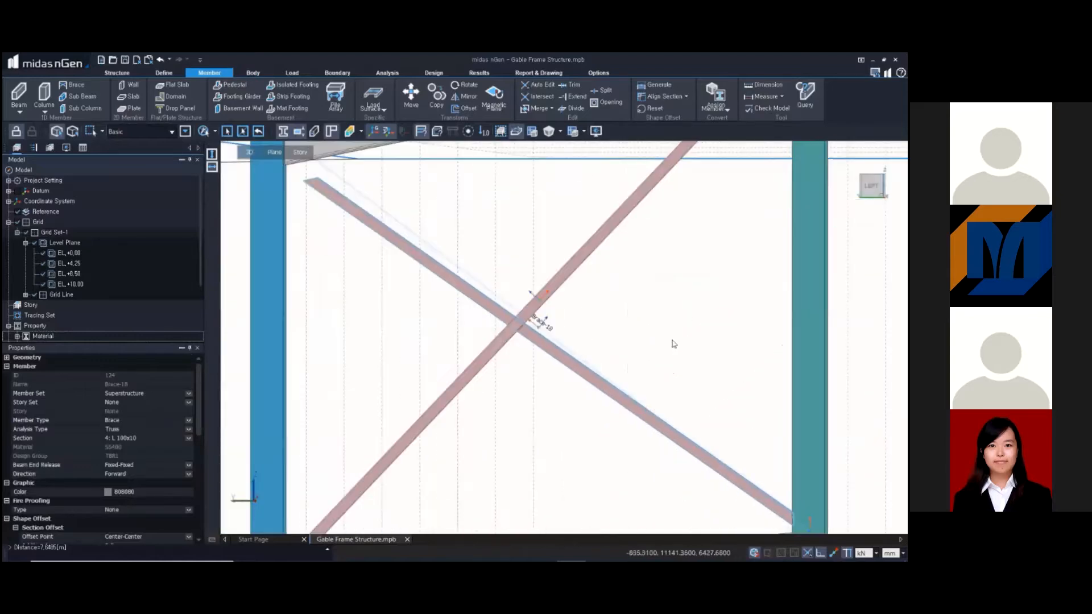
scroll(673, 344, down, 2)
middle_drag(513, 349, 550, 464)
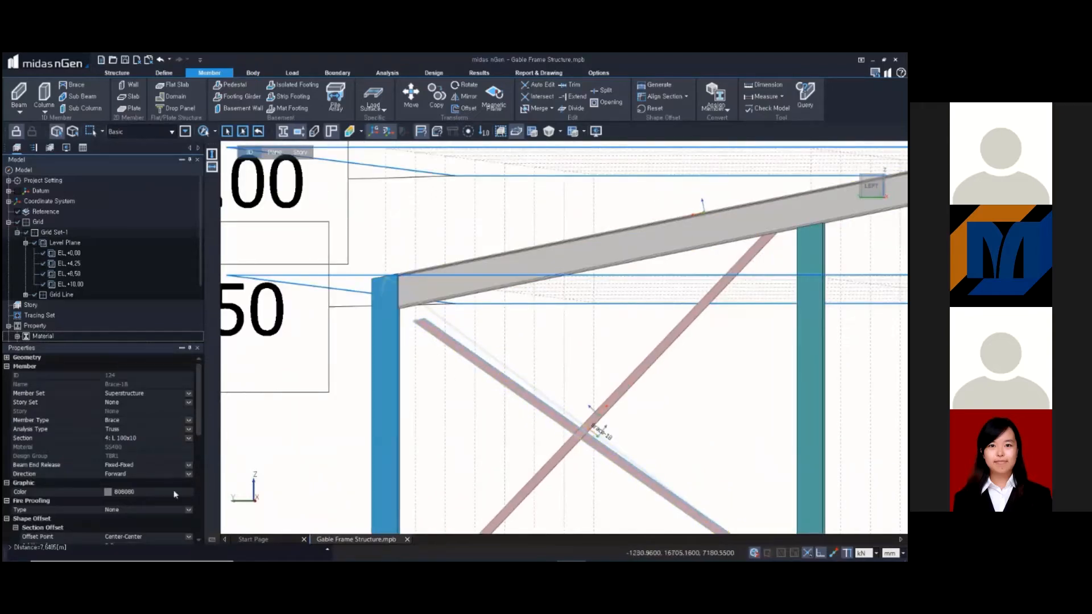
- Reset the Additional Y and Additional Z of the brace's end offset to 0
scroll(174, 477, down, 5)
scroll(174, 466, down, 2)
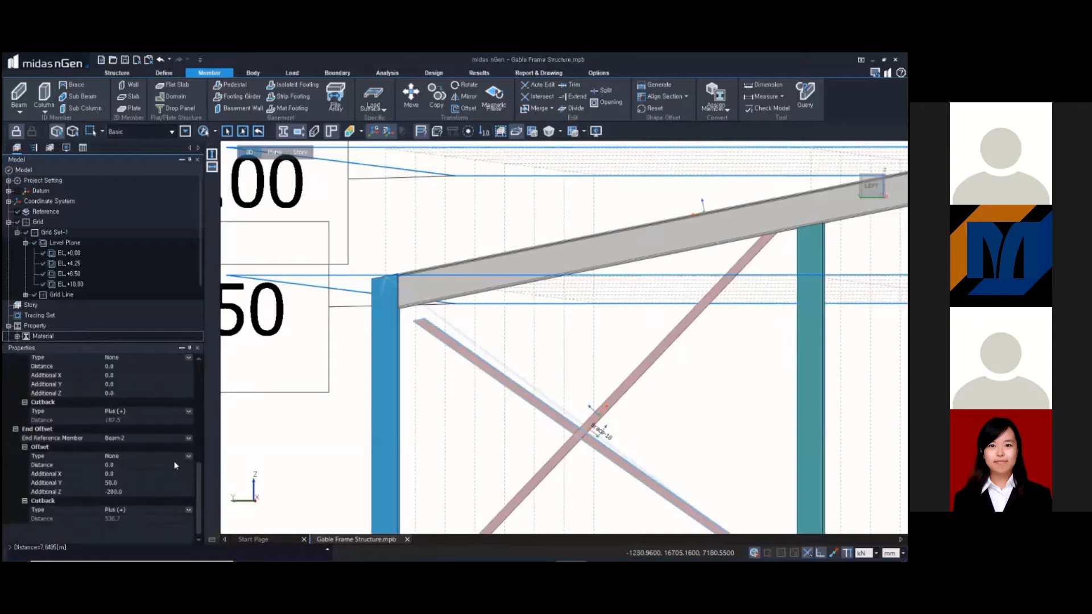
click(130, 490)
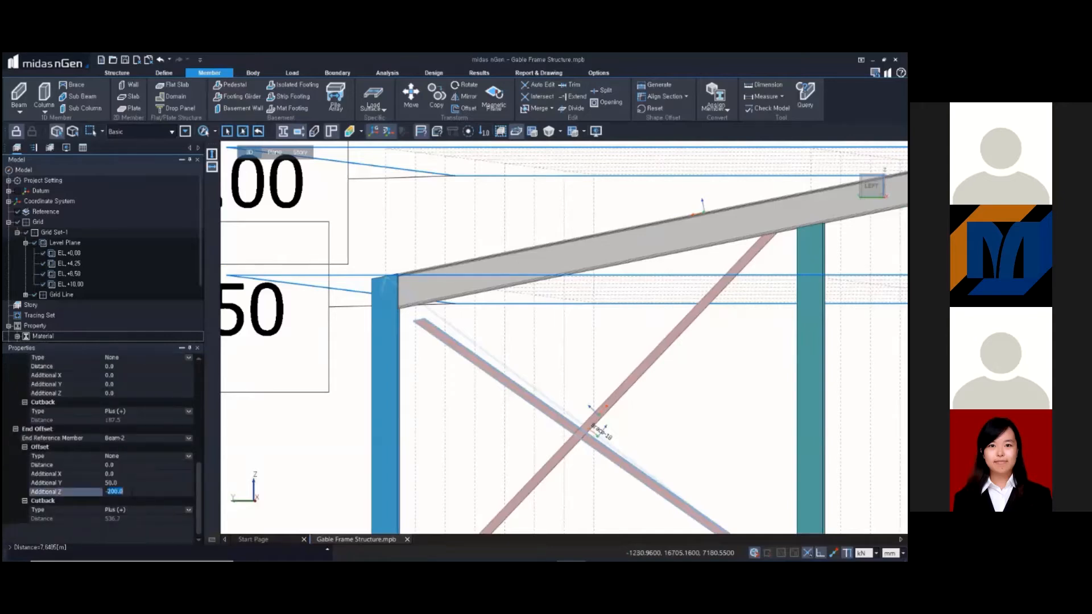
text(-)
text(0)
click(125, 484)
text(0)
key(Return)
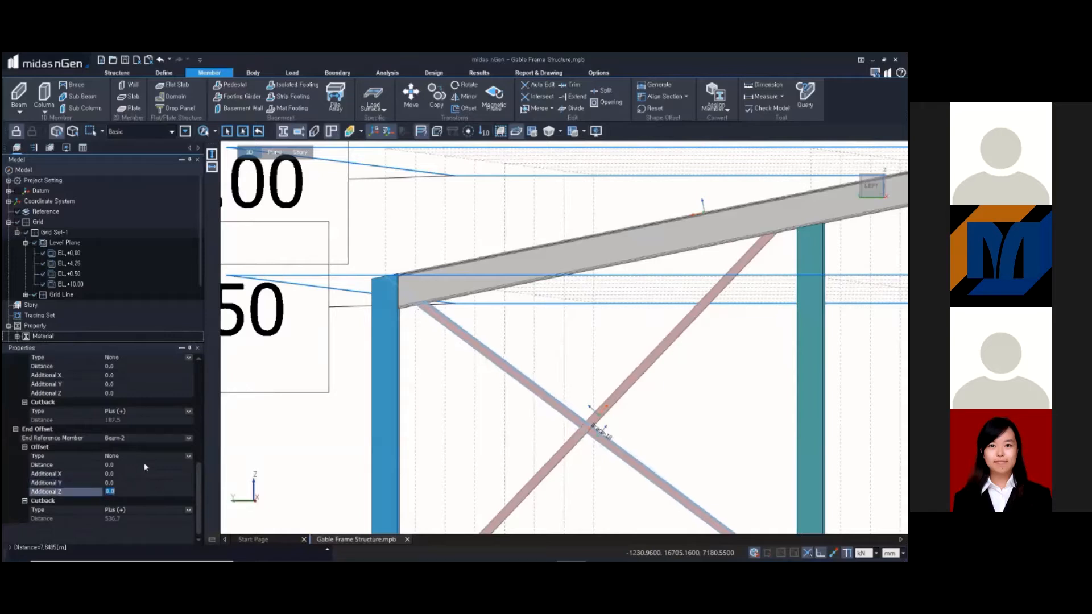
click(145, 474)
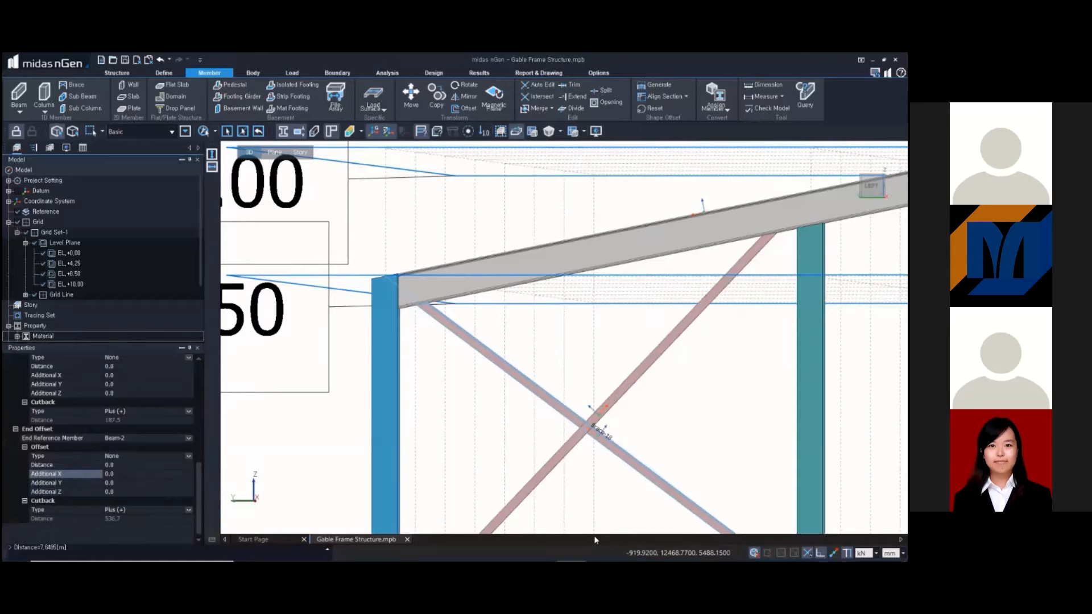
- Examine the gable end frame, clear the brace selection, and show the whole structure in an isometric view
middle_drag(666, 469, 569, 415)
scroll(568, 417, down, 1)
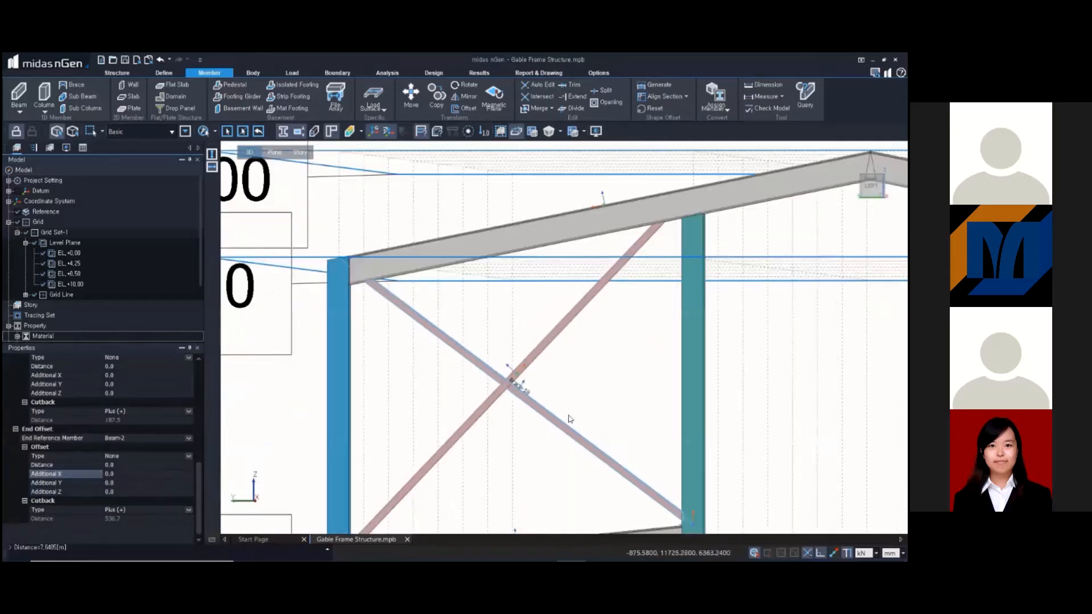
scroll(570, 420, down, 1)
scroll(572, 424, down, 1)
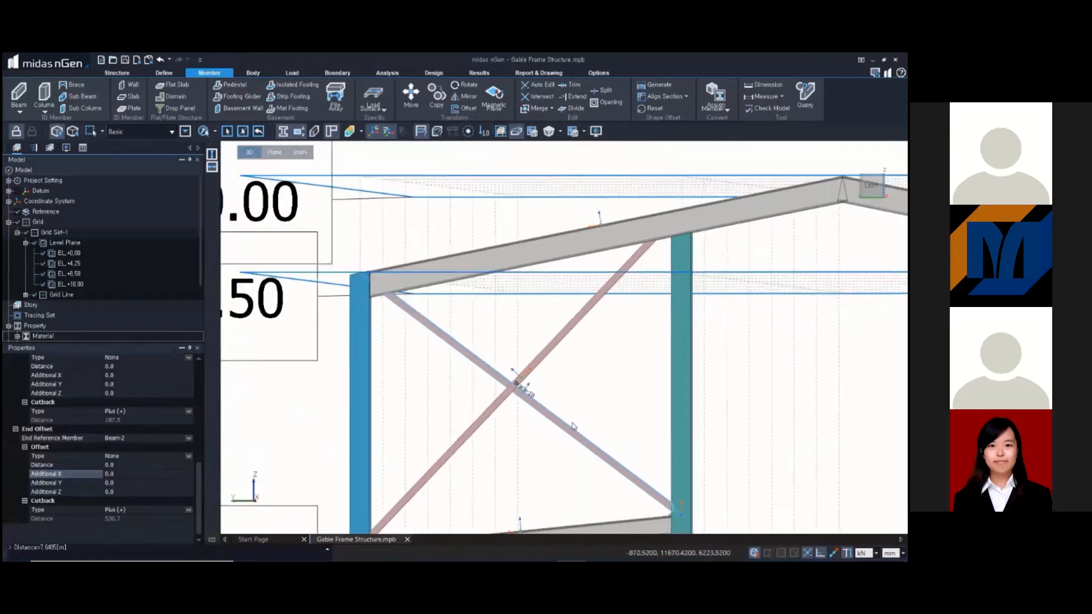
scroll(572, 426, down, 1)
scroll(587, 437, down, 1)
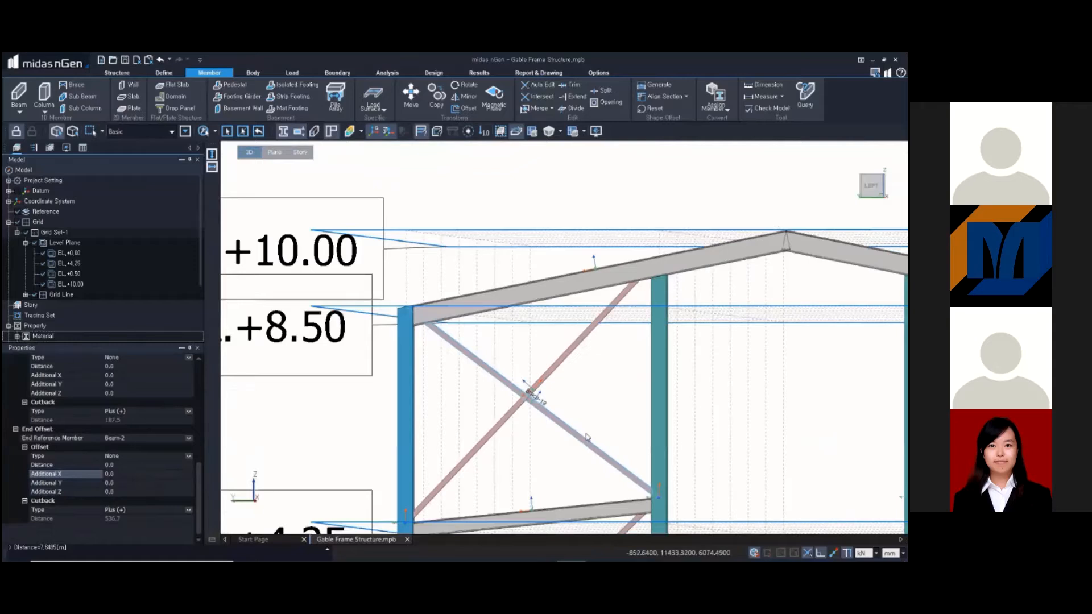
scroll(715, 452, down, 1)
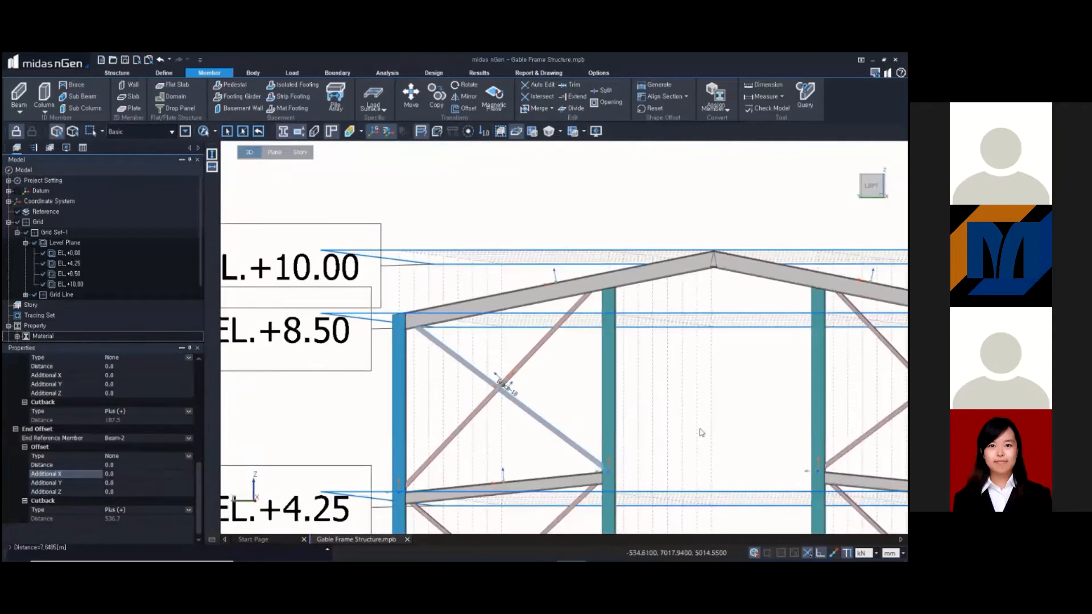
middle_drag(701, 433, 661, 397)
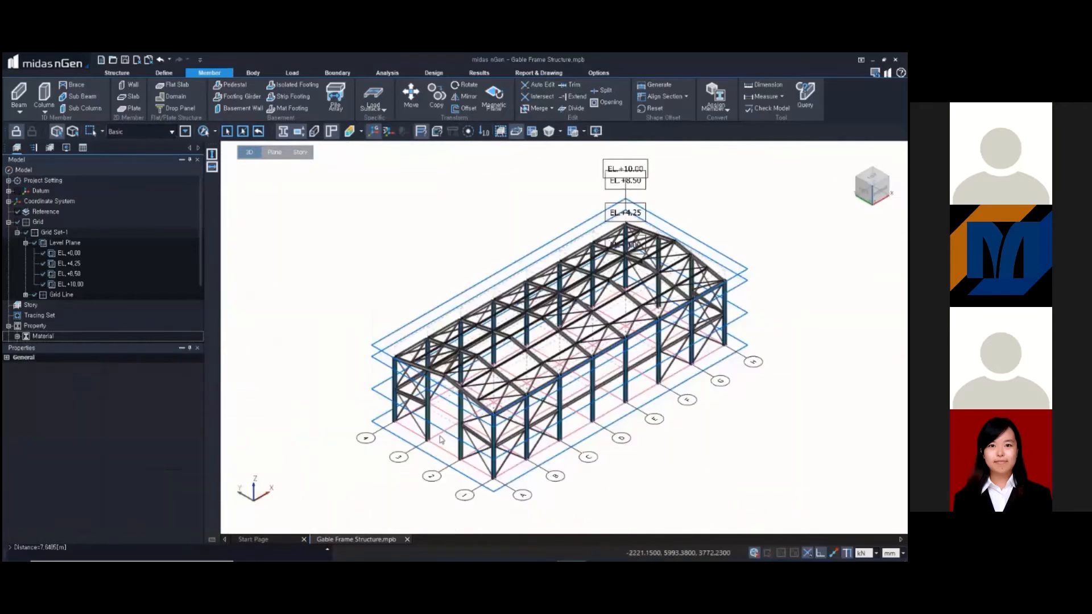
scroll(440, 439, up, 1)
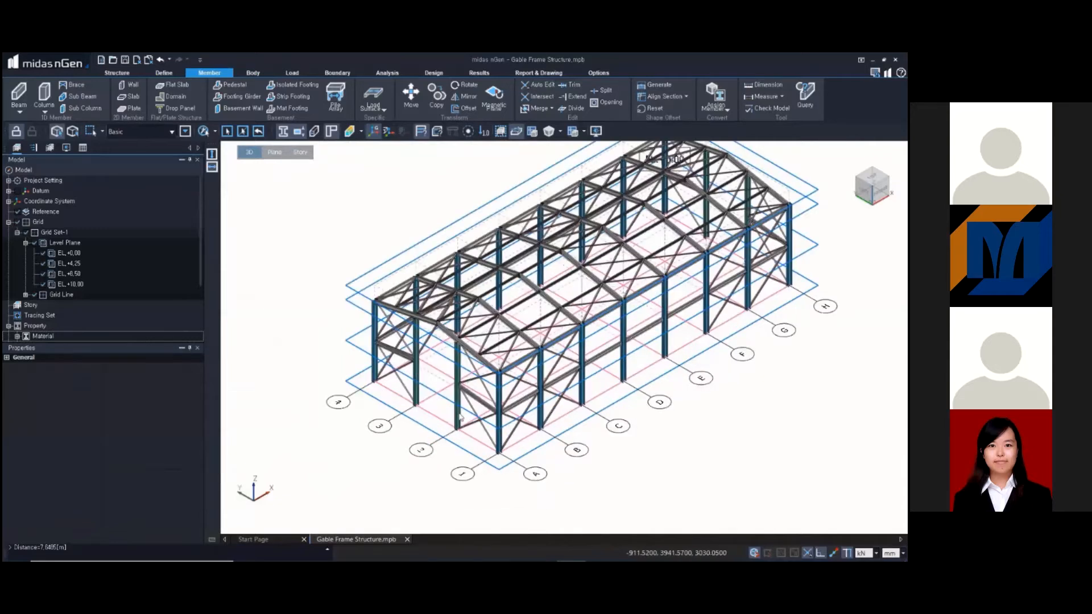
- Review the file formats available for exporting the gable frame model, then leave without exporting
scroll(363, 401, down, 1)
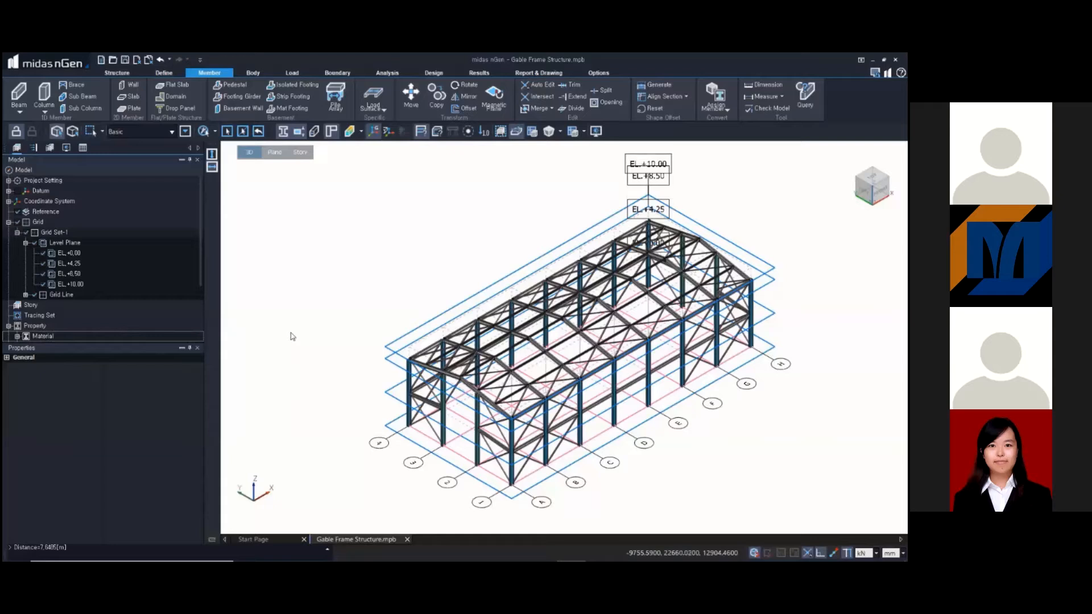
click(56, 65)
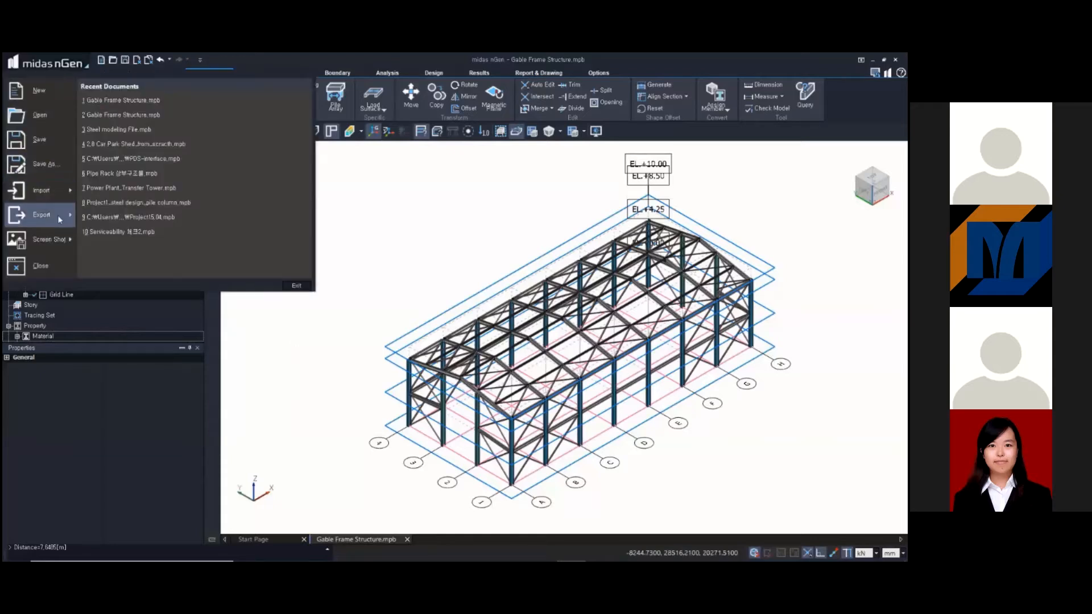
mouse_move(43, 214)
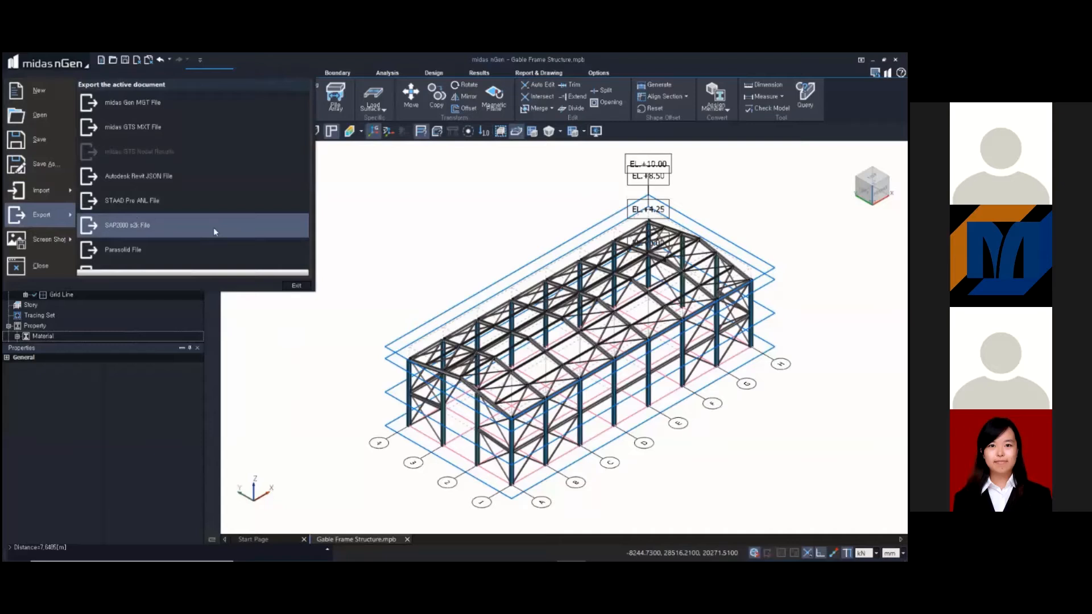
scroll(213, 228, down, 3)
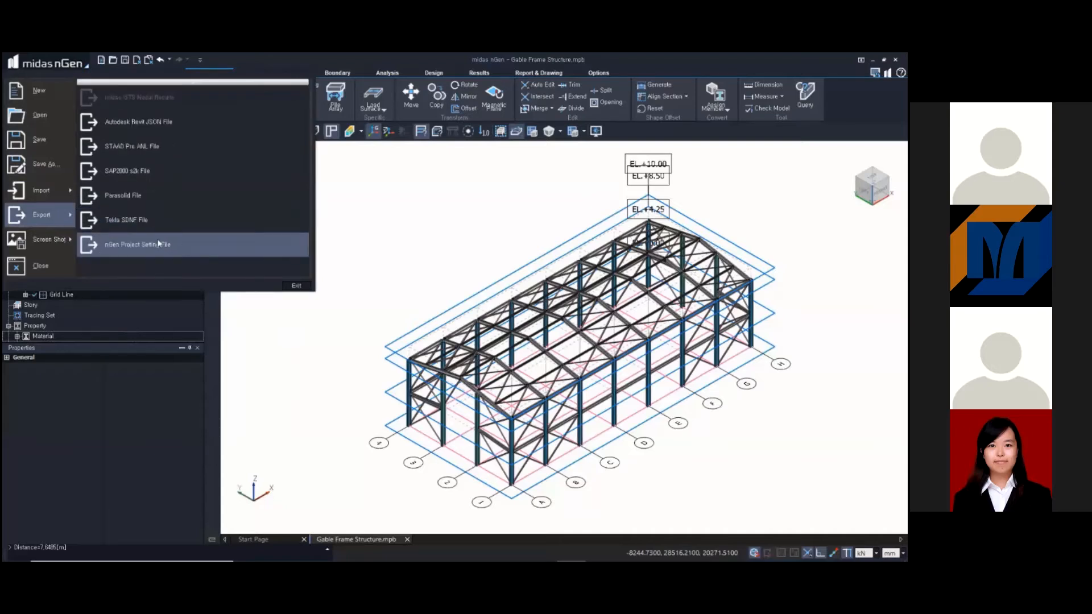
scroll(159, 244, up, 3)
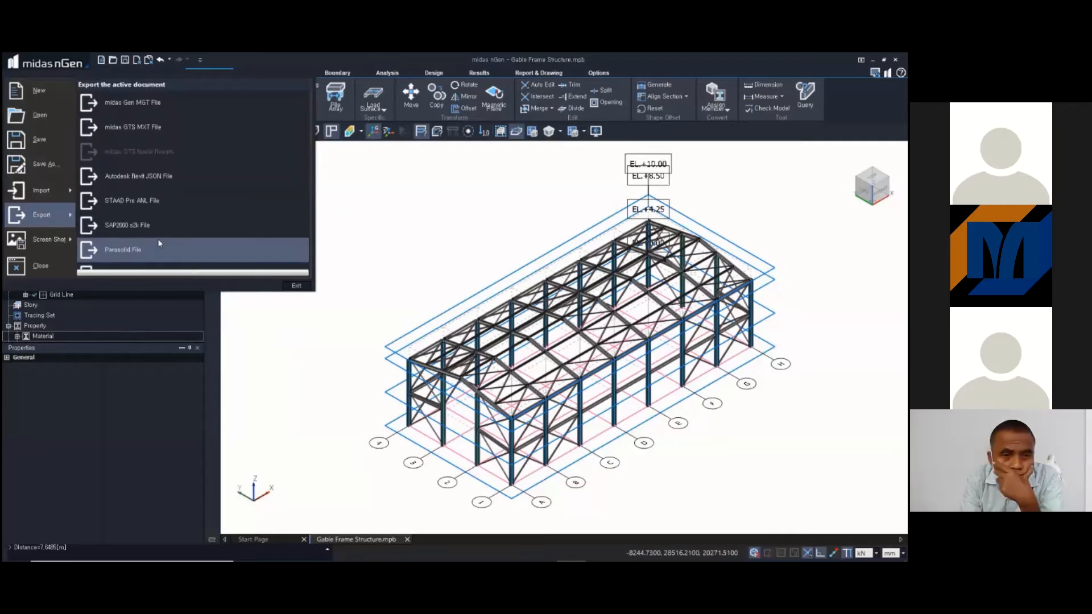
click(290, 336)
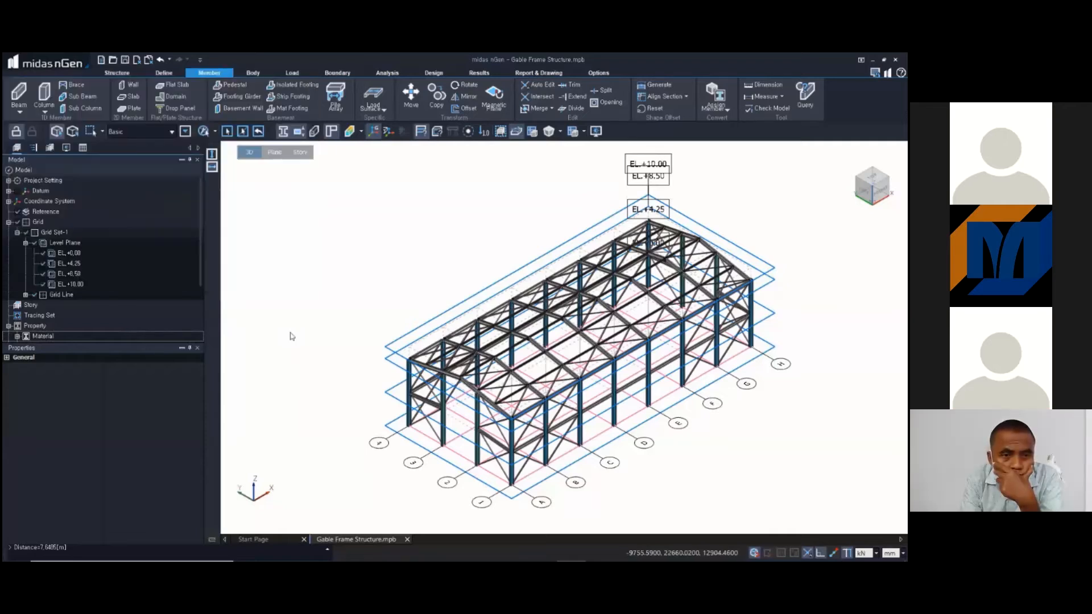
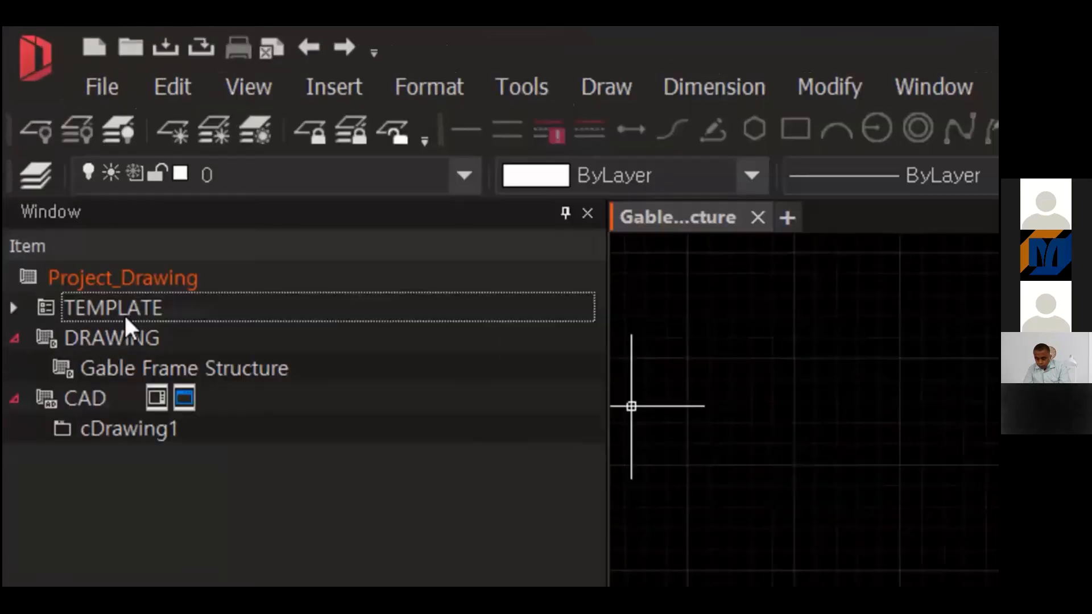
- Make a copy of the Indonesia Standard Drawing Template-3 within the structural drawing templates
click(14, 289)
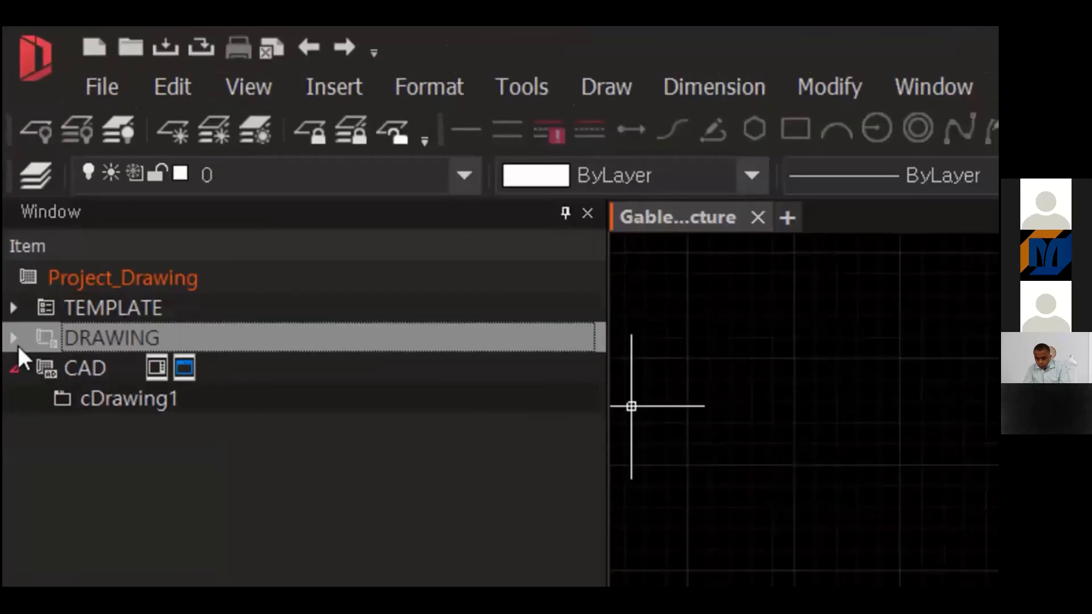
click(15, 367)
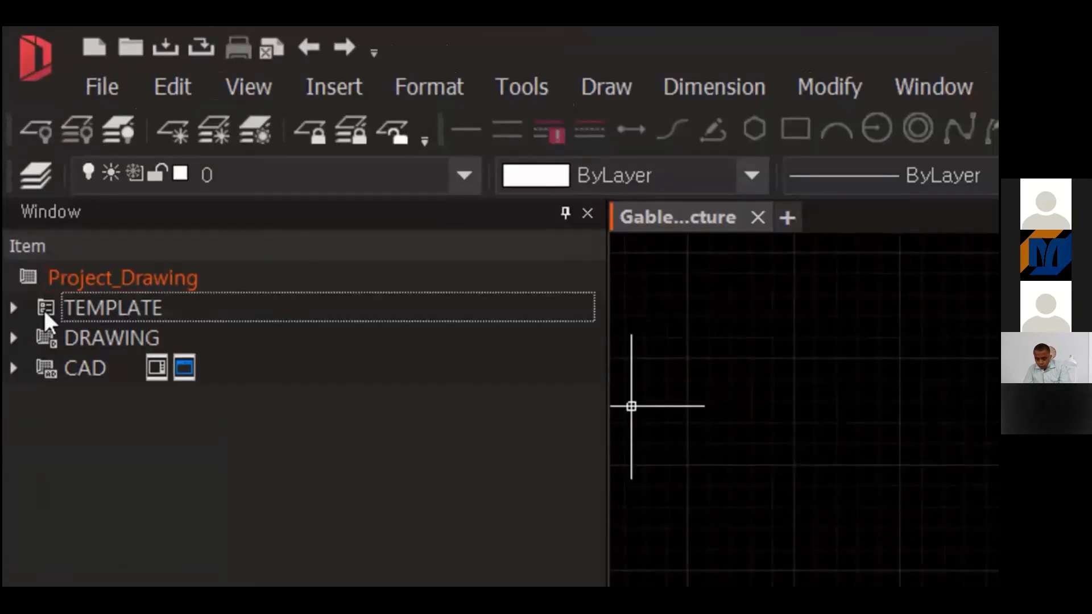
click(14, 308)
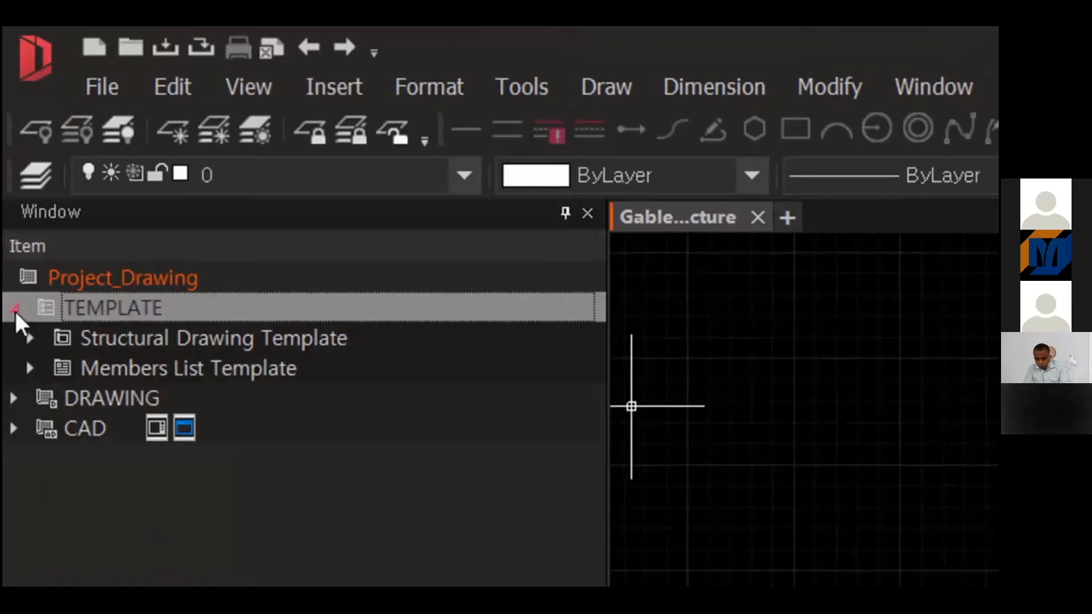
click(29, 338)
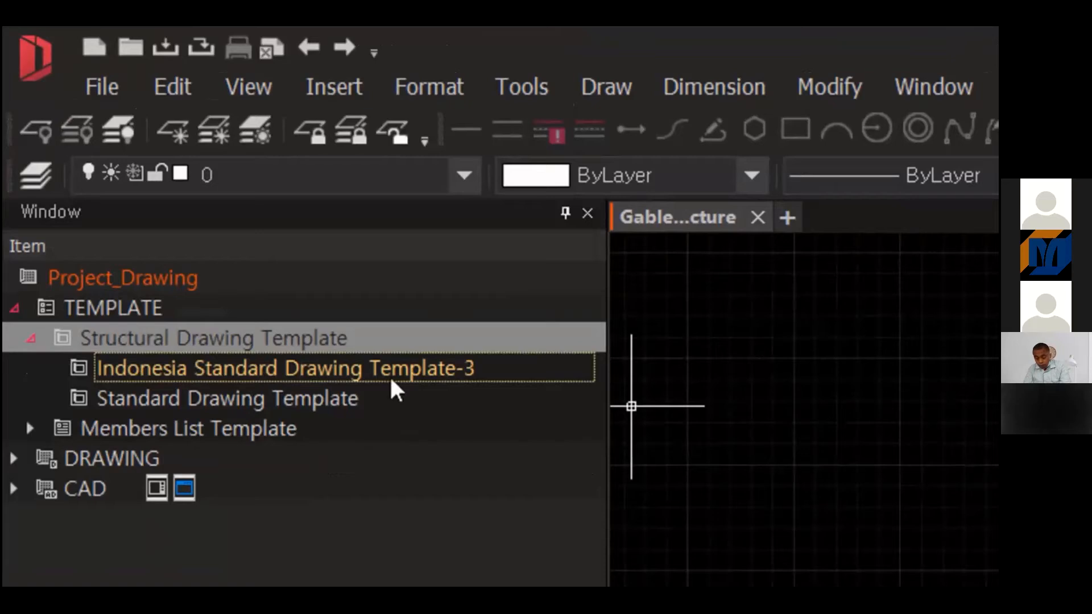
right_click(438, 380)
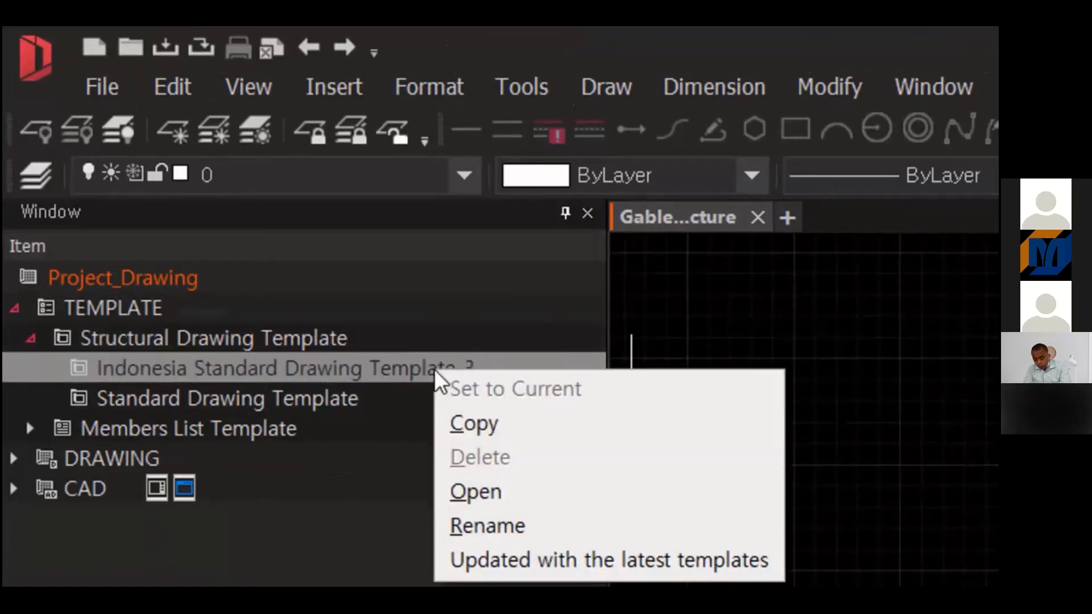
click(470, 425)
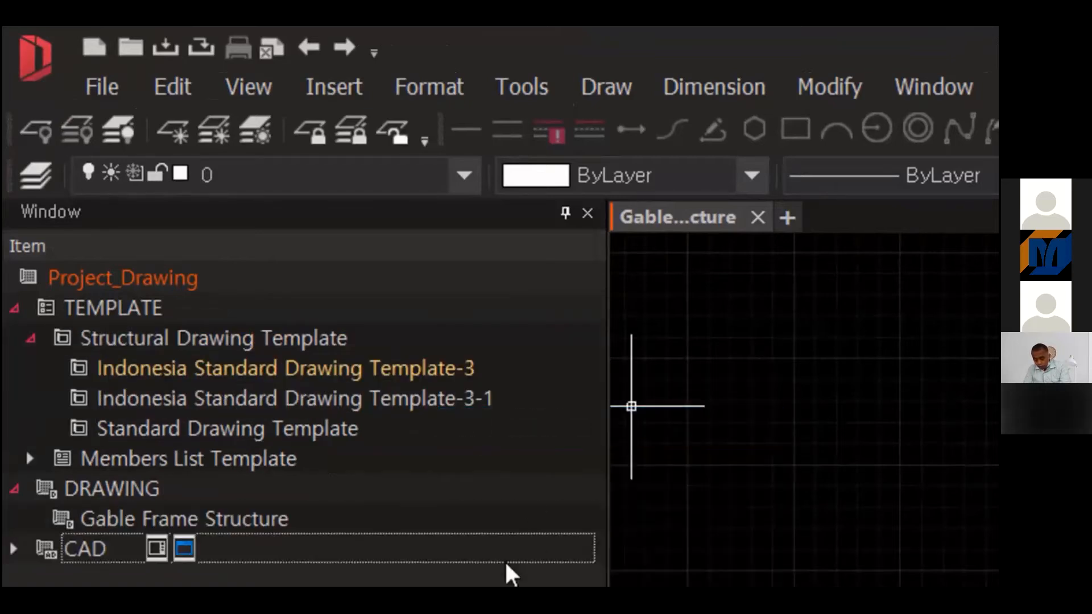
- Rename the copied structural drawing template as Webinar Template
click(493, 400)
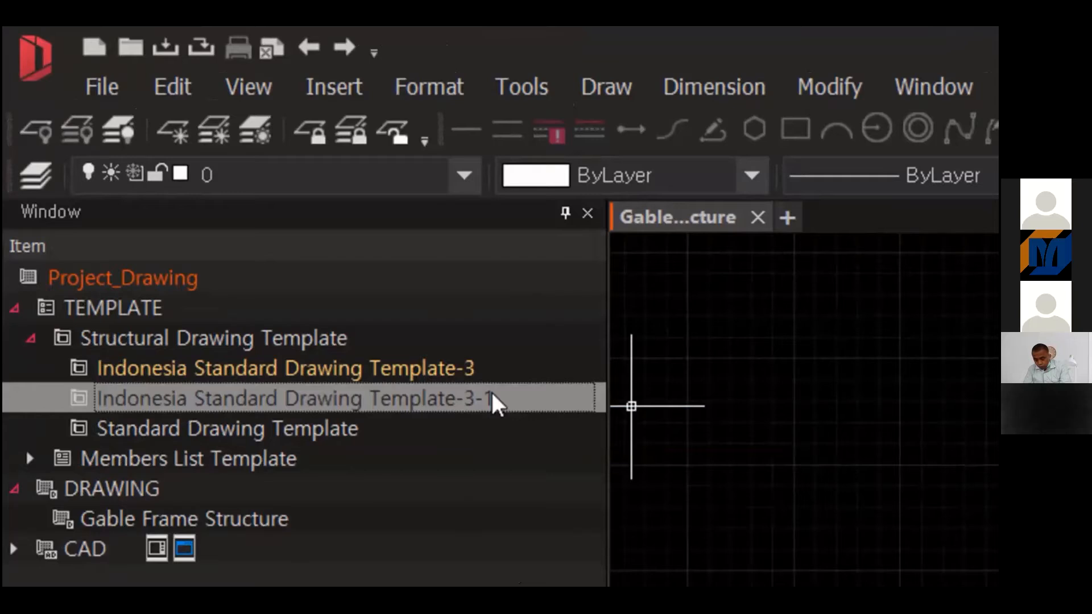
right_click(494, 402)
click(552, 552)
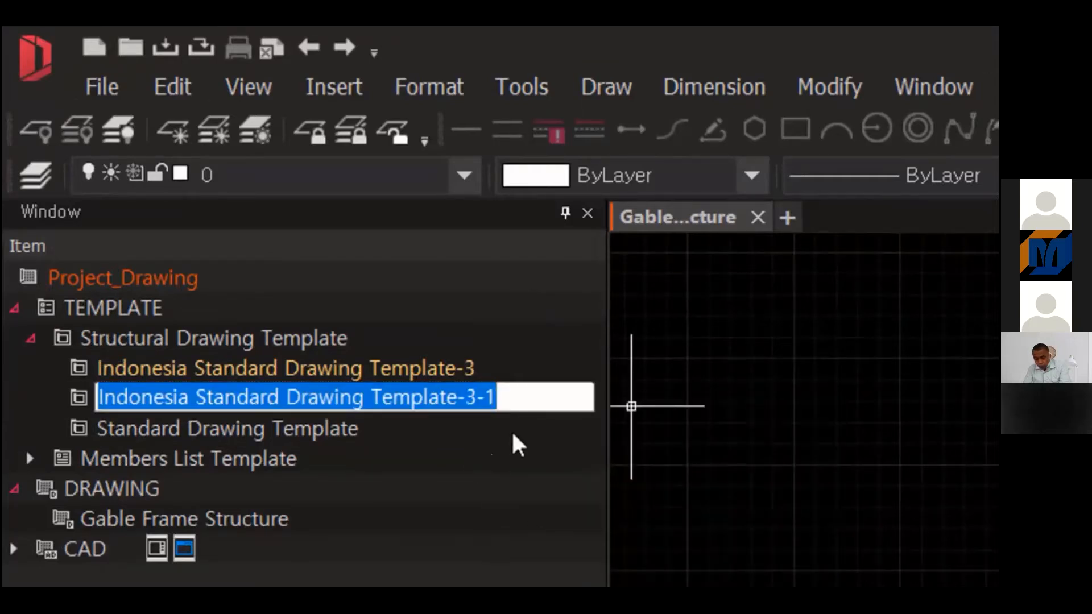
text(We)
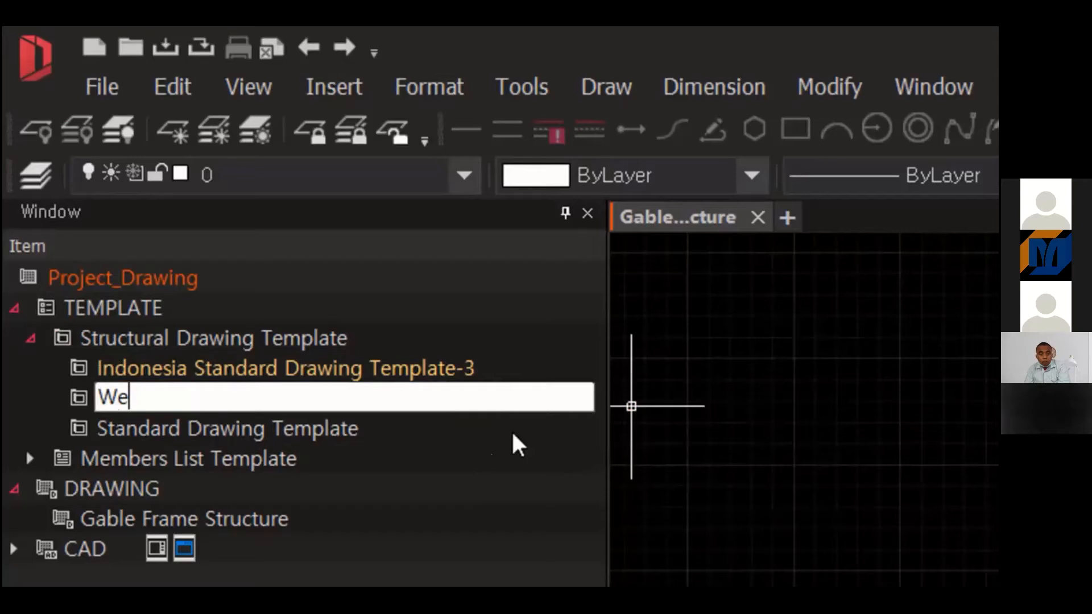
text(binar Template)
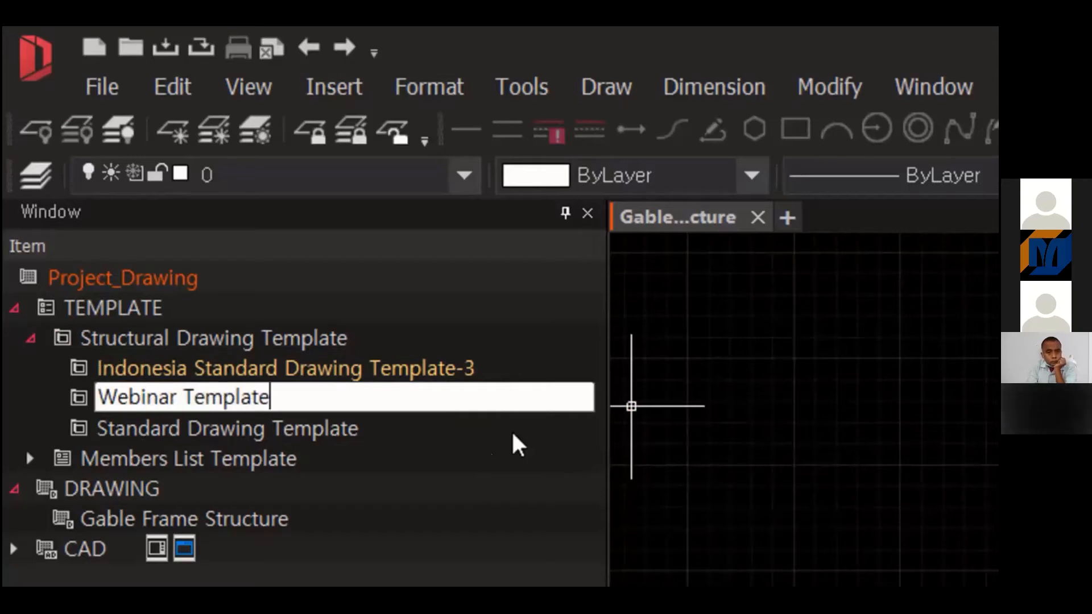
key(Return)
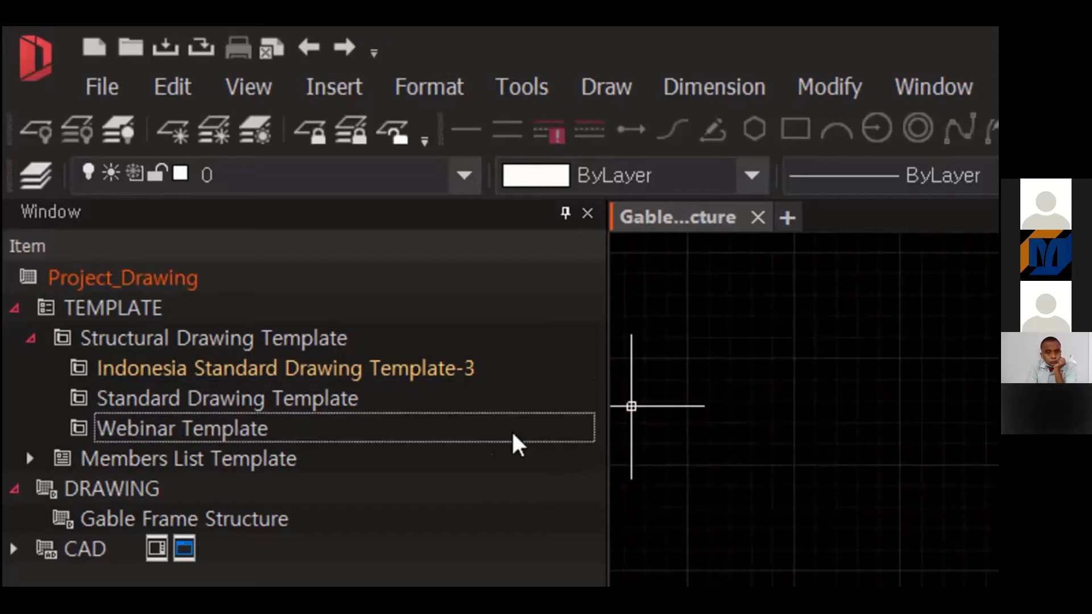
- Set the Webinar Template as the current structural drawing template
click(319, 436)
right_click(320, 437)
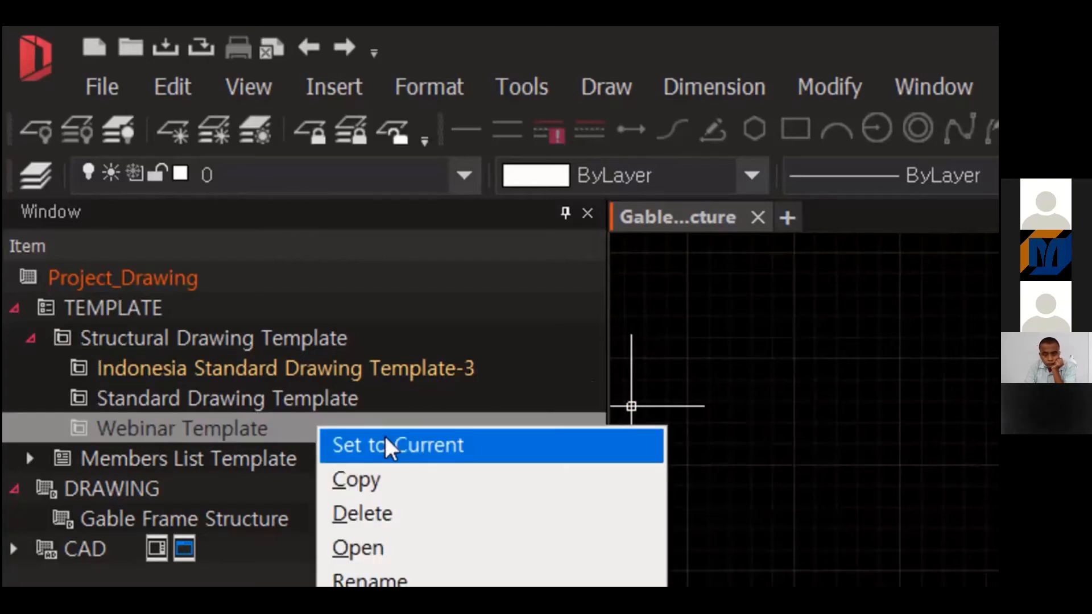
click(388, 445)
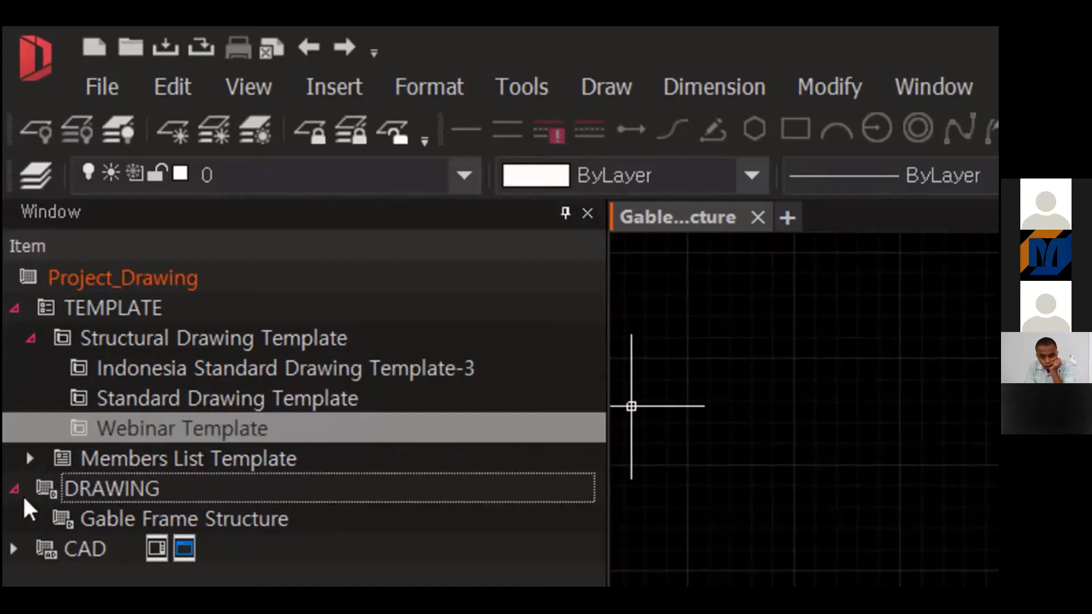
click(221, 524)
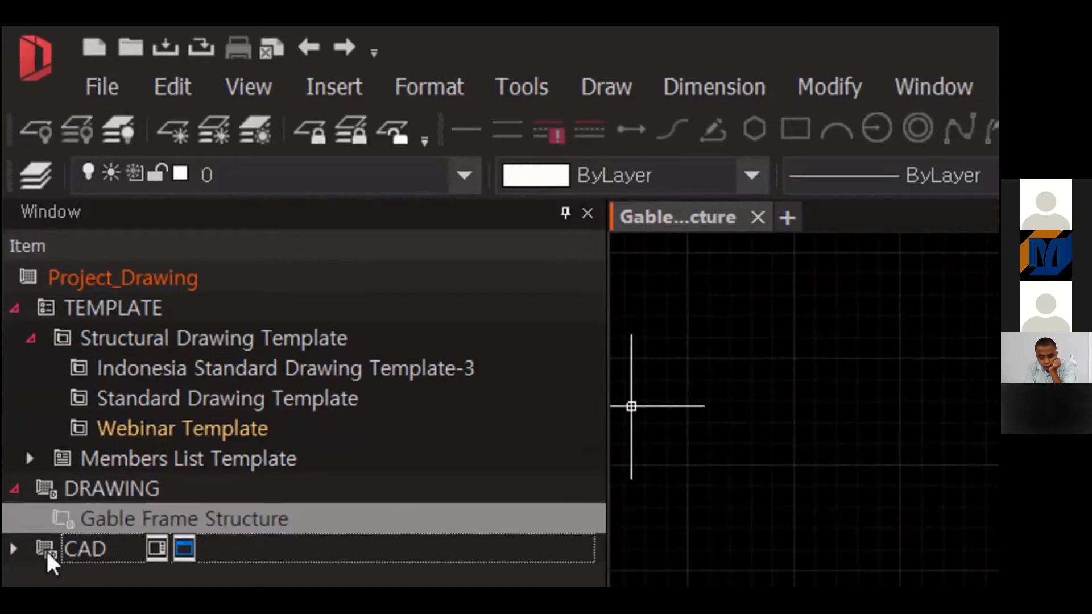
click(132, 493)
double_click(130, 493)
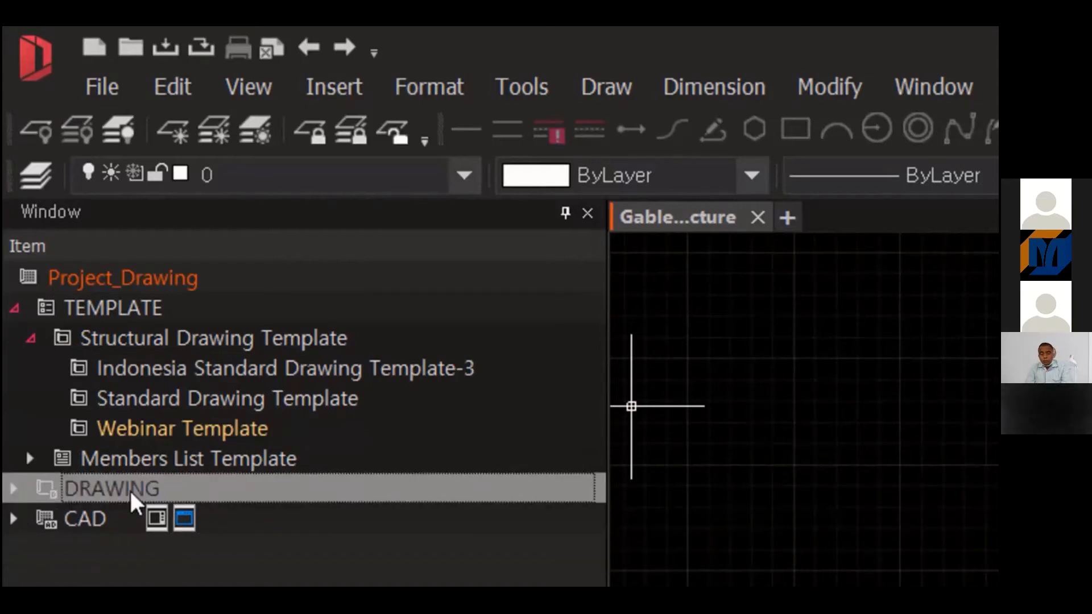
click(13, 486)
click(174, 520)
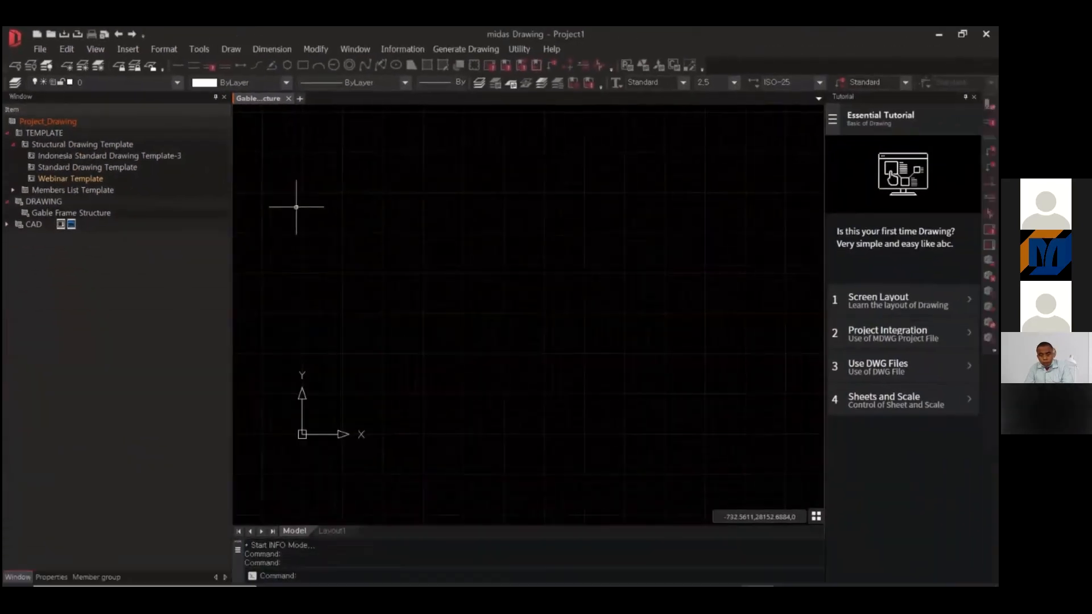
- Set up structural plan generation for Drawing Set-1 with the floor framing plans at EL.0.00, EL.4.25, EL.8.50 and EL.10.00 selected
click(477, 49)
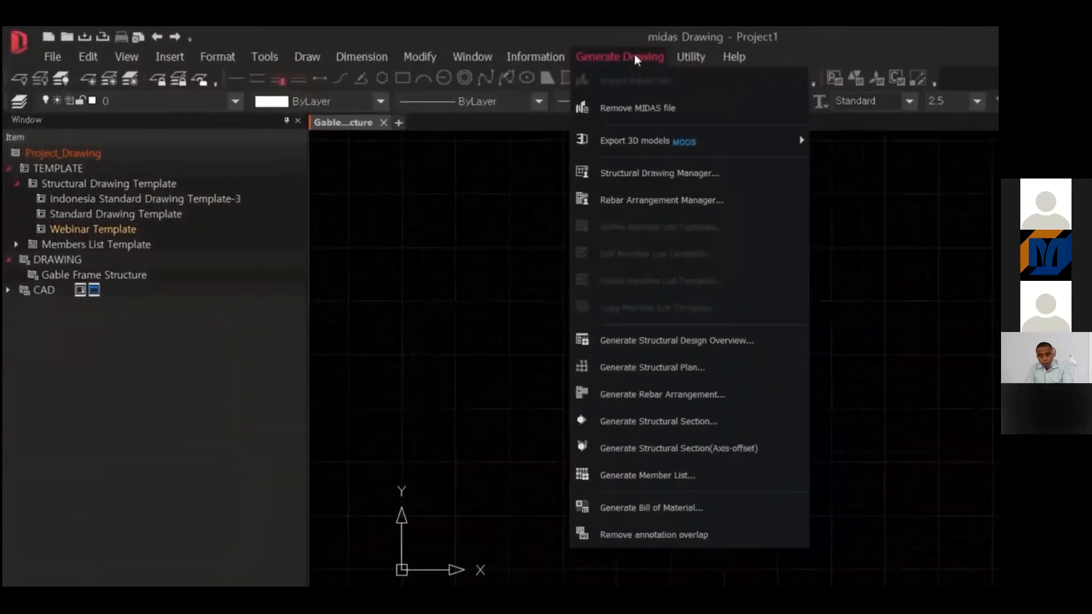
click(643, 54)
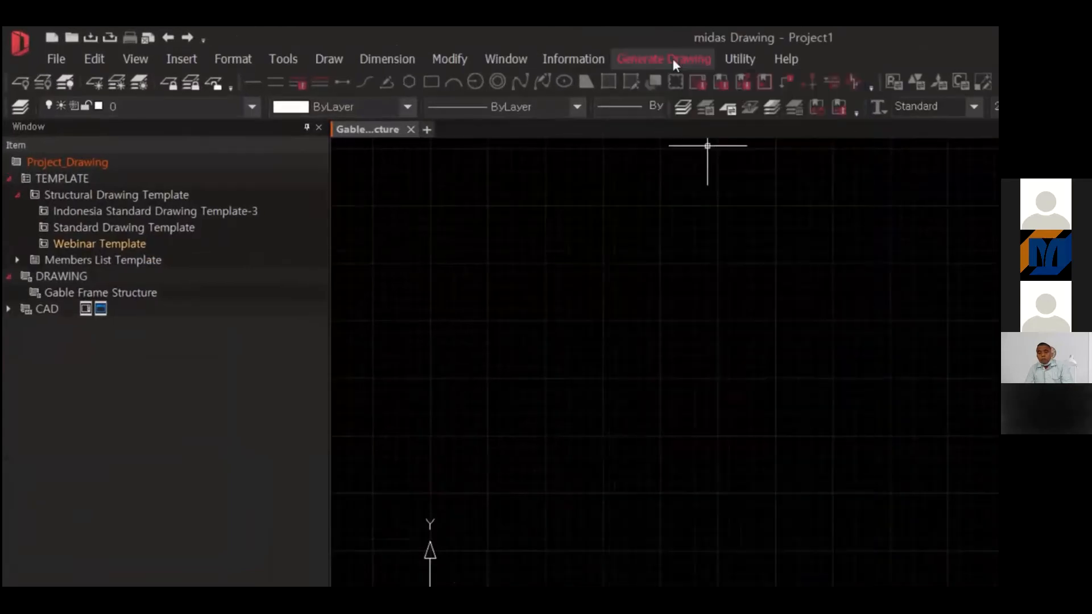
click(673, 59)
mouse_move(812, 148)
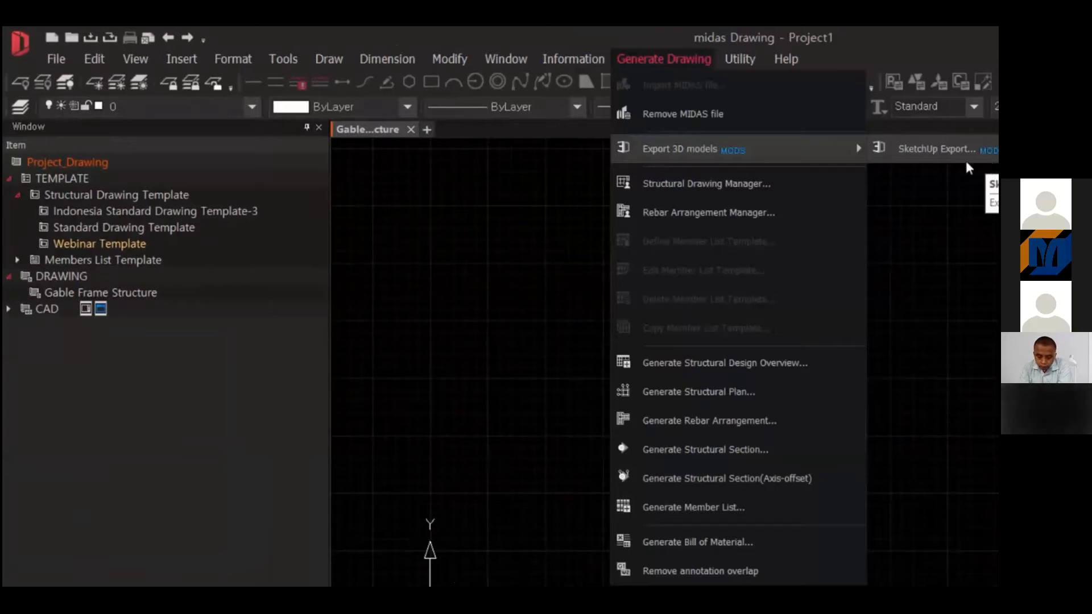
click(711, 392)
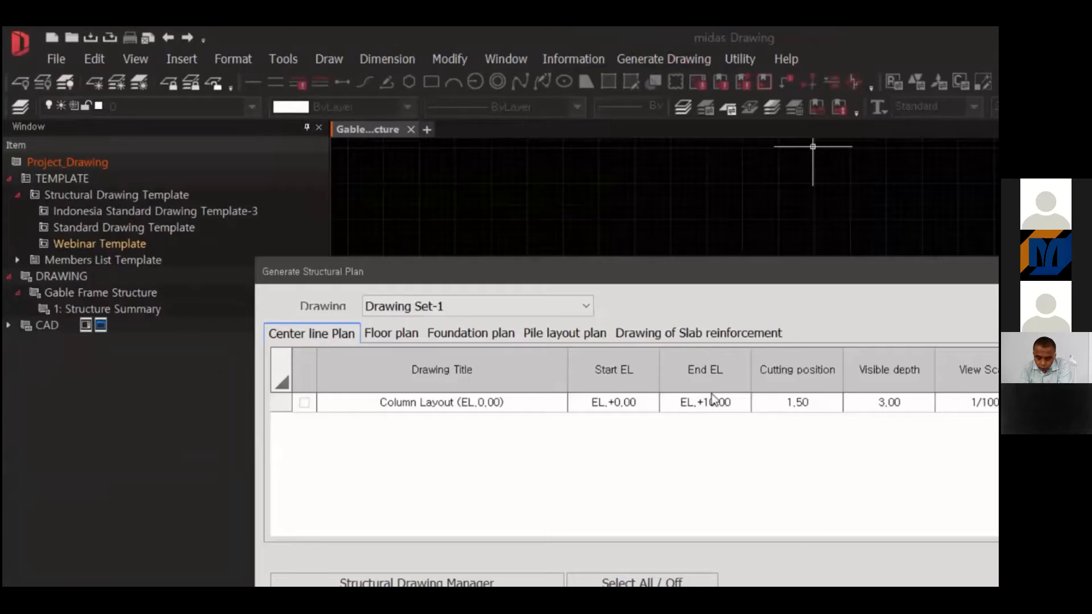
click(401, 339)
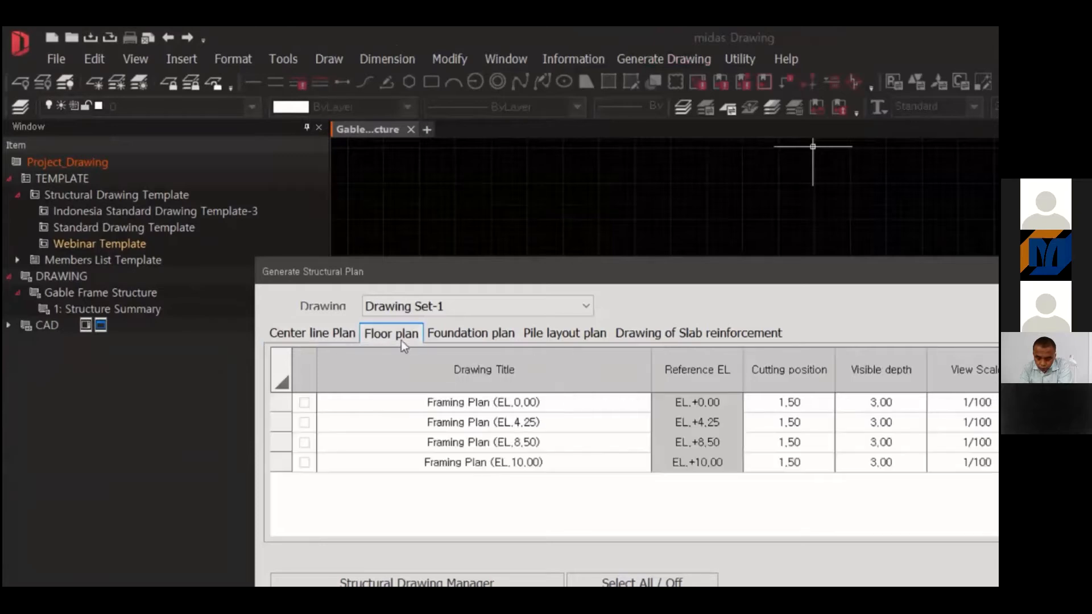
click(305, 404)
click(306, 420)
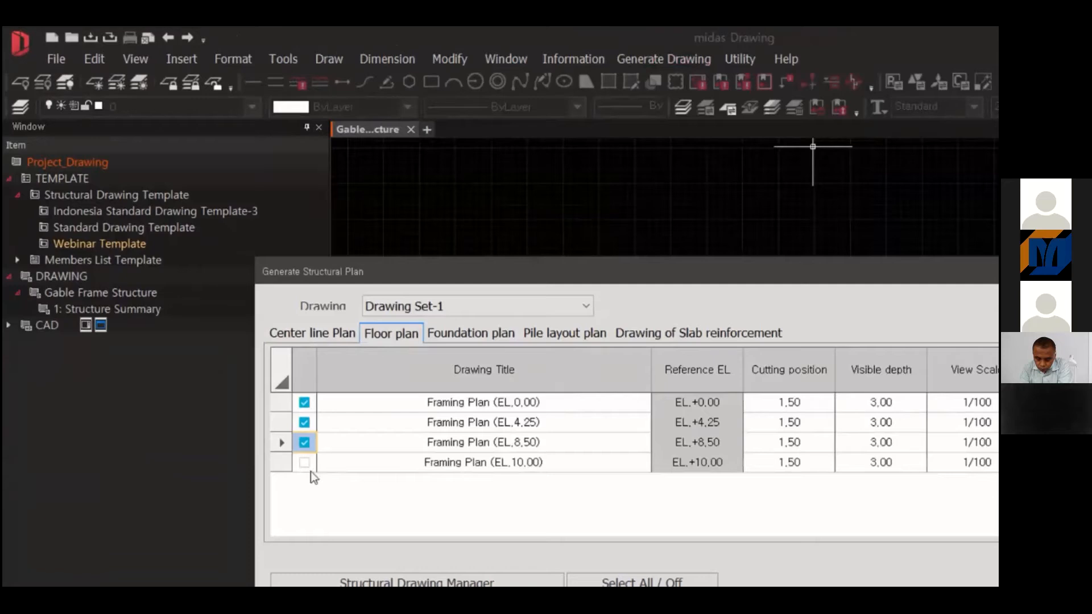
click(304, 462)
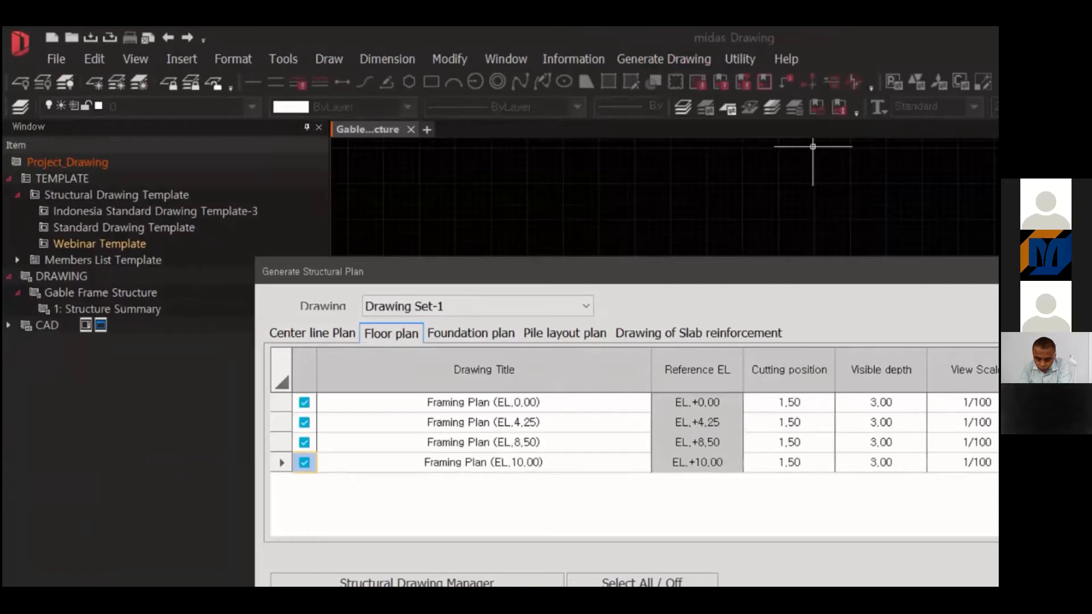
- Generate the selected framing plans and place them in a row beside the structure summary table
click(939, 526)
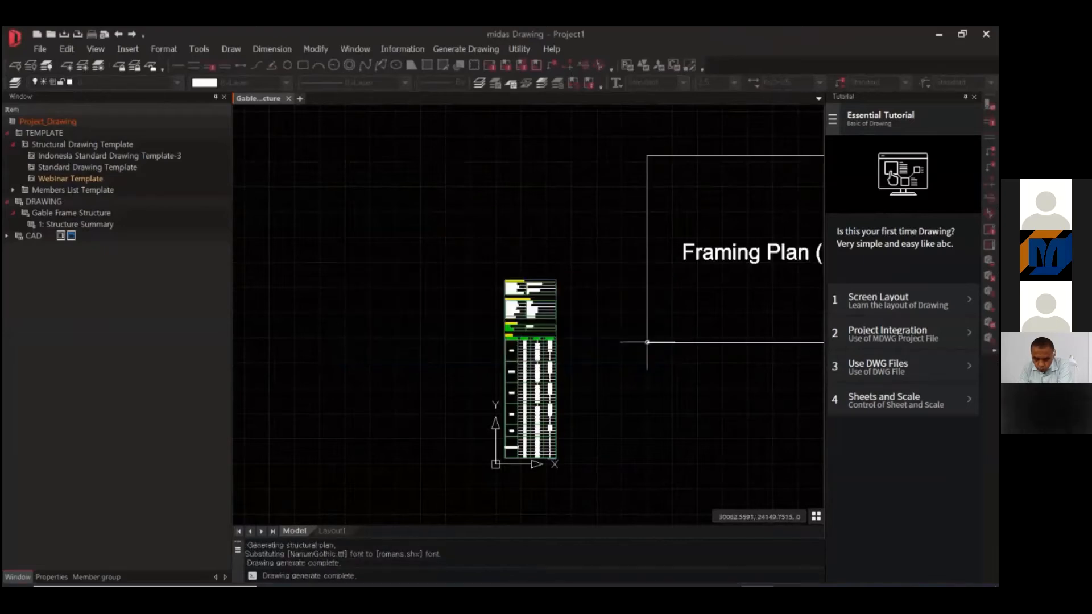
middle_drag(597, 384, 341, 319)
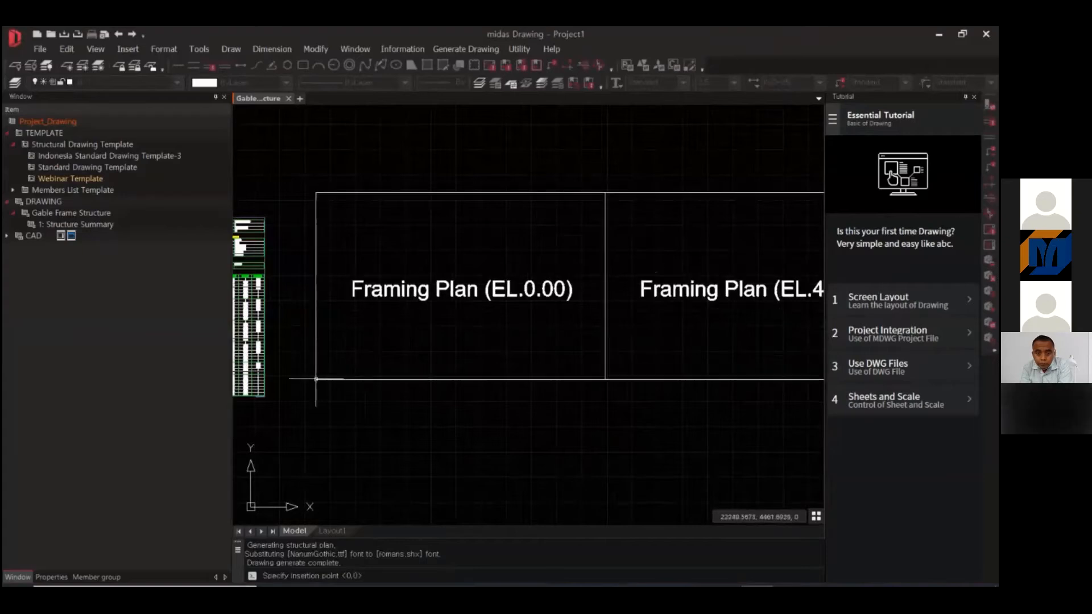
click(280, 400)
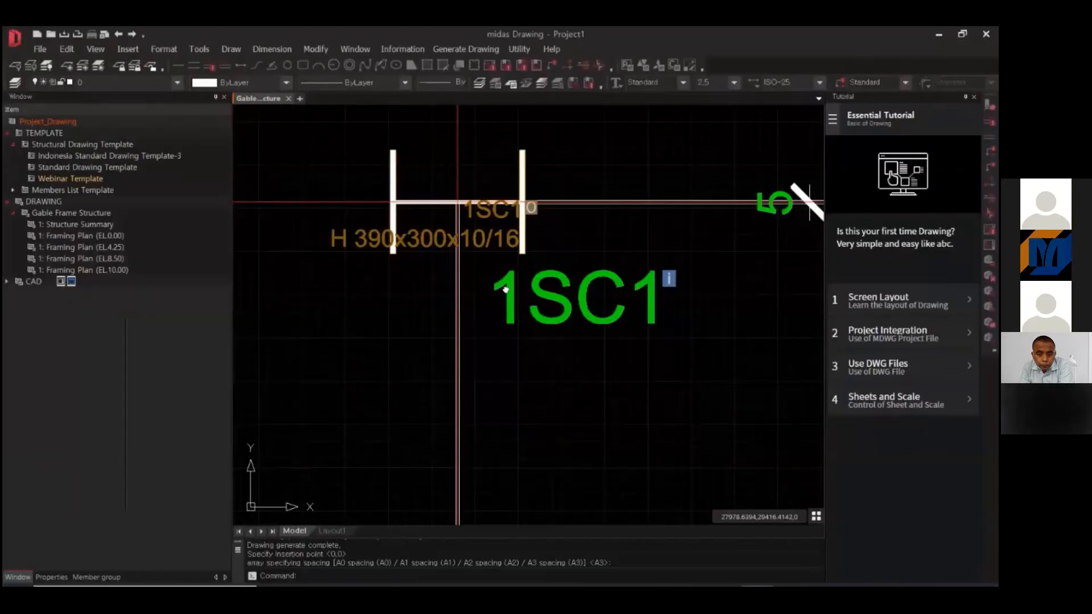
- Examine the column symbols, member labels and grid lines on the generated framing plan
scroll(560, 282, down, 2)
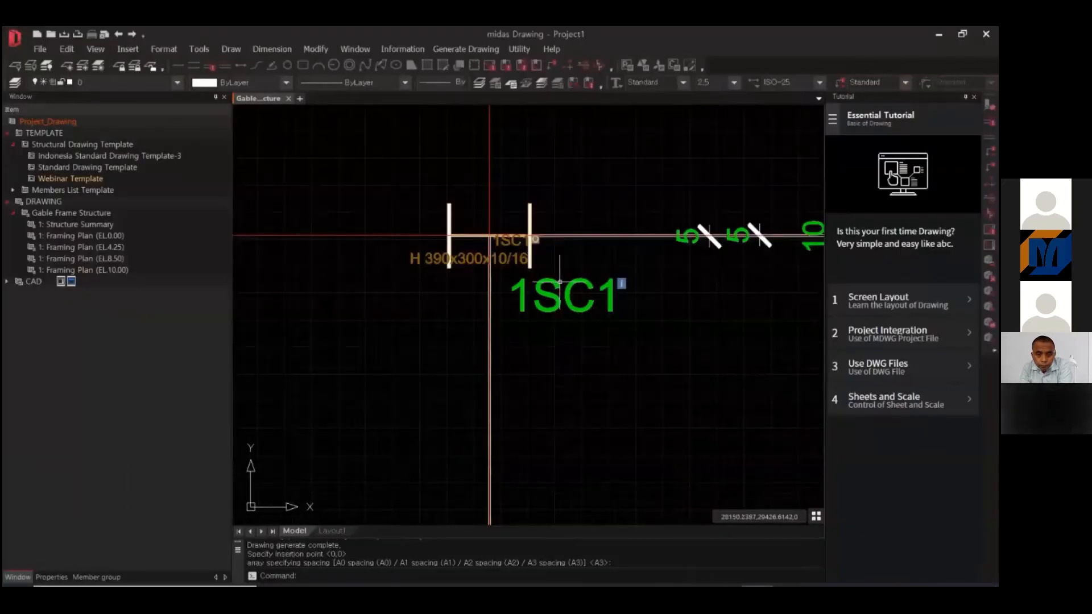
scroll(561, 282, down, 3)
mouse_move(609, 237)
middle_down()
mouse_move(529, 234)
mouse_move(440, 323)
middle_up()
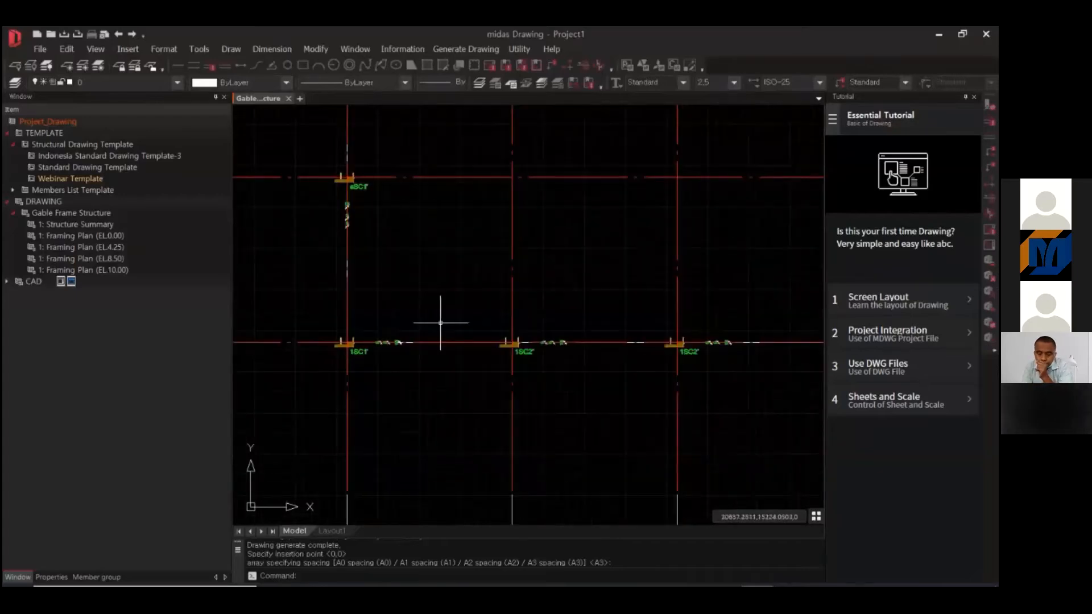
- Examine the grid bubbles, dimension lines, drawing title and member labels on the EL.0.00 framing plan
scroll(486, 359, down, 3)
mouse_move(651, 351)
middle_down()
mouse_move(548, 195)
mouse_move(617, 180)
middle_up()
mouse_move(459, 350)
middle_down()
mouse_move(550, 469)
mouse_move(586, 308)
mouse_move(538, 315)
middle_up()
scroll(583, 308, up, 4)
scroll(676, 288, down, 3)
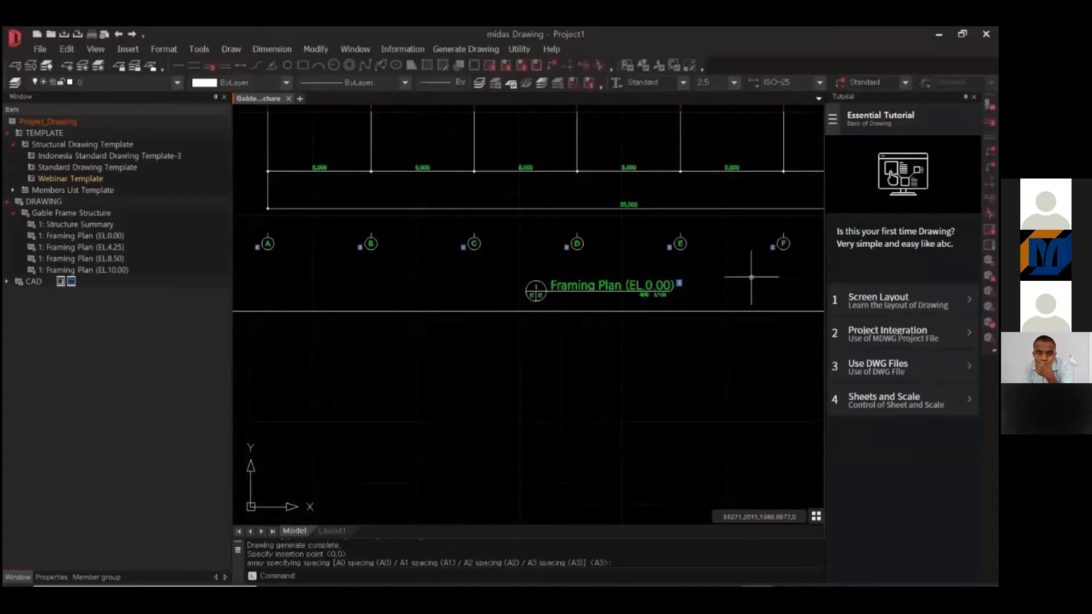
scroll(752, 277, down, 2)
middle_drag(759, 273, 593, 346)
middle_drag(803, 124, 620, 471)
scroll(646, 282, up, 5)
middle_drag(701, 390, 651, 308)
scroll(687, 349, down, 2)
- Examine the beams, columns and member labels on the EL.4.25 framing plan
middle_drag(776, 364, 386, 341)
scroll(386, 341, down, 4)
middle_drag(561, 343, 485, 261)
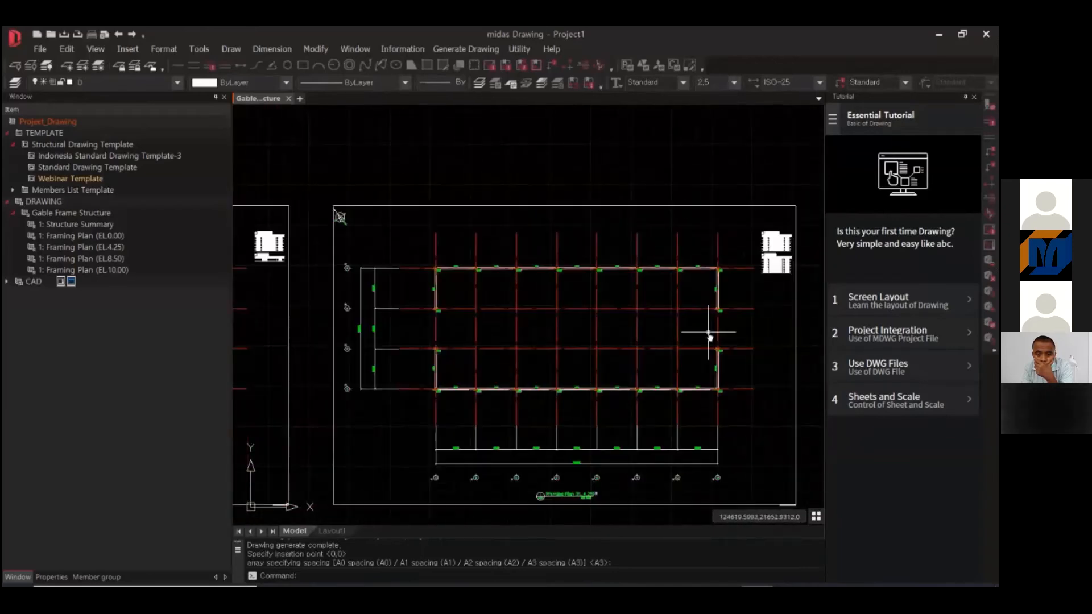
scroll(706, 342, up, 3)
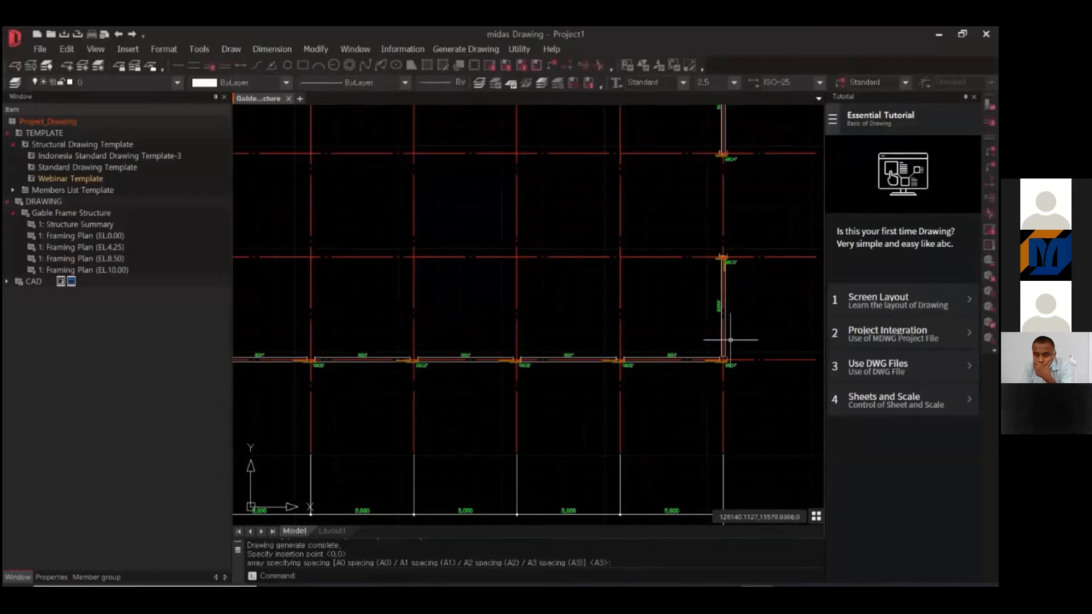
scroll(725, 335, up, 5)
scroll(727, 335, down, 3)
scroll(729, 334, down, 5)
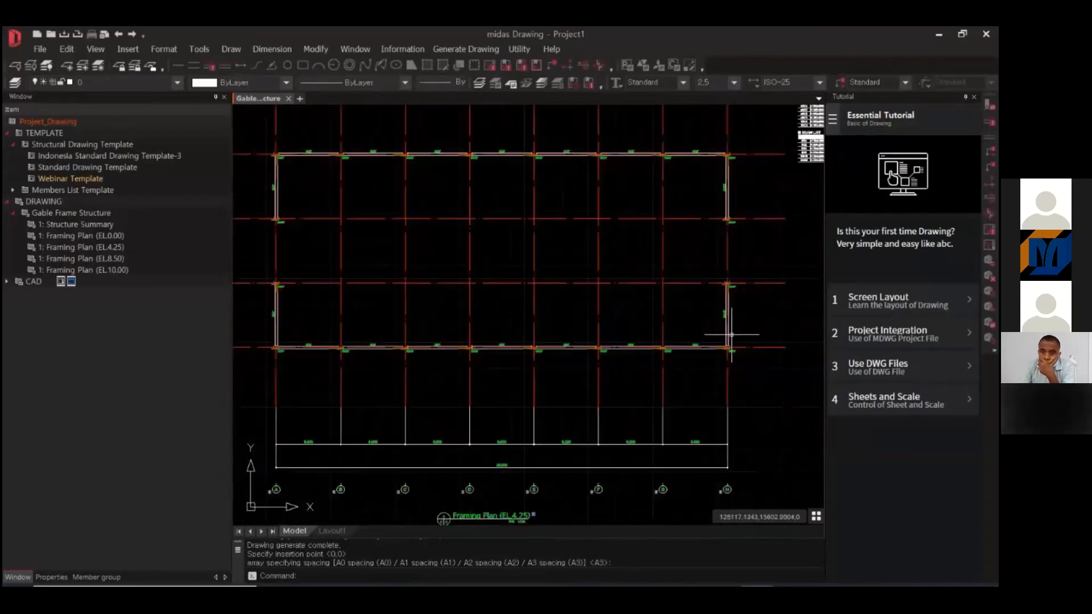
middle_drag(739, 340, 724, 309)
scroll(536, 400, down, 2)
scroll(537, 402, down, 2)
- Examine the roof beams and bracing on the EL.8.50 framing plan, along with its beam and brace lists
middle_drag(640, 396, 438, 407)
scroll(570, 371, up, 10)
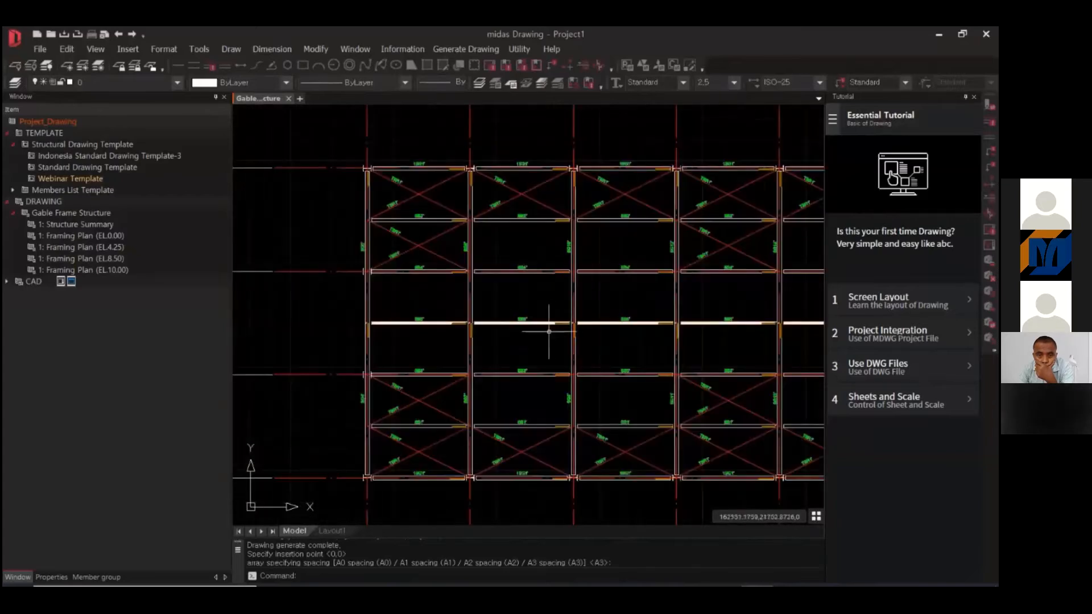
scroll(535, 330, down, 4)
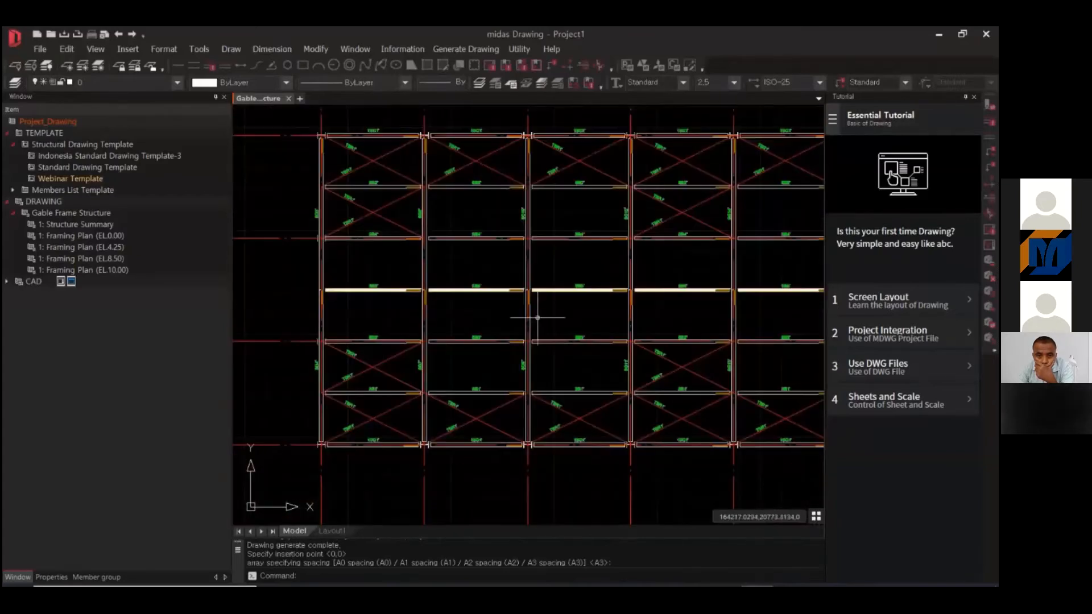
middle_drag(636, 375, 489, 334)
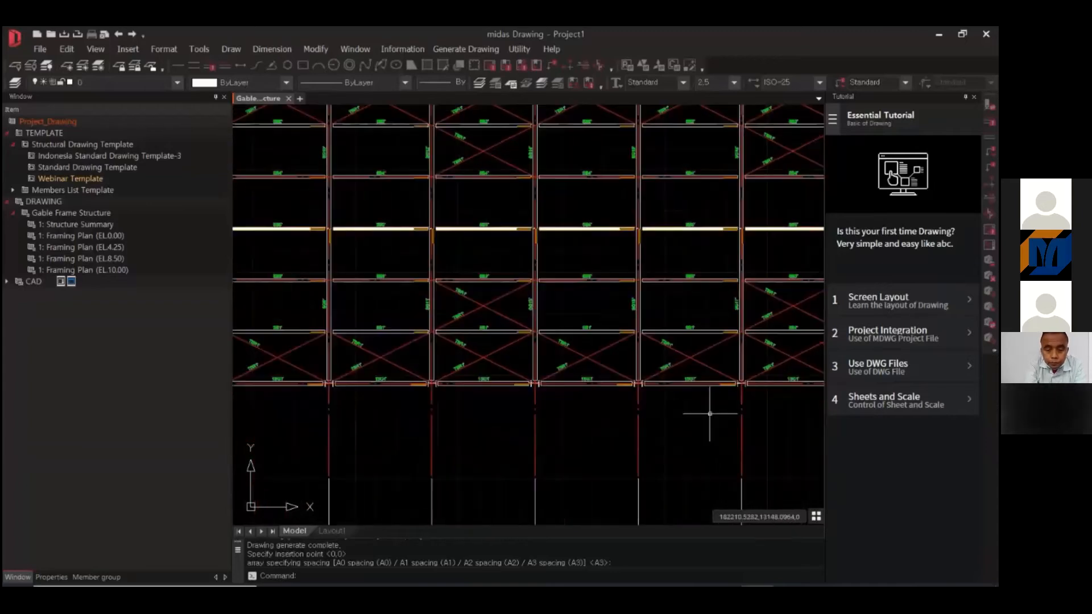
scroll(710, 413, down, 2)
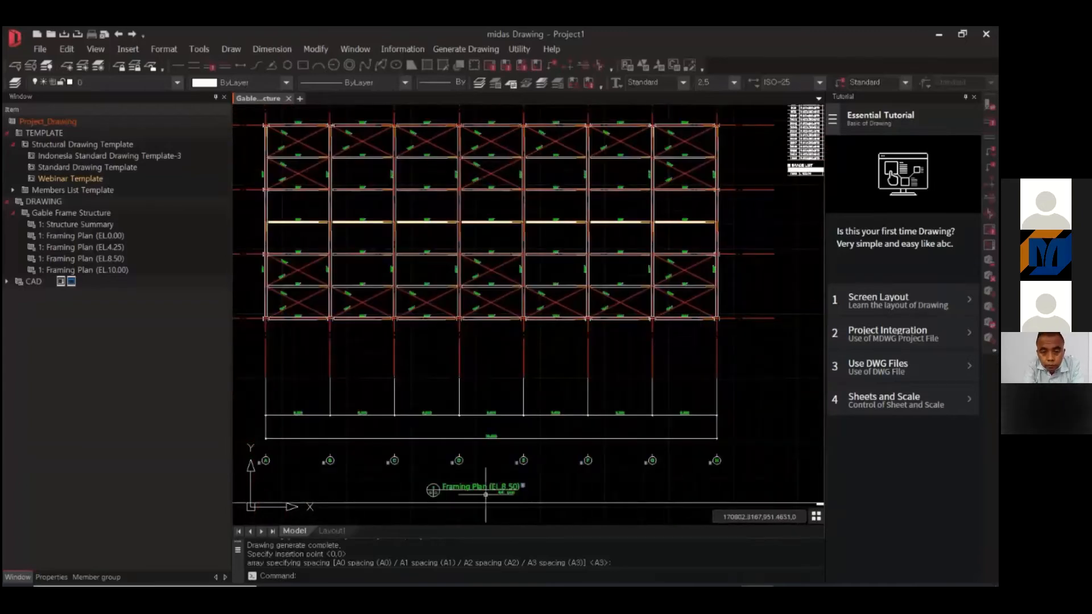
middle_drag(809, 111, 729, 248)
scroll(734, 238, up, 3)
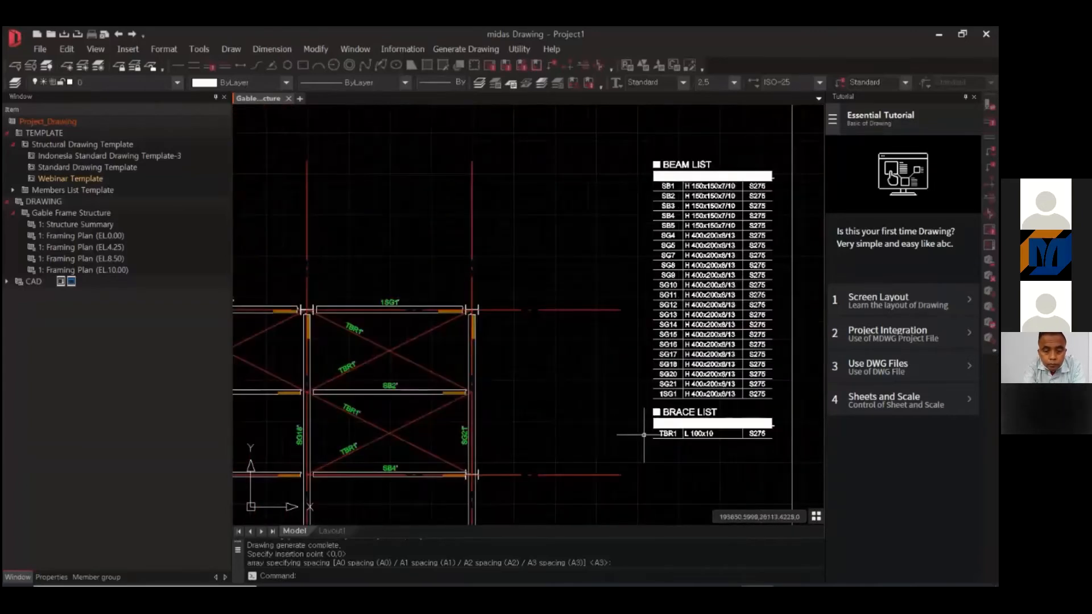
scroll(738, 445, down, 2)
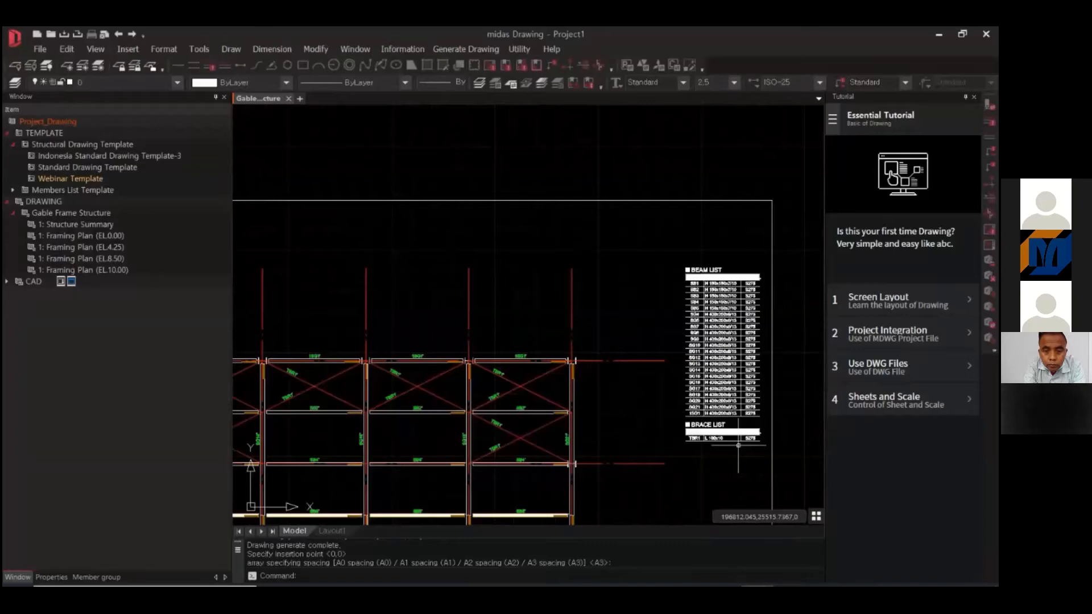
- Examine the beam and brace layout on the EL.10.00 framing plan and review the row of generated plans
scroll(739, 445, down, 5)
scroll(557, 364, up, 4)
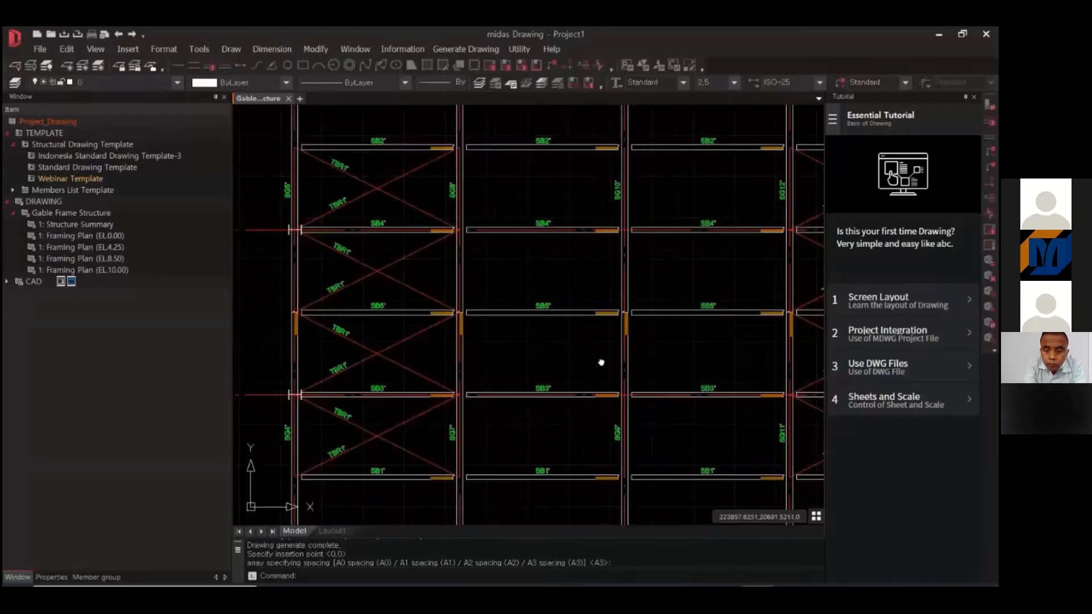
scroll(602, 363, down, 4)
middle_drag(618, 383, 549, 313)
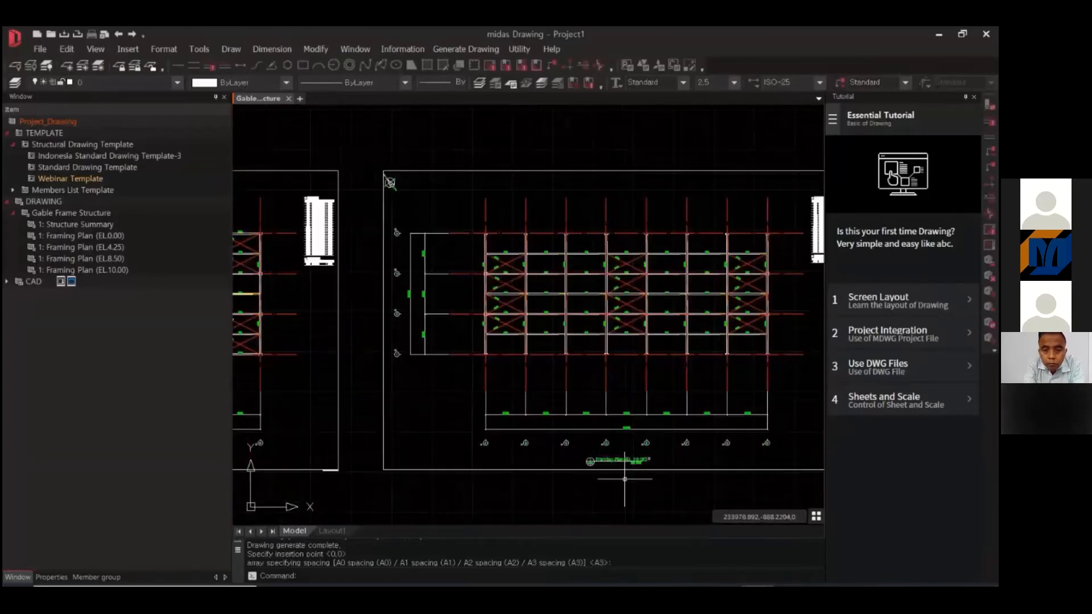
scroll(624, 479, up, 4)
scroll(742, 424, down, 4)
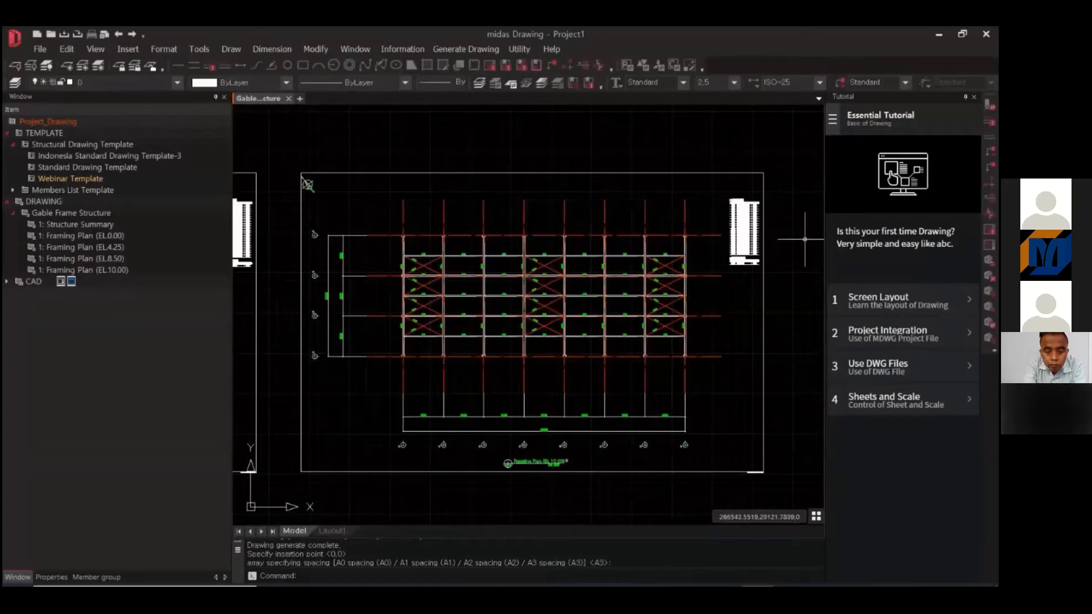
scroll(756, 216, up, 4)
scroll(743, 241, down, 5)
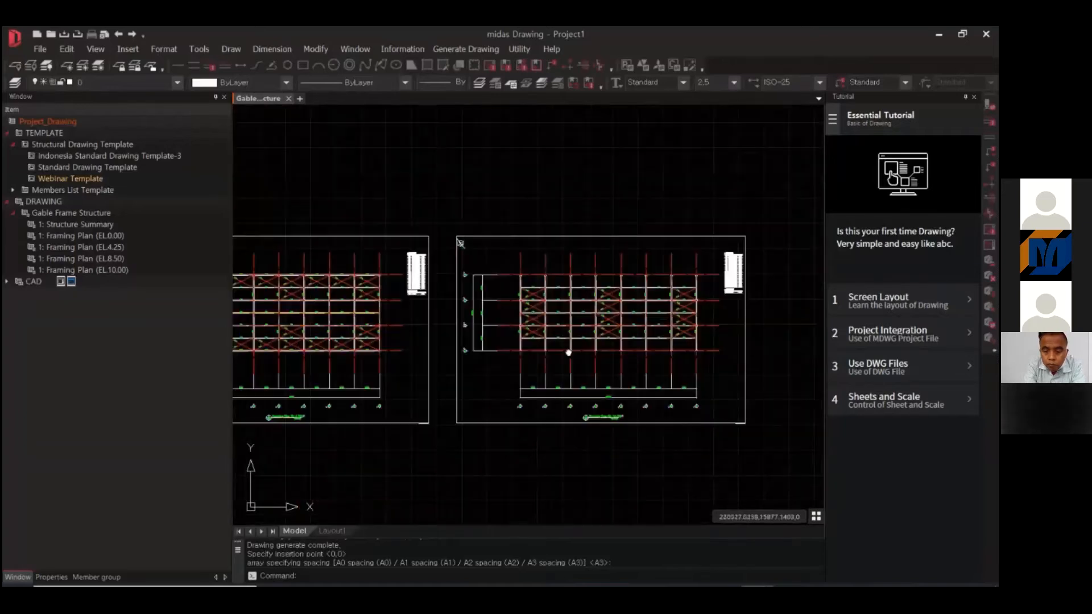
middle_drag(568, 353, 639, 360)
scroll(569, 227, down, 2)
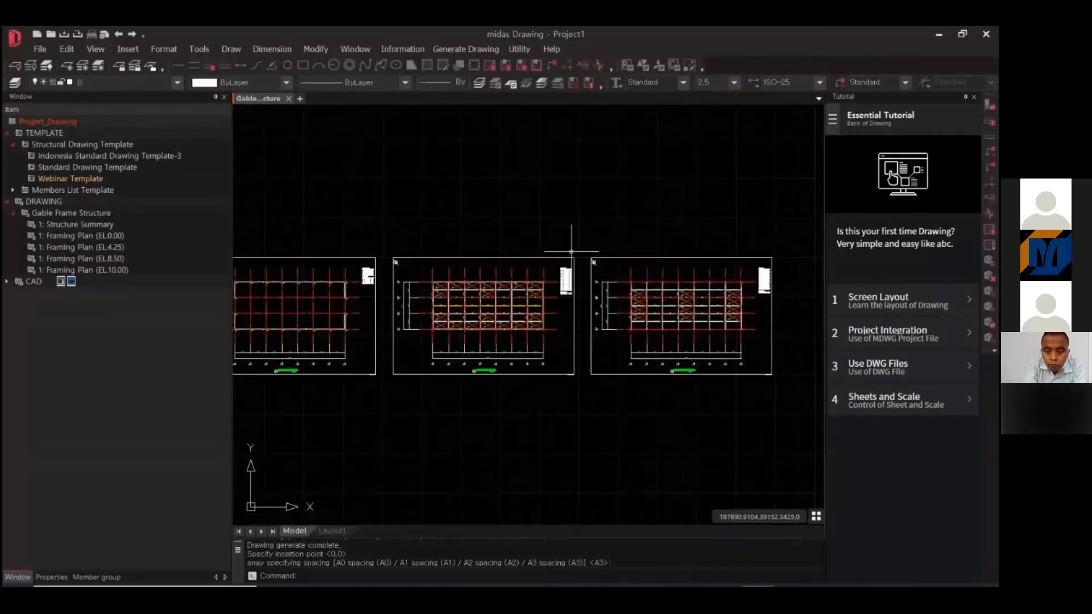
middle_drag(542, 260, 546, 260)
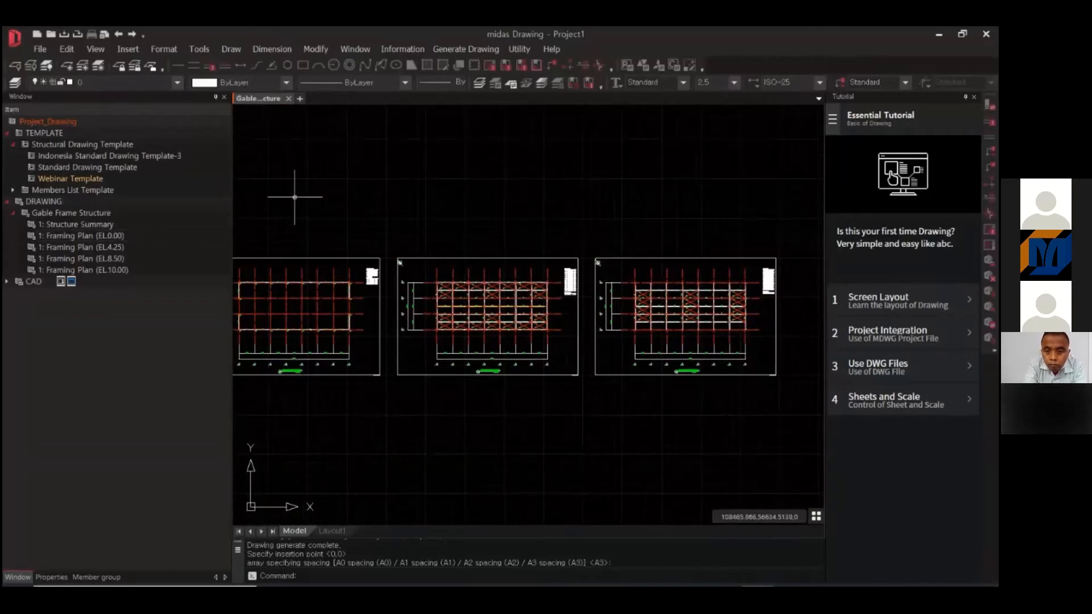
- Generate an axis-offset structural section from the lowest horizontal grid line of the EL.10.00 framing plan and place it beside the plans
click(465, 49)
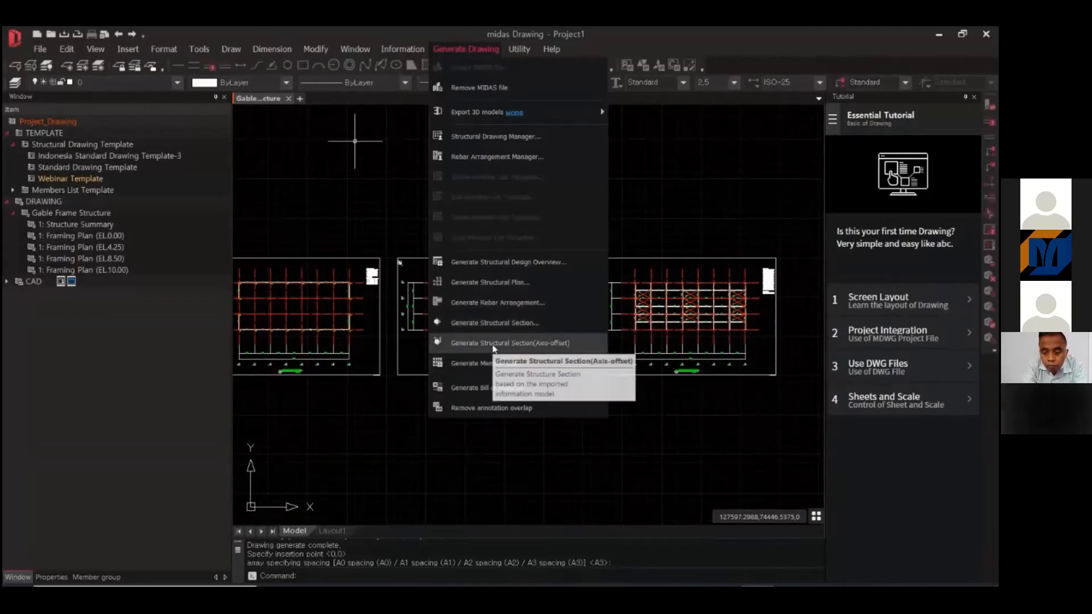
click(554, 343)
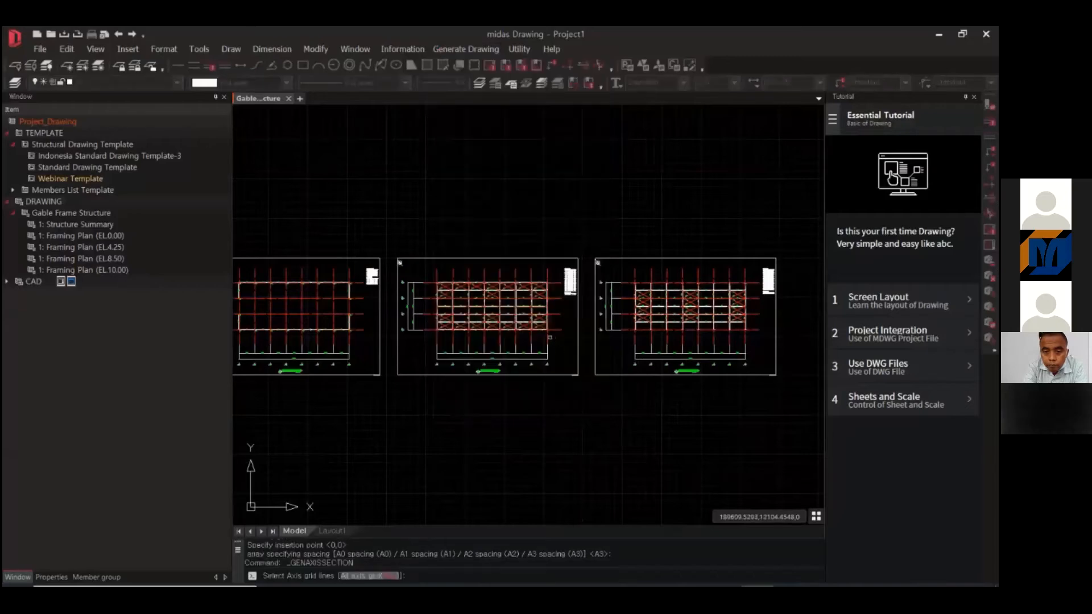
scroll(467, 330, up, 5)
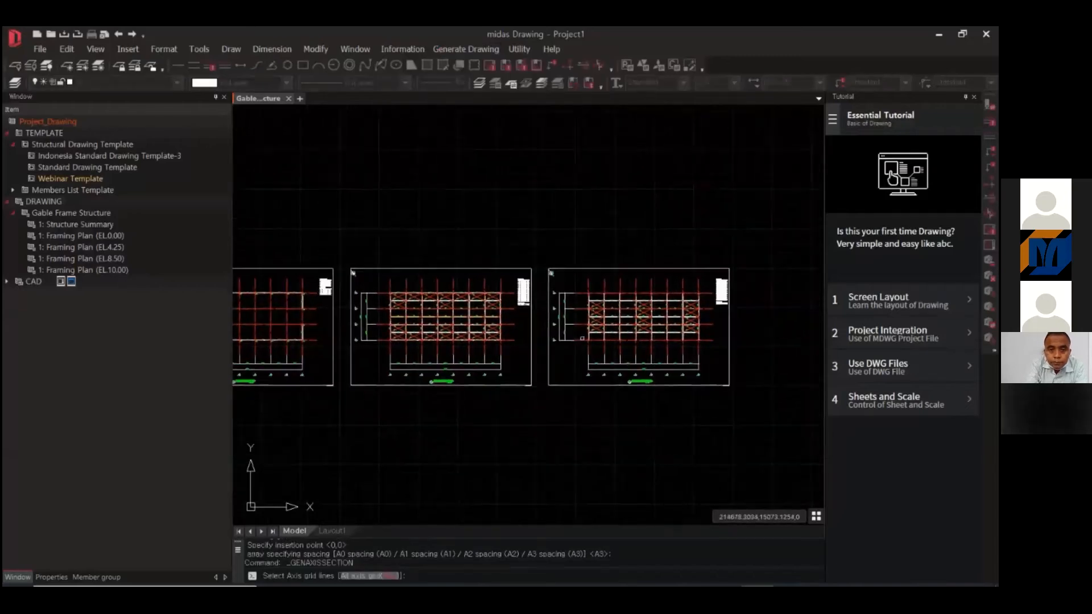
click(582, 340)
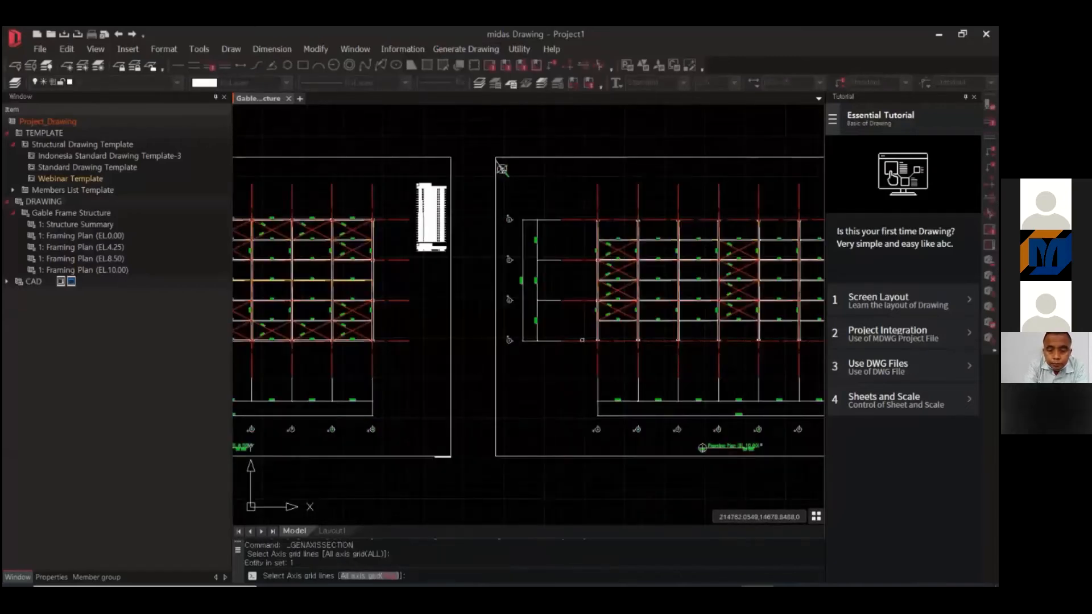
key(Return)
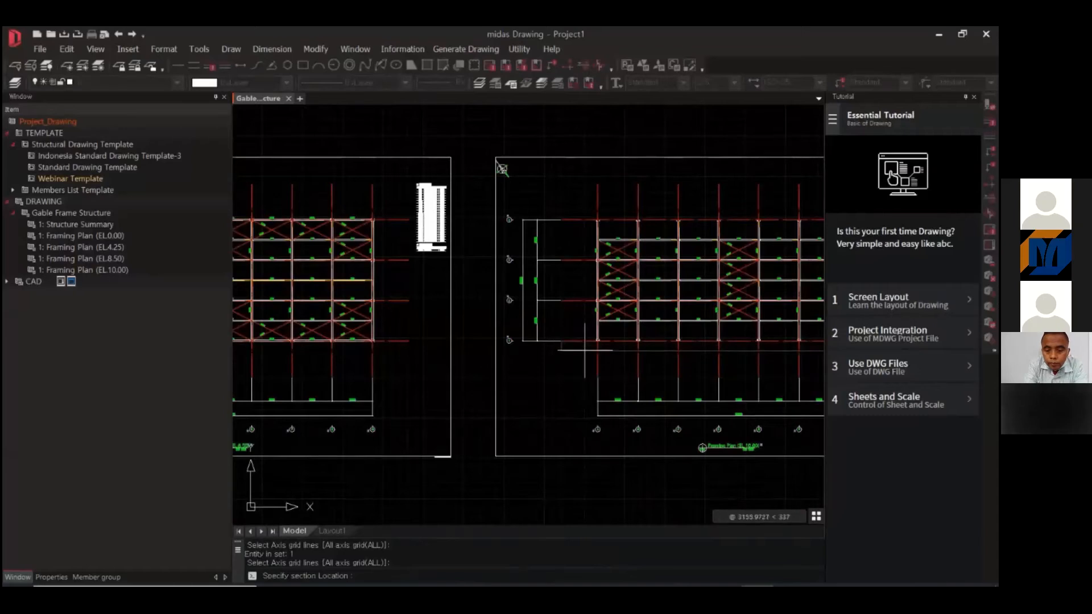
click(569, 349)
click(578, 336)
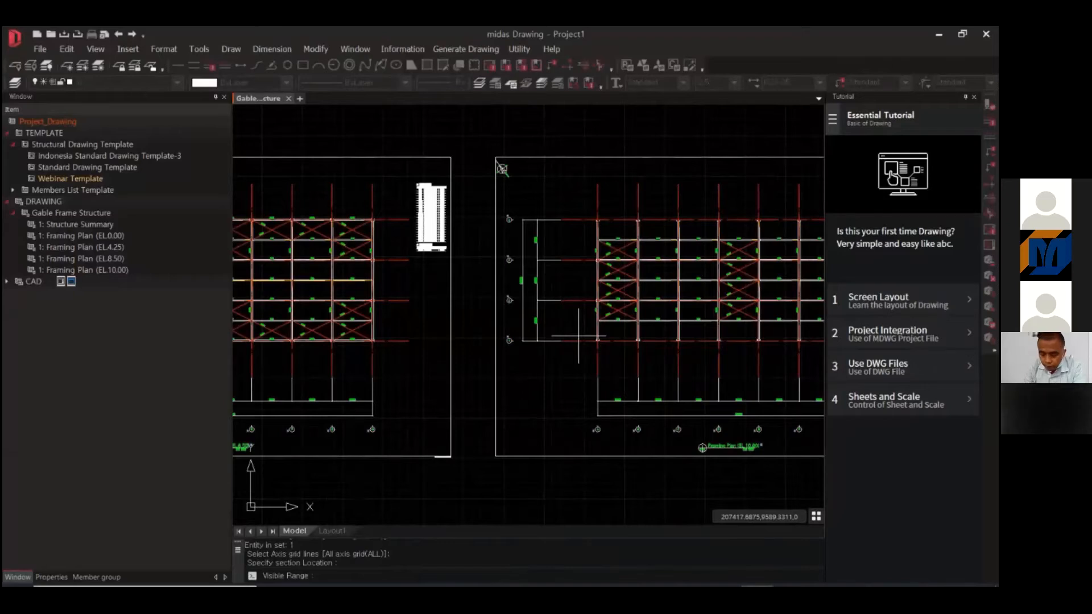
key(Return)
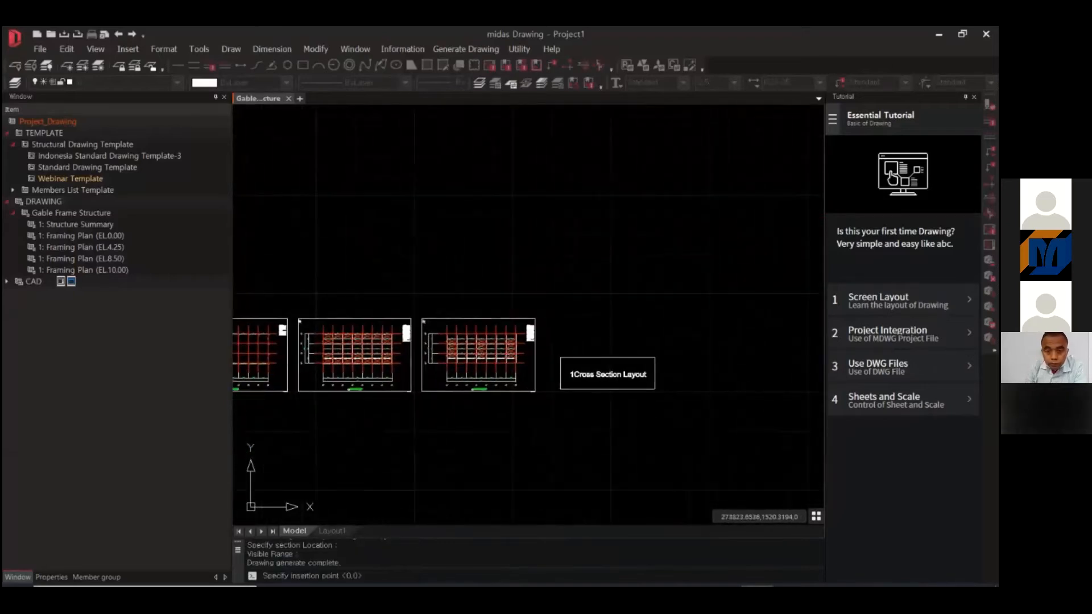
click(608, 374)
- Examine the member labels, level marks and bay dimensions on the generated cross section layout
scroll(432, 336, up, 5)
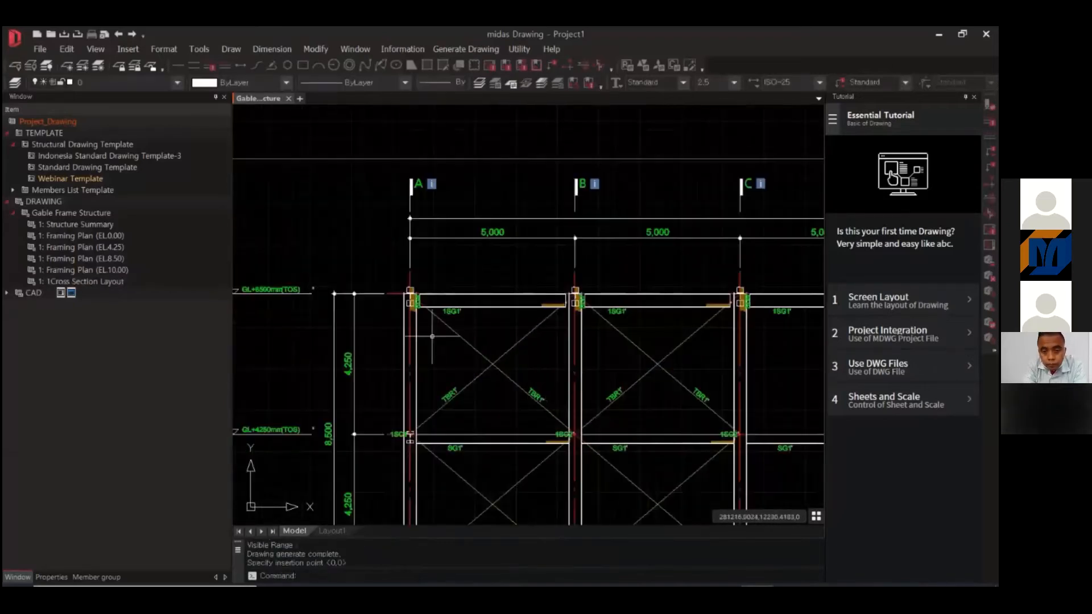
scroll(432, 336, up, 6)
middle_drag(563, 351, 452, 351)
scroll(473, 350, down, 2)
middle_drag(640, 341, 575, 329)
scroll(575, 329, down, 4)
middle_drag(647, 343, 495, 342)
- Inspect the beam-to-column joint at the SG9 girder in the cross section, including its section size labels and centre line
scroll(502, 317, up, 4)
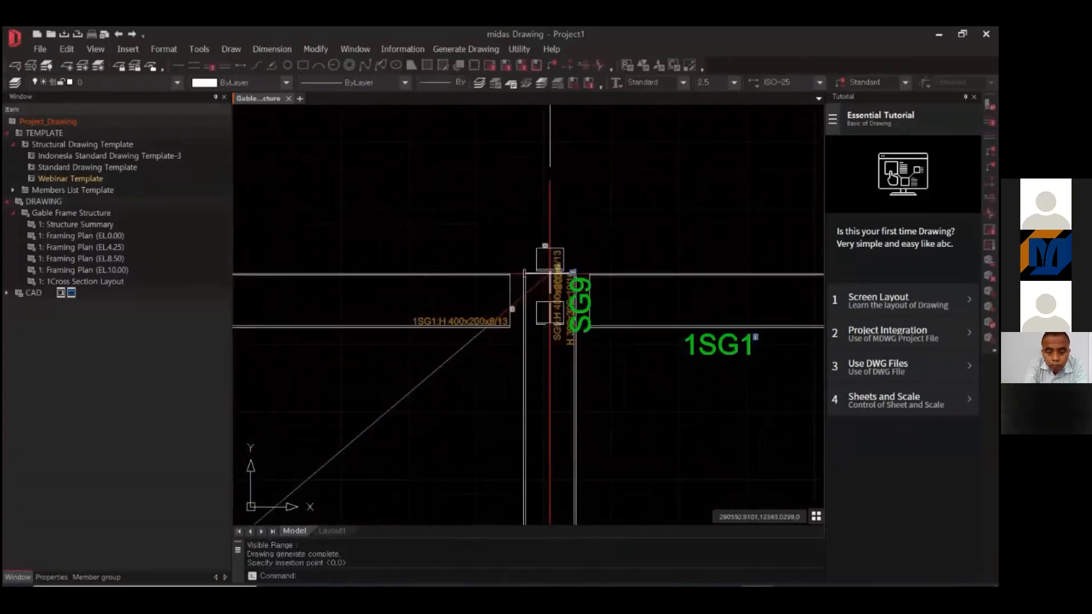
scroll(558, 283, up, 4)
drag(579, 166, 524, 141)
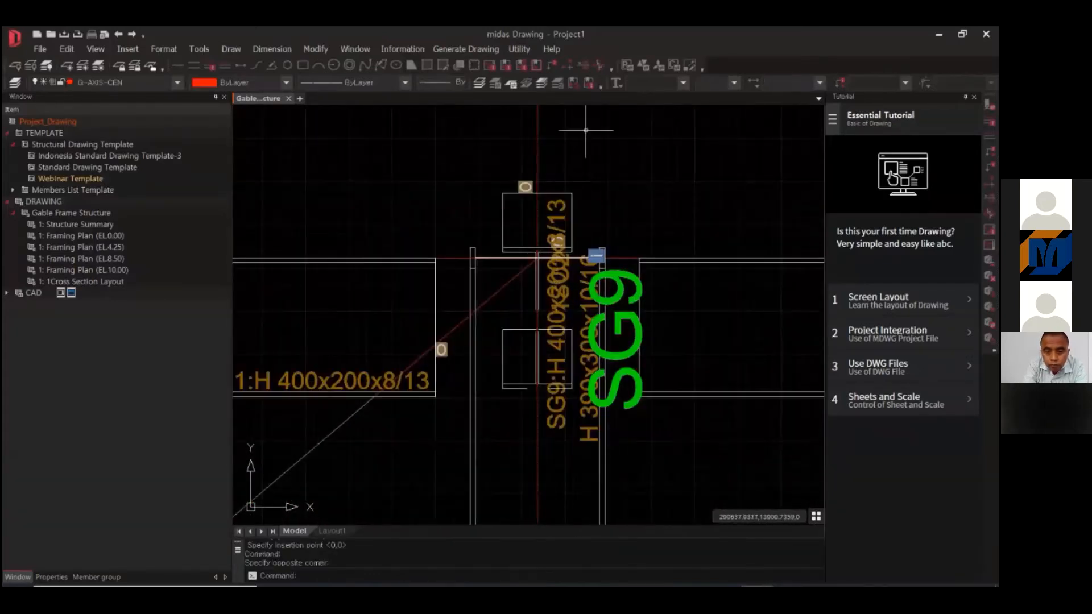
scroll(537, 224, down, 6)
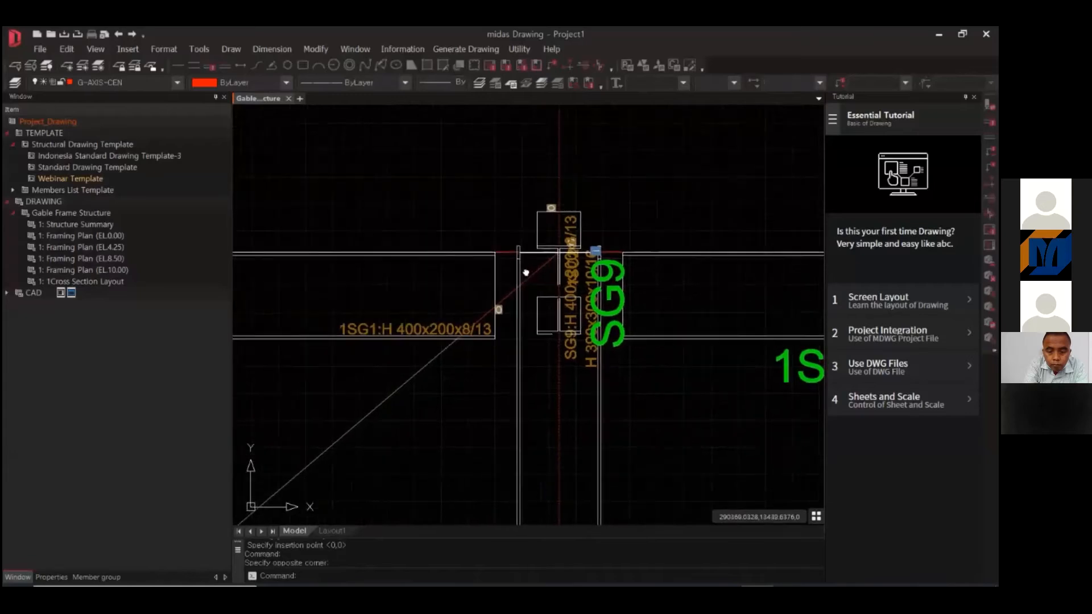
scroll(522, 268, up, 5)
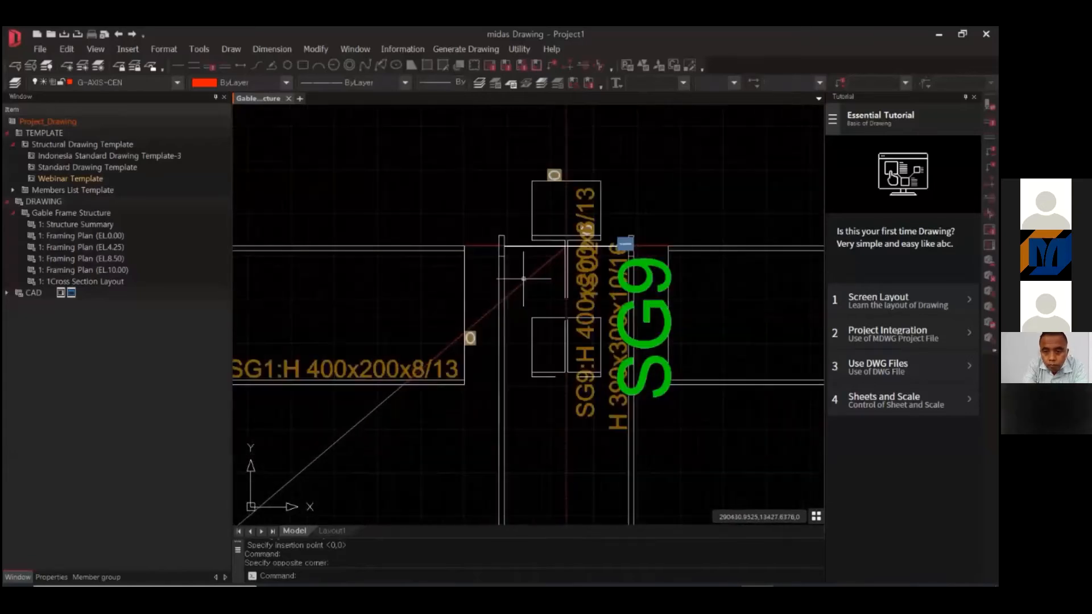
scroll(520, 236, down, 4)
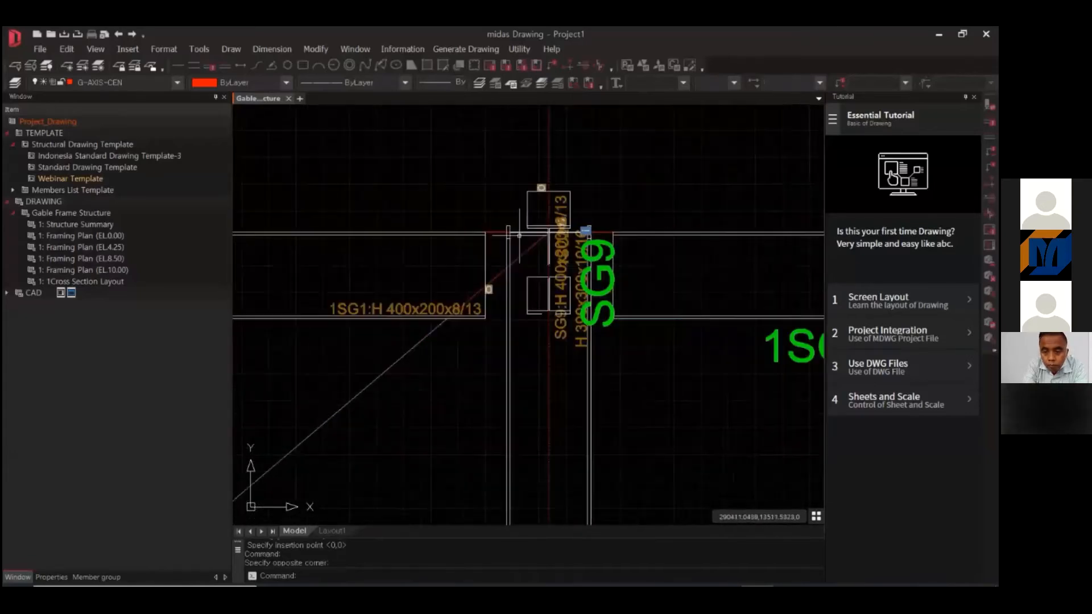
scroll(545, 330, down, 4)
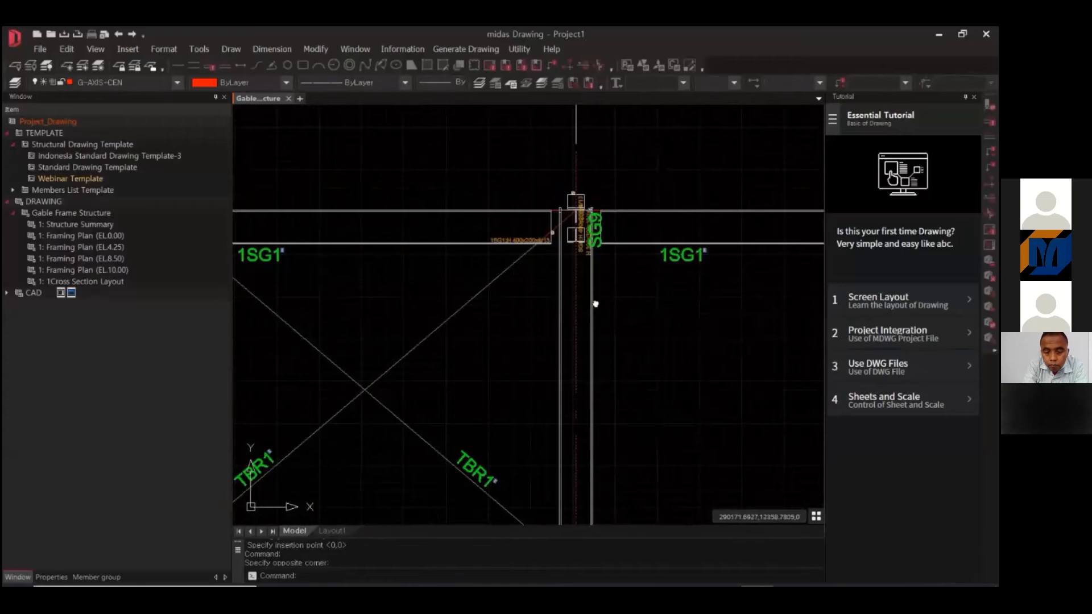
scroll(558, 319, down, 3)
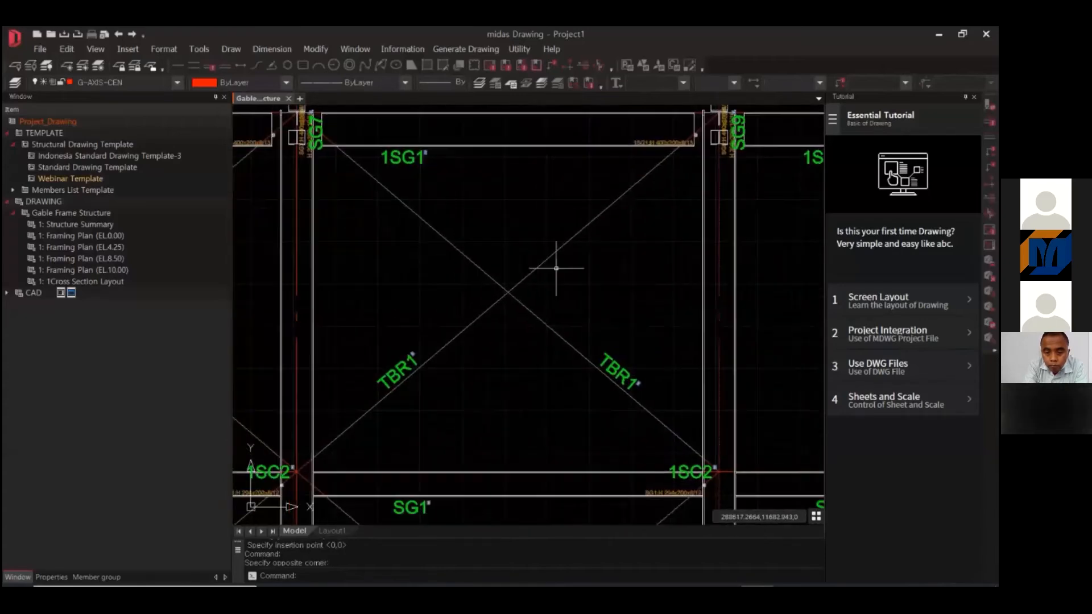
- Examine the TBR1 bracing bays and the column, beam and brace lists on the cross section layout
scroll(413, 176, up, 3)
middle_drag(572, 298, 462, 214)
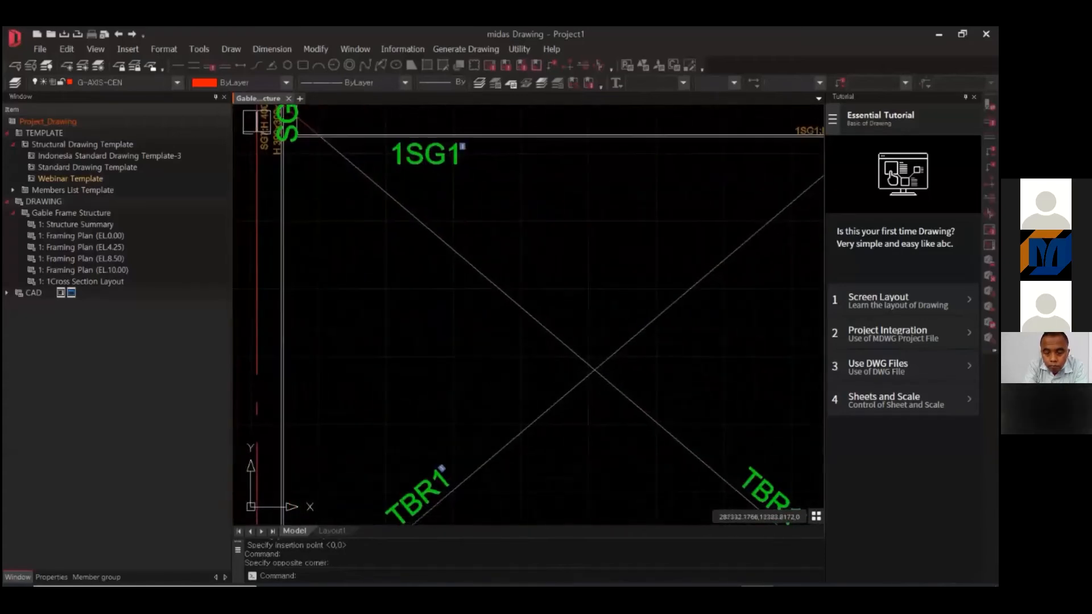
scroll(498, 234, down, 3)
middle_drag(556, 278, 296, 282)
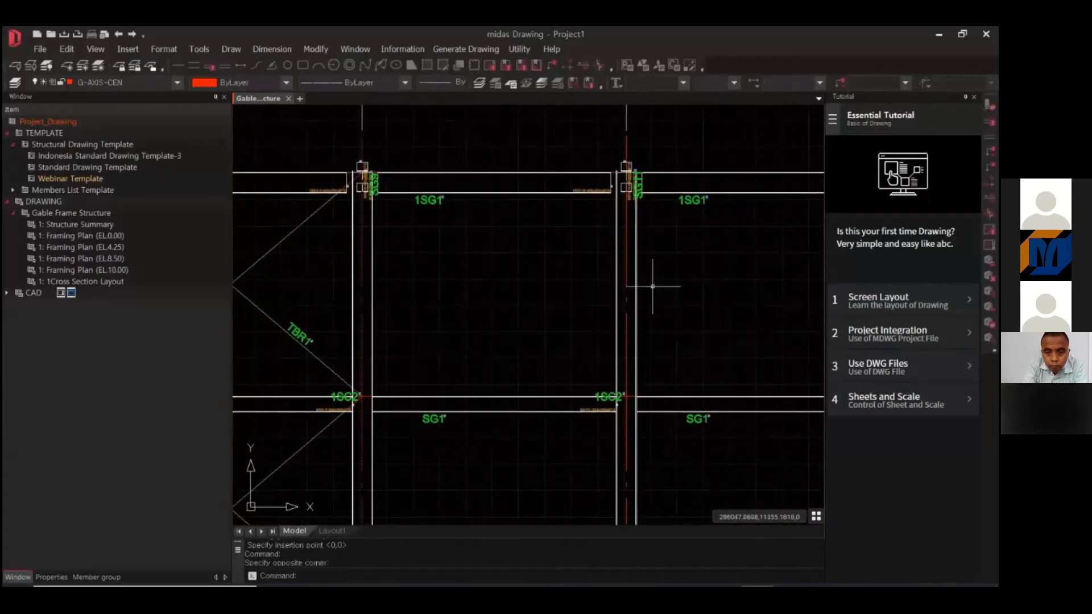
scroll(652, 286, down, 3)
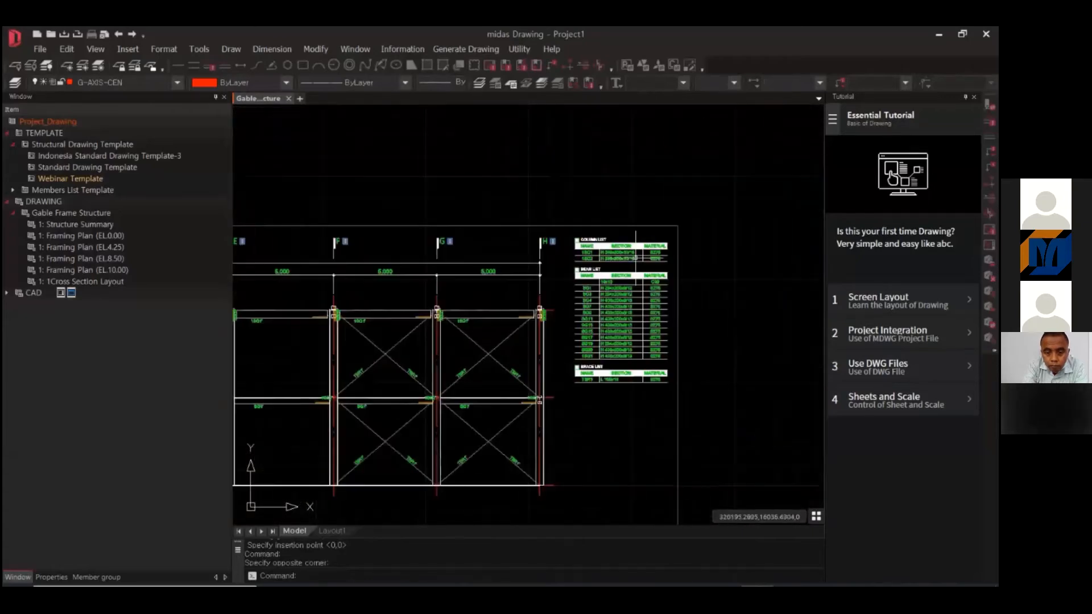
scroll(636, 257, up, 2)
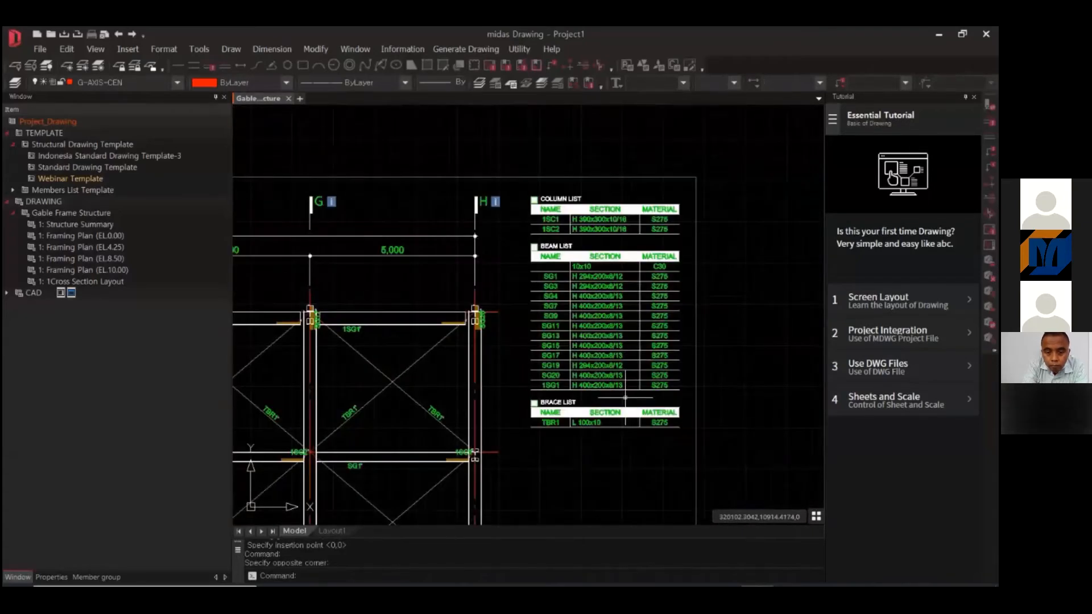
- Generate an axis section at grid line A of the EL.10.00 framing plan and place it above the 1Cross Section Layout
scroll(625, 399, down, 4)
scroll(692, 380, up, 2)
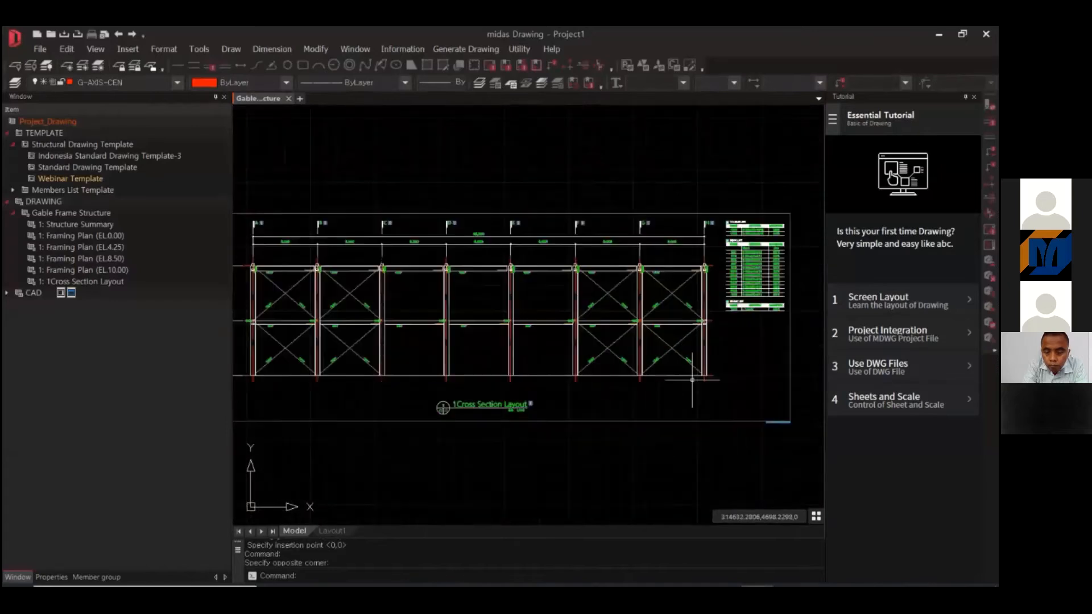
scroll(507, 387, up, 2)
scroll(582, 380, down, 4)
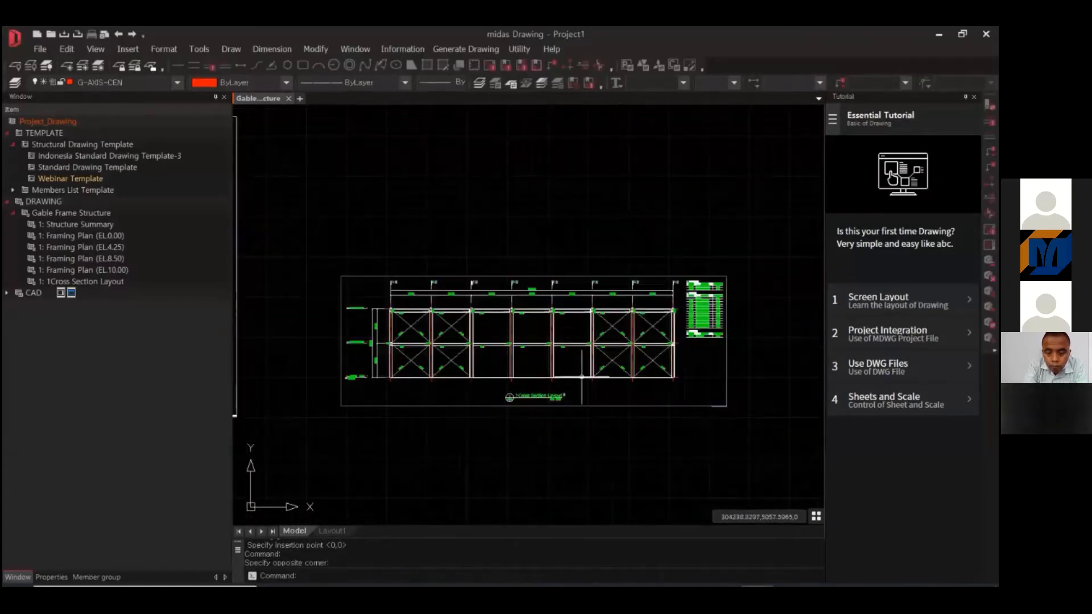
scroll(582, 377, up, 4)
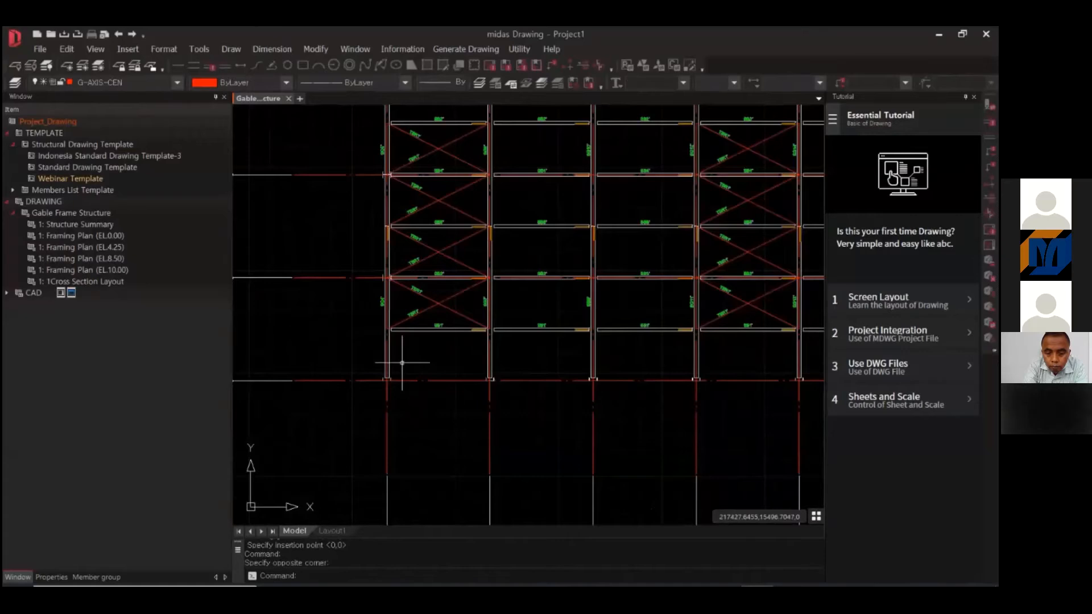
scroll(654, 369, down, 5)
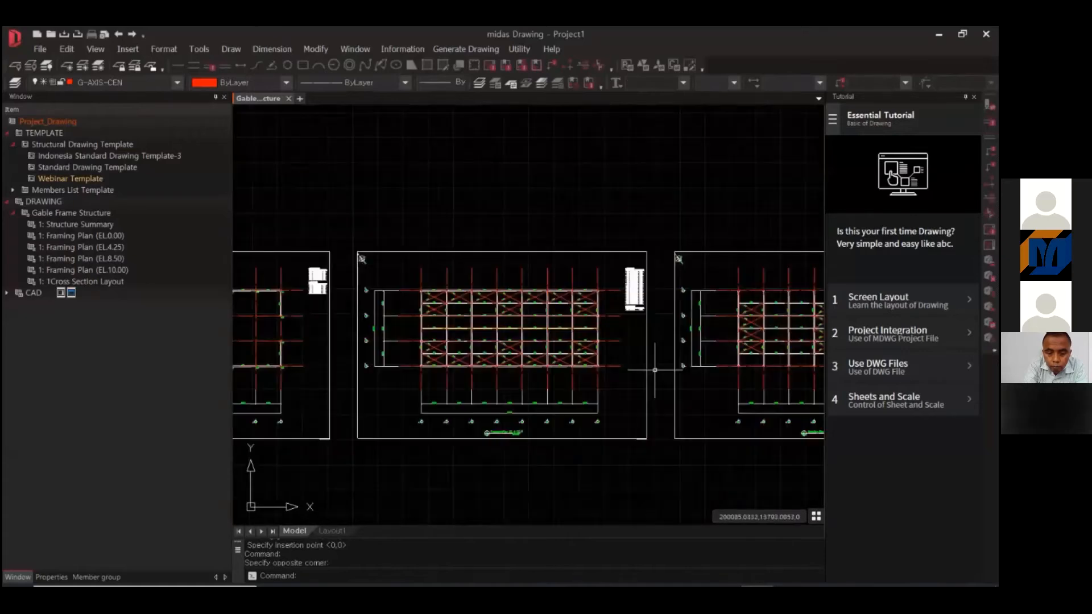
scroll(751, 363, up, 5)
middle_drag(750, 363, 566, 366)
middle_drag(669, 240, 561, 378)
key(space)
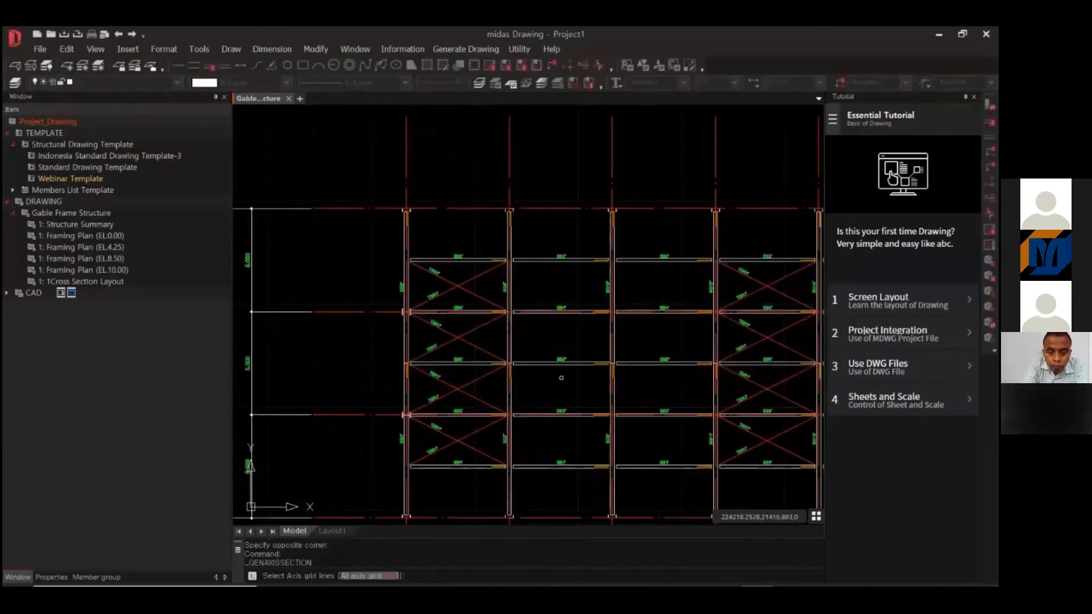
click(405, 165)
key(Return)
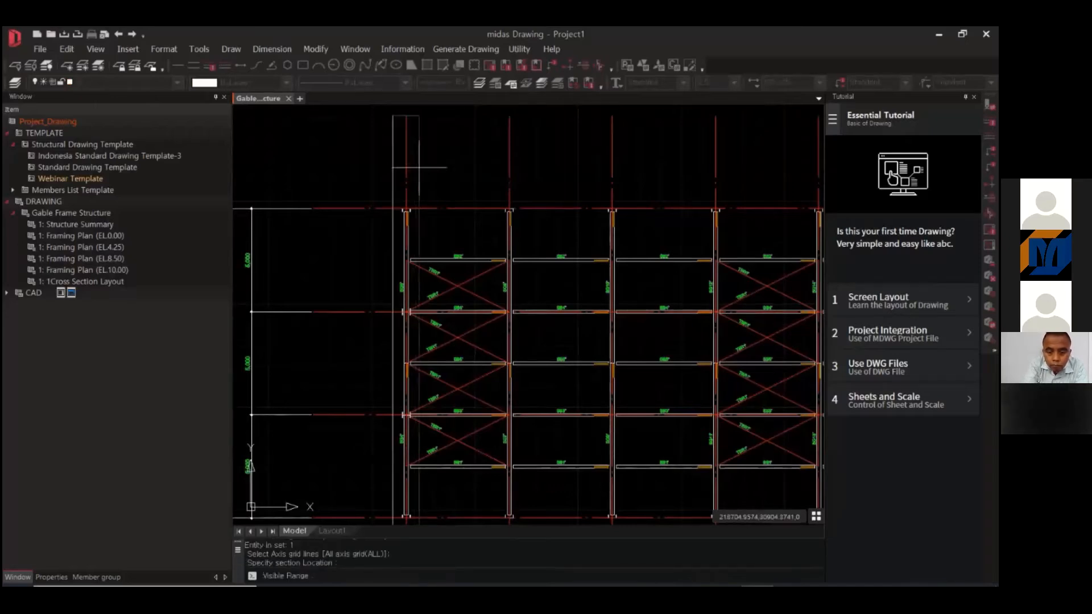
click(420, 168)
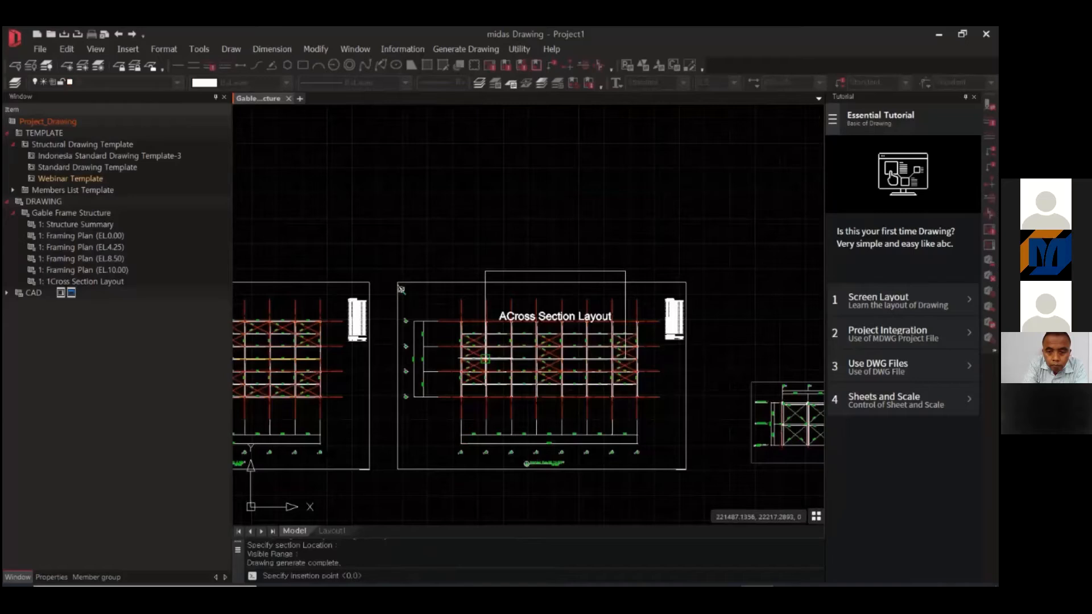
middle_drag(751, 364, 618, 326)
click(618, 326)
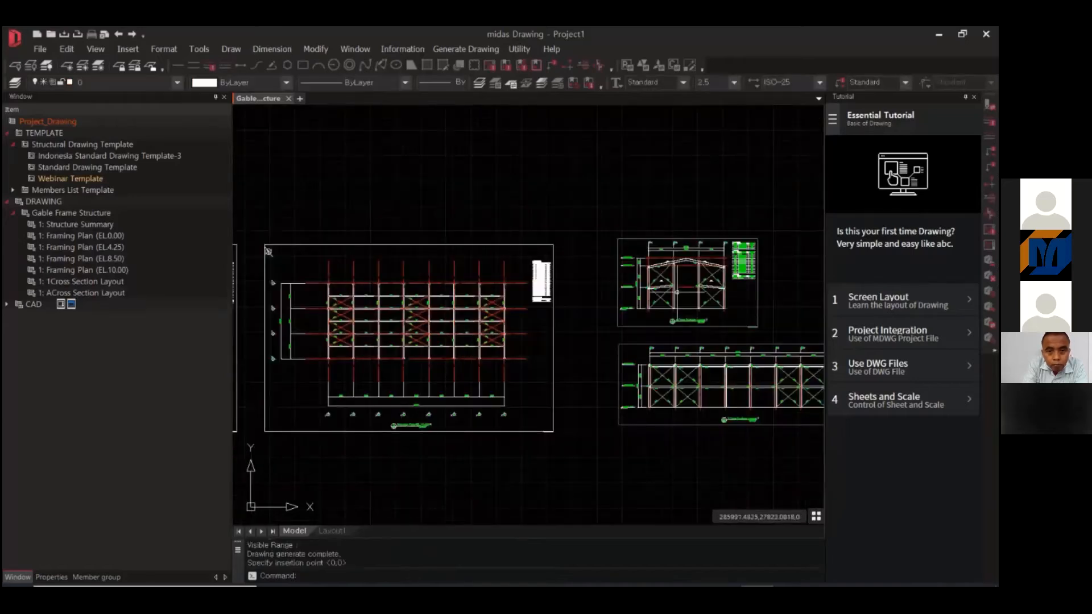
- Examine the ridge joint of the SG5 rafter and the top of the sSC2 column in the ACross Section Layout
scroll(677, 292, up, 5)
scroll(674, 312, up, 5)
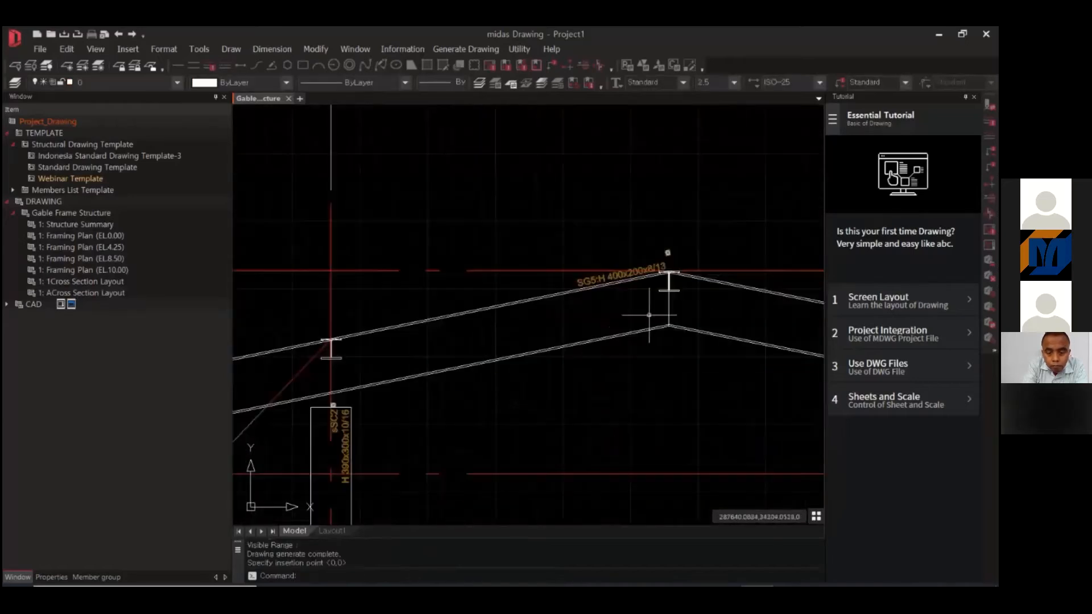
scroll(649, 314, up, 3)
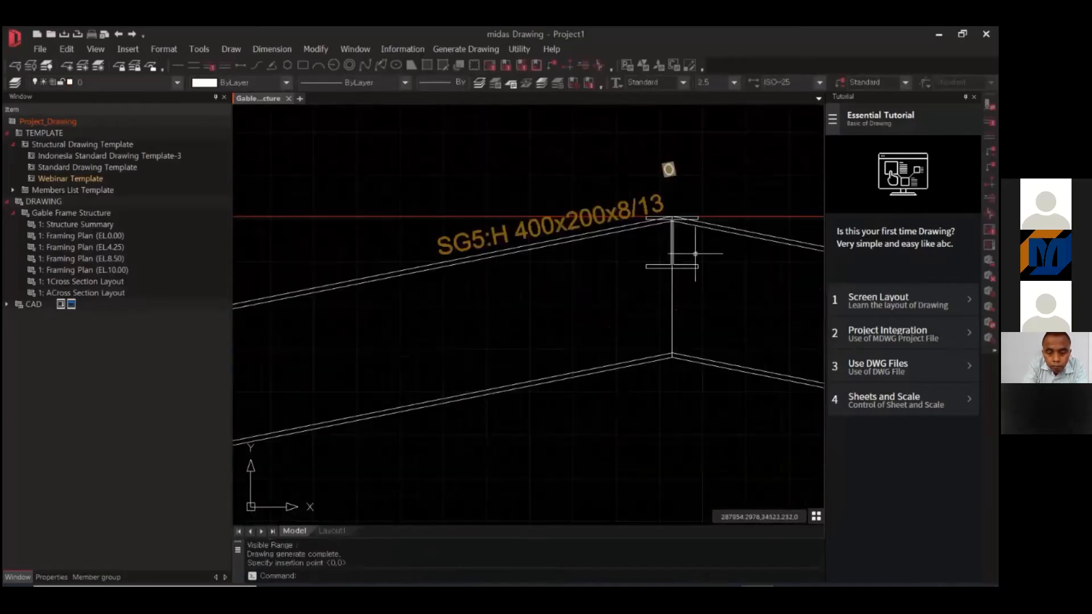
scroll(695, 254, down, 4)
scroll(713, 242, down, 1)
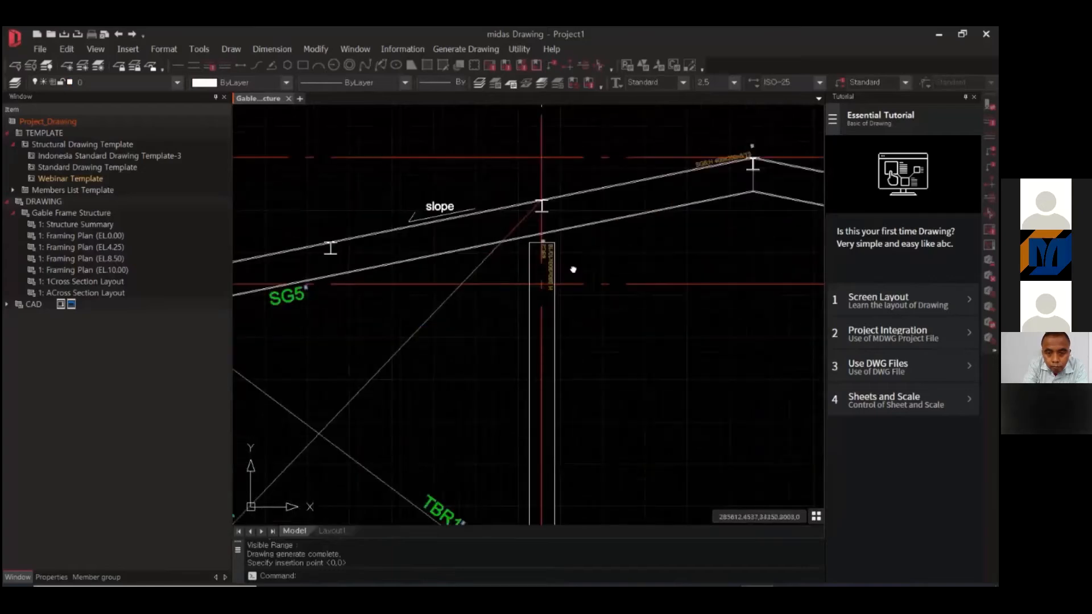
scroll(554, 343, down, 2)
middle_drag(566, 333, 584, 271)
scroll(567, 208, up, 4)
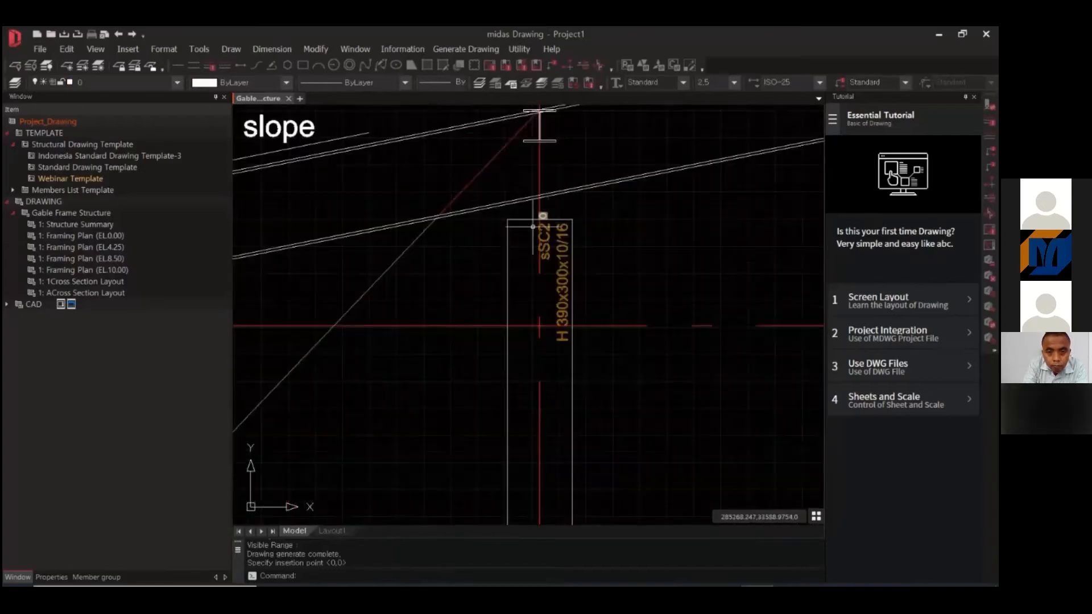
- Examine the SG3 girder's joint with the sSC1 column and the TBR1 bracing below it in the ACross Section Layout
scroll(553, 323, down, 4)
middle_drag(646, 331, 429, 316)
middle_drag(566, 312, 568, 240)
scroll(609, 329, down, 1)
scroll(661, 350, down, 1)
scroll(661, 351, up, 1)
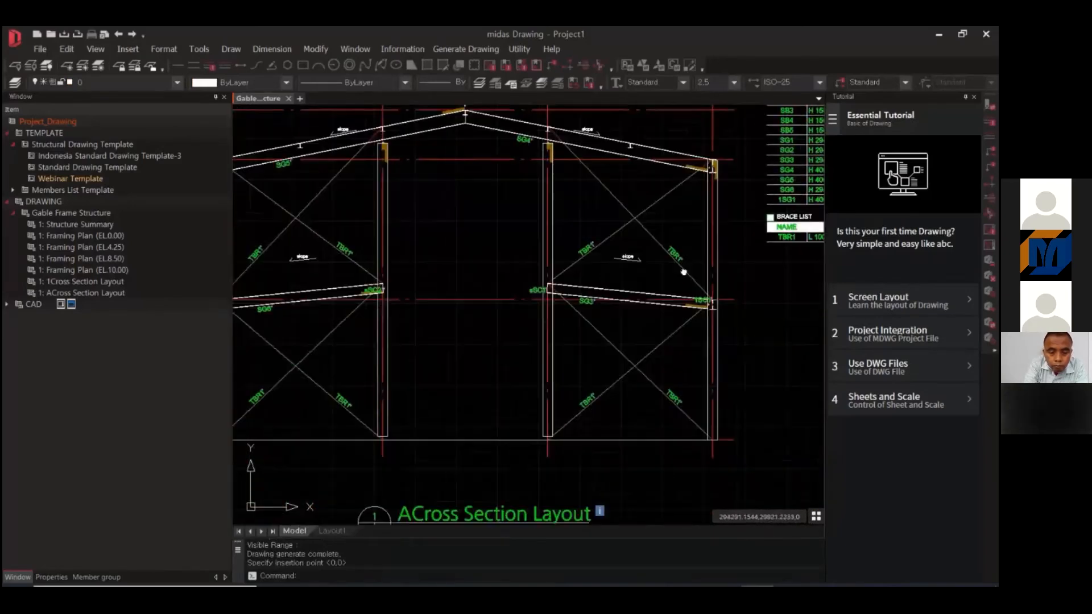
scroll(572, 322, up, 3)
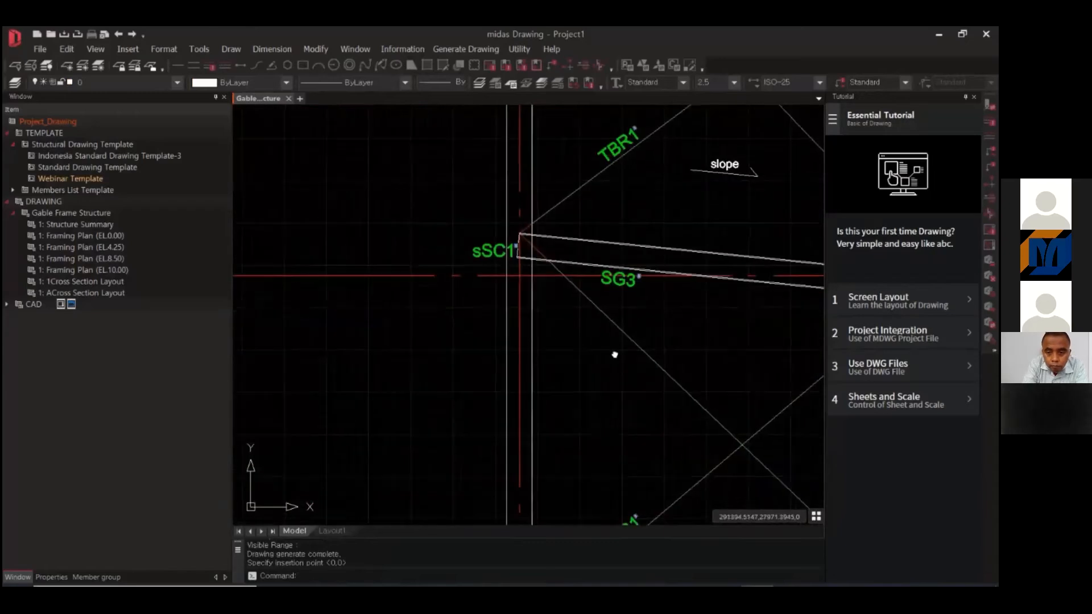
scroll(548, 265, up, 3)
scroll(549, 267, up, 1)
click(576, 250)
click(558, 268)
middle_drag(705, 372, 618, 278)
scroll(616, 275, down, 2)
middle_drag(694, 336, 556, 258)
scroll(555, 259, down, 2)
middle_drag(673, 342, 619, 276)
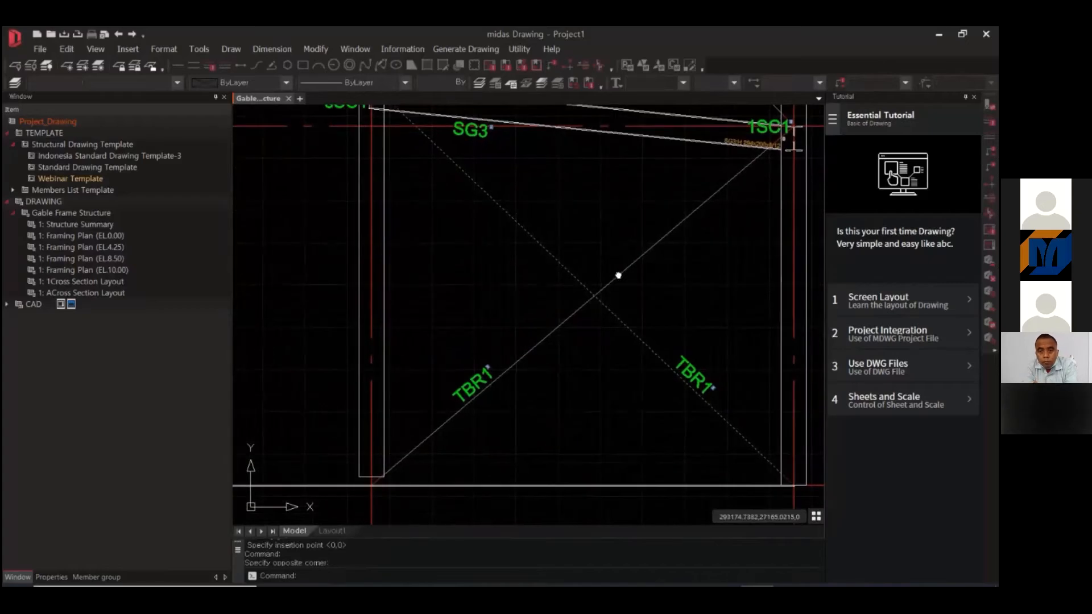
key(Escape)
scroll(694, 292, down, 2)
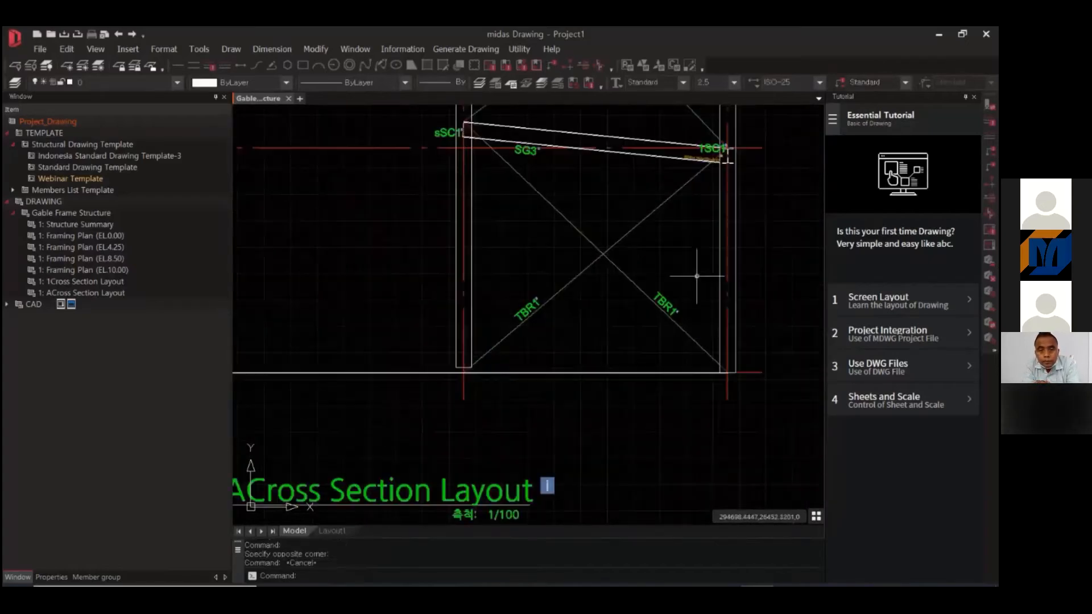
- Examine the ground level marks, storey height dimensions and column bases on the ACross Section Layout
scroll(656, 289, down, 2)
middle_drag(574, 294, 708, 376)
middle_drag(502, 350, 585, 332)
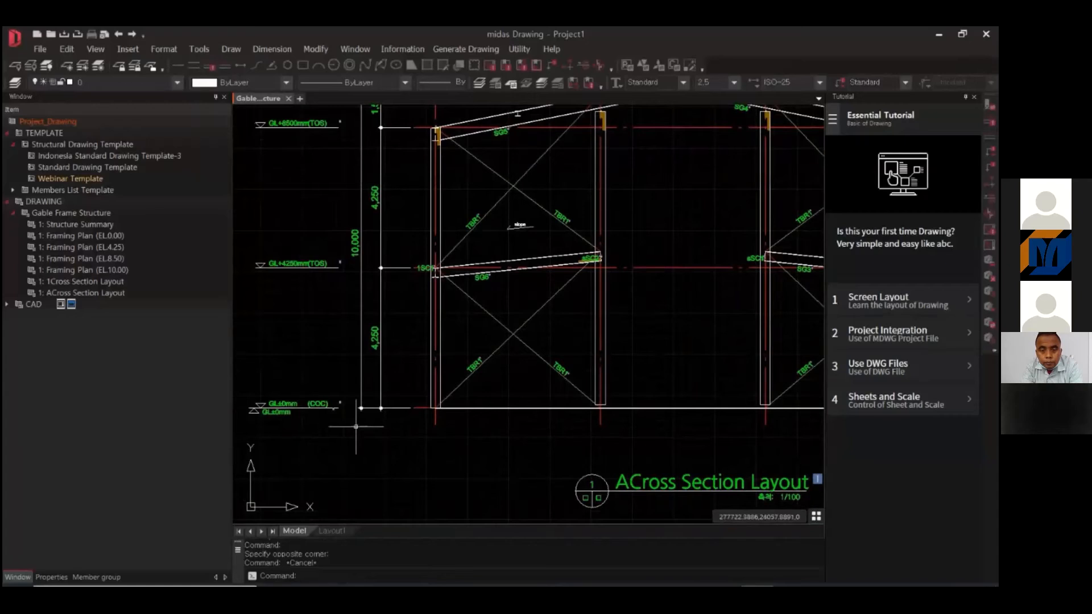
scroll(430, 414, up, 3)
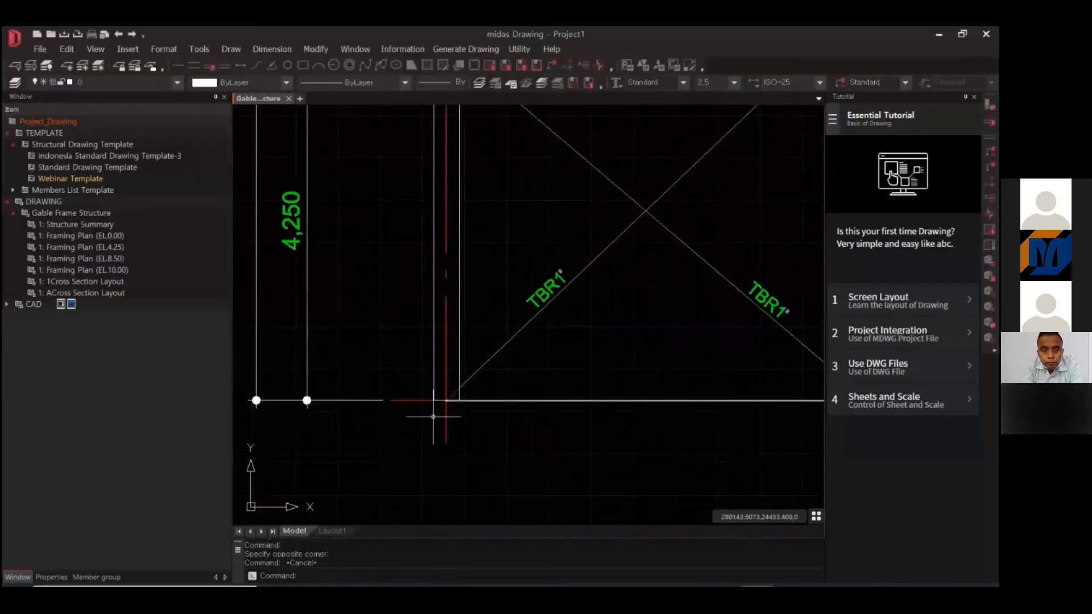
scroll(483, 454, down, 2)
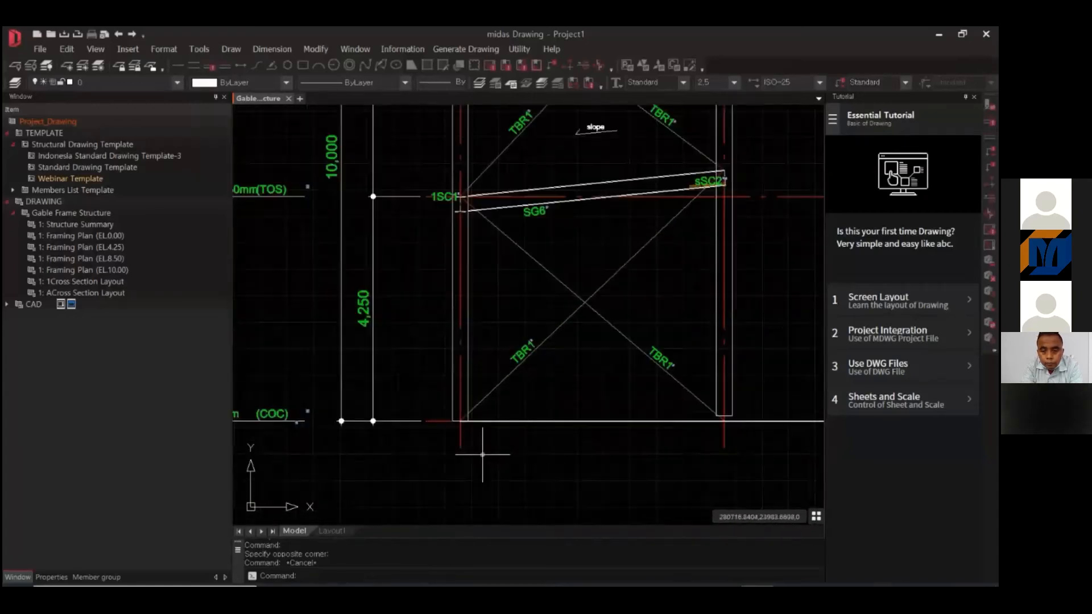
scroll(482, 455, down, 3)
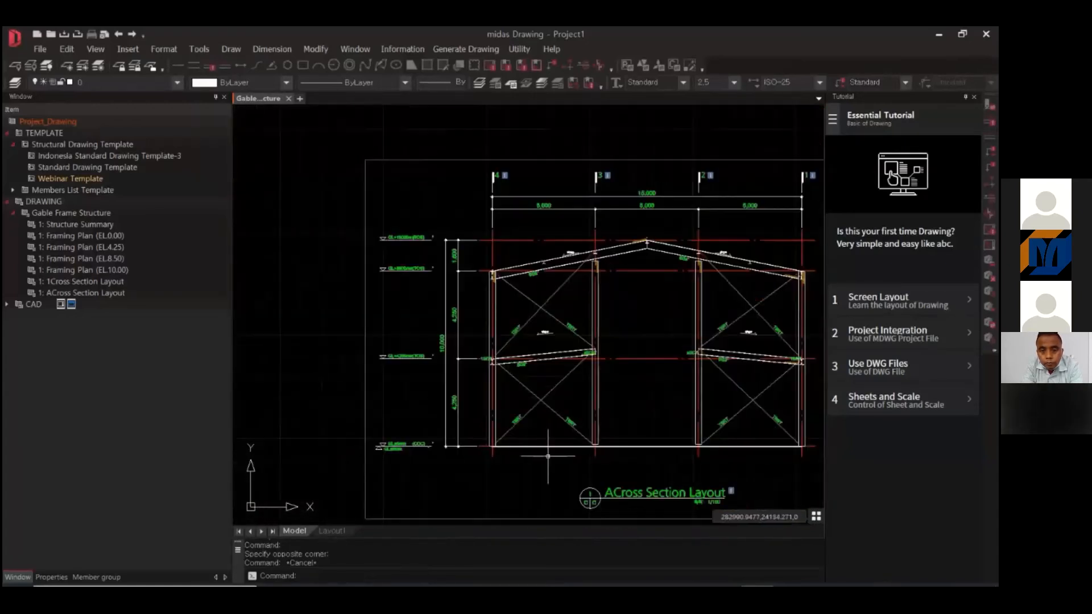
scroll(421, 379, up, 2)
middle_drag(369, 340, 423, 374)
middle_drag(447, 244, 452, 203)
scroll(432, 308, up, 3)
scroll(410, 318, down, 4)
scroll(424, 436, up, 2)
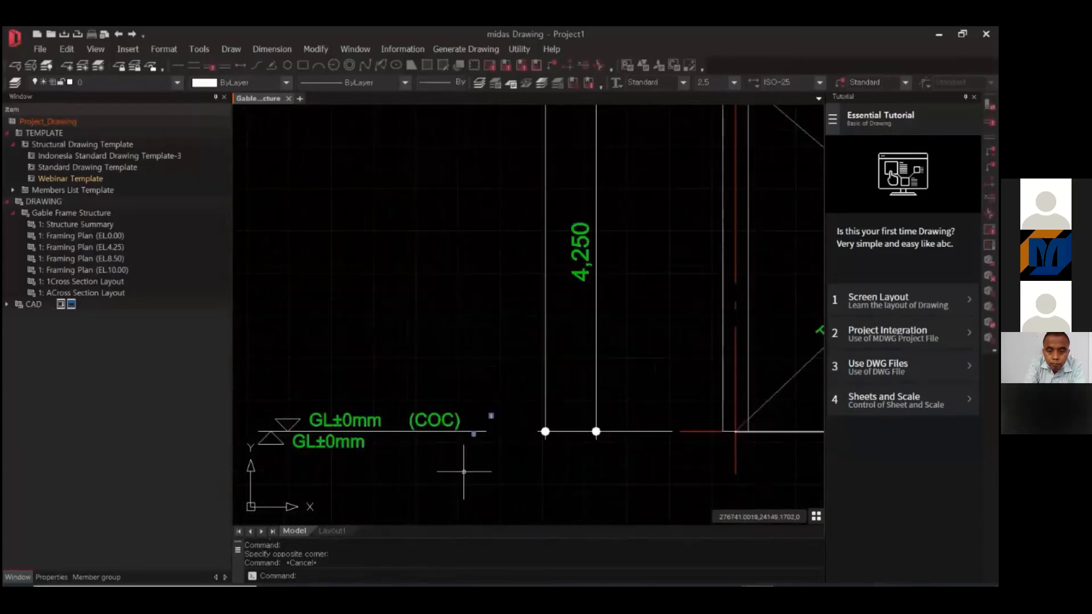
scroll(546, 449, down, 1)
middle_drag(592, 452, 558, 450)
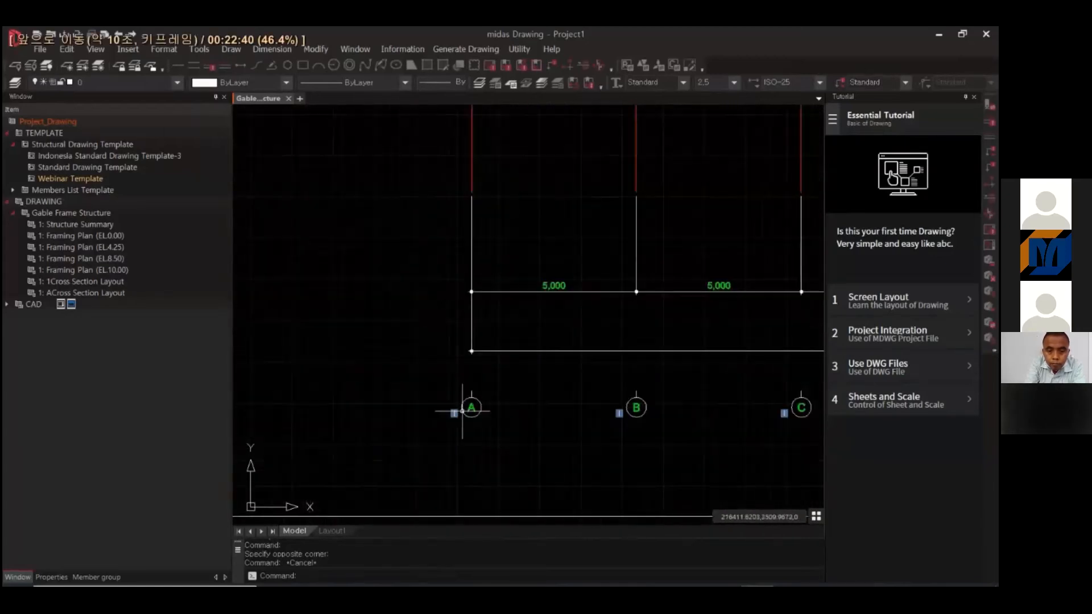
- Generate an axis section at grid line H of the EL.10.00 framing plan and place it beside the ACross Section Layout
scroll(463, 409, down, 5)
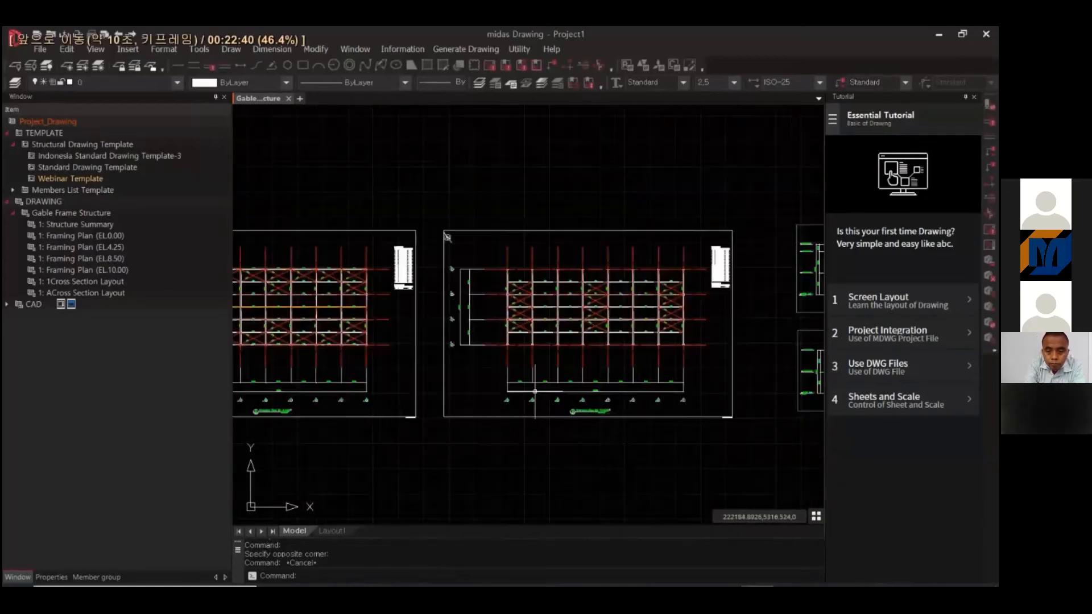
middle_drag(754, 340, 509, 389)
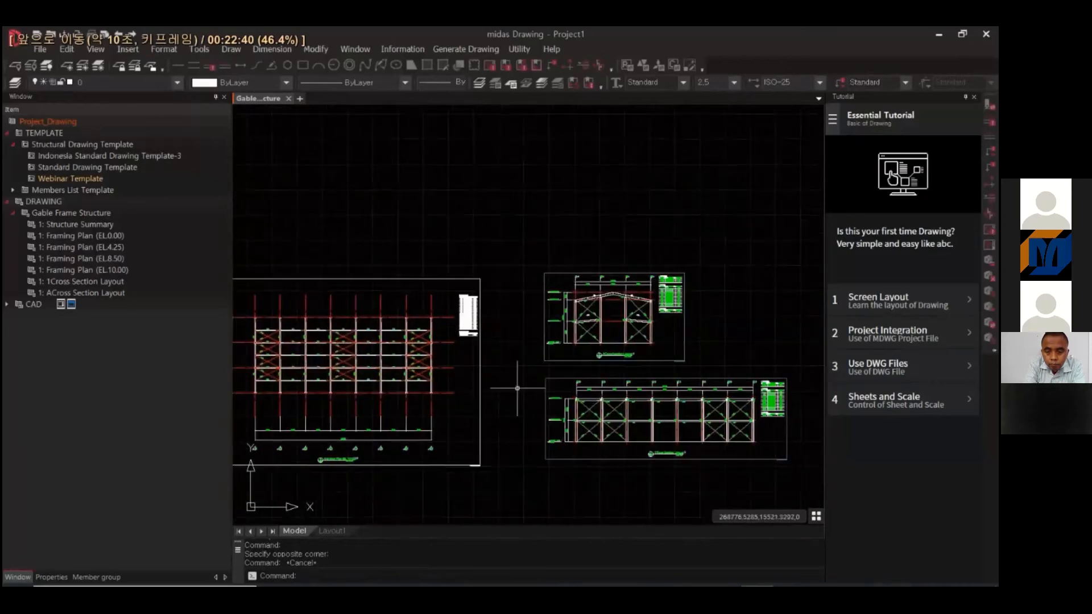
scroll(626, 313, up, 4)
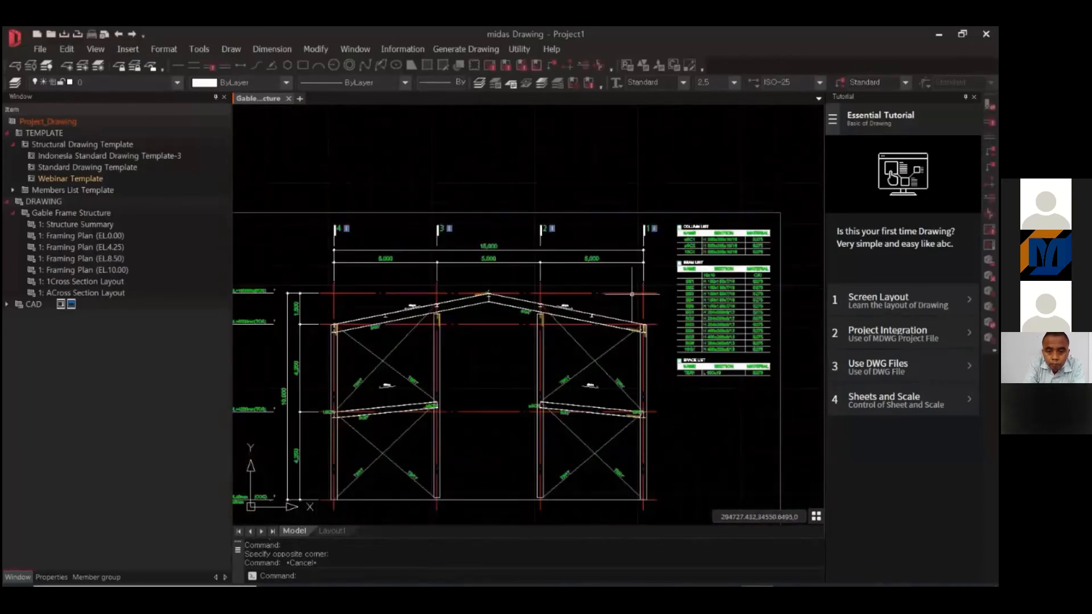
scroll(630, 295, up, 4)
scroll(669, 259, down, 4)
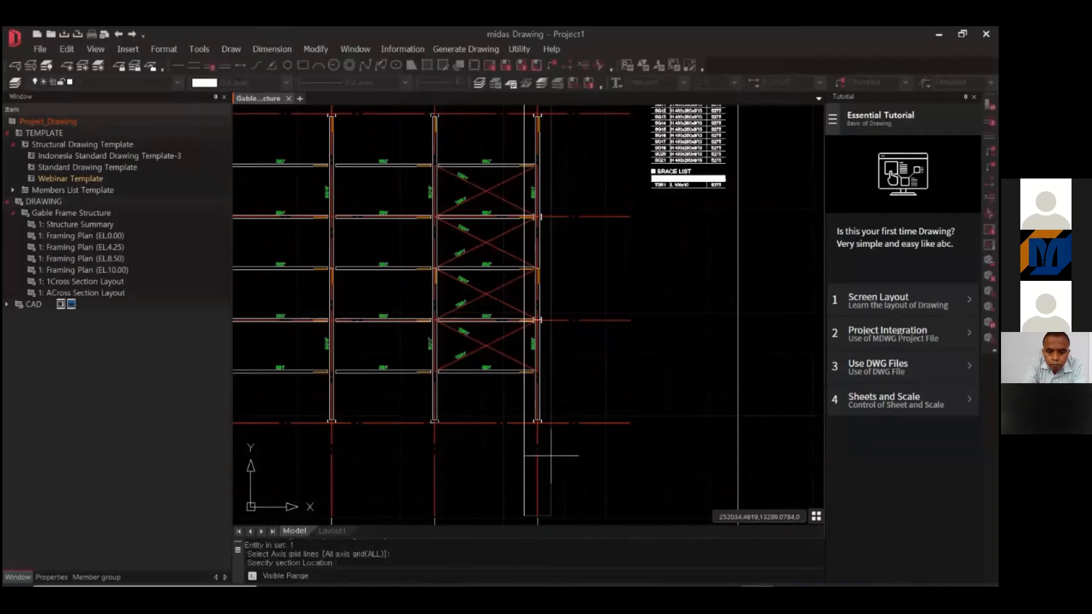
click(551, 456)
scroll(571, 434, down, 8)
middle_drag(636, 424, 428, 416)
click(658, 367)
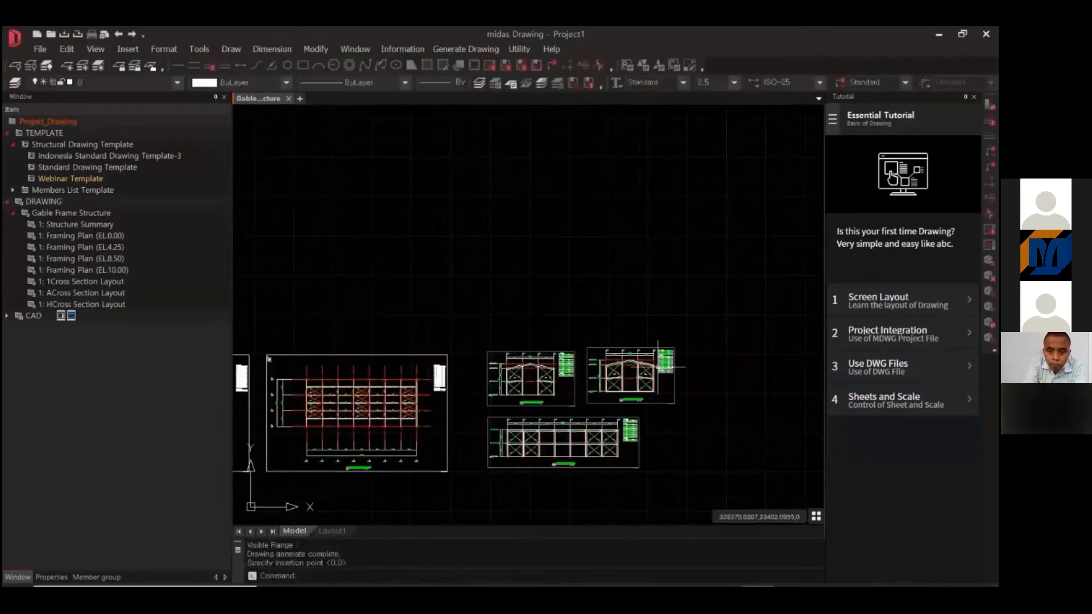
- Examine the SB2, SB4 and SB5 beam sections and size labels along the roof slope of the HCross Section Layout
scroll(658, 367, up, 8)
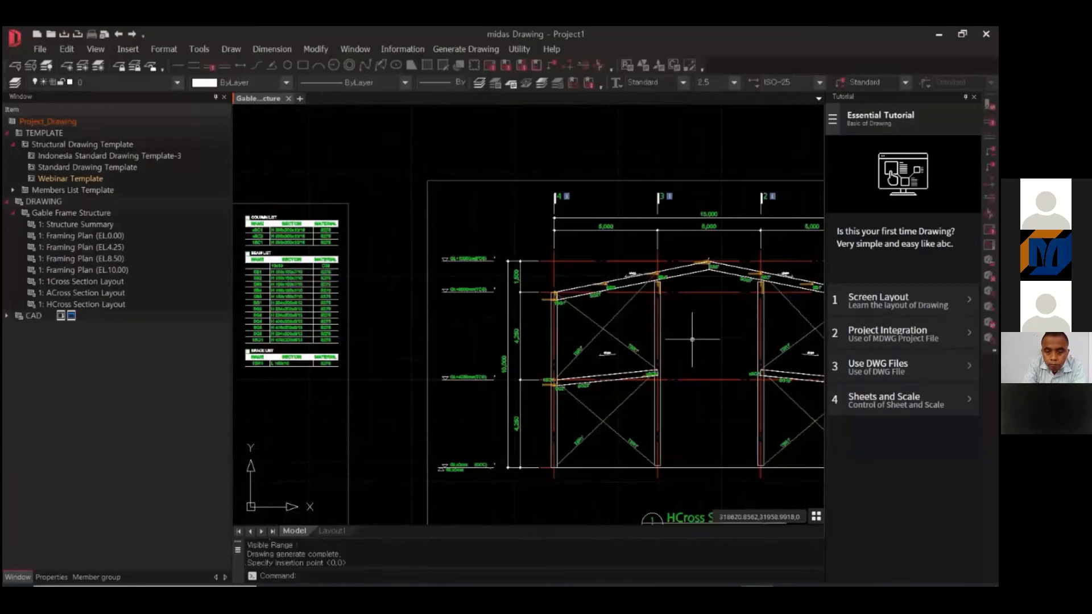
scroll(693, 339, up, 5)
scroll(480, 248, up, 3)
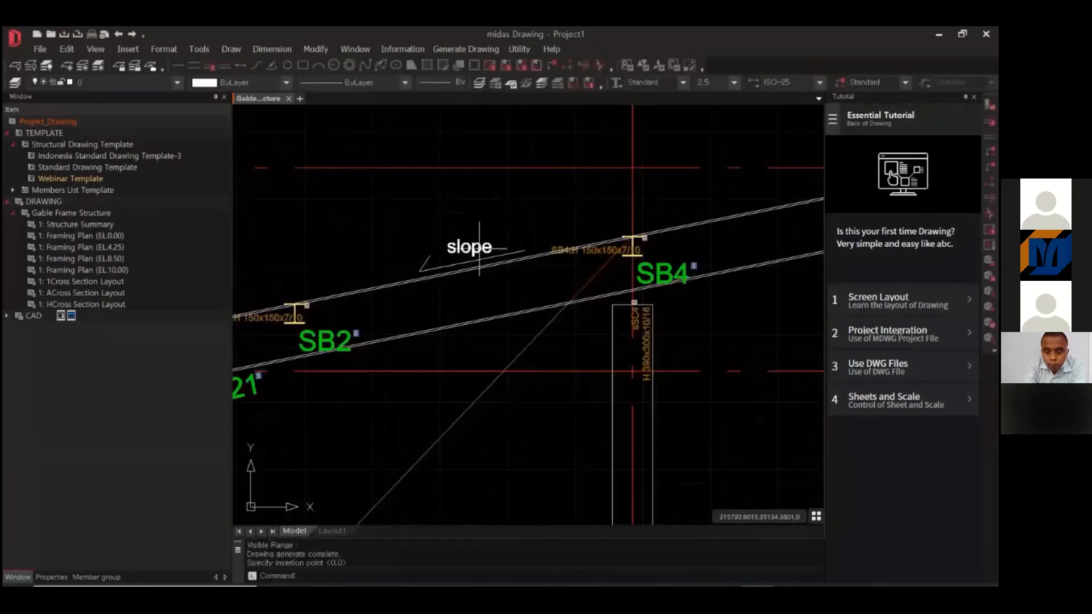
middle_drag(480, 249, 474, 239)
scroll(631, 295, up, 3)
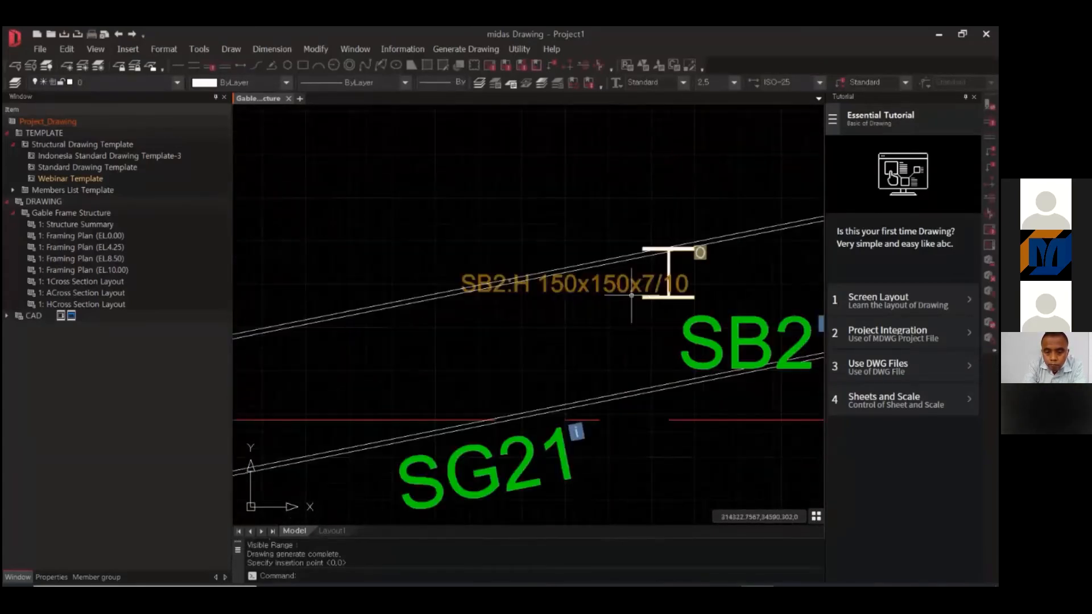
scroll(632, 295, down, 3)
scroll(670, 296, down, 5)
scroll(637, 262, up, 8)
scroll(622, 295, down, 5)
middle_drag(655, 295, 549, 302)
middle_drag(731, 300, 566, 315)
scroll(565, 315, up, 5)
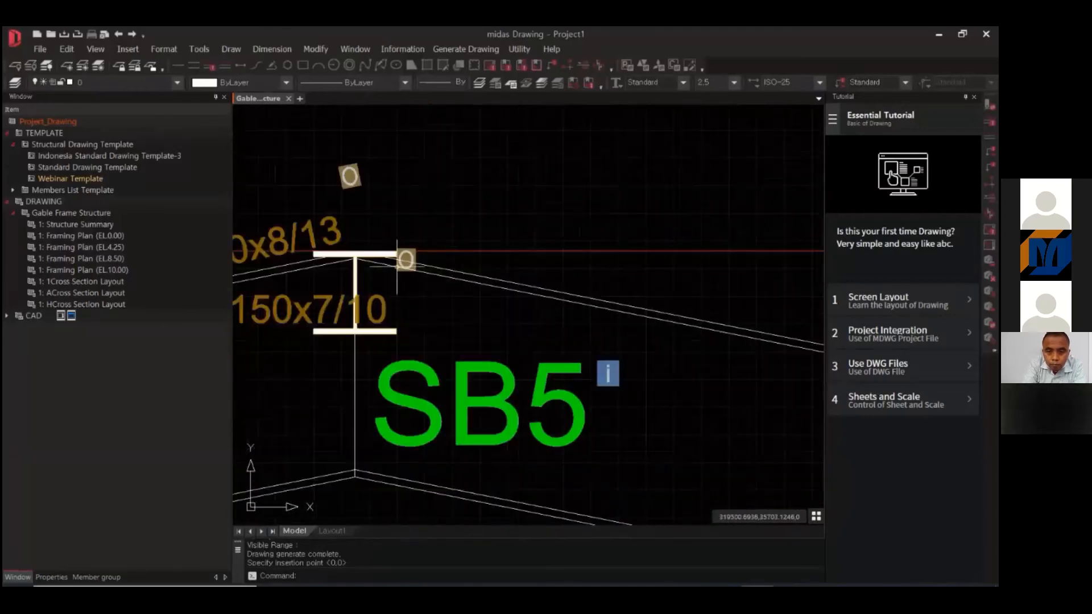
- Examine the braced bays and the SG2 girder joint at the 1SC1 column in the HCross Section Layout
scroll(398, 318, down, 5)
middle_drag(761, 410, 613, 277)
scroll(613, 277, down, 2)
middle_drag(700, 337, 714, 223)
scroll(704, 315, down, 4)
scroll(654, 302, up, 7)
scroll(639, 342, down, 7)
scroll(626, 325, up, 7)
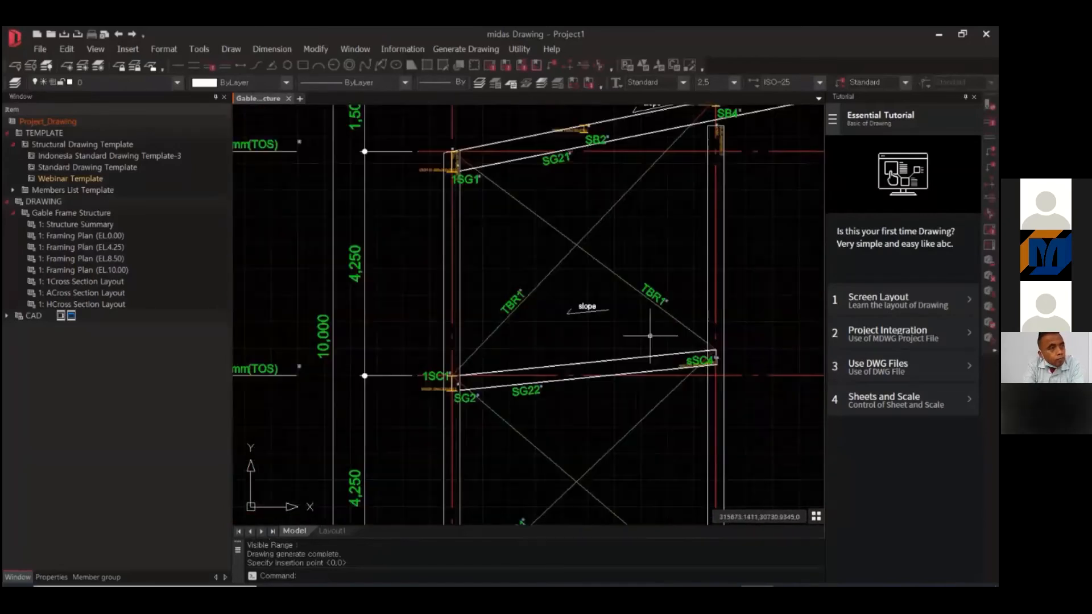
scroll(639, 341, down, 3)
scroll(597, 309, up, 2)
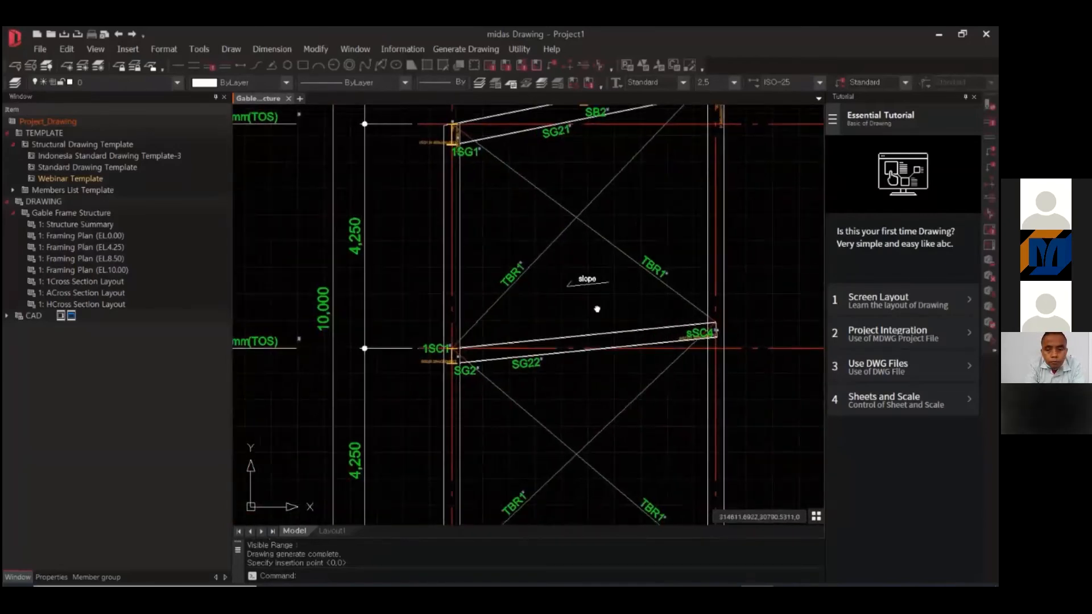
scroll(494, 310, up, 5)
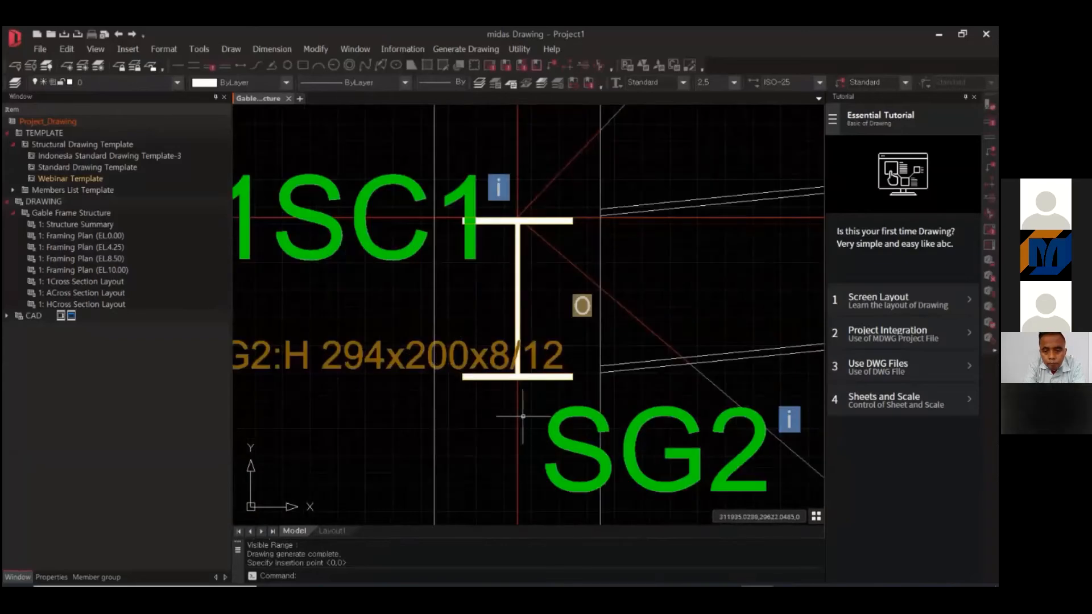
scroll(546, 336, down, 5)
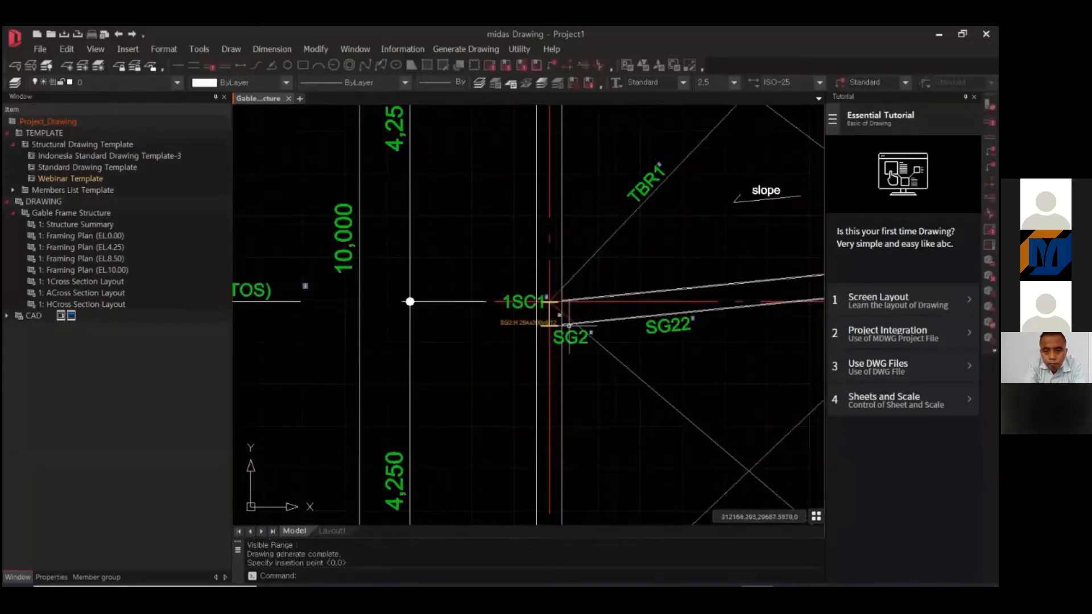
- Examine the SG2 section label beside the 1SC1 column and the overall HCross Section Layout sheet
scroll(636, 385, down, 2)
scroll(590, 366, up, 6)
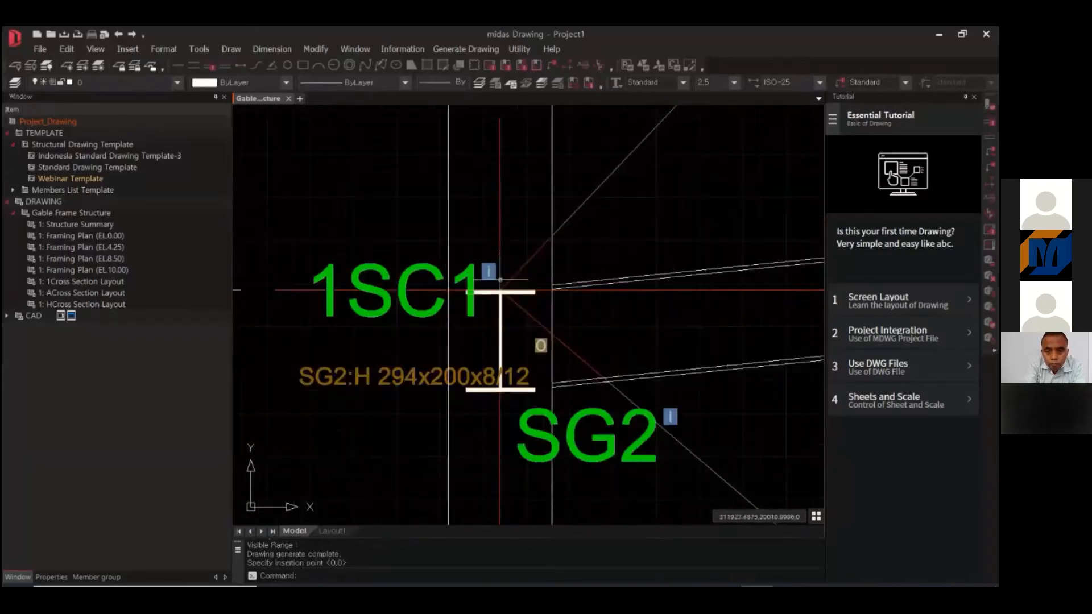
scroll(621, 305, down, 5)
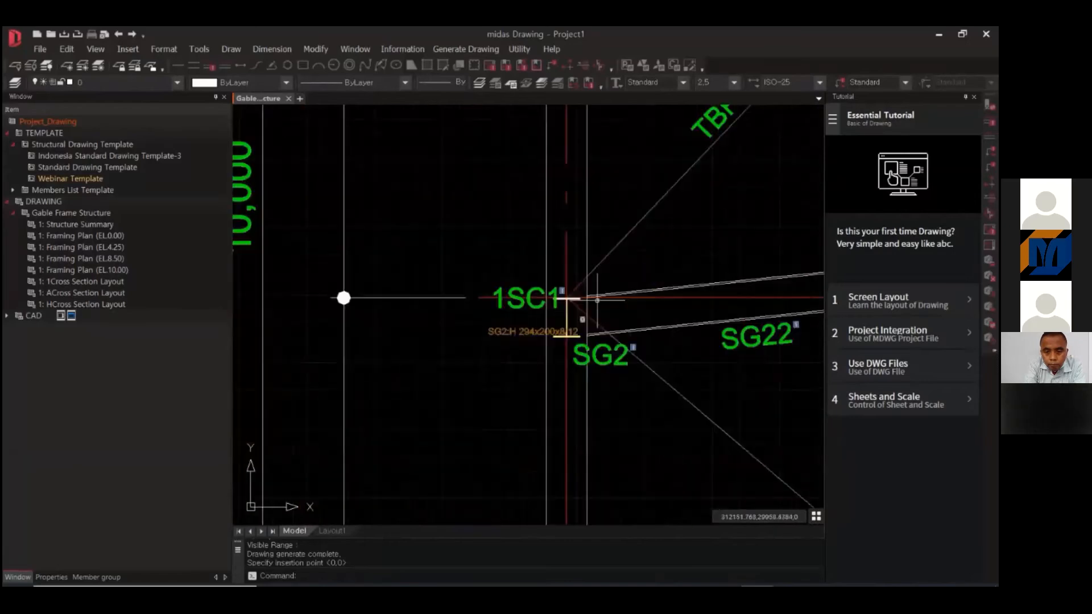
scroll(598, 299, down, 8)
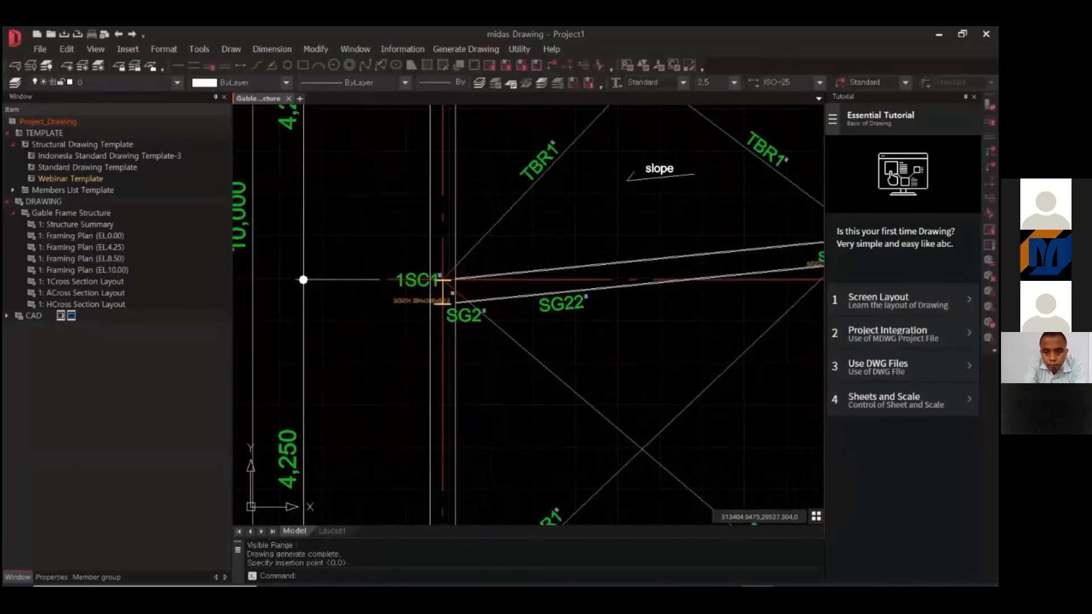
scroll(613, 319, down, 2)
middle_drag(669, 320, 599, 334)
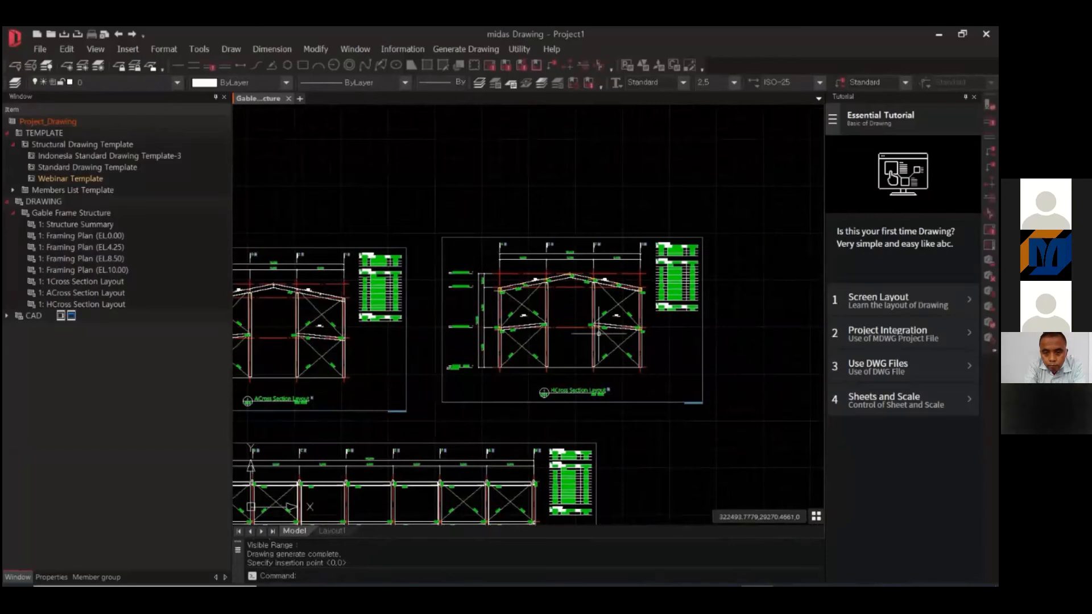
scroll(608, 323, up, 12)
scroll(637, 302, down, 10)
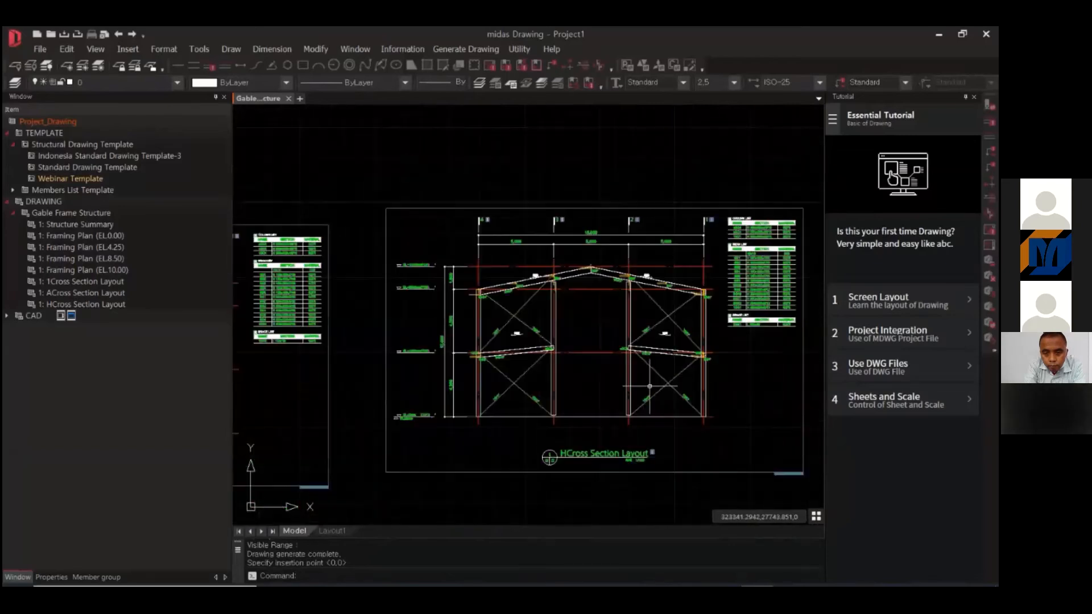
- Set both the structural plan and the structural section to single-line display in the Structural Drawing Manager
click(466, 49)
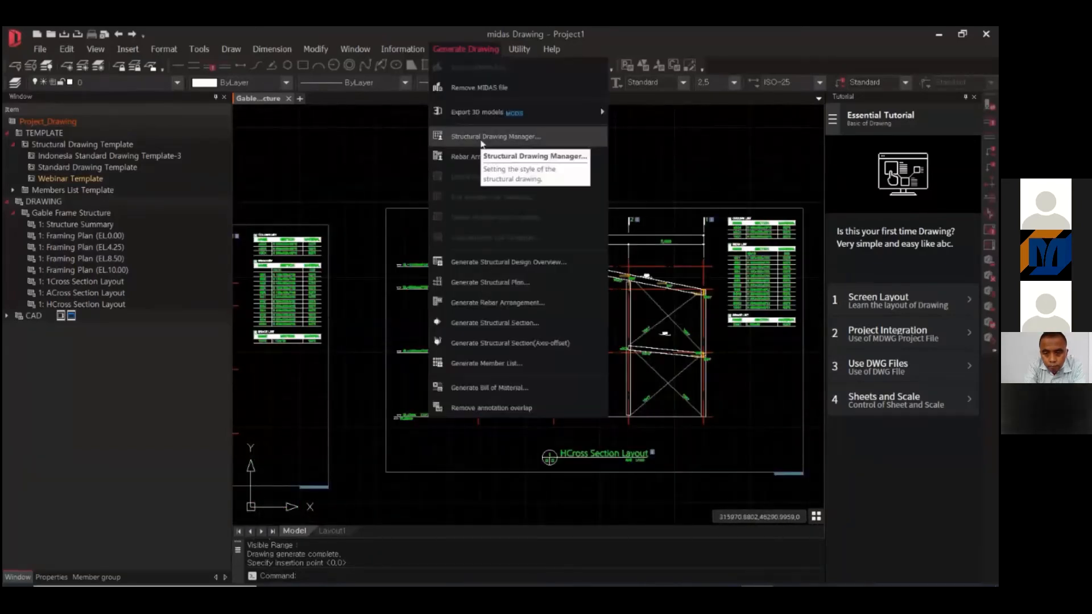
click(571, 139)
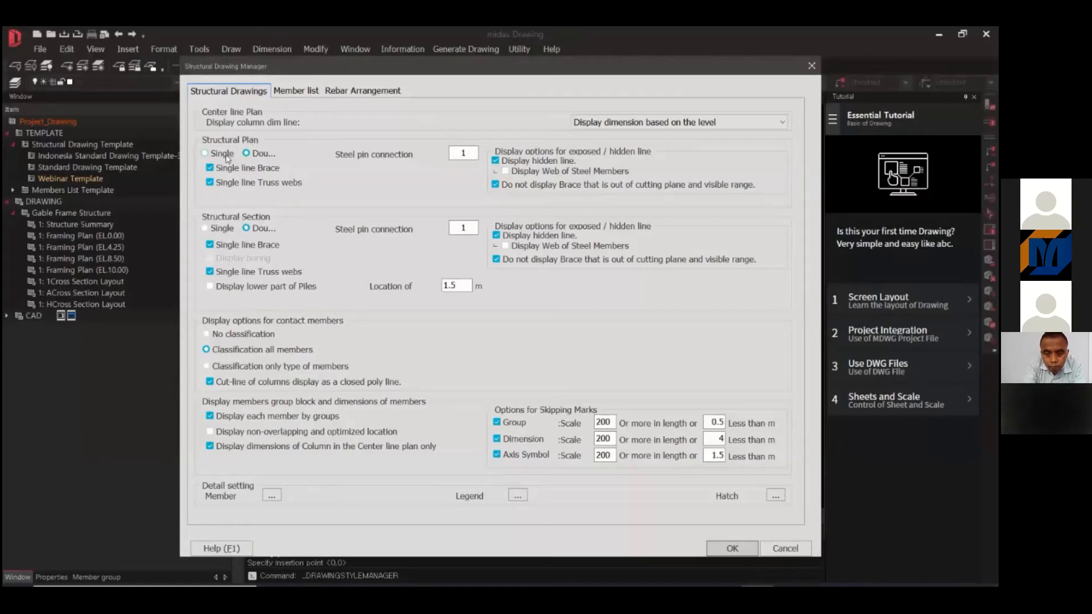
click(205, 153)
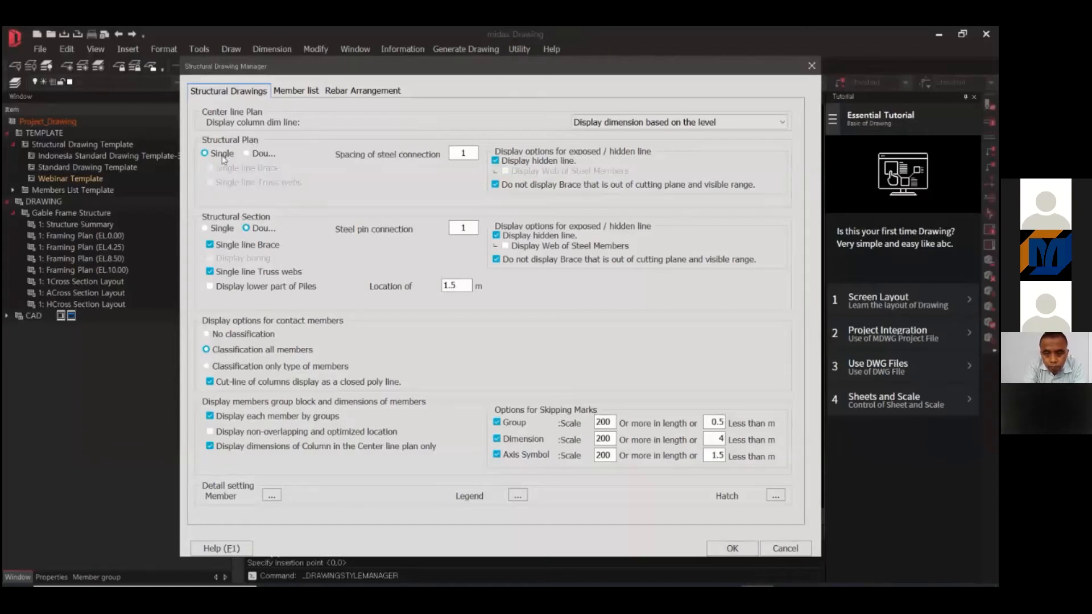
click(221, 230)
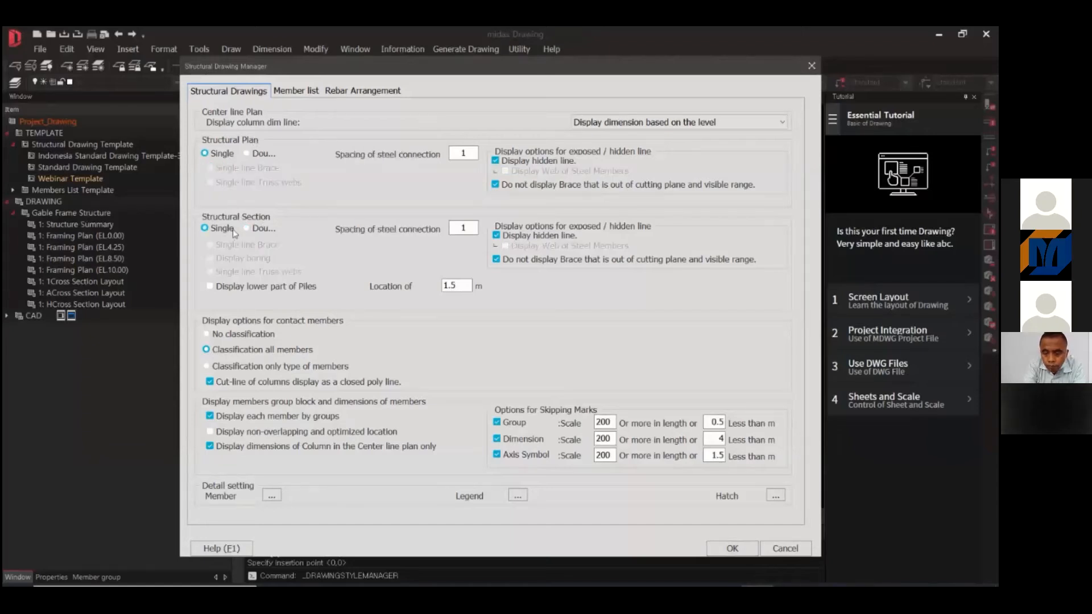
click(256, 153)
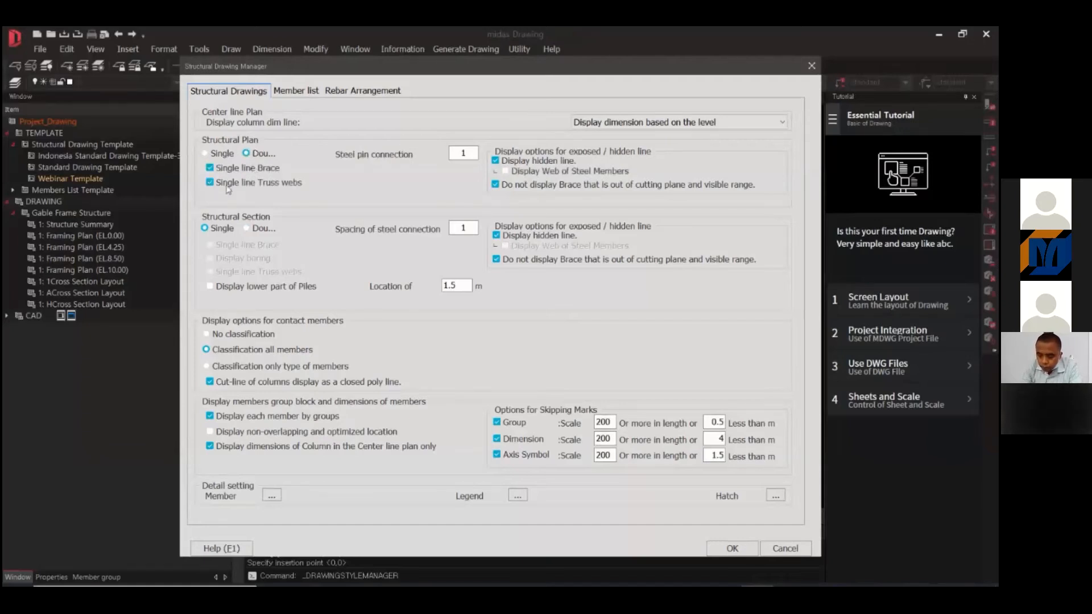
click(259, 229)
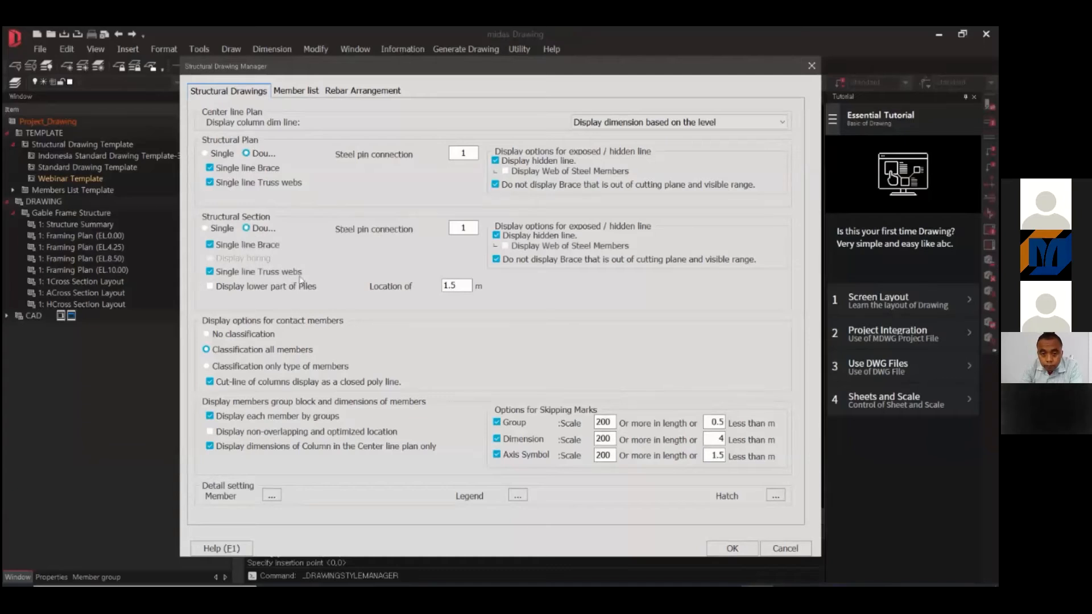
click(219, 229)
click(218, 158)
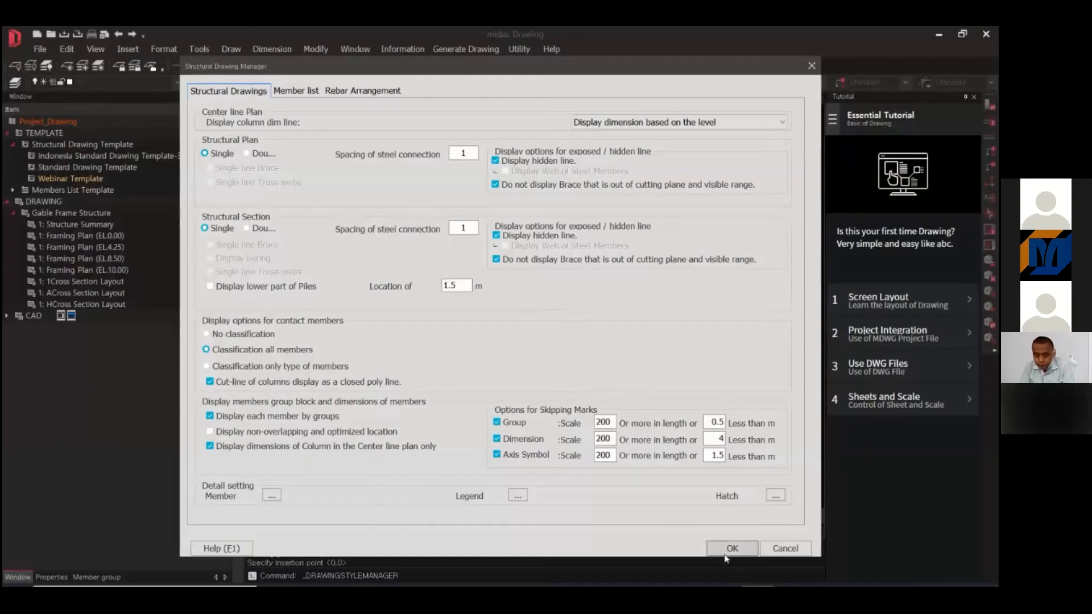
- Review the legend, hatch and member detail settings without editing them, and apply the Structural Drawing Manager settings
click(519, 495)
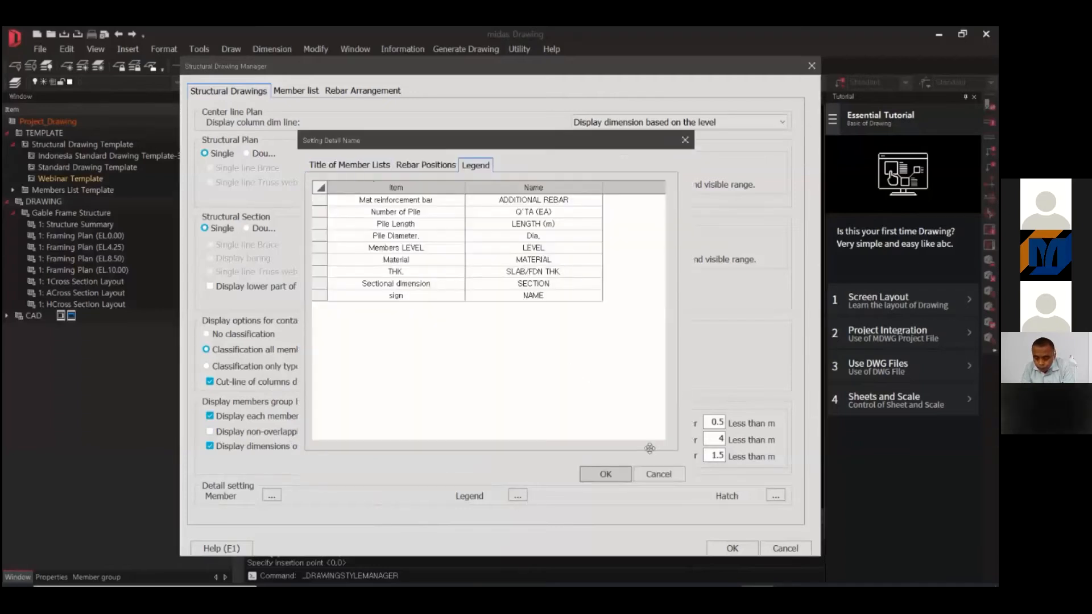
click(658, 475)
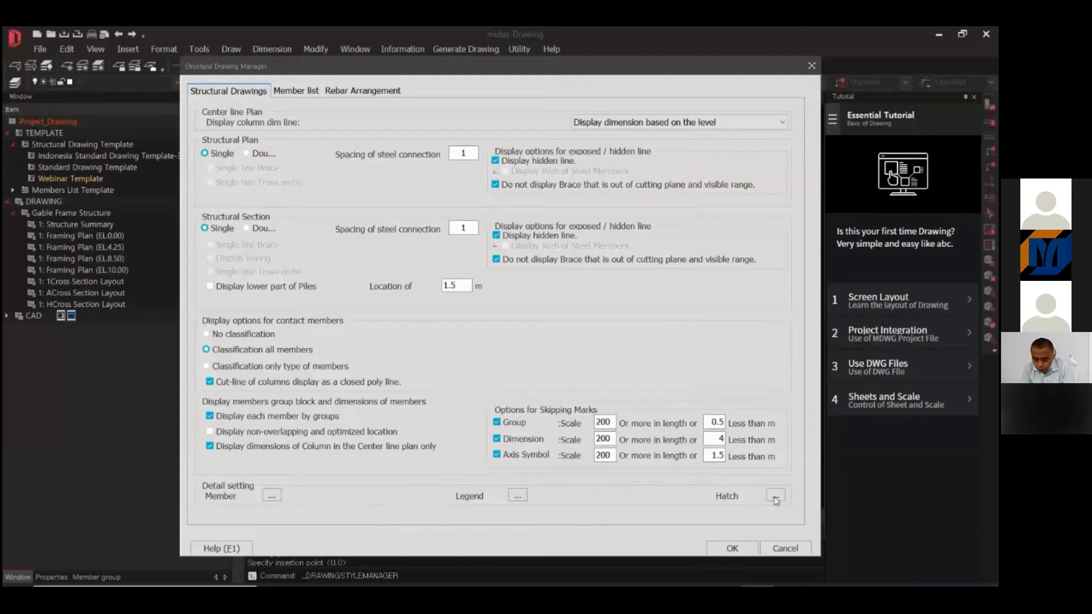
click(776, 496)
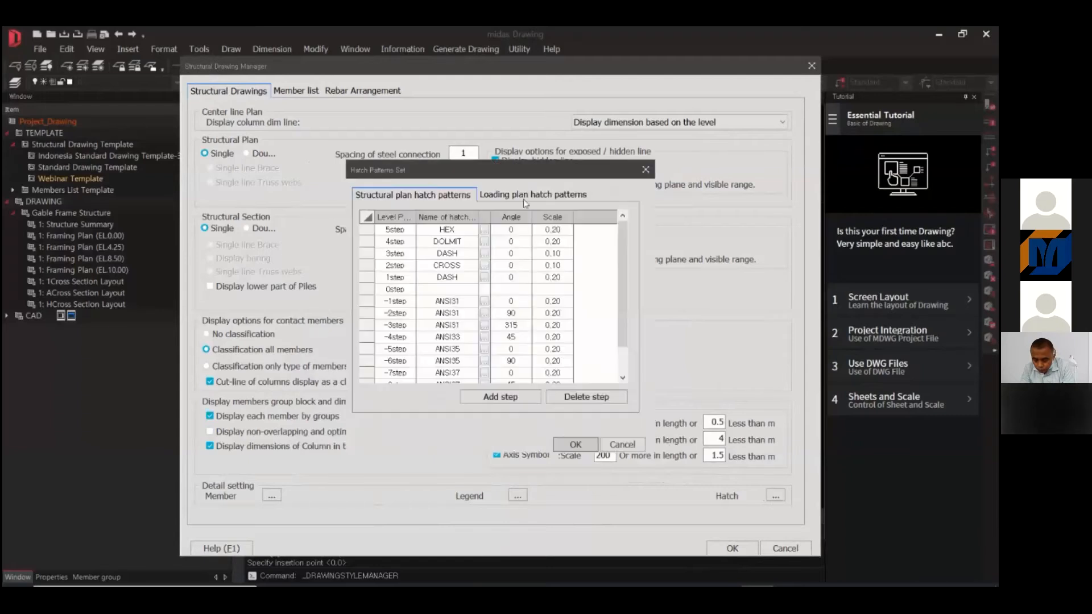
click(646, 170)
click(273, 496)
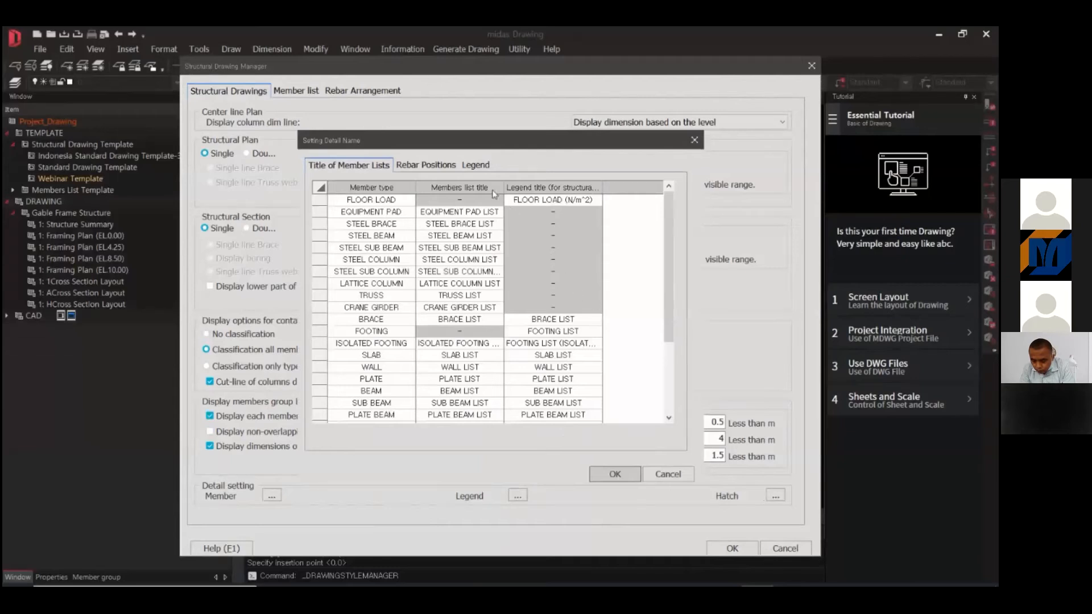
click(483, 165)
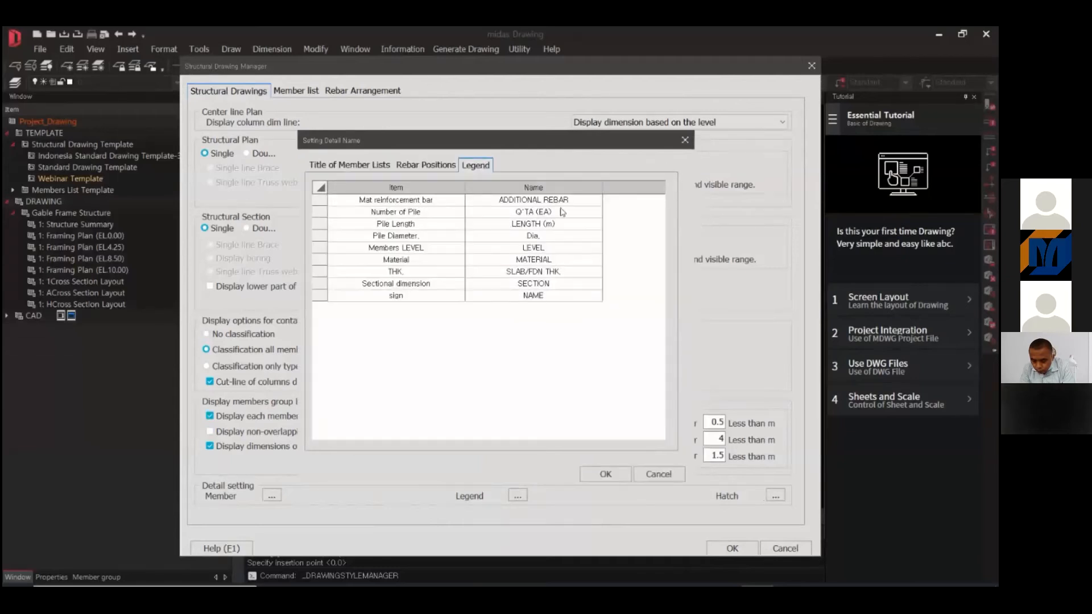
click(685, 140)
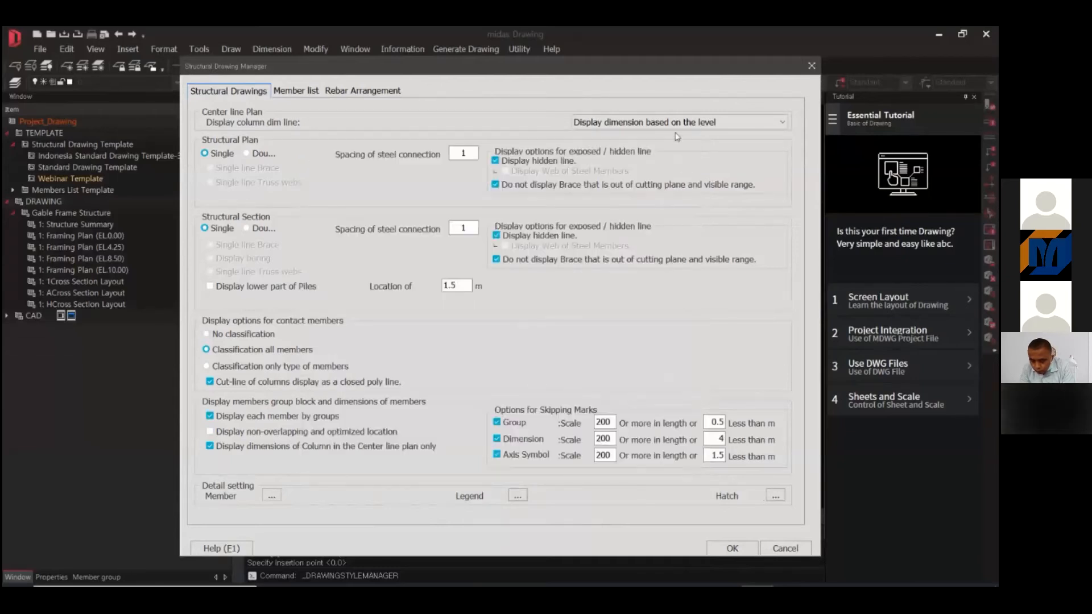
click(735, 547)
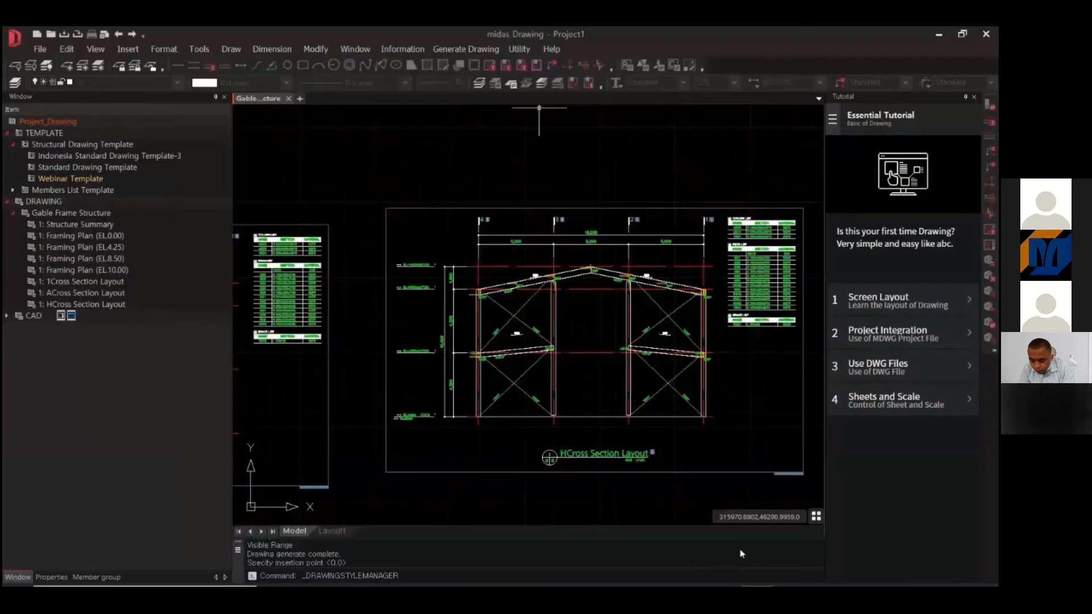
- Generate floor framing plans for EL.0.00, EL.4.25, EL.8.50 and EL.10.00 and place them above the existing plans with A3 spacing
click(467, 49)
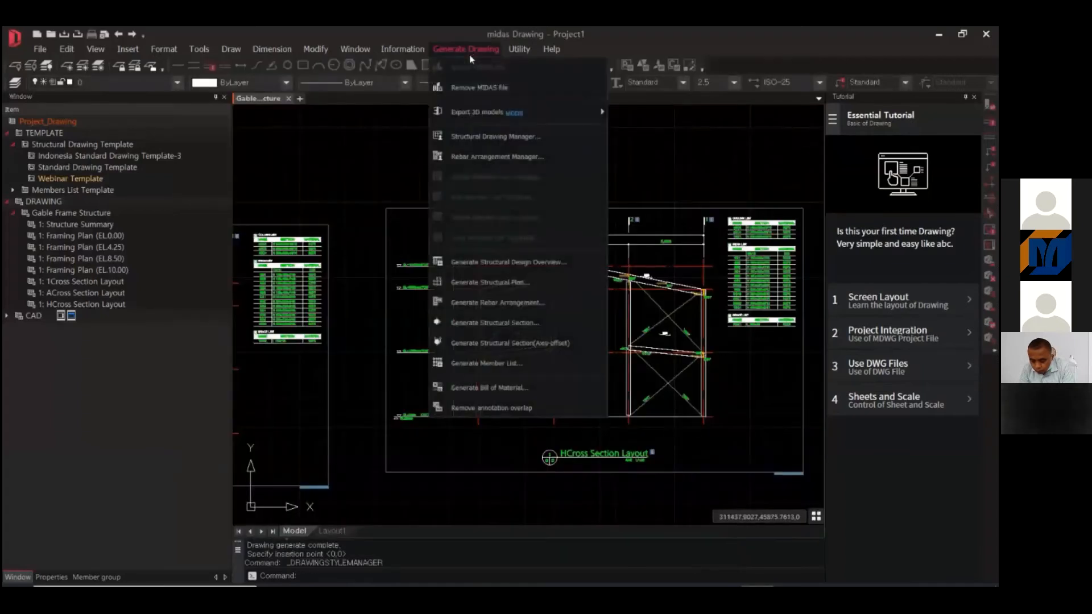
click(492, 283)
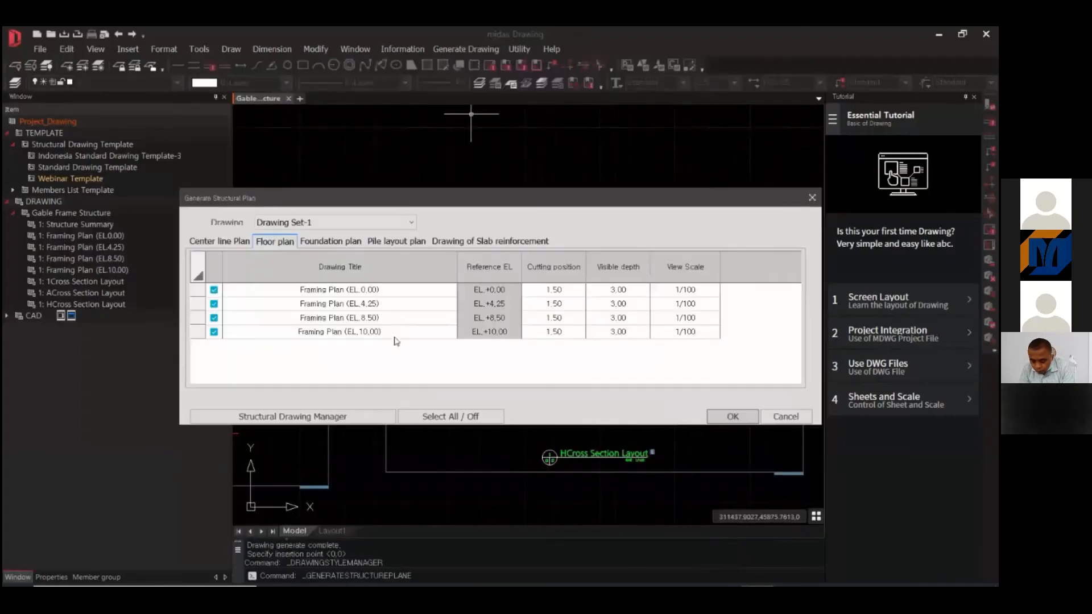
click(718, 420)
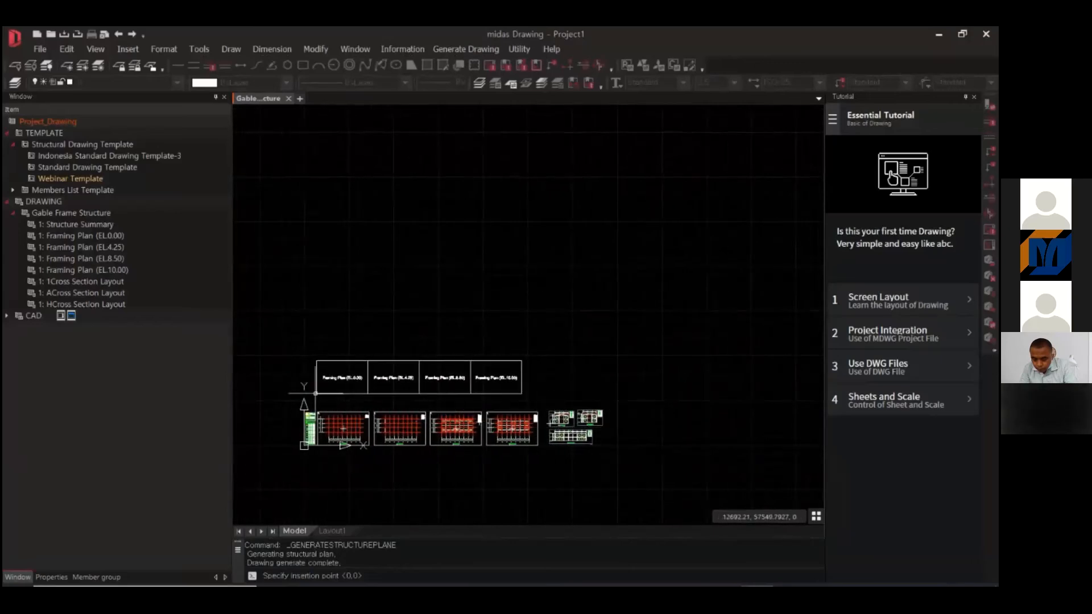
scroll(313, 400, up, 2)
click(323, 433)
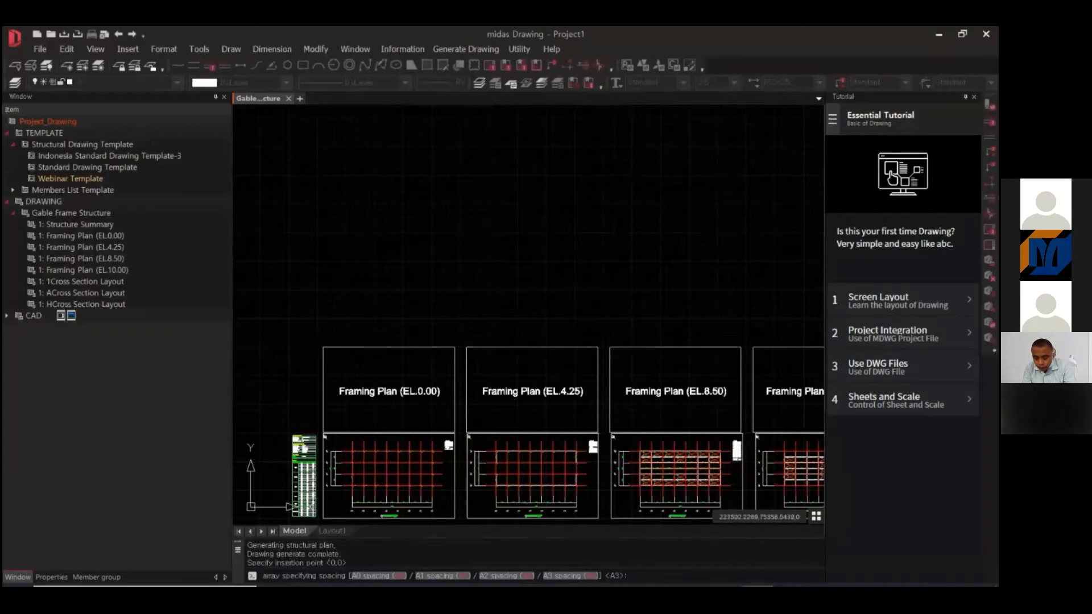
key(Return)
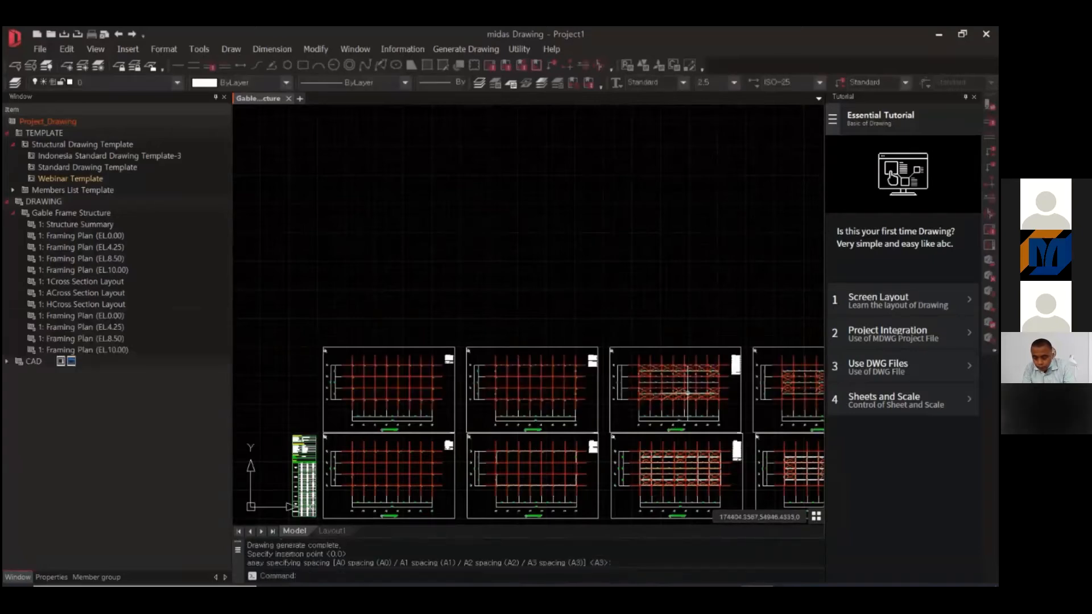
- Examine the TBR1 braces, 1SG1 girders and SB2 beams along the upper bays of the new single-line EL.8.50 framing plan
middle_drag(693, 397, 568, 373)
scroll(571, 367, up, 4)
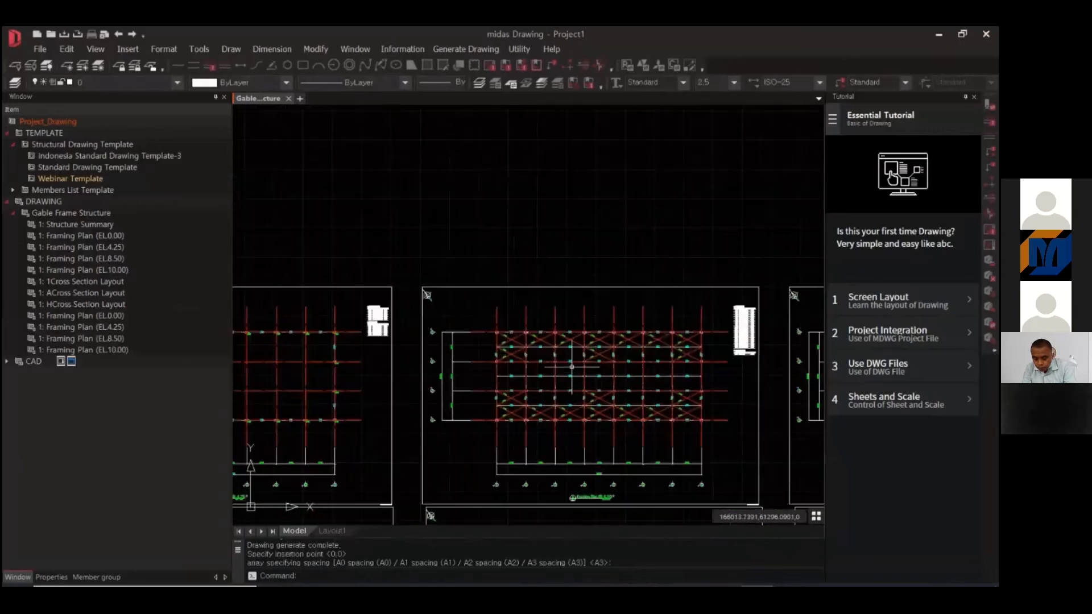
scroll(572, 367, up, 8)
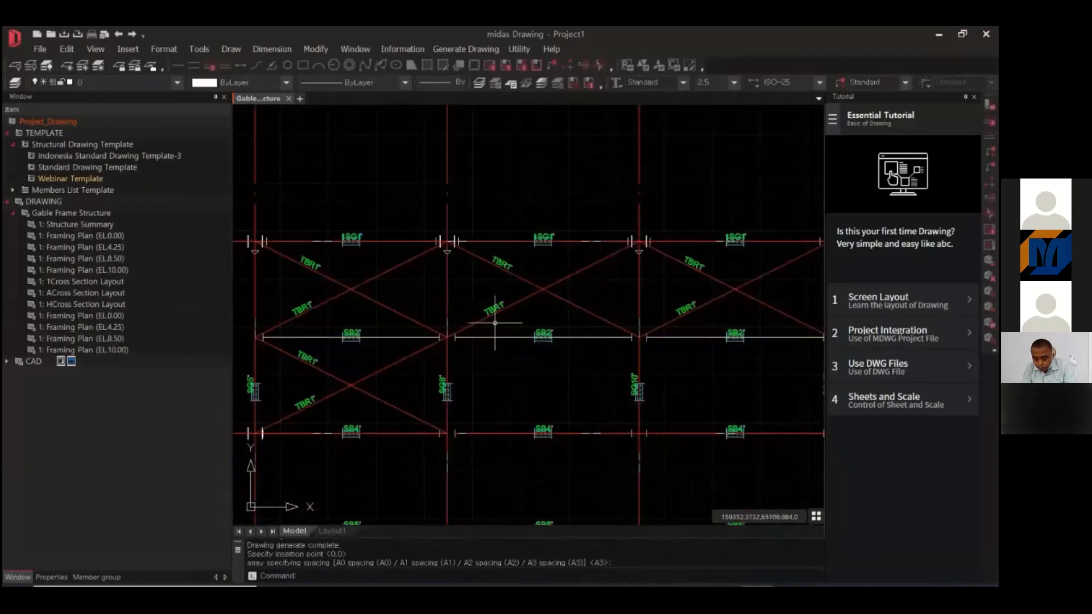
scroll(494, 323, up, 4)
middle_drag(620, 364, 560, 414)
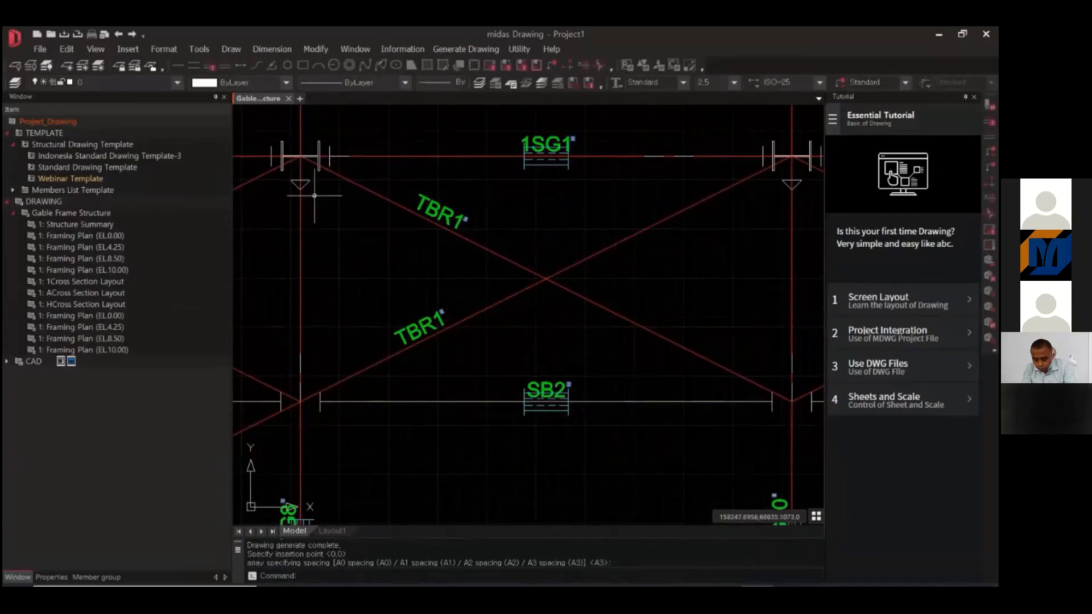
middle_drag(596, 216, 576, 246)
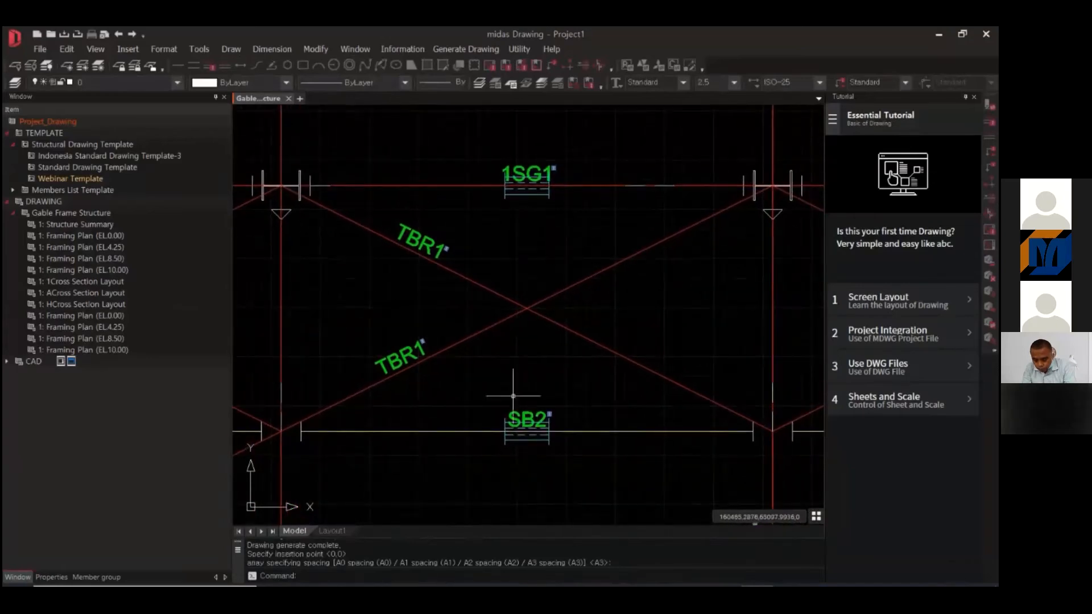
- Examine the lower bays of the single-line EL.8.50 framing plan down to the SB1 beams and 1SG1 edge girders
scroll(543, 459, down, 2)
middle_drag(543, 460, 529, 305)
mouse_move(620, 415)
middle_down()
mouse_move(638, 376)
mouse_move(620, 394)
middle_up()
scroll(637, 376, down, 3)
mouse_move(393, 418)
middle_down()
mouse_move(409, 427)
mouse_move(429, 402)
mouse_move(453, 311)
middle_up()
scroll(454, 361, down, 4)
scroll(619, 442, up, 8)
middle_drag(619, 441, 386, 458)
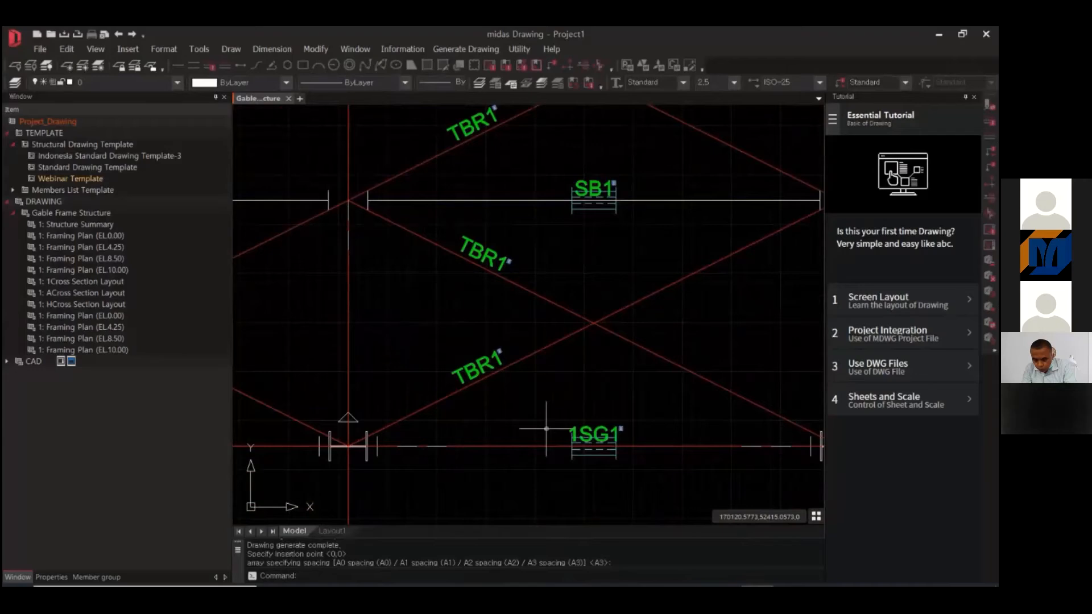
- Turn off the G-MEMB AXIS-CEN layer to hide the member centre lines
scroll(546, 428, down, 5)
middle_drag(502, 372, 643, 383)
scroll(643, 383, down, 2)
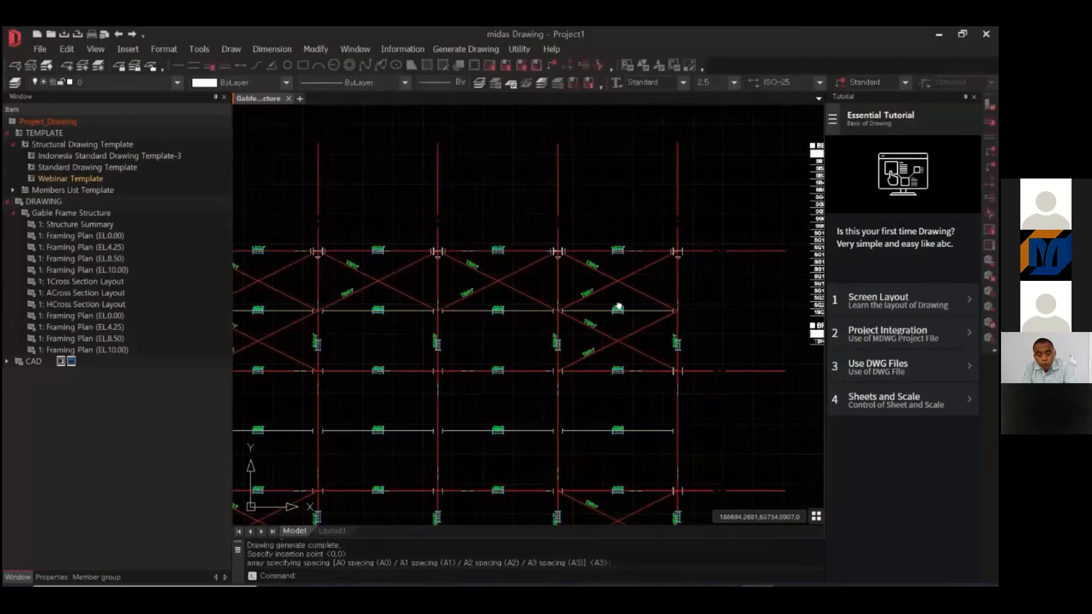
scroll(641, 270, up, 5)
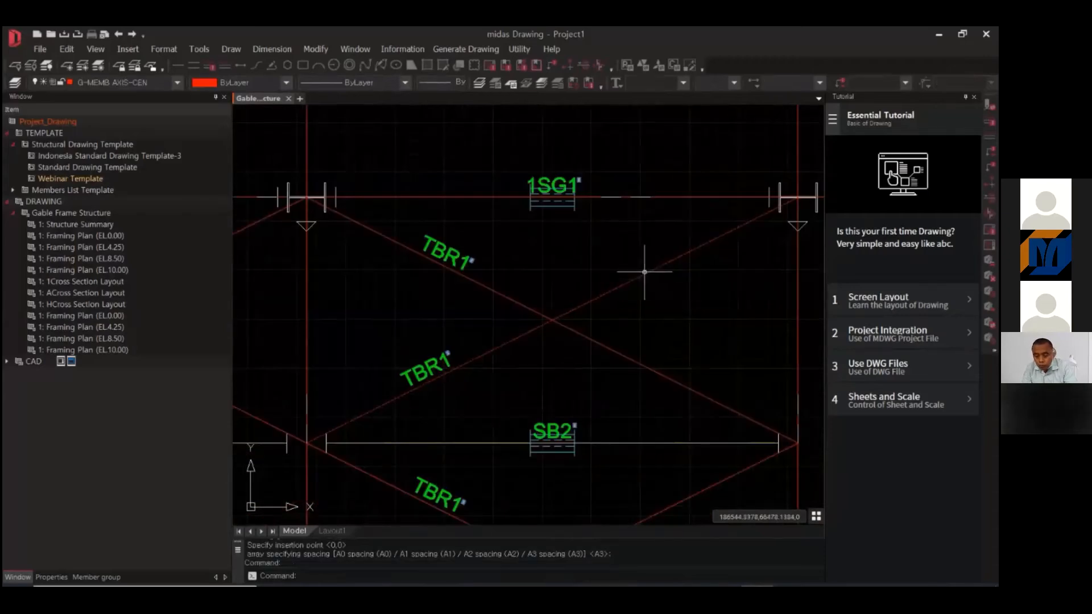
click(37, 83)
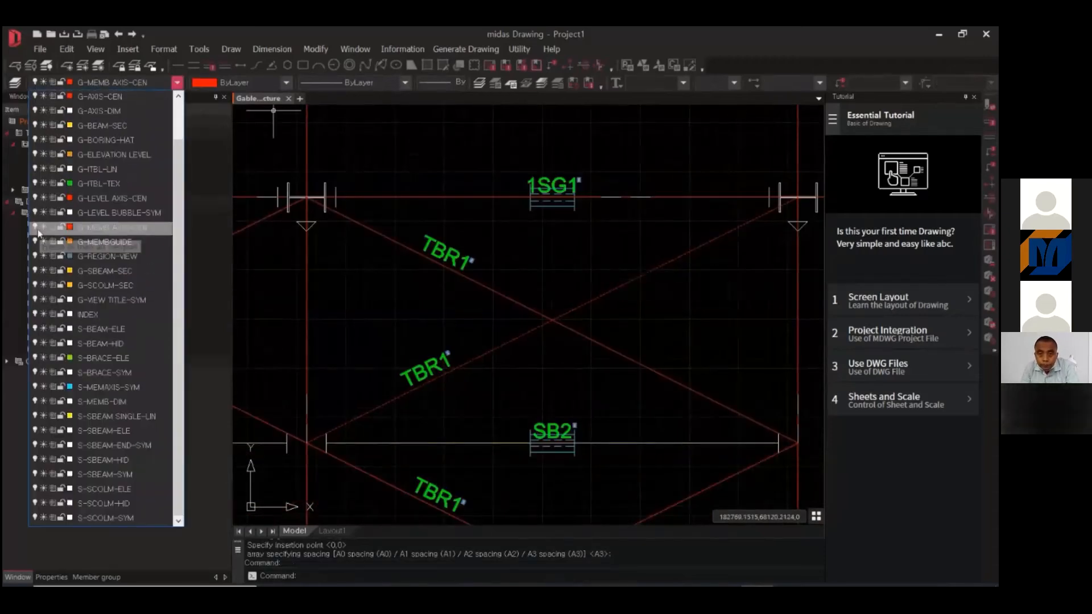
click(38, 229)
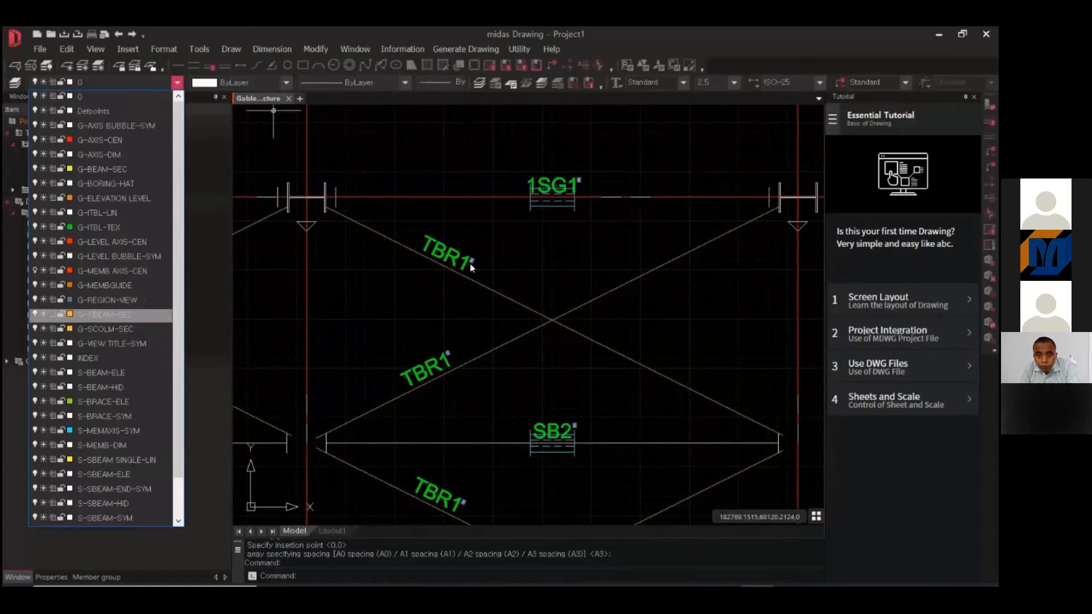
key(Escape)
key(Escape)
- Start an axis-offset structural section on the new EL.10.00 framing plan, using the leftmost vertical grid line and setting the section location beside it
scroll(733, 275, down, 5)
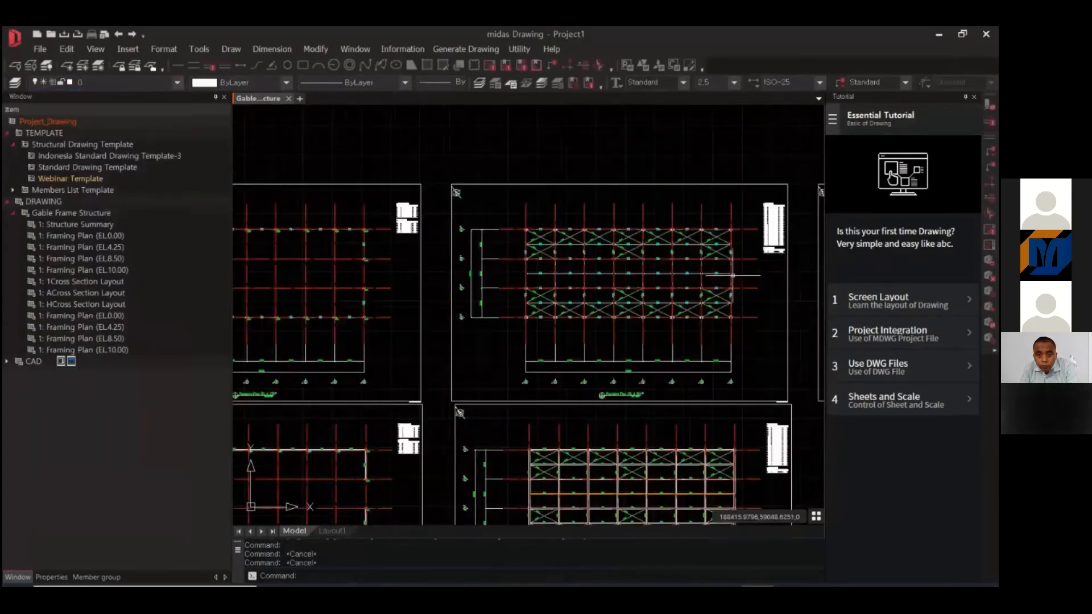
middle_drag(734, 275, 719, 264)
scroll(505, 366, up, 2)
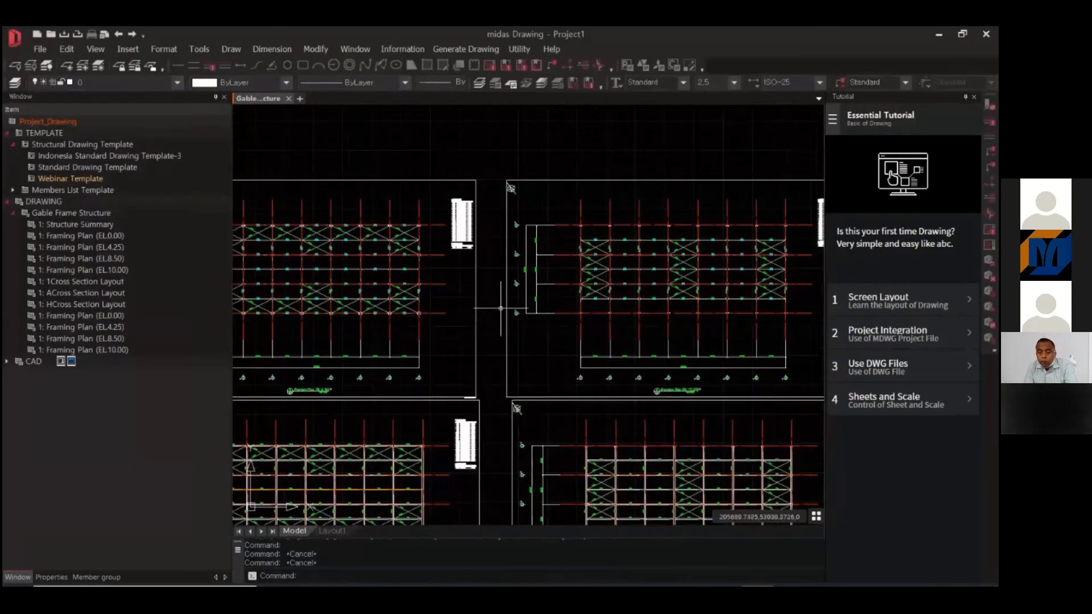
scroll(630, 294, up, 3)
scroll(630, 294, down, 2)
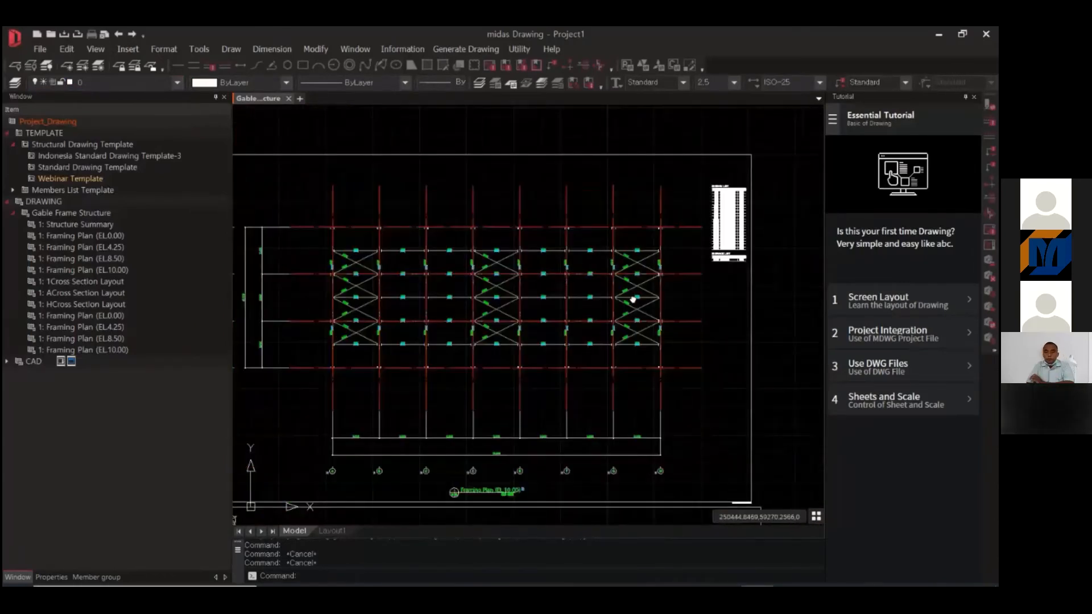
scroll(631, 296, down, 3)
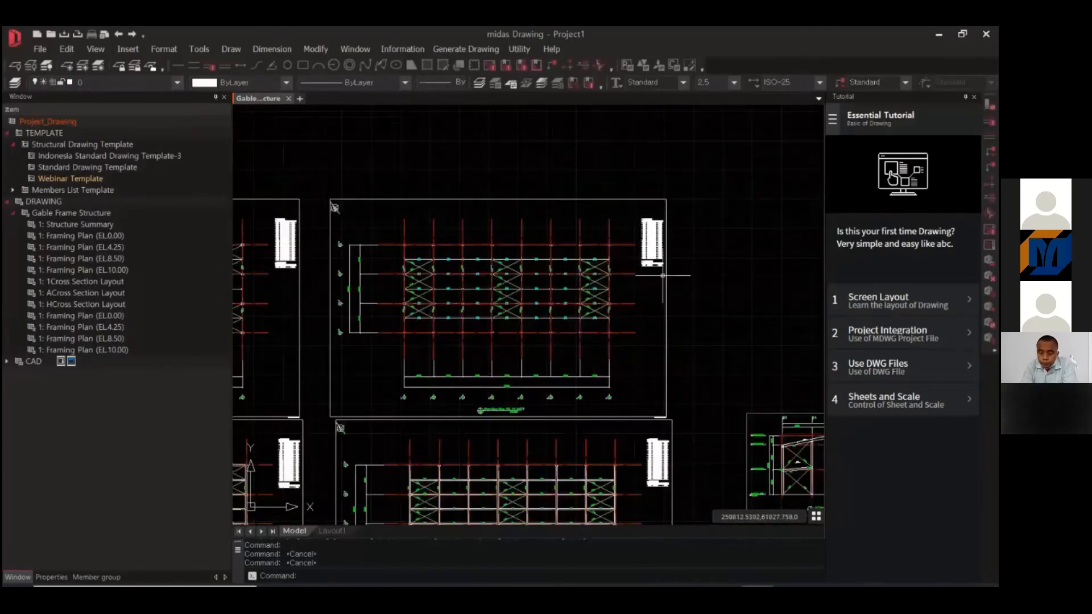
click(466, 49)
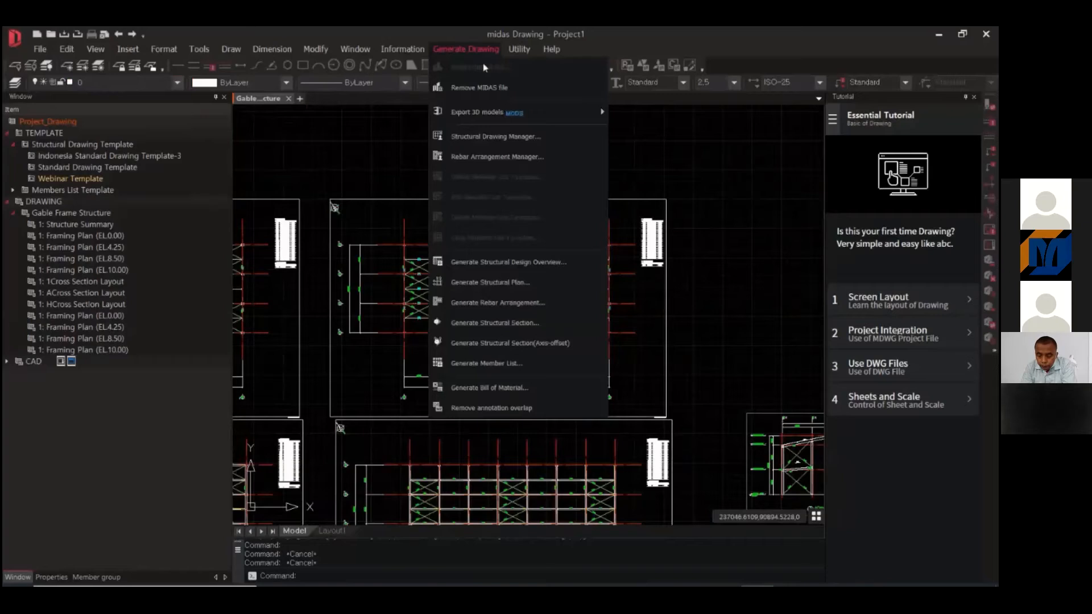
click(484, 68)
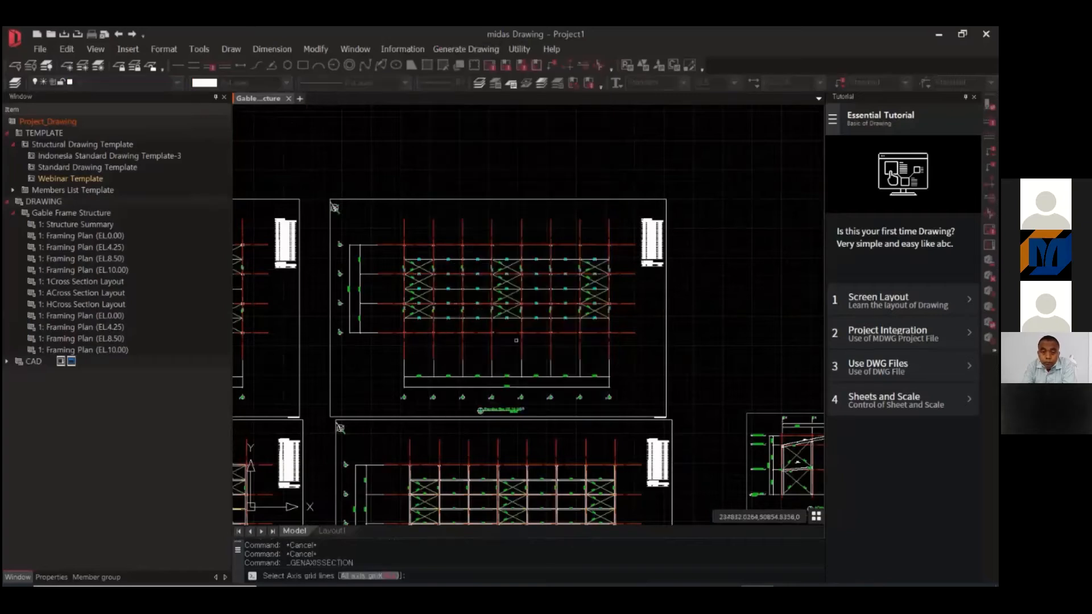
click(405, 350)
key(Return)
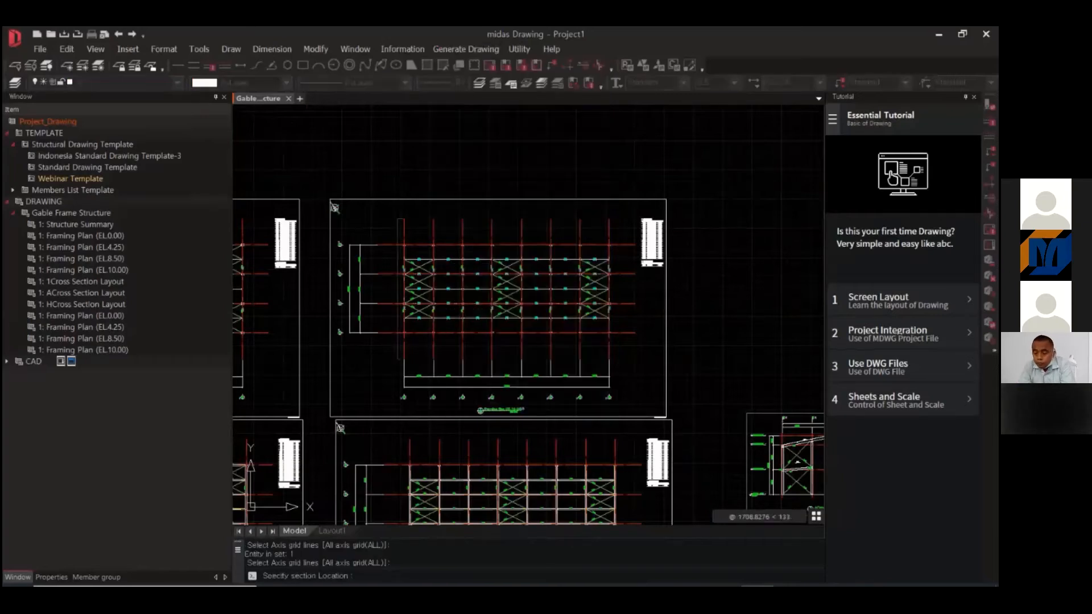
click(409, 353)
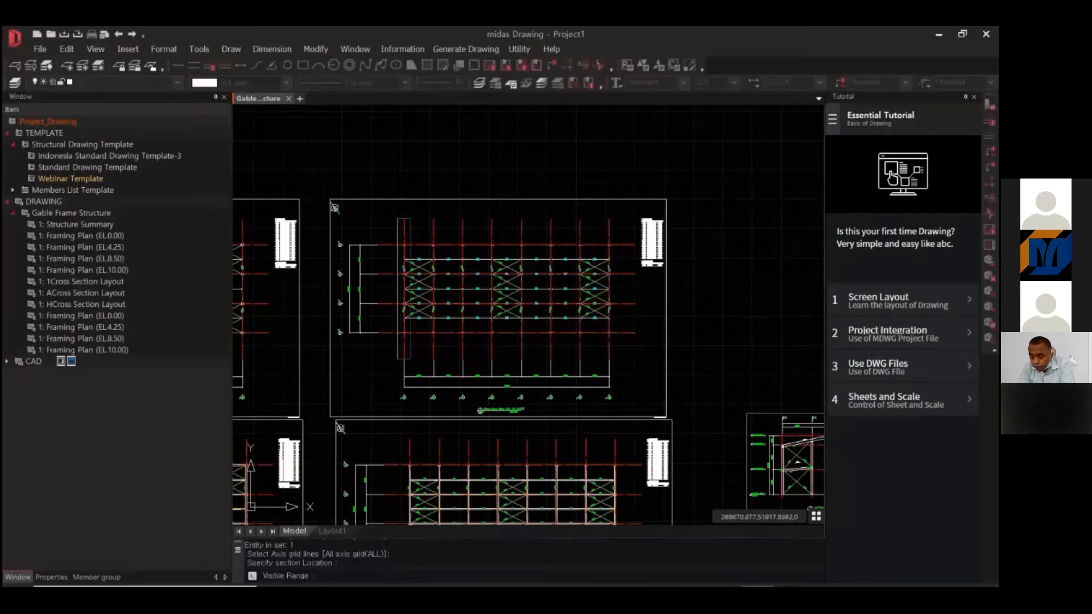
- Place the generated A cross section layout in the empty area directly above the existing cross section drawings
middle_drag(742, 365, 568, 347)
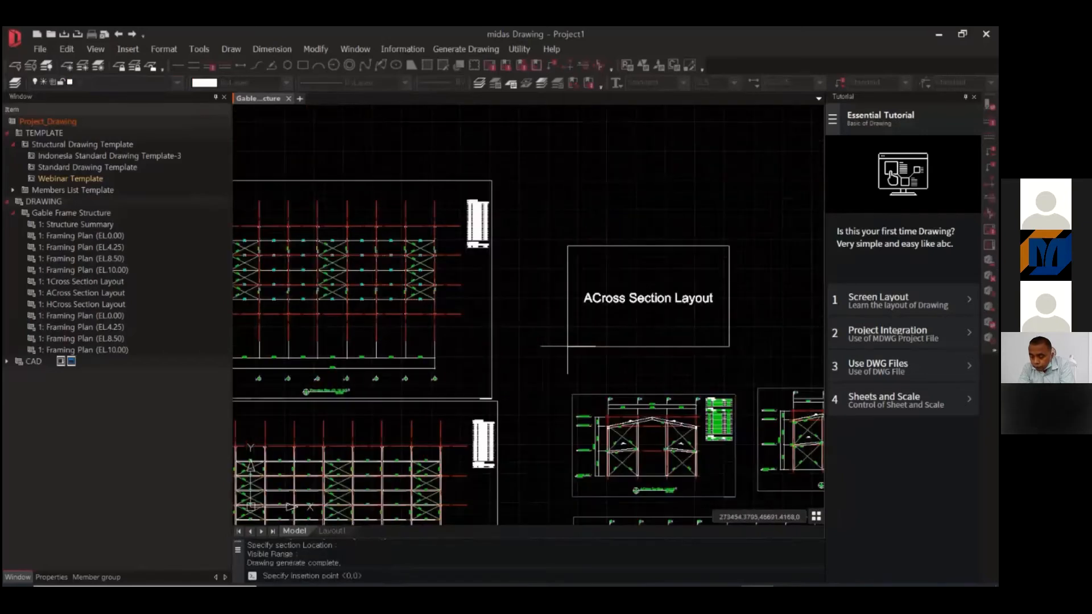
click(568, 346)
- Examine the TBR1 braces, girders and column connections in the newly placed A cross section
scroll(615, 279, up, 5)
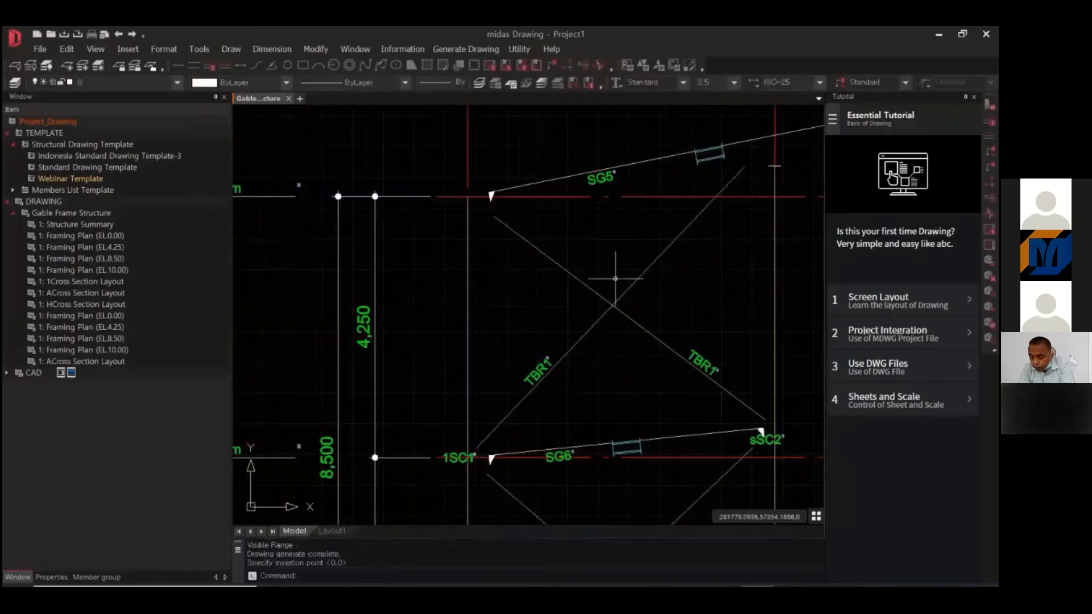
scroll(506, 205, up, 3)
scroll(474, 233, down, 3)
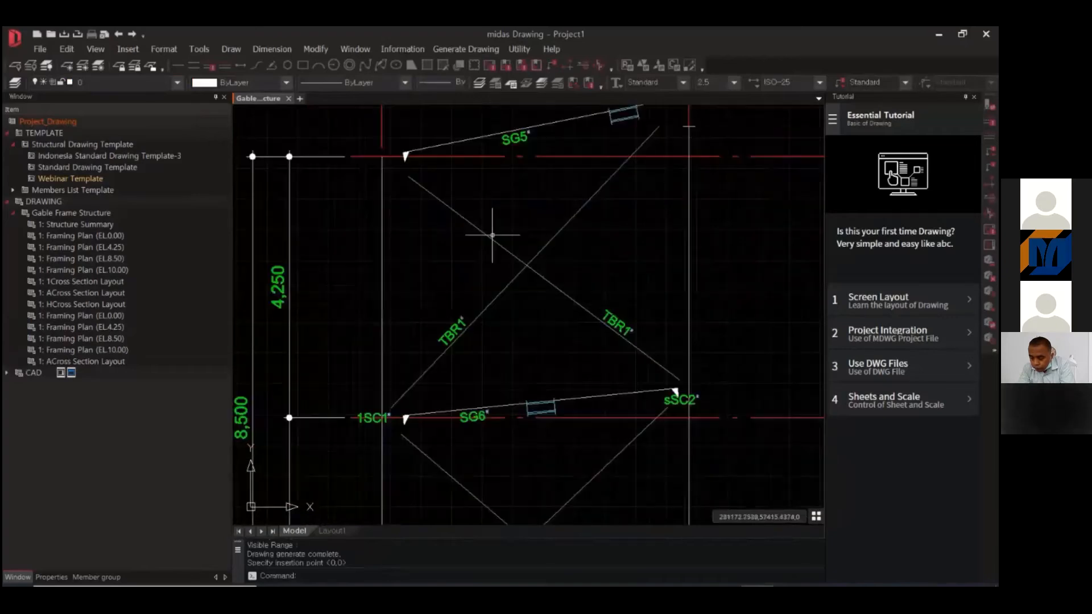
middle_drag(639, 370, 586, 274)
scroll(586, 275, down, 2)
middle_drag(648, 307, 561, 342)
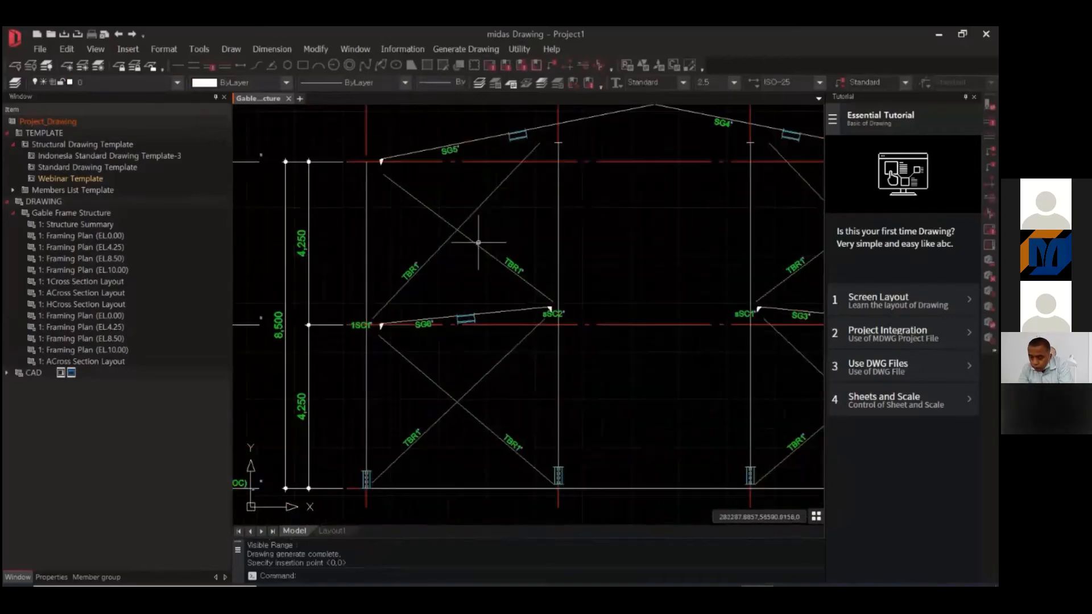
scroll(479, 242, down, 4)
middle_drag(488, 276, 617, 293)
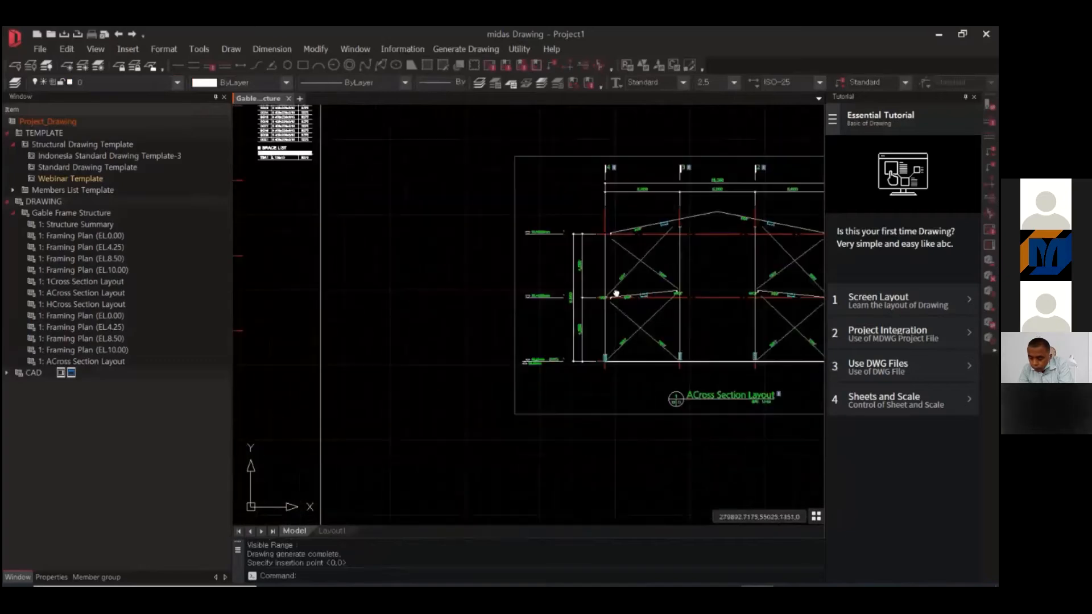
- Examine the bracing and beam labels in the neighbouring framing plan to compare them with the section
middle_drag(438, 293, 724, 293)
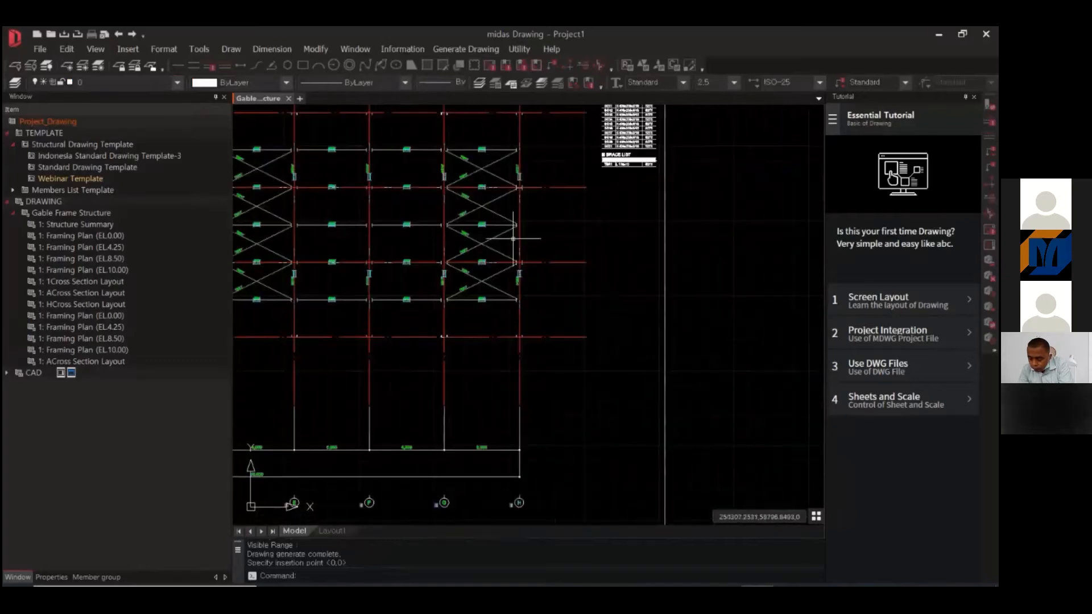
middle_drag(444, 300, 522, 323)
scroll(519, 307, up, 5)
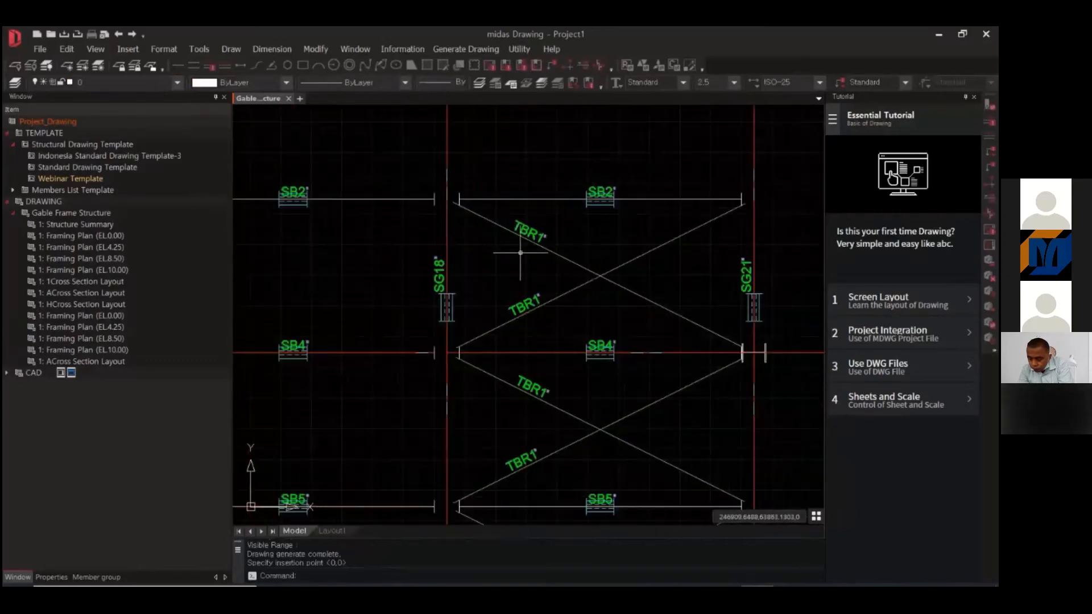
middle_drag(579, 304, 337, 249)
scroll(337, 248, down, 3)
- Return to the A cross section and examine its roof girders, brace ends and overall frame
middle_drag(554, 256, 207, 250)
scroll(541, 336, up, 2)
middle_drag(653, 325, 553, 318)
mouse_move(685, 339)
middle_down()
mouse_move(647, 339)
mouse_move(541, 271)
mouse_move(541, 230)
middle_up()
scroll(548, 127, up, 5)
middle_drag(549, 126, 573, 353)
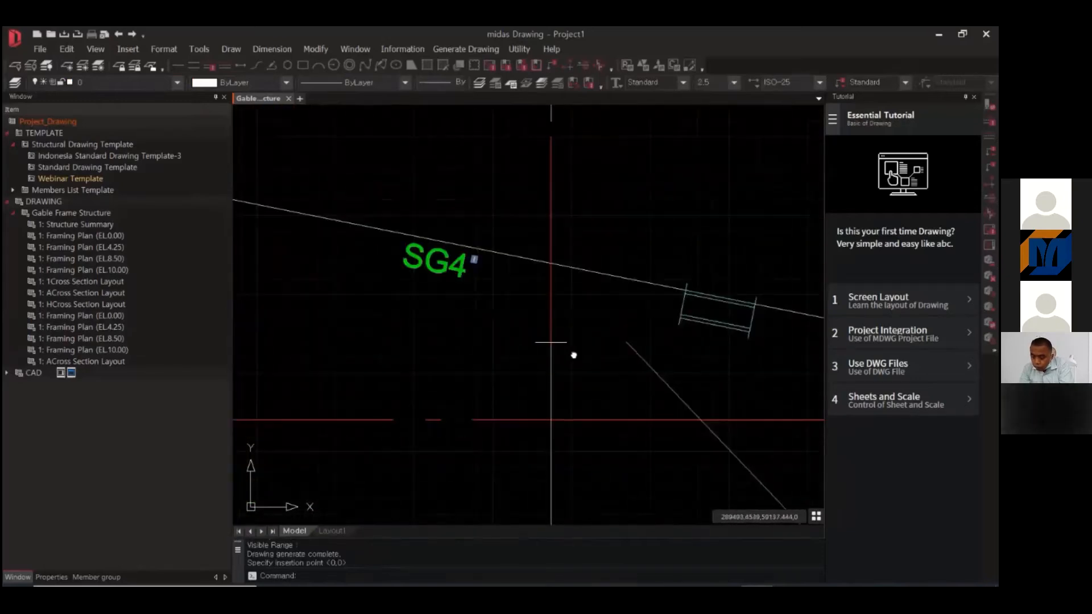
scroll(566, 364, down, 5)
middle_drag(531, 414, 567, 325)
scroll(567, 325, down, 3)
middle_drag(612, 409, 593, 343)
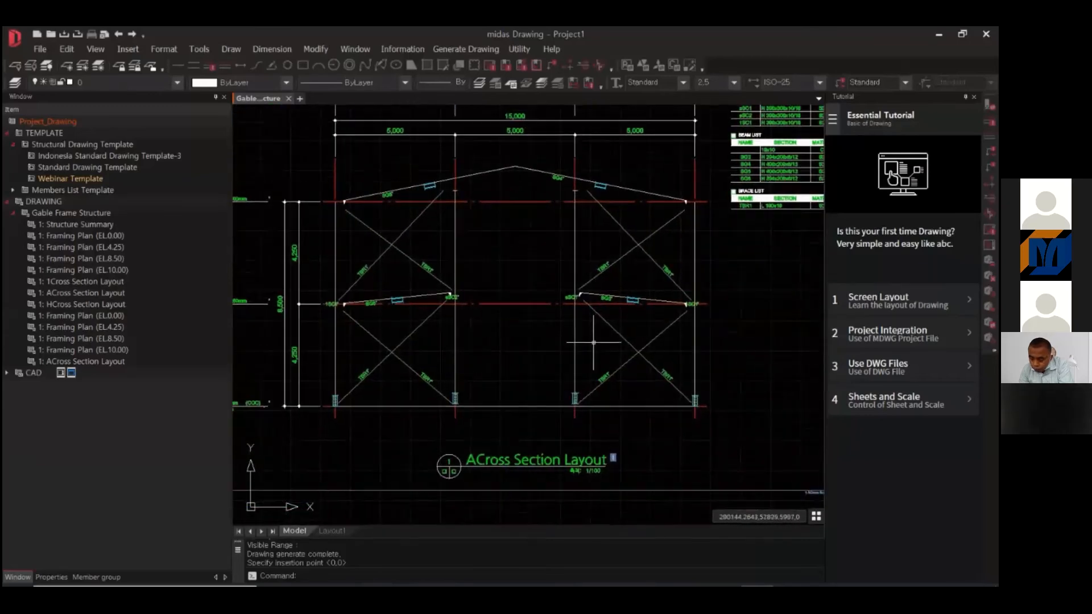
- Turn on the G-MEMB AXIS-CEN layer to display the member axis lines, leaving nothing selected
click(574, 415)
click(566, 418)
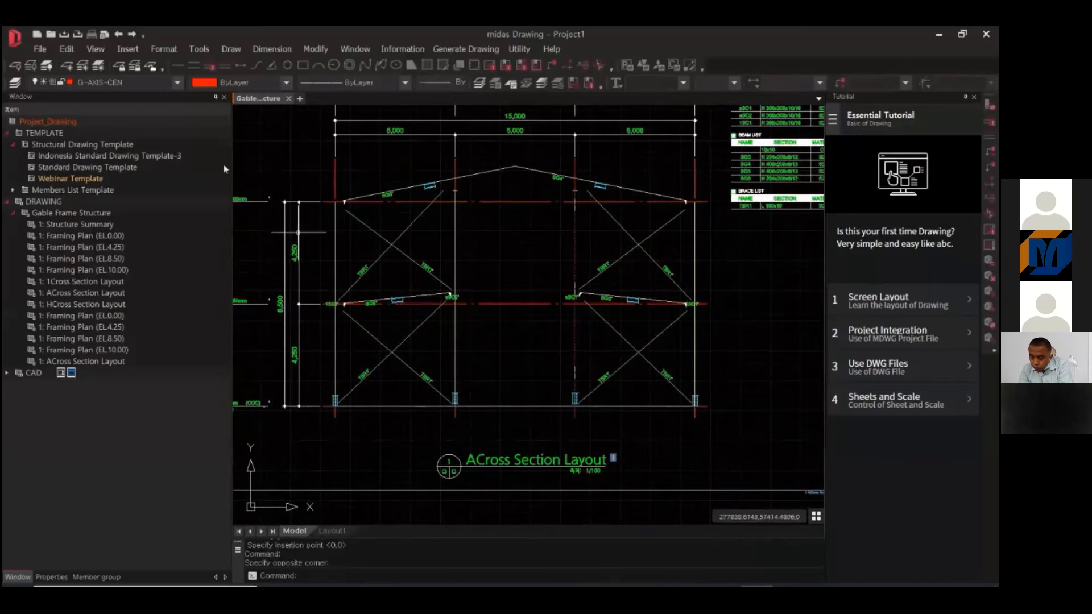
click(177, 83)
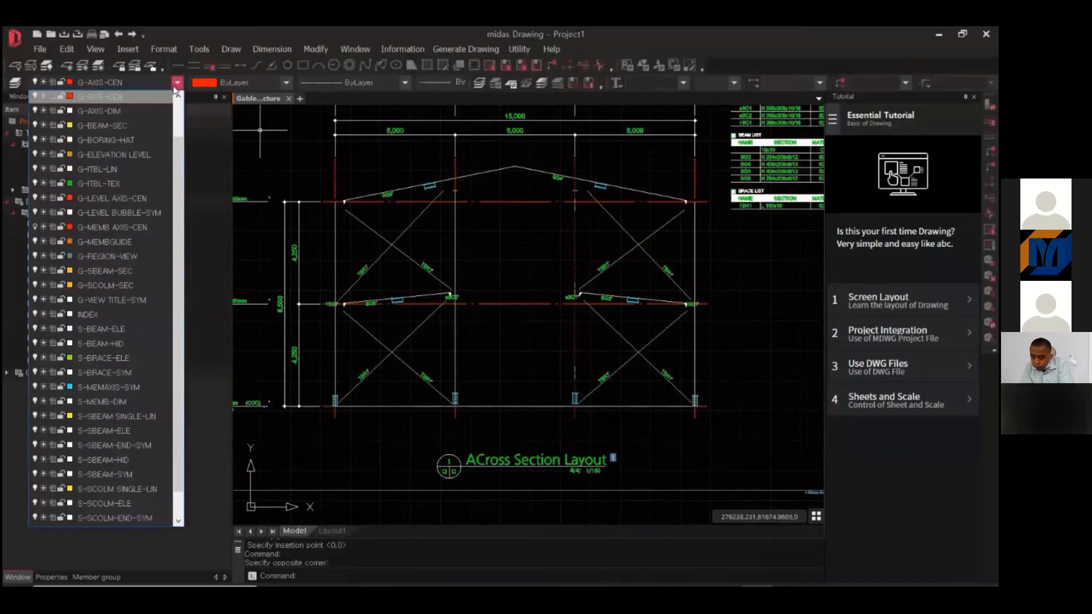
key(Escape)
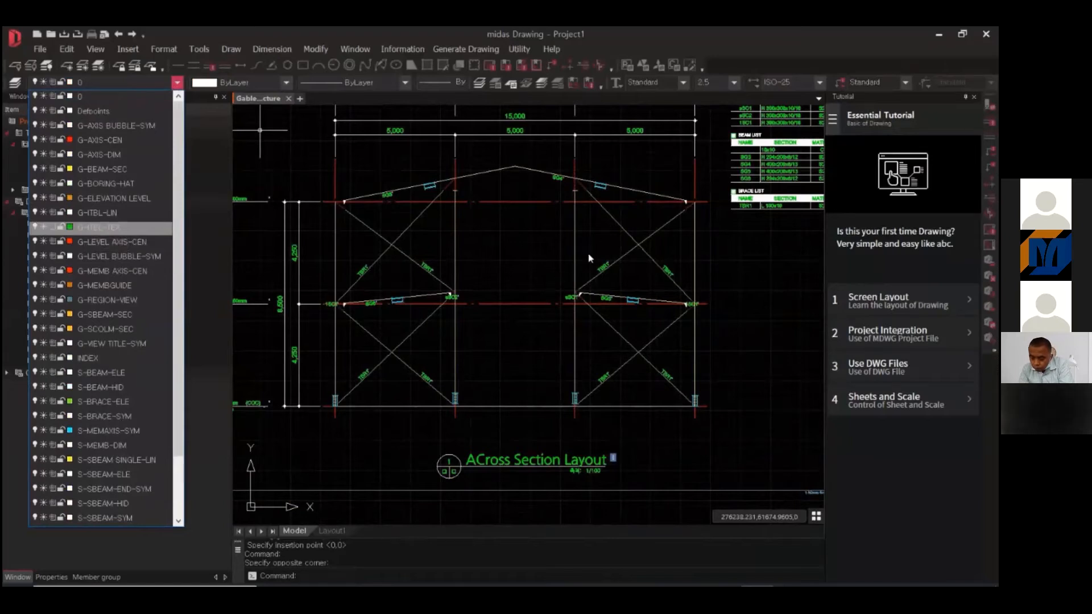
key(Escape)
key(Escape)
key(Escape)
- Examine how the brace lines meet the columns and girders throughout the A cross section
scroll(546, 238, up, 5)
scroll(546, 238, down, 6)
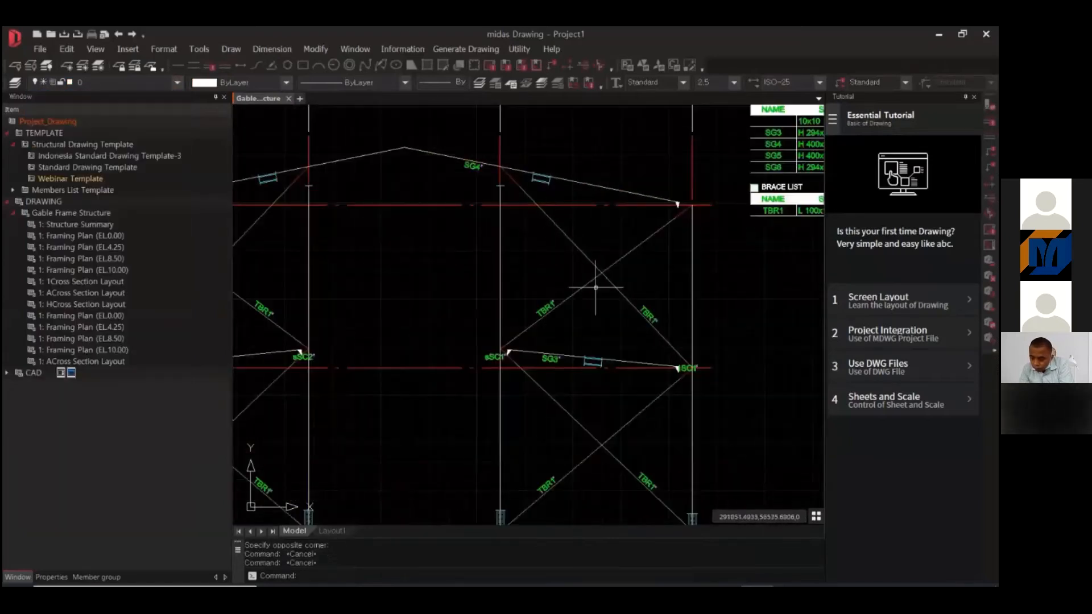
middle_drag(596, 287, 594, 220)
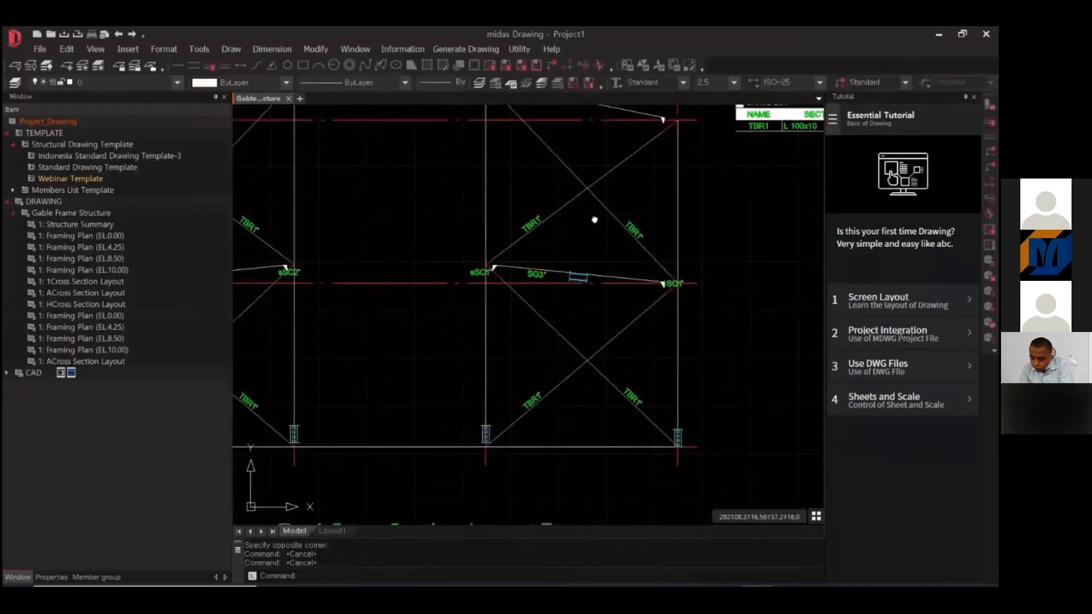
scroll(595, 220, down, 5)
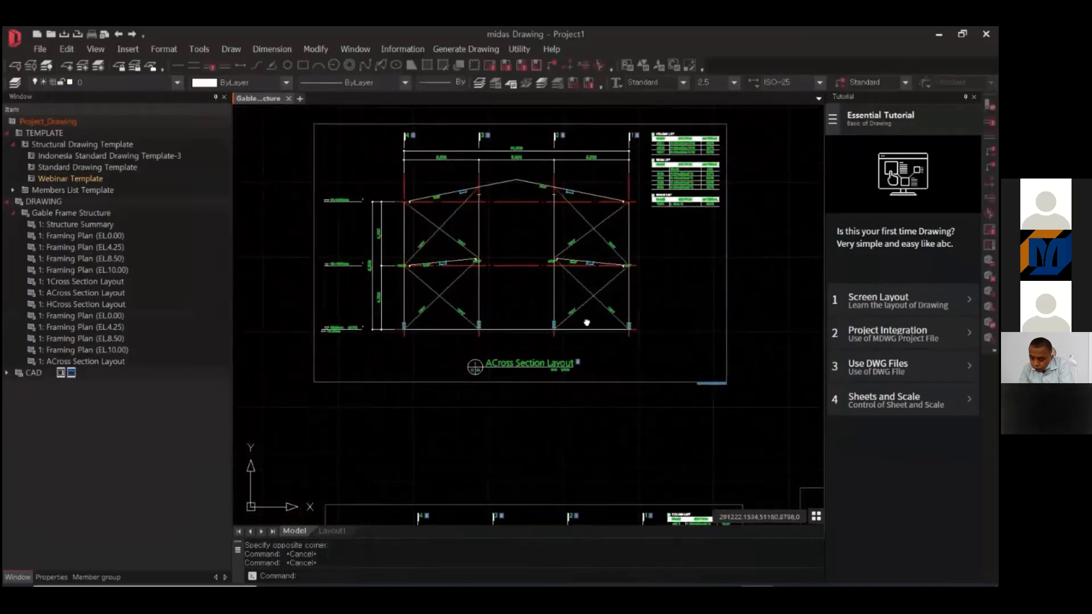
scroll(636, 275, up, 5)
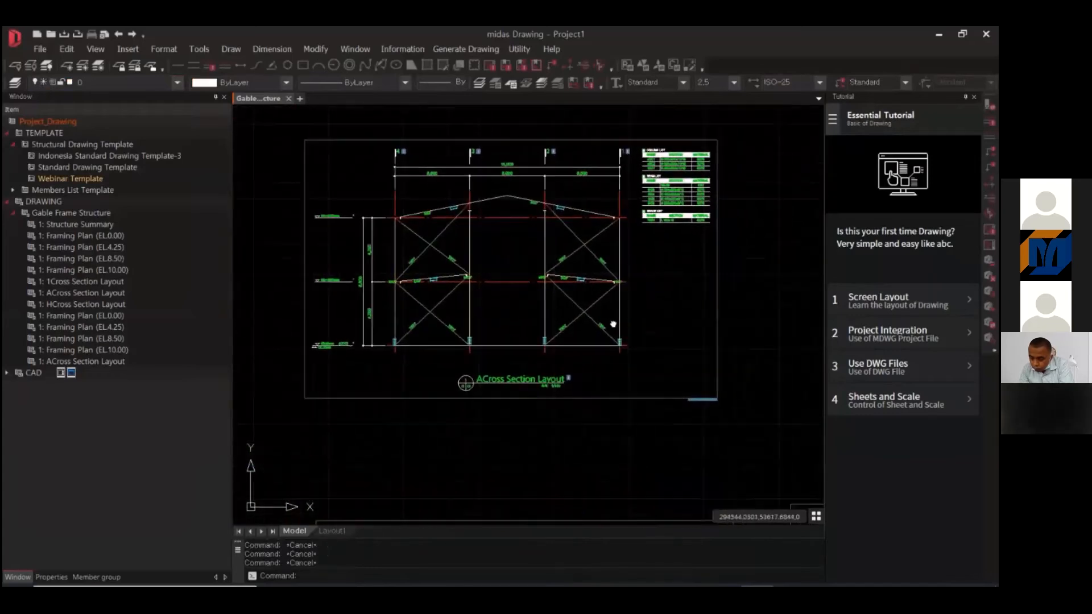
scroll(628, 334, down, 2)
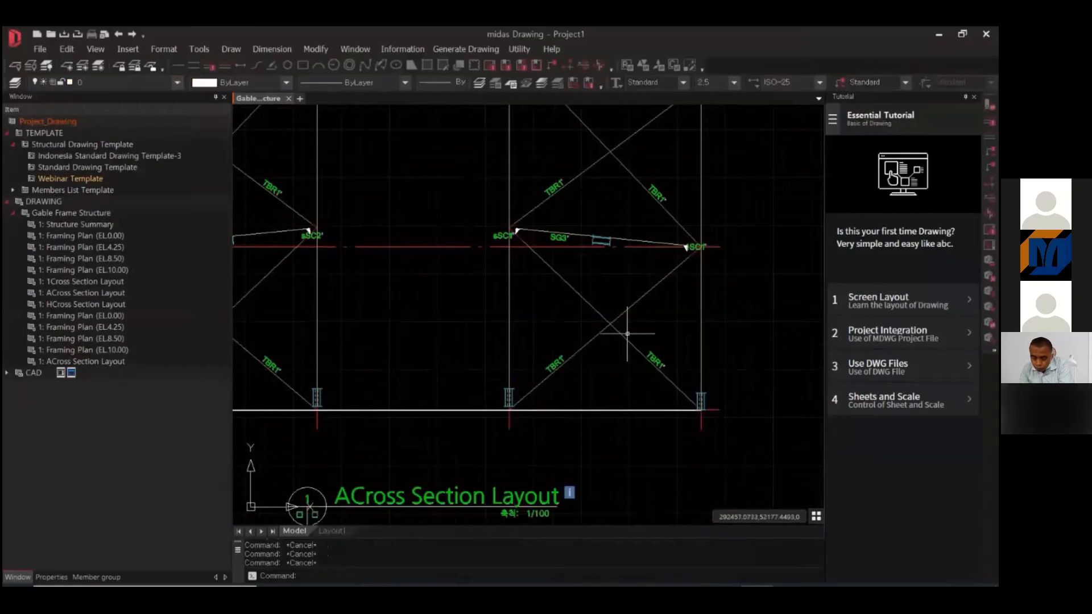
scroll(627, 334, down, 3)
scroll(502, 319, up, 3)
- Examine the storey dimensions and GL level marks beside the A cross section, and its place among the other sheets
middle_drag(568, 375, 560, 368)
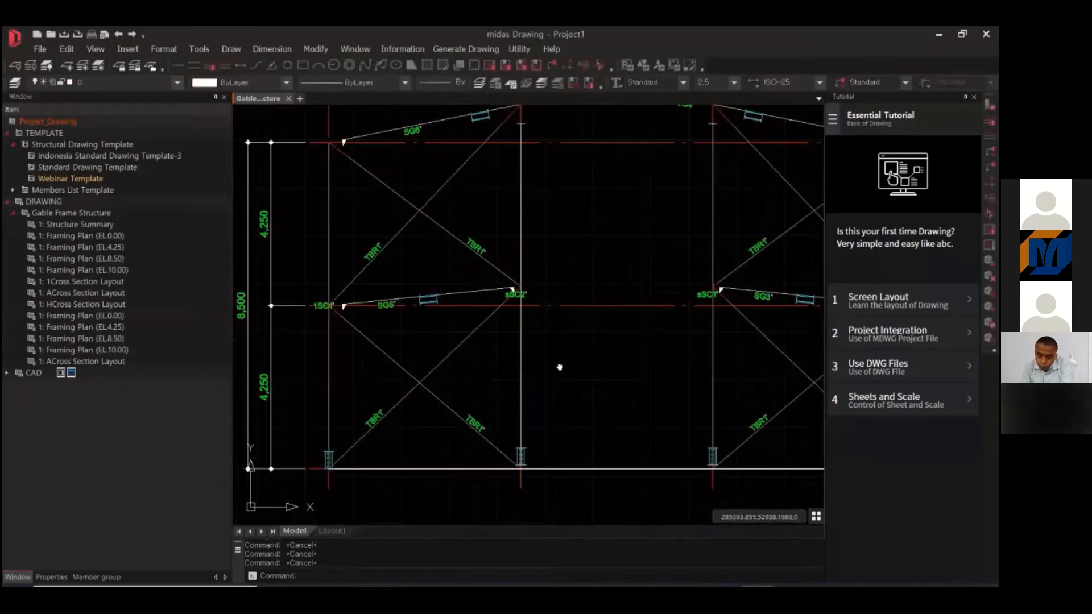
scroll(542, 342, down, 2)
scroll(380, 314, up, 2)
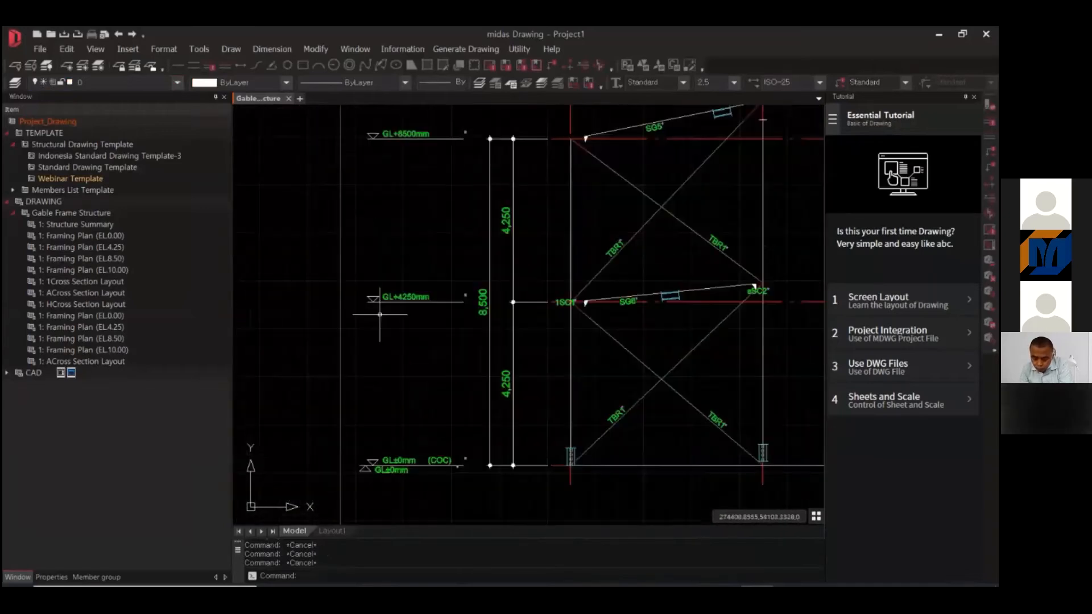
scroll(379, 314, up, 2)
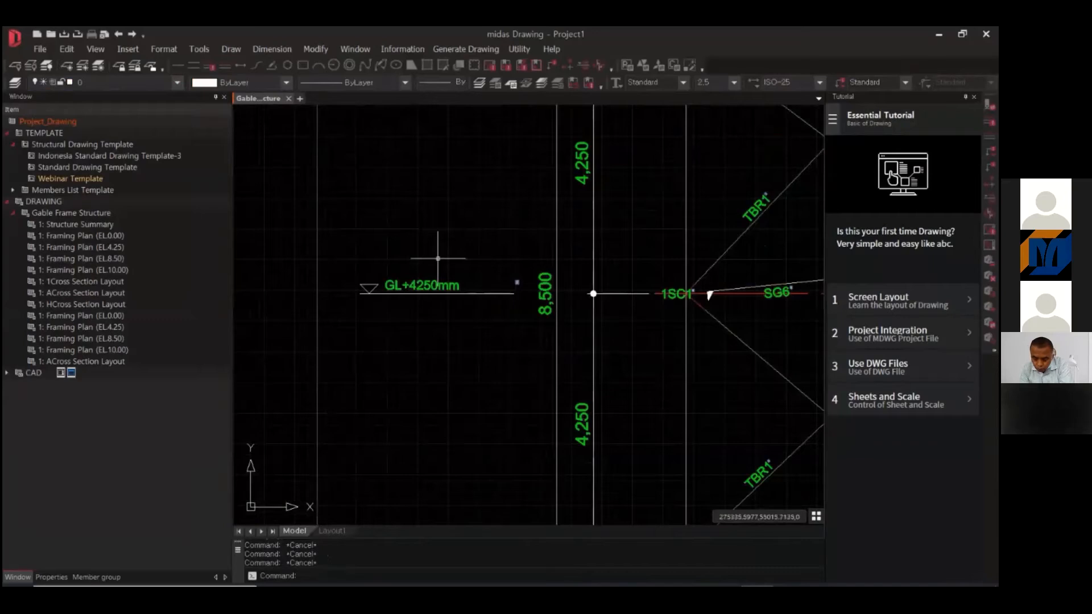
scroll(438, 258, down, 3)
scroll(621, 366, down, 4)
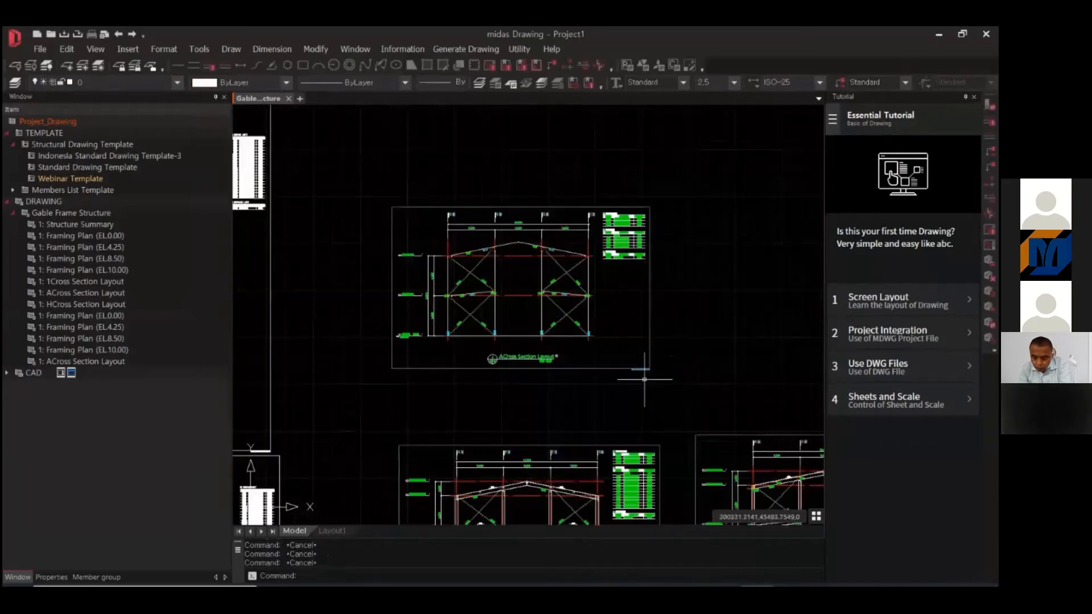
scroll(614, 364, down, 2)
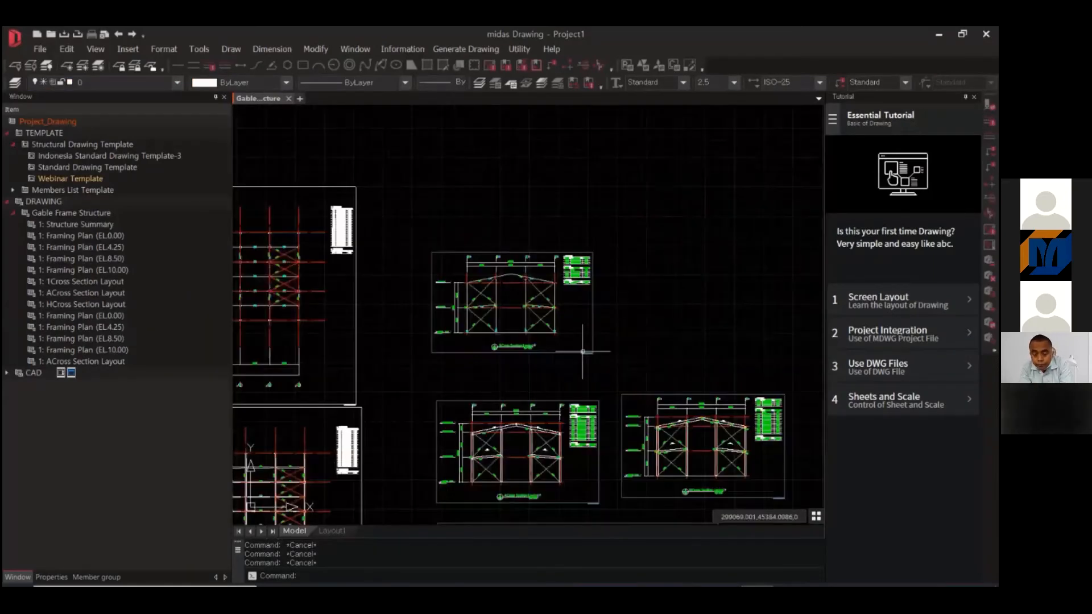
- Switch to the midas CAD window that holds the sample drawing sheet
mouse_move(725, 584)
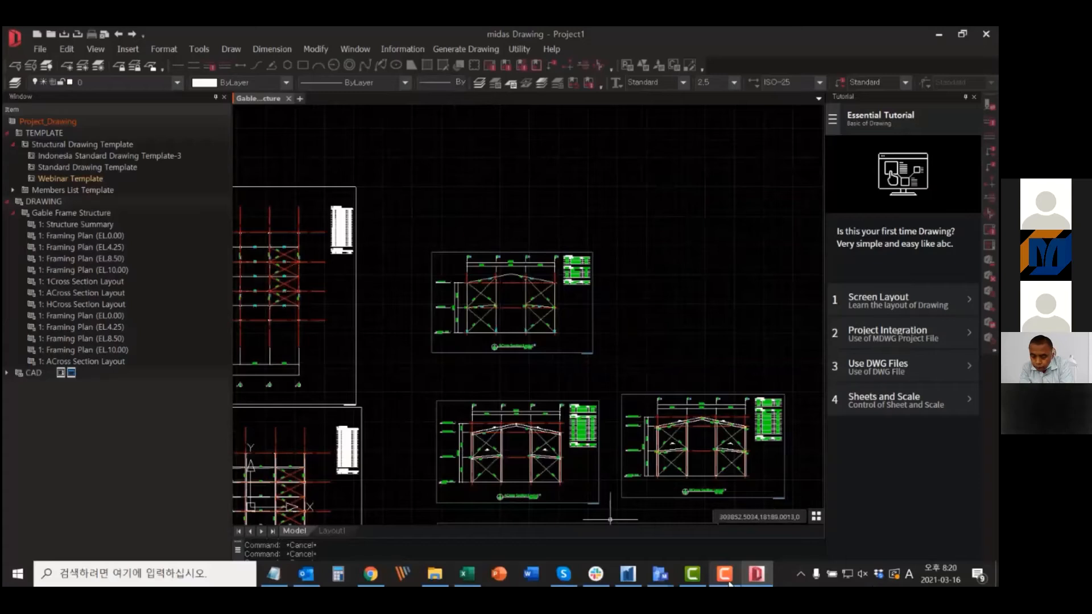
click(661, 575)
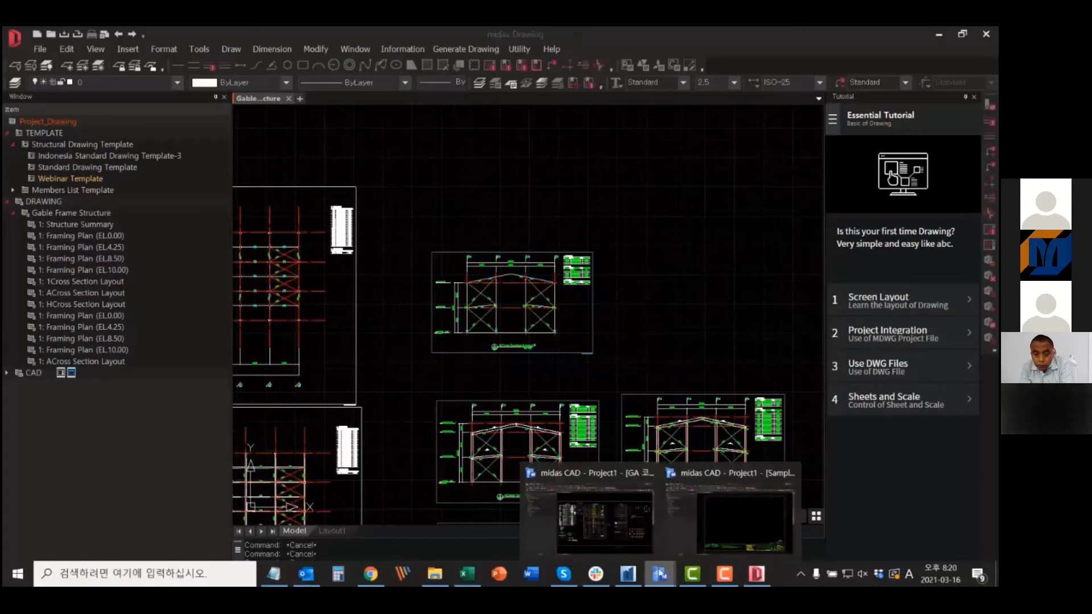
click(730, 520)
- Examine the sample sheet's border, title block, revision table and notes area
scroll(641, 382, down, 3)
middle_drag(595, 387, 599, 380)
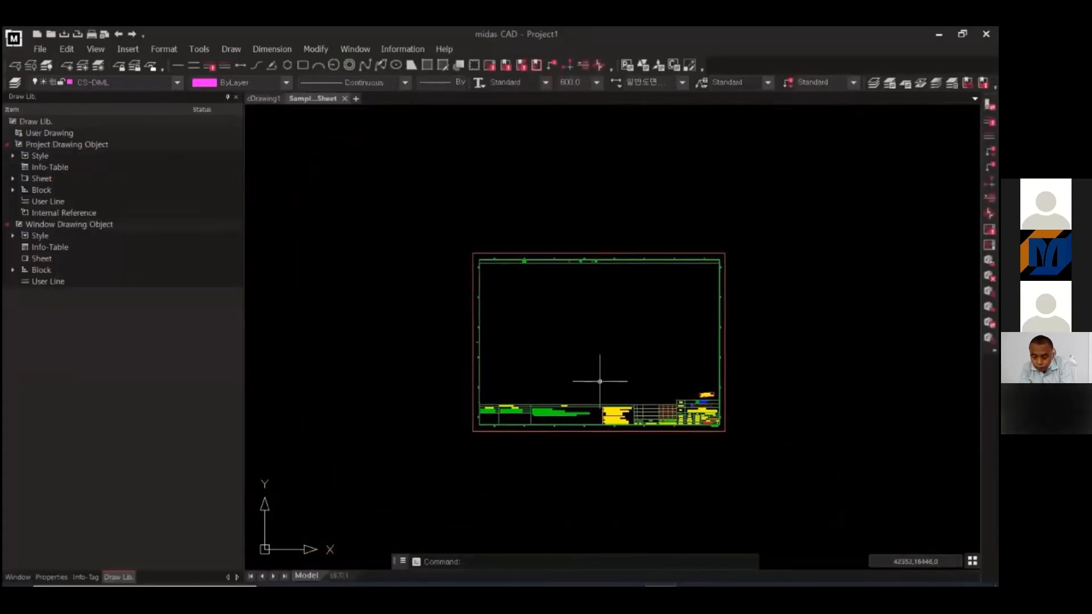
scroll(629, 380, up, 3)
scroll(708, 359, up, 3)
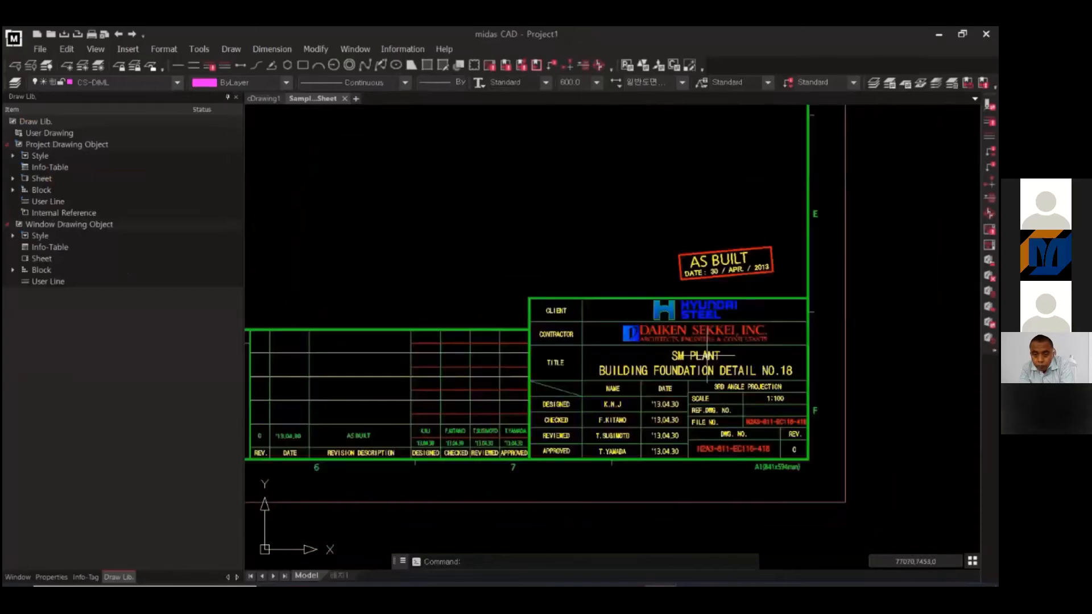
scroll(707, 355, up, 3)
scroll(713, 386, down, 3)
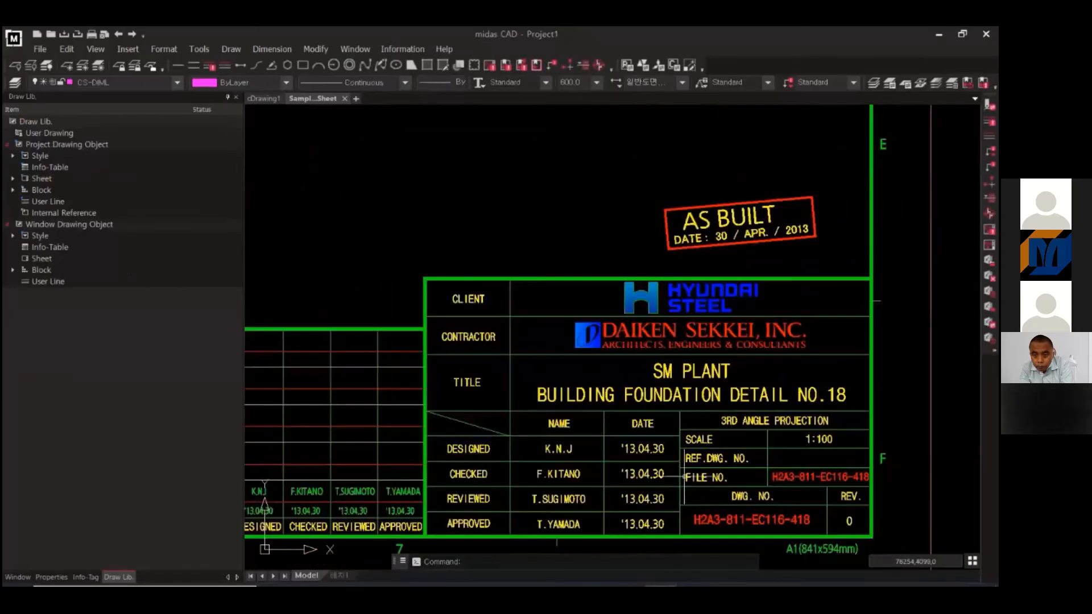
scroll(711, 467, down, 3)
middle_drag(620, 464, 967, 450)
middle_drag(615, 441, 701, 437)
scroll(700, 436, down, 3)
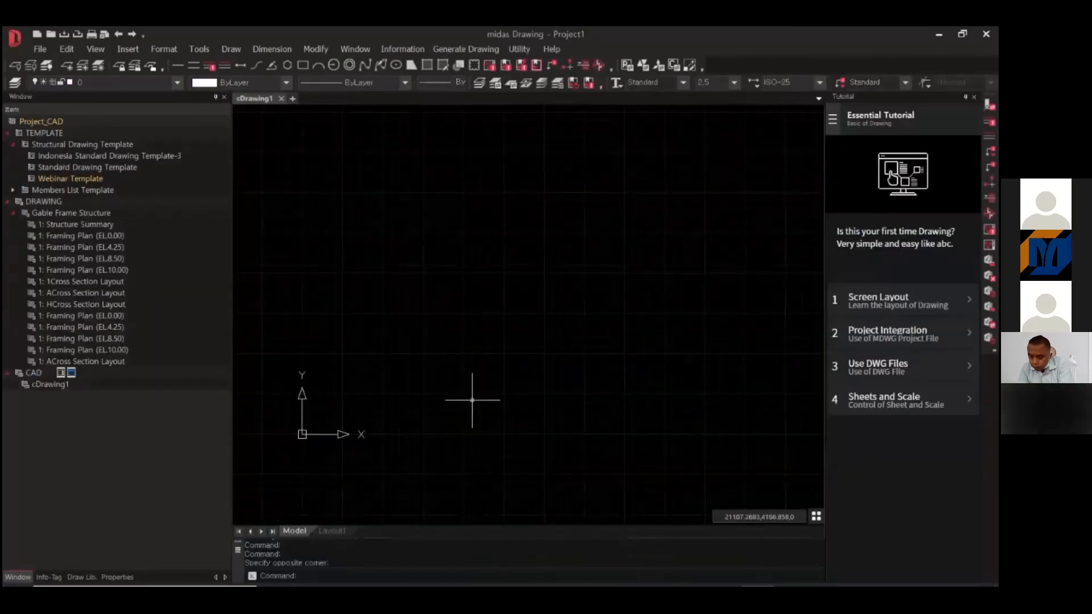
- Make the midas Drawing window float and minimise the midas CAD and midas nGen windows to expose the desktop
mouse_move(564, 584)
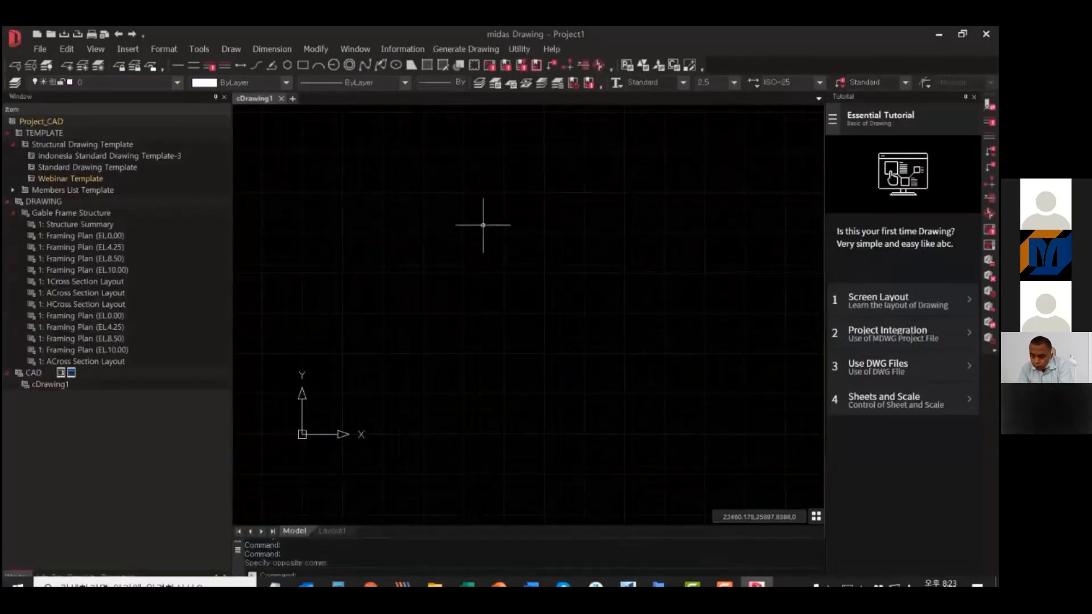
mouse_move(410, 30)
mouse_down()
mouse_move(472, 88)
mouse_move(465, 96)
mouse_up()
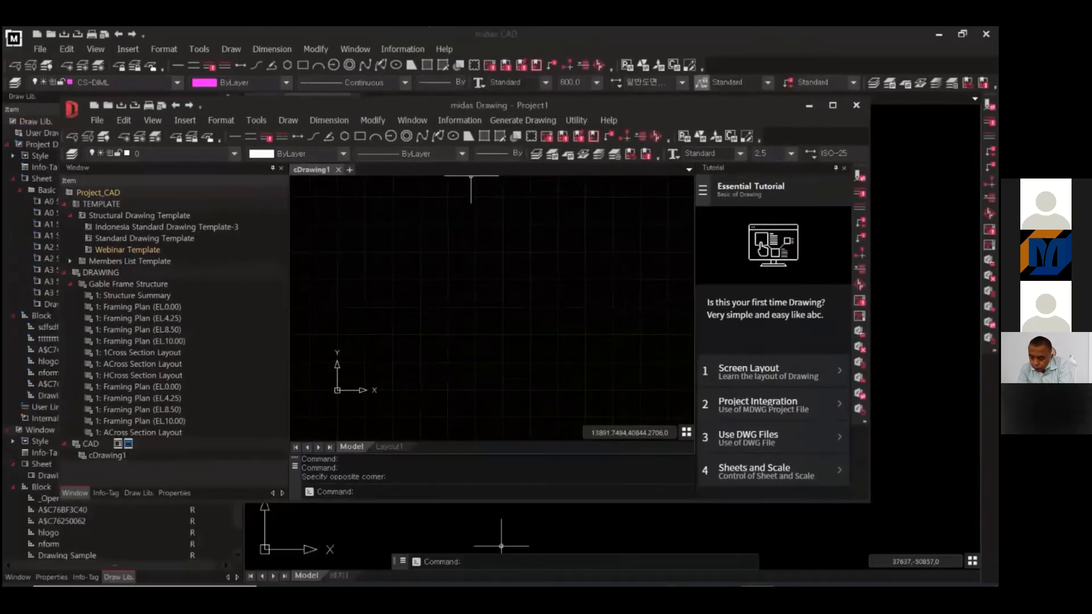
click(939, 35)
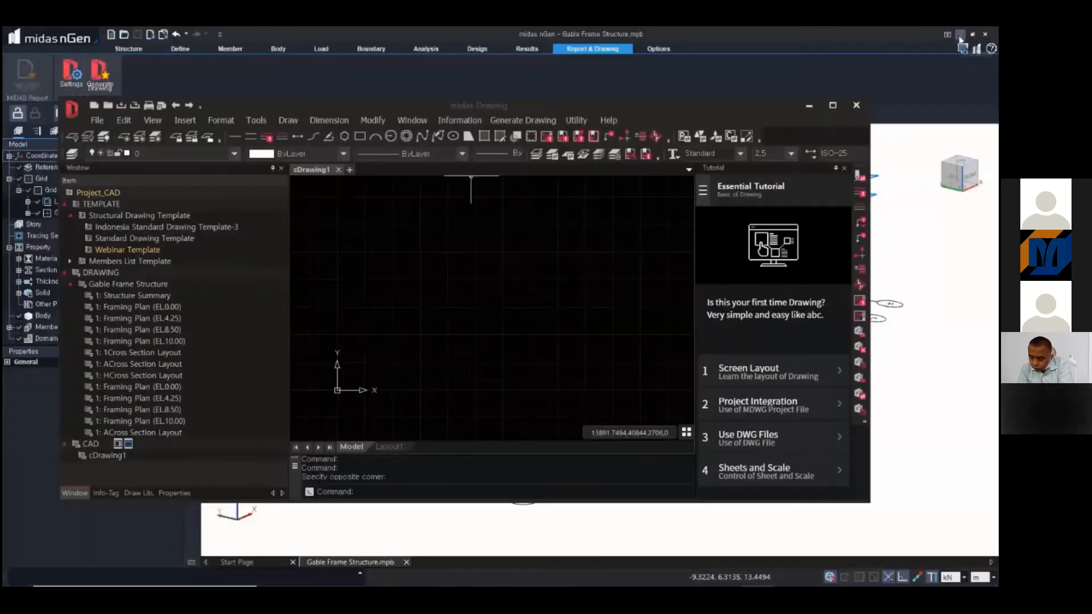
click(960, 35)
click(960, 35)
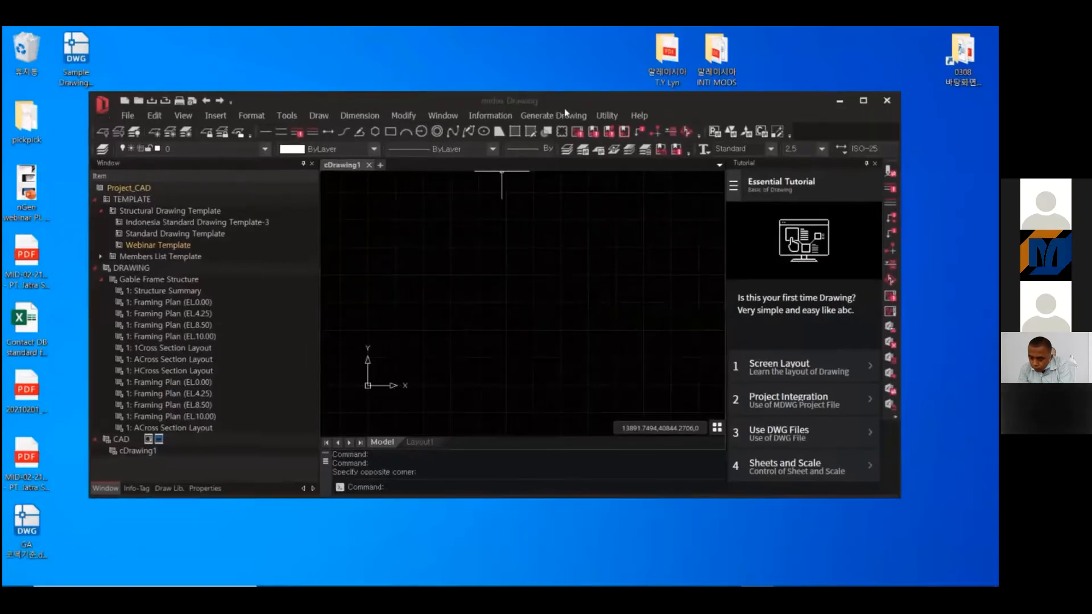
- Open the Sample Drawing Sheet DWG file from the desktop in midas Drawing and maximise the window
double_click(90, 65)
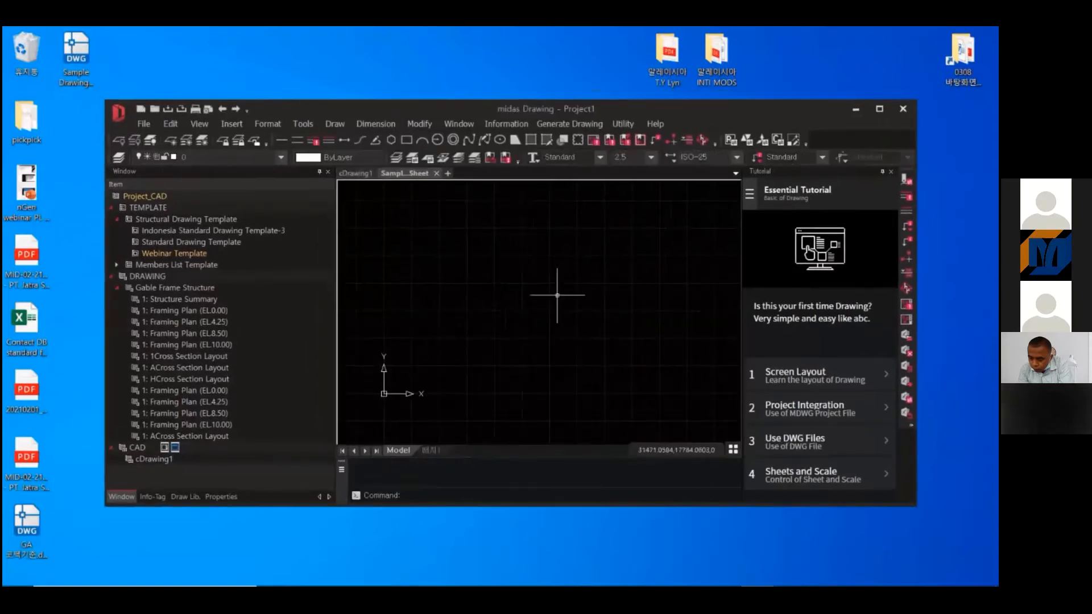
click(879, 109)
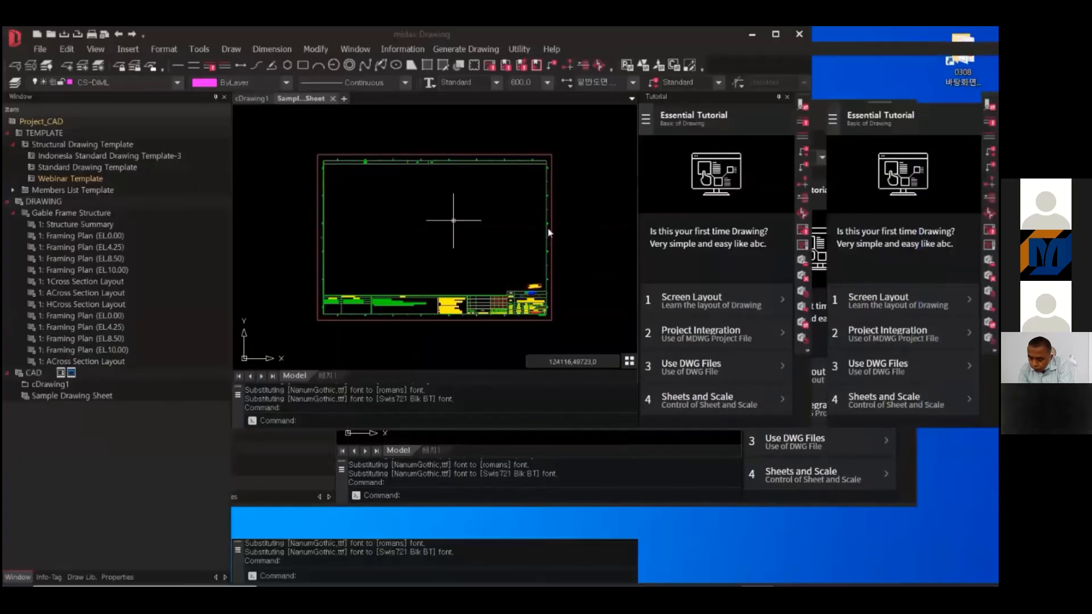
click(740, 220)
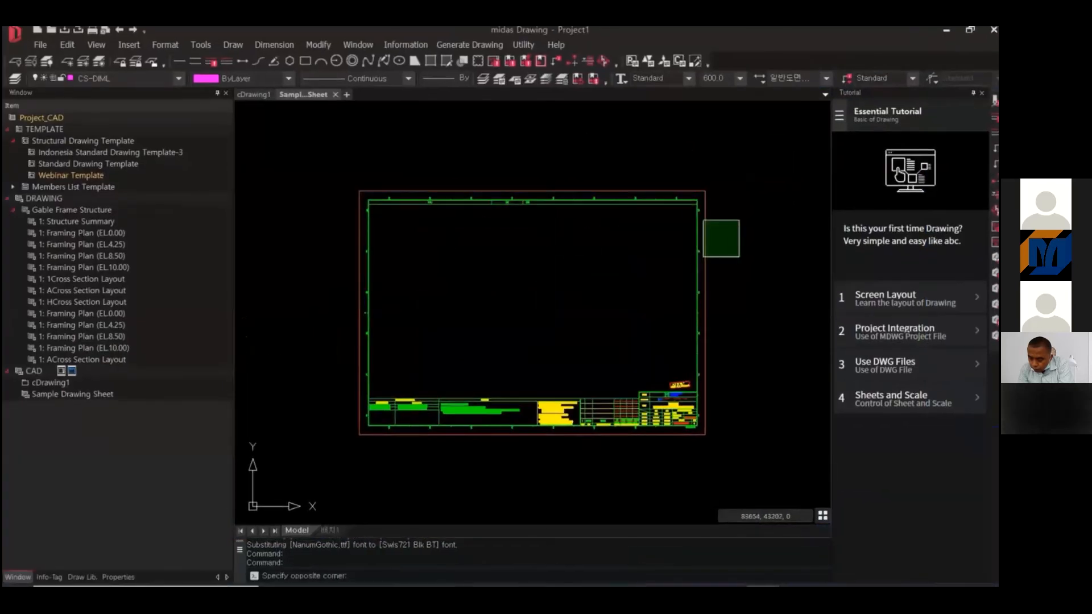
click(704, 257)
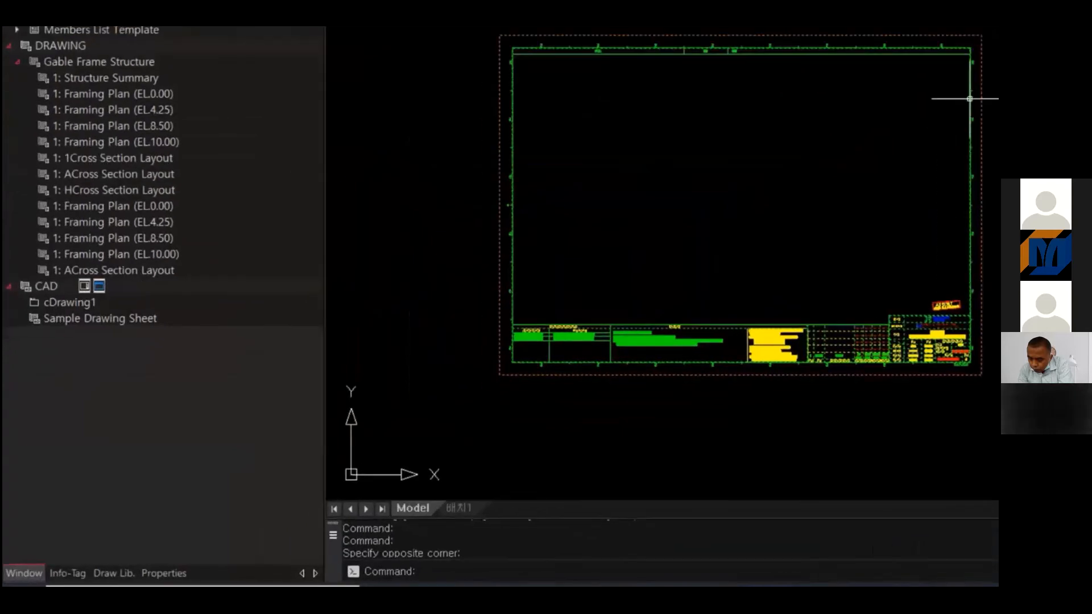
key(Escape)
key(Escape)
- Start a new sheet format definition named Drawing Sample with a current scale of 1/100
text(sh)
key(Return)
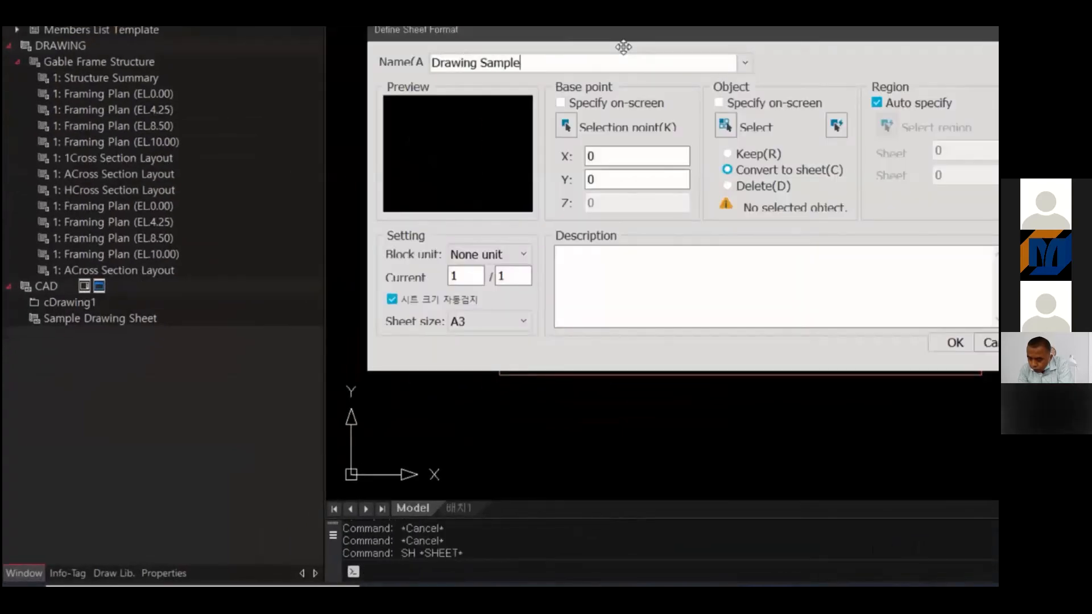
click(524, 286)
text(00)
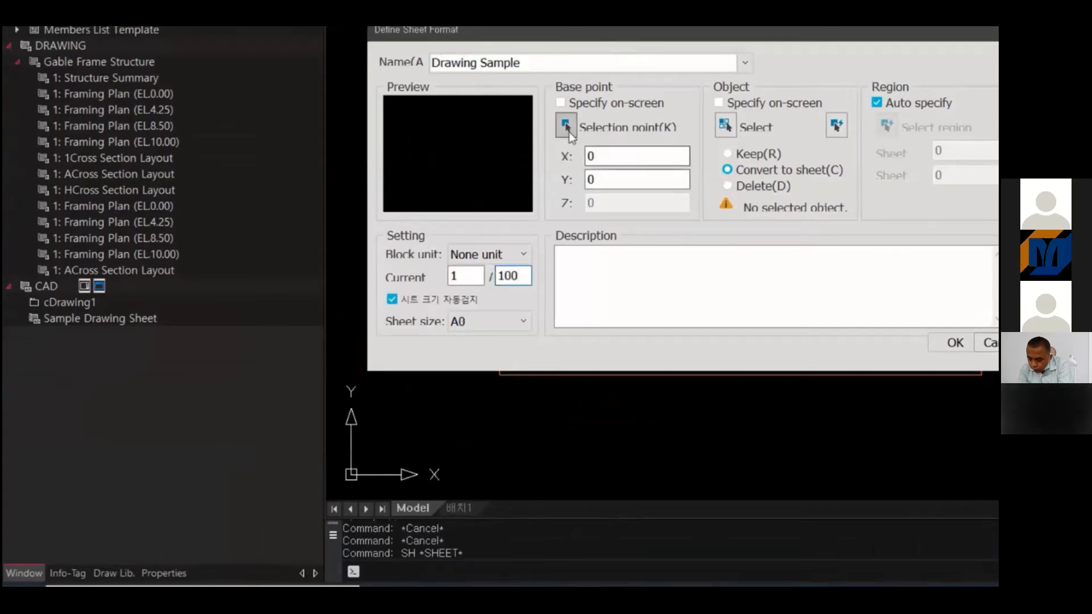
- Convert all objects of the sample drawing into the Drawing Sample sheet, using 0,0 as the base point
click(569, 131)
click(727, 129)
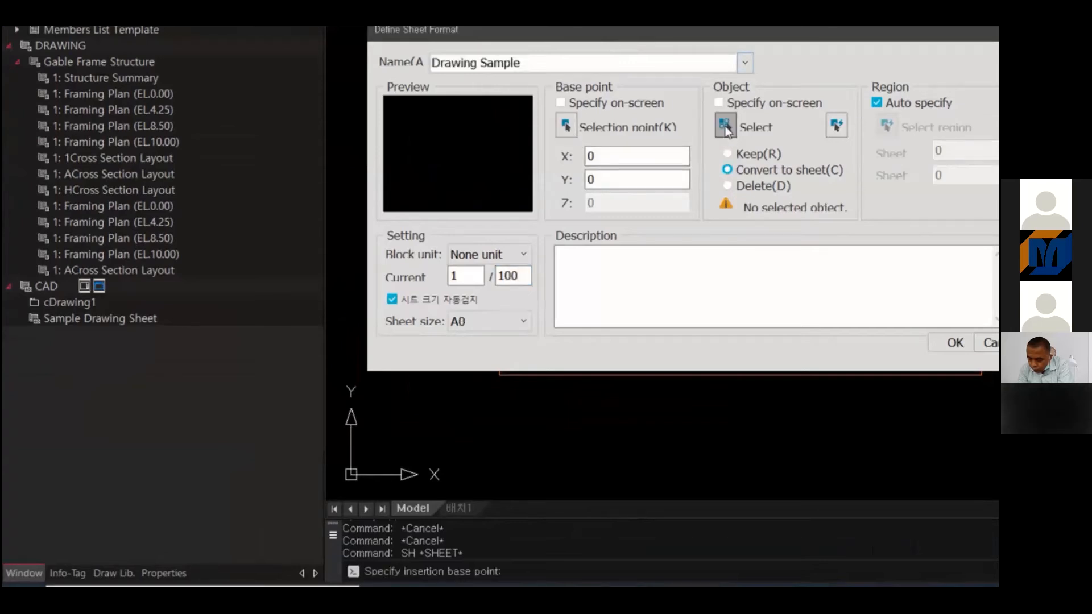
click(458, 414)
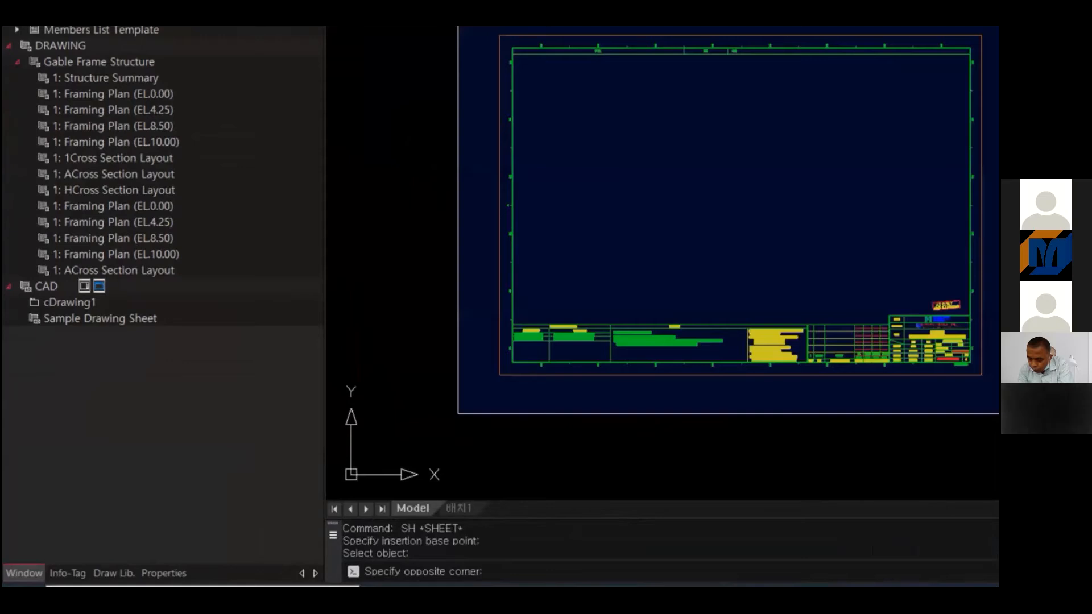
click(996, 28)
key(Return)
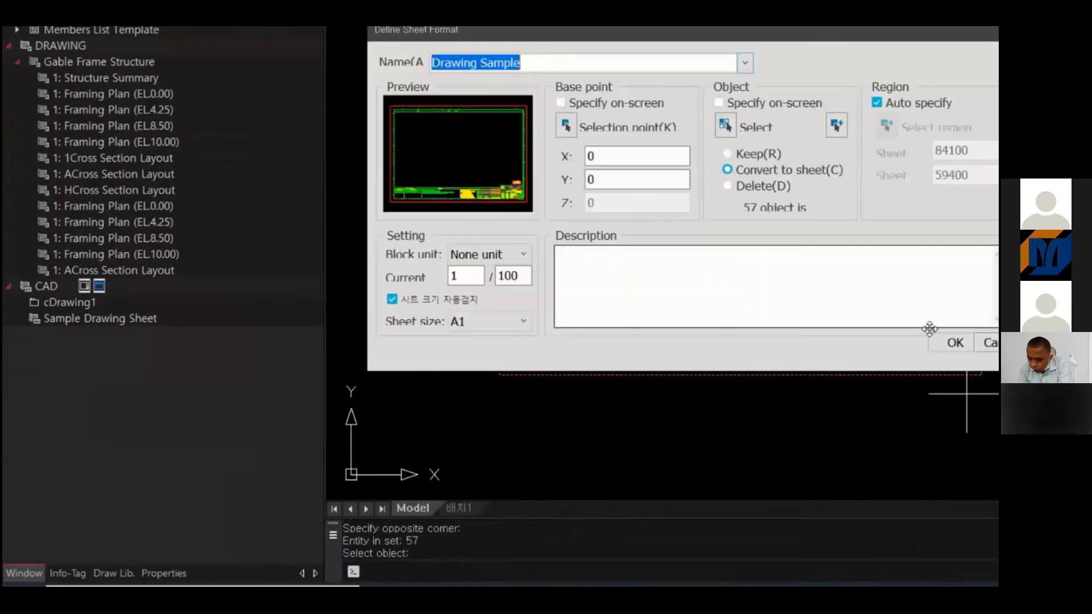
click(956, 344)
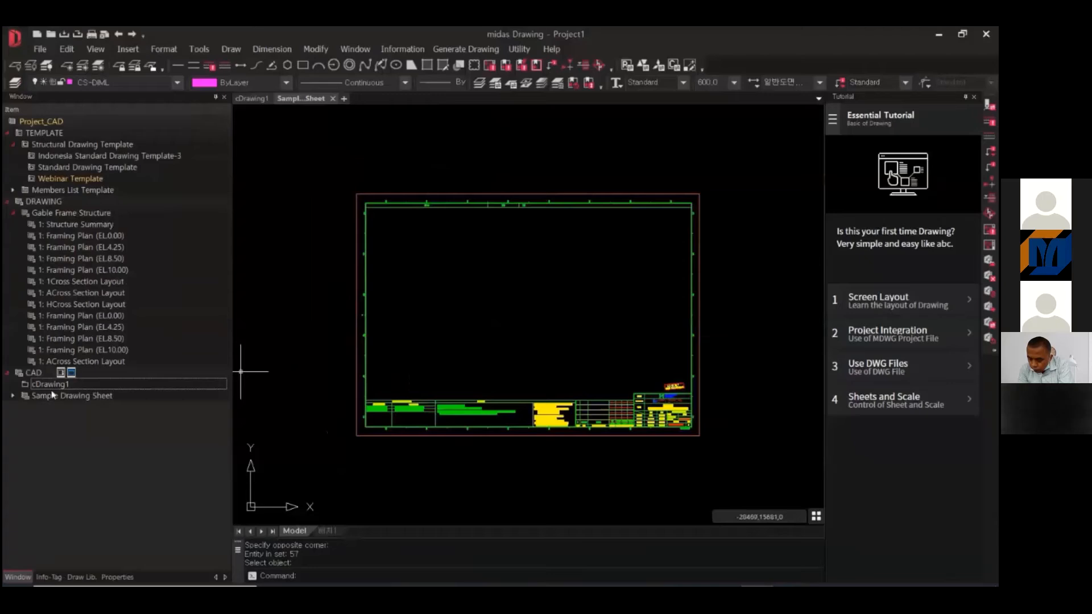
- Expand the Sample Drawing Sheet entry in the project tree down to its A-100 sheet
double_click(52, 395)
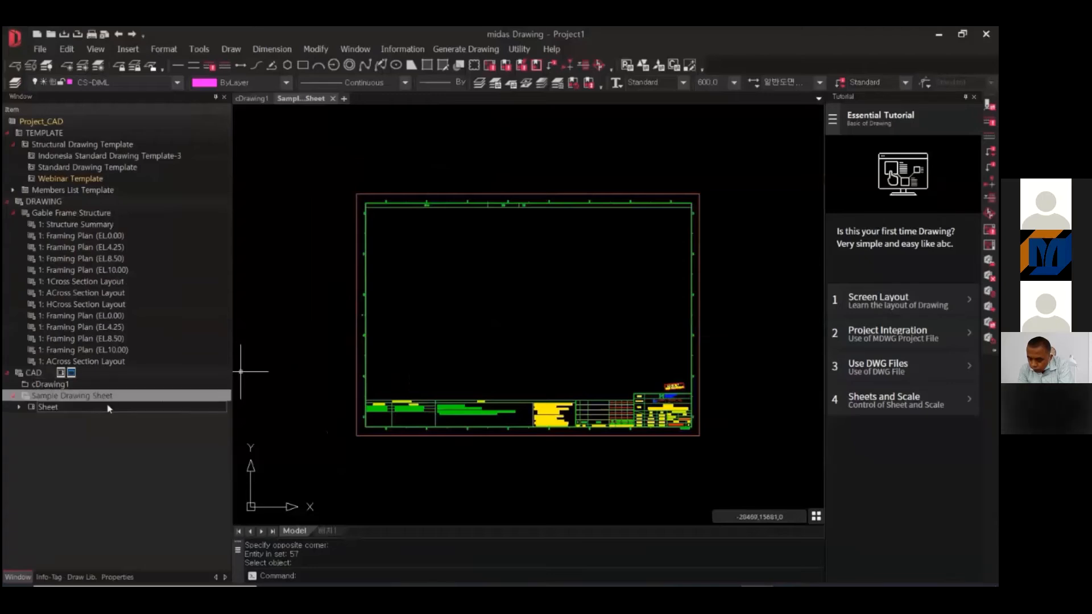
double_click(24, 406)
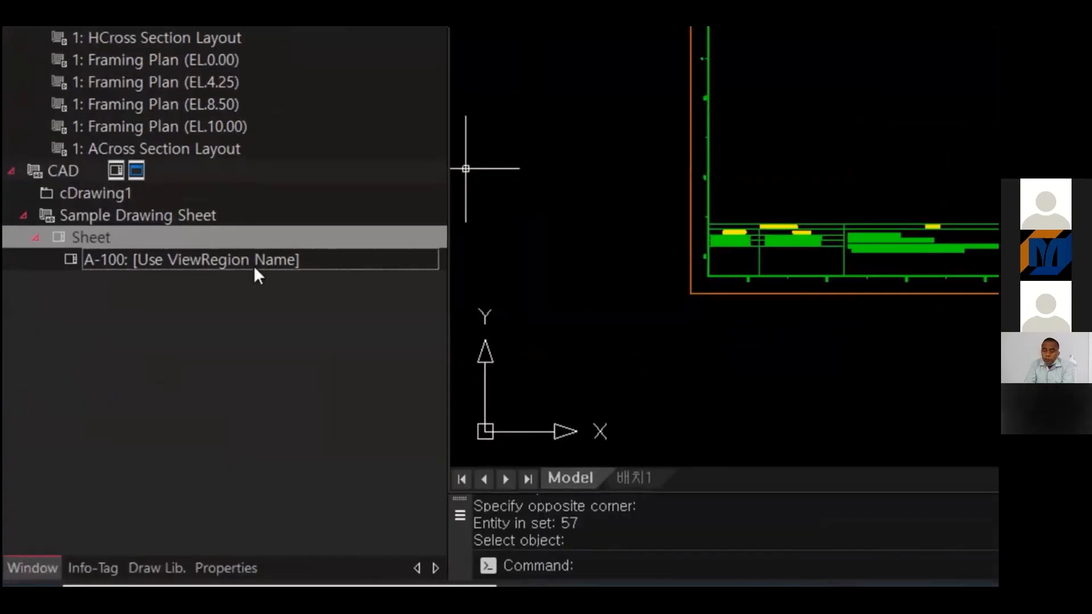
click(254, 263)
- Copy the Drawing Sample sheet format from the window's drawing objects into the project's Basic Style sheet library
click(155, 569)
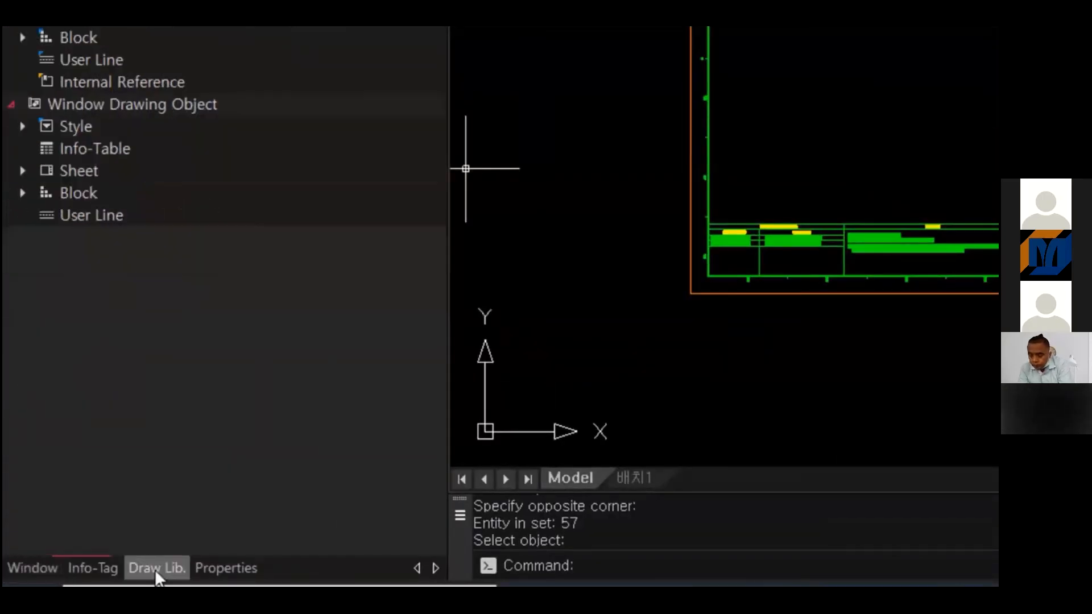
click(24, 170)
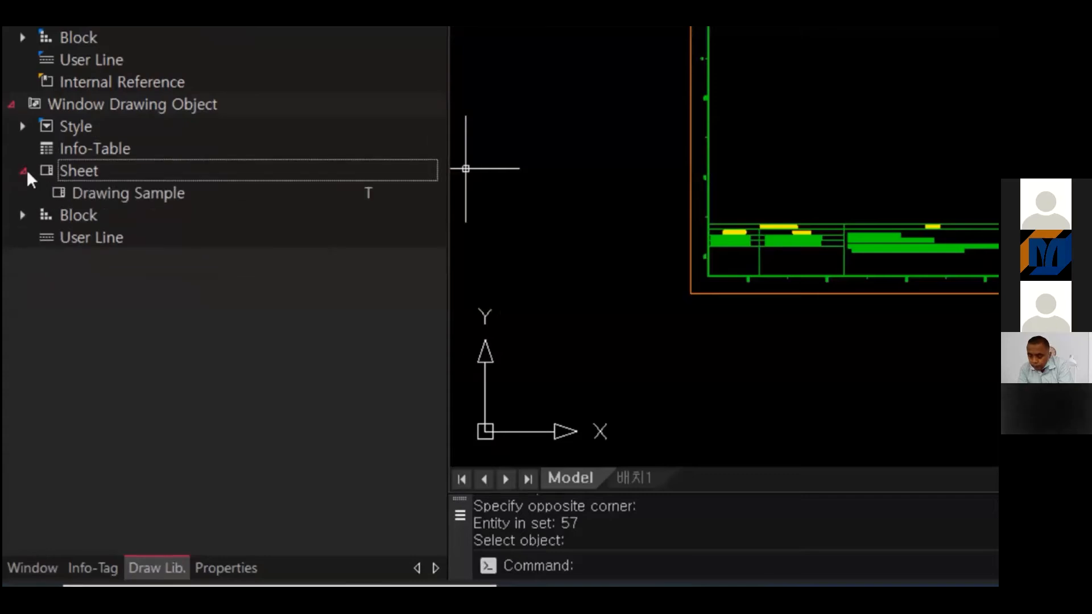
mouse_move(114, 361)
mouse_down()
mouse_move(249, 82)
mouse_move(224, 20)
mouse_up()
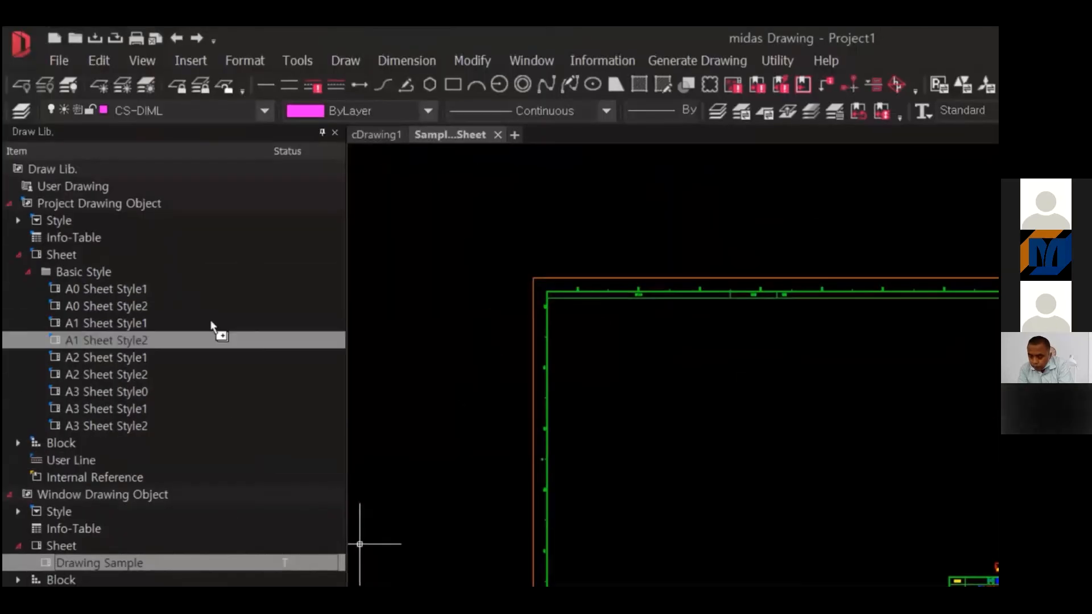
drag(194, 279, 193, 280)
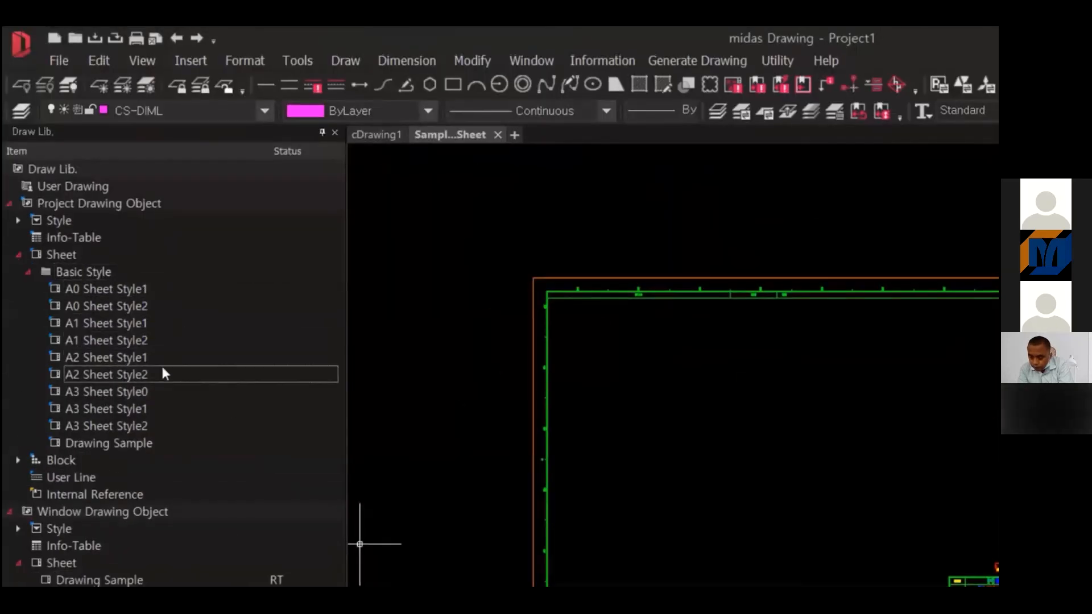
click(132, 442)
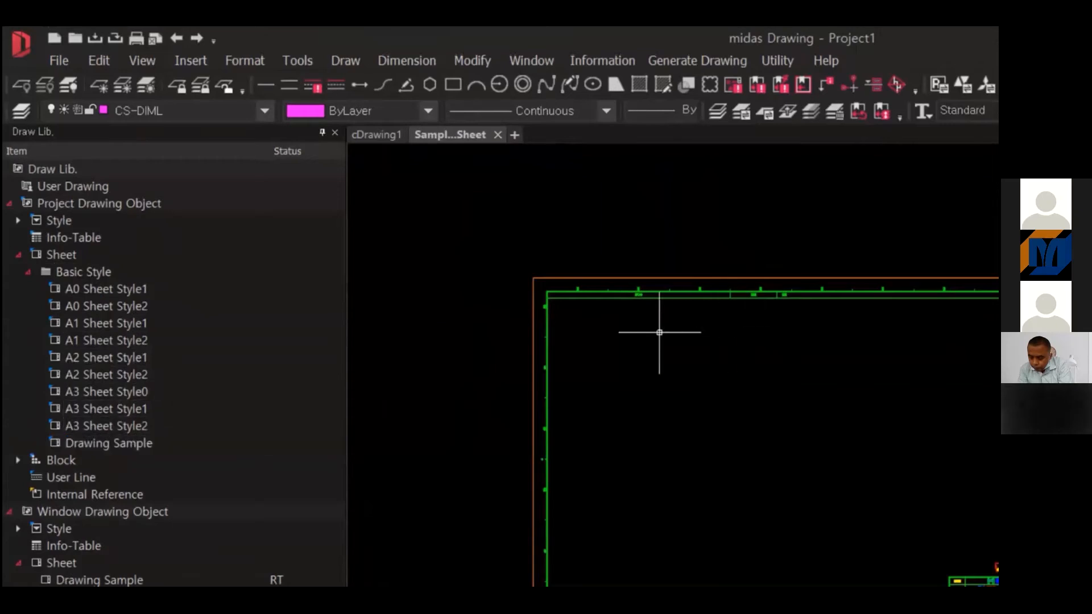
- Erase the original sample sheet from the drawing
click(494, 243)
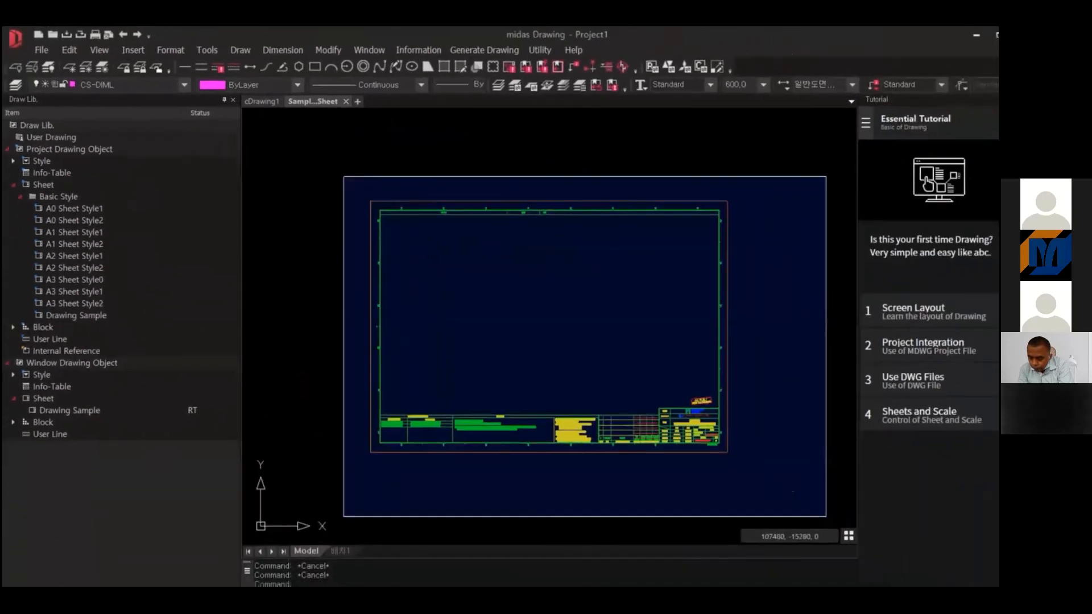
click(769, 501)
text(e)
key(Return)
key(Escape)
key(Escape)
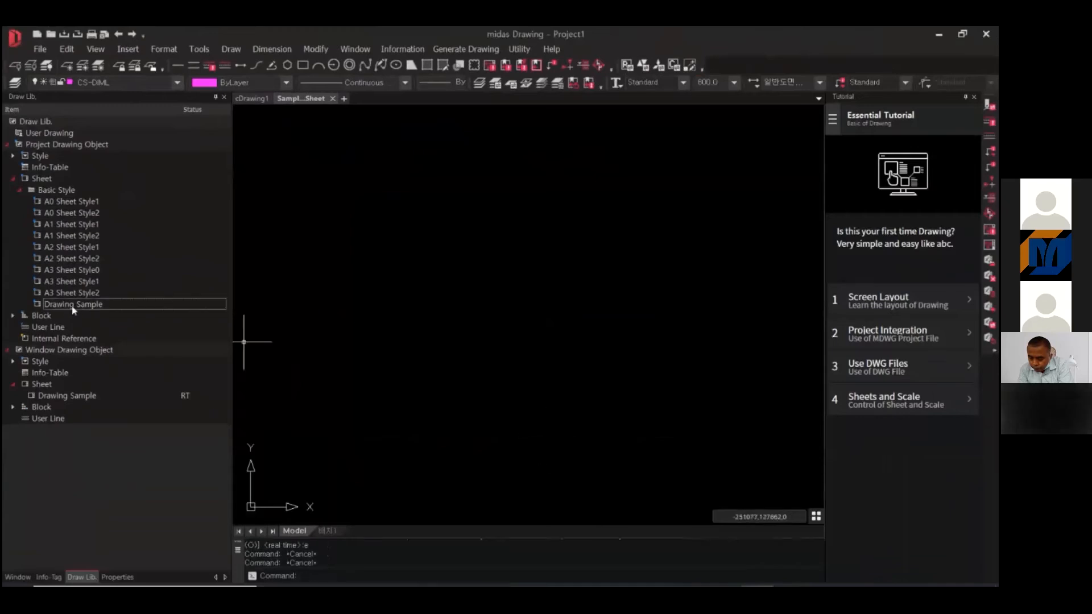
- Insert the Drawing Sample sheet from the project library, with A0 Sheet Style1 and A0 Sheet Style2 in a row beside it
double_click(73, 306)
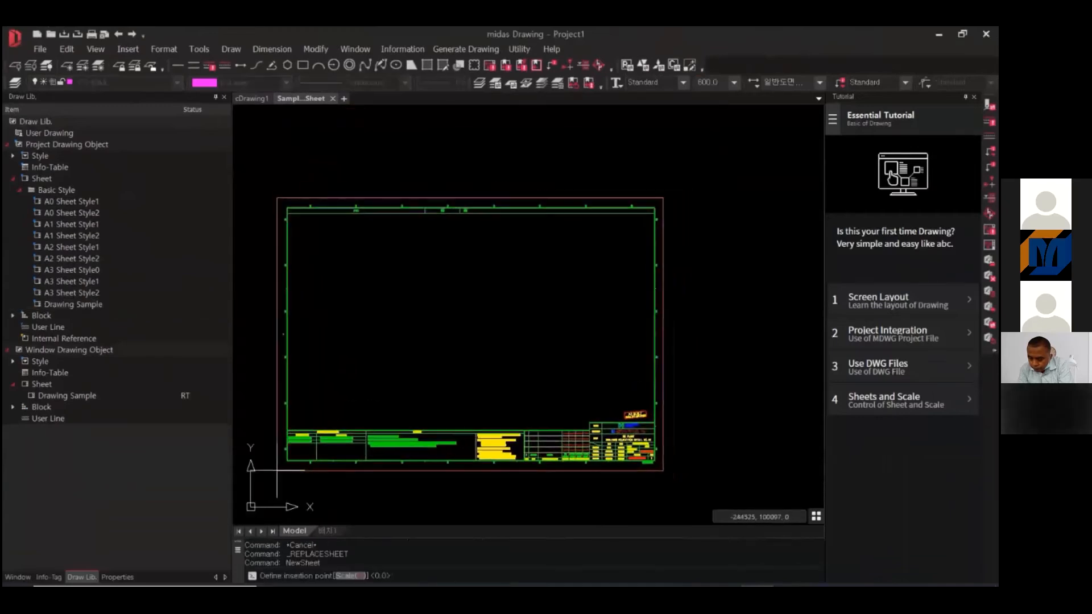
click(277, 471)
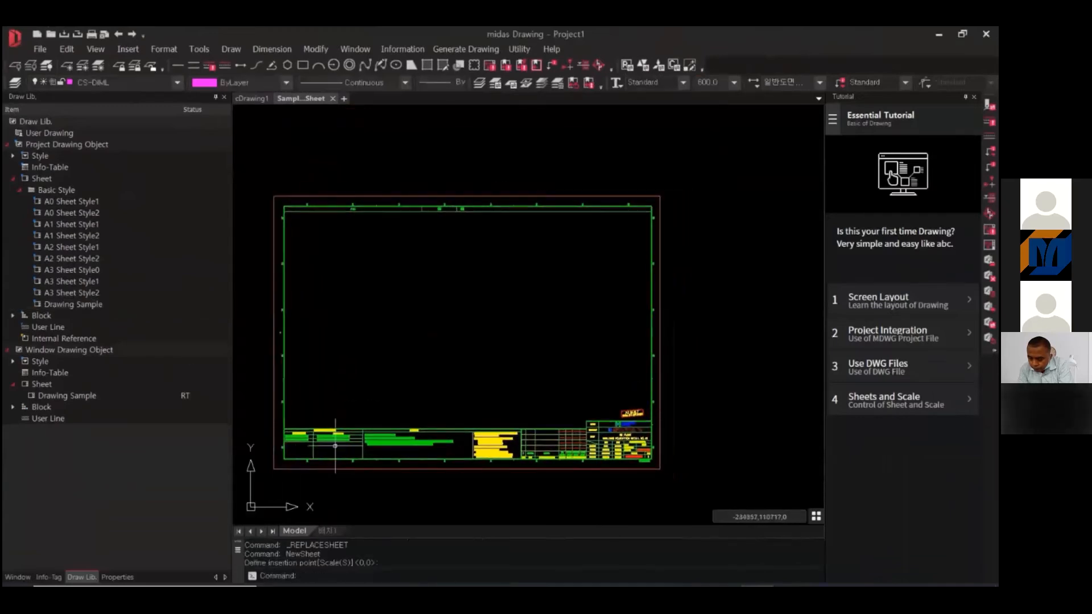
double_click(82, 204)
double_click(71, 213)
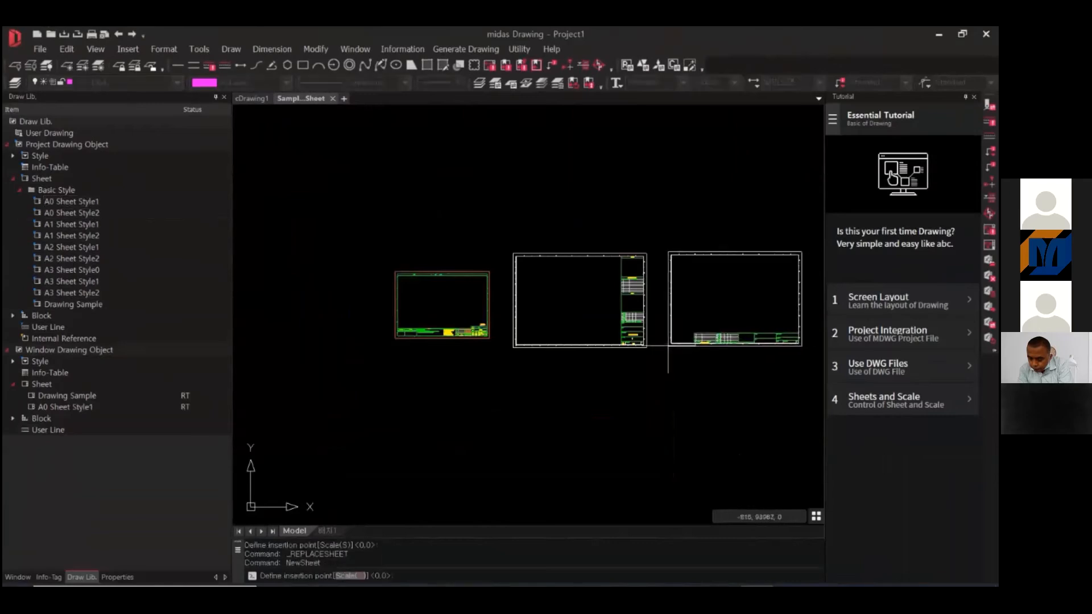
click(106, 248)
- Place A1 Sheet Style1 and A1 Sheet Style2 side by side above the two A0 sheets
double_click(194, 224)
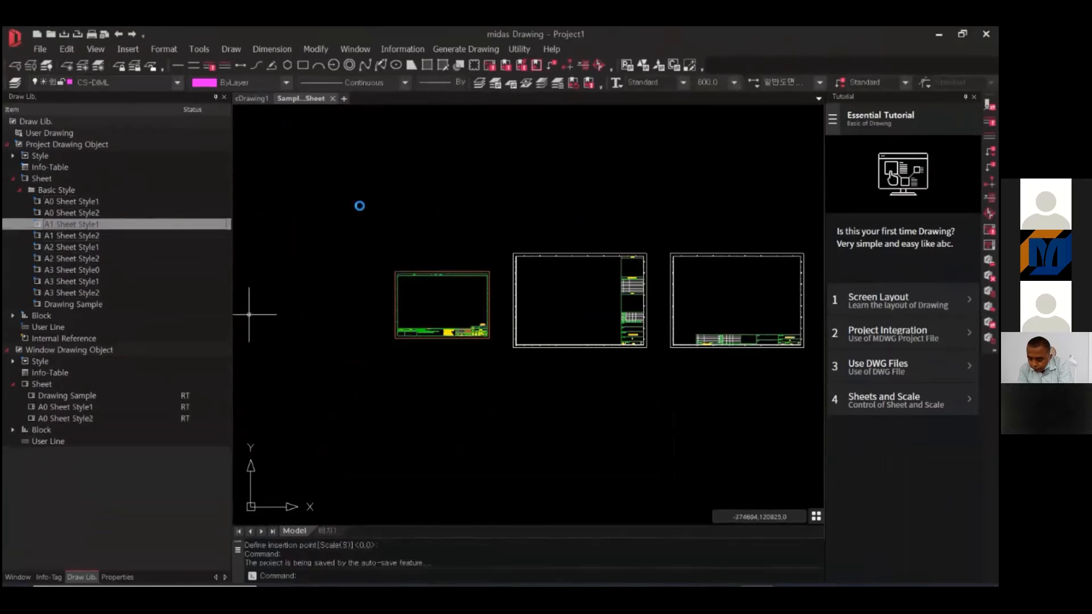
click(523, 231)
double_click(82, 236)
click(661, 229)
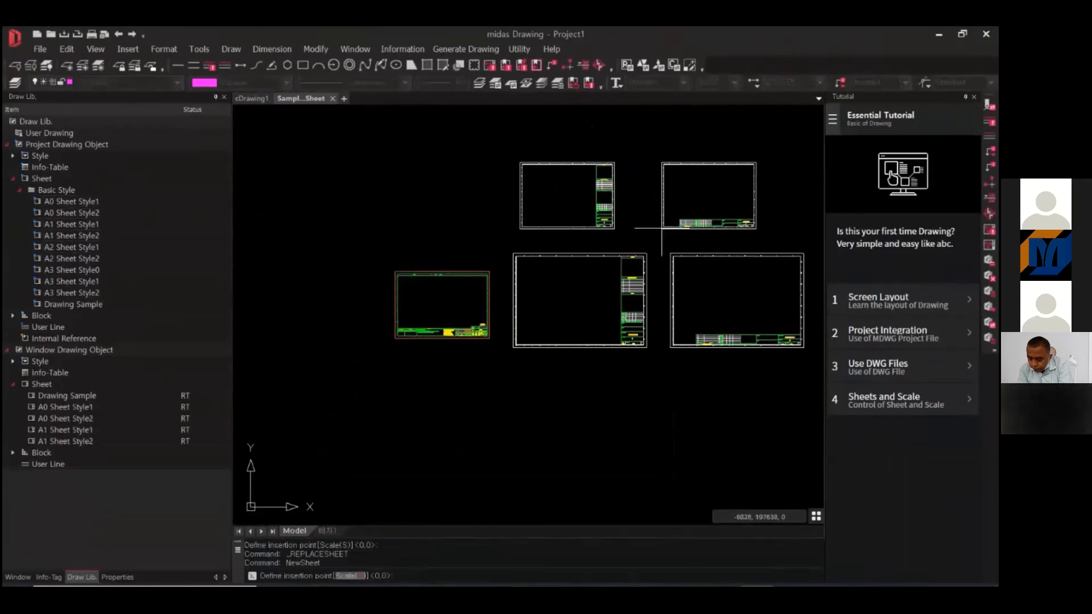
- Place A2 Sheet Style1 and A2 Sheet Style2 side by side above the Drawing Sample sheet
click(96, 248)
double_click(96, 248)
click(363, 227)
click(106, 260)
double_click(106, 261)
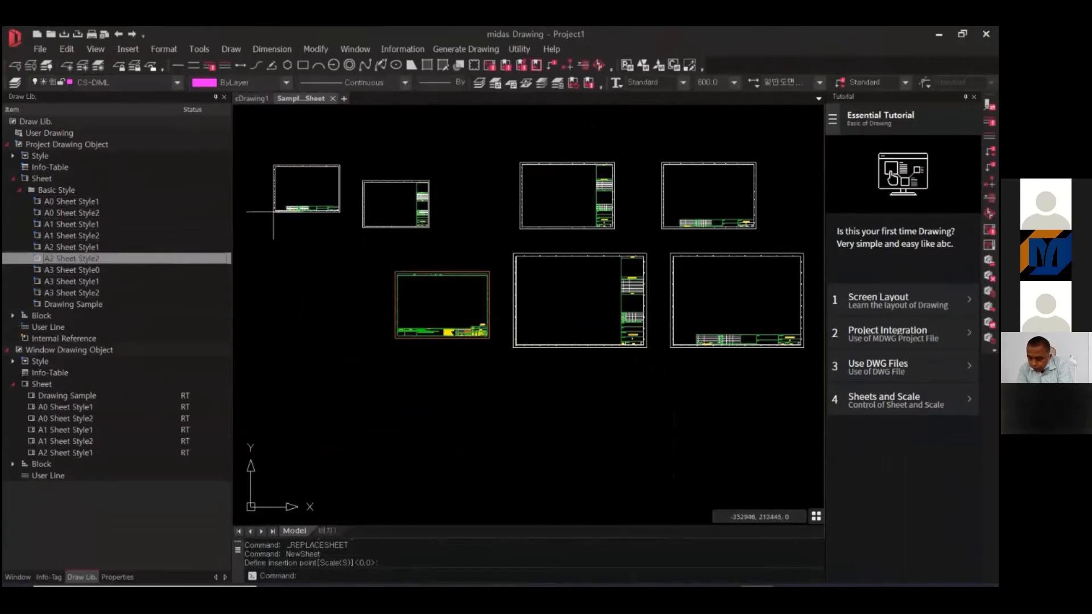
click(276, 228)
- Place A3 Sheet Style0 and A3 Sheet Style2 side by side below the larger sheets
click(84, 270)
double_click(83, 270)
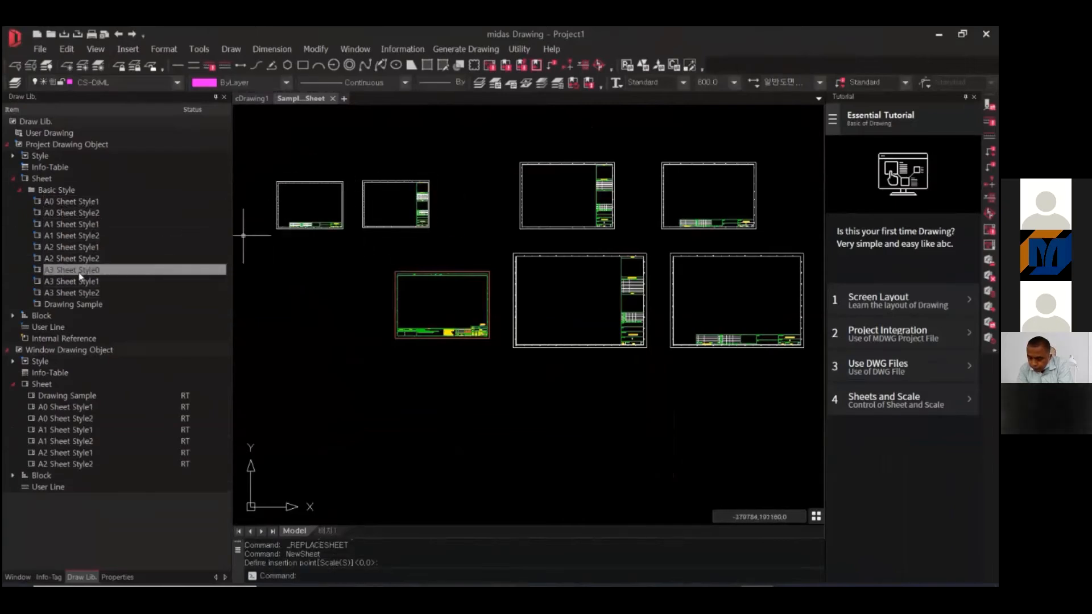
click(421, 422)
double_click(54, 292)
click(488, 425)
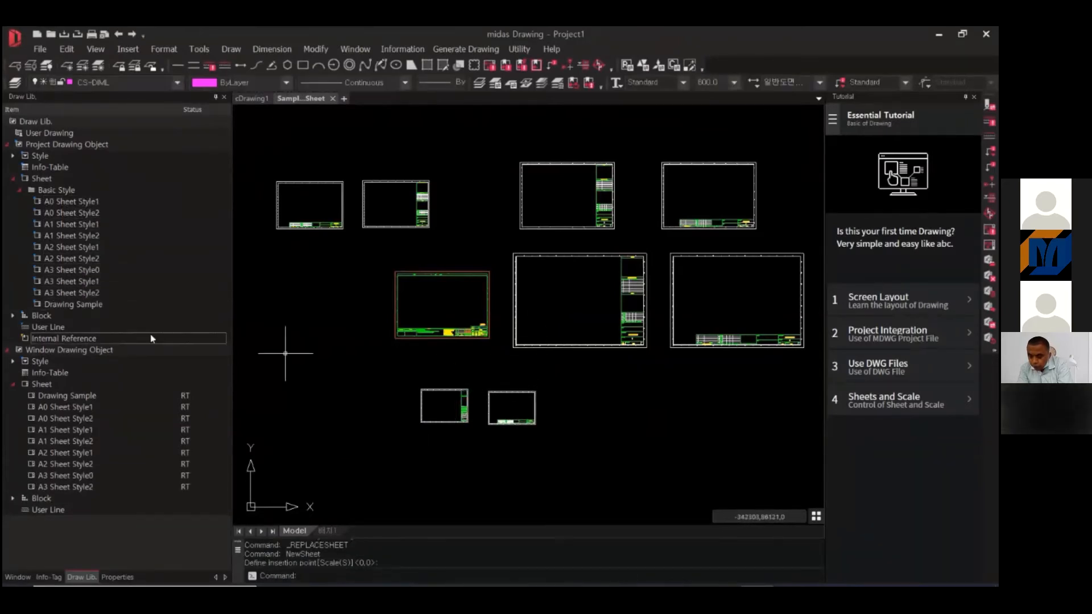
- Add another A3 Sheet Style0 beside the A3 sheets and a second Drawing Sample sheet to the left of the first
double_click(104, 269)
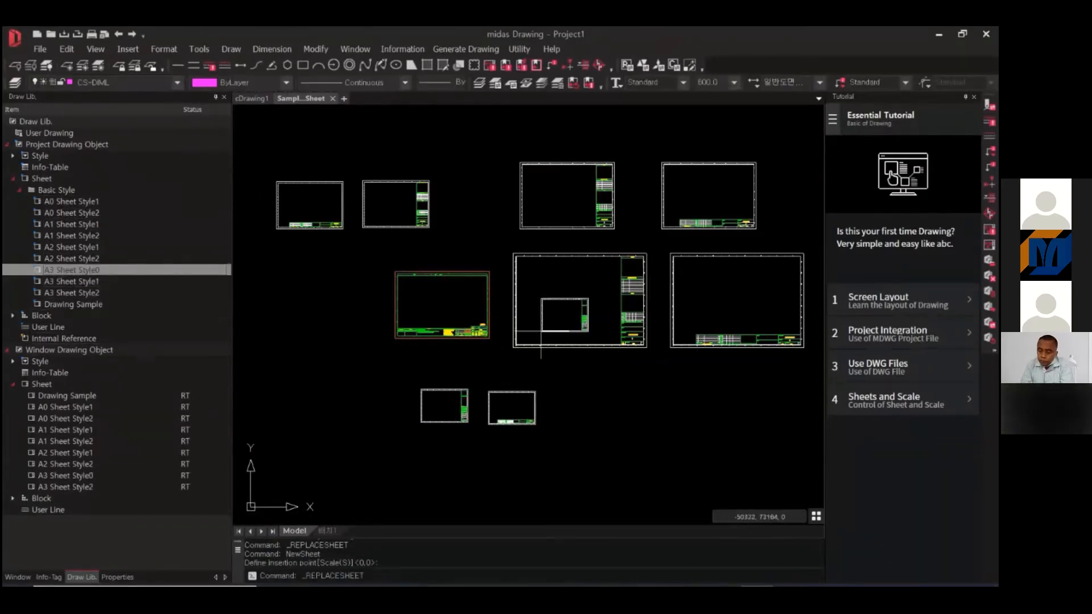
click(555, 428)
double_click(110, 303)
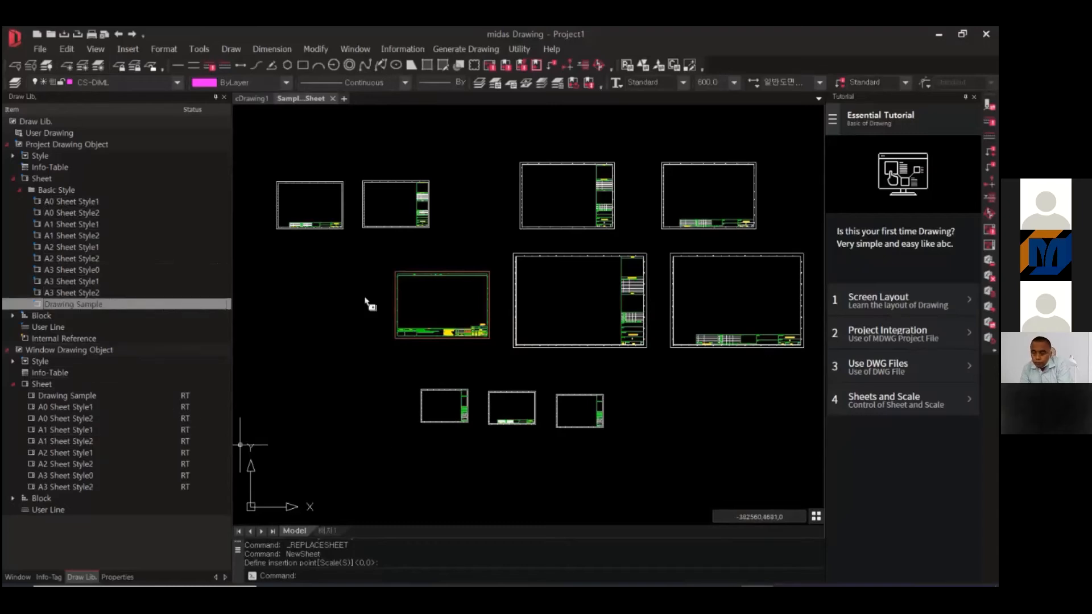
click(281, 338)
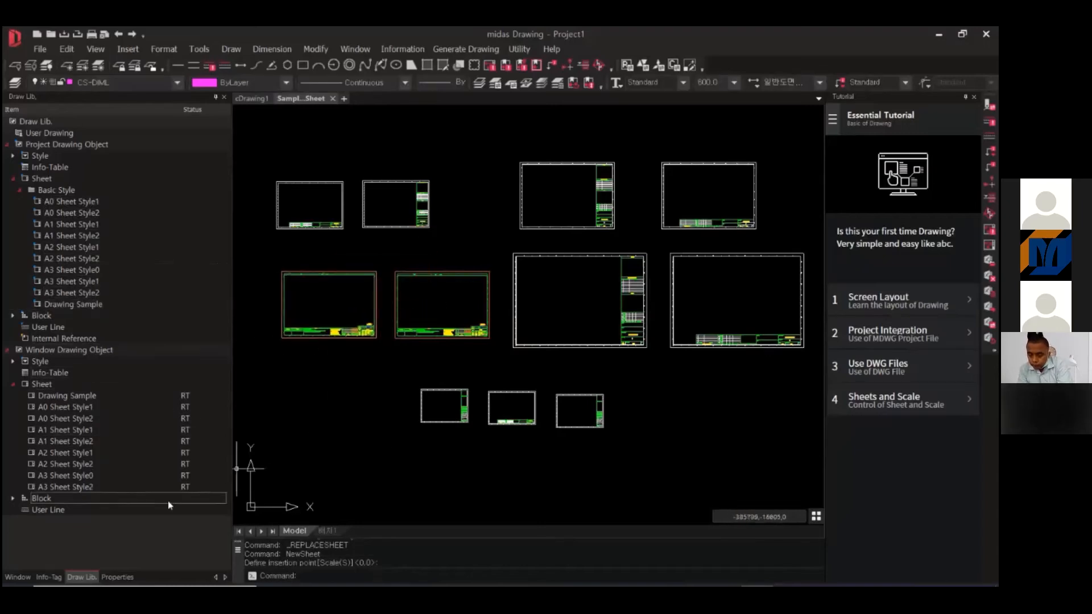
- Insert all Gable Frame Structure drawings, from Structure Summary to the last ACross Section Layout, above the placed sheets
click(18, 577)
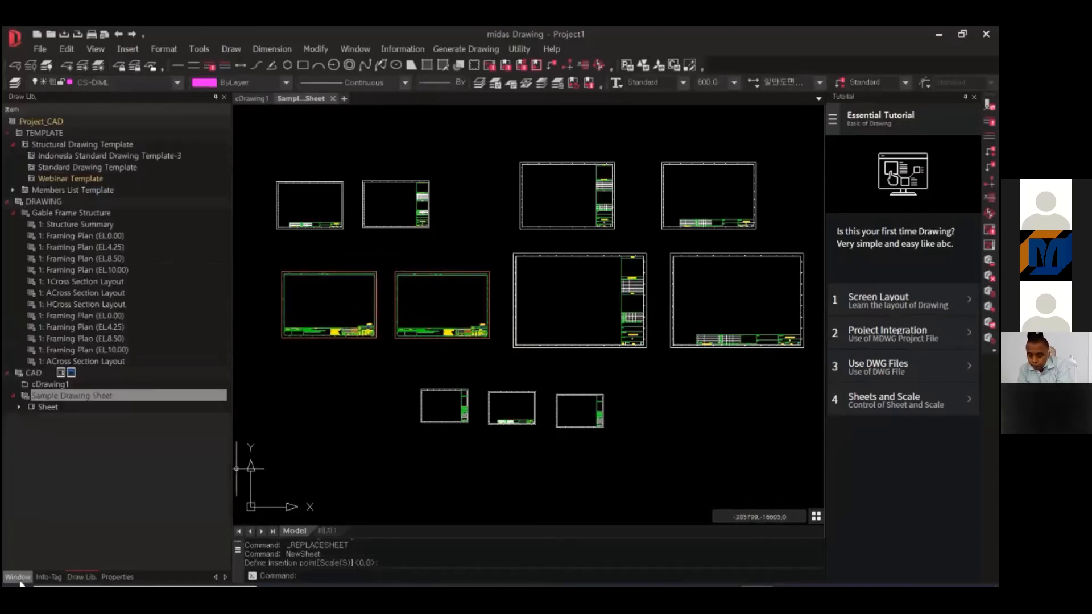
click(19, 407)
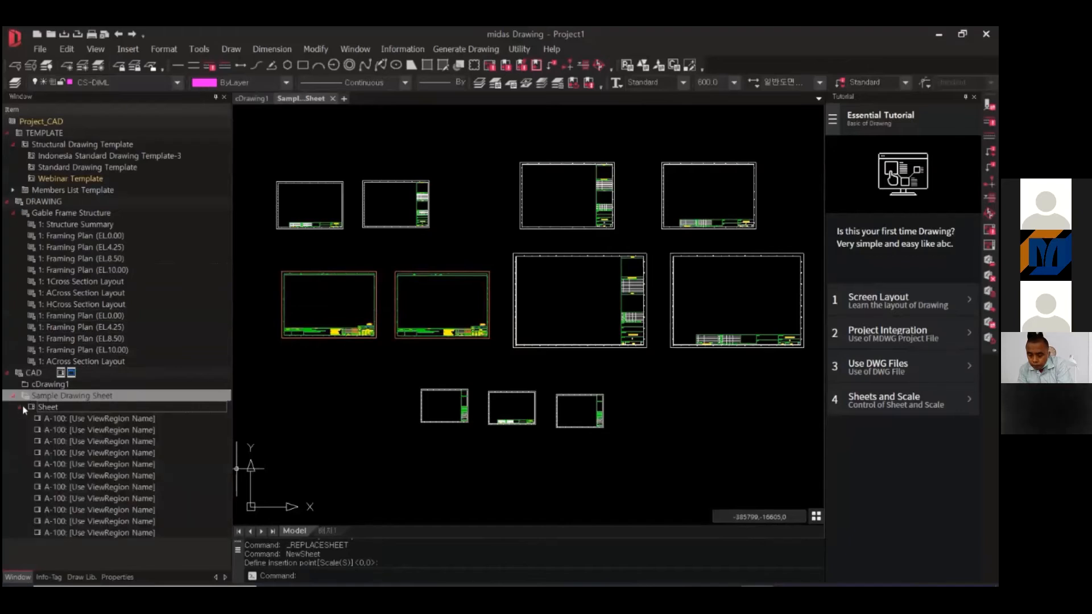
click(115, 225)
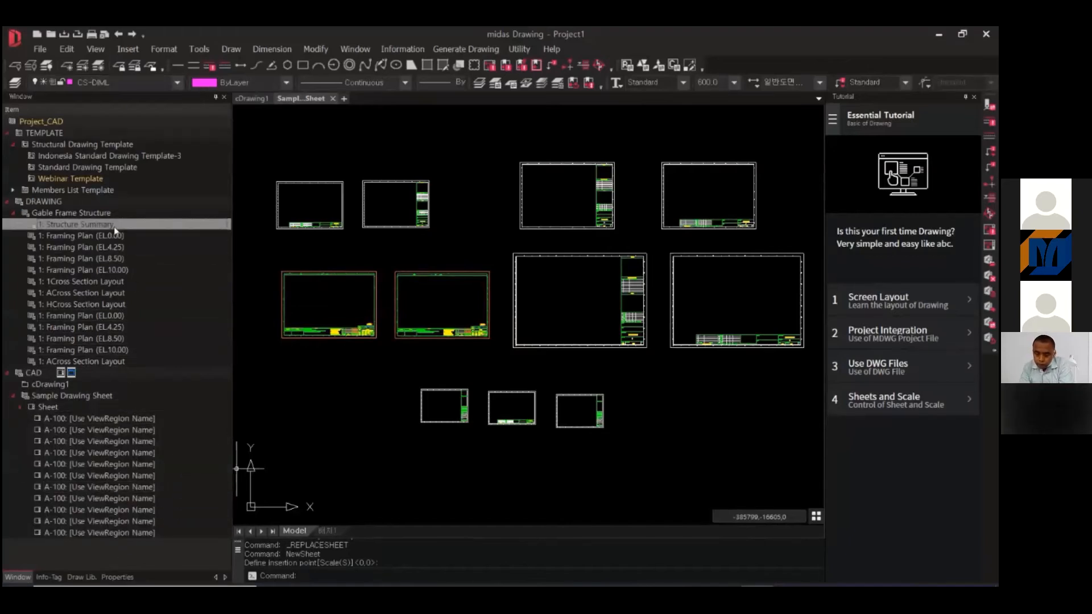
shift+click(119, 363)
drag(113, 294, 294, 275)
scroll(332, 345, down, 2)
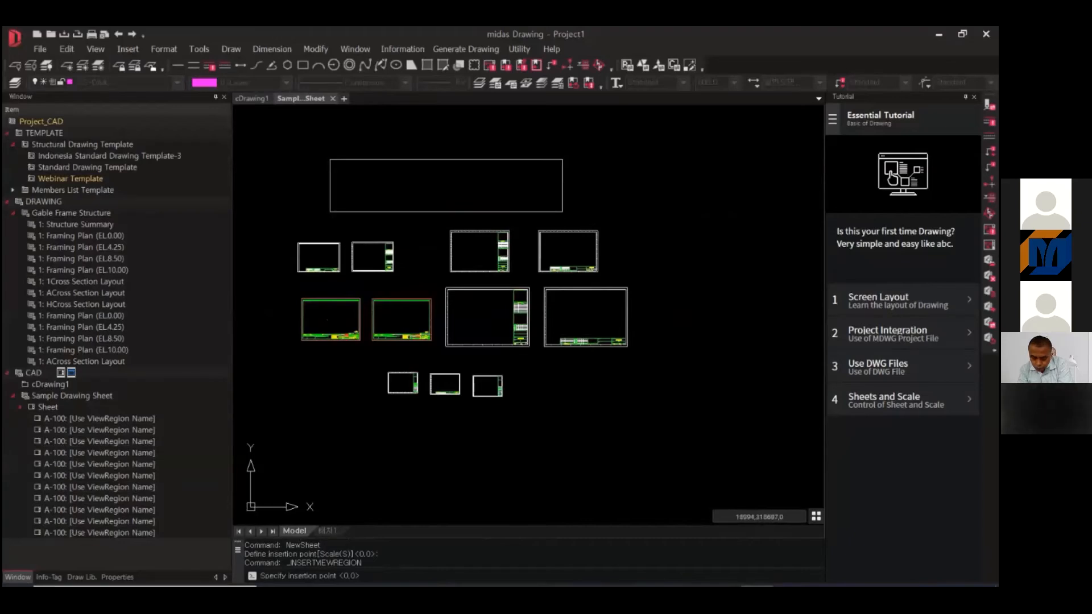
click(557, 184)
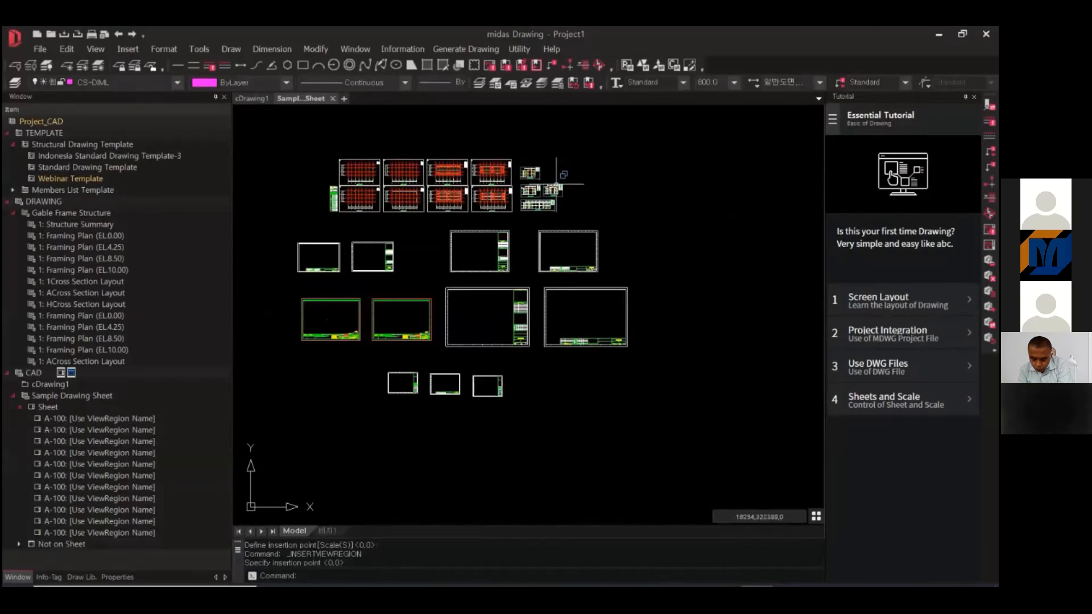
scroll(483, 184, up, 2)
middle_drag(475, 199, 577, 235)
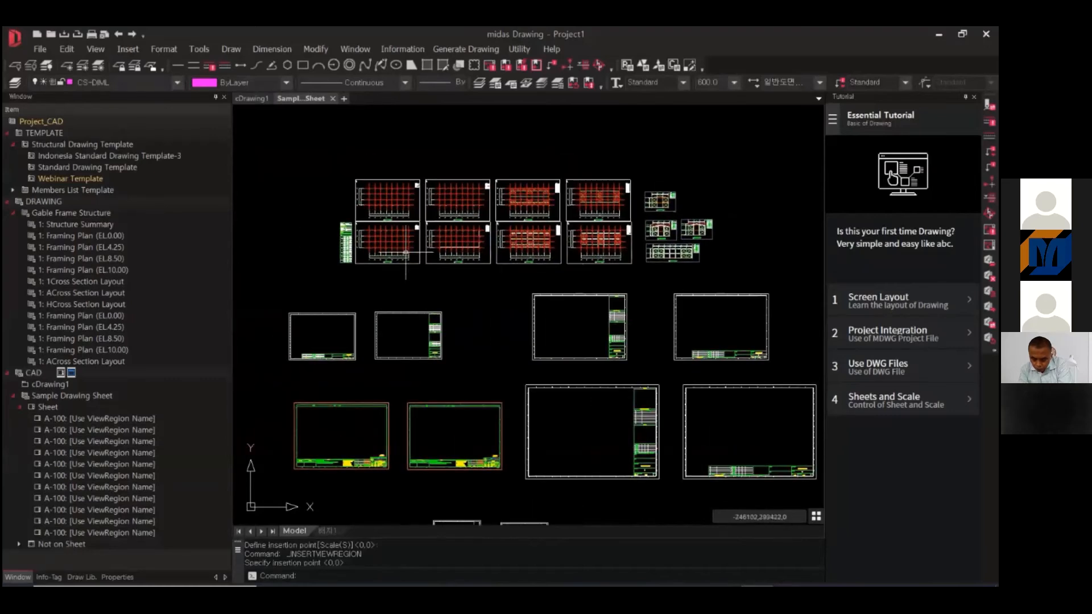
middle_drag(506, 277, 471, 285)
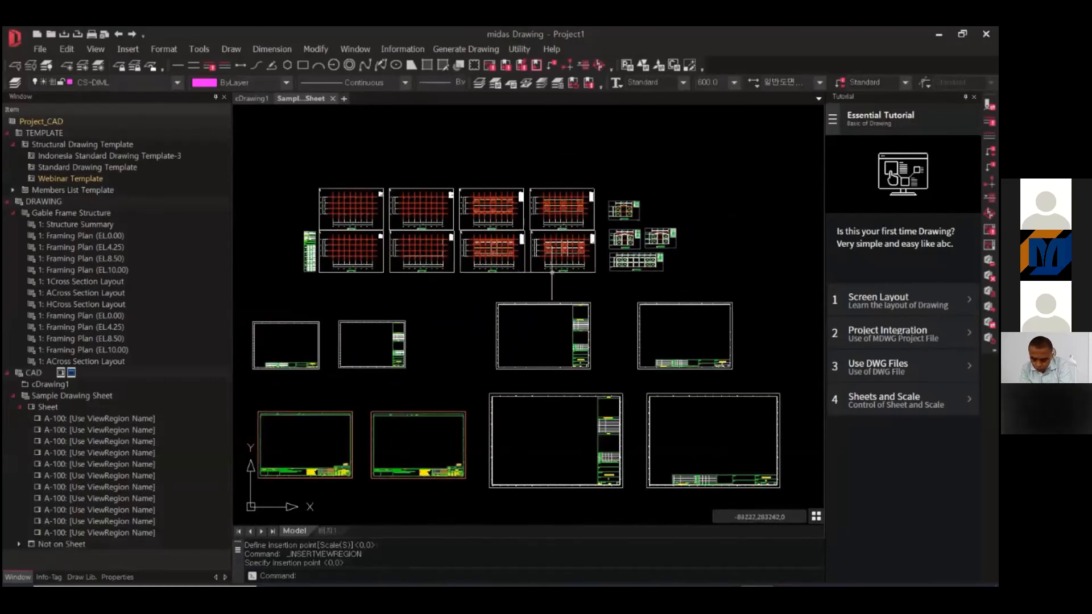
click(605, 290)
click(578, 267)
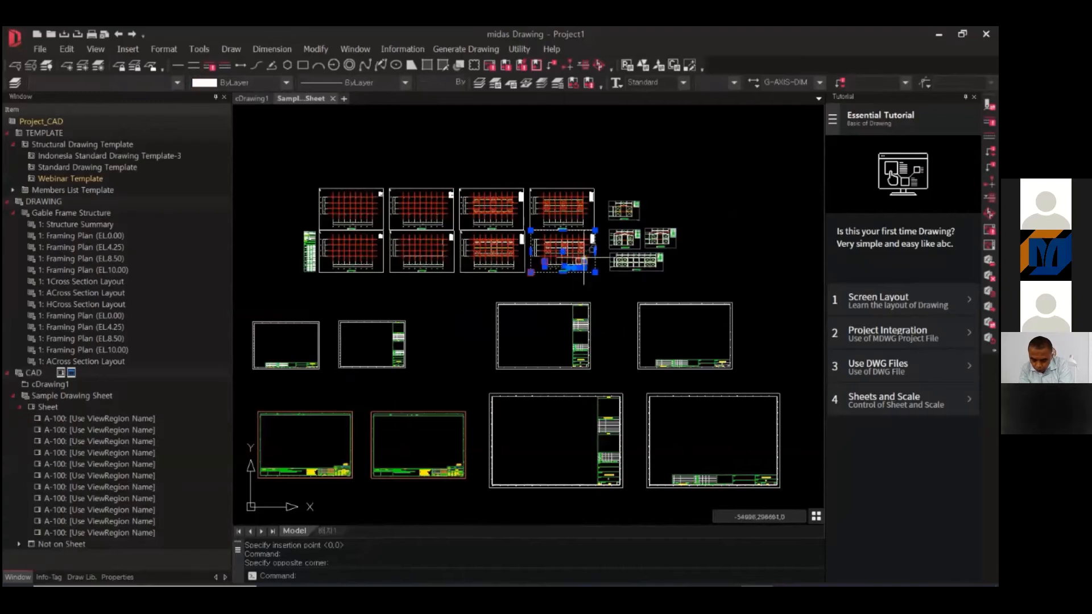
scroll(584, 257, up, 3)
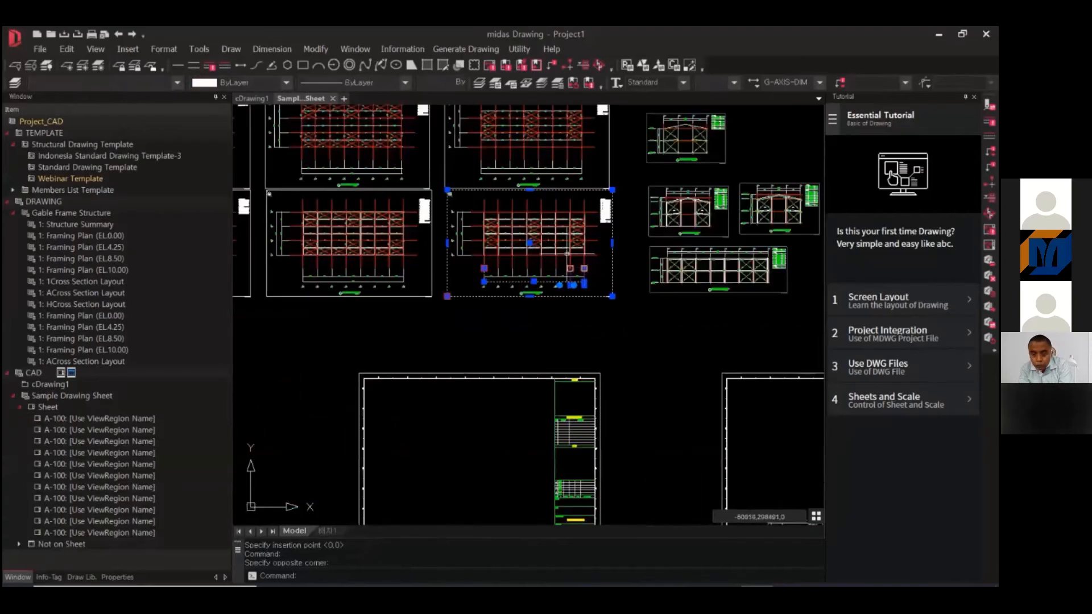
scroll(568, 253, up, 2)
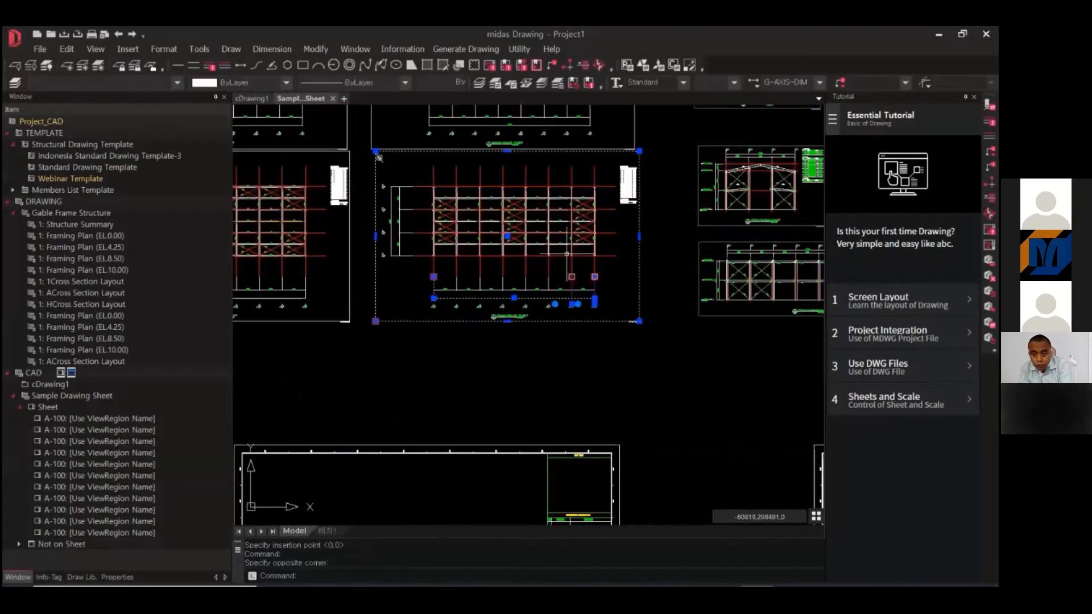
scroll(567, 254, up, 2)
key(Escape)
key(Escape)
key(Escape)
- Move the last Framing Plan (EL.10.00) in the lower row of plans onto the Drawing Sample sheet on the right
scroll(573, 289, down, 2)
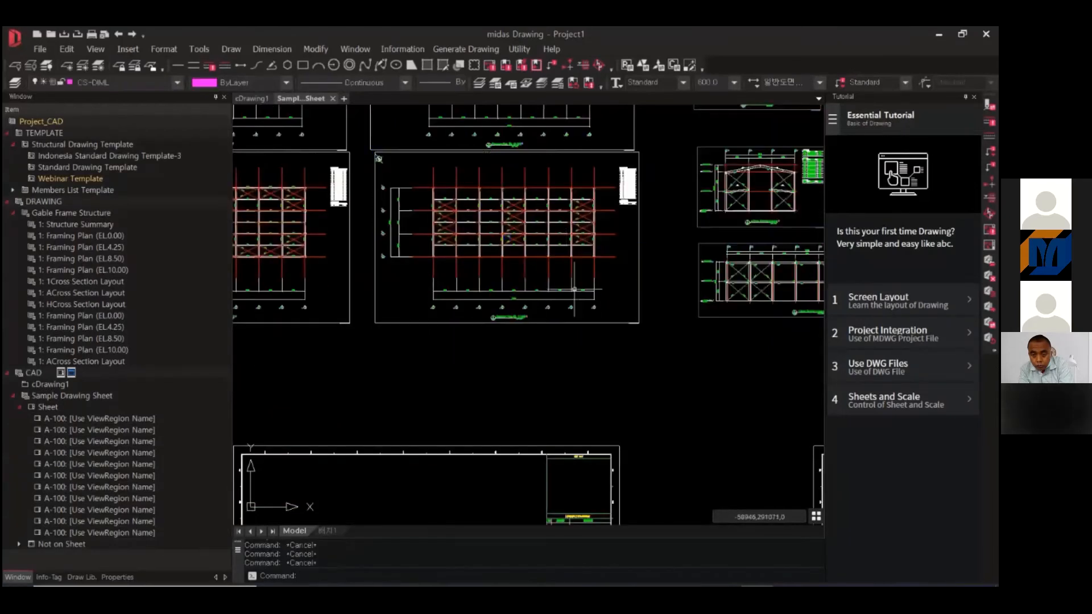
text(m)
key(space)
click(361, 142)
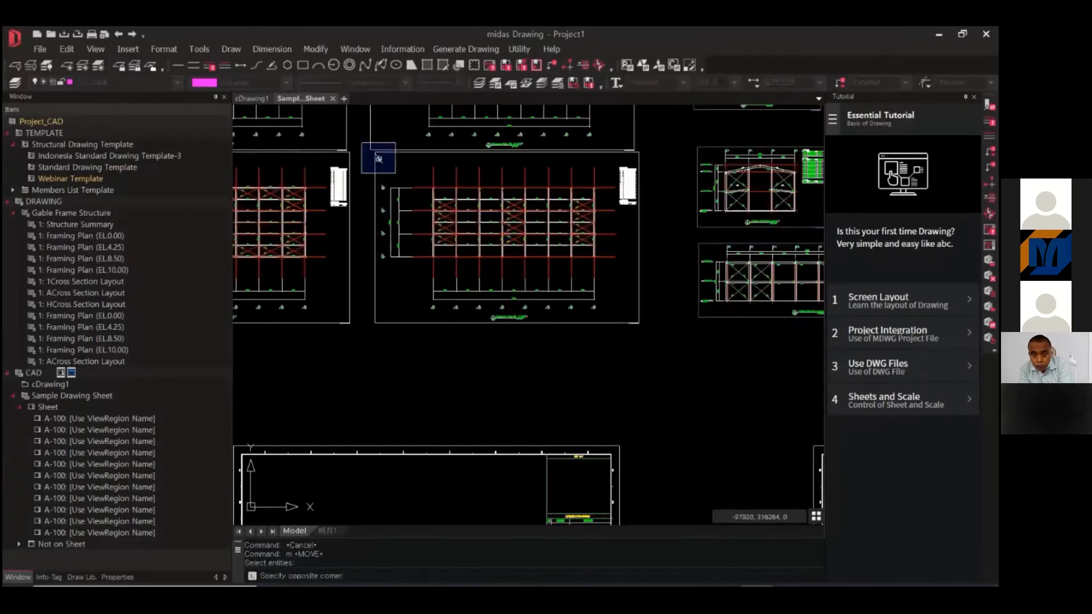
click(650, 384)
key(space)
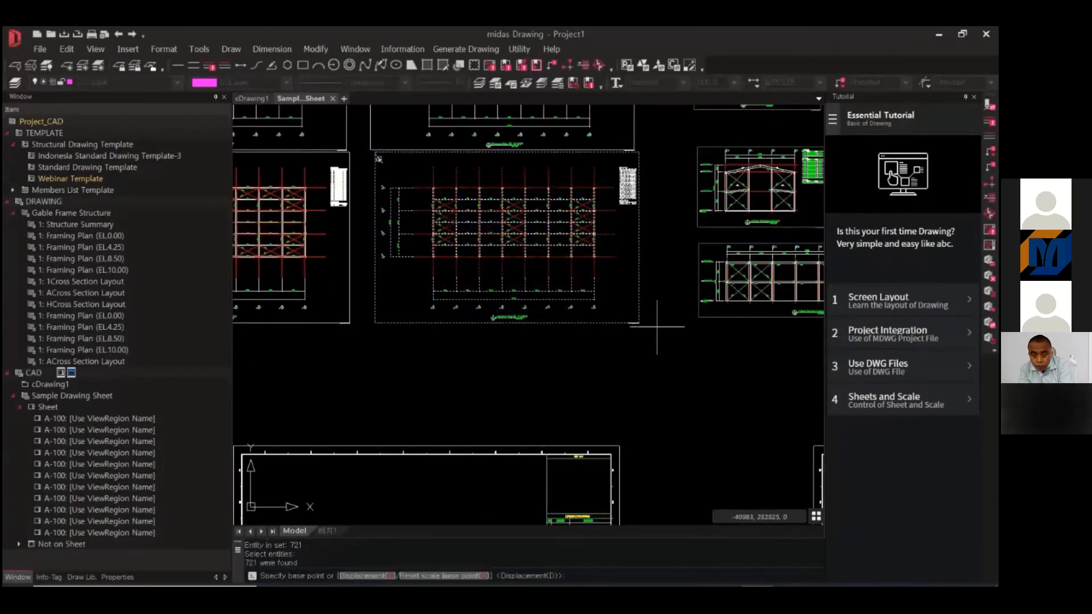
click(534, 364)
scroll(534, 364, down, 2)
scroll(534, 363, down, 2)
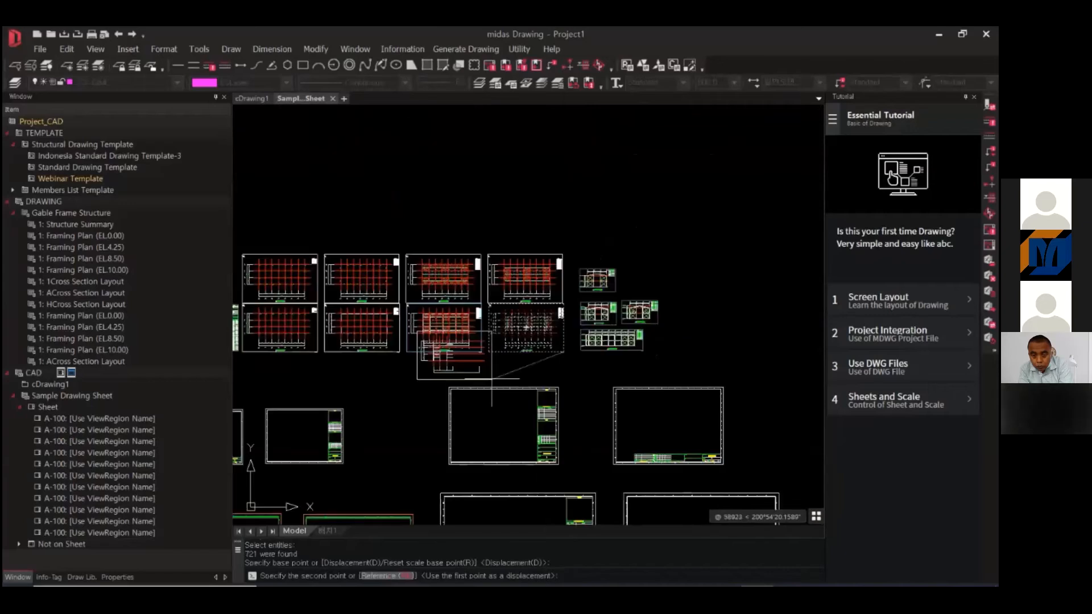
middle_drag(404, 479, 502, 419)
click(502, 419)
key(Escape)
key(Escape)
key(Escape)
- Move the three gable cross-section layouts onto the sheet with the horizontal title block directly below them
scroll(622, 259, up, 2)
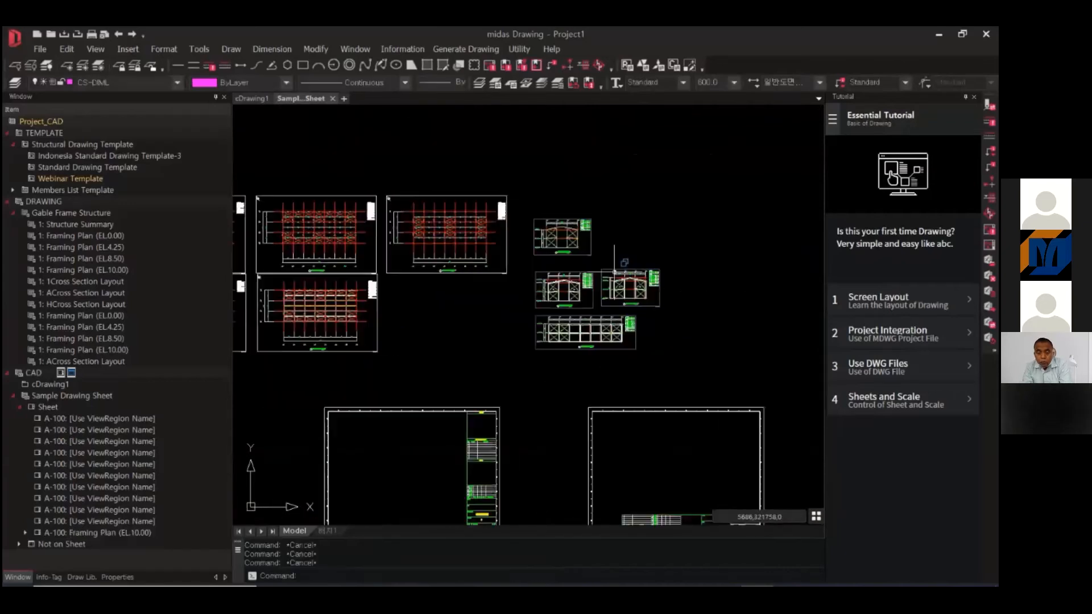
text(m)
key(space)
click(525, 206)
click(604, 254)
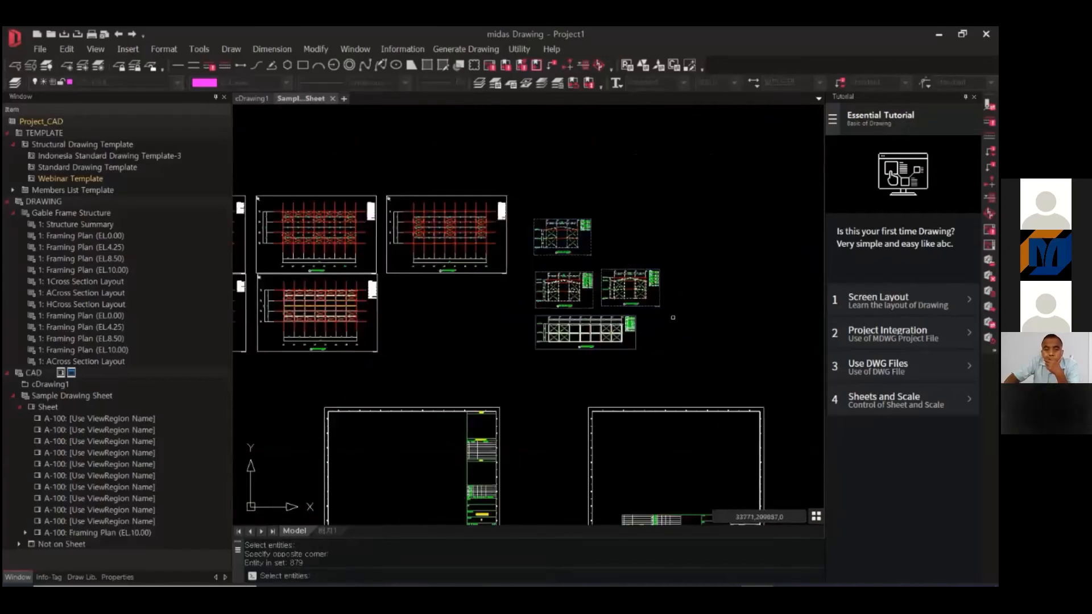
key(space)
click(664, 307)
middle_drag(780, 486, 688, 361)
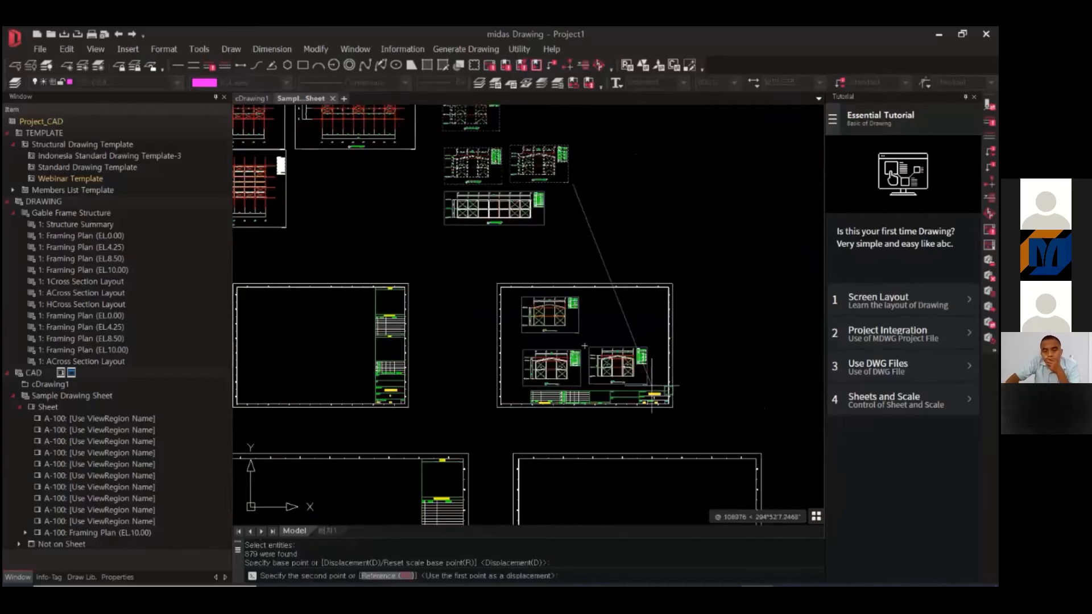
click(668, 391)
key(Escape)
- Move the lower-row Framing Plan (EL.8.50) onto the Drawing Sample sheet on the left and check both filled sheets
mouse_move(567, 511)
middle_down()
mouse_move(520, 425)
mouse_move(589, 491)
middle_up()
scroll(608, 379, down, 2)
scroll(563, 163, up, 4)
middle_drag(562, 163, 511, 309)
key(Escape)
key(Escape)
text(m)
key(space)
click(480, 305)
click(655, 428)
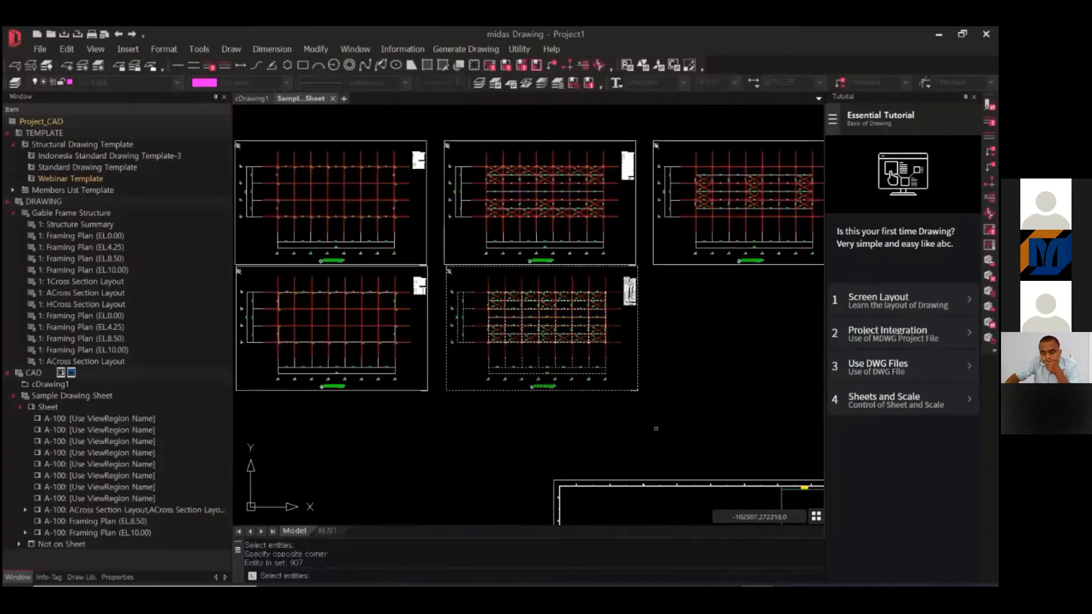
key(space)
click(707, 339)
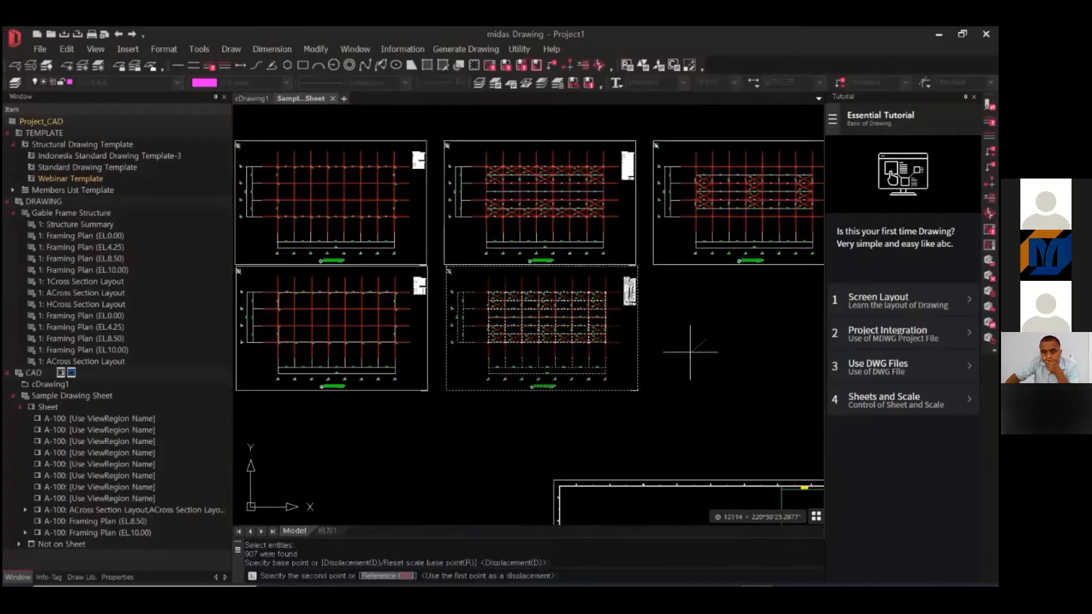
scroll(660, 349, down, 3)
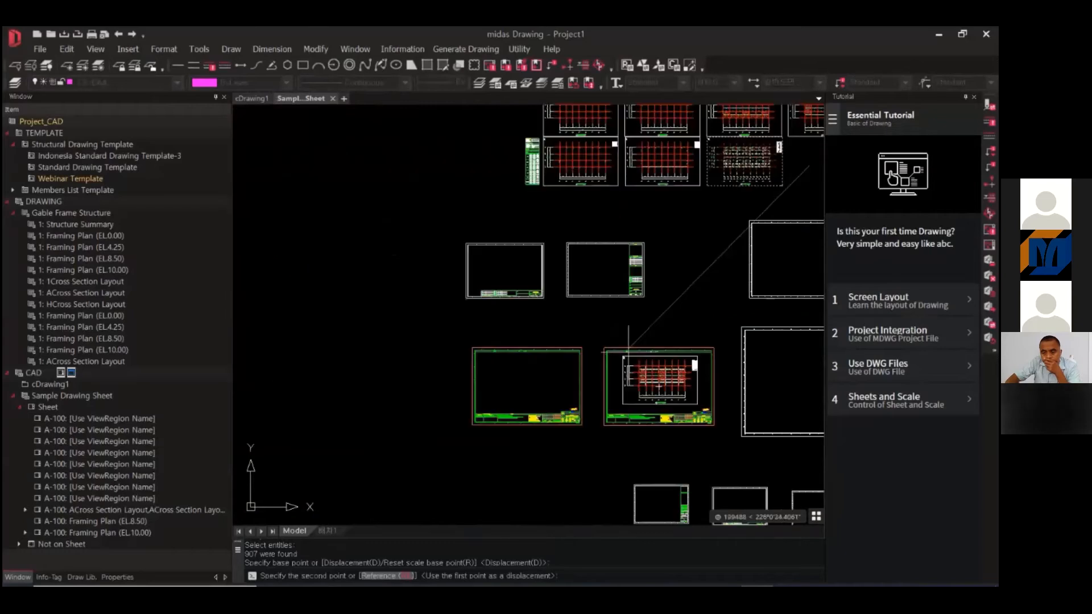
click(592, 385)
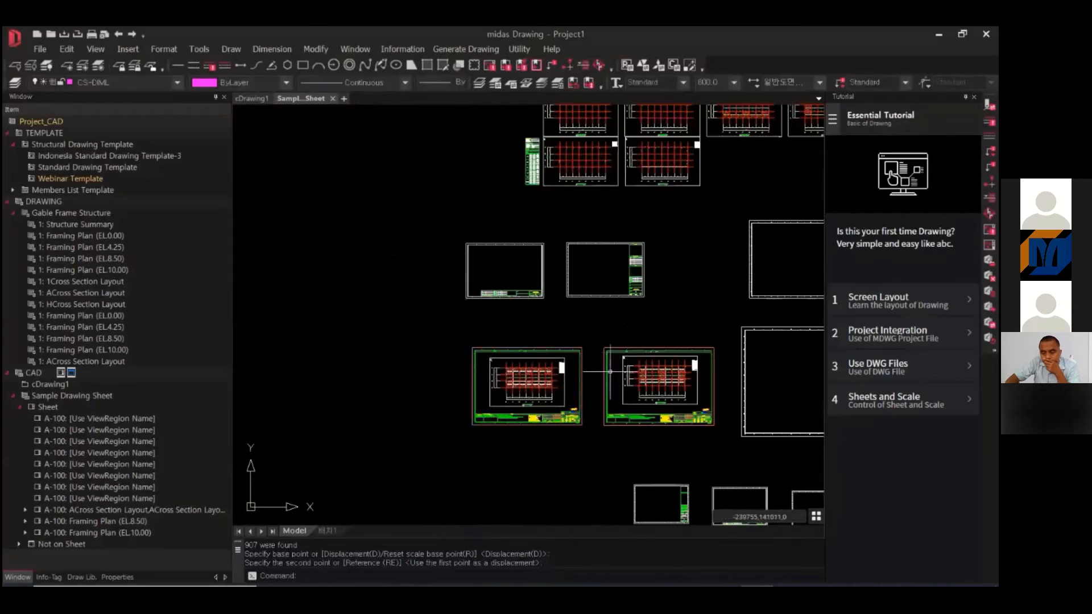
key(Escape)
key(Escape)
key(Escape)
scroll(575, 396, up, 5)
middle_drag(487, 431, 591, 409)
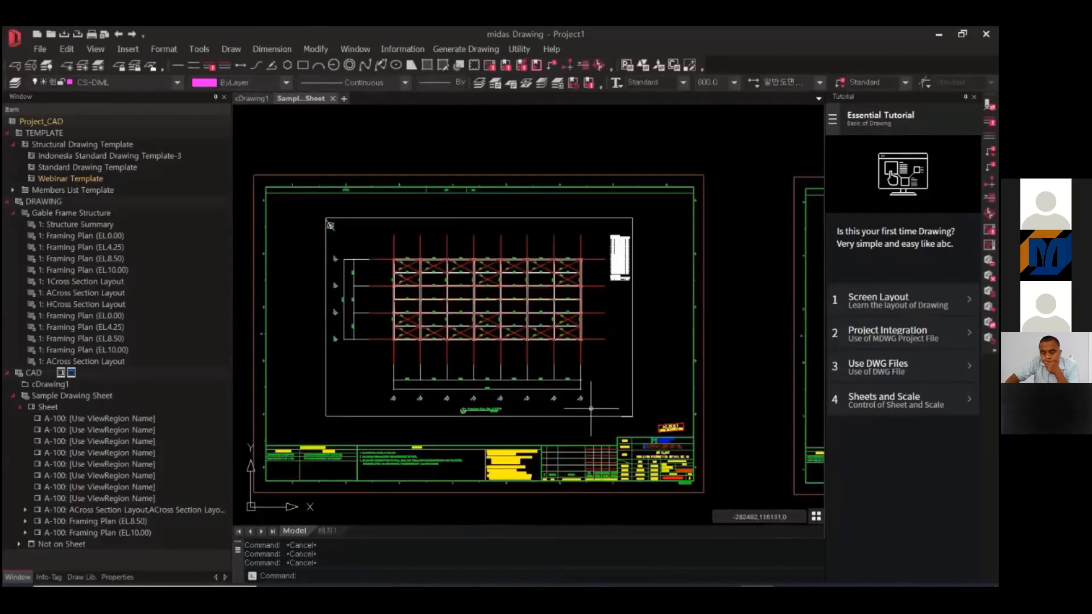
middle_drag(734, 438, 329, 384)
middle_drag(653, 391, 533, 400)
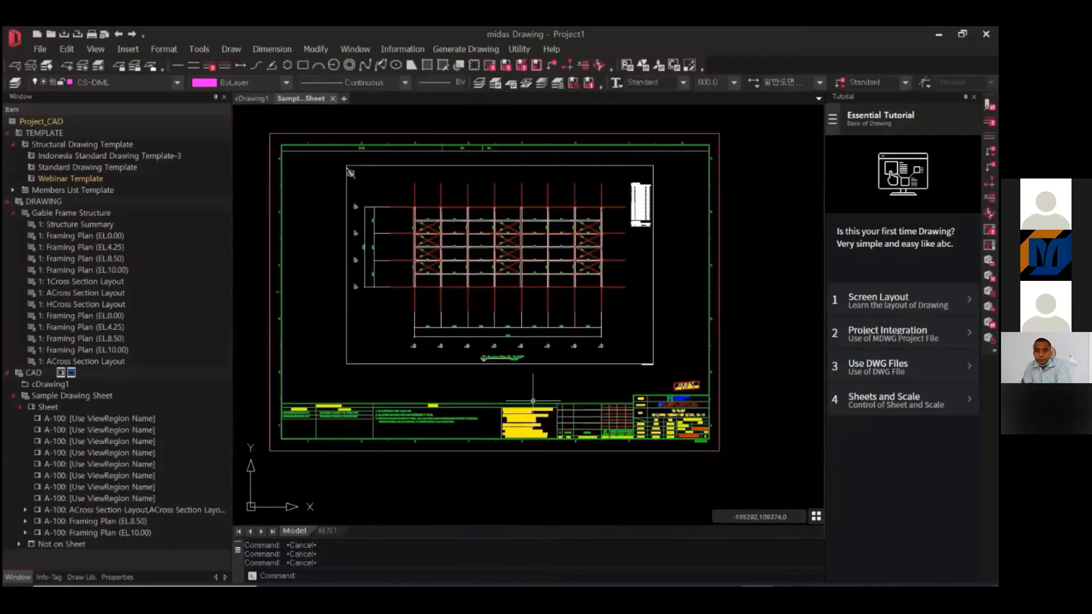
- Move the last Framing Plan (EL.10.00) in the upper row onto the largest sheet with a vertical title block
scroll(610, 354, down, 5)
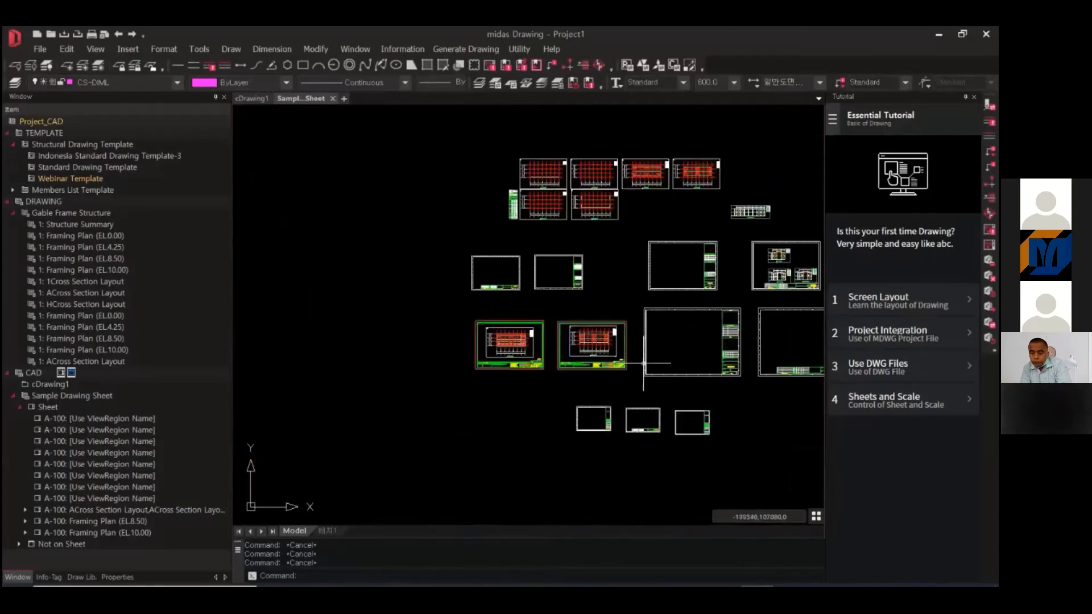
middle_drag(730, 370, 595, 378)
text(co)
key(space)
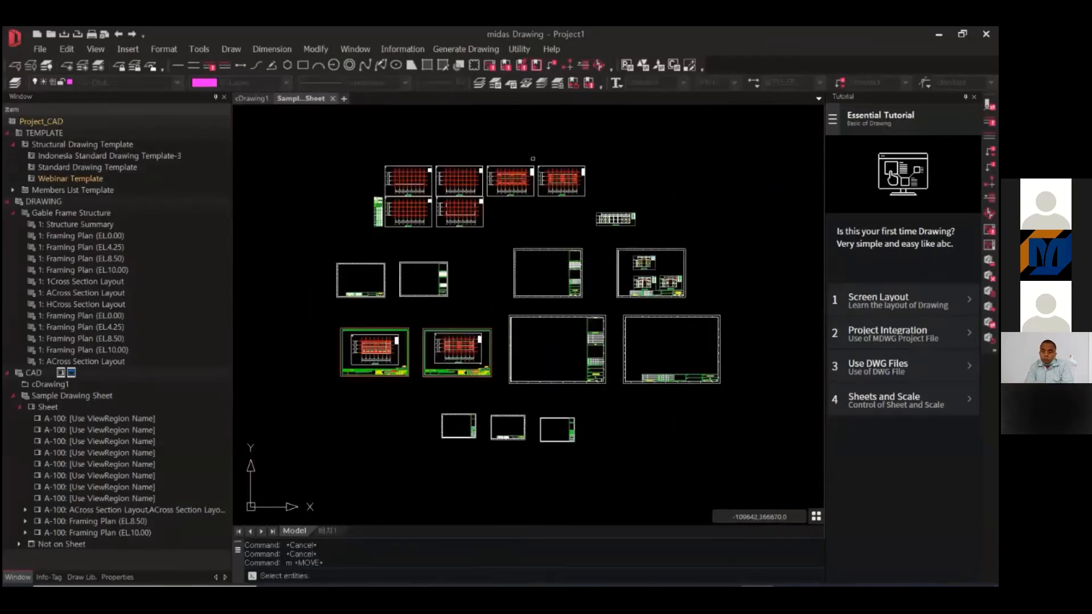
click(531, 159)
click(603, 207)
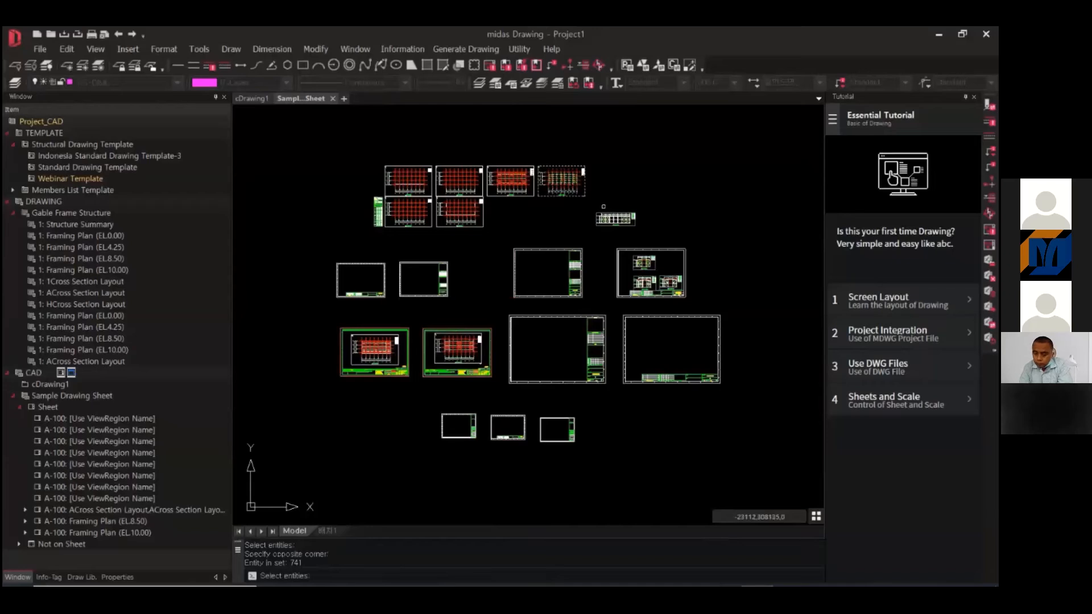
key(space)
click(588, 318)
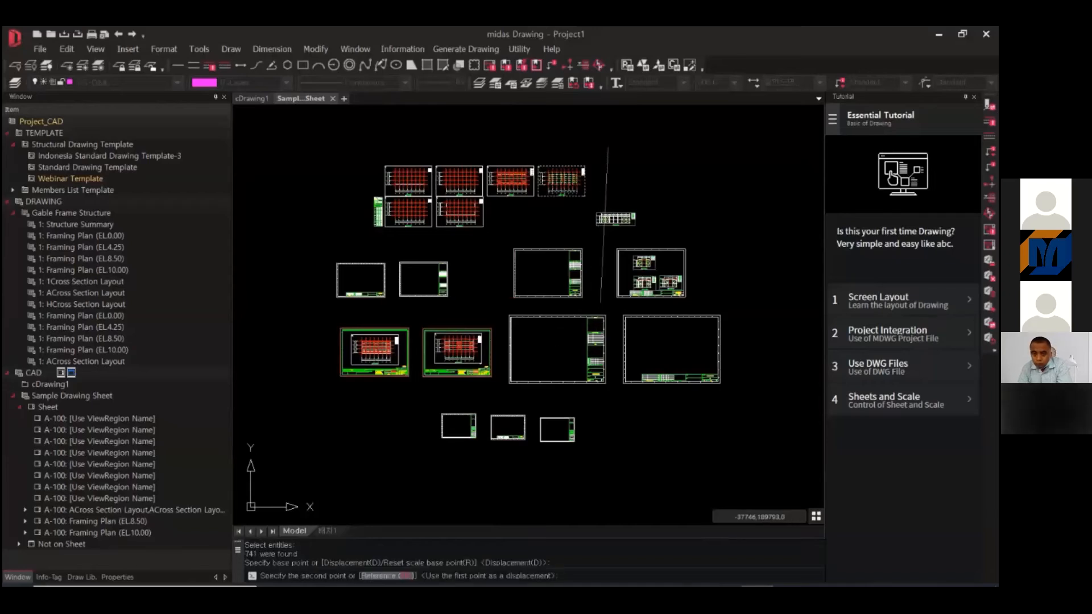
click(601, 302)
key(Escape)
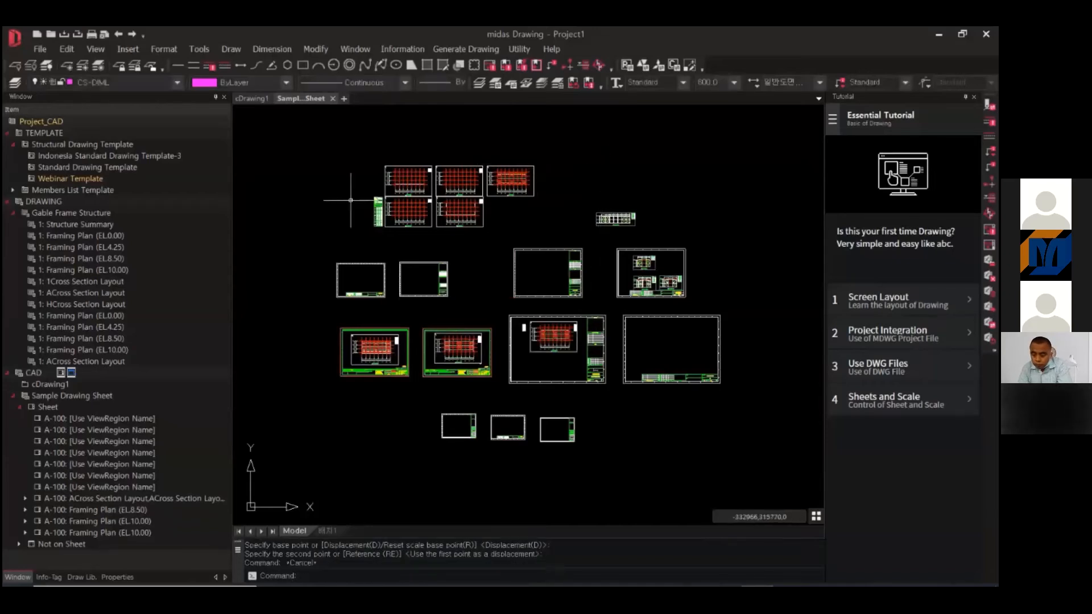
- Move the remaining 1Cross Section Layout onto the same large sheet, below the framing plan
text(m)
key(space)
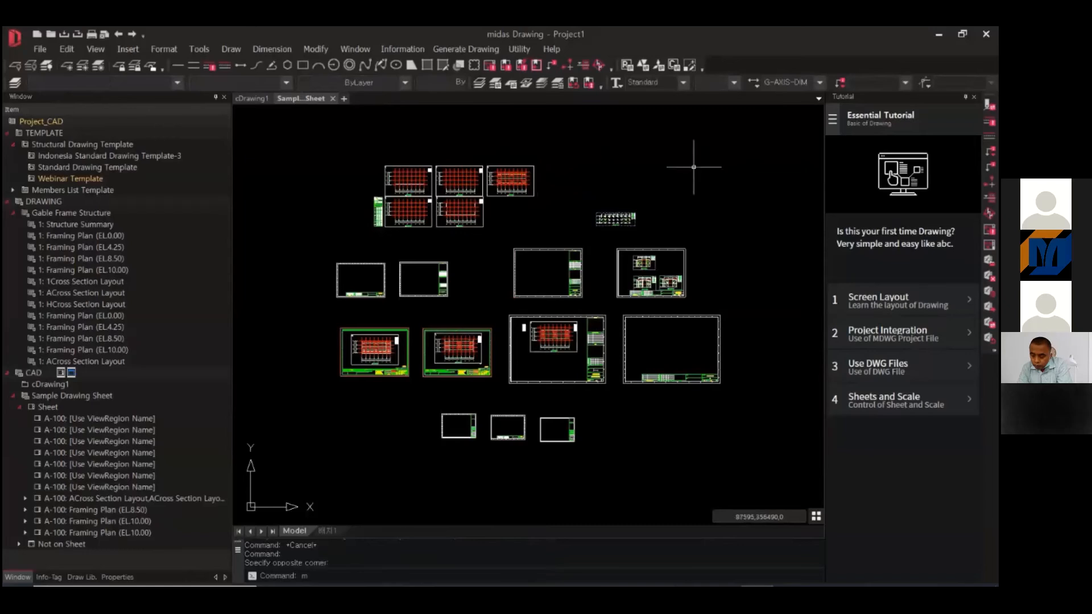
click(708, 161)
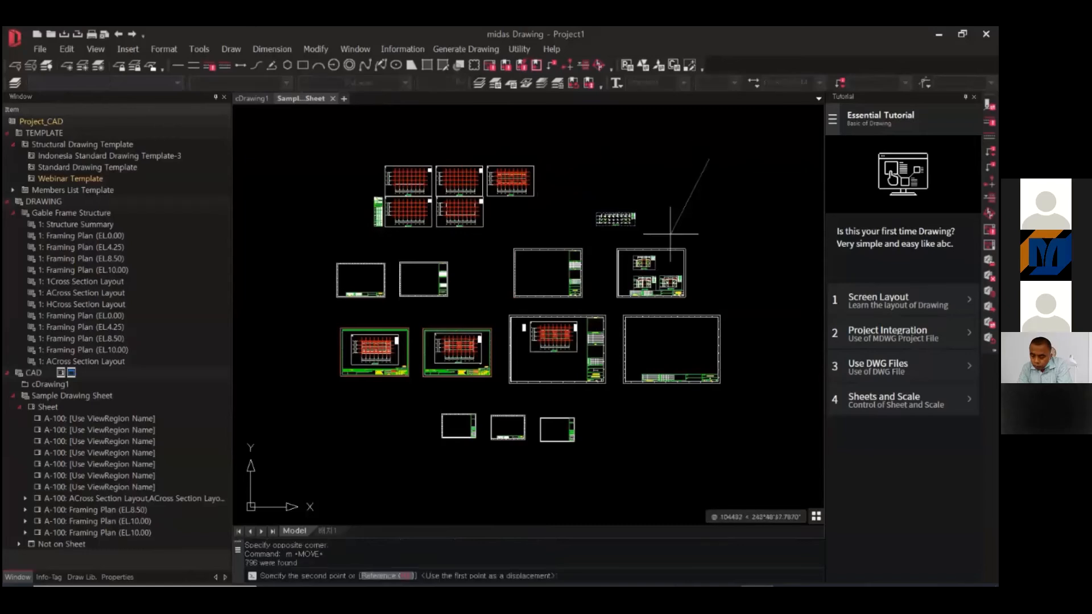
click(650, 308)
key(Escape)
key(Escape)
key(Escape)
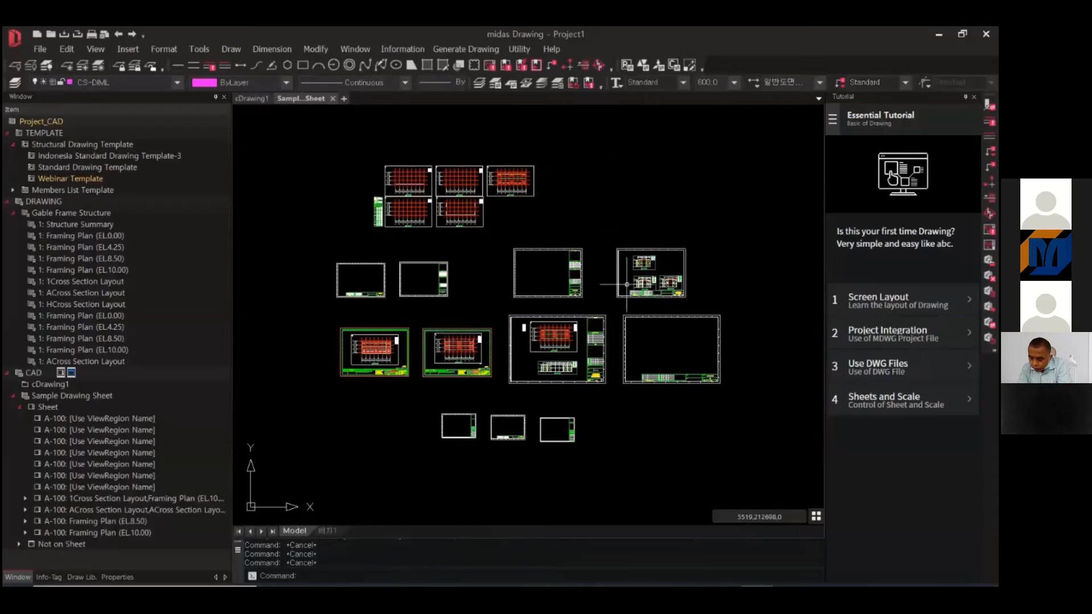
- Switch to drawing mode and generate the steel column, sub column, beam, sub beam and brace member lists beside the section layouts
click(489, 52)
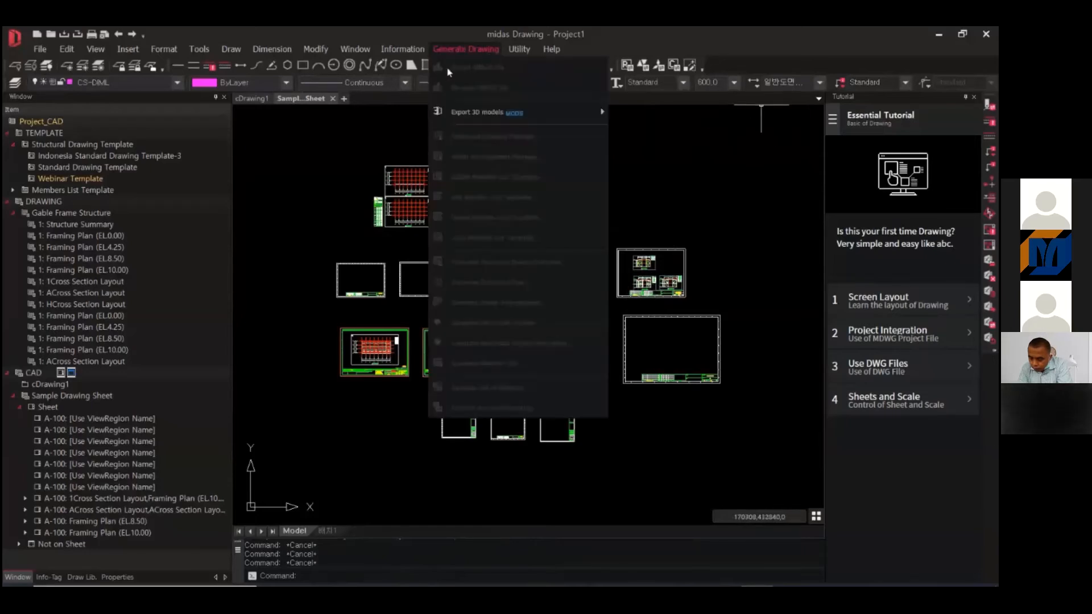
double_click(48, 204)
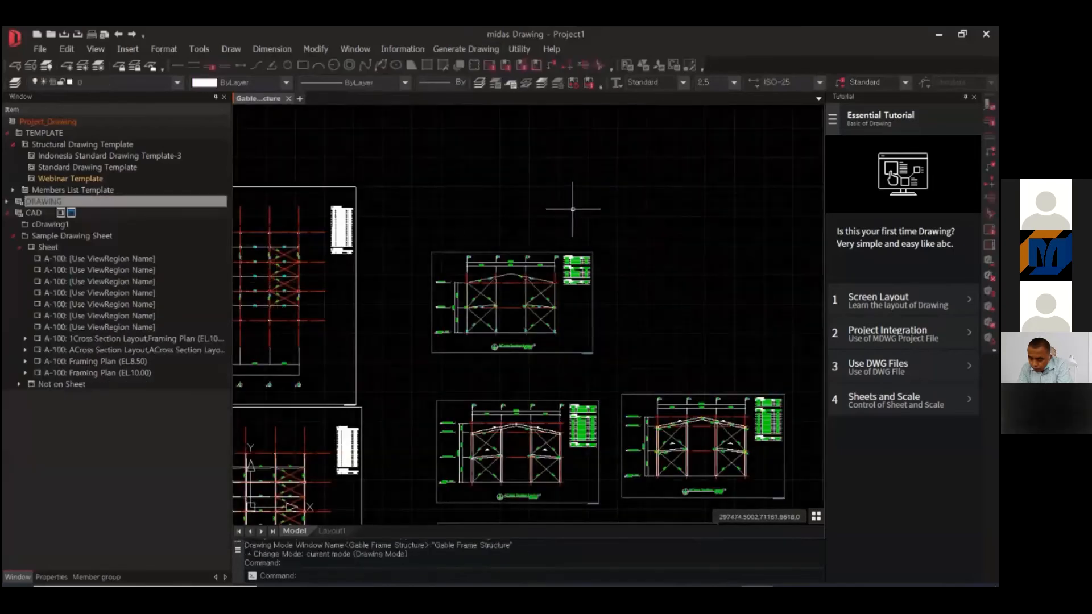
click(457, 50)
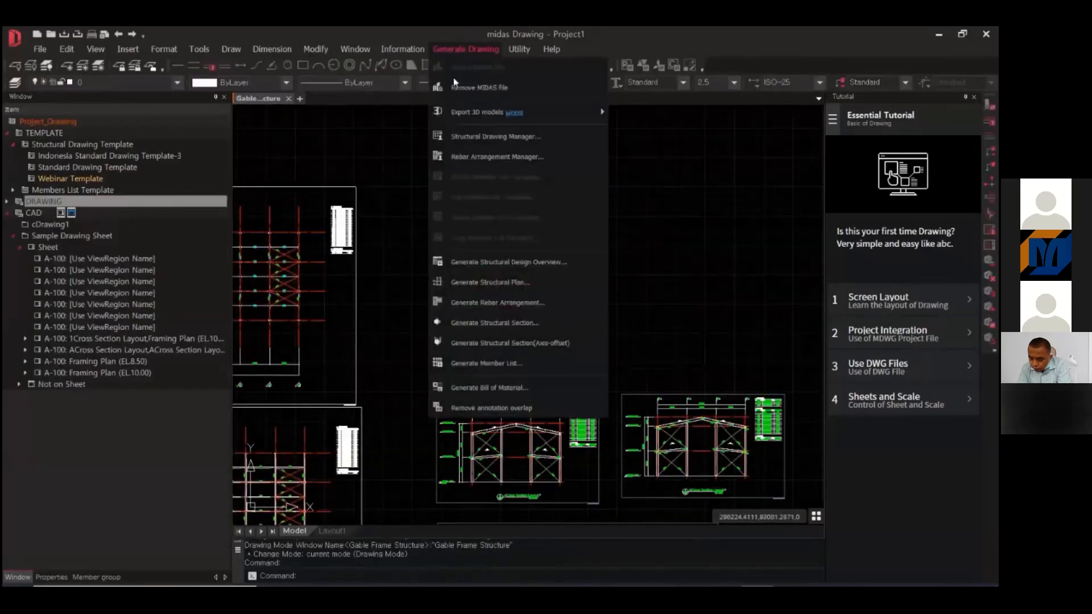
click(488, 363)
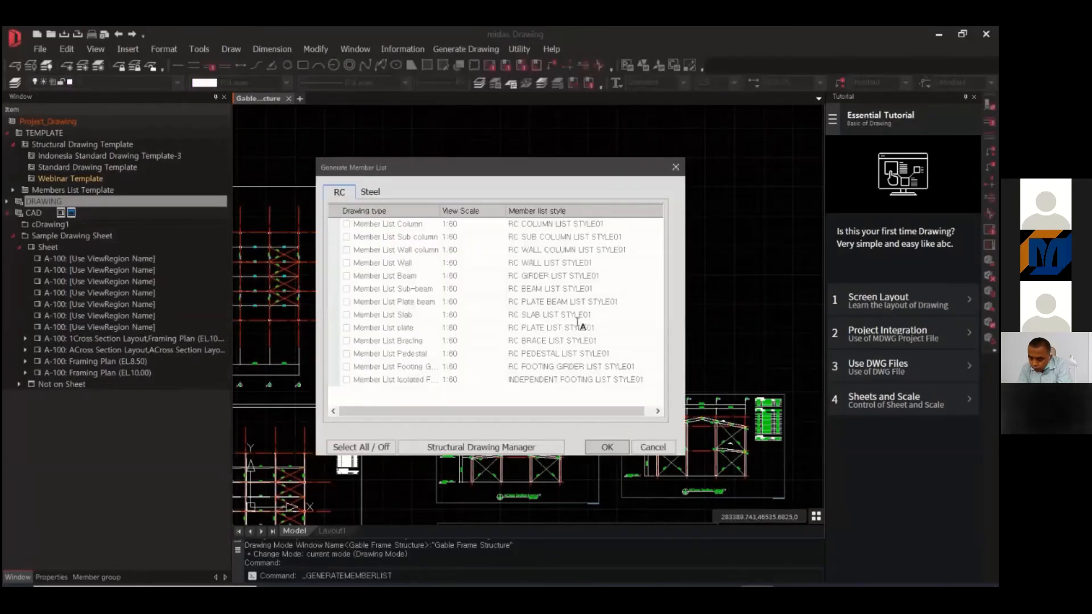
click(371, 192)
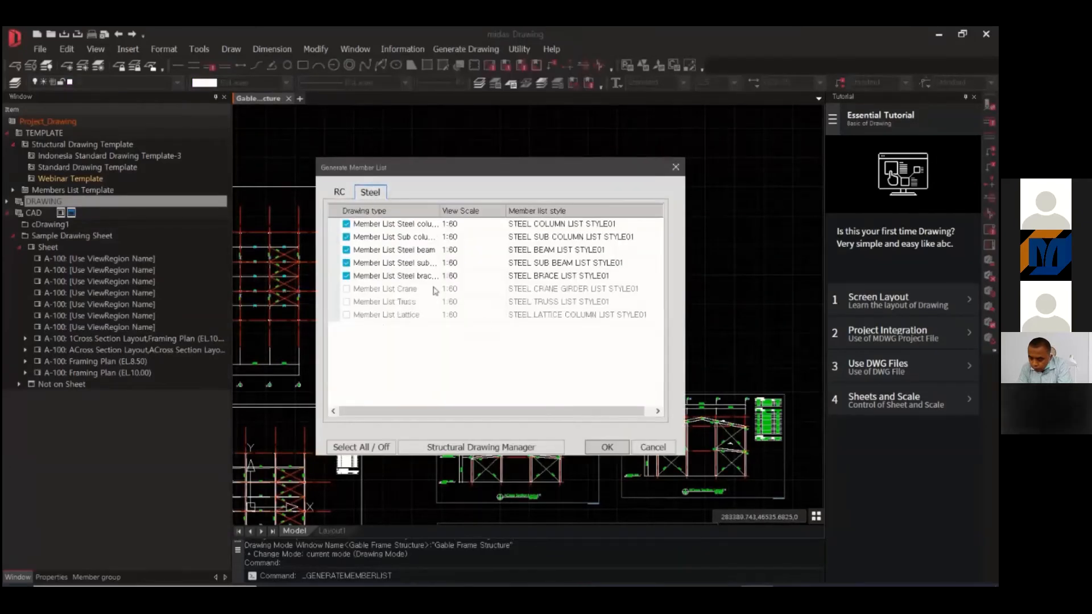
click(607, 448)
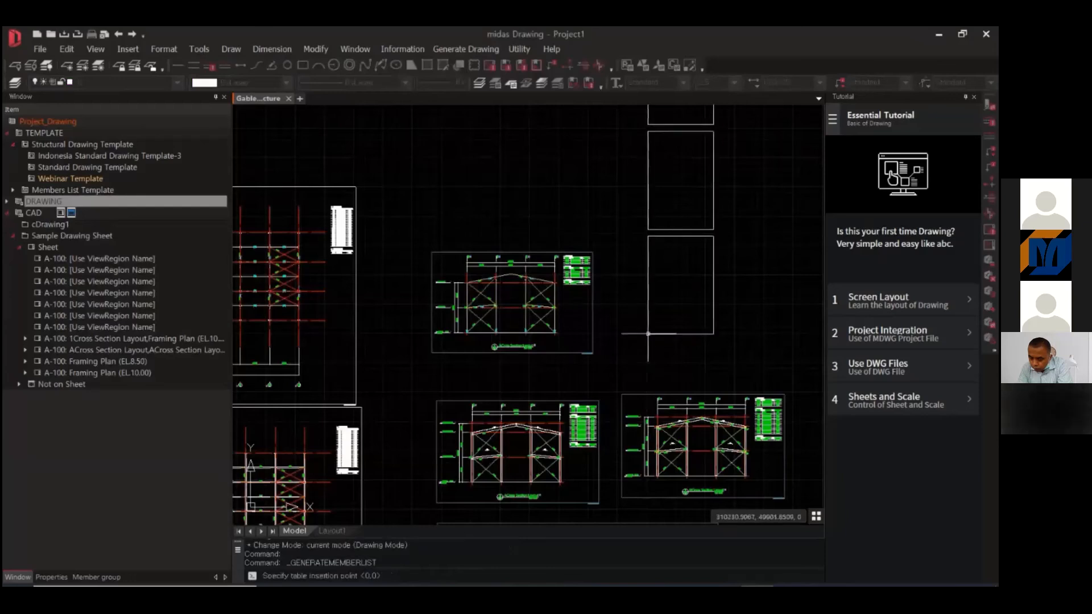
click(668, 259)
- Examine the generated steel member lists from the steel column list down to the last table
middle_drag(669, 260, 646, 351)
middle_drag(612, 240, 599, 360)
scroll(597, 108, up, 4)
mouse_move(595, 117)
middle_down()
mouse_move(582, 277)
mouse_move(541, 312)
middle_up()
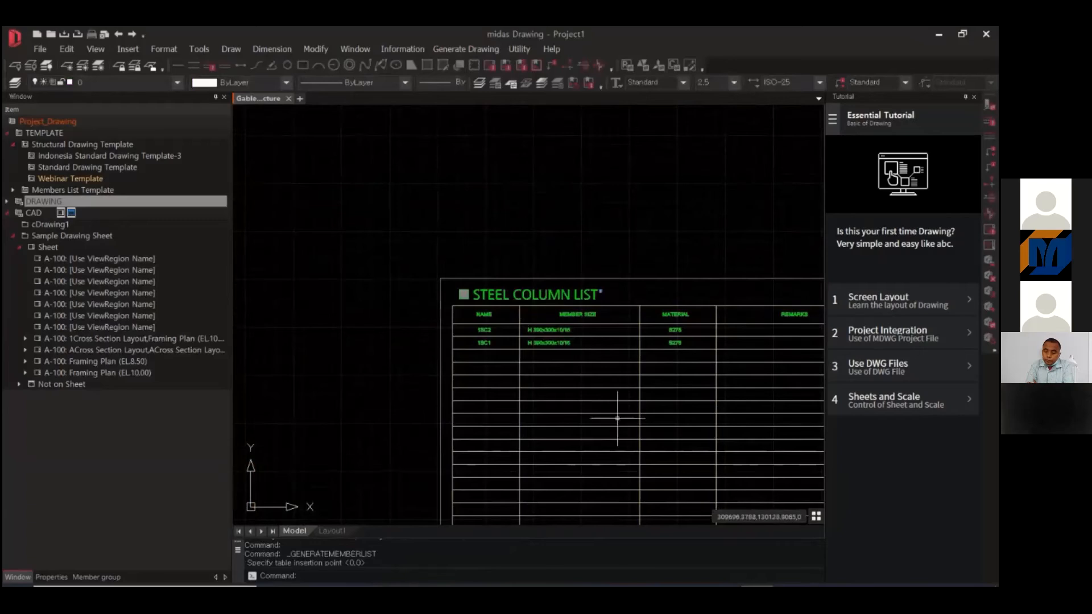
middle_drag(617, 419, 554, 178)
middle_drag(554, 484, 557, 108)
middle_drag(548, 461, 540, 274)
middle_drag(584, 512, 565, 125)
middle_drag(570, 421, 557, 190)
mouse_move(531, 283)
middle_down()
mouse_move(575, 423)
mouse_move(588, 400)
mouse_move(527, 98)
middle_up()
mouse_move(569, 423)
middle_down()
mouse_move(547, 340)
mouse_move(556, 74)
middle_up()
middle_drag(491, 228, 529, 419)
scroll(477, 248, down, 5)
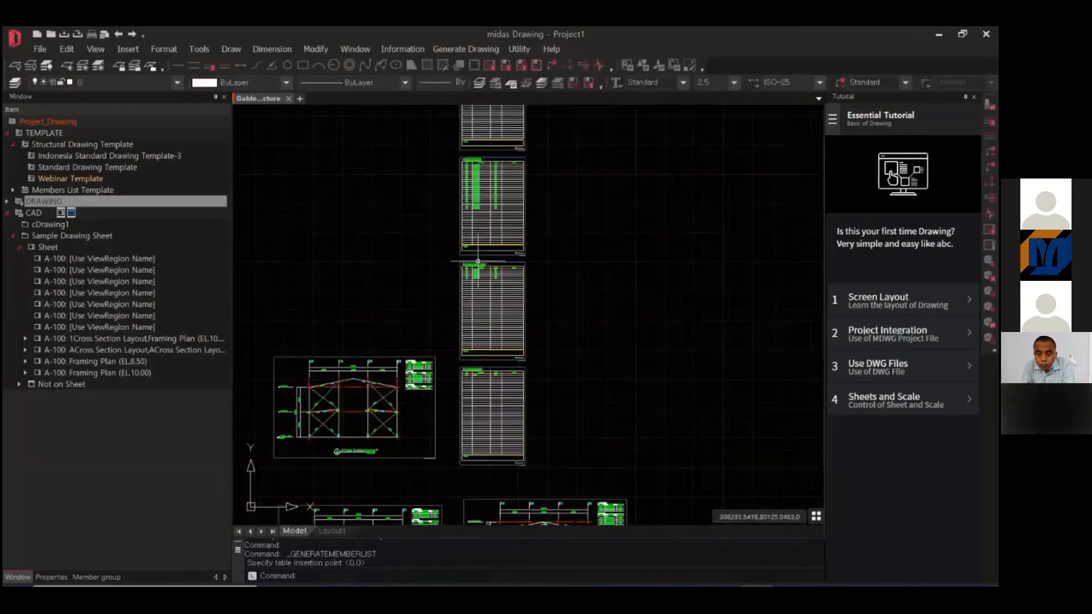
- Generate the bill of material for the gable frame structure, switch to Excel and maximize its window
click(466, 49)
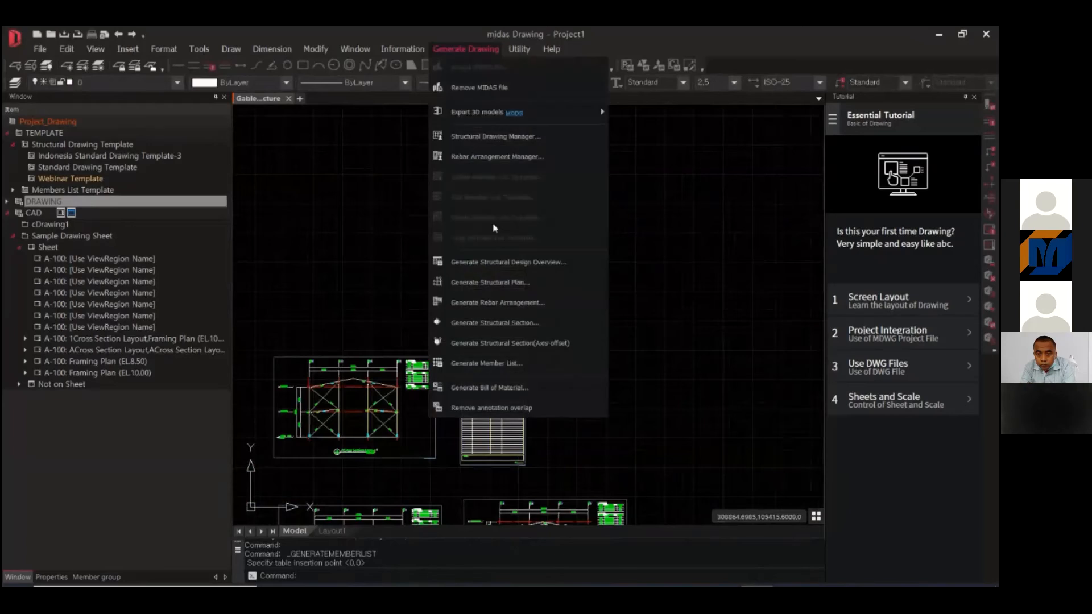
click(490, 387)
click(535, 452)
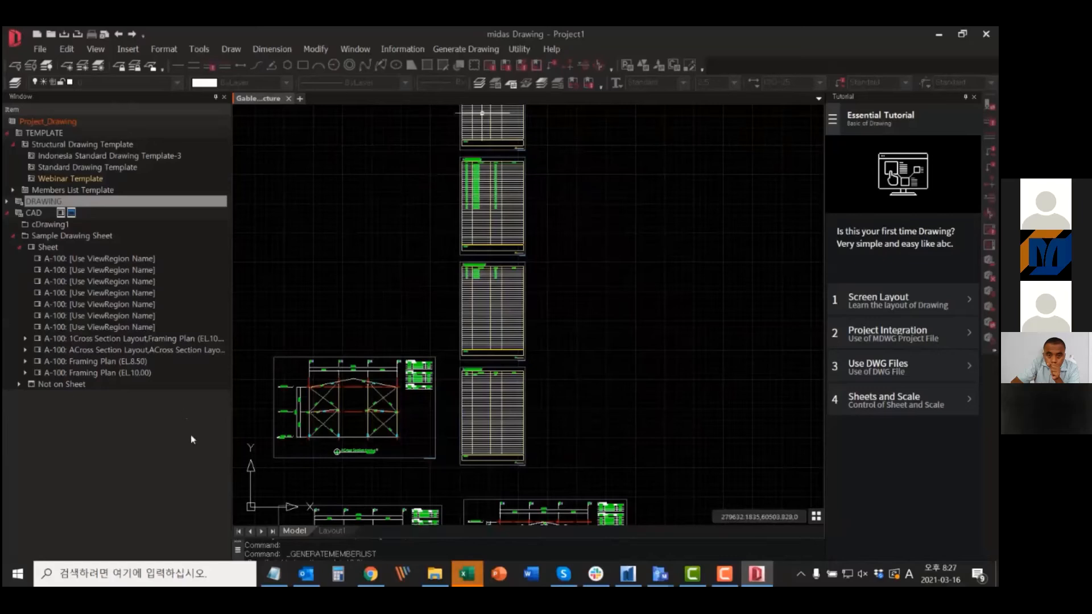
click(471, 575)
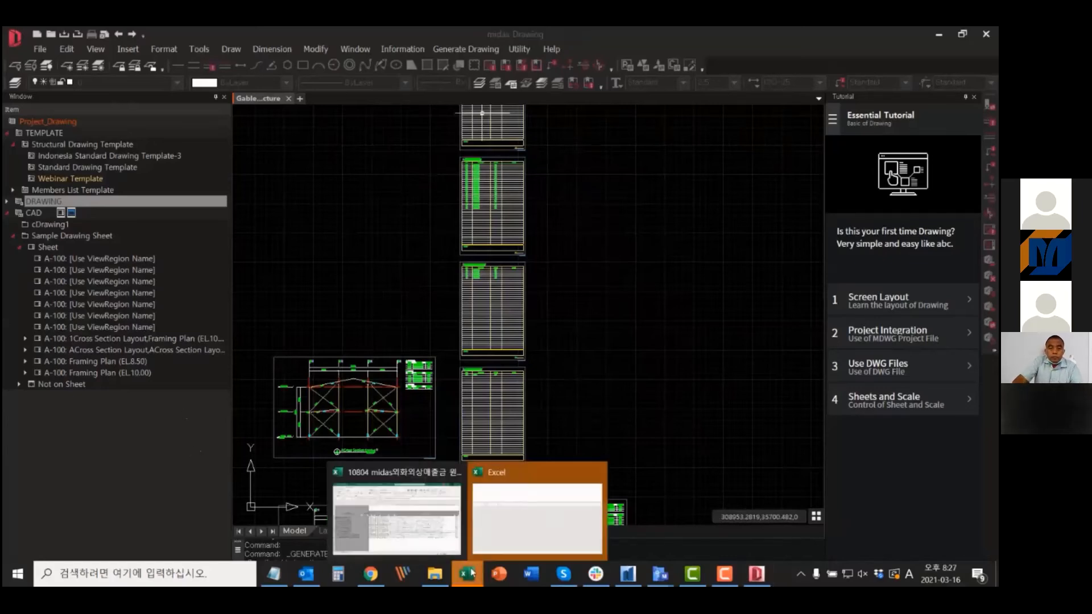
click(514, 526)
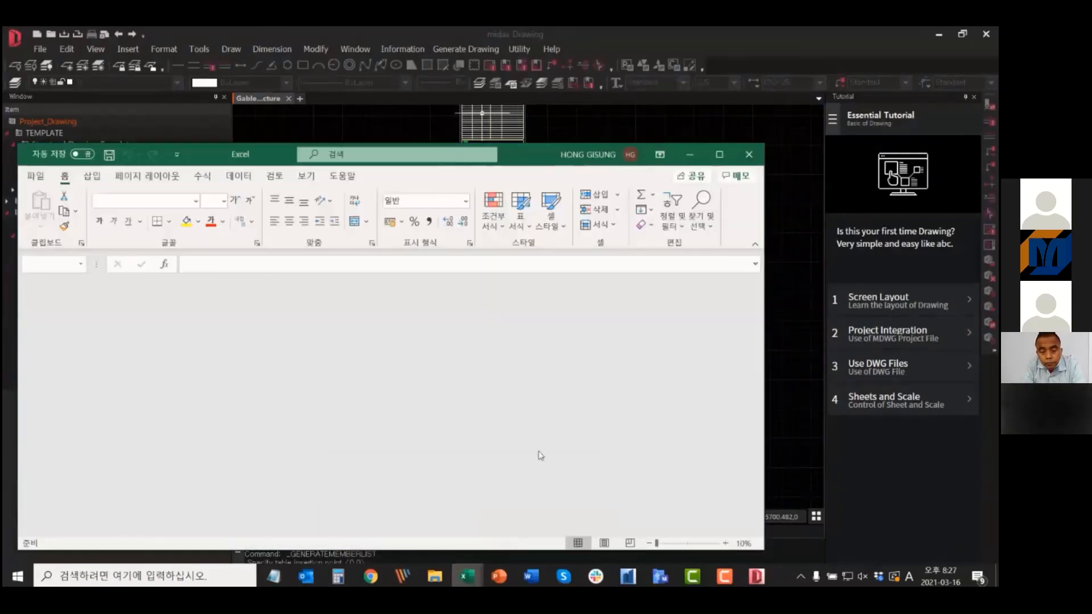
click(719, 154)
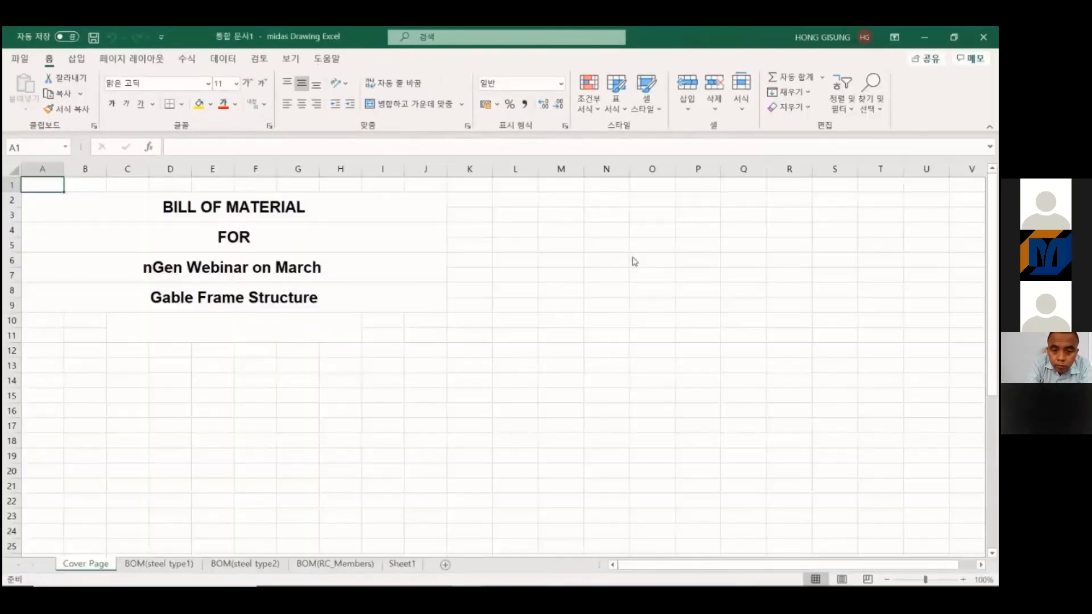
- Review the bill of material's cover page down to its revision block and compare the BOM(steel type1) and BOM(steel type2) sheets
click(210, 392)
scroll(211, 390, down, 4)
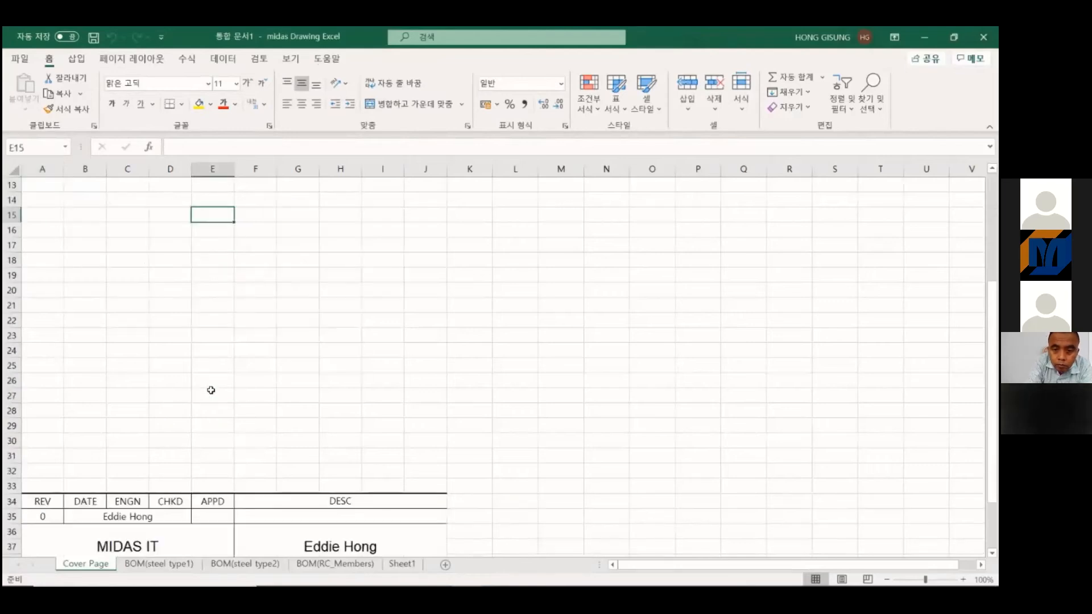
scroll(211, 390, down, 5)
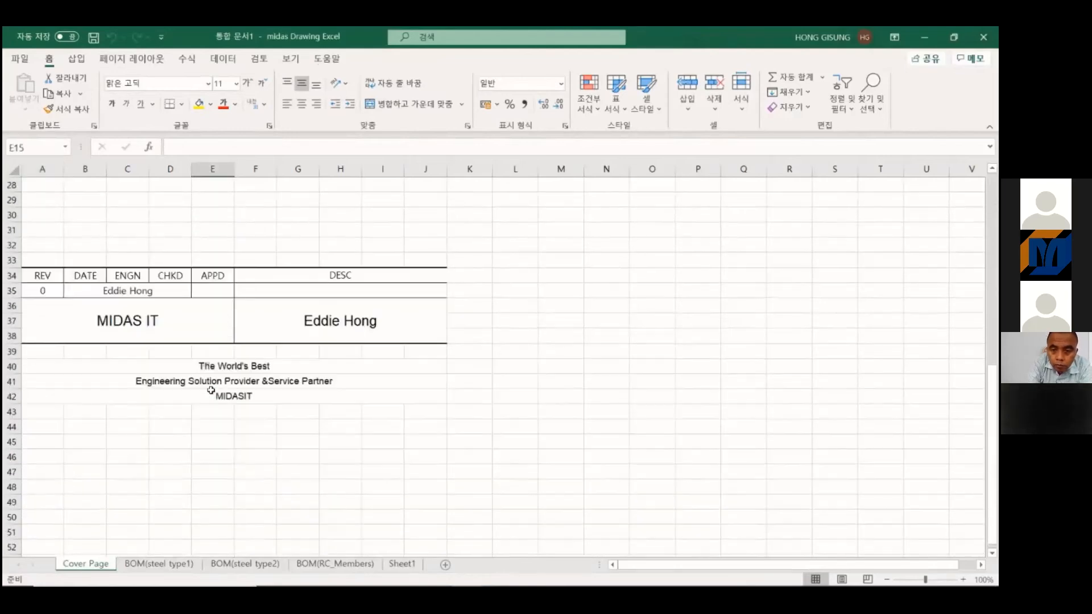
click(162, 566)
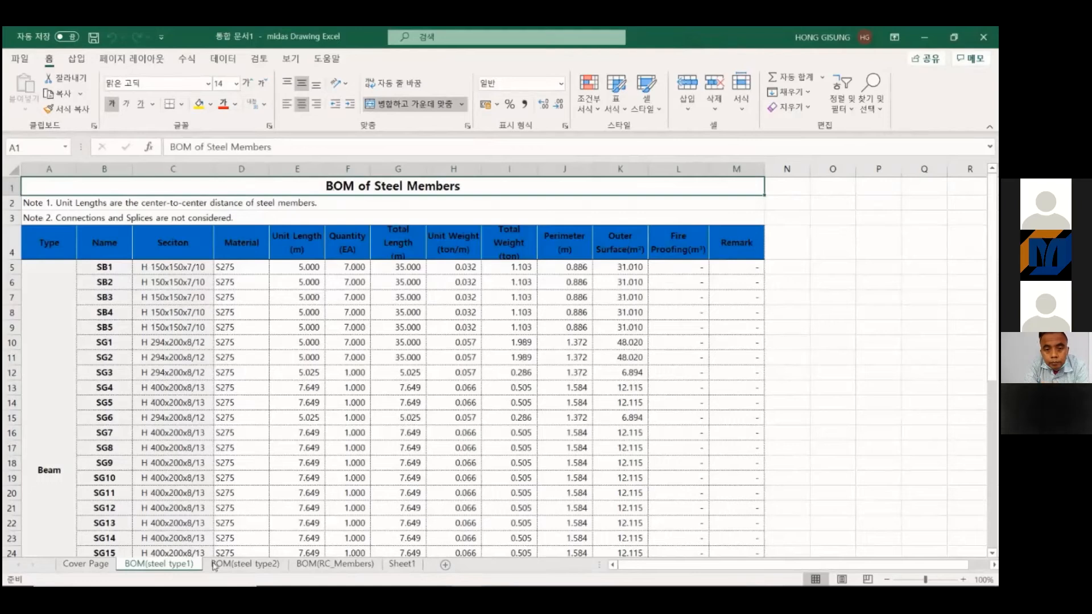
click(258, 564)
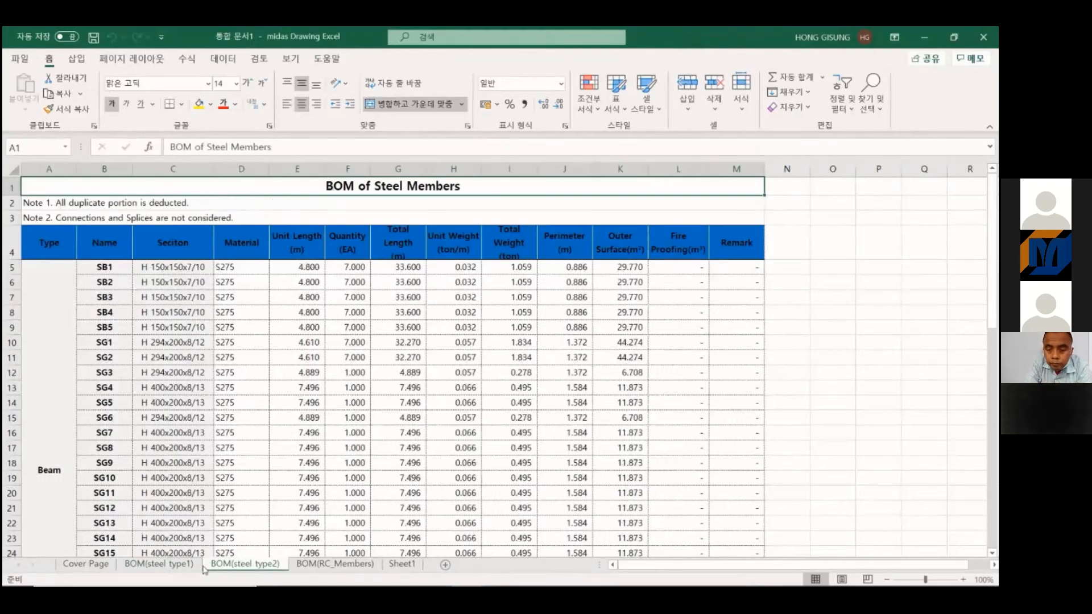
click(159, 565)
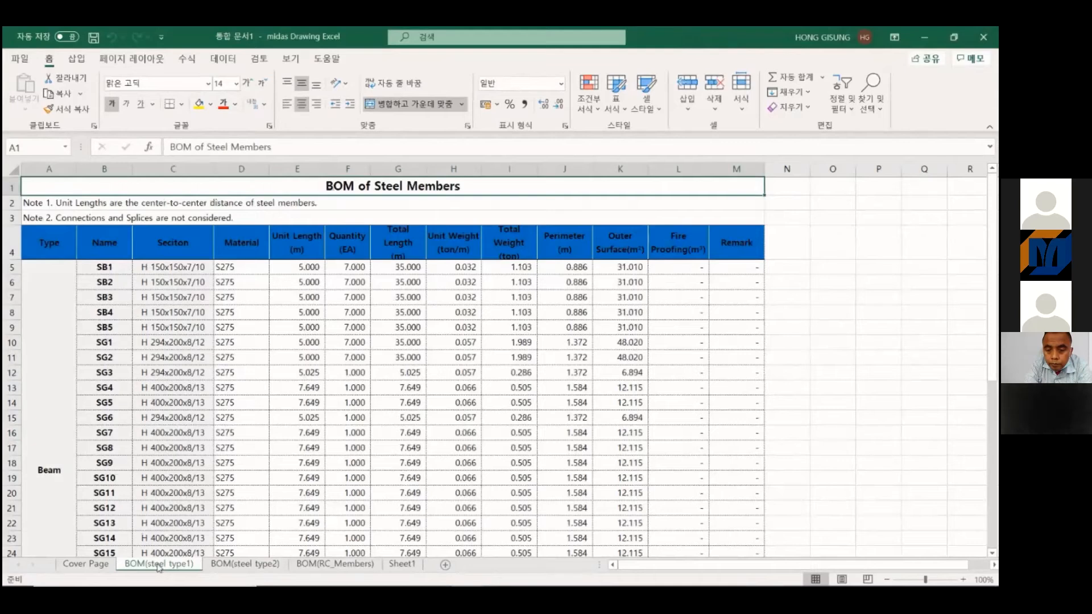
- Examine the brace rows, the Total Weight column and the formulas of both weight totals on BOM(steel type1)
scroll(159, 483, down, 7)
click(49, 471)
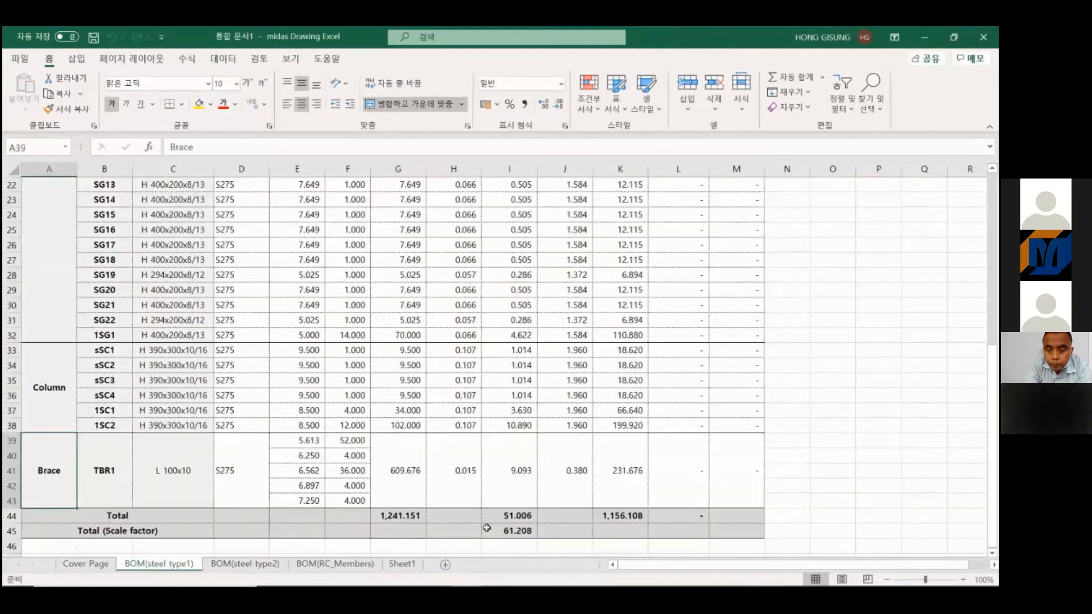
drag(114, 530, 515, 531)
scroll(647, 455, up, 5)
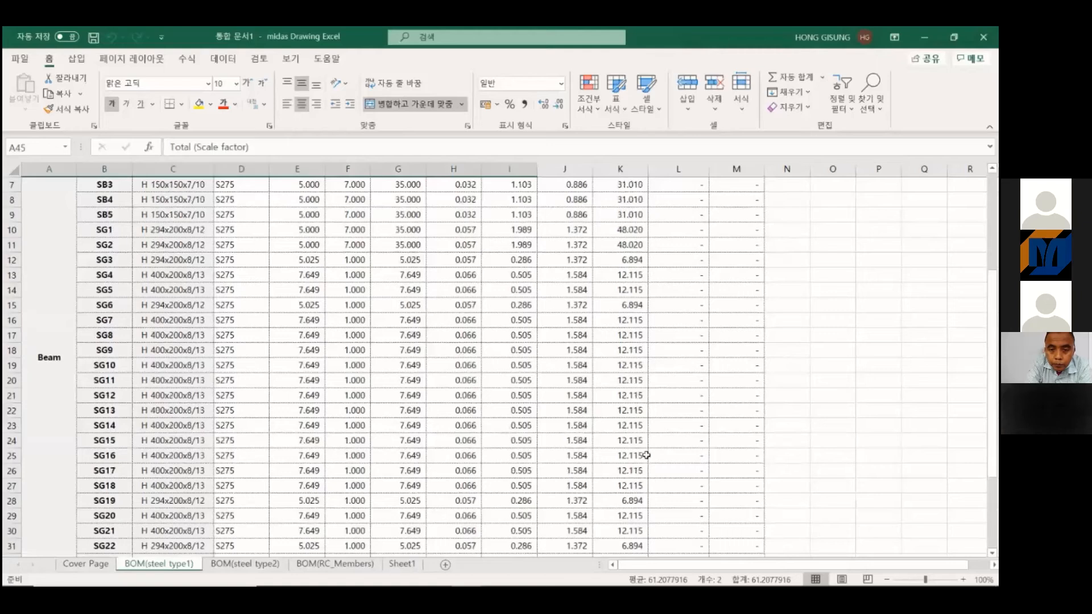
scroll(647, 455, up, 1)
click(510, 195)
key(ctrl+shift+Down)
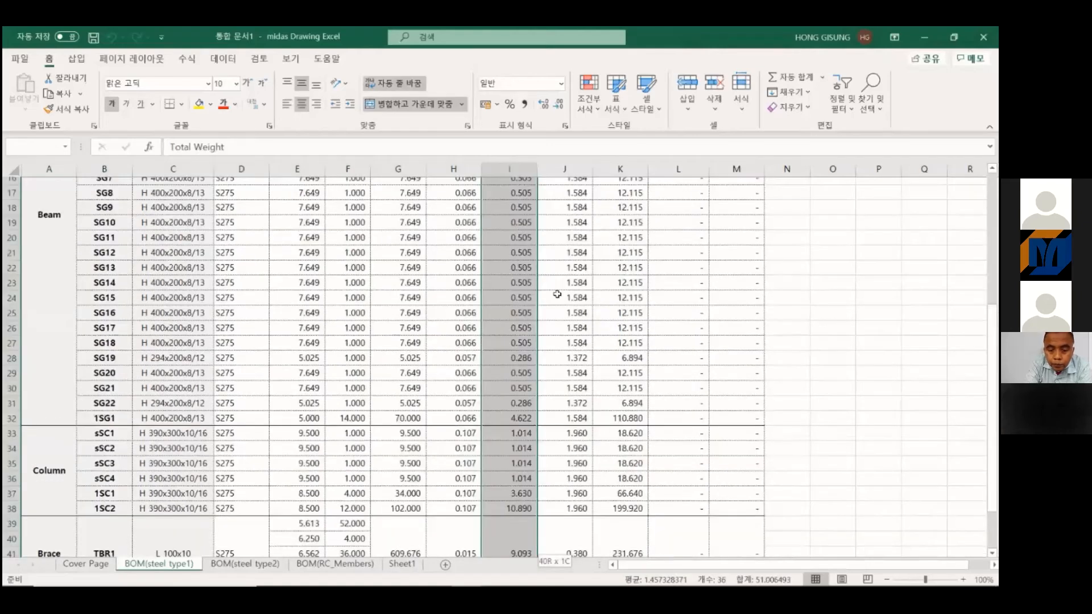
scroll(557, 294, down, 4)
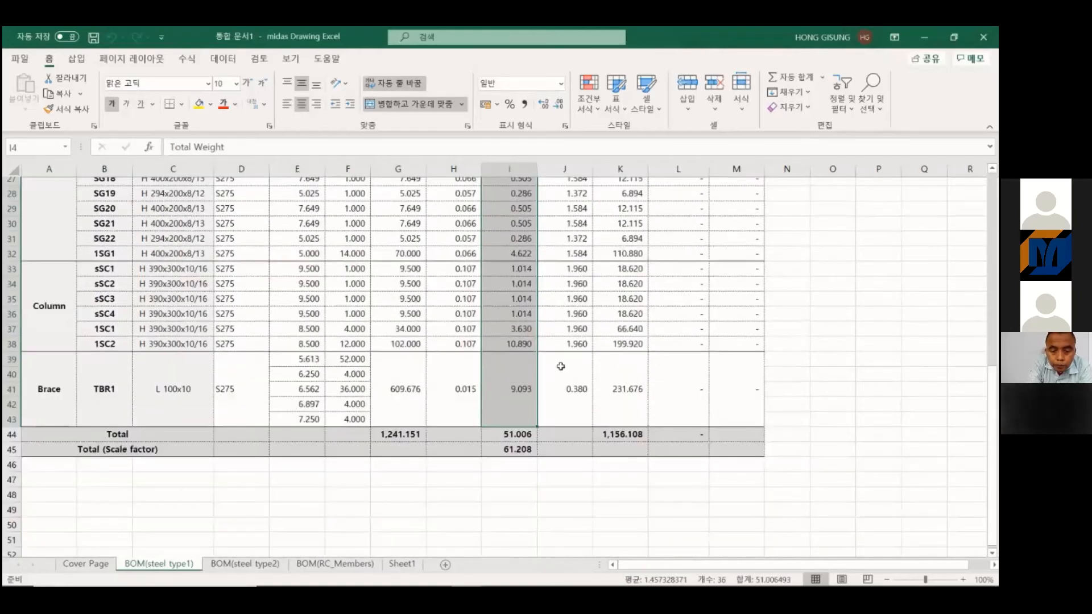
click(520, 449)
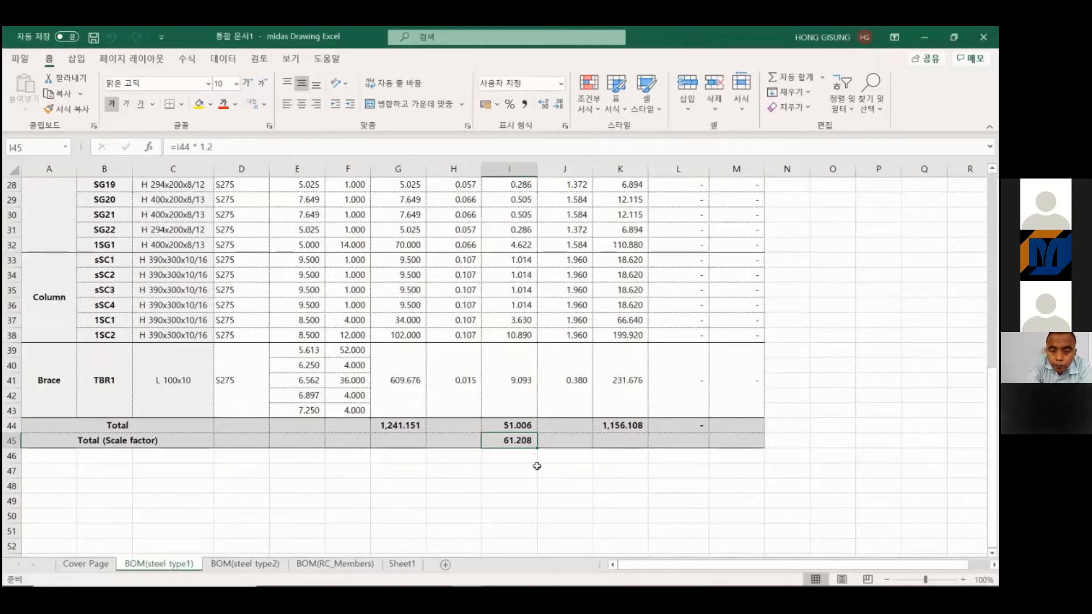
key(Up)
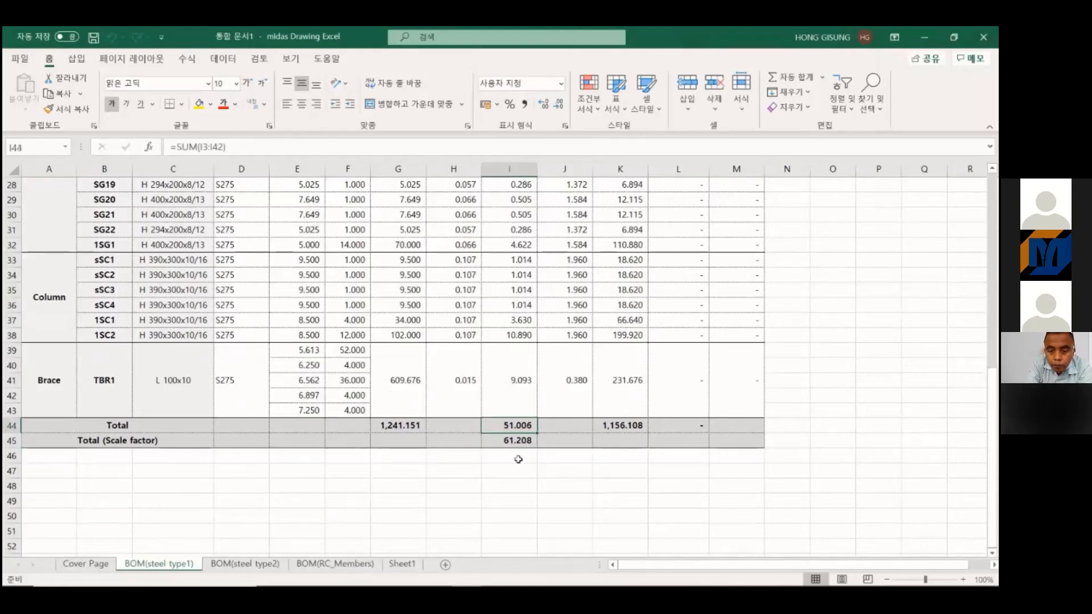
- Examine the Total Weight column and its total formula on the BOM(steel type2) sheet
click(269, 563)
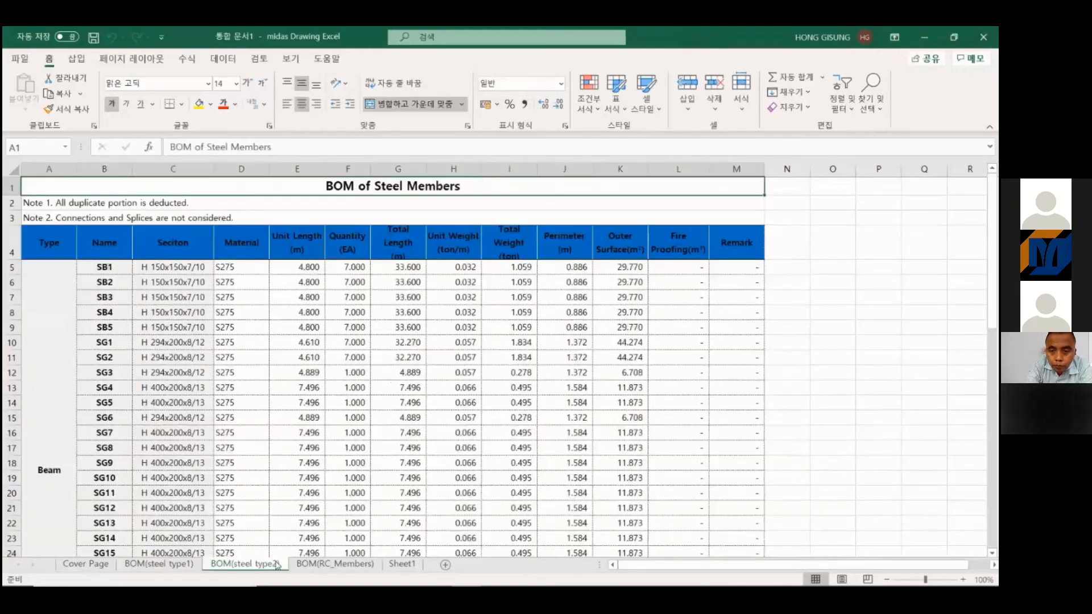
click(500, 241)
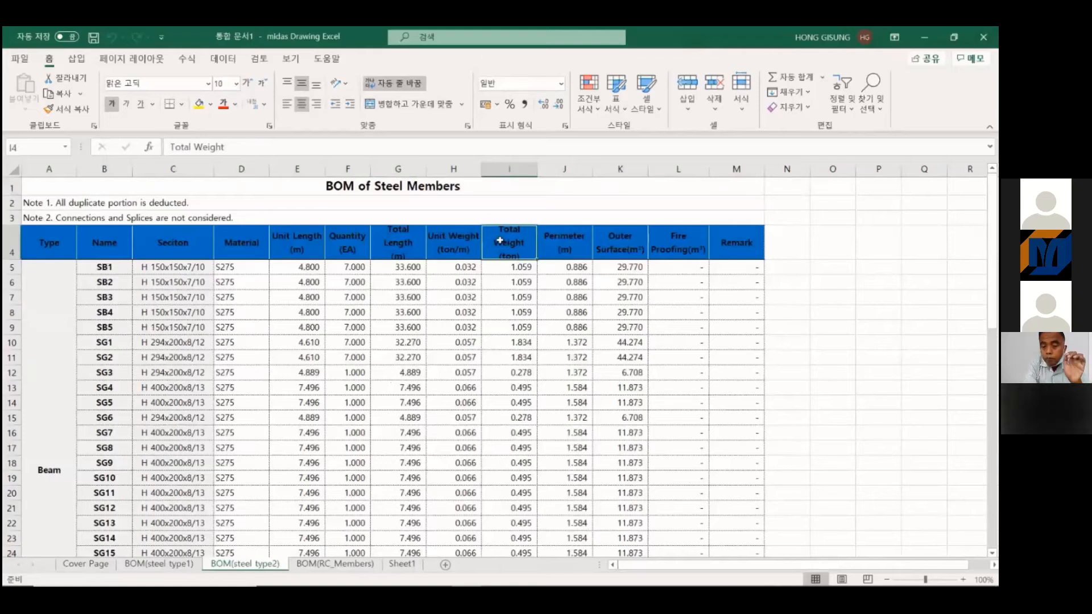
key(ctrl+shift+Down)
scroll(519, 383, down, 4)
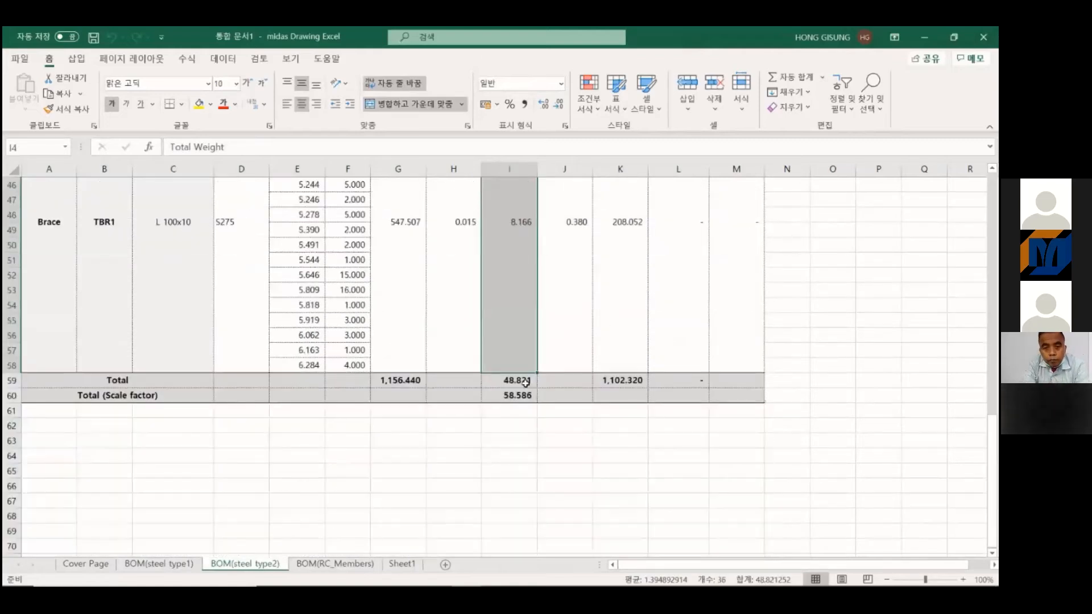
click(525, 382)
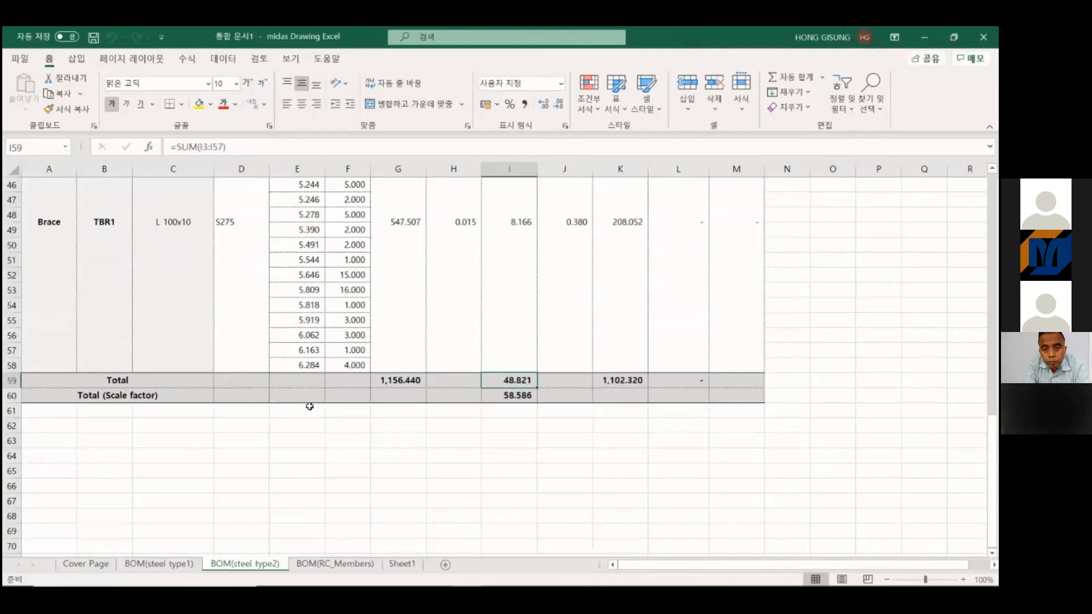
- Add filters to the BOM(steel type2) table's header row, from Type through Remark
scroll(340, 426, up, 8)
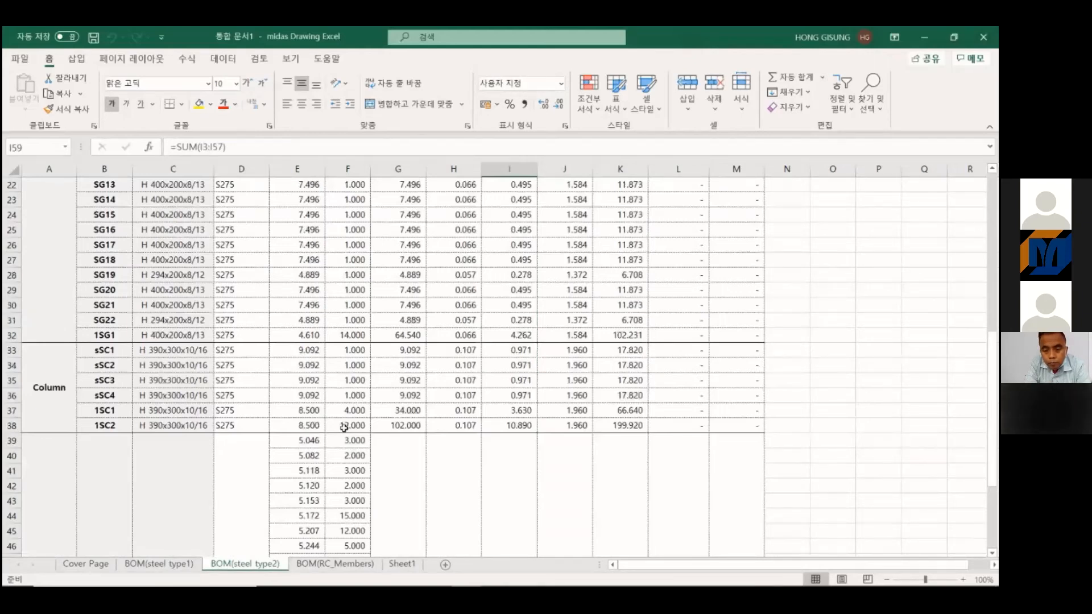
scroll(344, 427, up, 7)
click(252, 265)
click(74, 243)
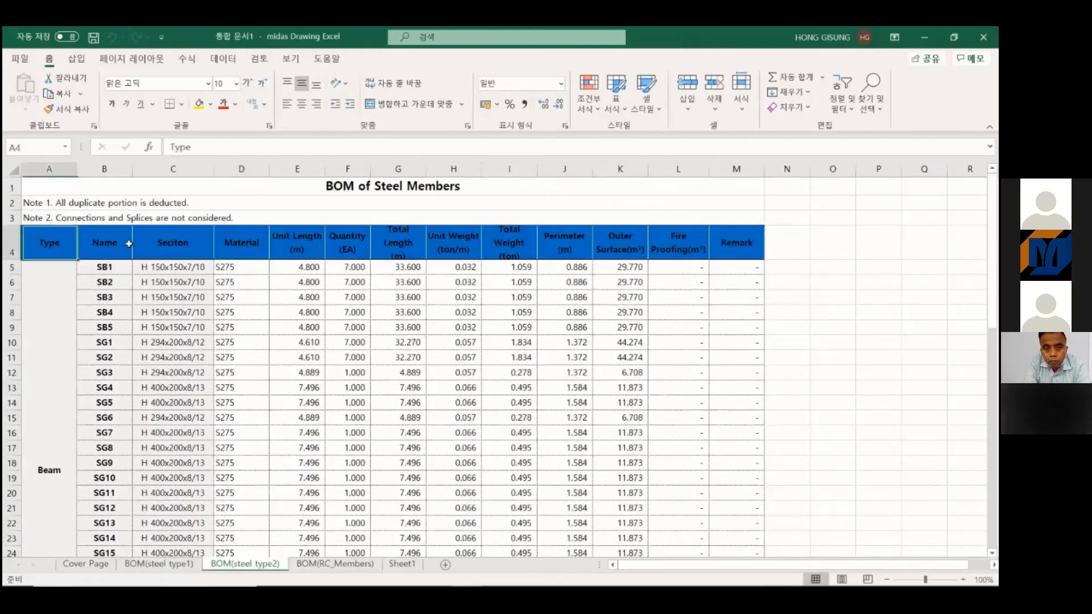
drag(129, 243, 762, 256)
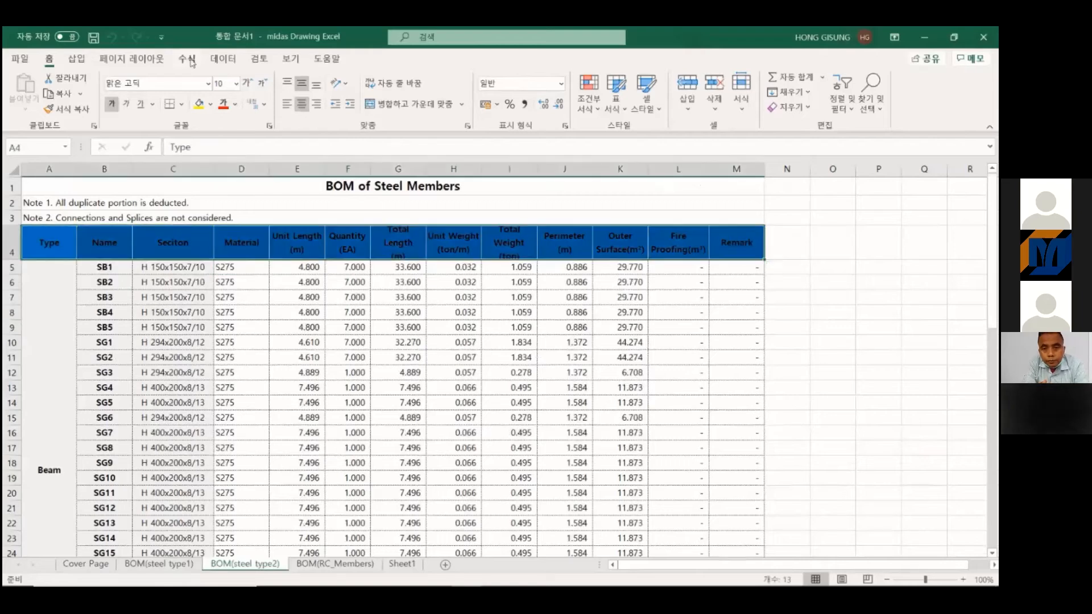
click(222, 59)
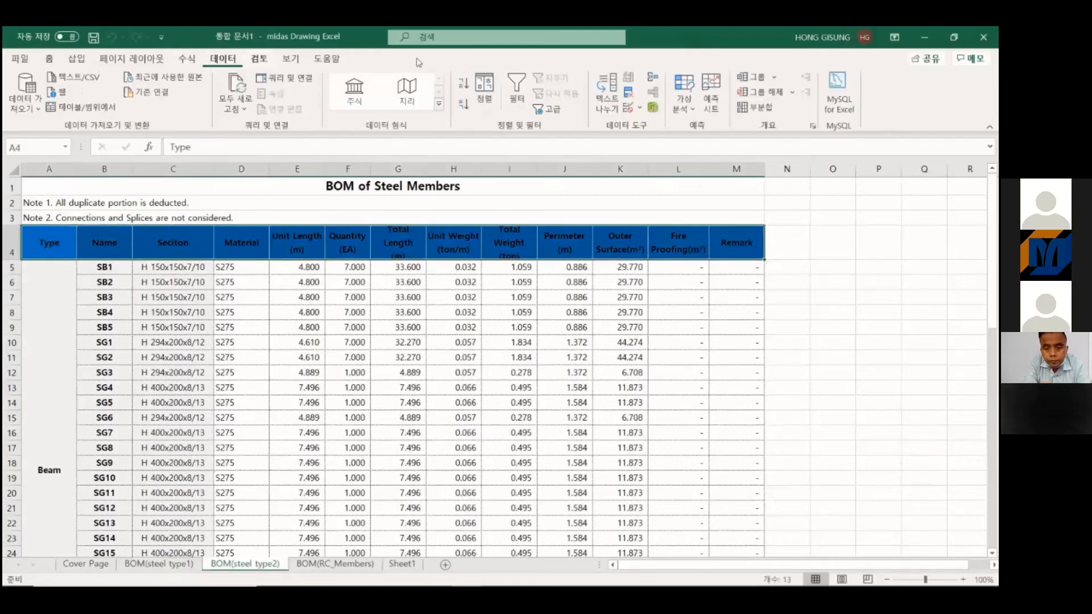
click(516, 91)
click(565, 327)
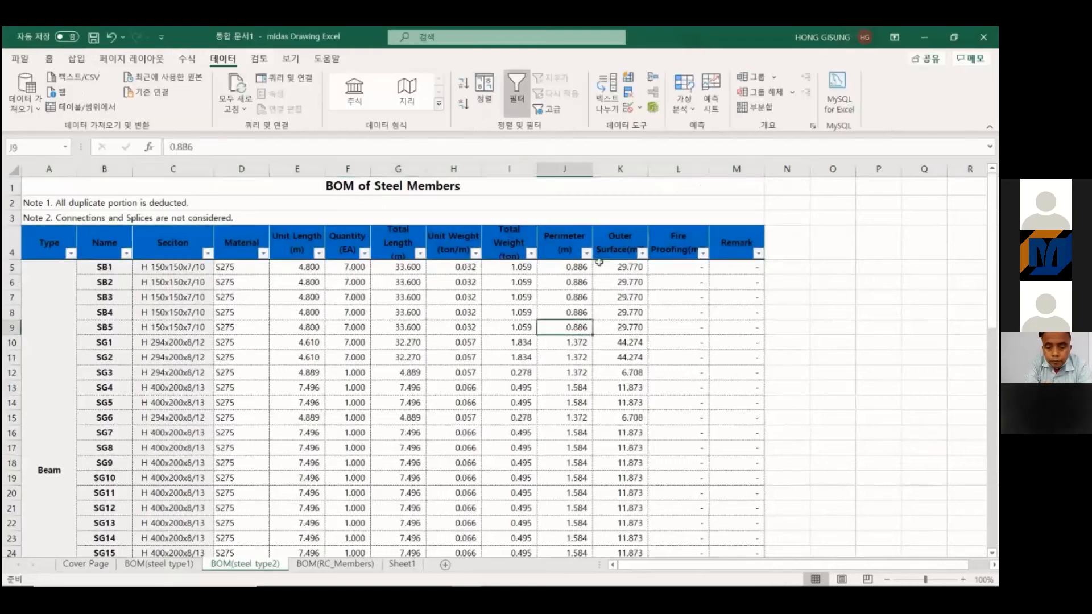
- Inspect the filter choices of the section column and close them without applying a filter
click(587, 253)
click(458, 255)
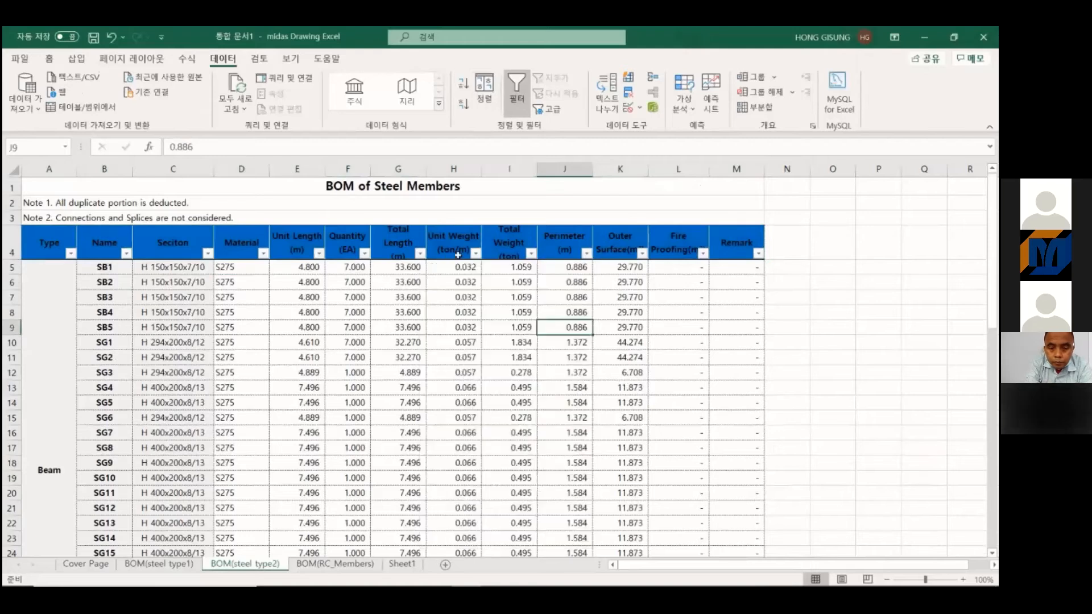
click(208, 254)
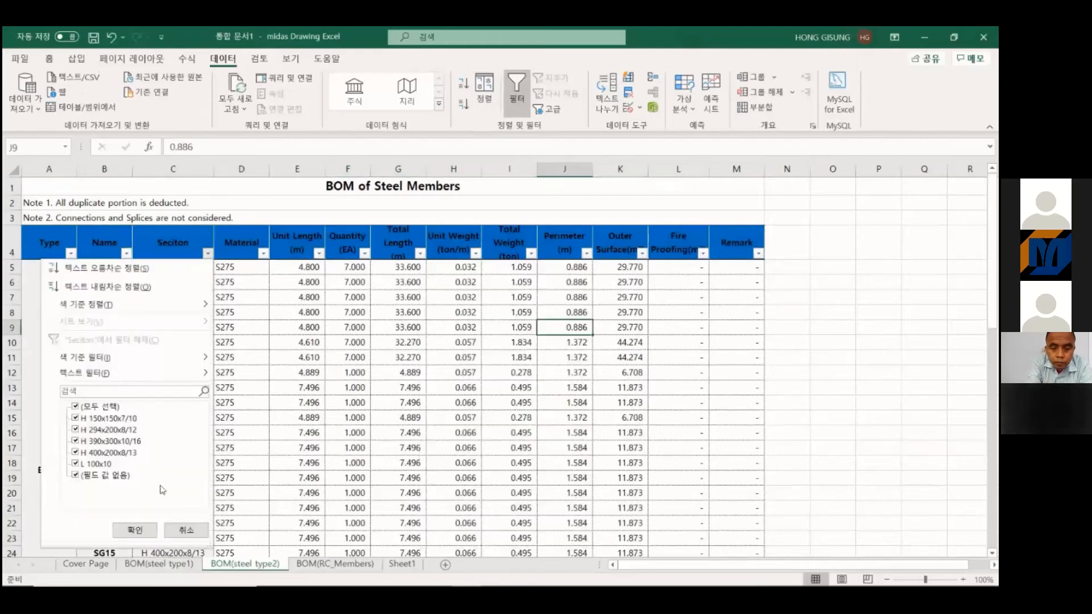
click(187, 530)
click(313, 475)
- Look through the column and brace rows of BOM(steel type2), then return to the totals on BOM(steel type1)
scroll(313, 475, down, 9)
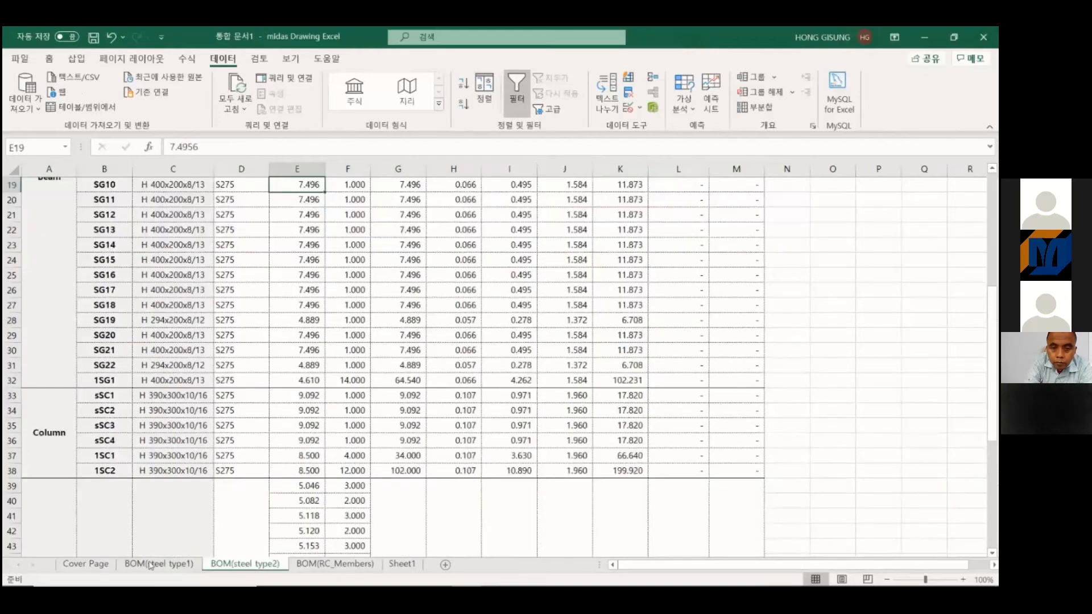
click(488, 496)
click(584, 500)
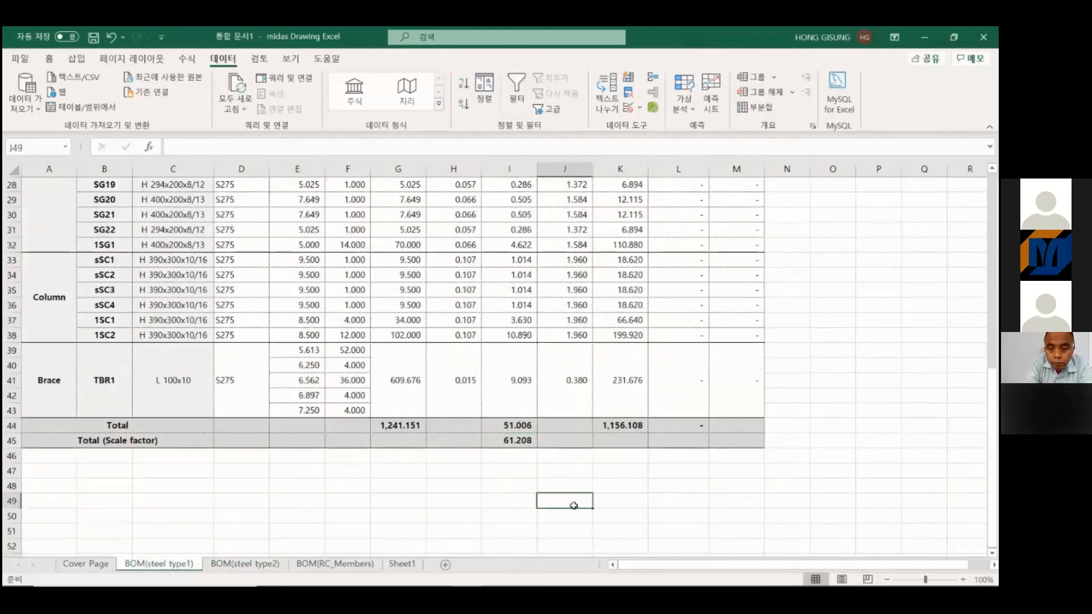
click(443, 515)
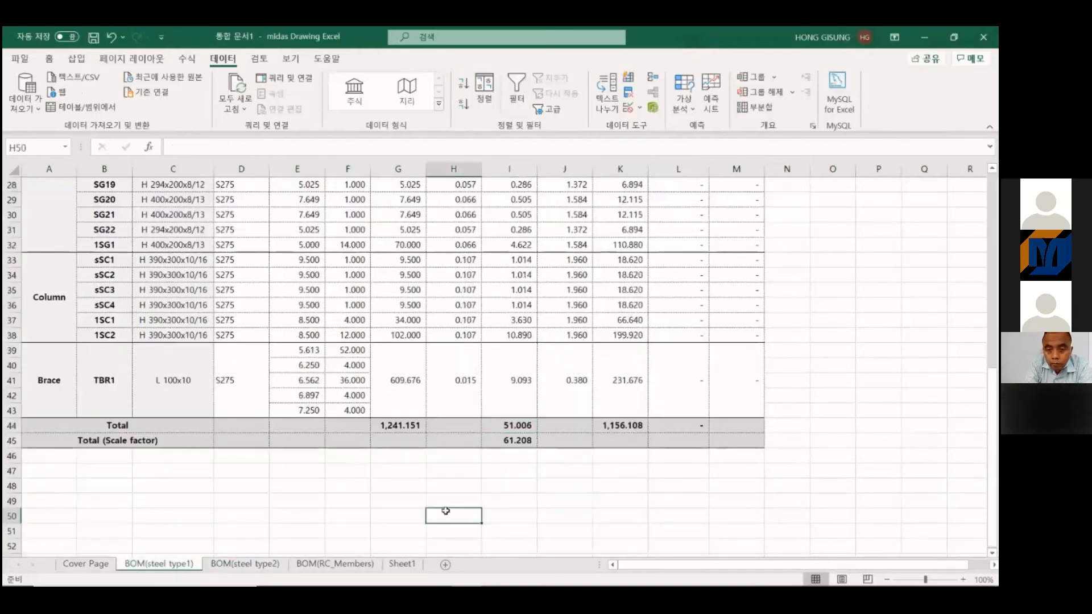
- Minimize the workbook and return to midas Drawing, showing all framing plans, section layouts and member lists
click(922, 37)
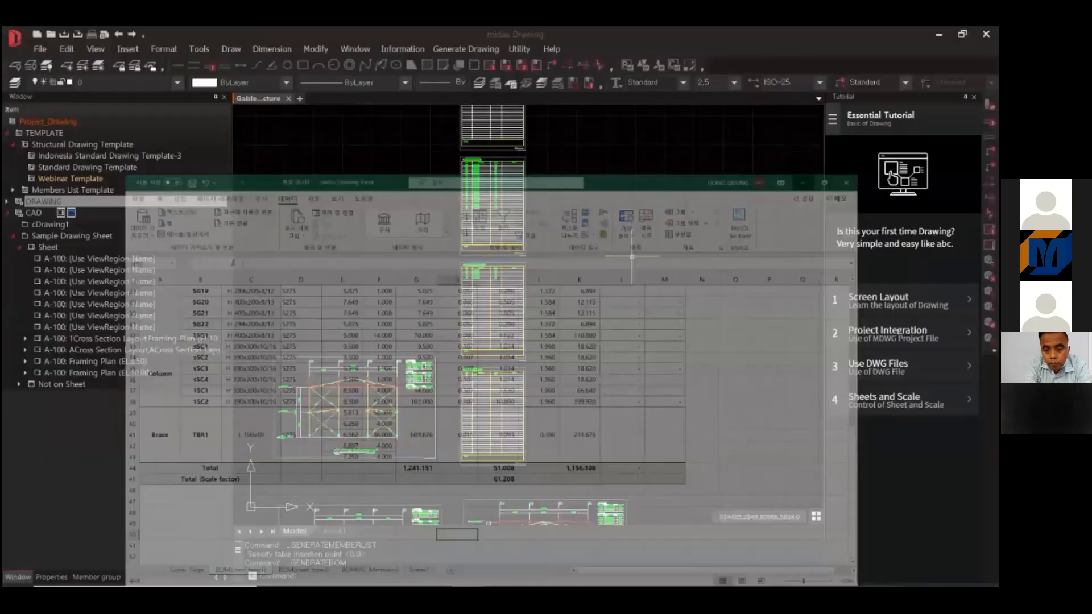
click(692, 259)
click(715, 302)
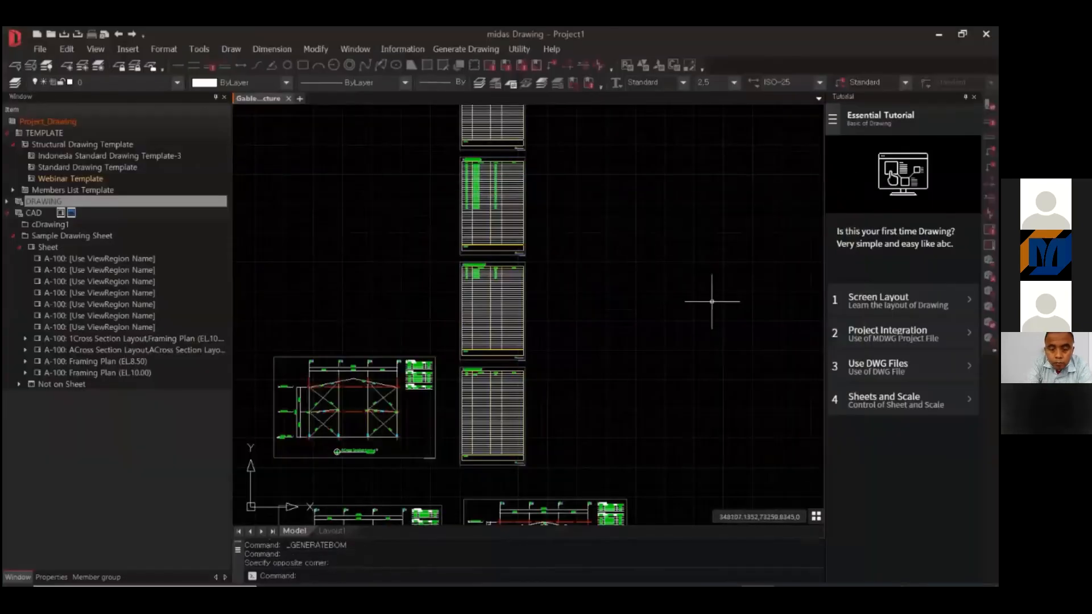
scroll(664, 301, down, 4)
middle_drag(620, 356, 697, 341)
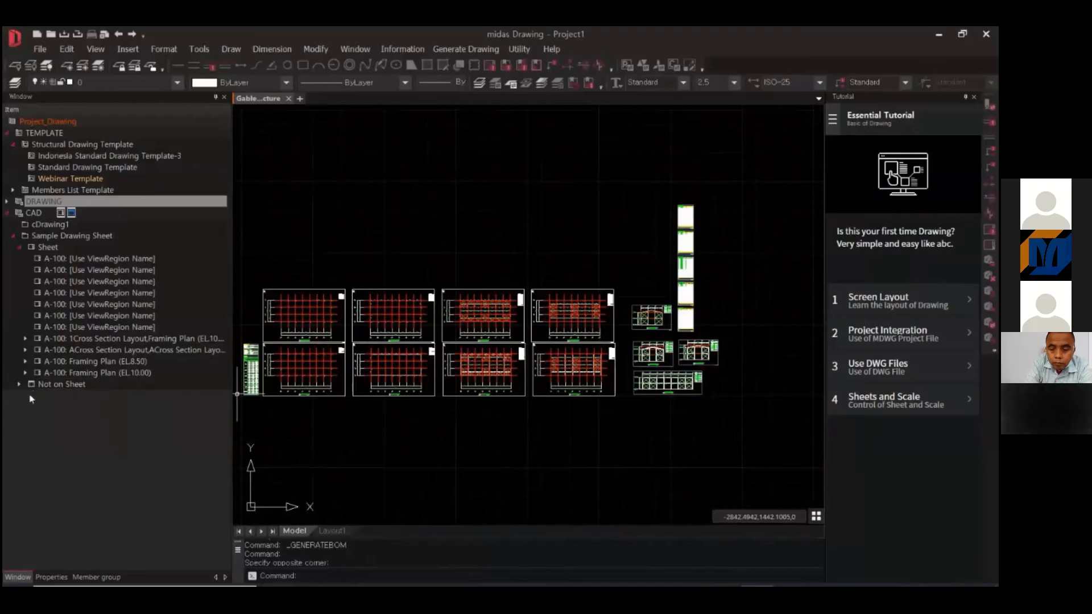
- Open the Sample Drawing Sheet window and start a plot with midas File Printer on A0, 841 x 1189 mm paper
double_click(35, 238)
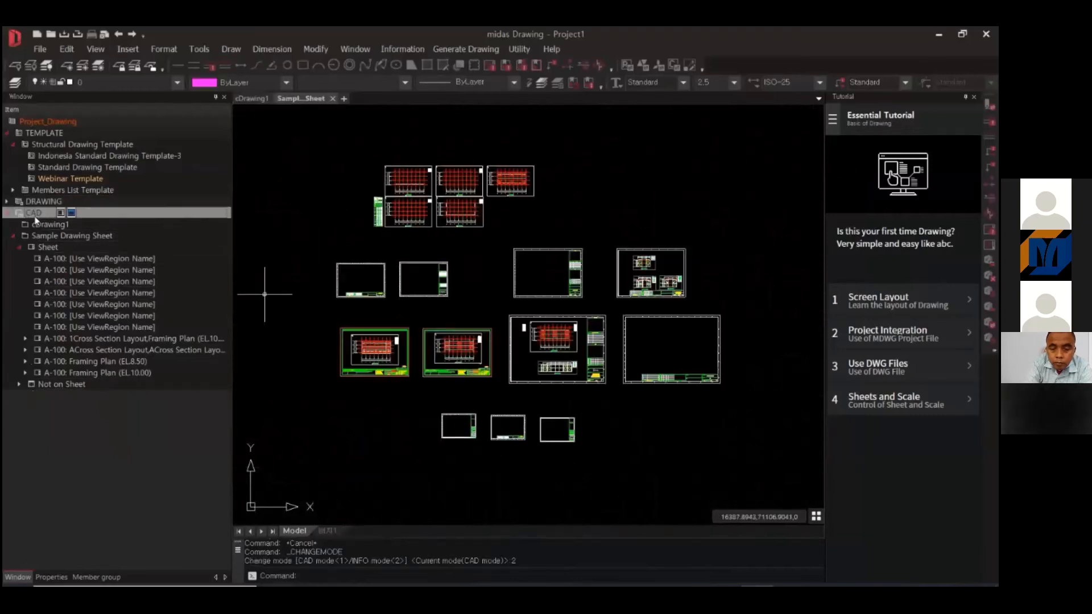
text(plot)
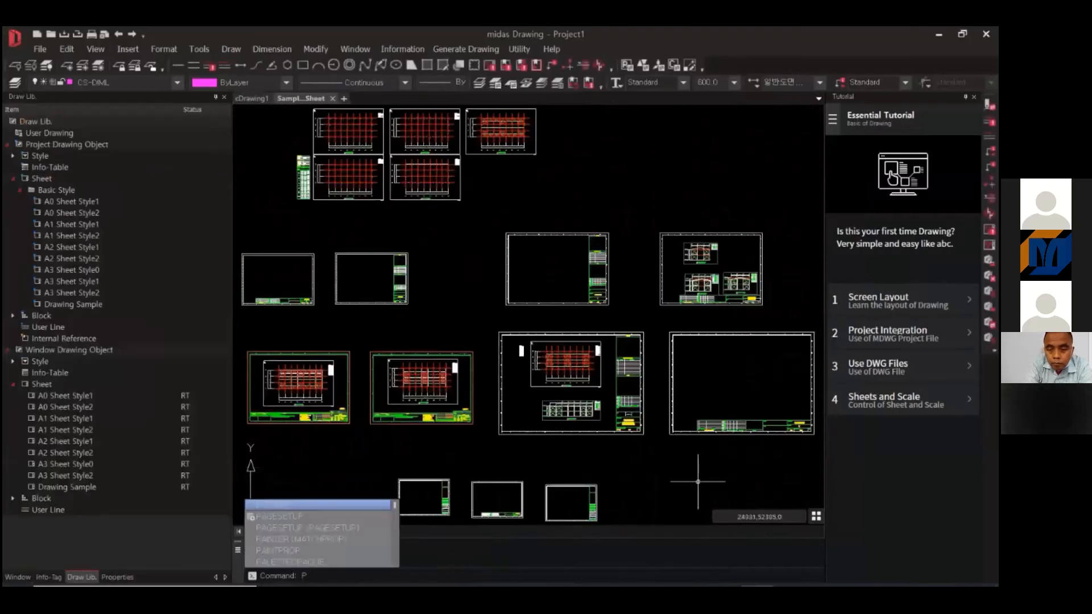
key(Return)
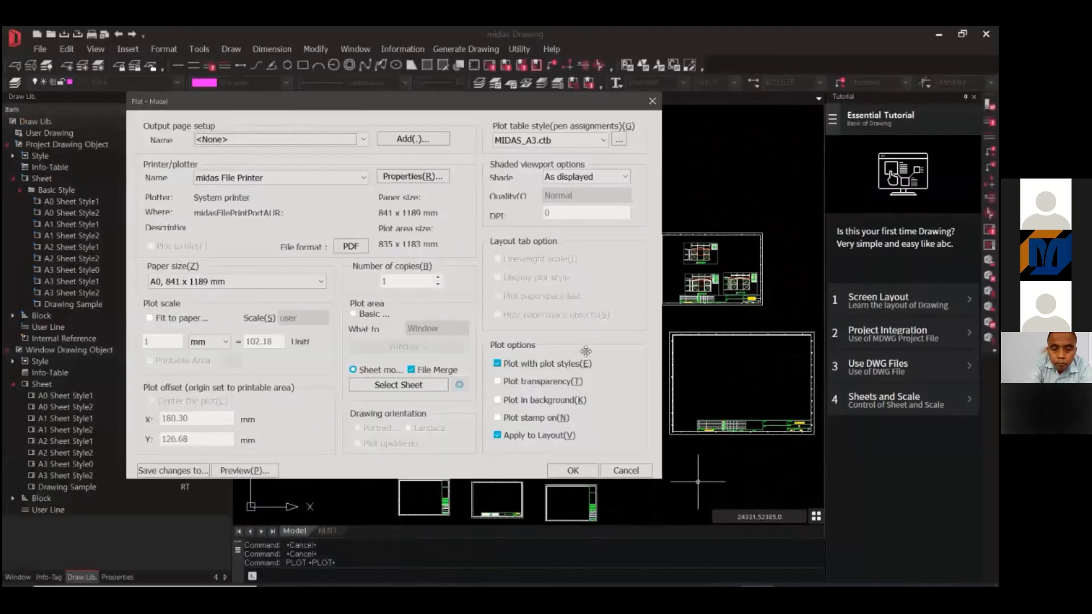
click(335, 178)
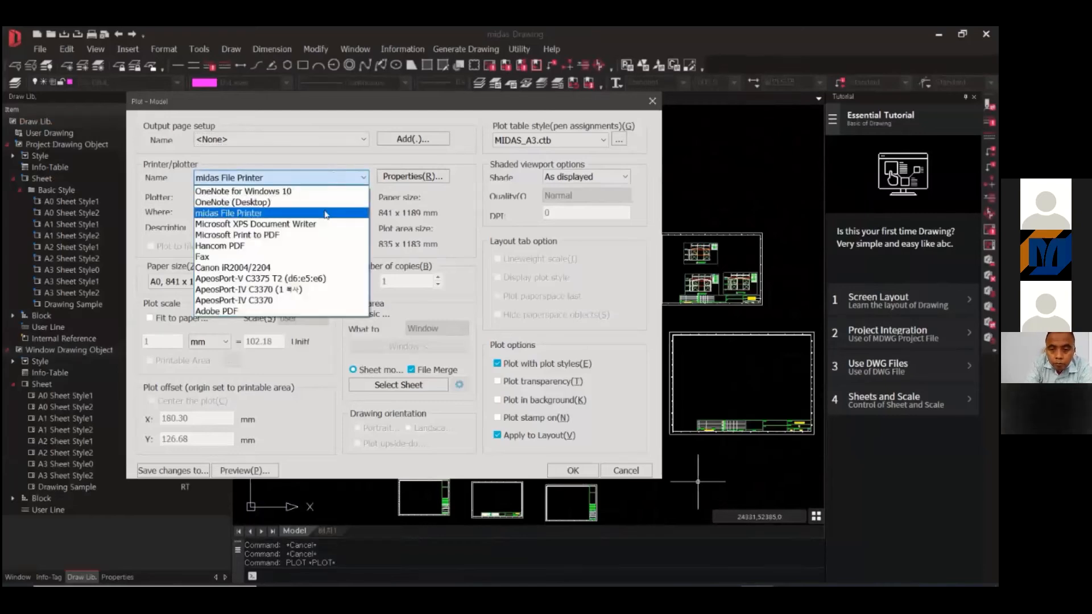
click(326, 214)
click(273, 284)
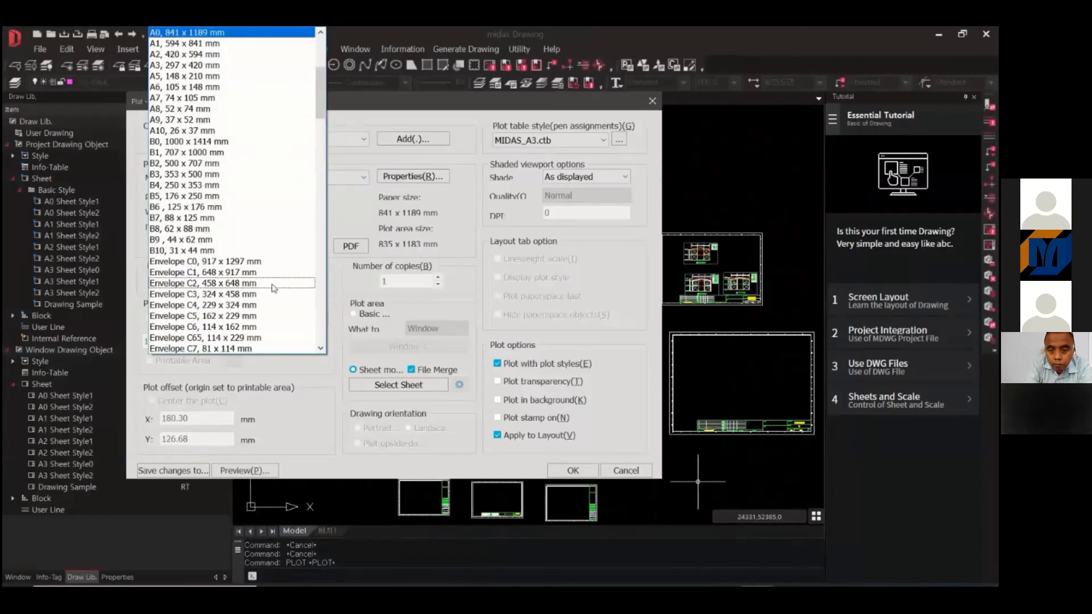
click(262, 34)
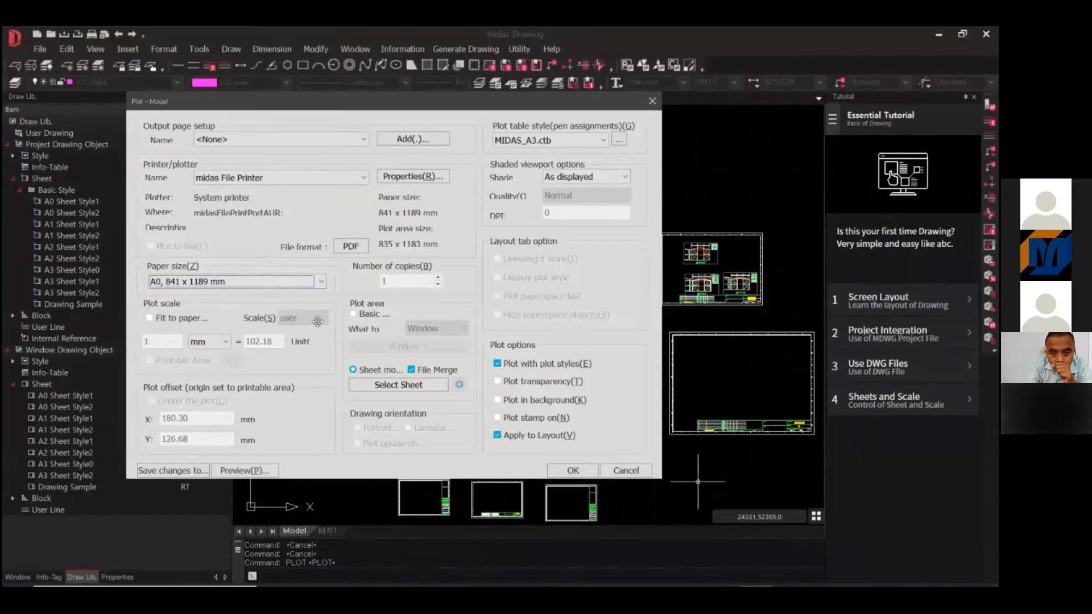
- Add the unnamed A0 sheet to the four titled sheets already selected for plotting and accept the sheet selection
click(385, 387)
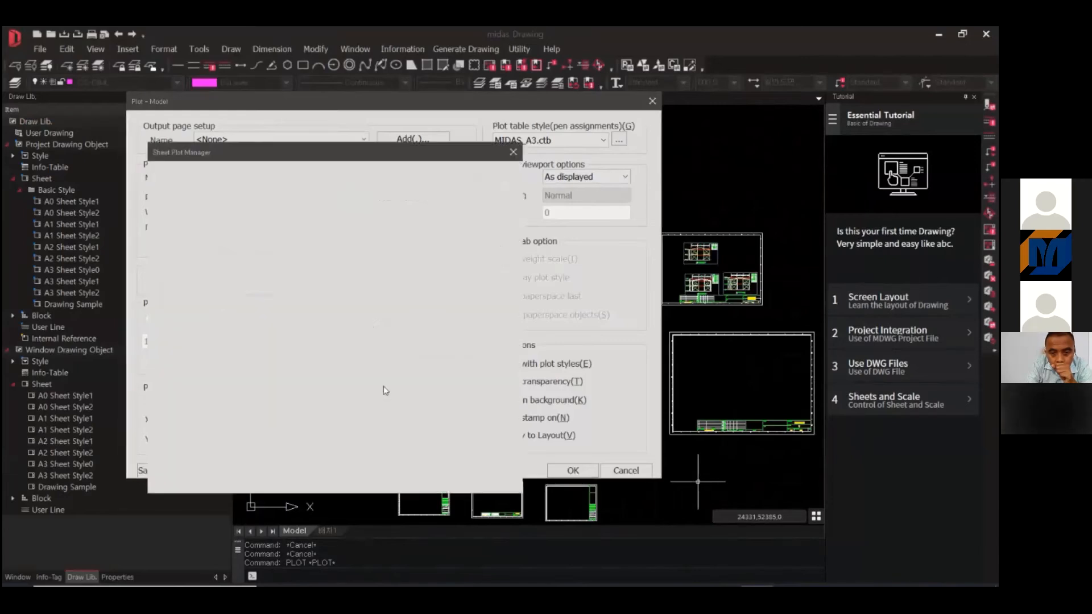
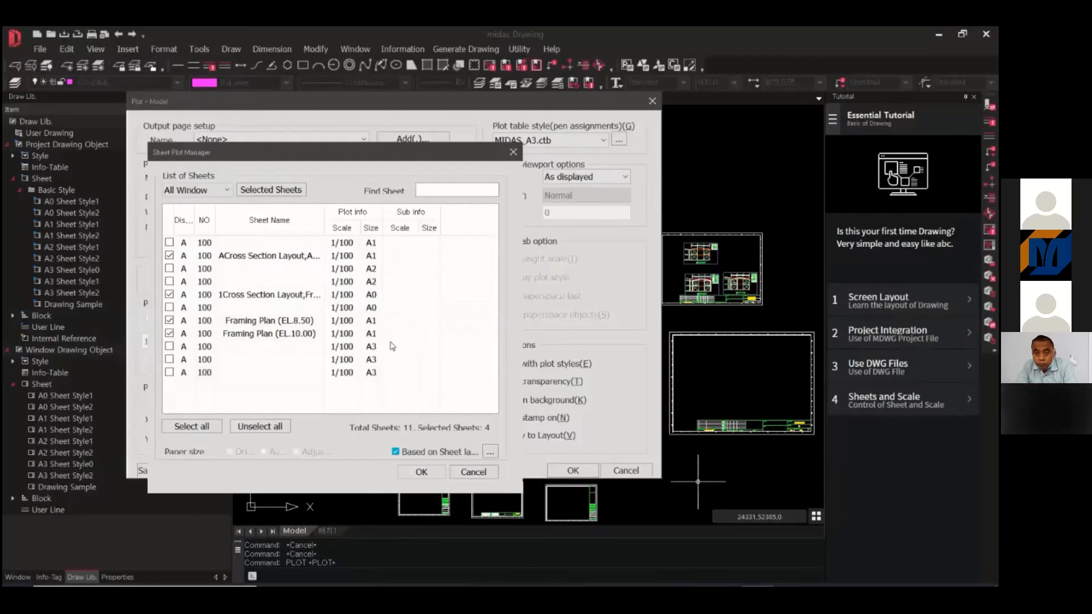
click(170, 295)
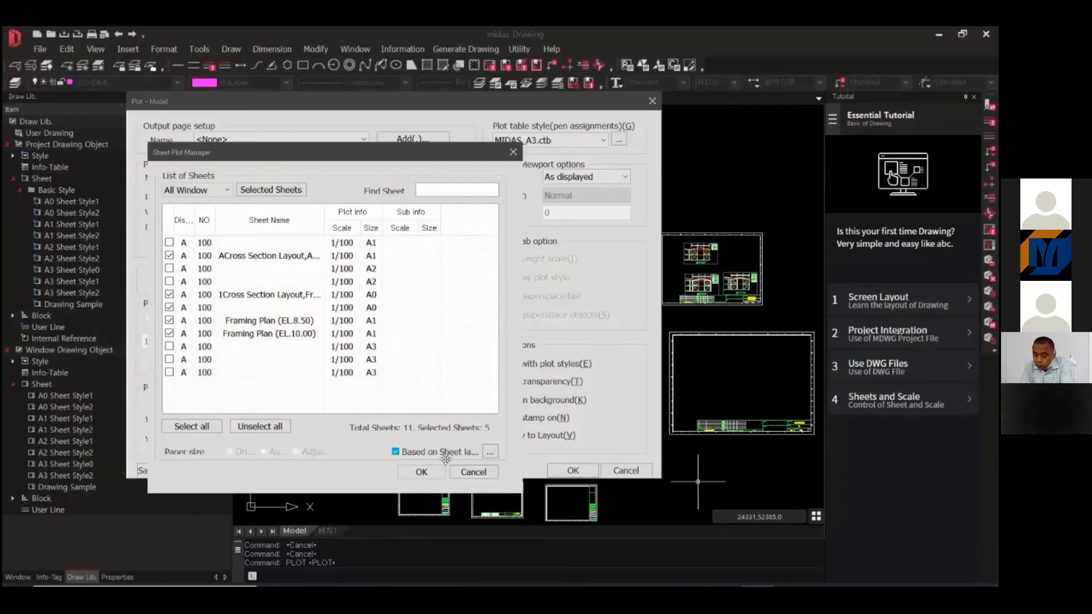
click(422, 473)
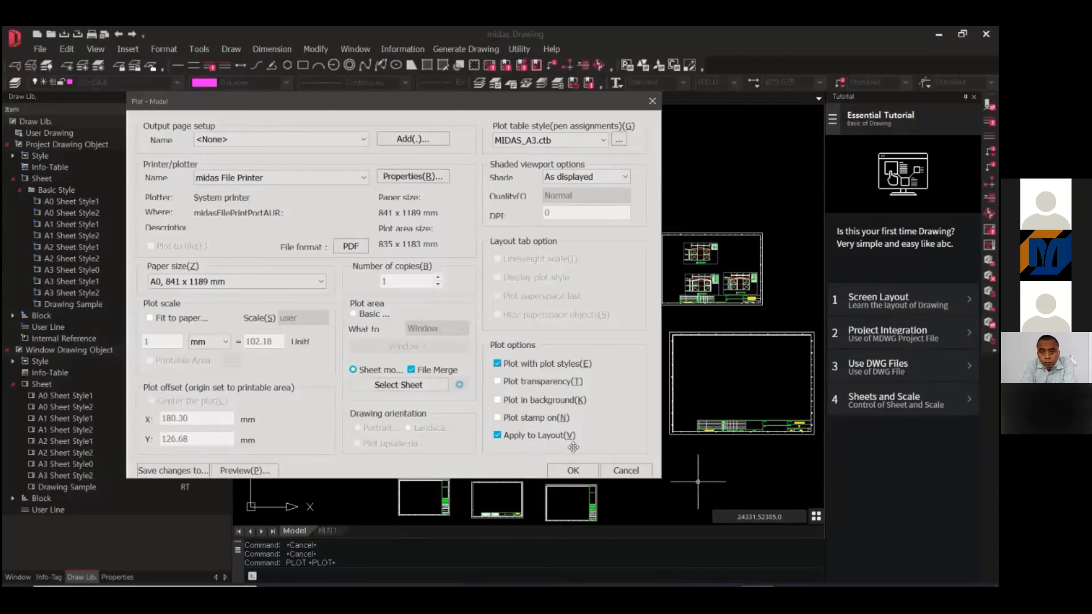
- Plot the selected sheets to Project1.pdf on the desktop, replacing the existing file
click(578, 468)
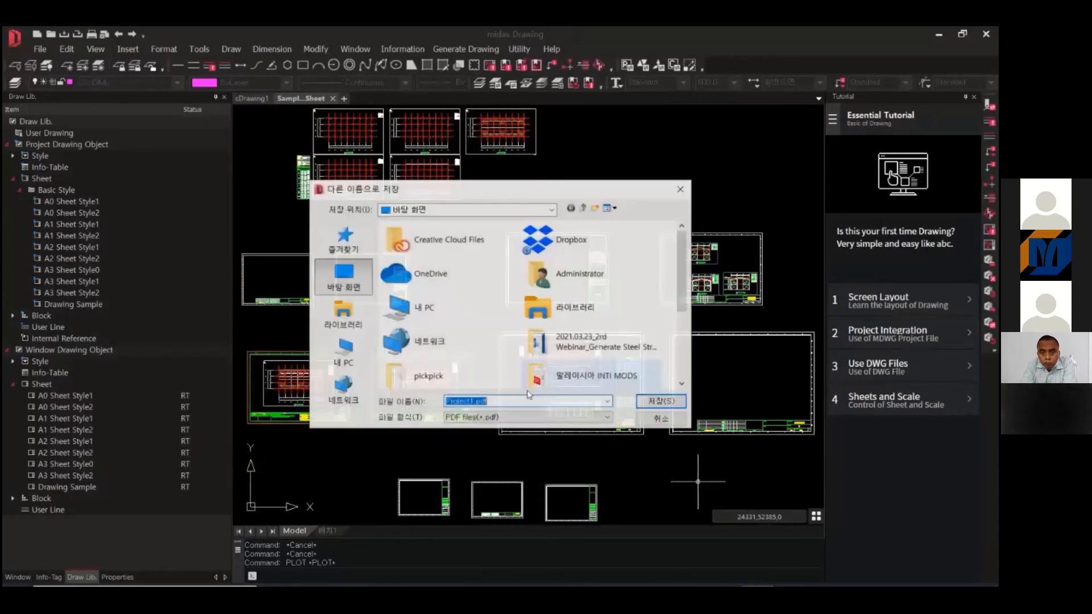
click(663, 401)
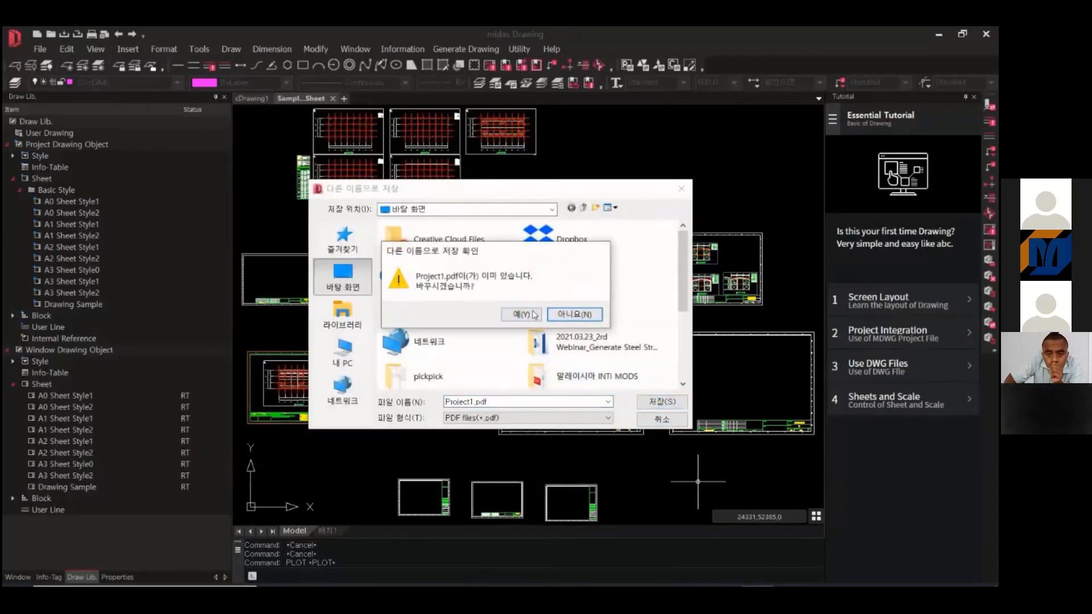
click(528, 314)
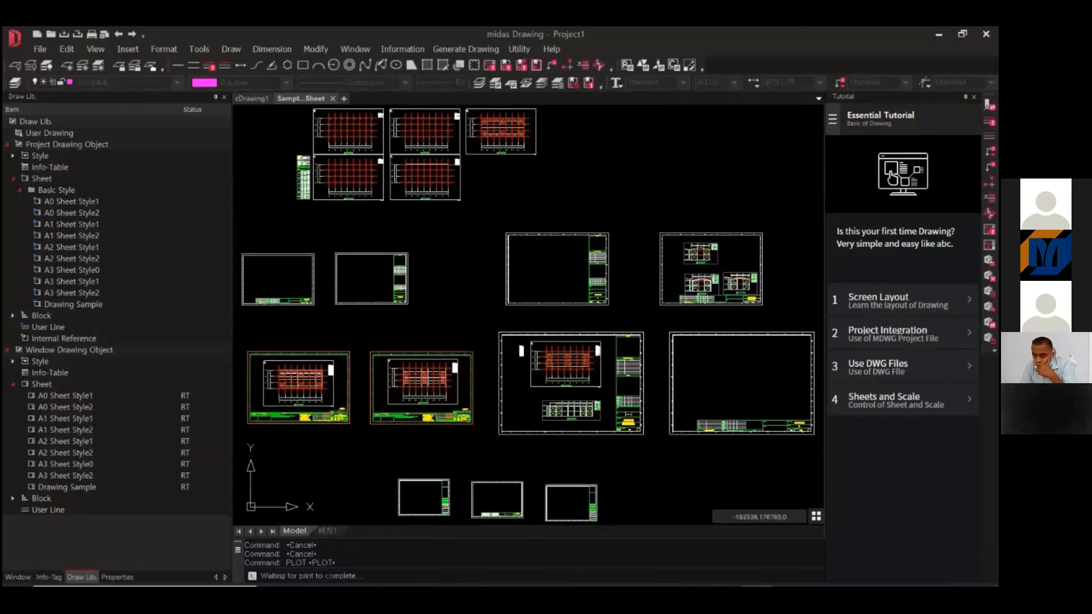
- Measure the width of a framing plan sheet along the upper edge of its outer border
middle_drag(371, 344, 401, 358)
scroll(401, 358, up, 5)
text(di)
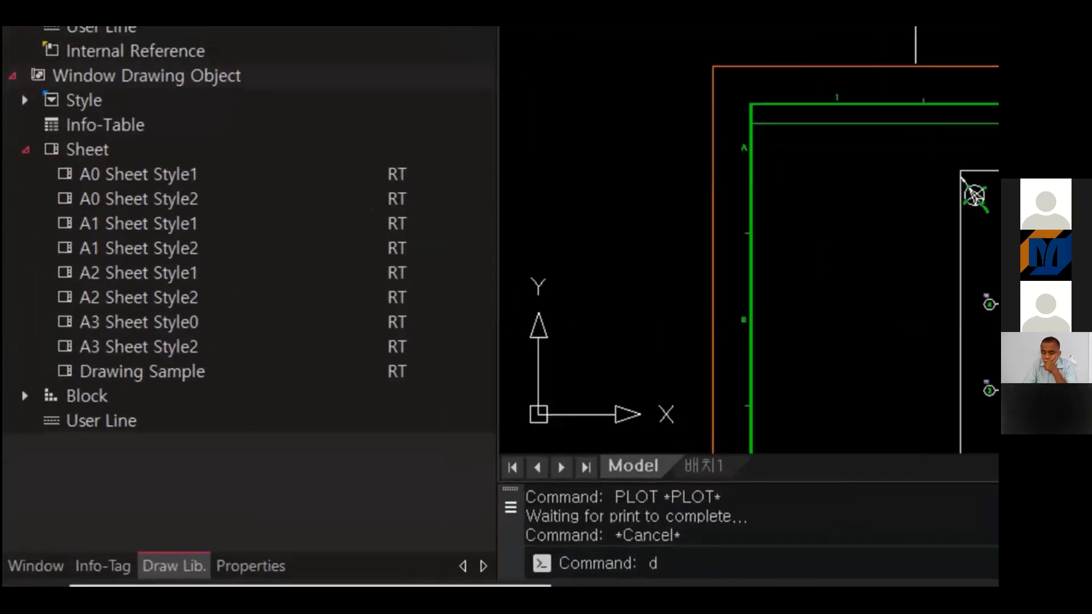
key(Return)
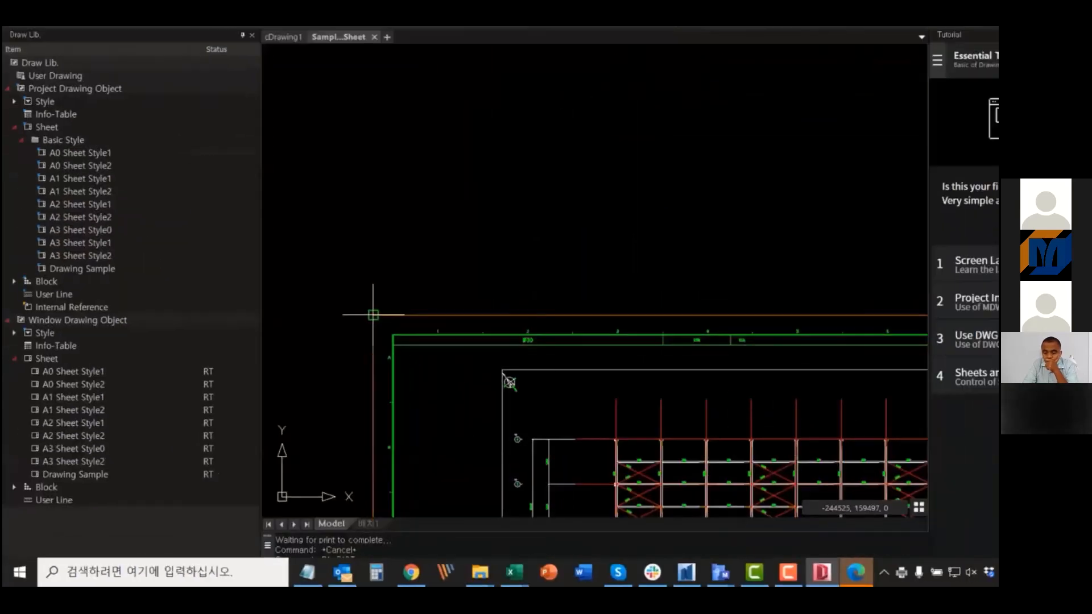
click(609, 142)
middle_drag(677, 346, 285, 342)
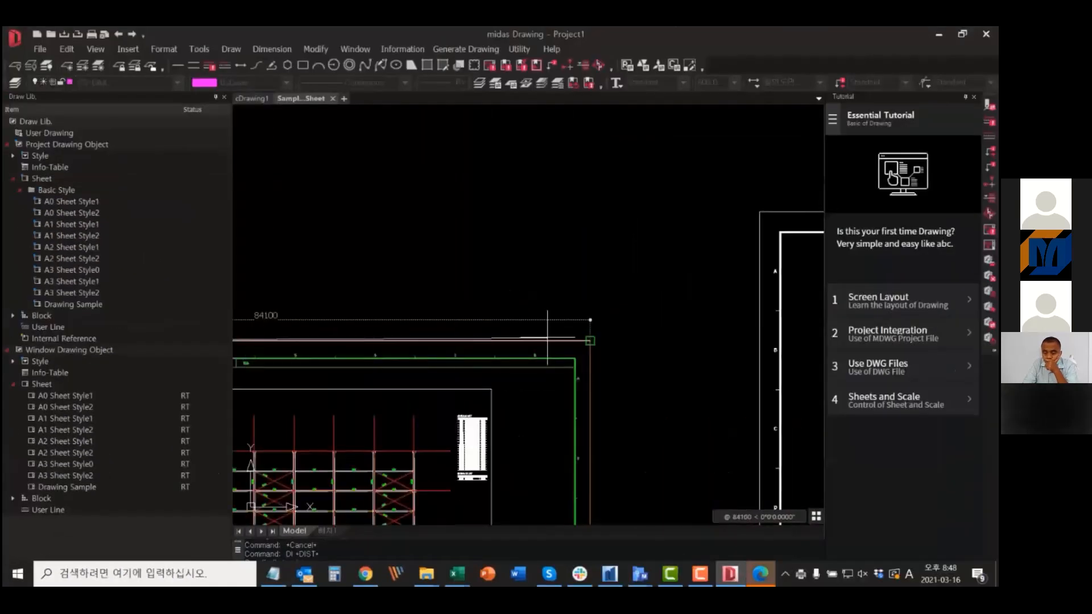
click(591, 337)
scroll(546, 319, down, 5)
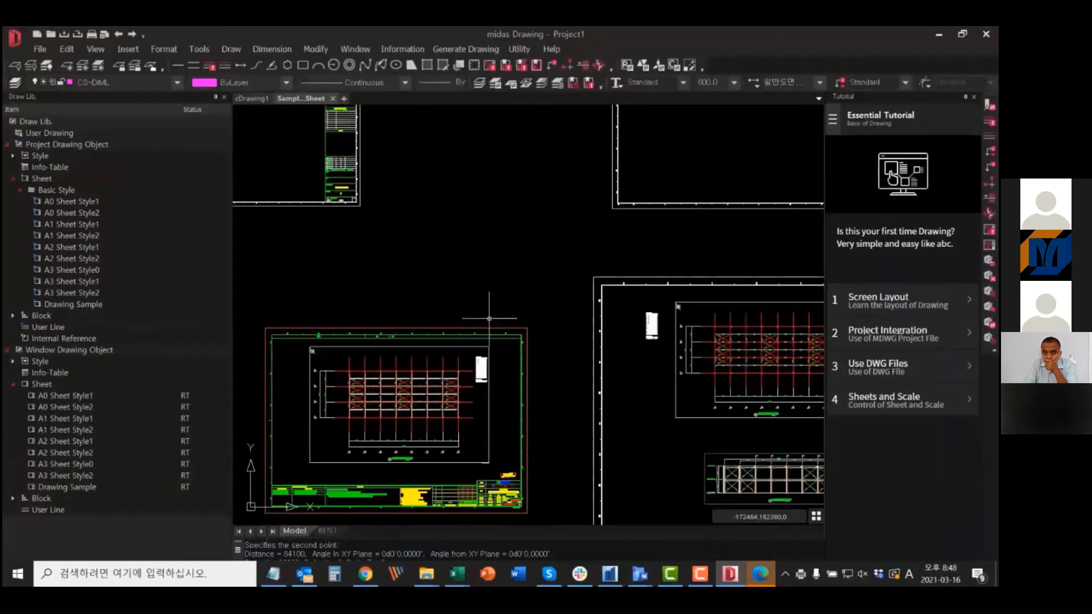
- Switch to Project1.pdf in Microsoft Edge and review the plotted section layout and framing plan pages
click(760, 574)
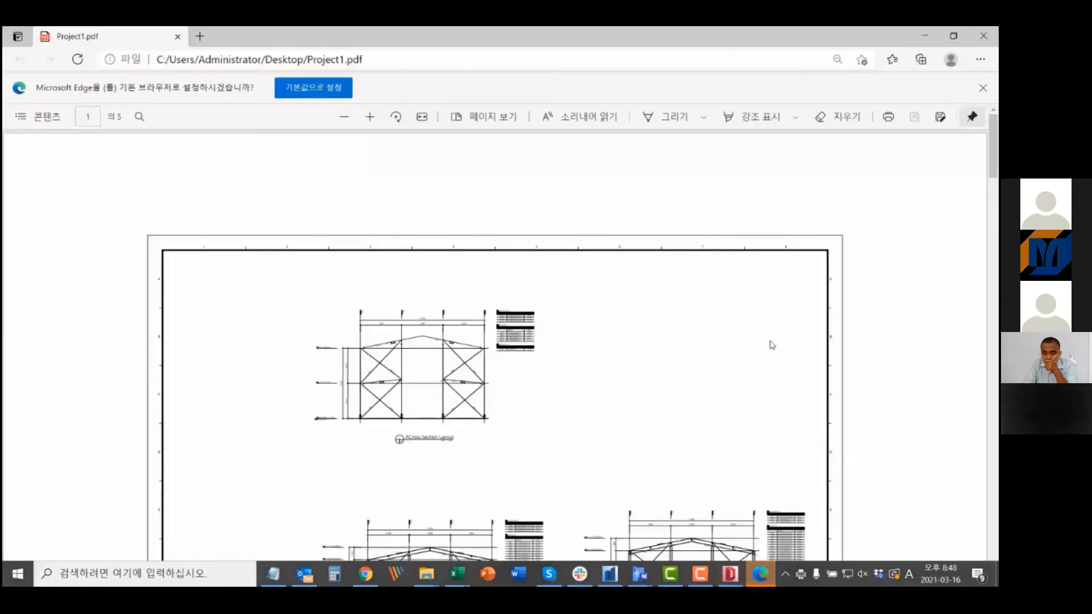
scroll(773, 331, down, 3)
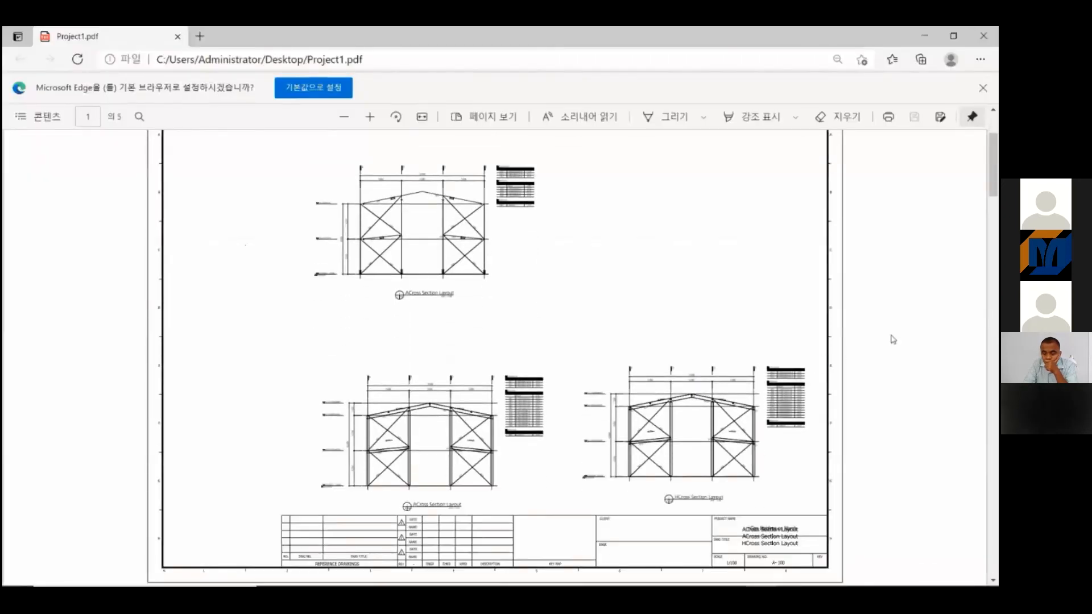
ctrl+scroll(888, 343, down, 2)
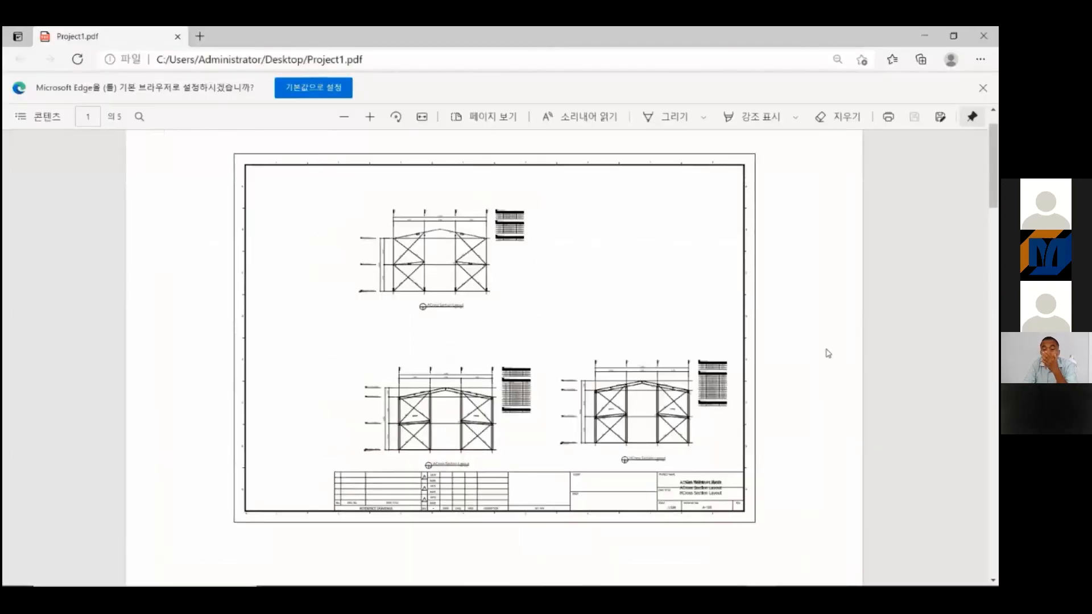
scroll(828, 353, down, 8)
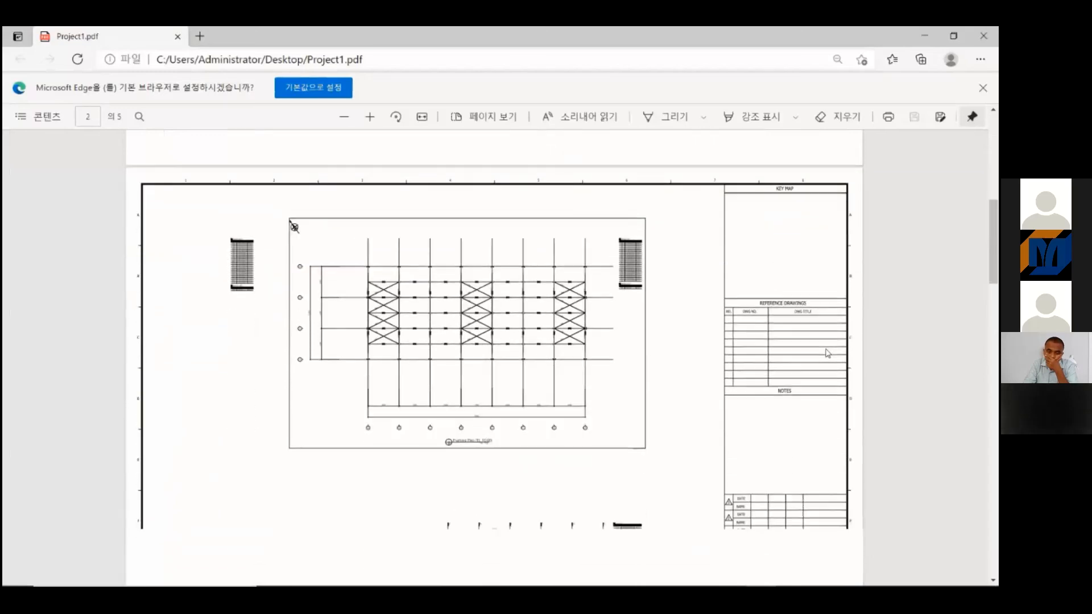
scroll(828, 353, down, 2)
scroll(828, 354, down, 2)
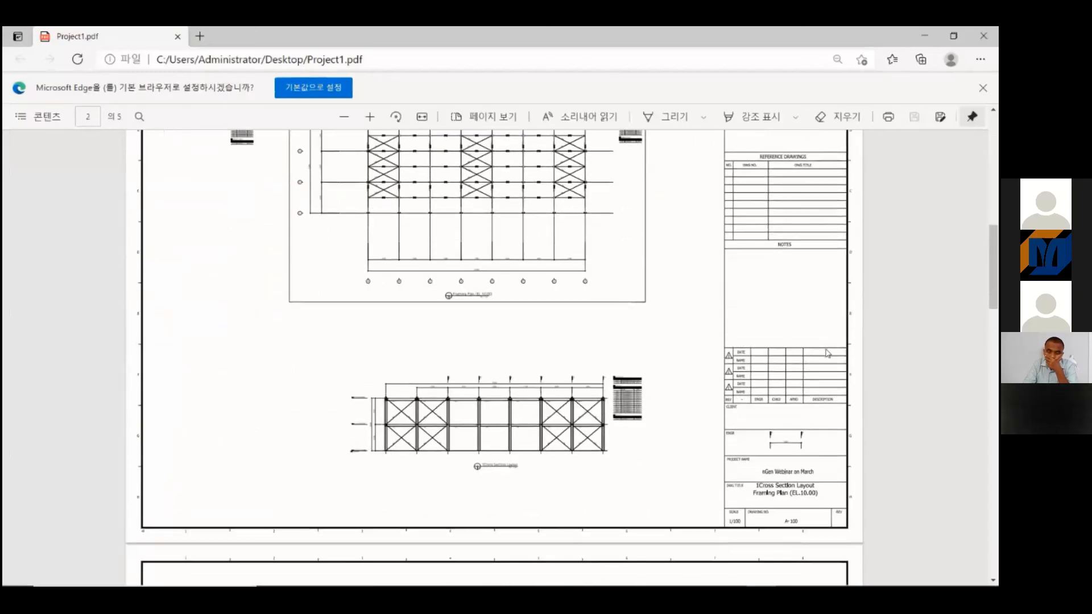
scroll(828, 353, down, 6)
scroll(828, 353, down, 6)
scroll(828, 353, down, 10)
scroll(828, 353, down, 3)
scroll(828, 353, down, 2)
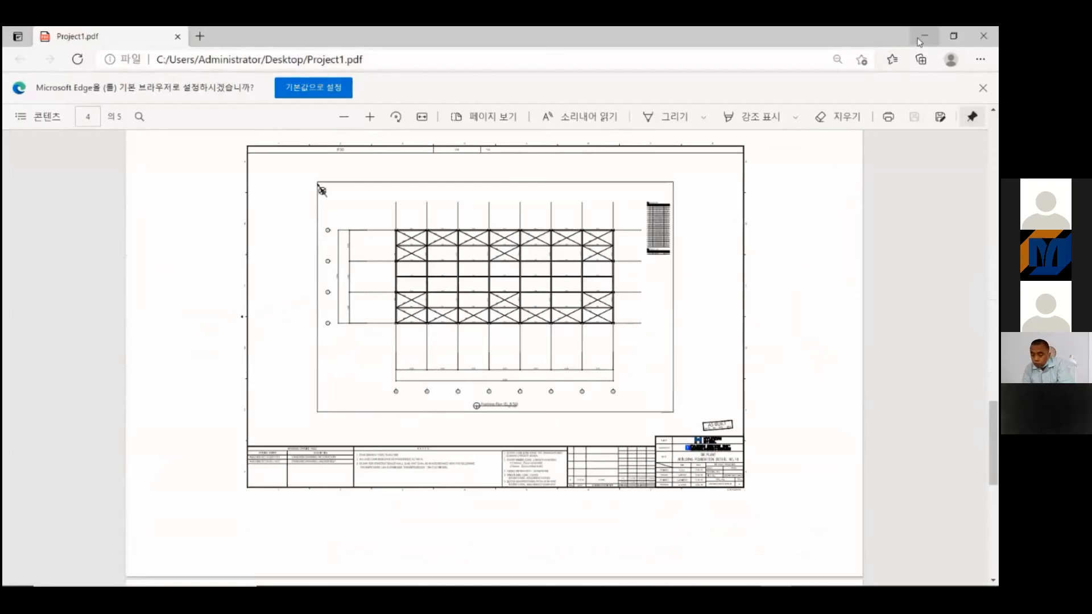
- Minimize the PDF, return to midas Drawing and look over the arranged sheets
click(924, 38)
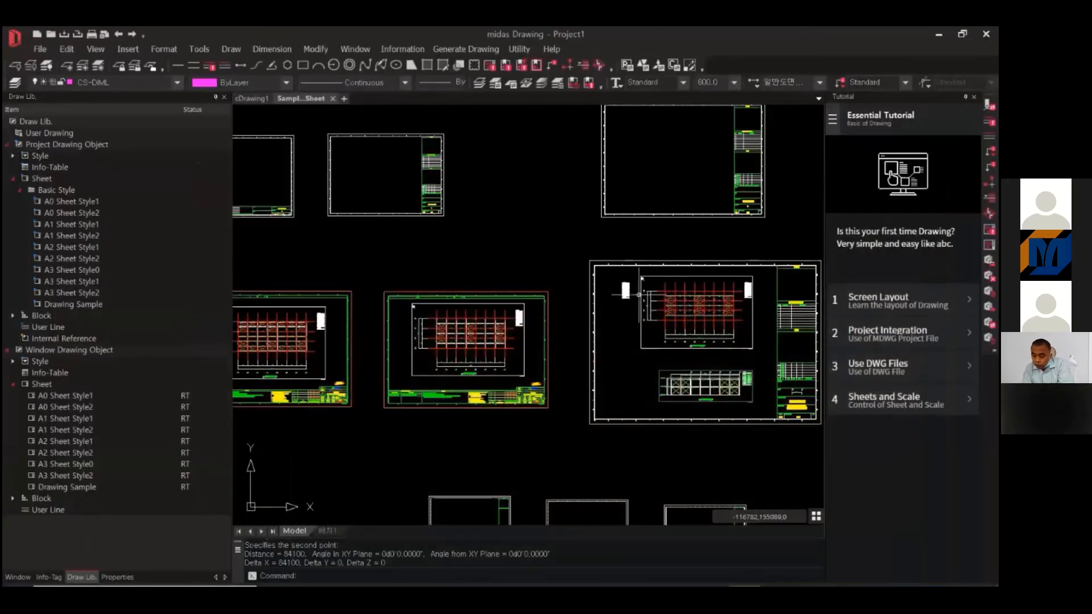
scroll(639, 295, down, 5)
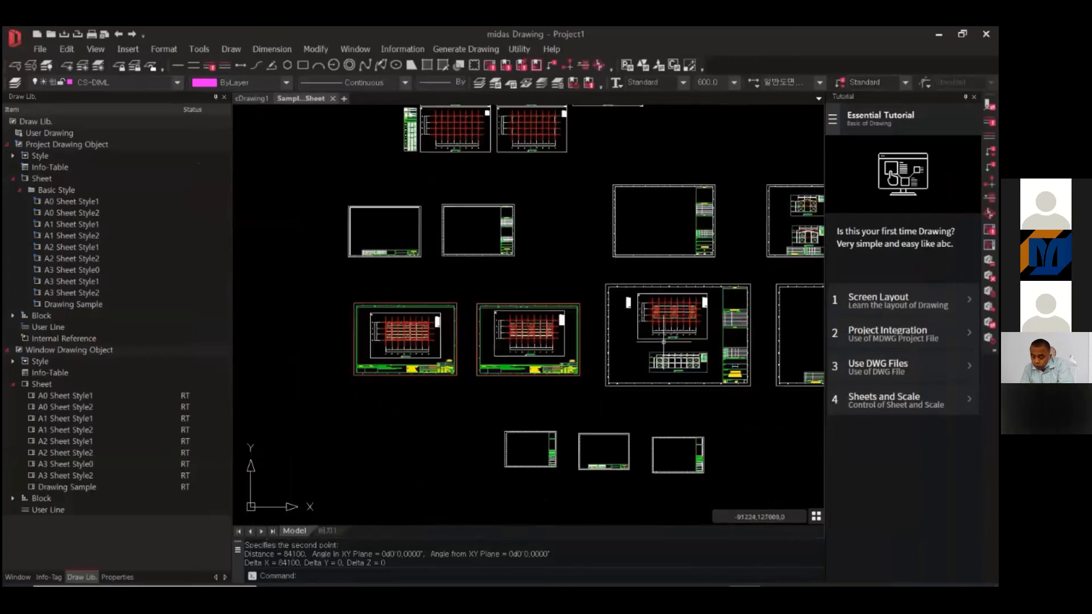
scroll(399, 347, up, 4)
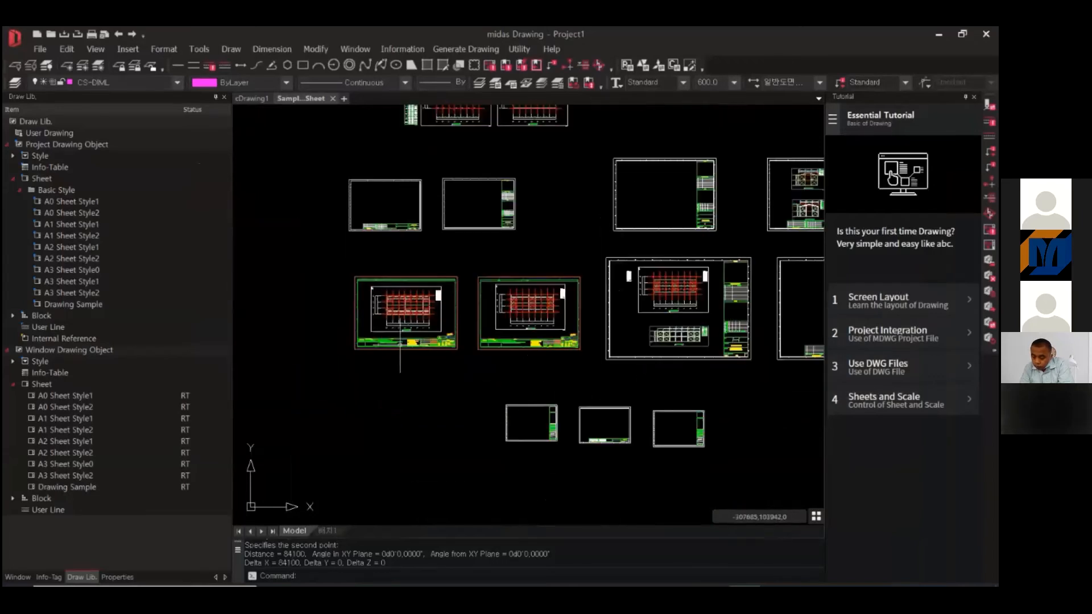
middle_drag(610, 347, 486, 362)
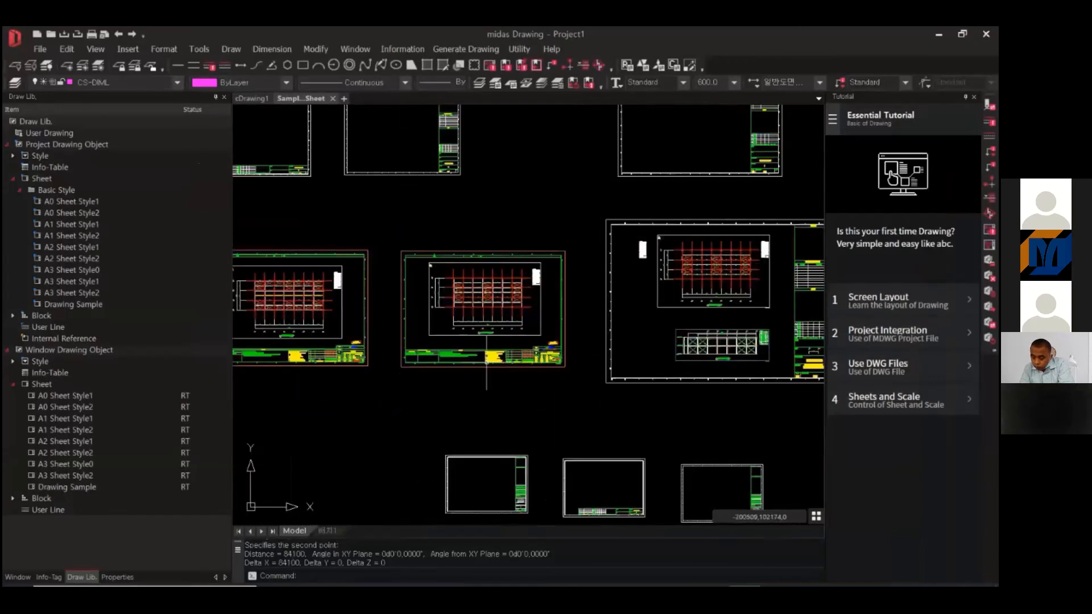
scroll(486, 358, down, 2)
middle_drag(658, 371, 609, 387)
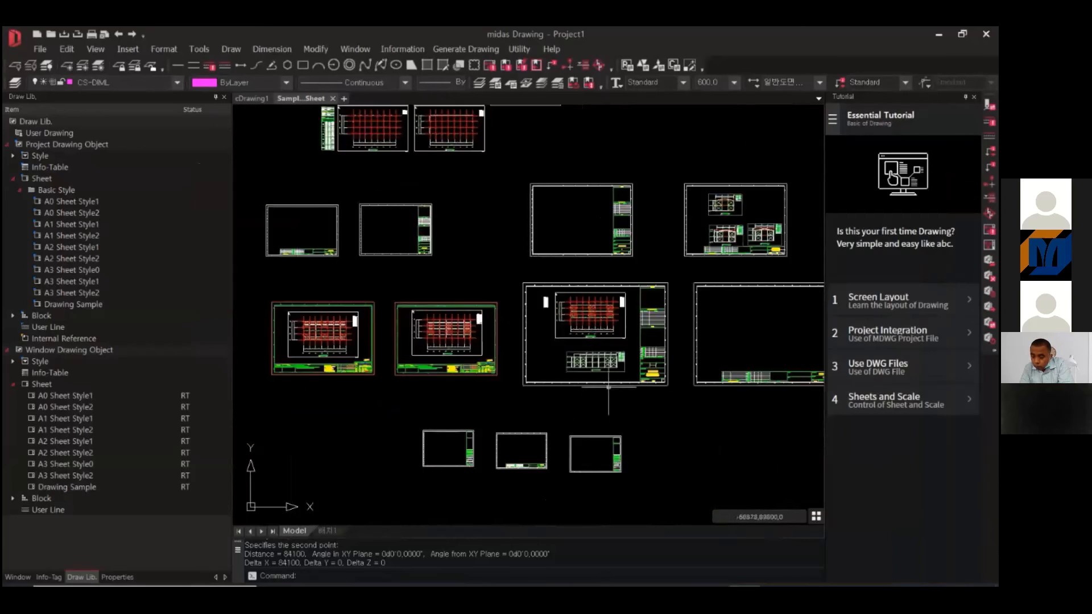
- Export the current window to the desktop in AutoCAD 2010 format as Sample Drawing Sheet2.dwg, without overwriting Sample Drawing Sheet.dwg
click(39, 49)
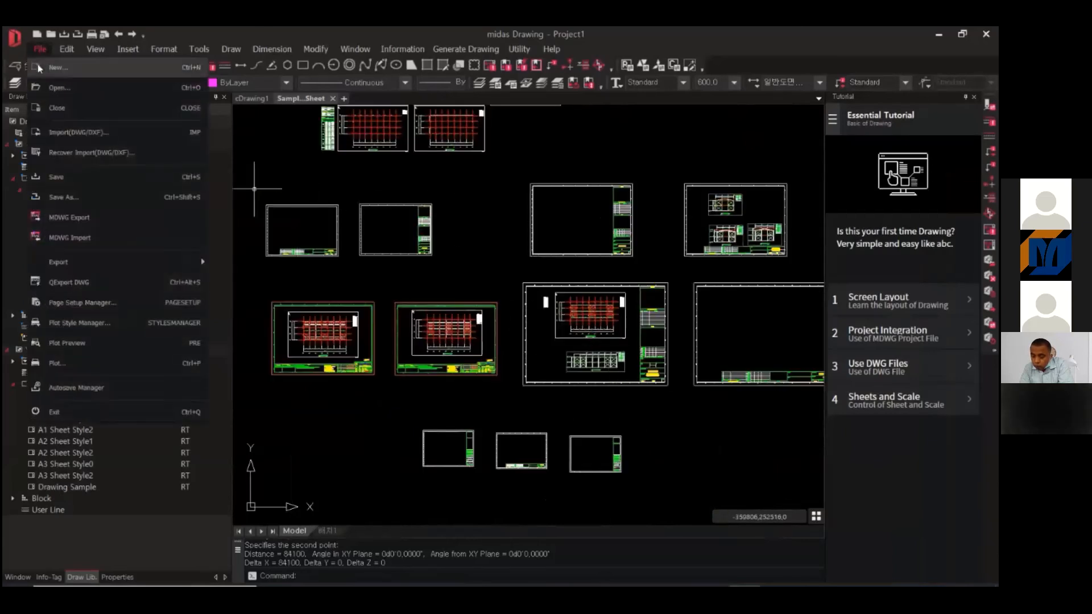
mouse_move(110, 262)
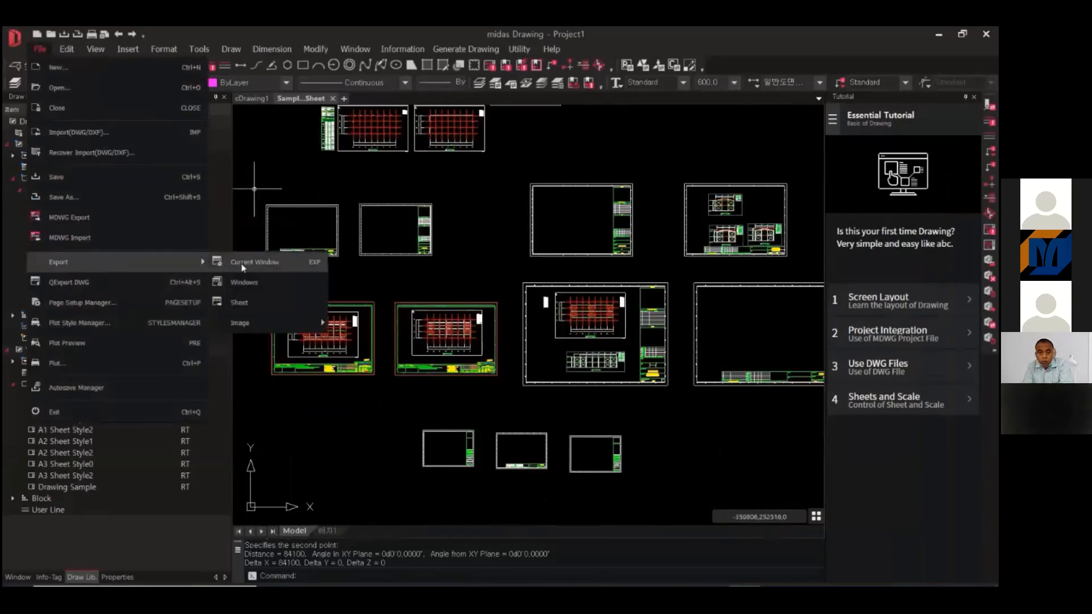
click(279, 262)
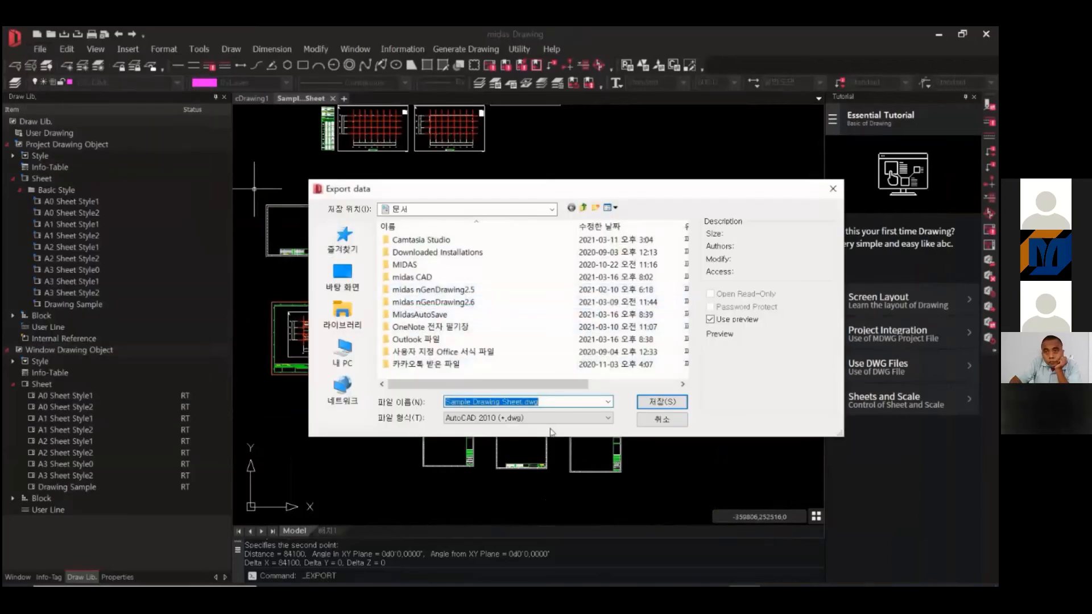
click(343, 276)
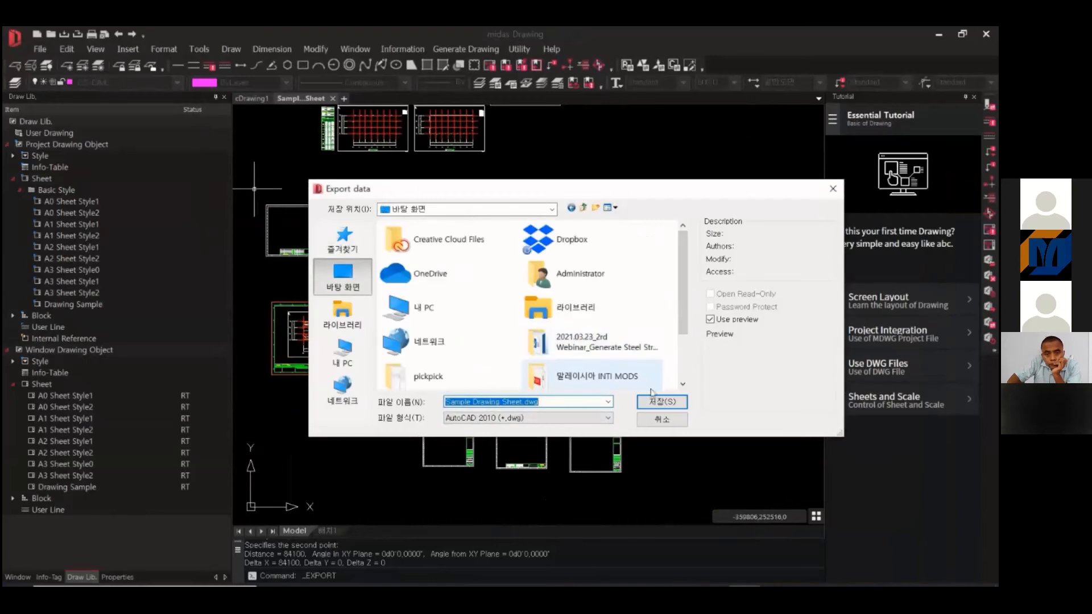
click(662, 402)
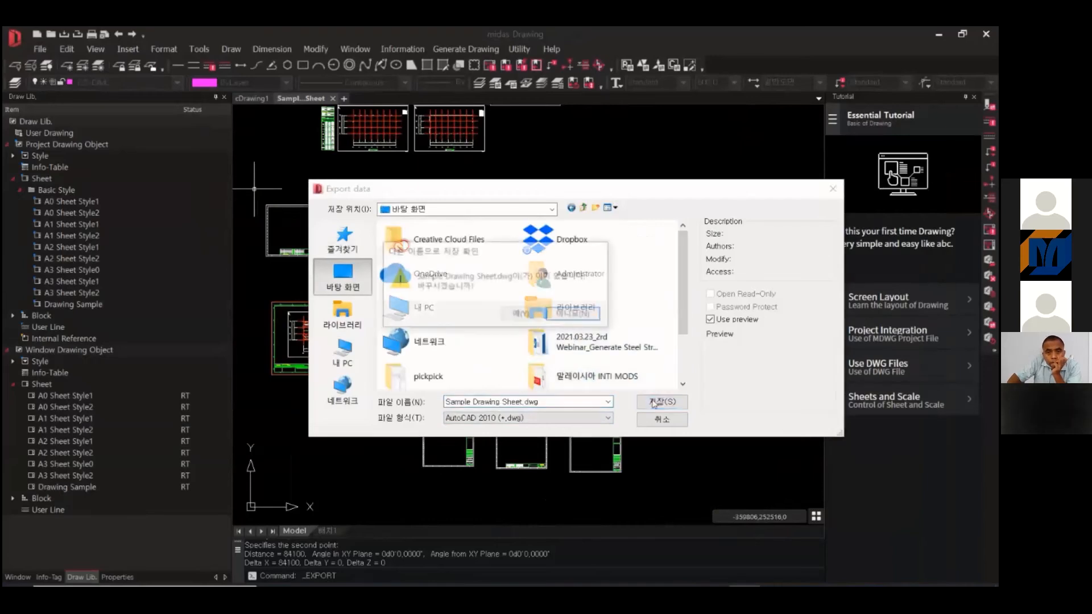
click(550, 319)
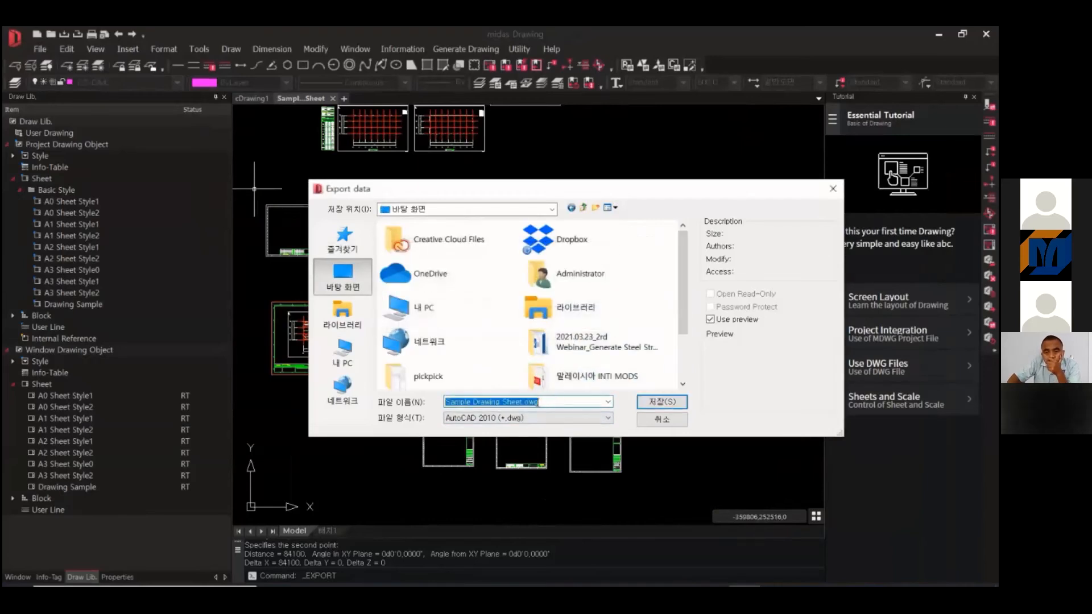
click(523, 402)
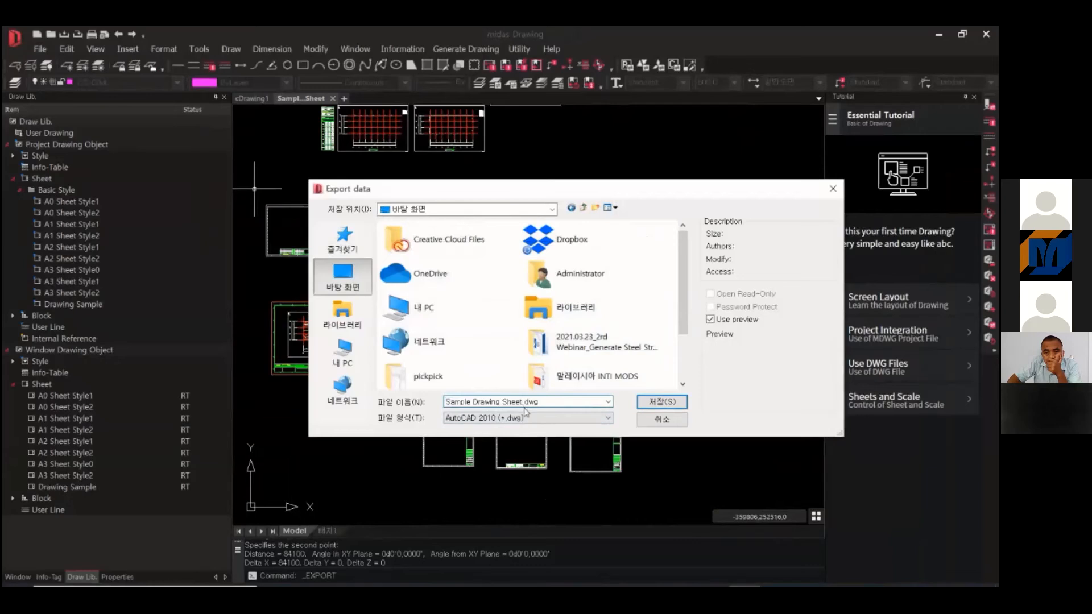
click(662, 402)
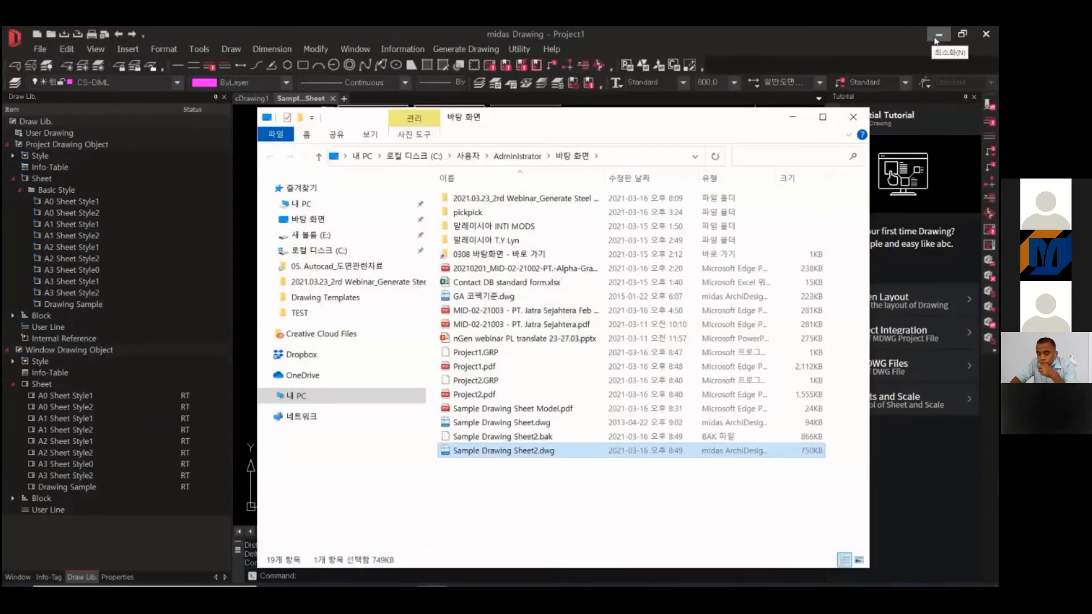
- Check the exported Sample Drawing Sheet2.dwg in the desktop folder and minimize the File Explorer window
click(547, 482)
click(534, 455)
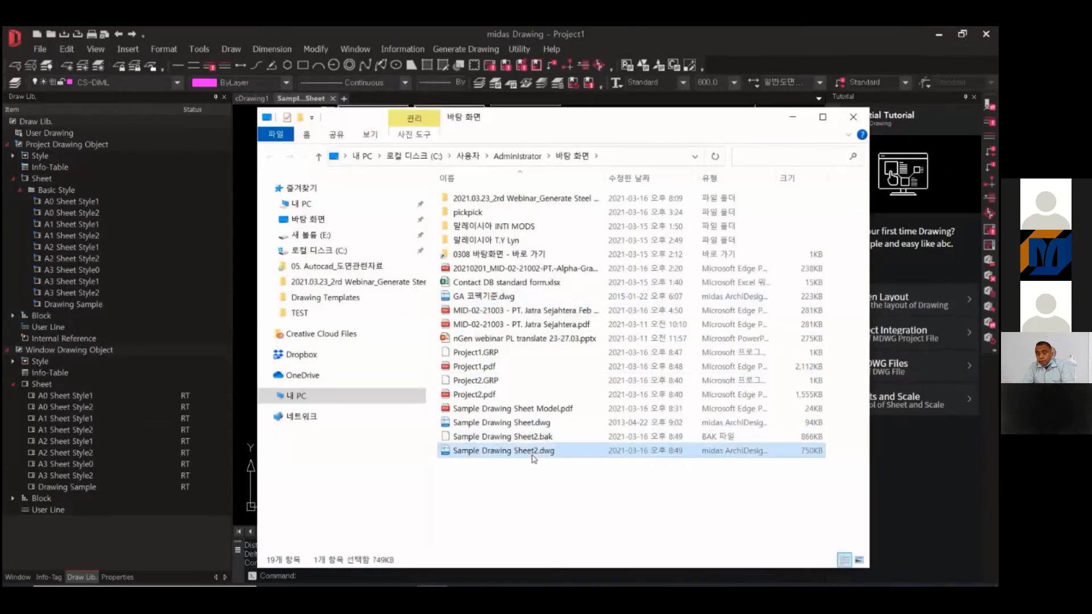
click(792, 116)
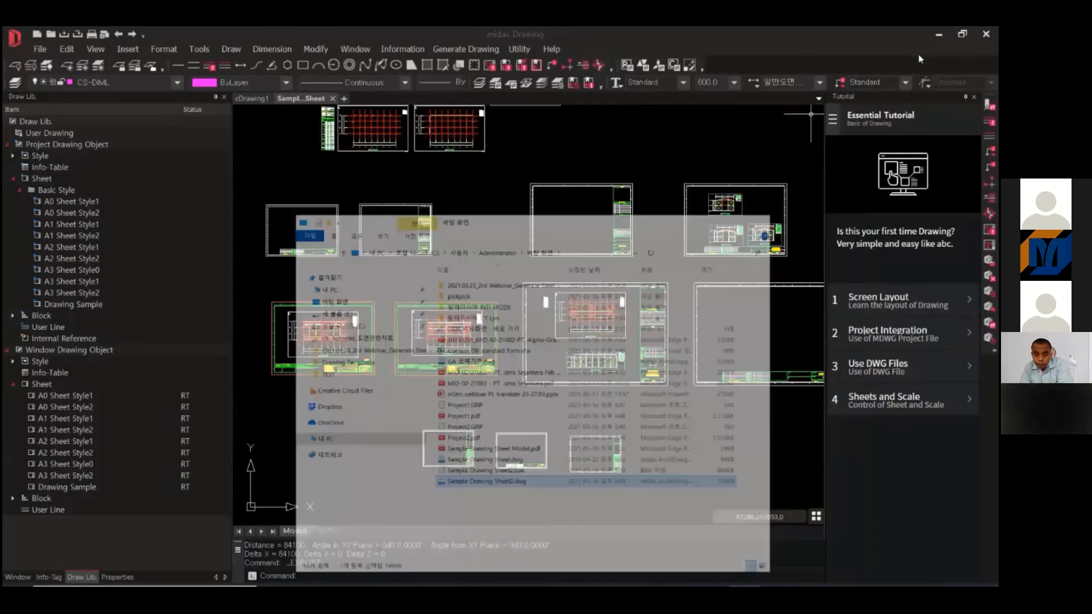
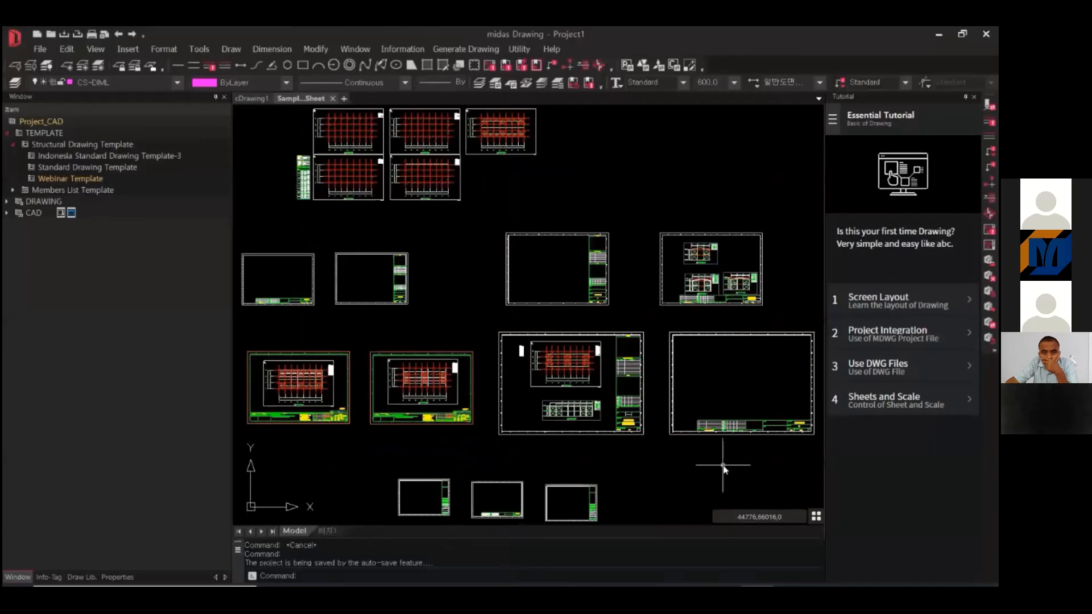
- Examine the framing plan and compare the gable frame cross section layouts, including their grid dimensions, member labels and lists
scroll(386, 266, up, 8)
scroll(464, 281, down, 8)
middle_drag(598, 340, 615, 305)
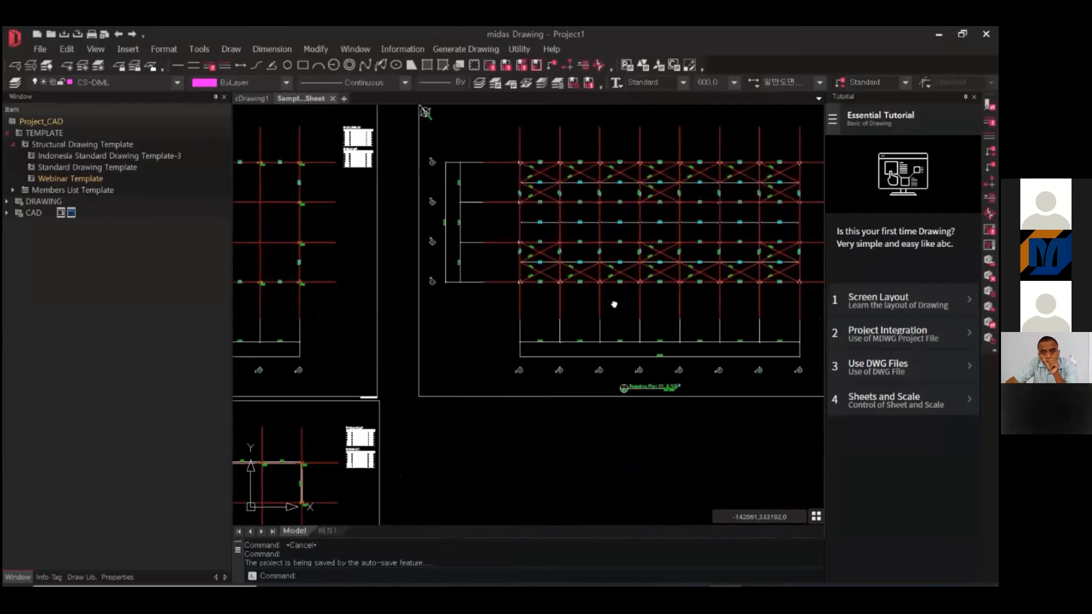
scroll(611, 300, down, 2)
middle_drag(573, 386, 593, 414)
scroll(593, 413, down, 2)
scroll(554, 309, up, 8)
scroll(435, 345, down, 4)
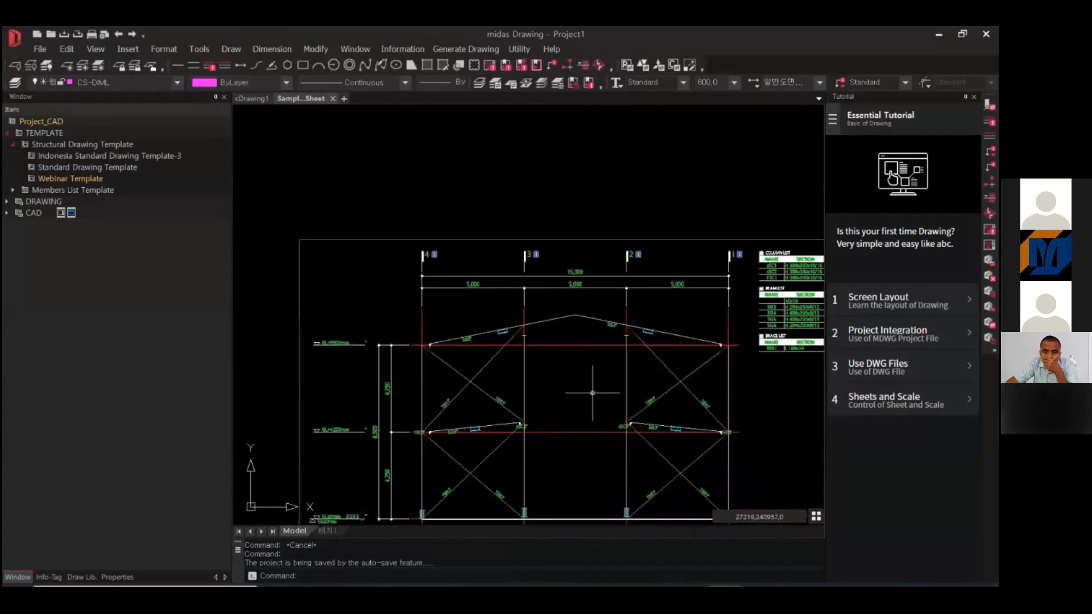
middle_drag(593, 392, 556, 314)
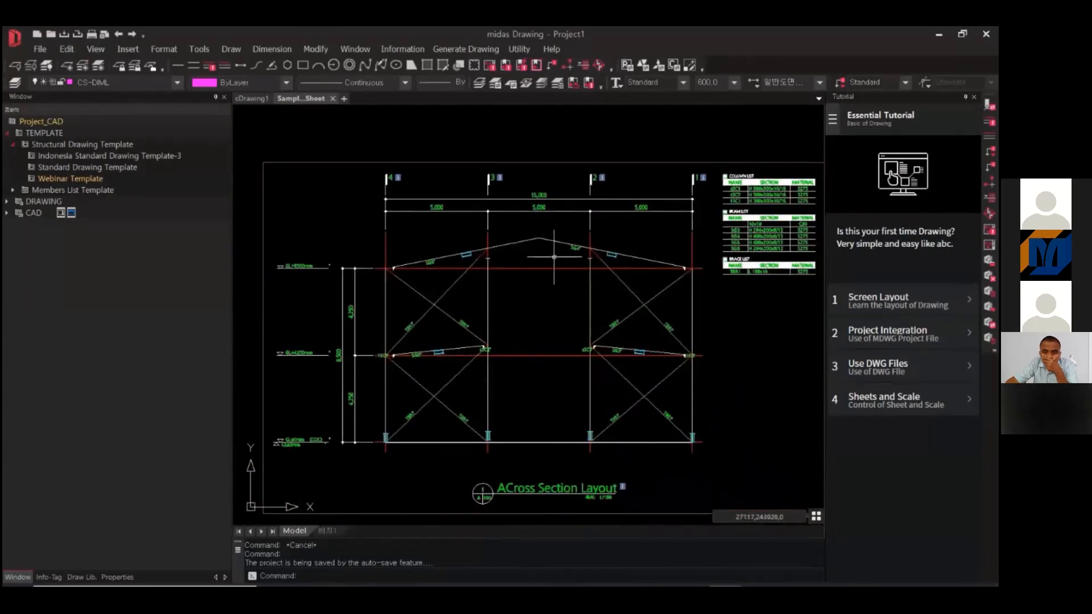
scroll(554, 257, down, 2)
middle_drag(551, 261, 514, 45)
scroll(545, 376, up, 2)
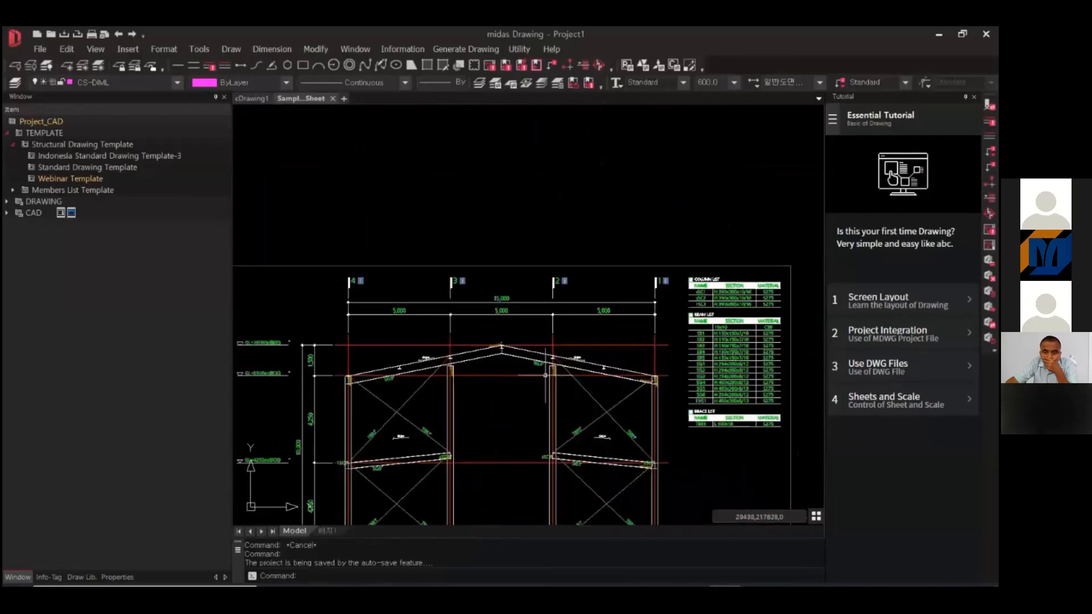
scroll(430, 287, up, 2)
scroll(387, 314, up, 2)
scroll(356, 330, down, 3)
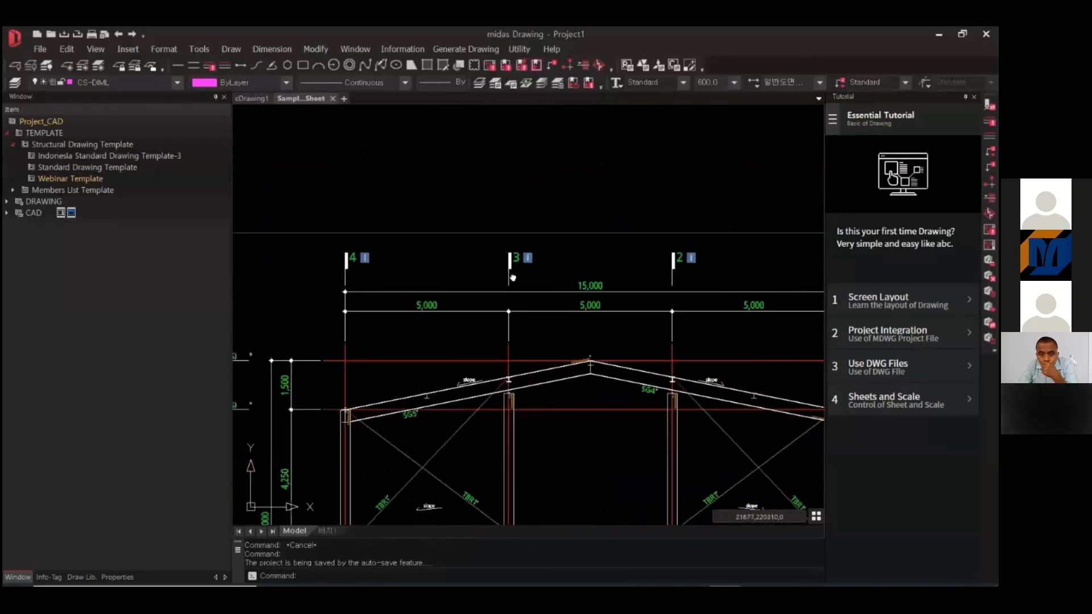
scroll(422, 293, down, 5)
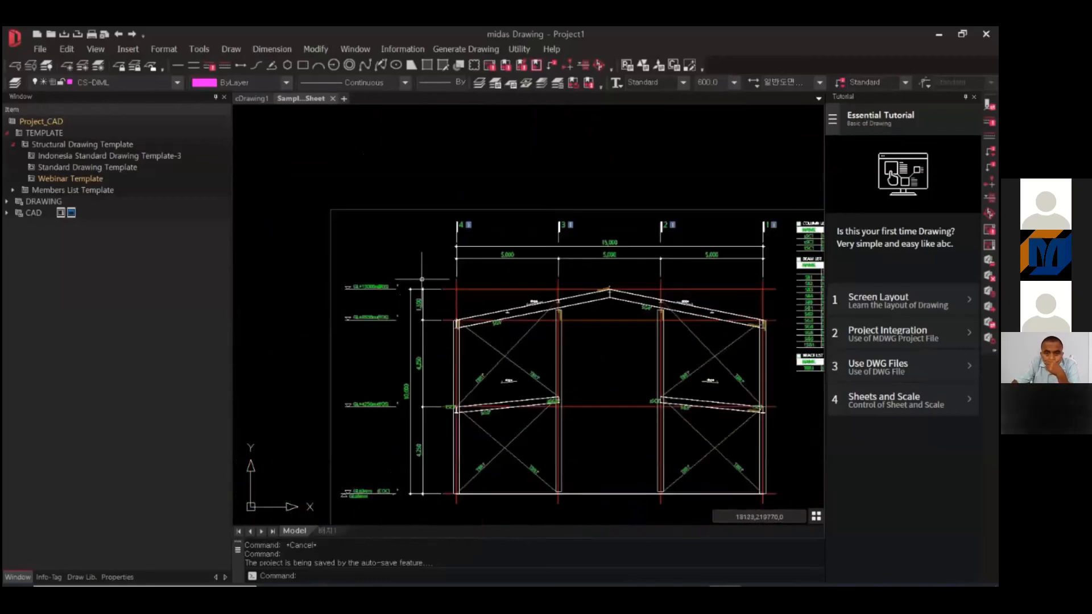
- Look over the remaining layouts above the sheets and inspect the framing plan with roof bracing
middle_drag(464, 273, 540, 519)
scroll(456, 285, down, 2)
mouse_move(466, 329)
middle_down()
mouse_move(569, 392)
mouse_move(687, 498)
middle_up()
scroll(430, 345, up, 5)
middle_drag(346, 307, 433, 259)
scroll(326, 295, up, 3)
scroll(402, 292, down, 4)
scroll(436, 263, down, 2)
middle_drag(569, 313, 559, 328)
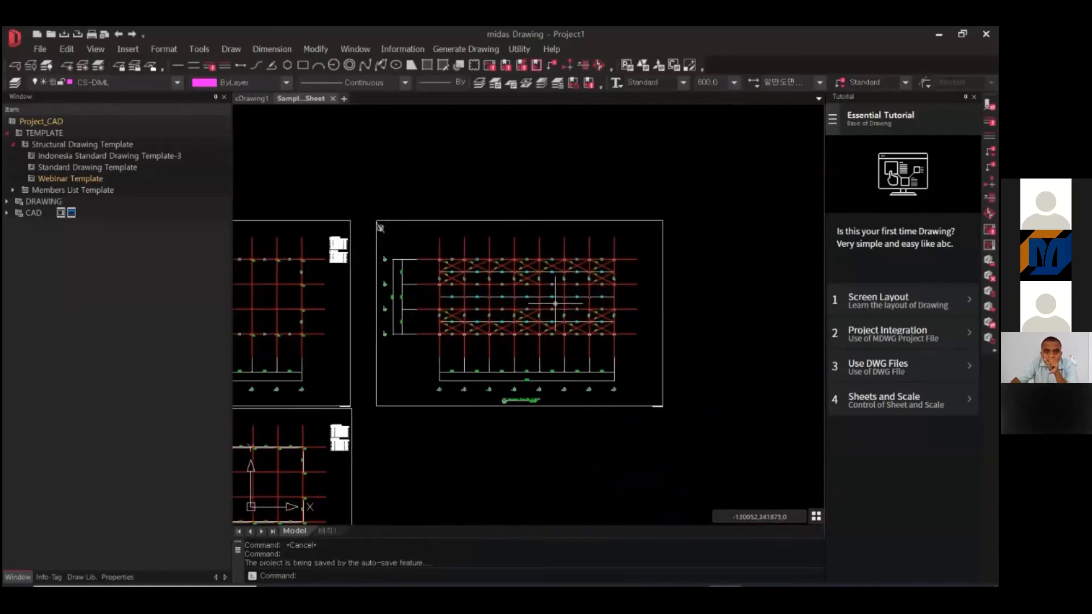
- Open the Webinar Template and examine its RC, steel and rebar arrangement option templates
click(121, 182)
click(130, 179)
click(143, 169)
double_click(141, 182)
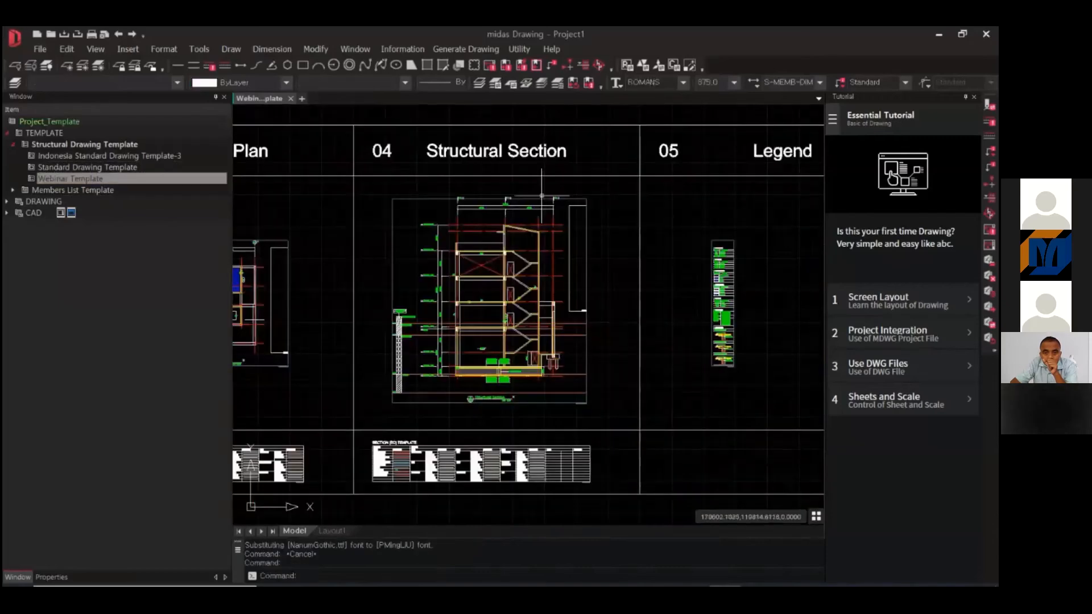
scroll(441, 164, up, 2)
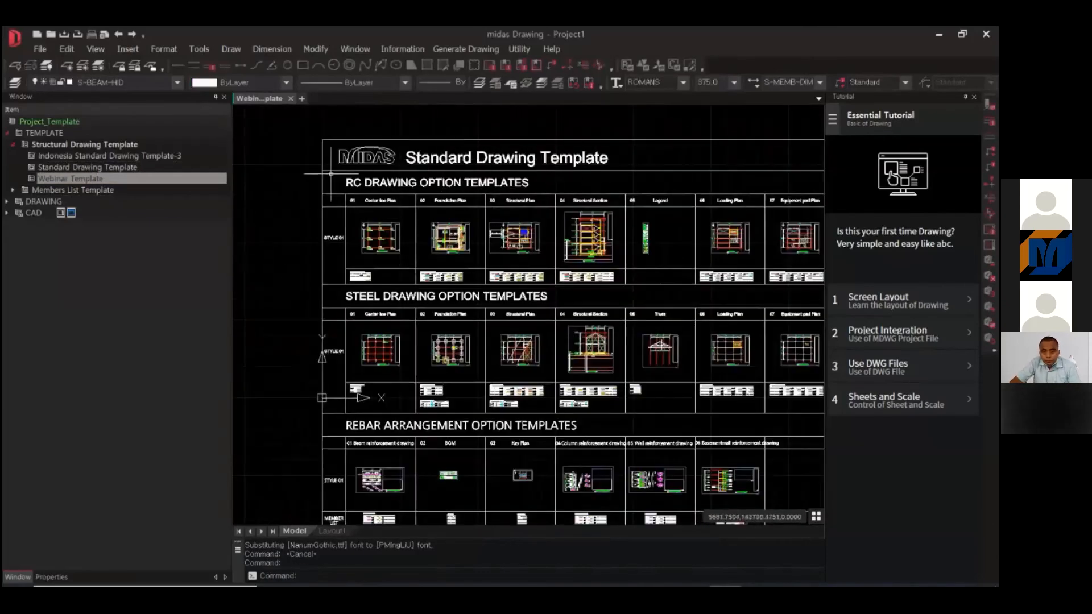
scroll(351, 182, up, 4)
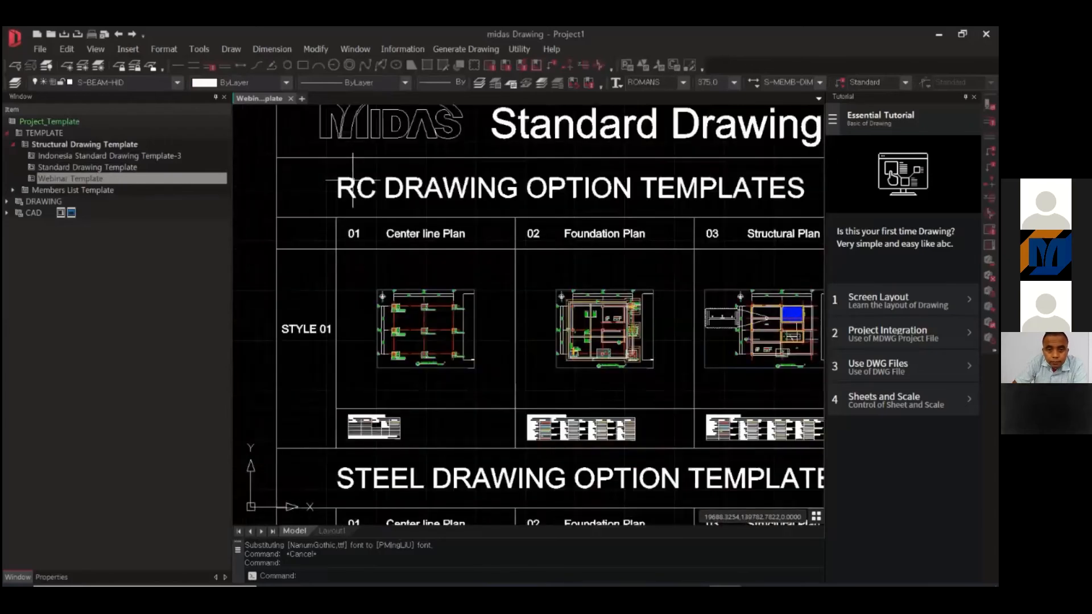
click(352, 182)
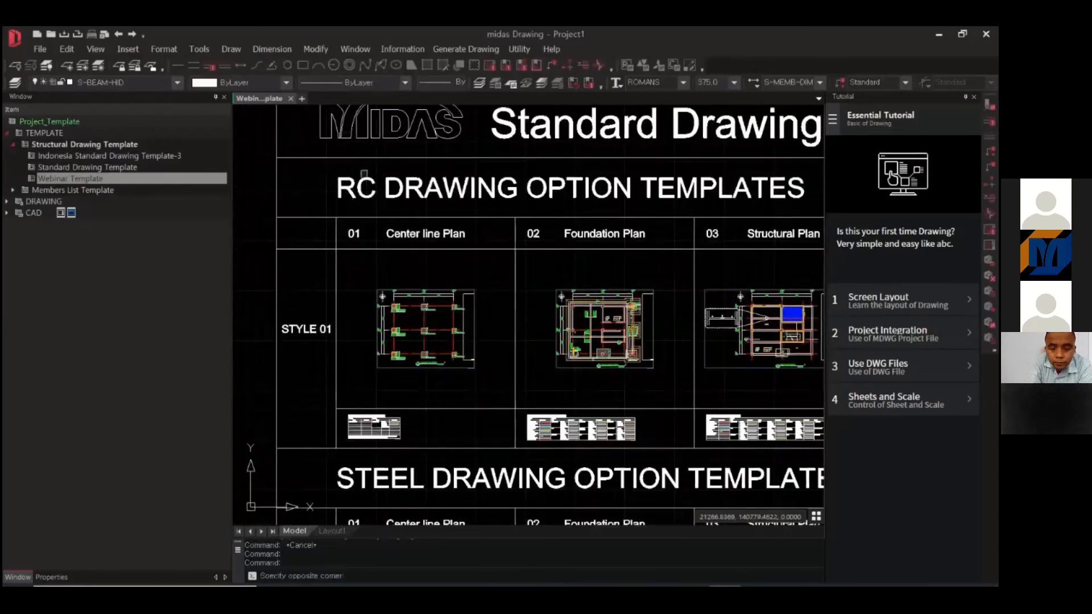
key(Escape)
scroll(418, 230, down, 2)
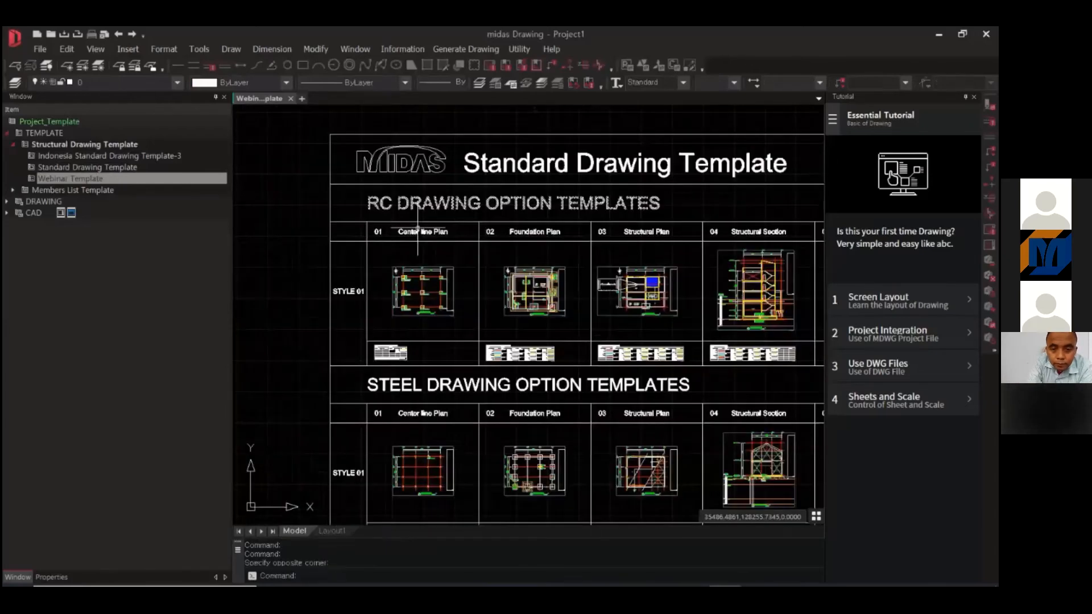
mouse_move(468, 217)
middle_down()
mouse_move(395, 343)
mouse_move(334, 304)
middle_up()
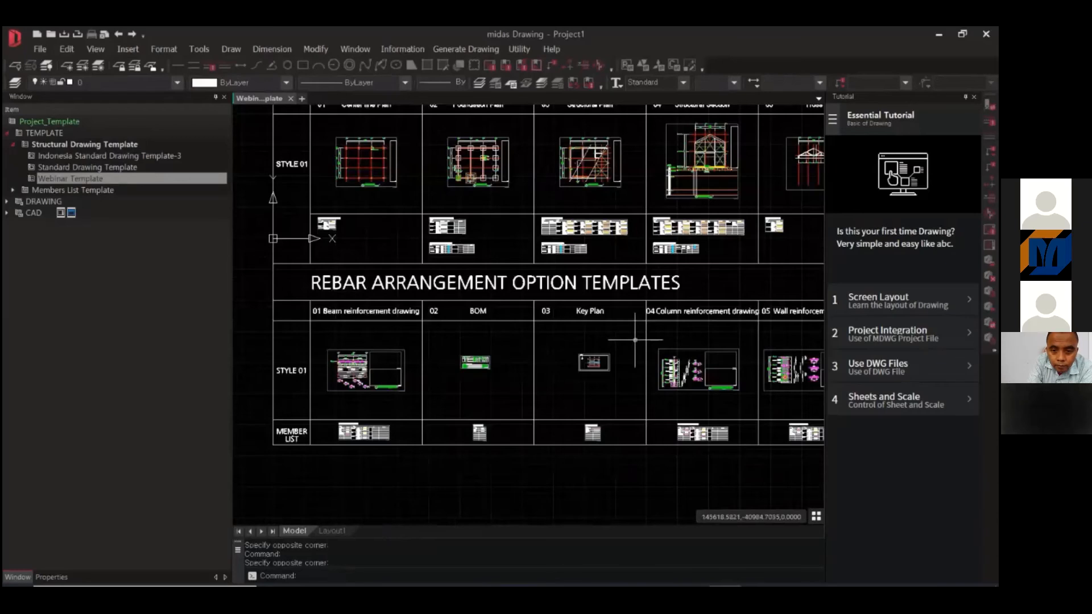
scroll(370, 303, down, 4)
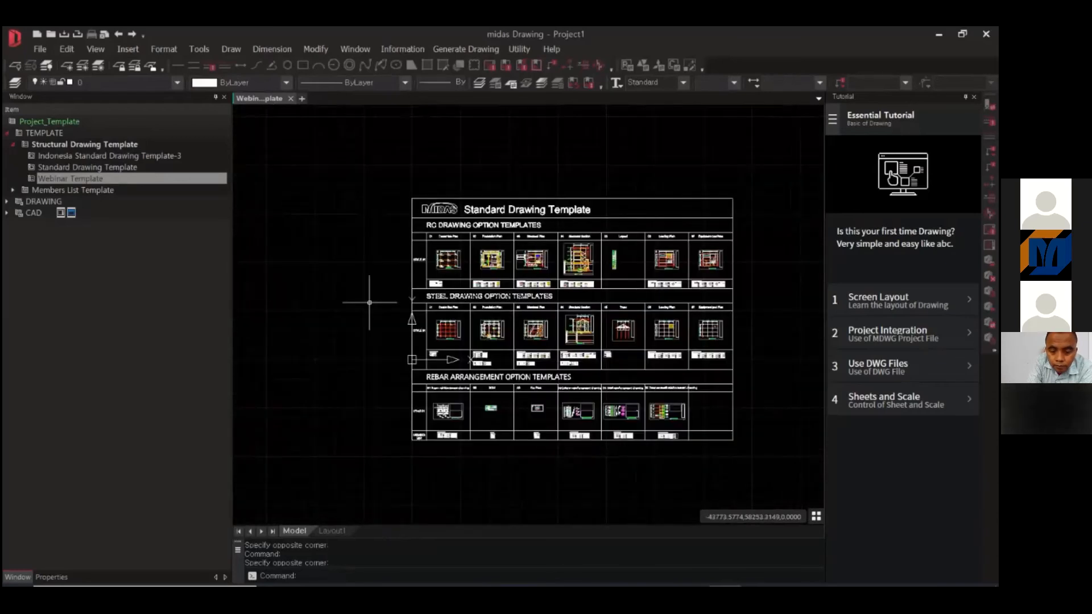
- Open the Standard List Template under Members List Template, saving the changes to the Webinar Template
click(13, 191)
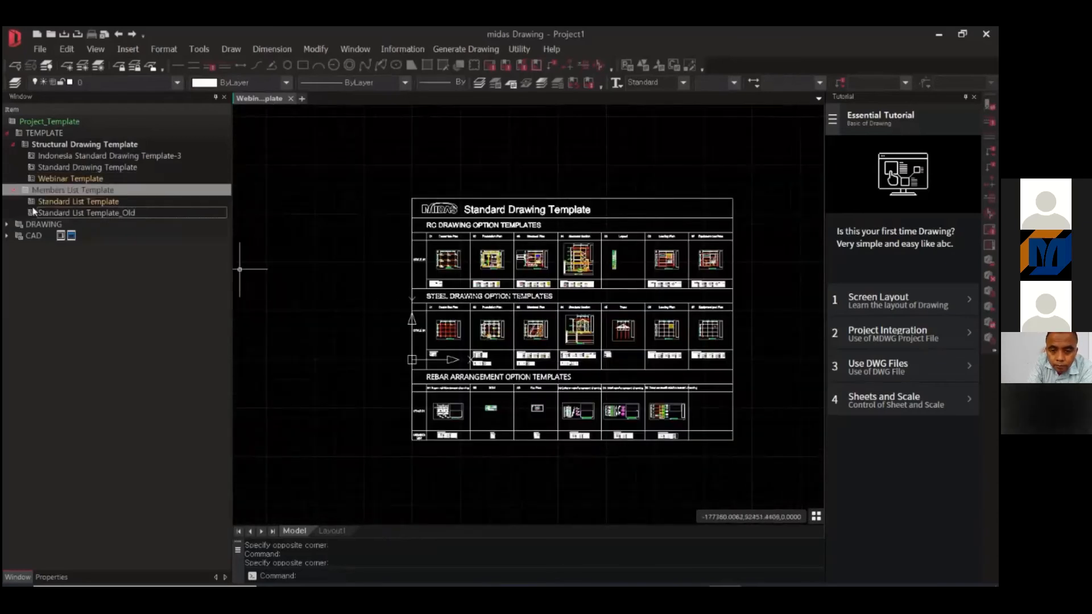
click(121, 203)
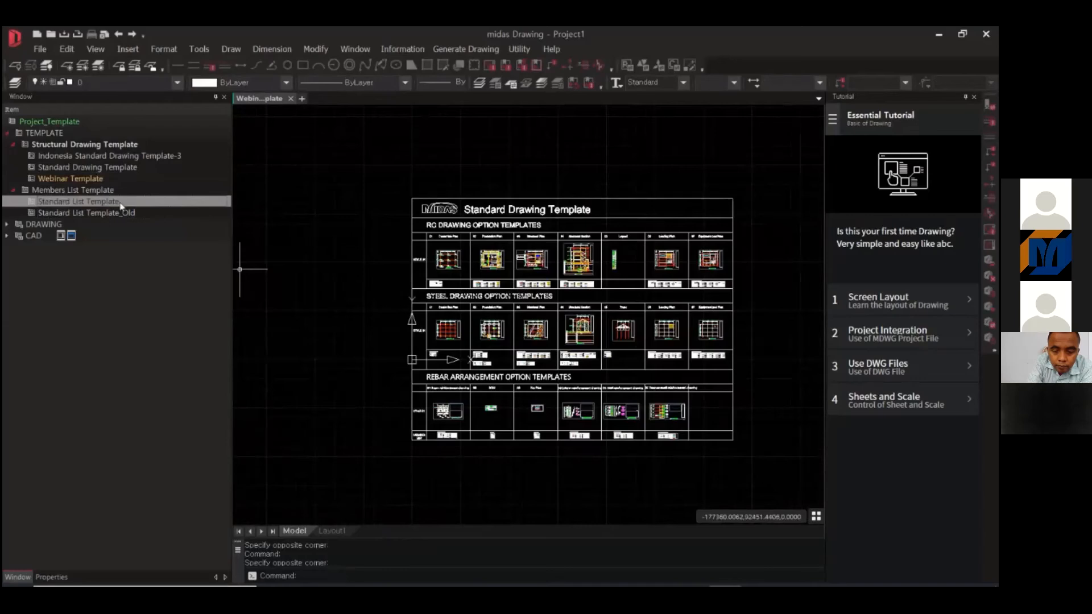
double_click(120, 204)
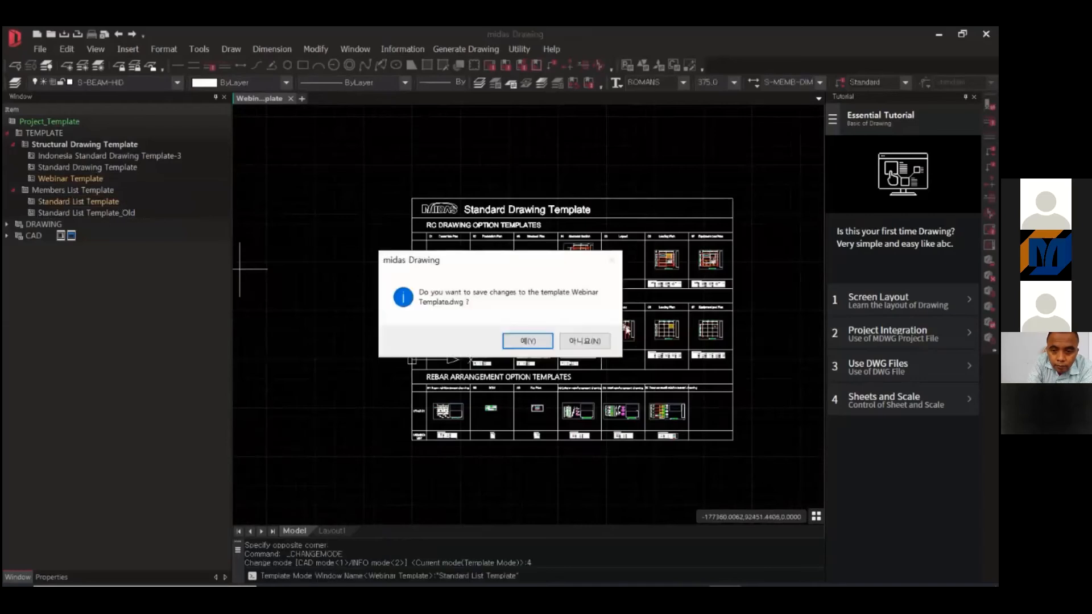
click(529, 341)
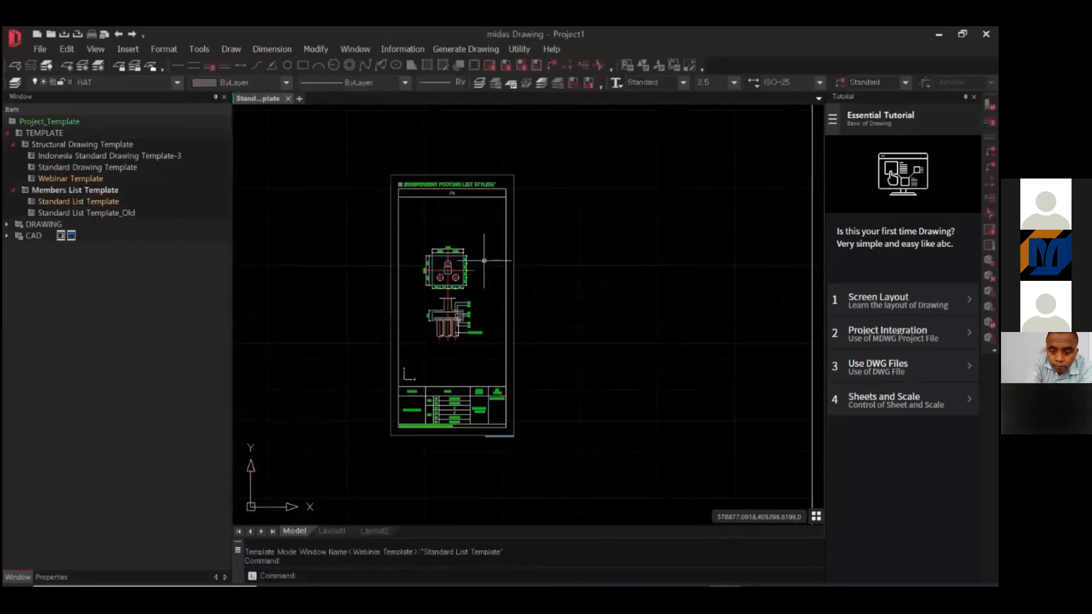
- Examine the RC member list templates and the steel member list templates in the Standard List Template
scroll(484, 261, down, 5)
scroll(486, 263, down, 5)
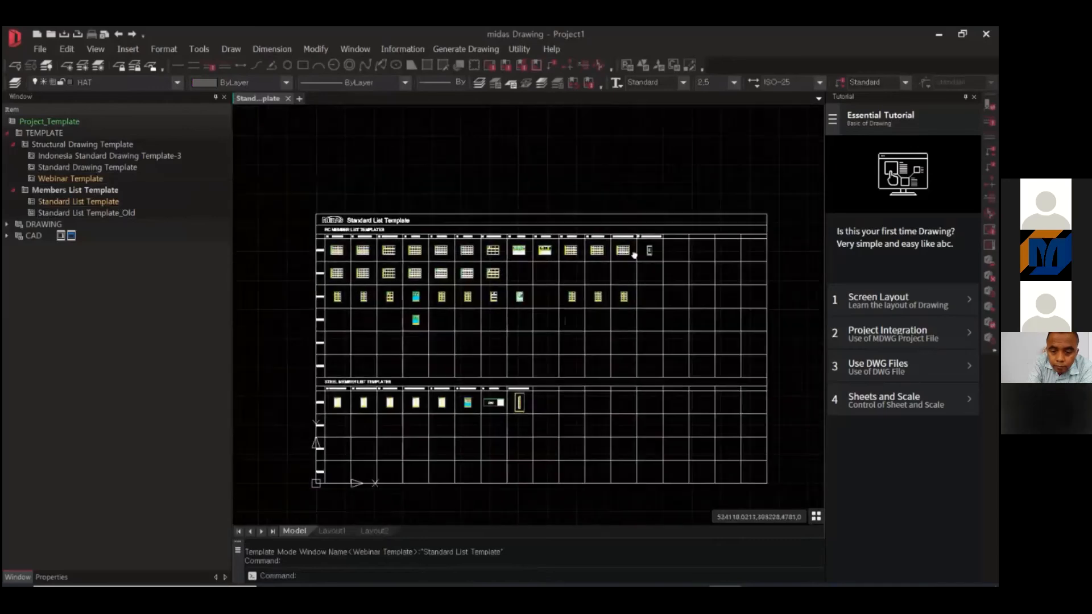
scroll(471, 230, up, 5)
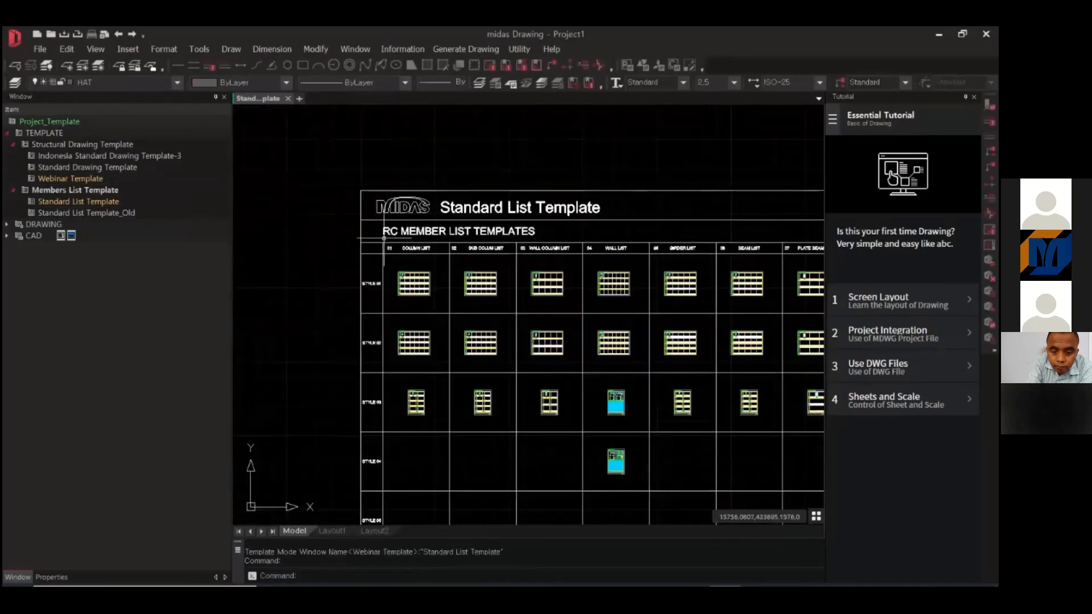
middle_drag(473, 437, 484, 152)
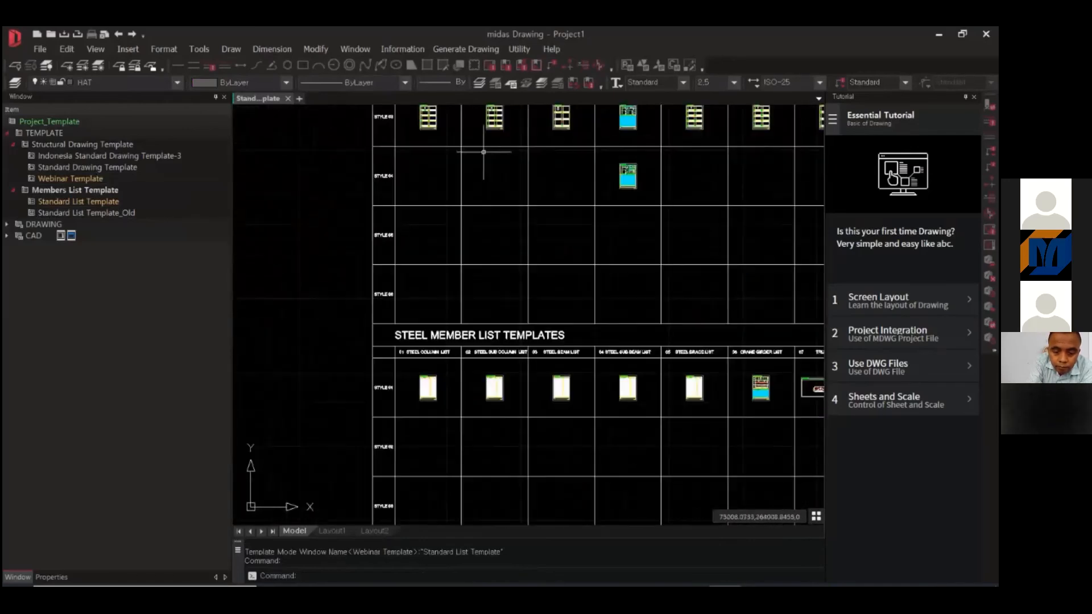
scroll(400, 350, up, 3)
scroll(400, 350, up, 1)
scroll(470, 340, down, 2)
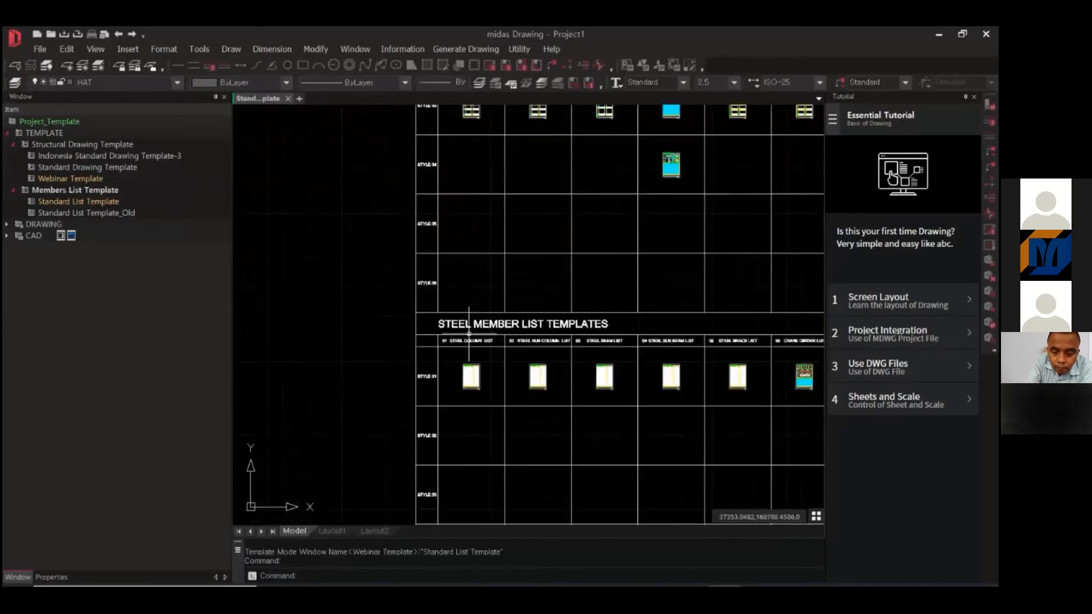
- Inspect the truss list, lattice column list and crane girder list styles among the steel member list templates
middle_drag(471, 340, 373, 318)
scroll(670, 346, up, 1)
middle_drag(774, 351, 440, 331)
scroll(580, 320, up, 2)
middle_drag(548, 393, 427, 388)
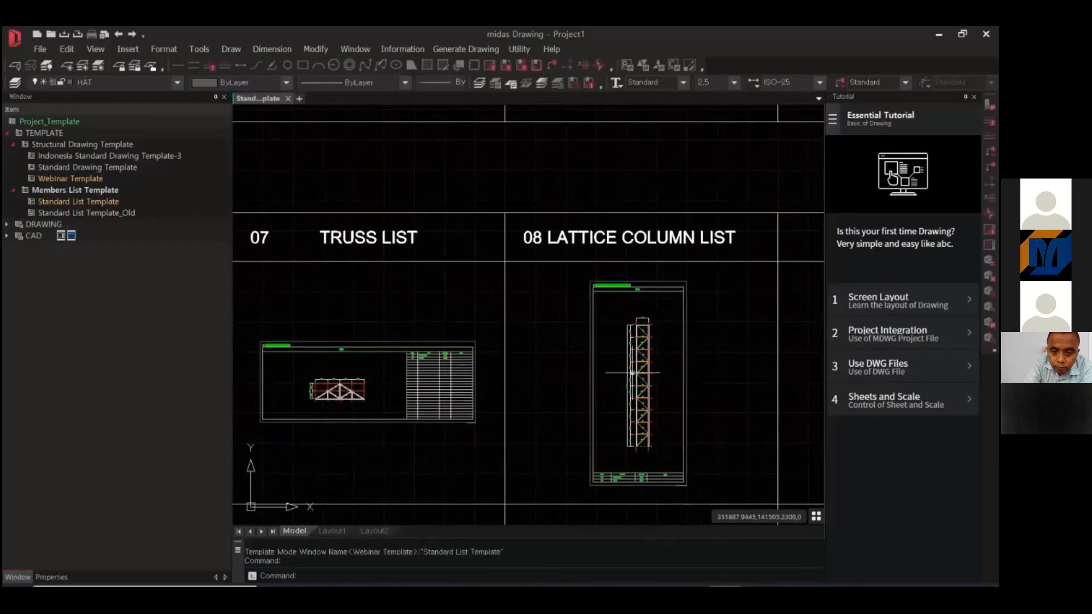
middle_drag(682, 373, 683, 364)
scroll(682, 360, down, 2)
middle_drag(459, 358, 599, 357)
scroll(599, 358, up, 6)
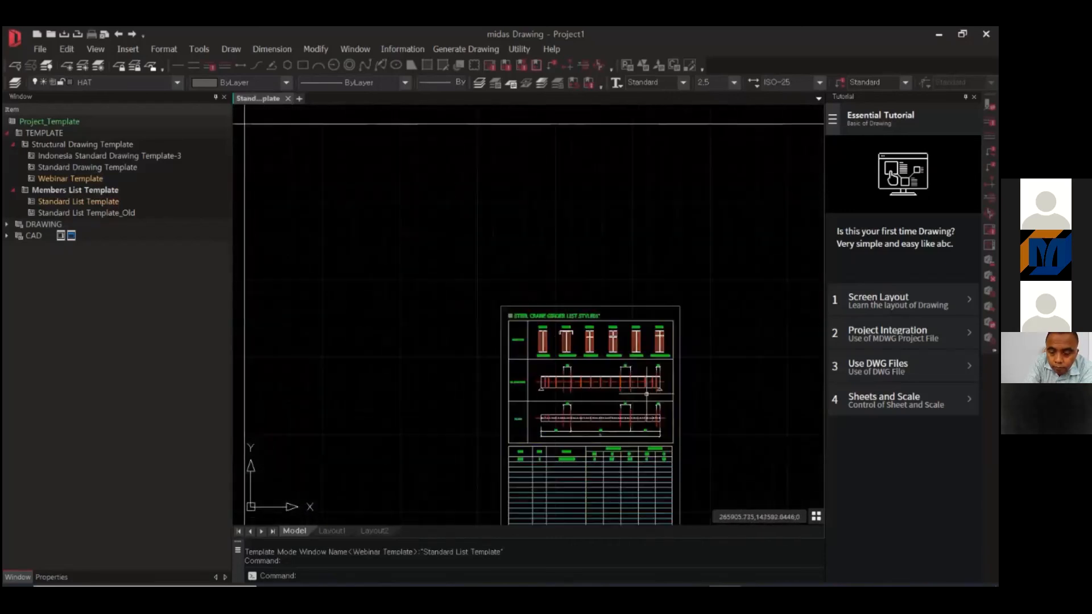
- Examine the crane girder list style and the column, beam and brace lists among the steel member list templates
scroll(655, 395, down, 2)
middle_drag(659, 411, 637, 341)
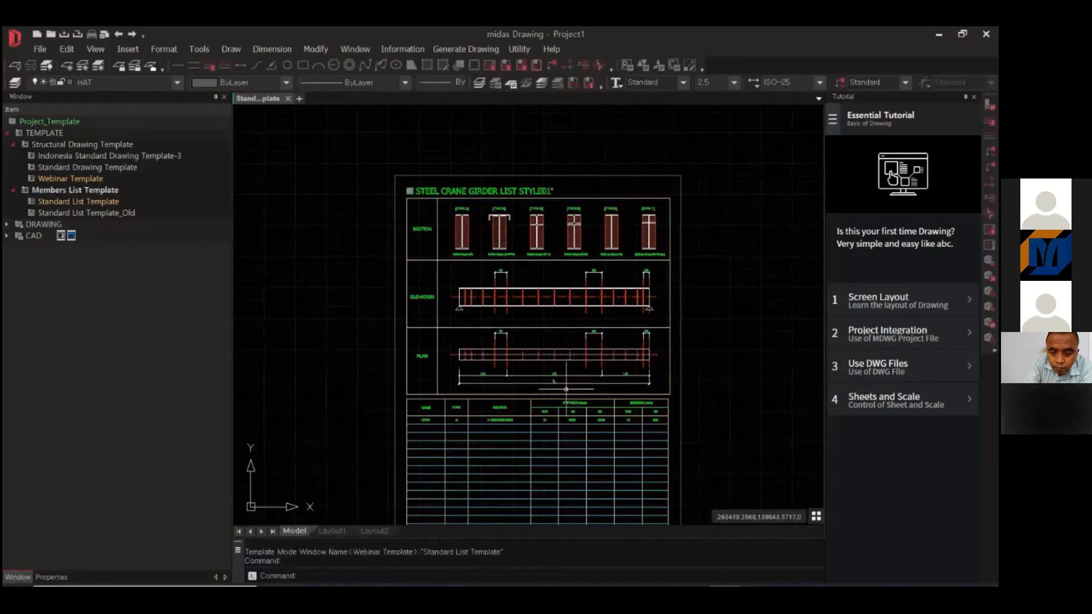
scroll(566, 389, down, 2)
scroll(380, 347, down, 2)
middle_drag(381, 346, 713, 352)
scroll(728, 342, down, 2)
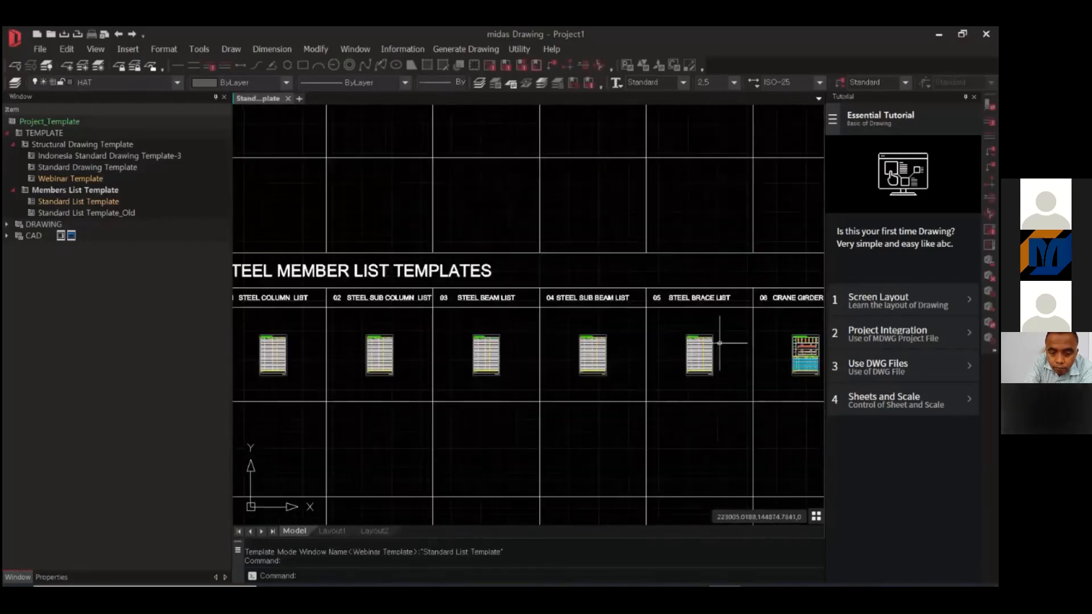
- Open the Webinar Template under Structural Drawing Template, saving the changes to the Standard List Template
double_click(107, 178)
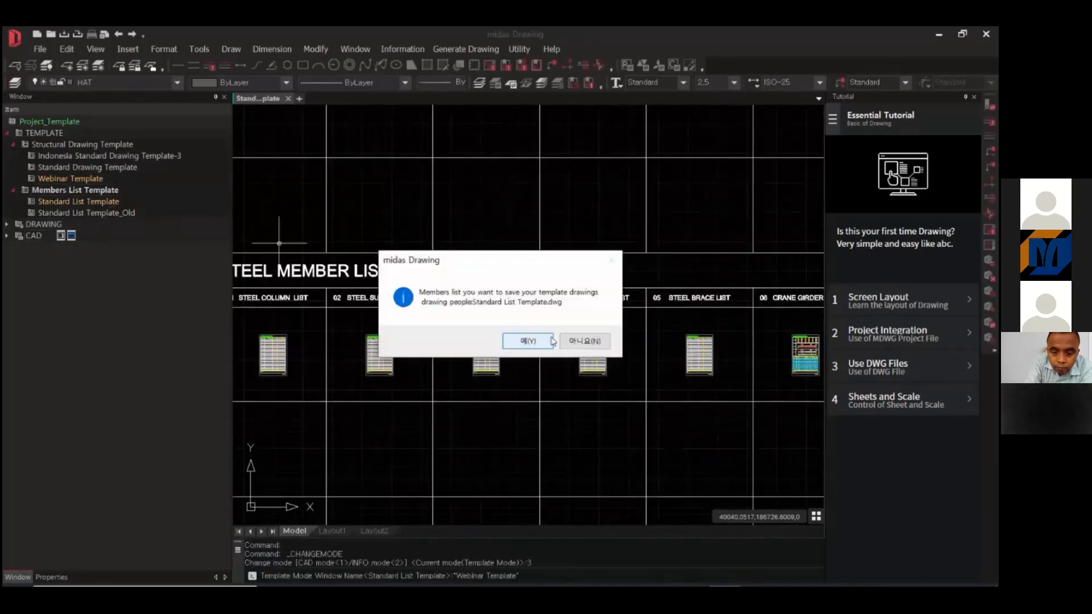
click(549, 341)
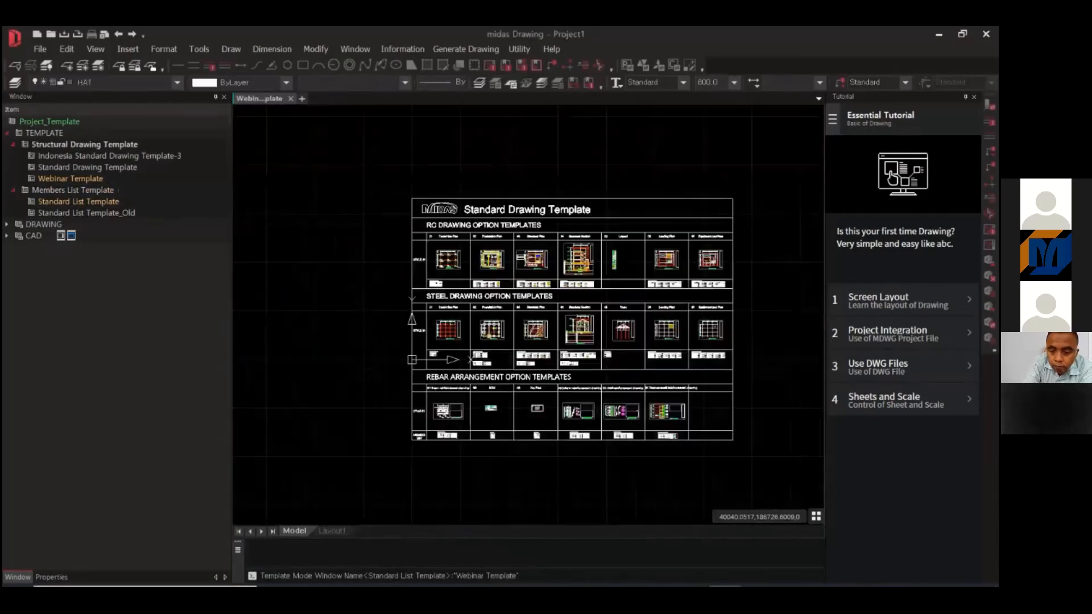
scroll(641, 313, down, 5)
scroll(629, 314, up, 6)
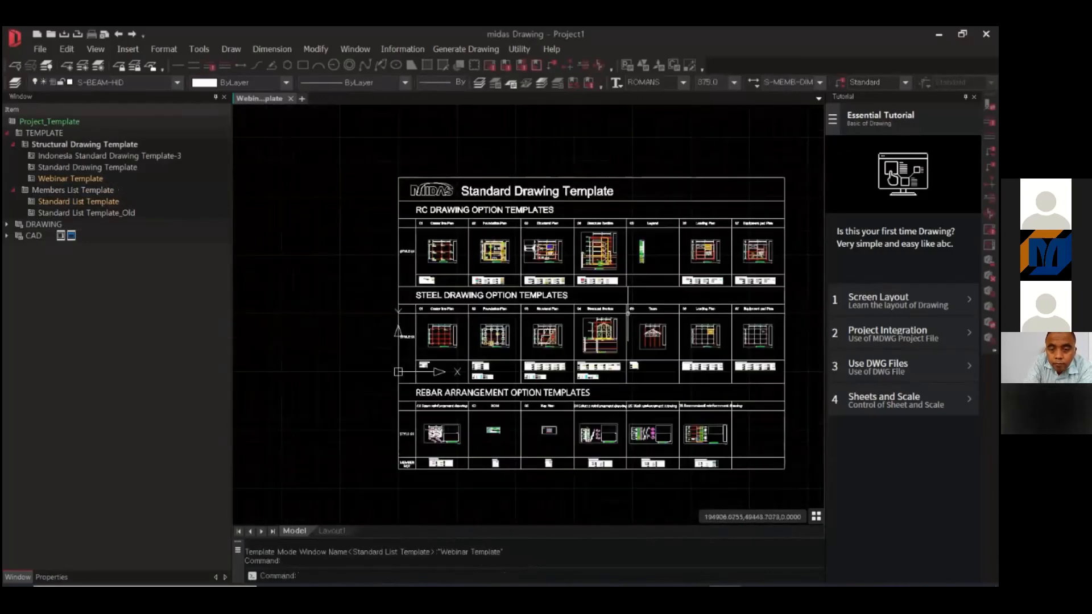
scroll(499, 304, up, 4)
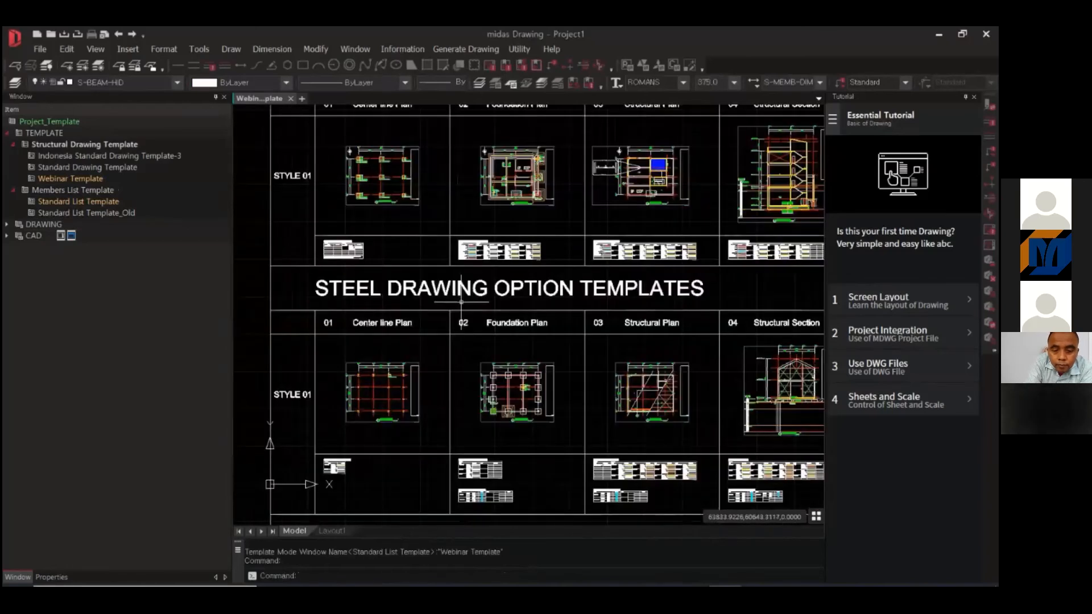
- Regenerate the display at the axis bubbles of the Structural Plan in the steel drawing option templates
middle_drag(461, 302, 415, 269)
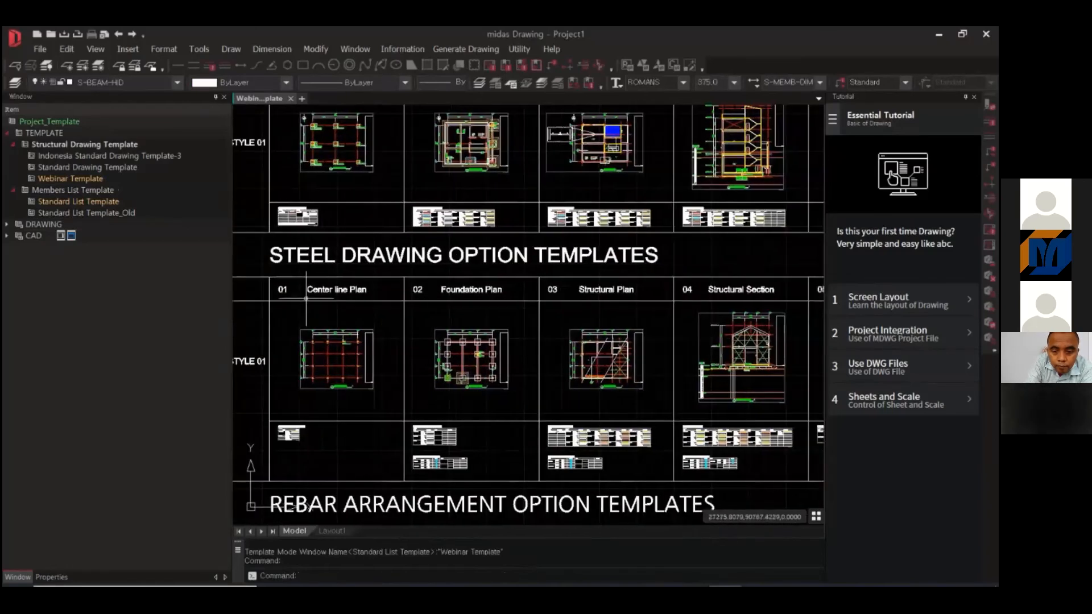
middle_drag(635, 332, 533, 334)
scroll(491, 294, up, 4)
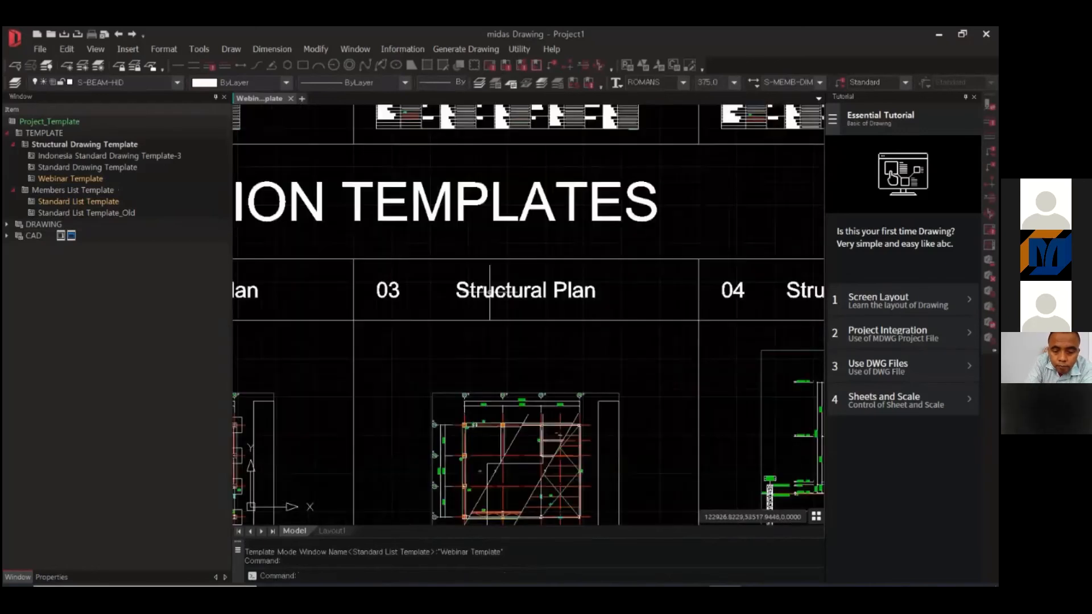
middle_drag(491, 294, 338, 296)
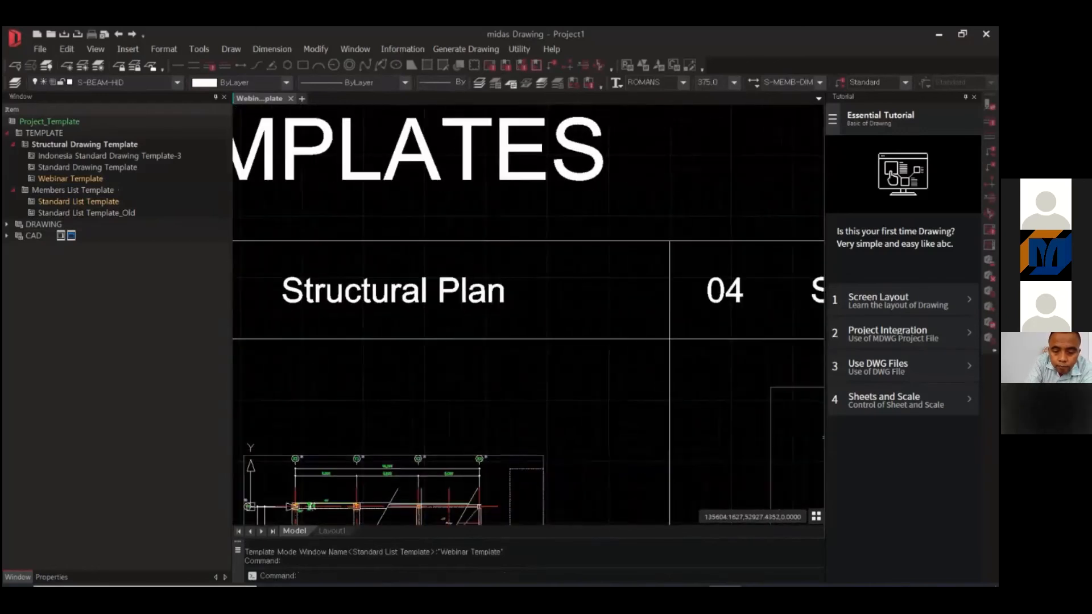
scroll(495, 301, down, 3)
middle_drag(600, 312, 574, 262)
scroll(392, 326, up, 9)
text(re)
key(Return)
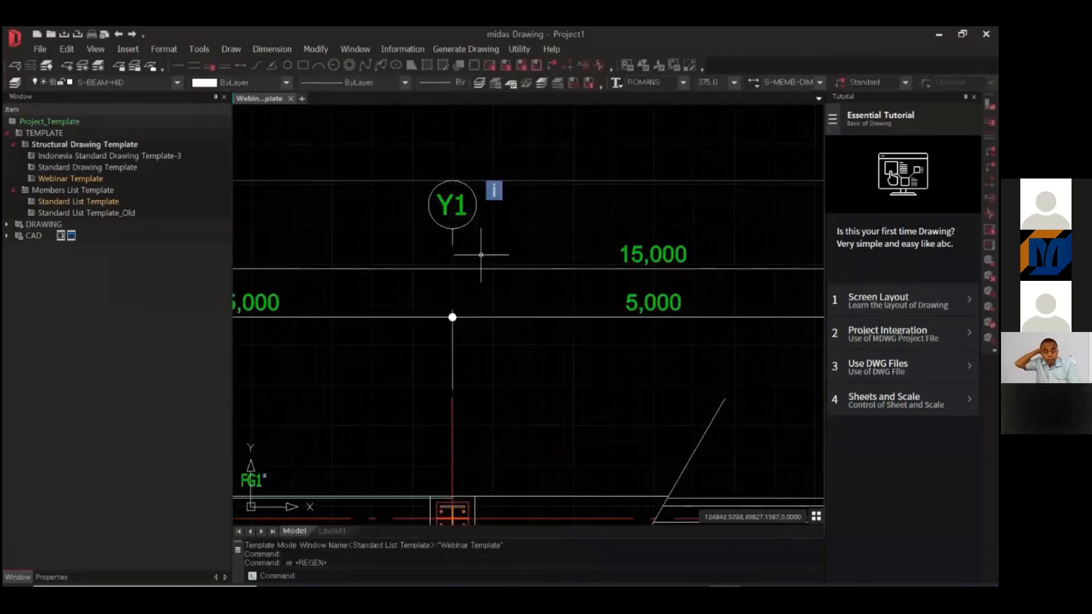
- Examine the axis dimensions, beams, purlins, braces and truss shown in the steel Structural Plan template
scroll(480, 255, down, 2)
scroll(364, 227, down, 2)
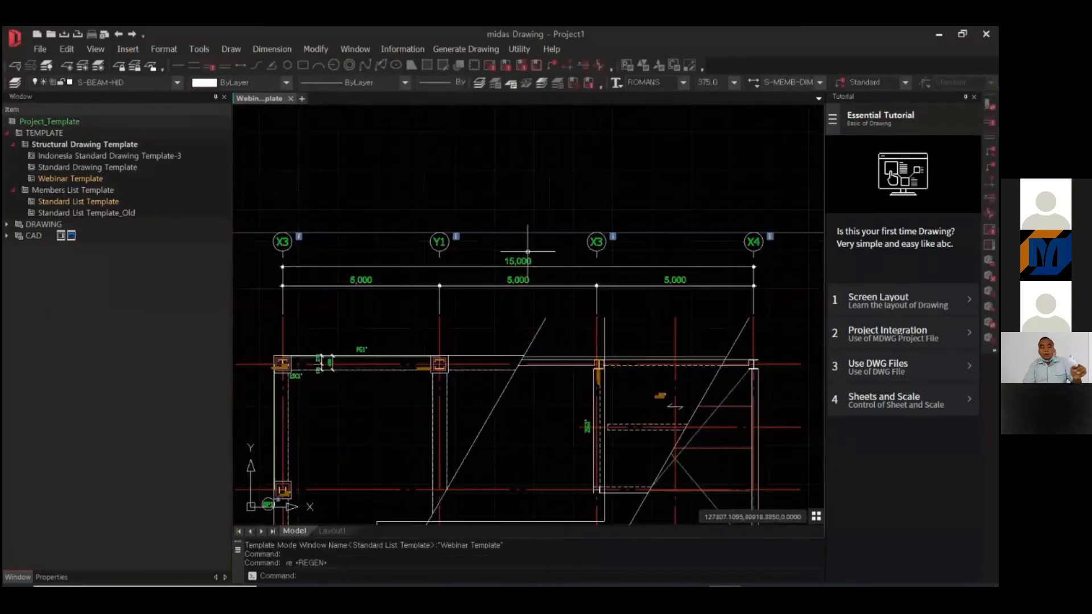
scroll(743, 274, up, 3)
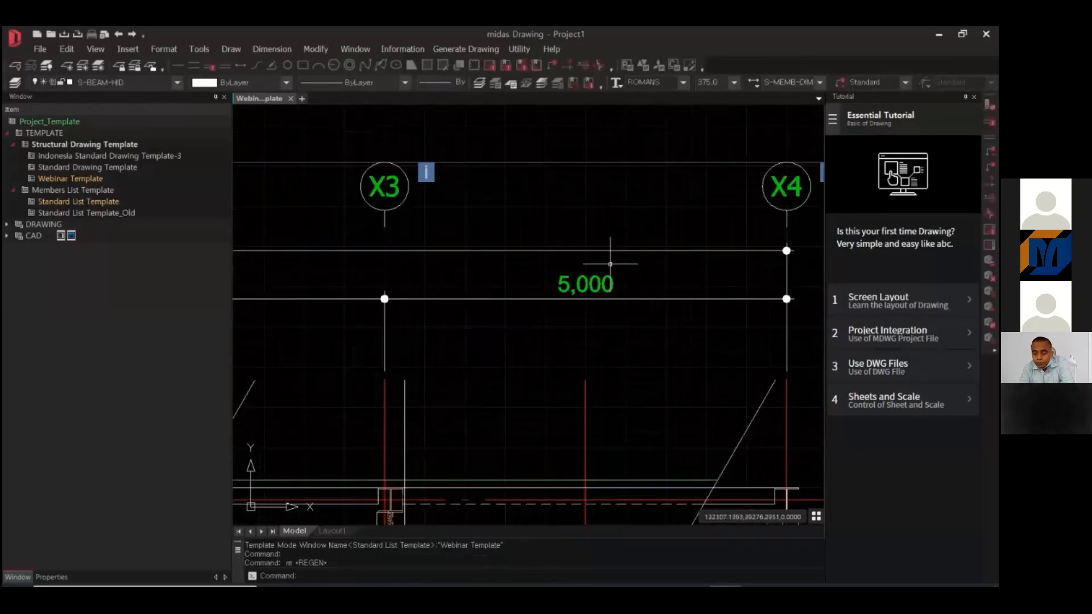
scroll(610, 264, down, 3)
scroll(610, 366, up, 2)
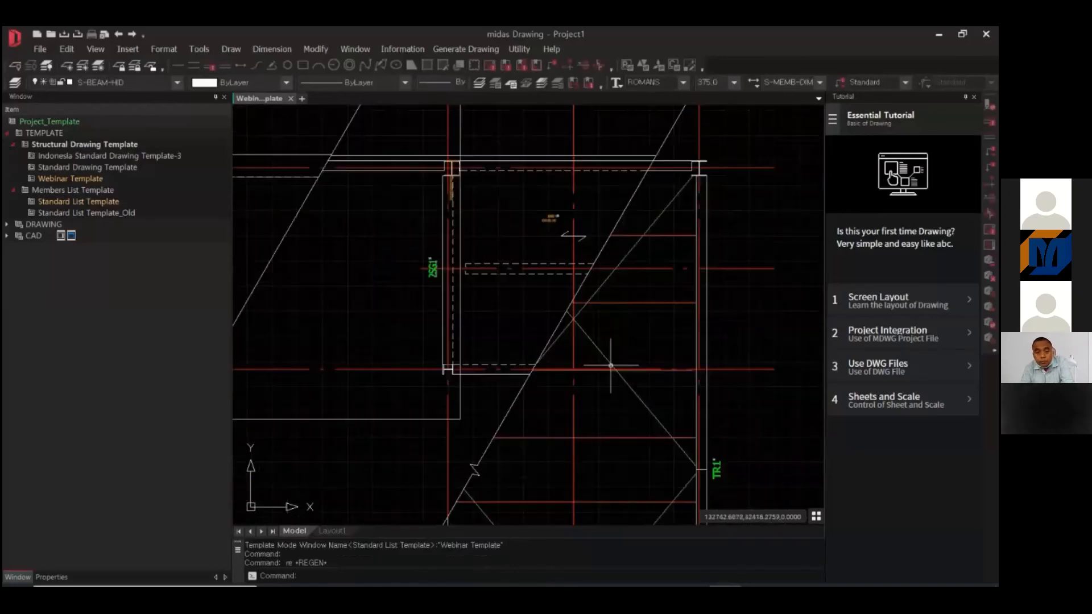
middle_drag(611, 365, 584, 196)
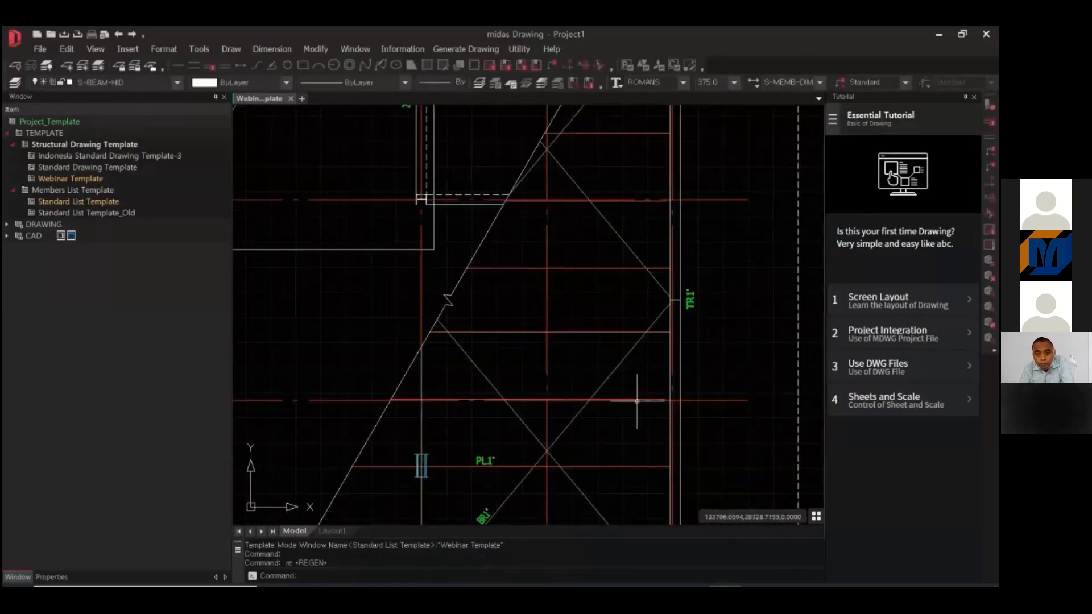
middle_drag(489, 500, 603, 312)
scroll(599, 378, up, 2)
scroll(599, 378, down, 2)
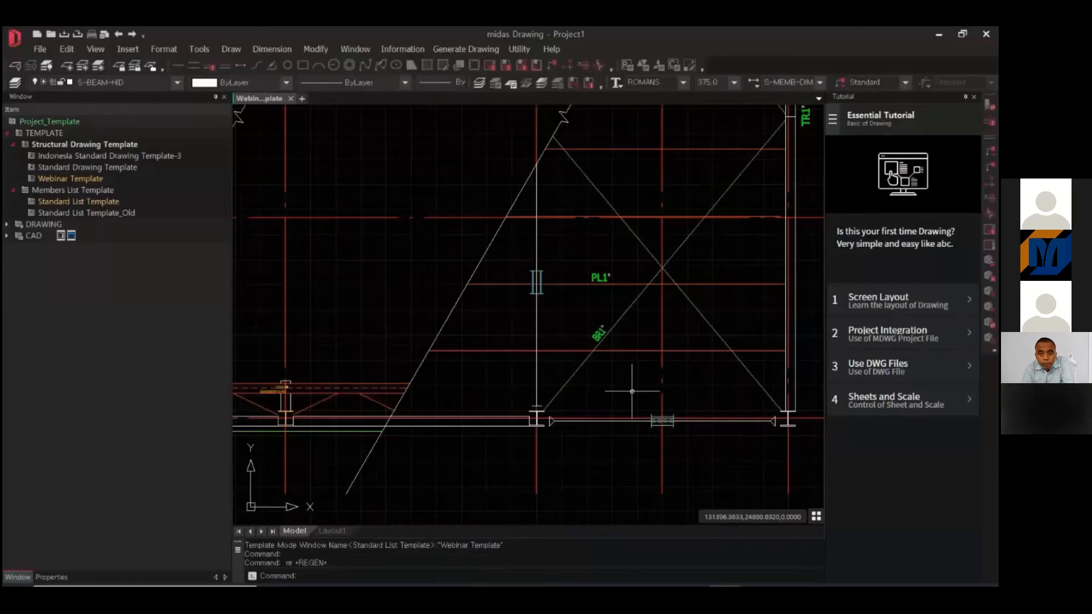
scroll(632, 391, down, 2)
scroll(569, 390, down, 2)
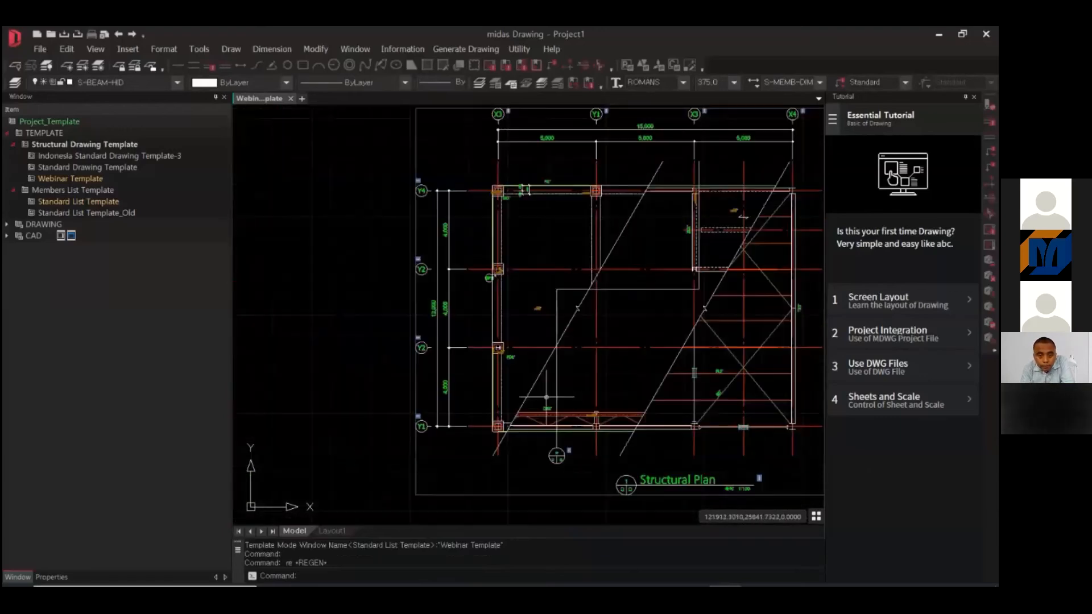
- Inspect the Y-axis grid dimensions, drawing title and scale text of the steel Structural Plan template
scroll(495, 300, up, 2)
scroll(495, 300, down, 2)
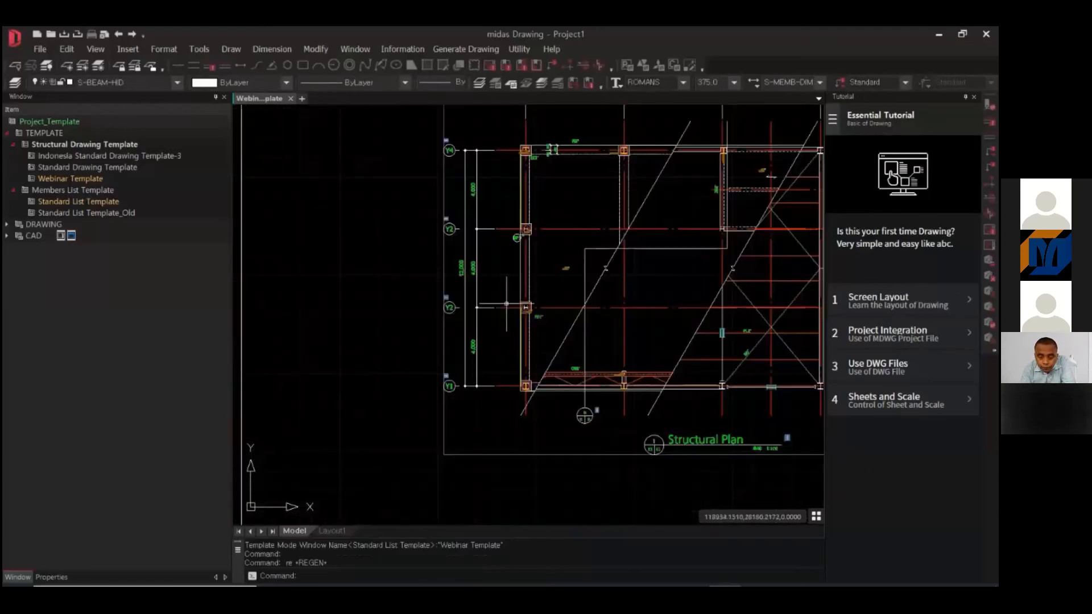
middle_drag(626, 354, 501, 315)
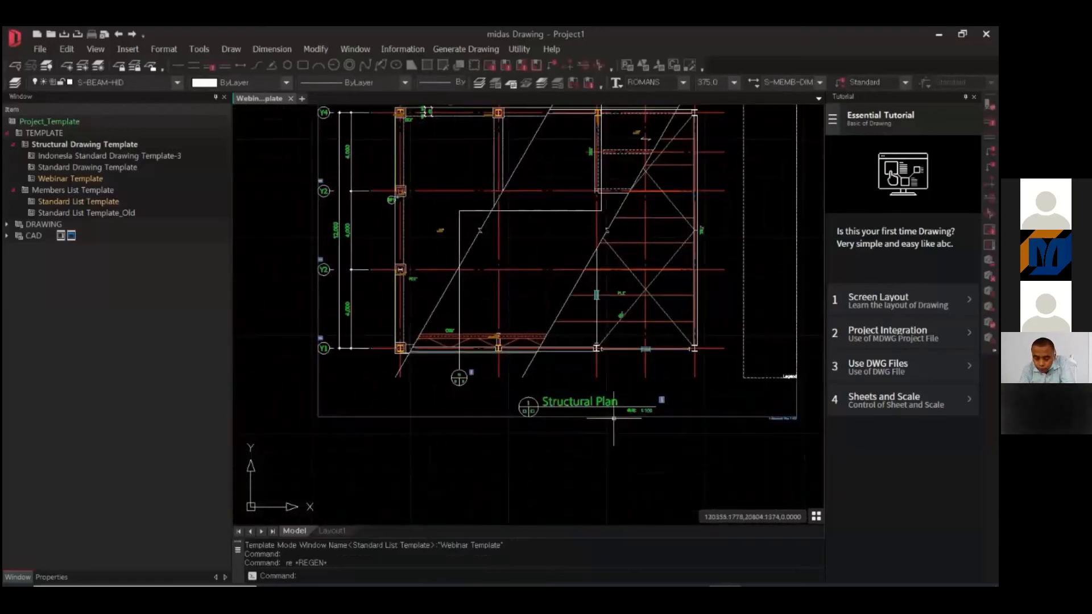
middle_drag(614, 418, 583, 376)
scroll(583, 376, up, 5)
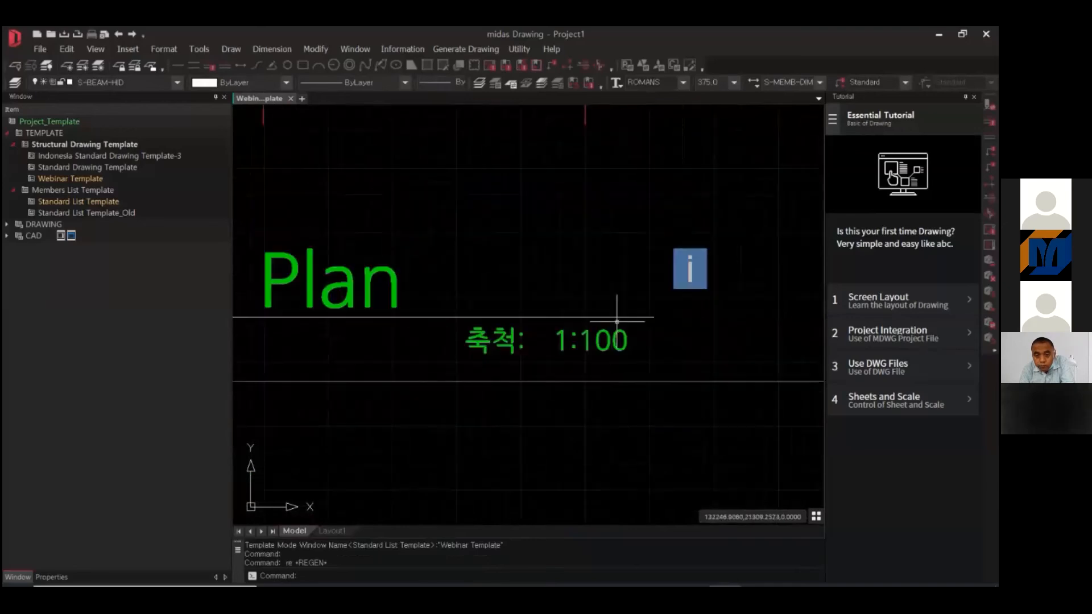
- Examine the line and hatch properties for steel columns, beams and deck slabs in the FRAMING PLAN(ST) TEMPLATE table
scroll(612, 356, down, 10)
middle_drag(626, 411, 598, 277)
scroll(459, 342, up, 4)
scroll(460, 340, up, 2)
scroll(489, 364, down, 1)
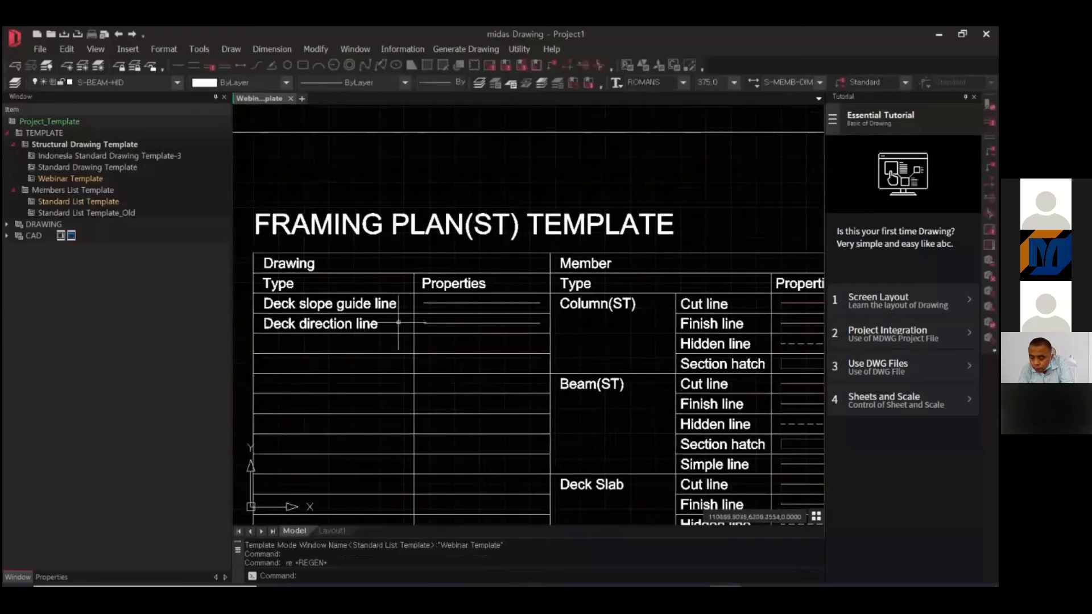
scroll(402, 323, down, 1)
scroll(425, 330, up, 4)
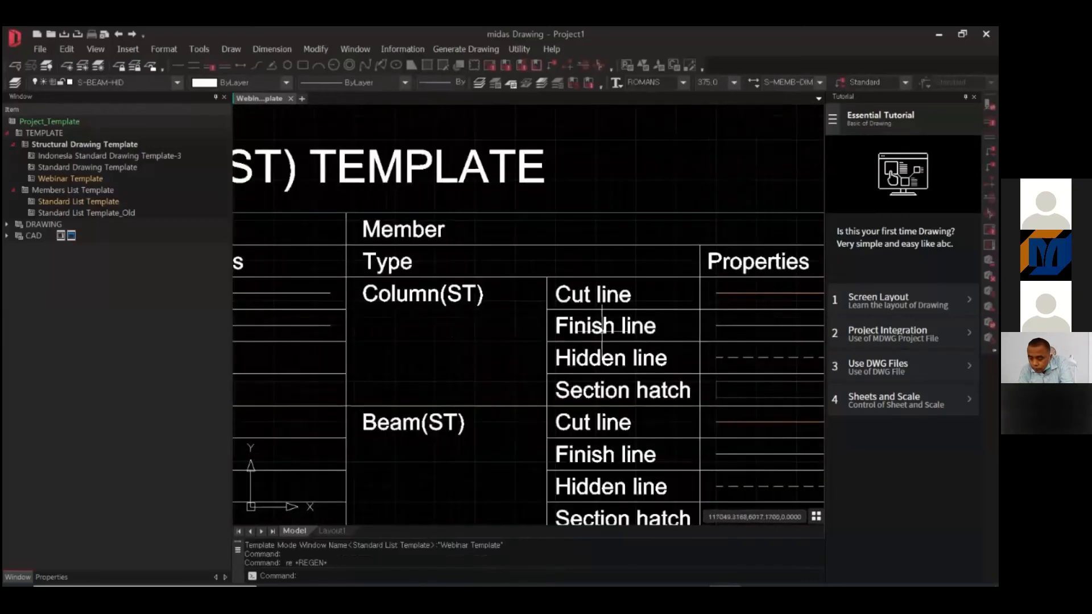
middle_drag(641, 316, 597, 317)
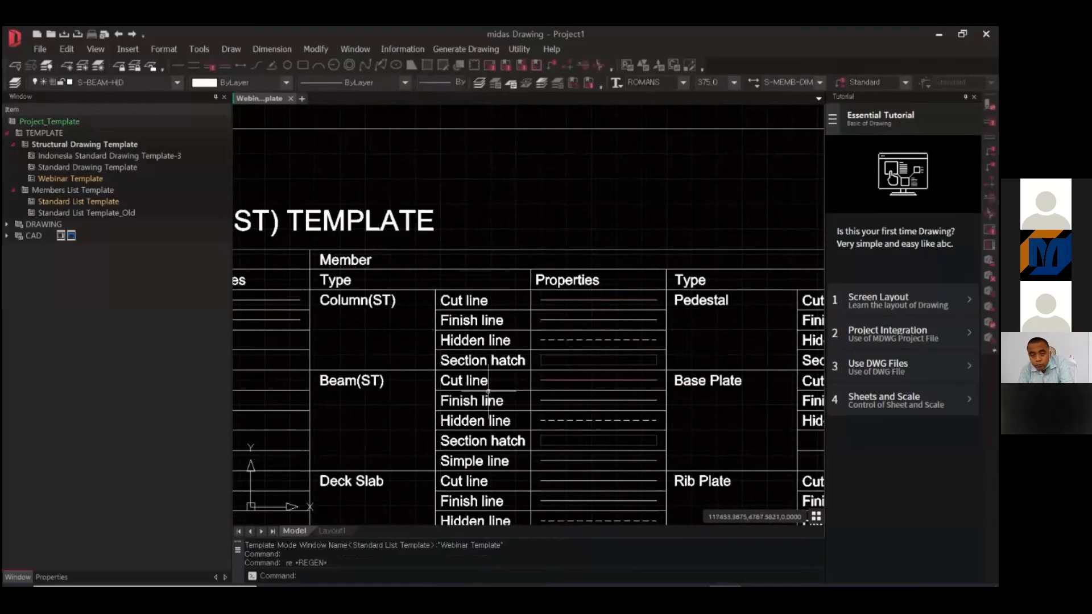
scroll(593, 363, up, 2)
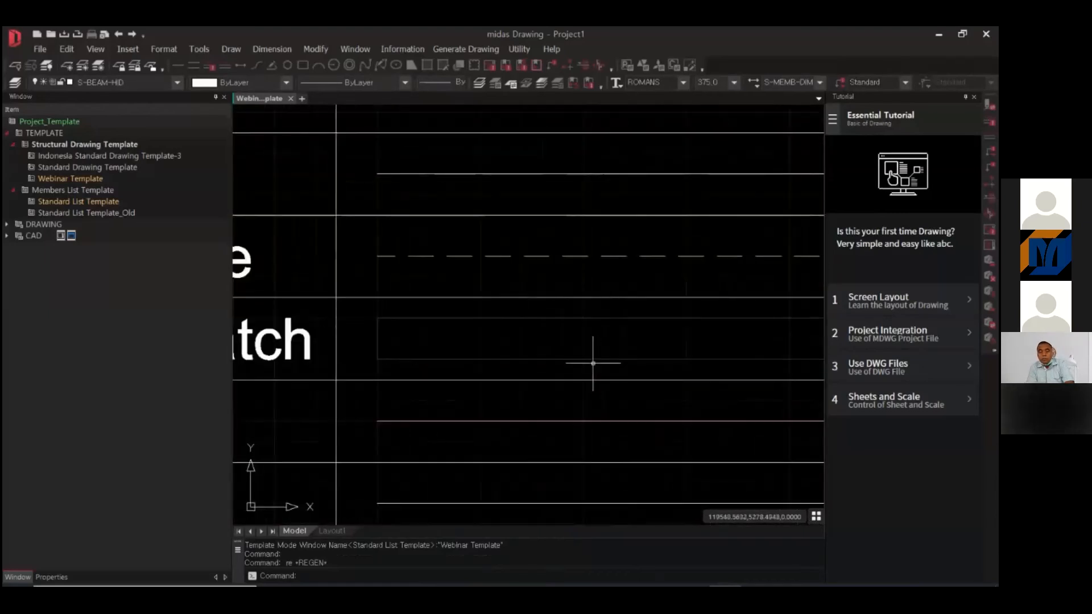
scroll(594, 363, down, 1)
scroll(580, 356, down, 4)
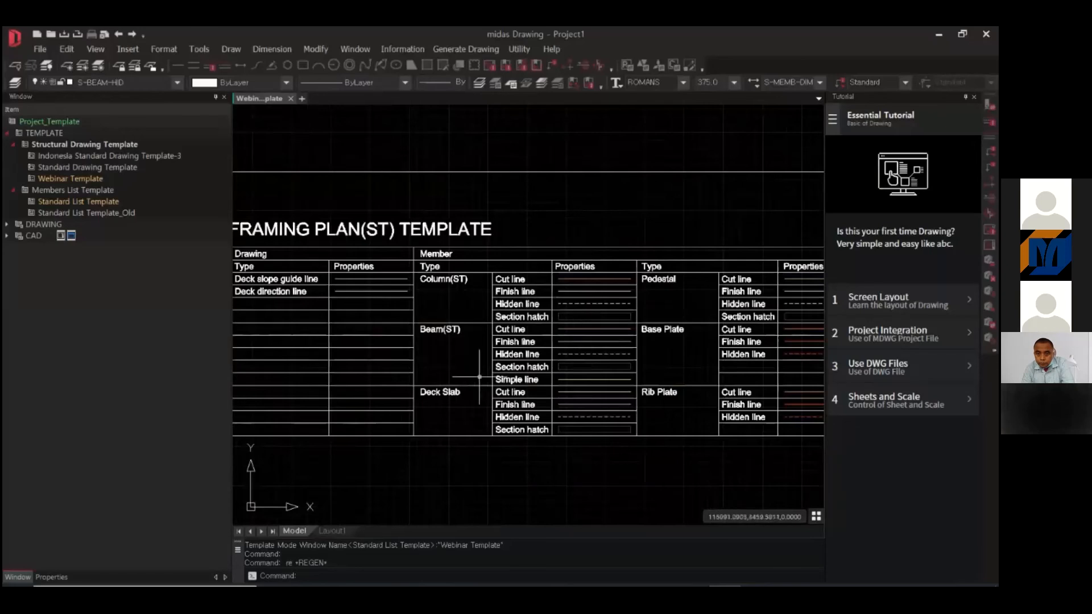
scroll(578, 334, up, 2)
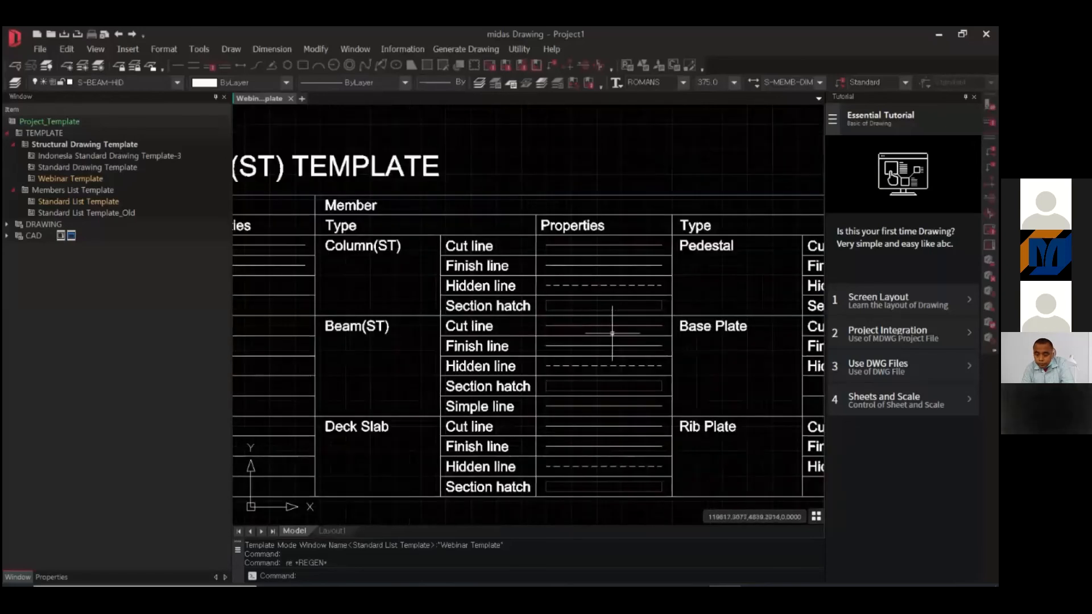
- Review the pedestal, plate, crane, brace and truss properties, plus the STEEL MEMBER SHAPE SYMBOL table
middle_drag(641, 399, 527, 379)
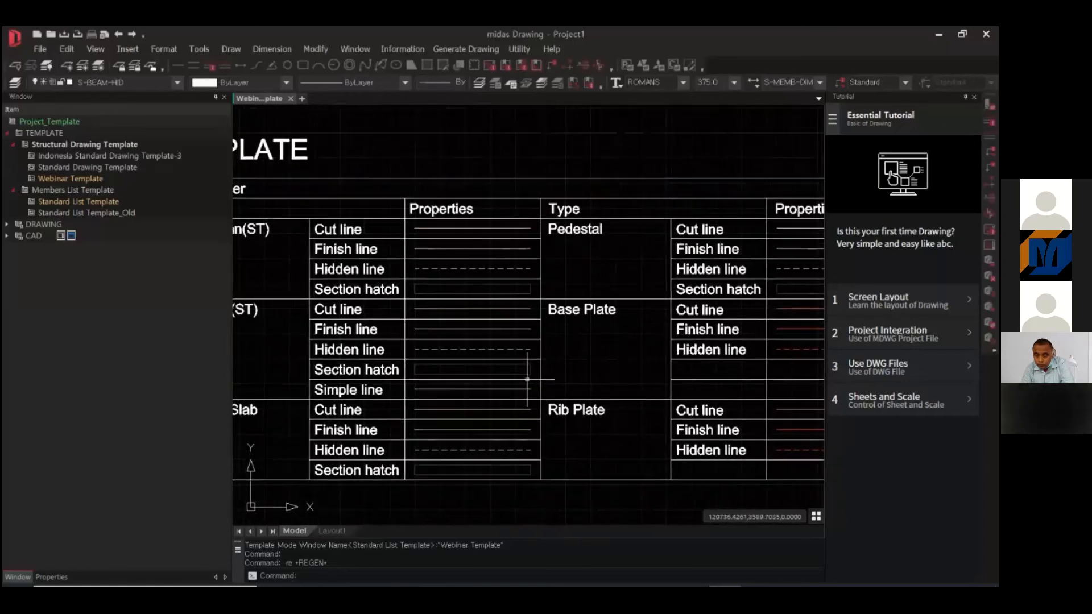
scroll(527, 379, down, 2)
middle_drag(671, 359, 496, 358)
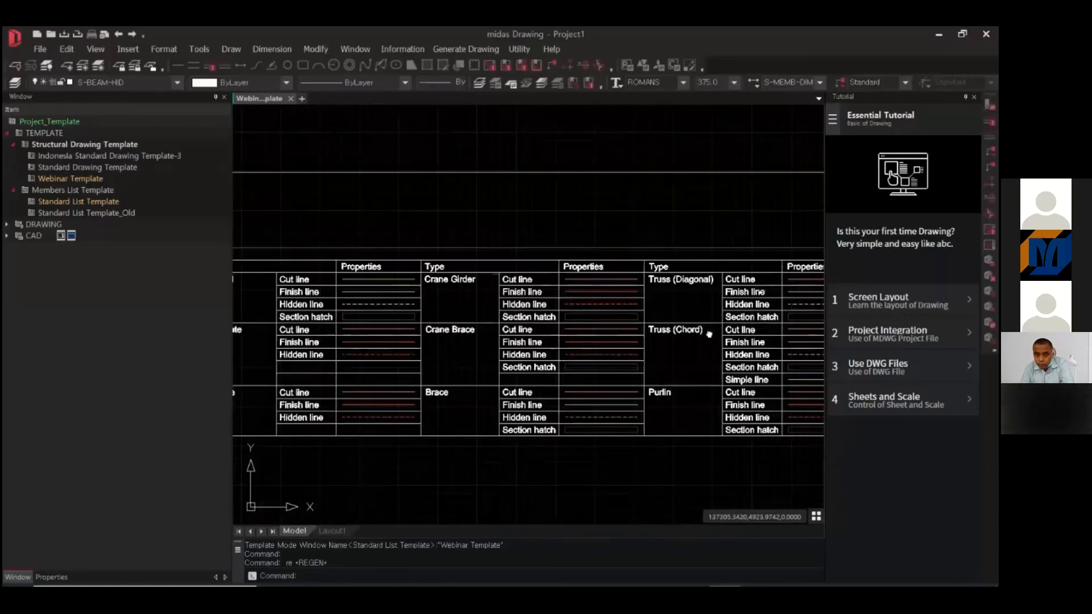
scroll(620, 449, up, 2)
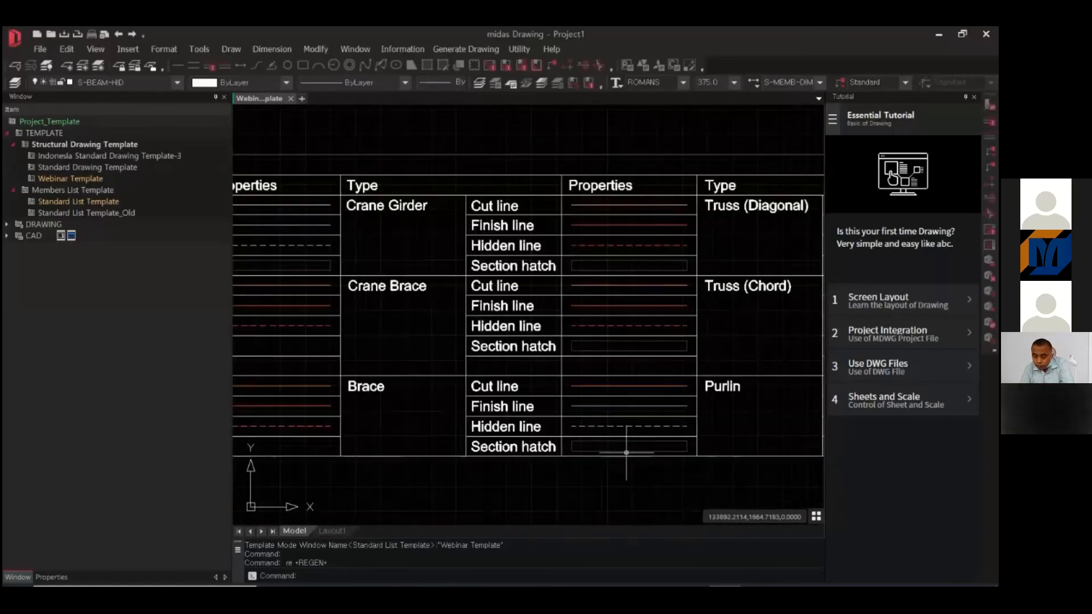
scroll(627, 453, down, 2)
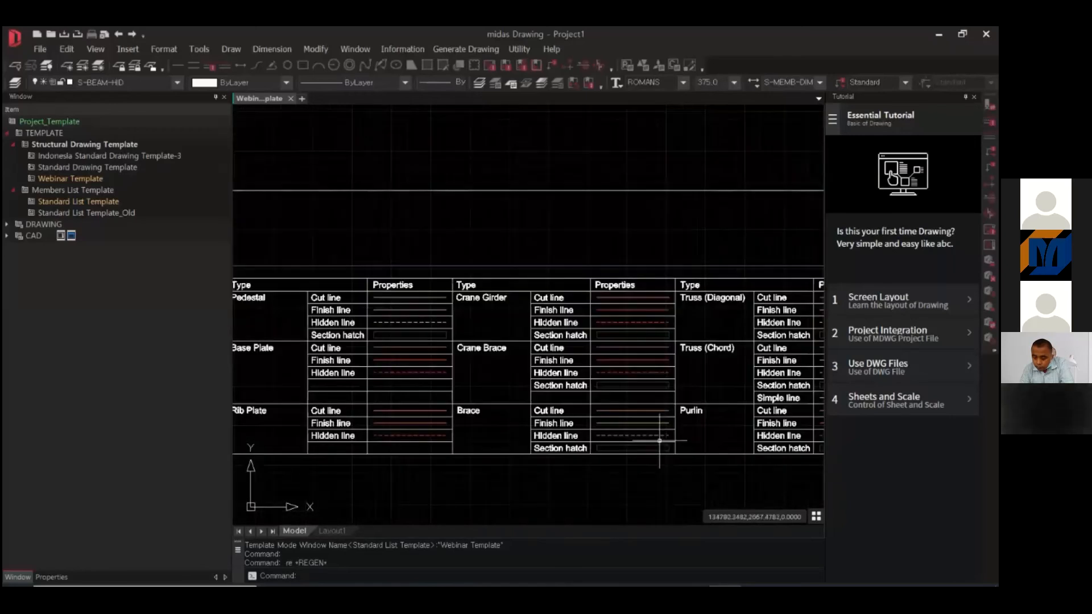
scroll(659, 441, down, 4)
scroll(627, 338, up, 6)
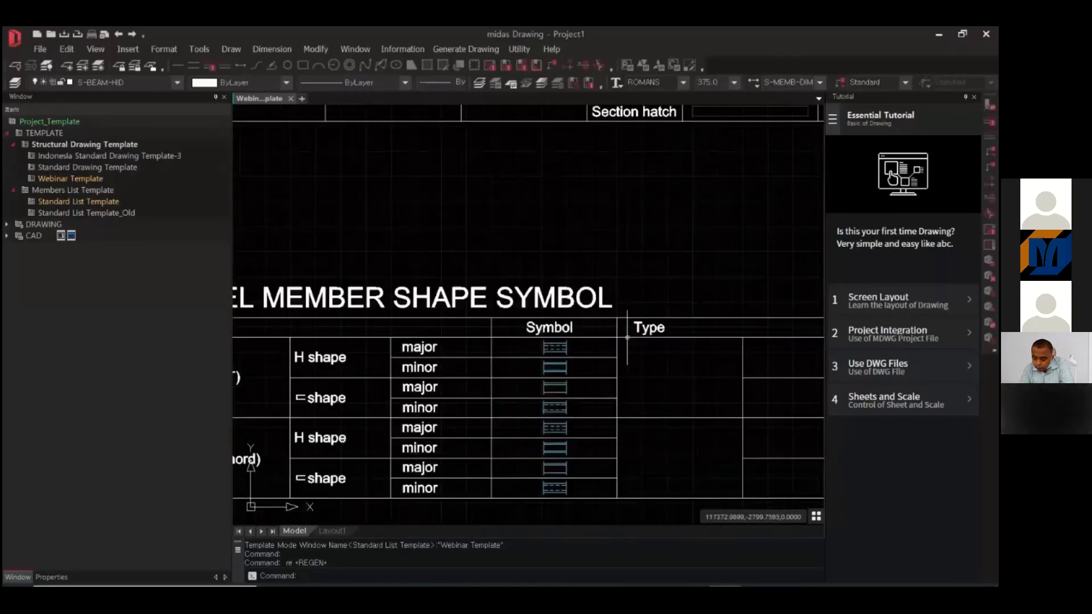
scroll(627, 338, down, 5)
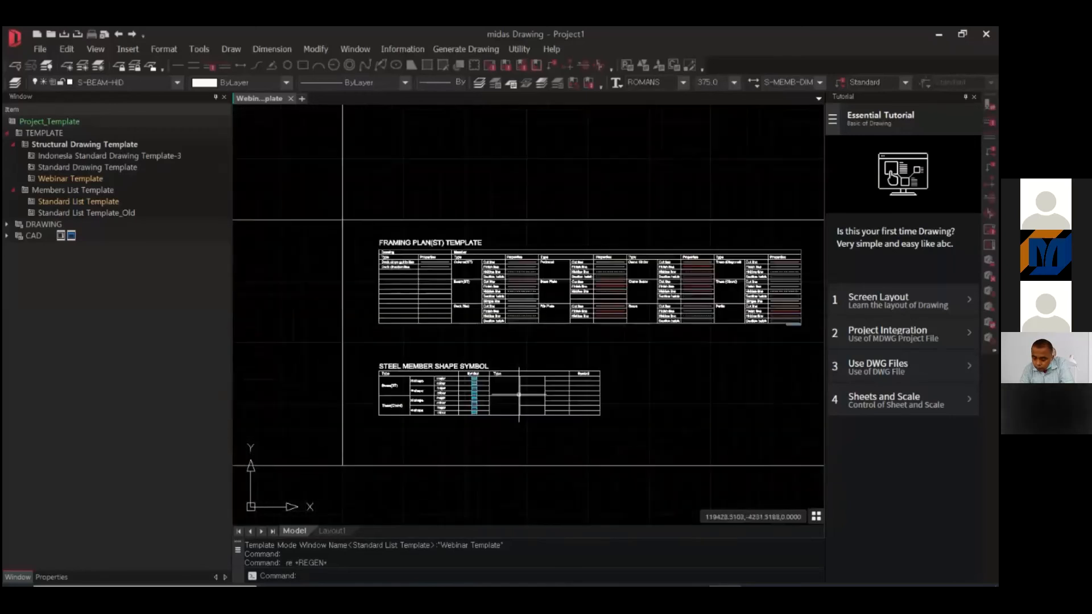
- Select the axis symbols through the X3 bubble of the steel Structural Plan template and display their properties
scroll(519, 395, down, 5)
scroll(589, 372, up, 4)
middle_drag(601, 385, 625, 329)
key(Escape)
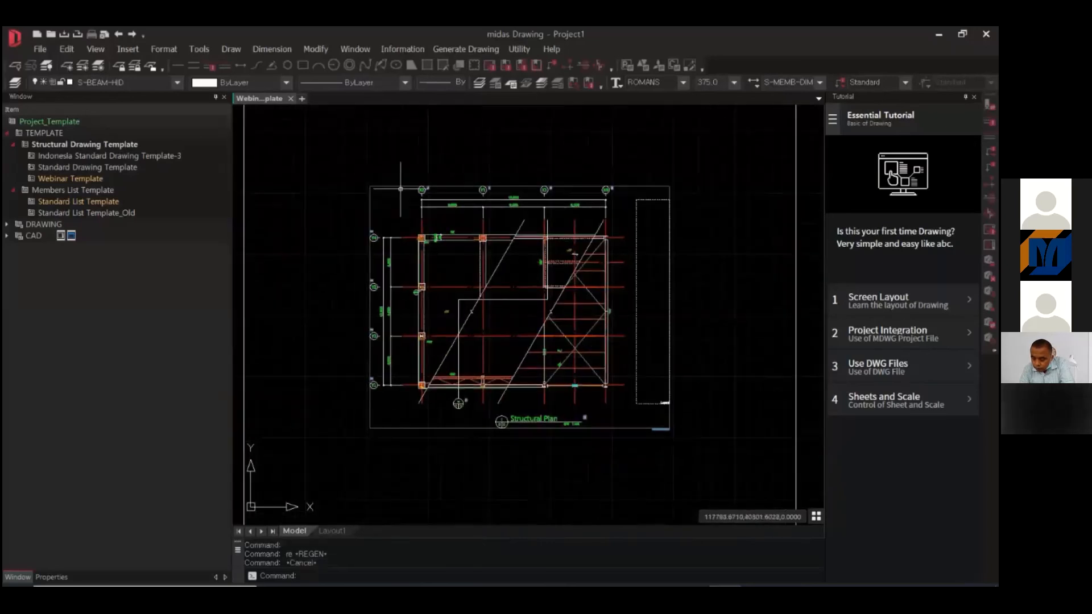
scroll(401, 188, up, 8)
key(Escape)
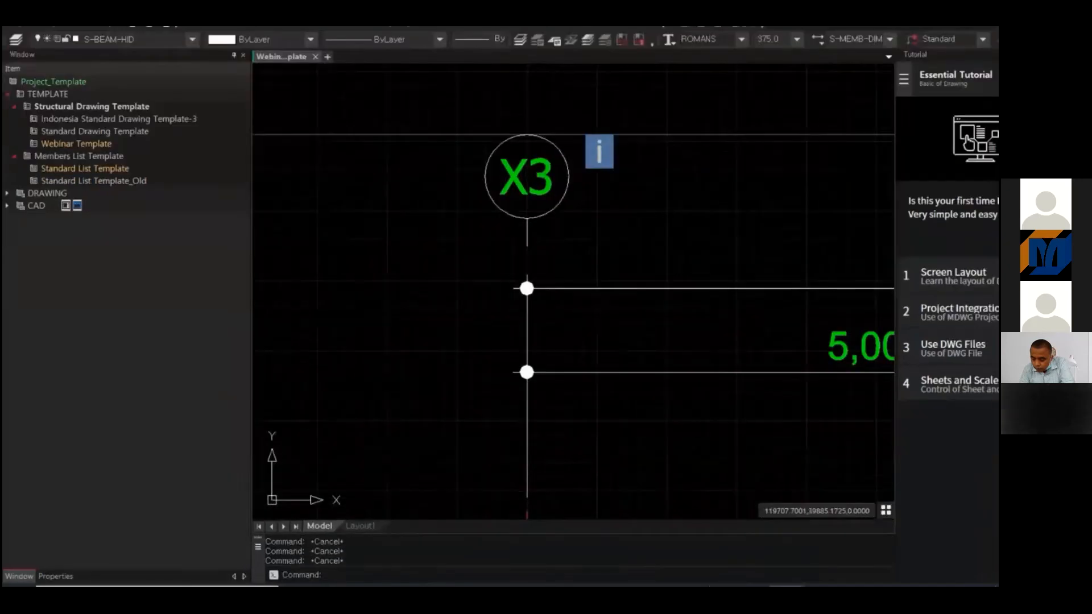
click(496, 196)
click(499, 225)
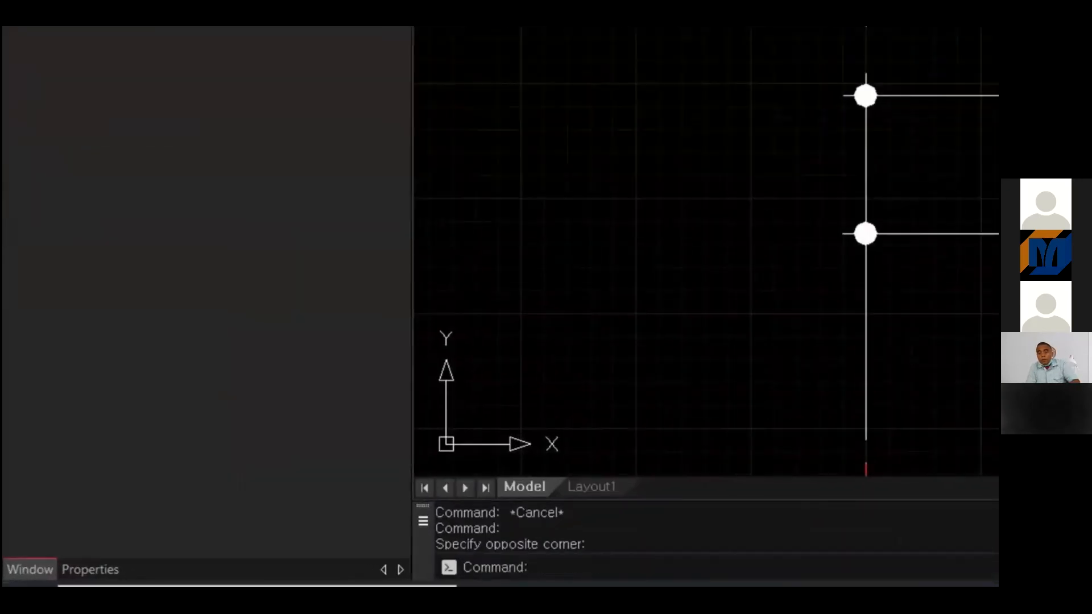
click(90, 568)
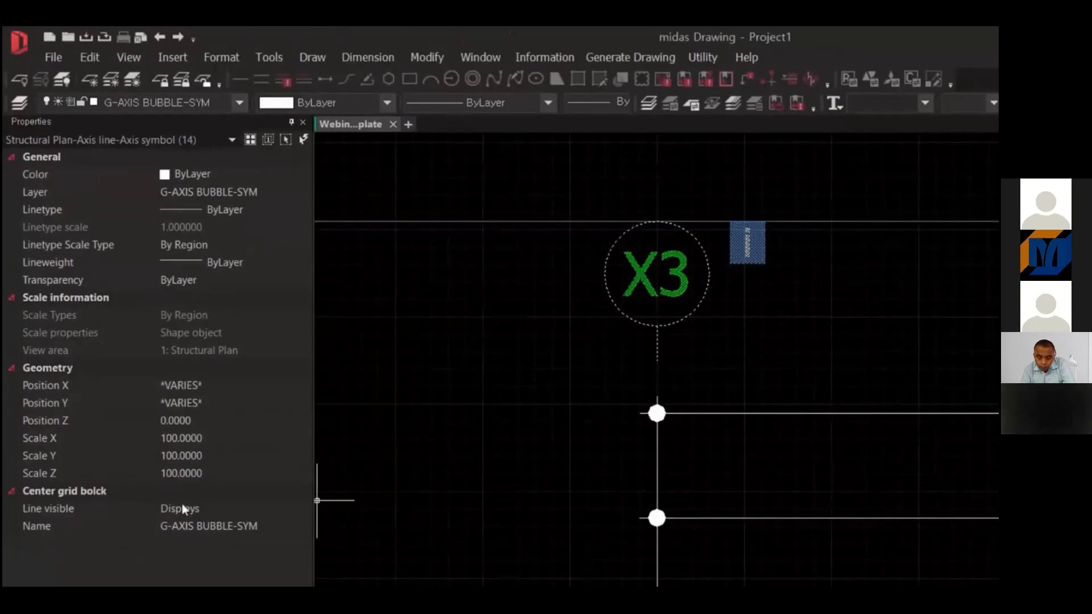
- Try the G-AXIS BUBBLE-SYM 01 and G-AXIS BUBBLE-SYM 02 symbols on the selected axis bubbles of the Structural Plan
click(275, 525)
click(300, 527)
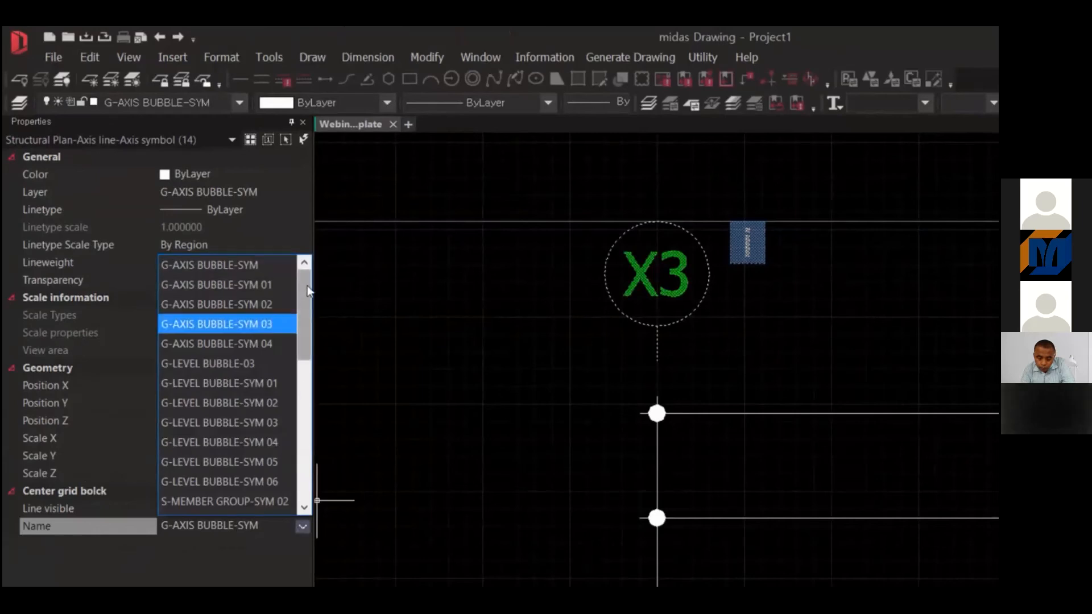
mouse_move(308, 292)
mouse_down()
mouse_move(312, 449)
mouse_move(307, 272)
mouse_up()
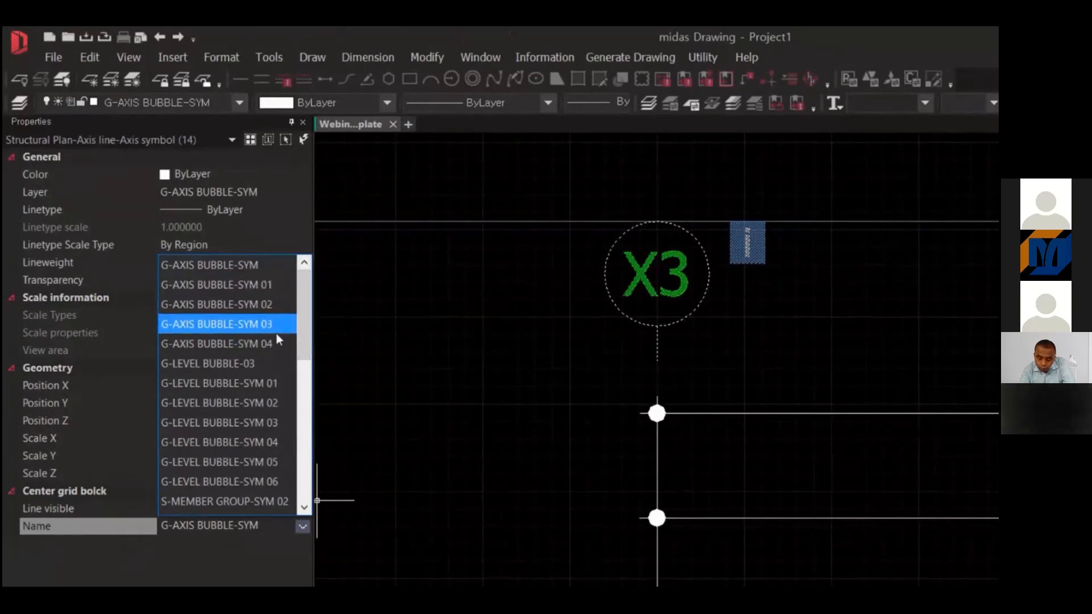
click(274, 286)
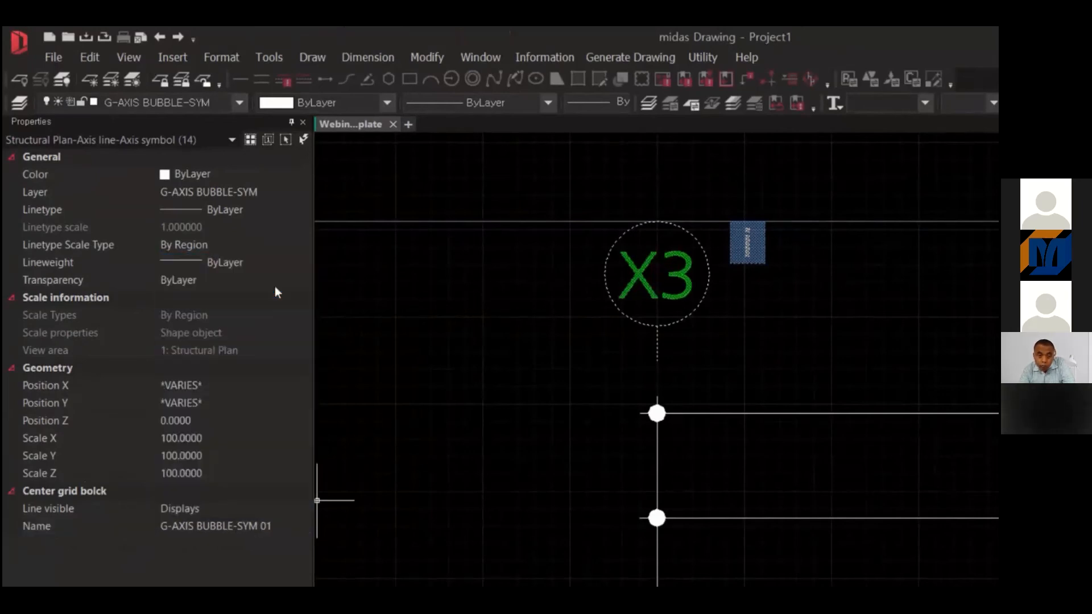
click(288, 522)
click(303, 527)
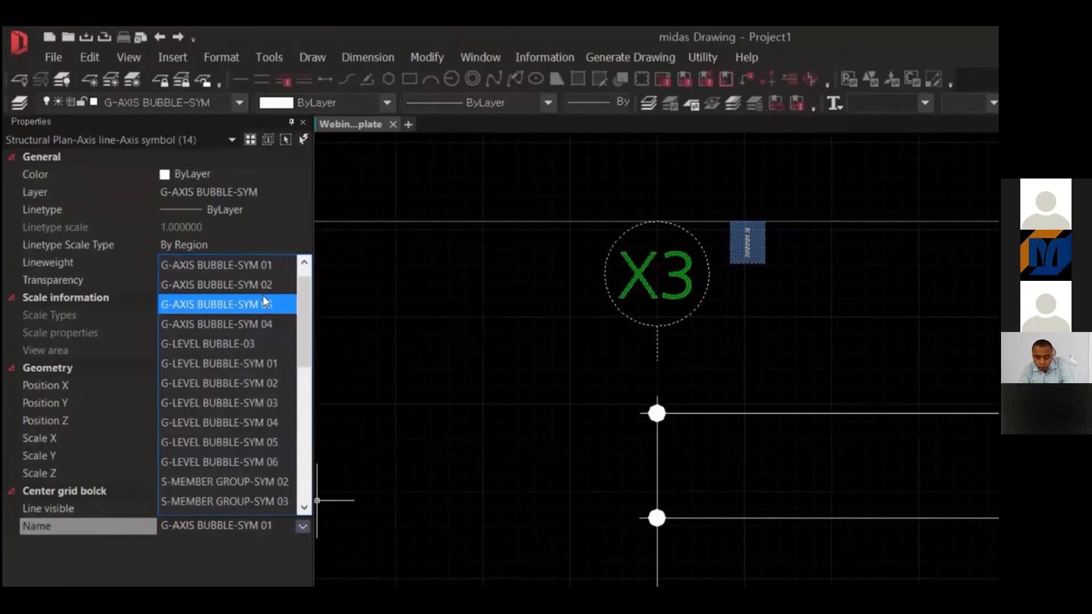
click(262, 291)
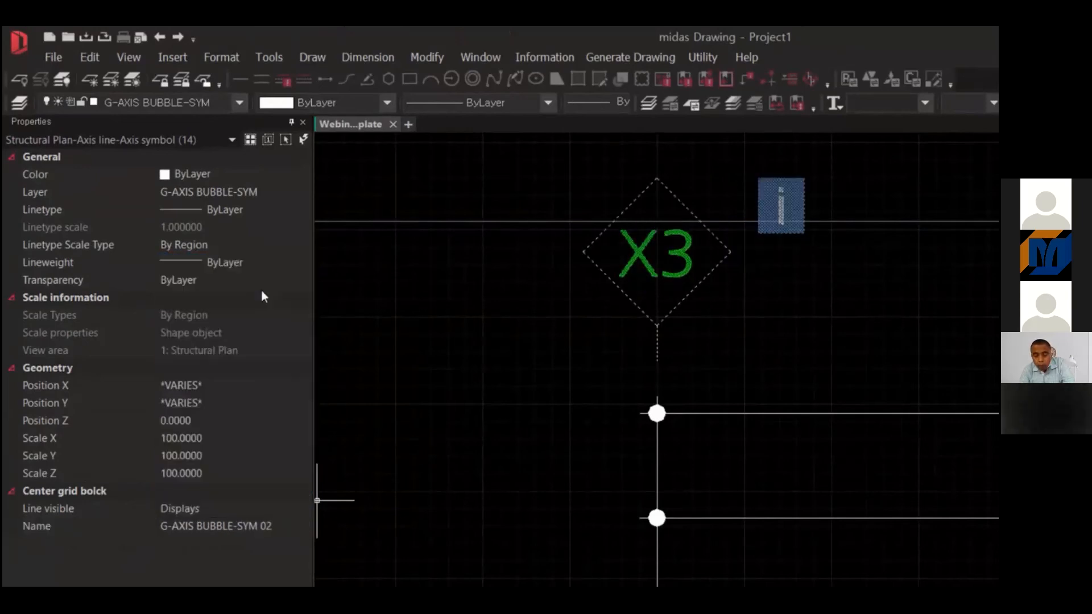
- Change the selected axis bubbles' symbol to G-AXIS BUBBLE-SYM 03 and clear the selection
click(280, 523)
click(299, 525)
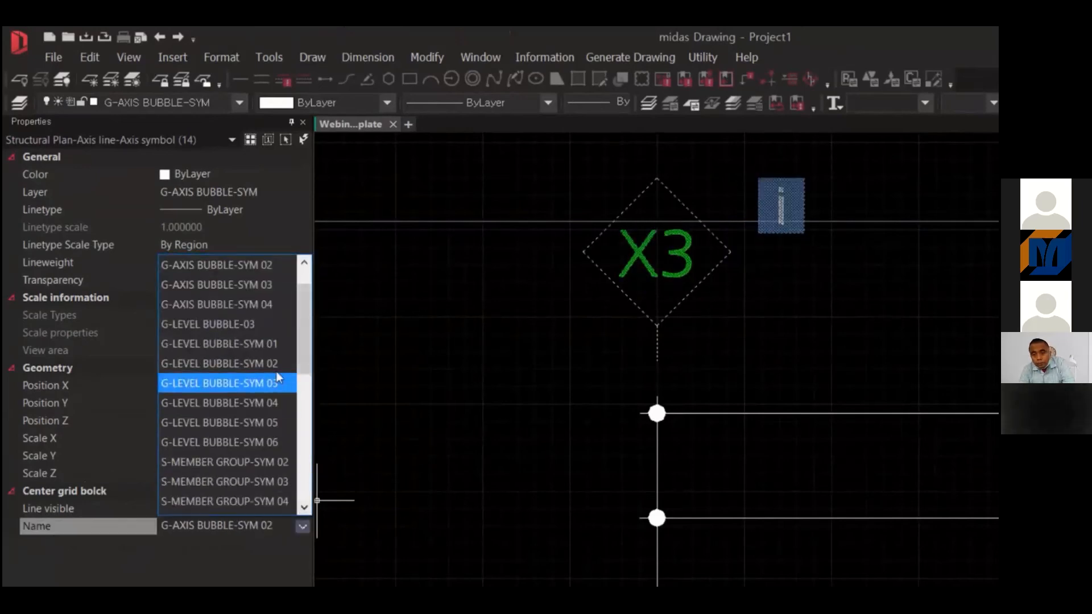
click(257, 292)
key(Escape)
middle_drag(476, 390, 402, 392)
scroll(762, 367, down, 6)
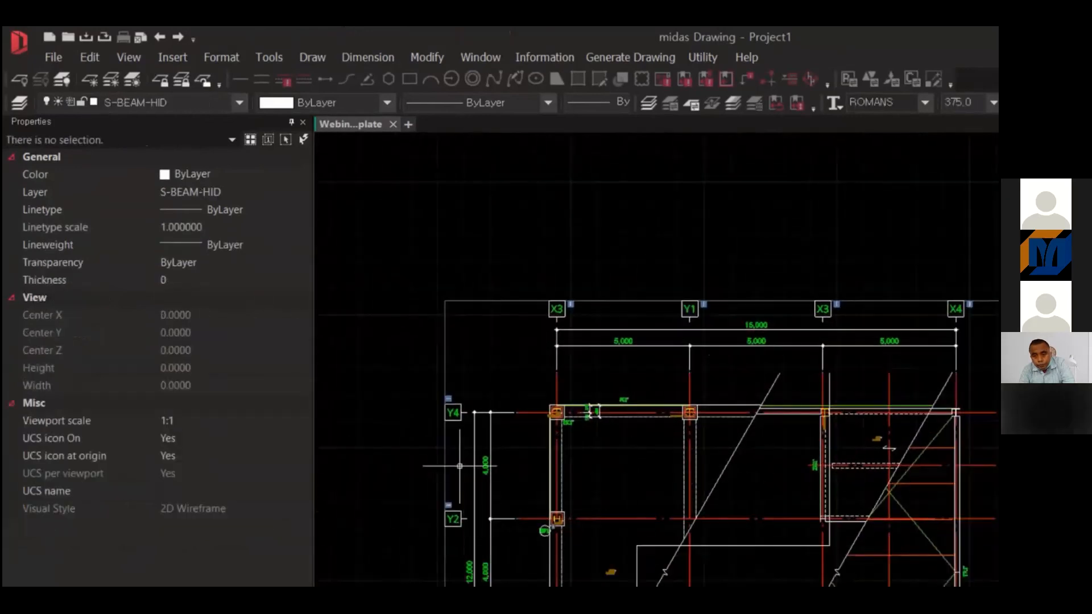
scroll(460, 466, up, 4)
scroll(489, 398, down, 4)
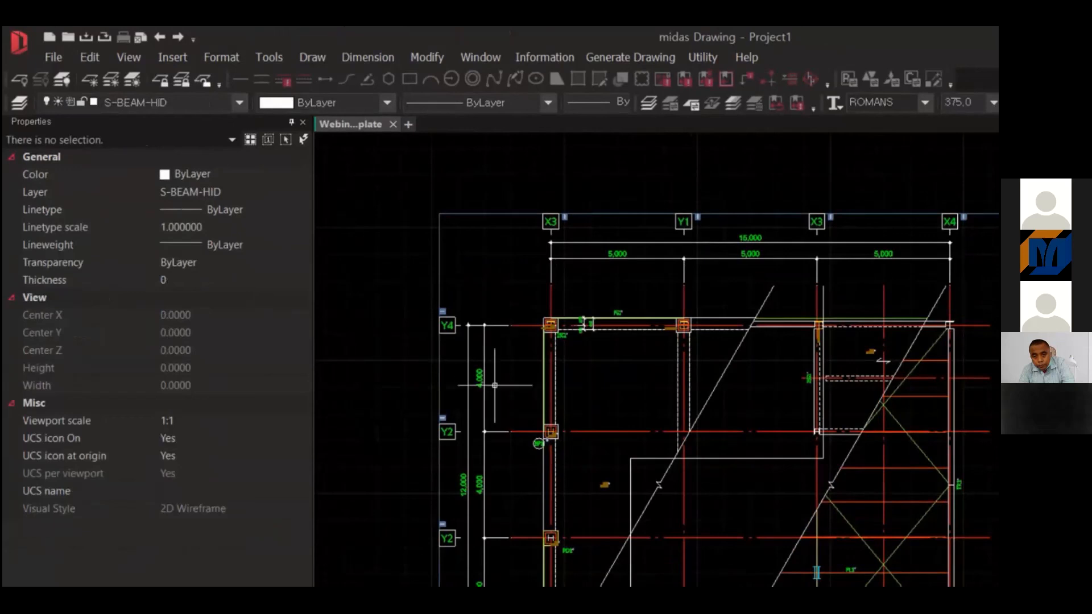
- Select the center grid dimensions through the 4,000 dimension between axes Y4 and Y2 and display their properties
scroll(495, 378, up, 5)
middle_drag(531, 358, 569, 381)
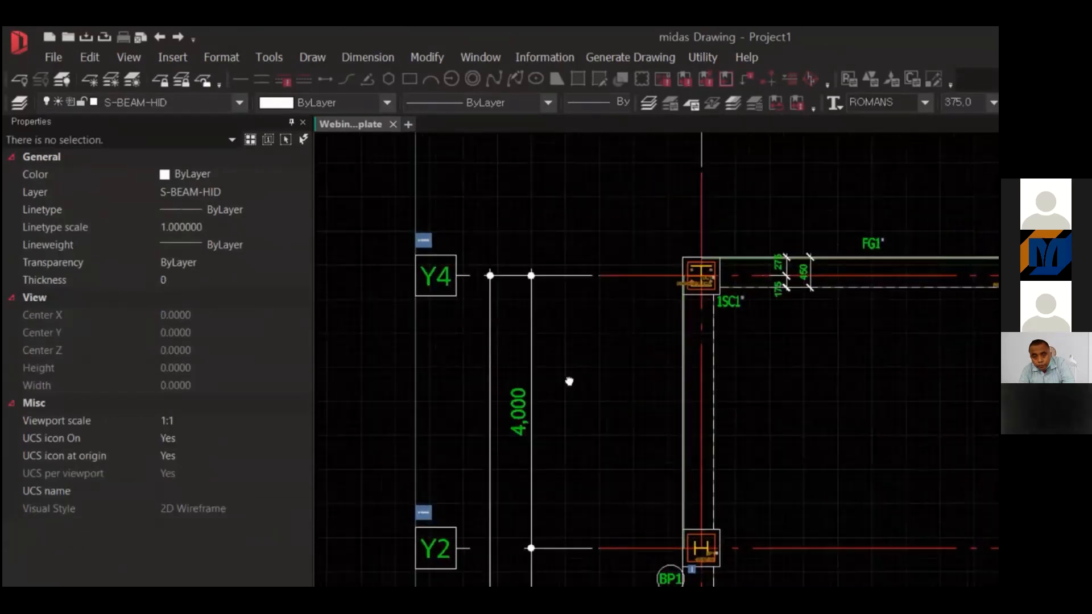
scroll(563, 370, down, 2)
scroll(544, 380, up, 2)
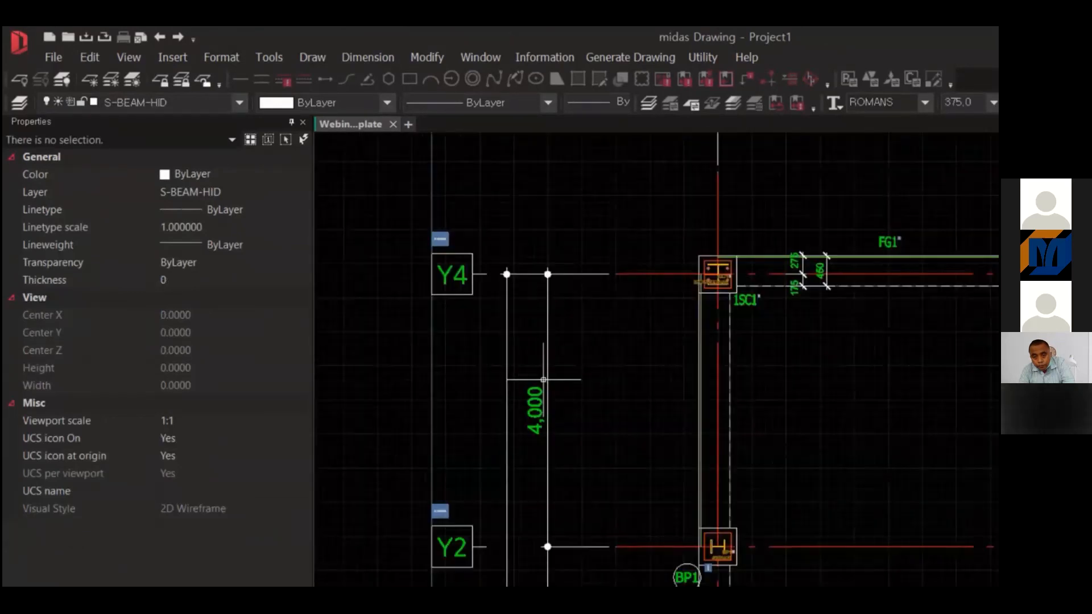
scroll(544, 379, up, 2)
click(520, 401)
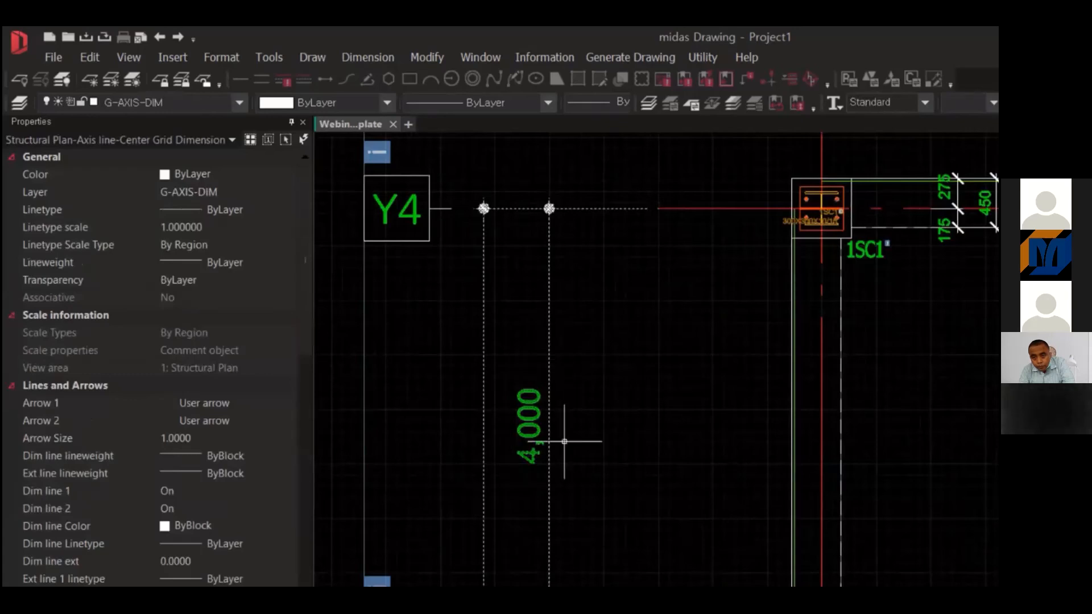
scroll(566, 442, down, 3)
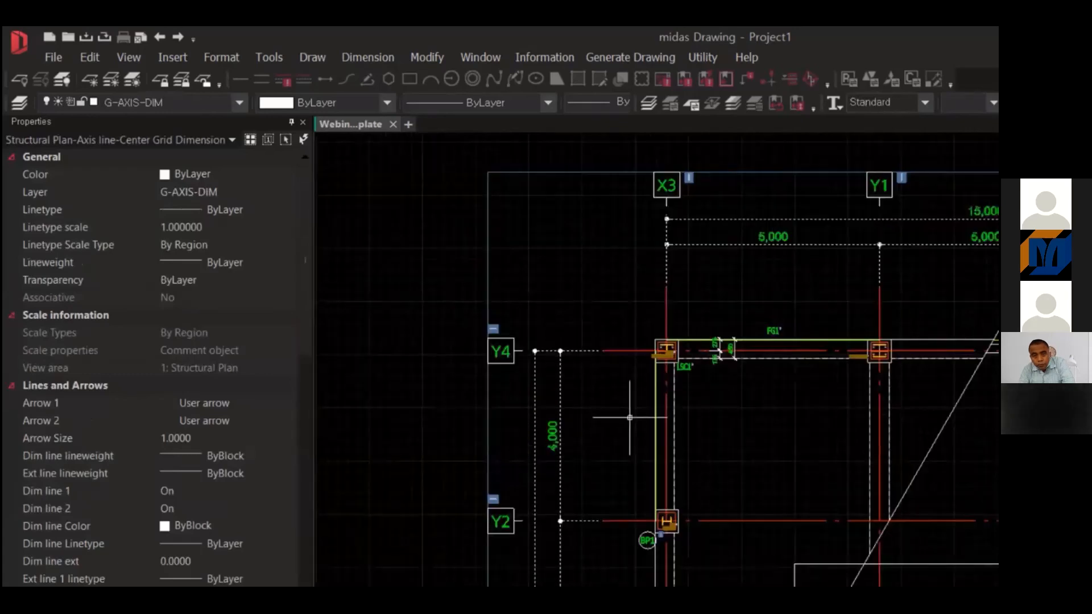
- Examine the layer, linetype scale type and lineweight options of the center grid dimensions, keeping By Region and ByLayer
click(243, 196)
click(283, 196)
click(288, 193)
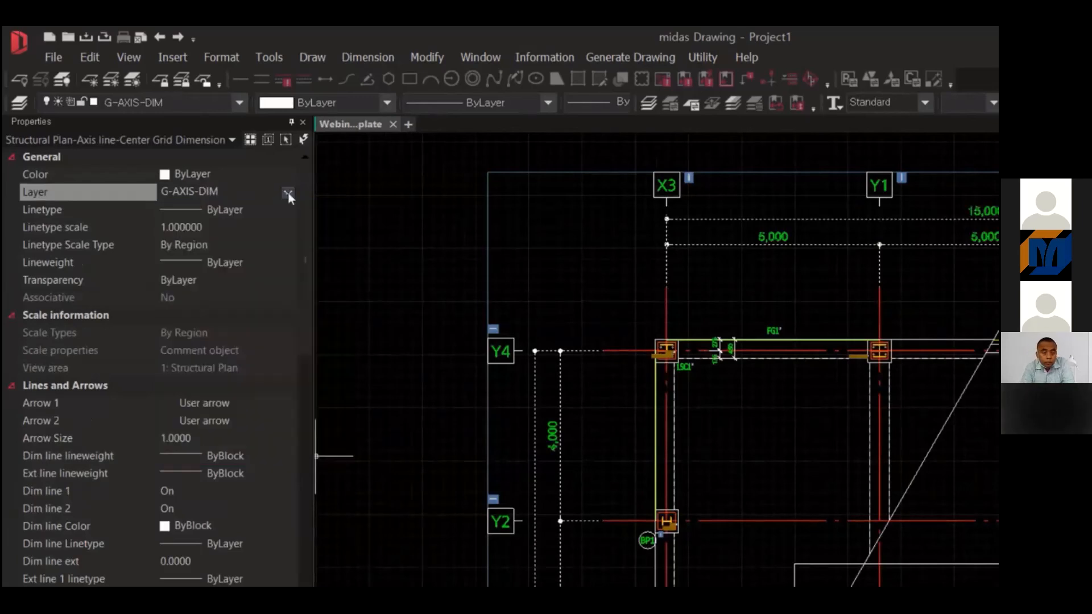
click(219, 230)
click(219, 246)
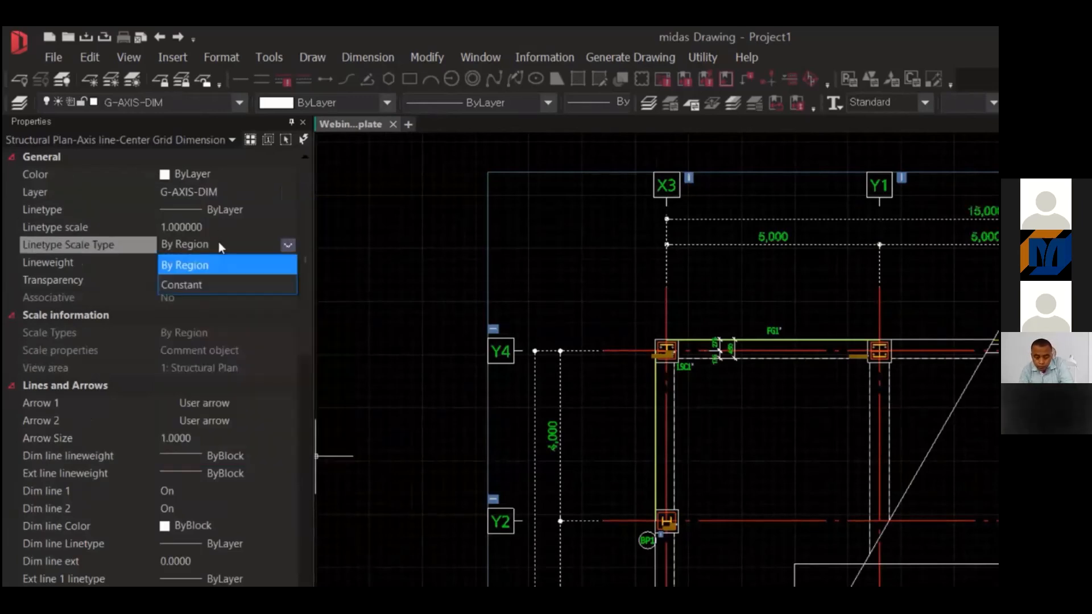
click(221, 265)
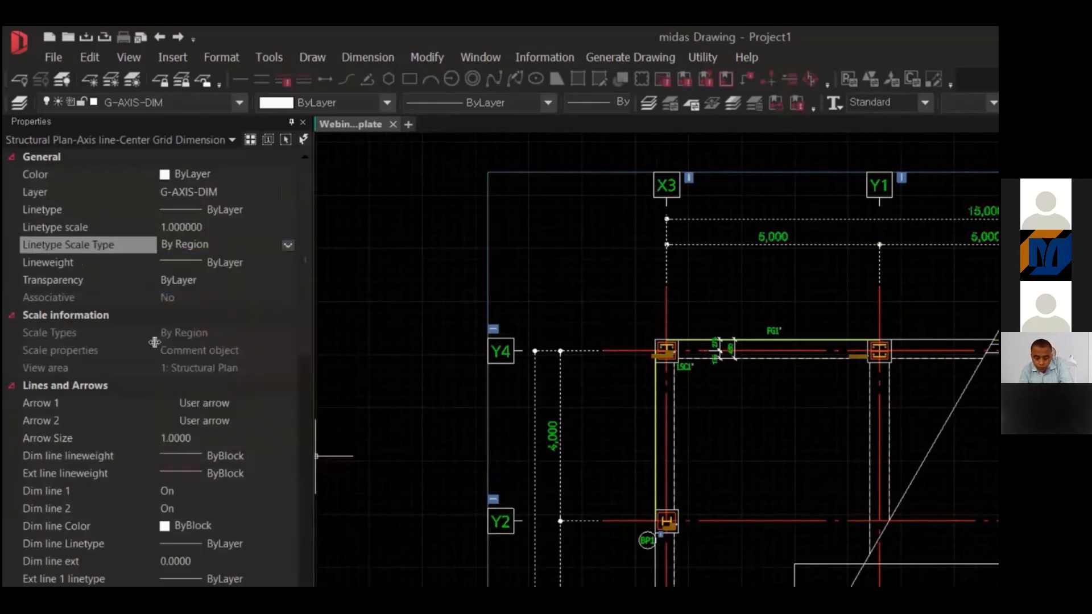
click(255, 261)
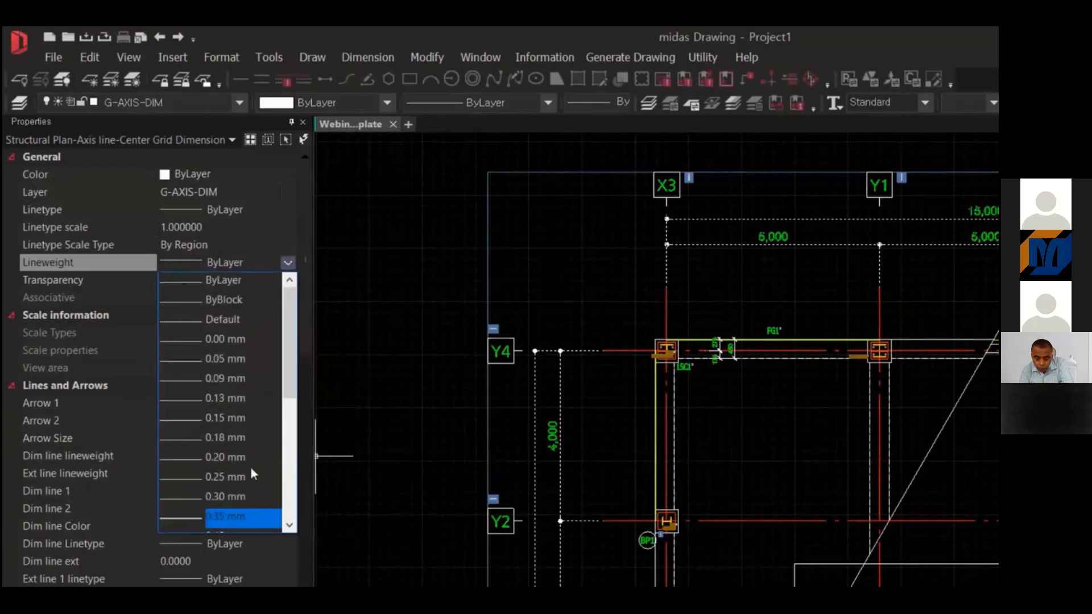
click(249, 277)
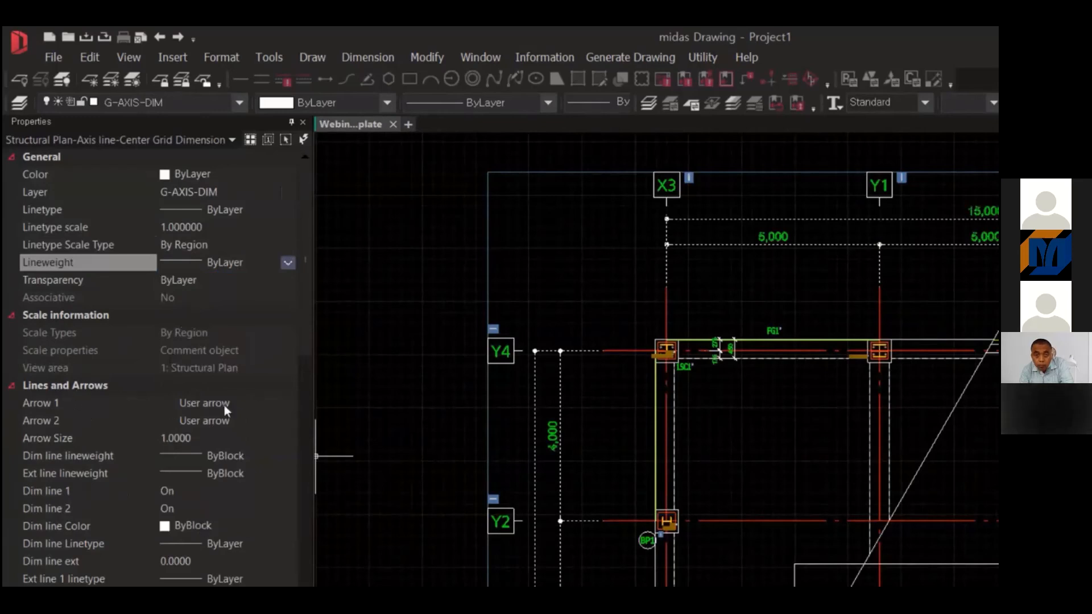
- Try Open 30 arrowheads for Arrow 1 and Arrow 2 of the center grid dimensions and inspect them near axis Y4
click(241, 404)
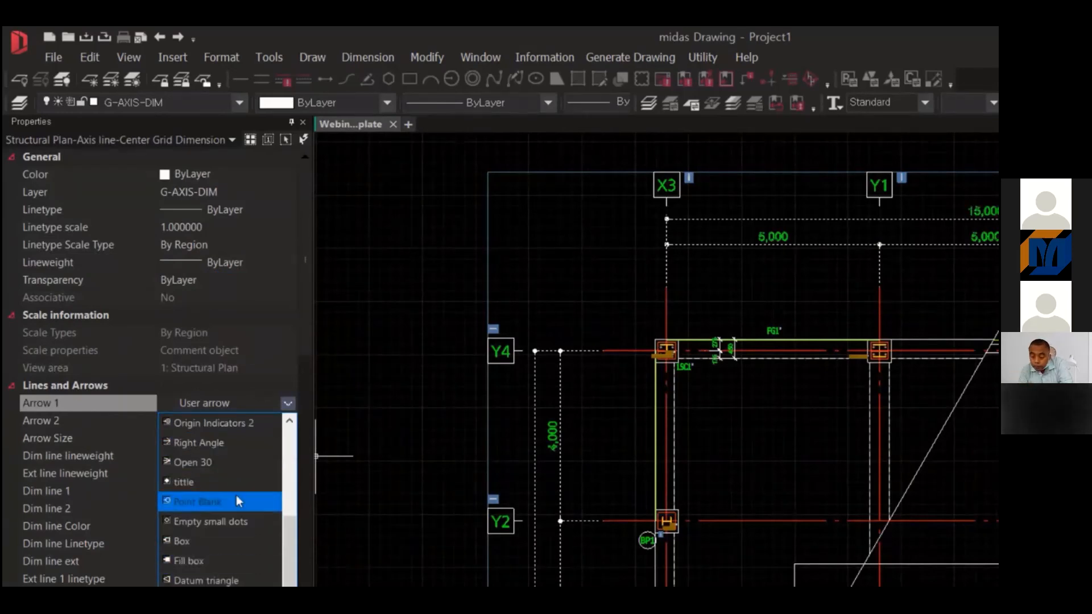
click(230, 459)
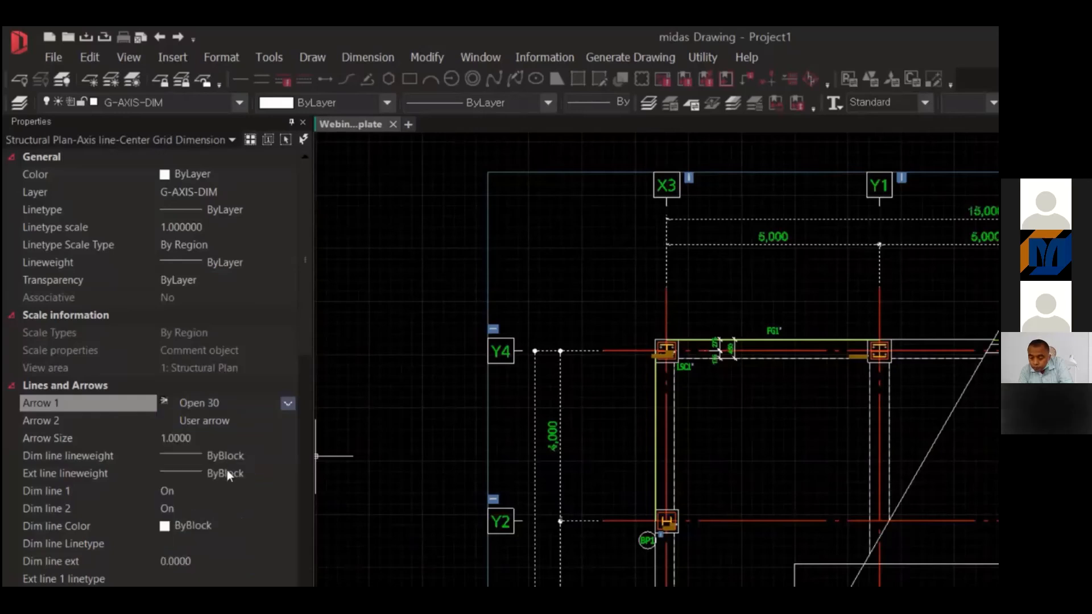
click(278, 423)
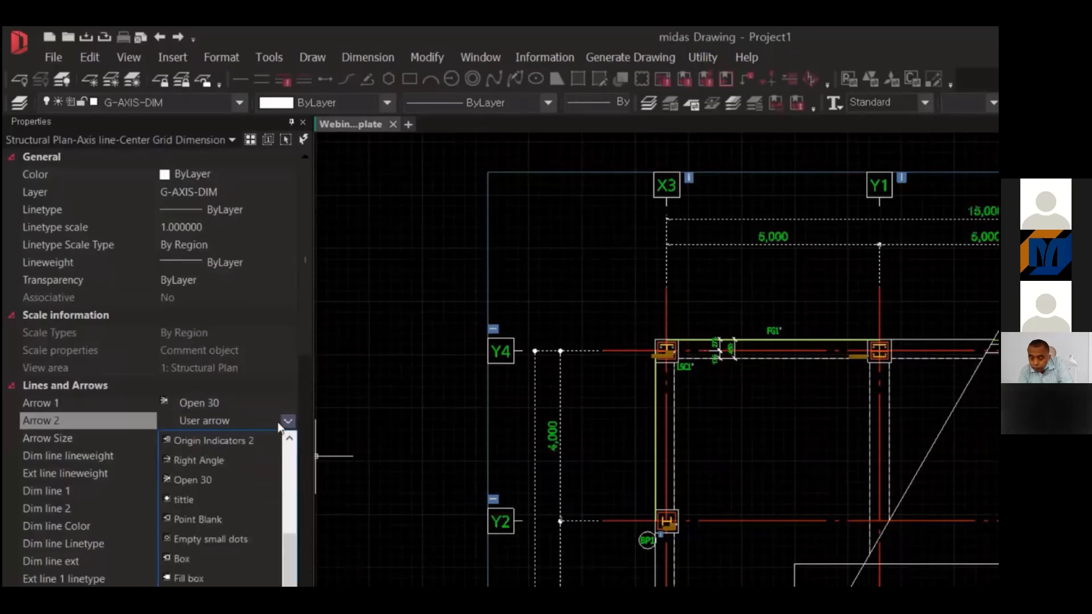
click(234, 478)
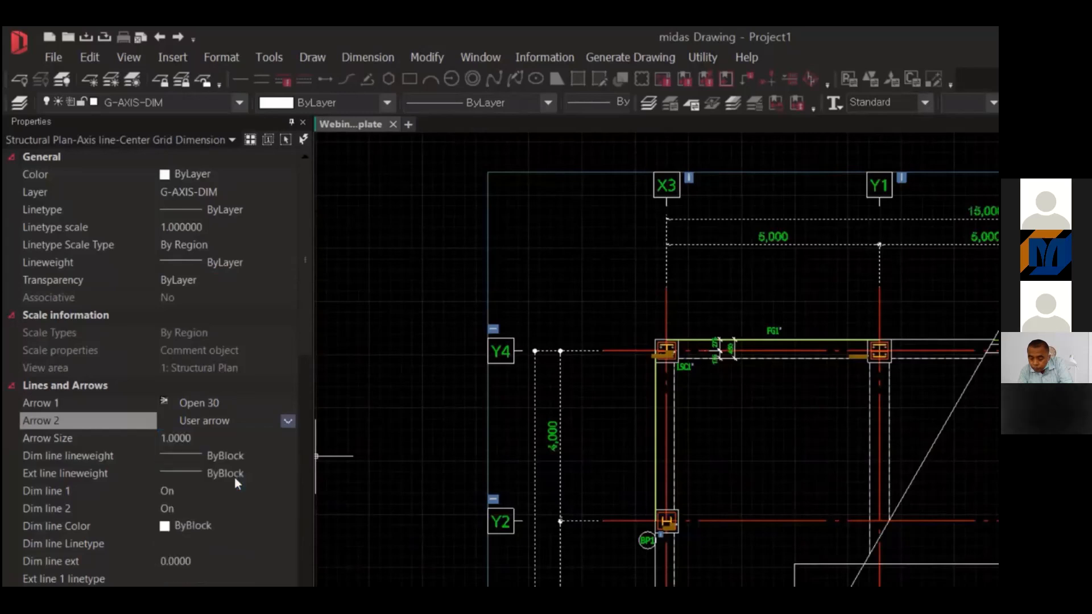
key(Escape)
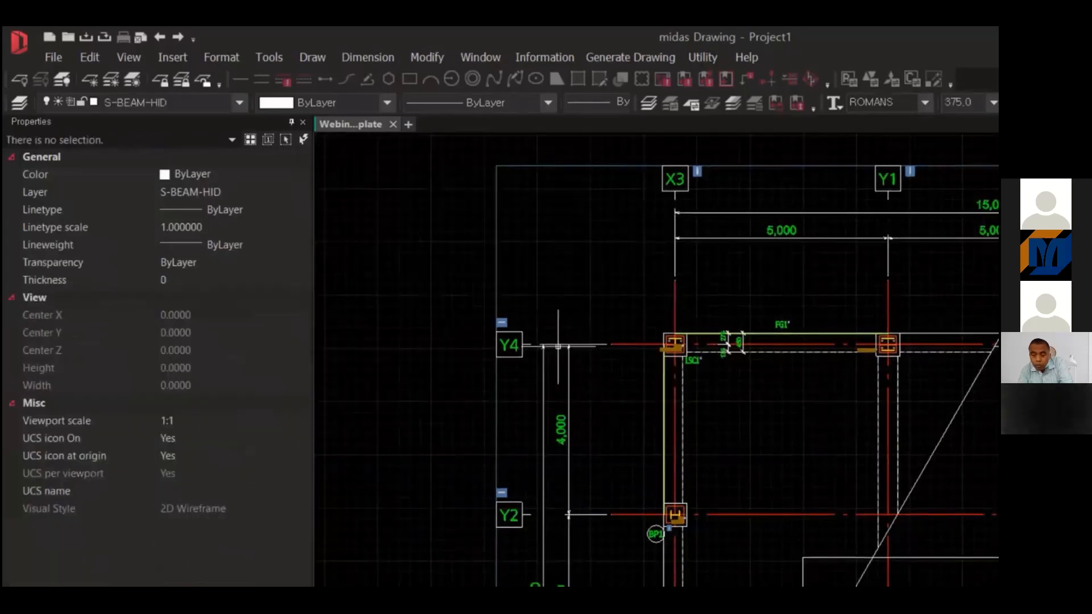
scroll(540, 377, up, 5)
scroll(541, 397, up, 2)
scroll(605, 414, down, 6)
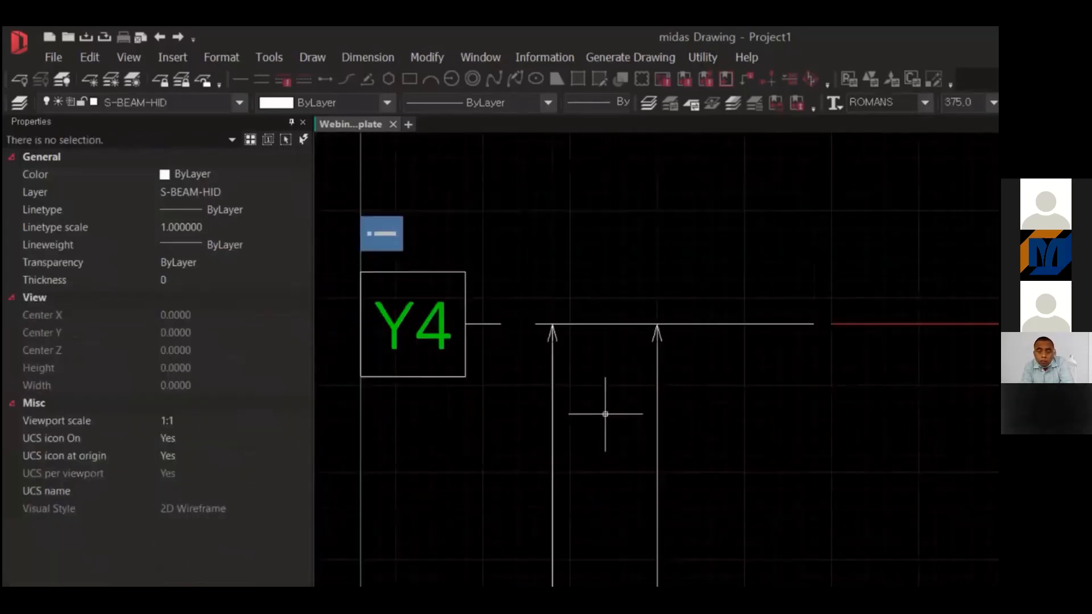
middle_drag(627, 397, 624, 261)
scroll(621, 347, down, 3)
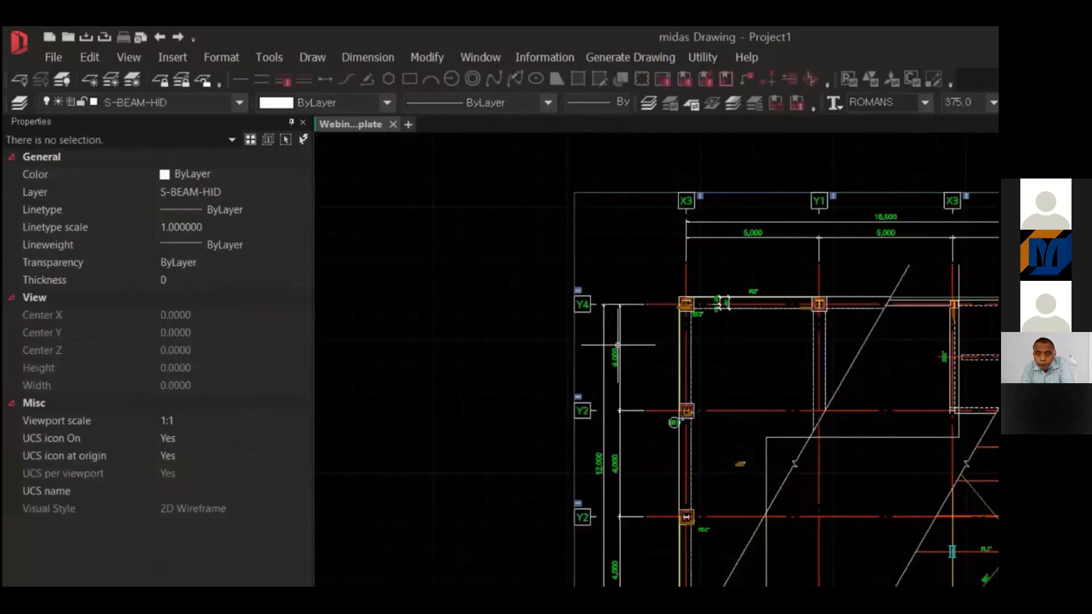
- Reselect the center grid dimensions beside the Y2 axis bubble and examine their arrow and dimension line settings
scroll(617, 502, up, 2)
scroll(617, 500, up, 3)
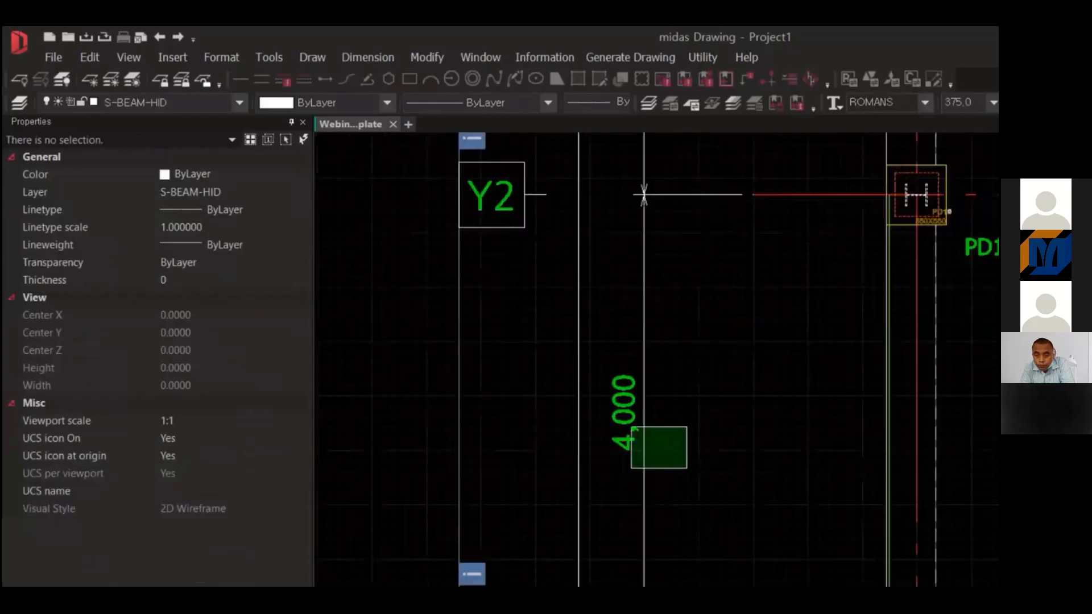
scroll(734, 441, down, 3)
scroll(563, 428, up, 3)
middle_drag(562, 428, 667, 240)
middle_drag(706, 529, 717, 284)
scroll(720, 284, down, 2)
scroll(720, 284, down, 2)
scroll(726, 398, up, 4)
click(710, 421)
scroll(153, 370, down, 1)
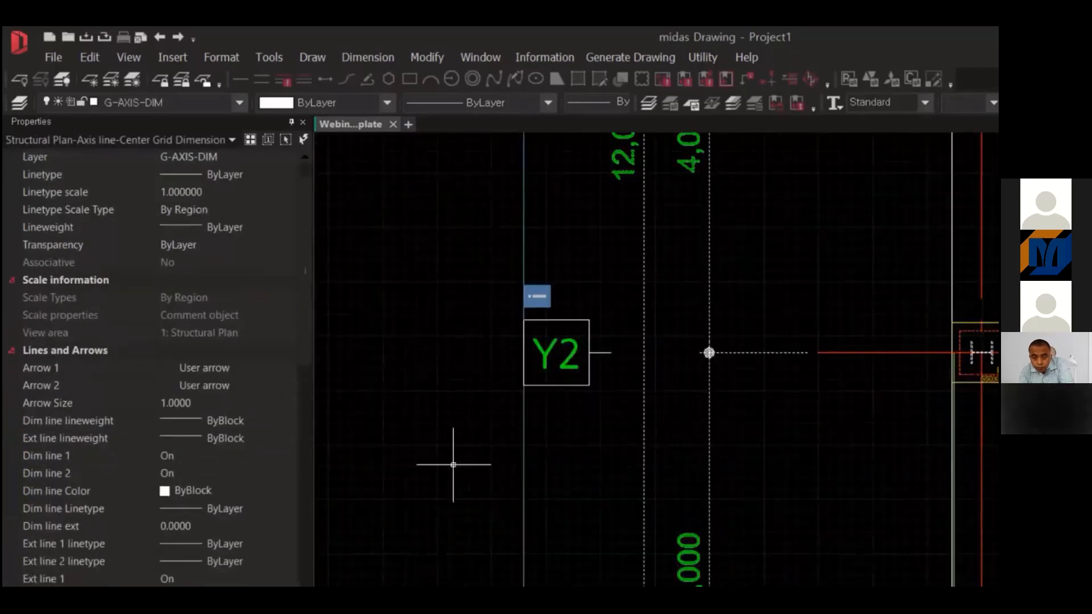
click(242, 458)
click(243, 463)
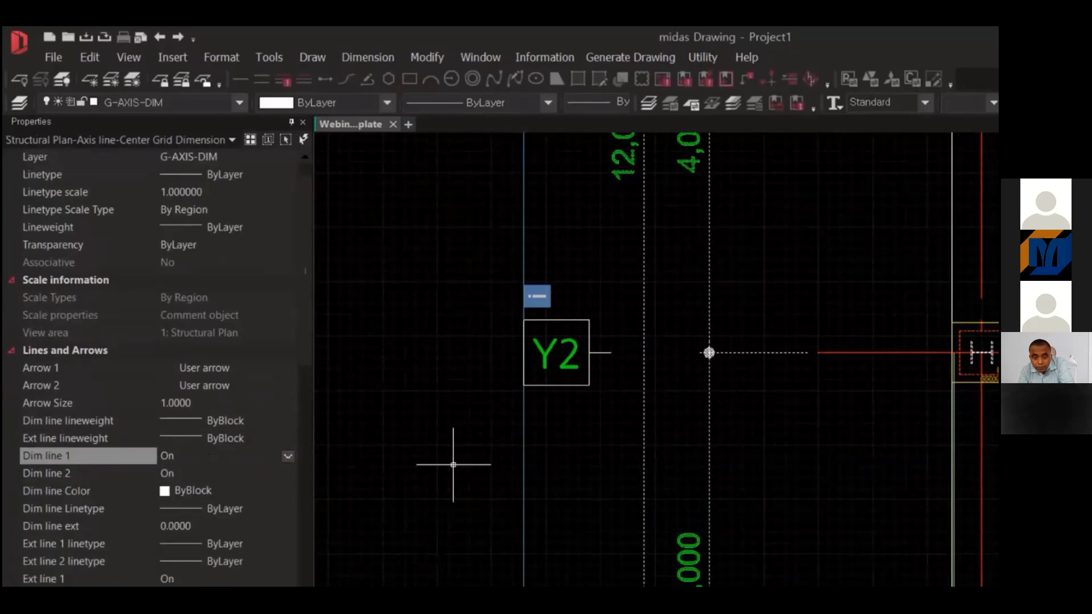
- Set the text color of the center grid dimensions to blue
scroll(150, 367, down, 7)
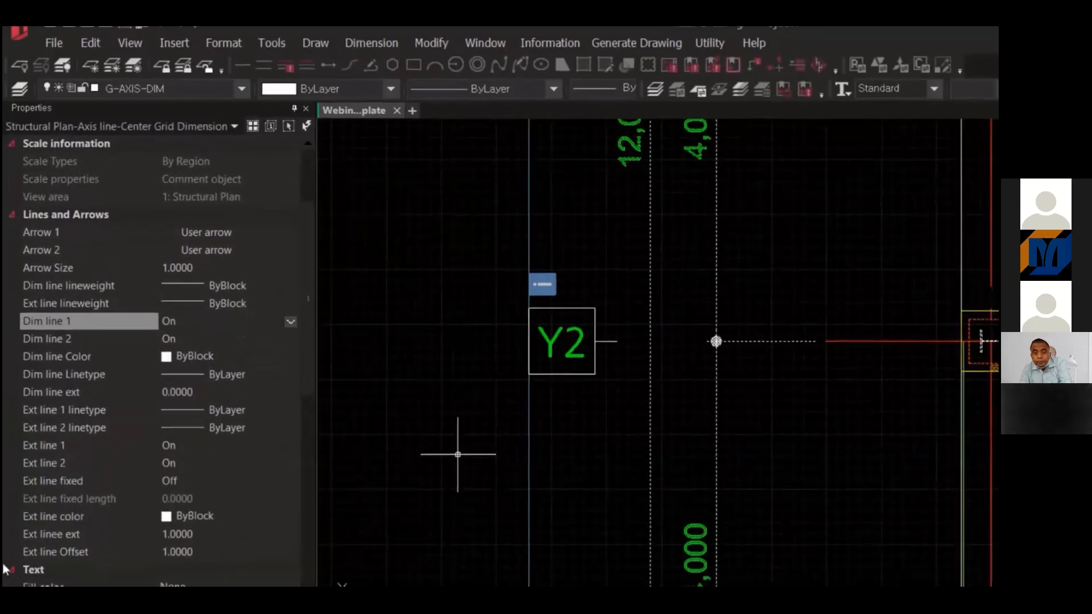
click(291, 380)
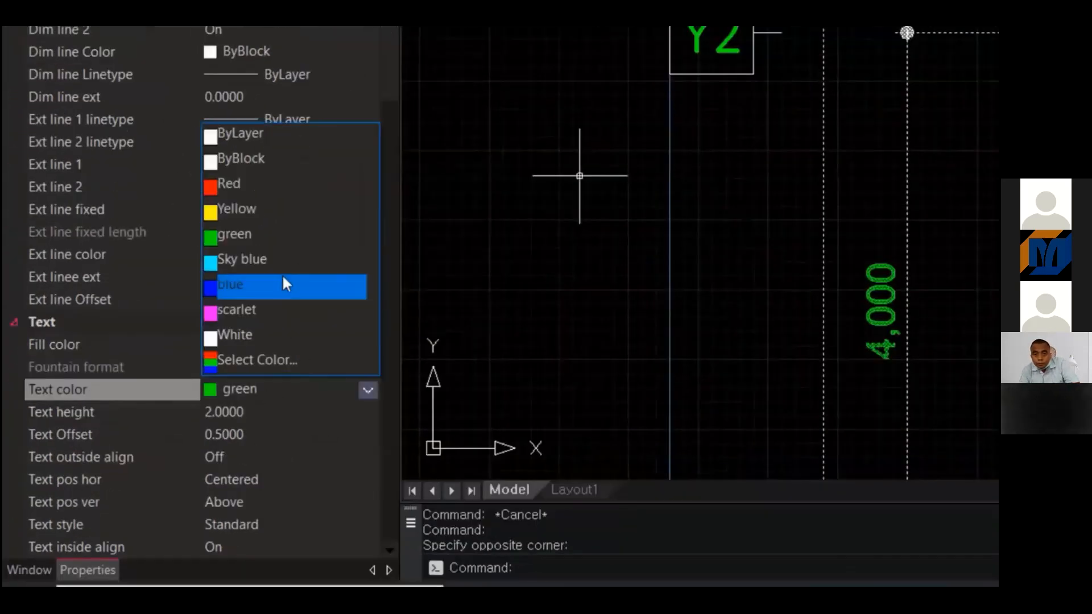
click(282, 278)
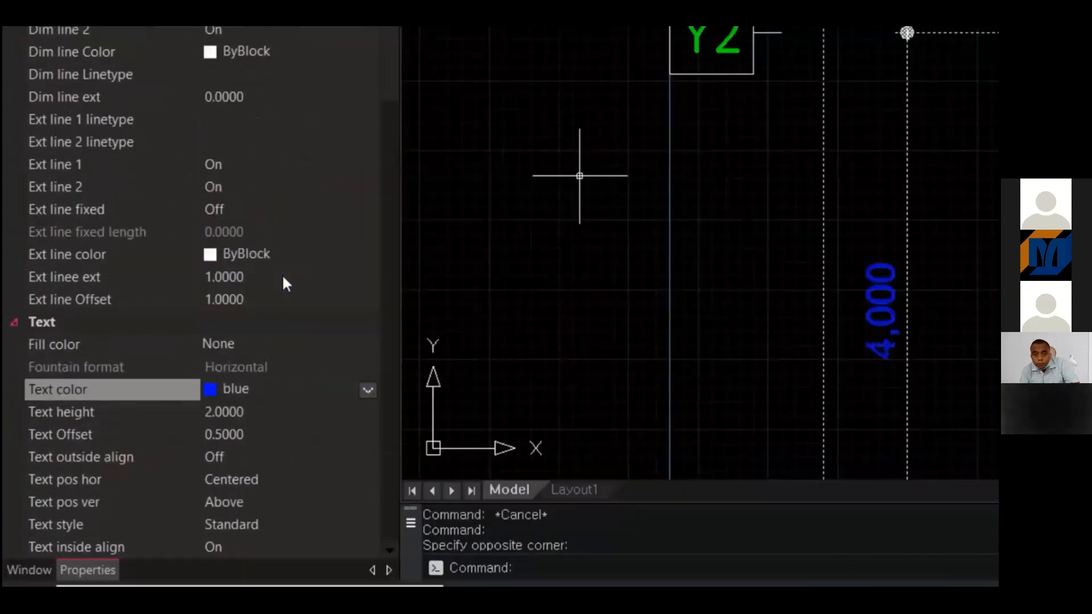
click(302, 395)
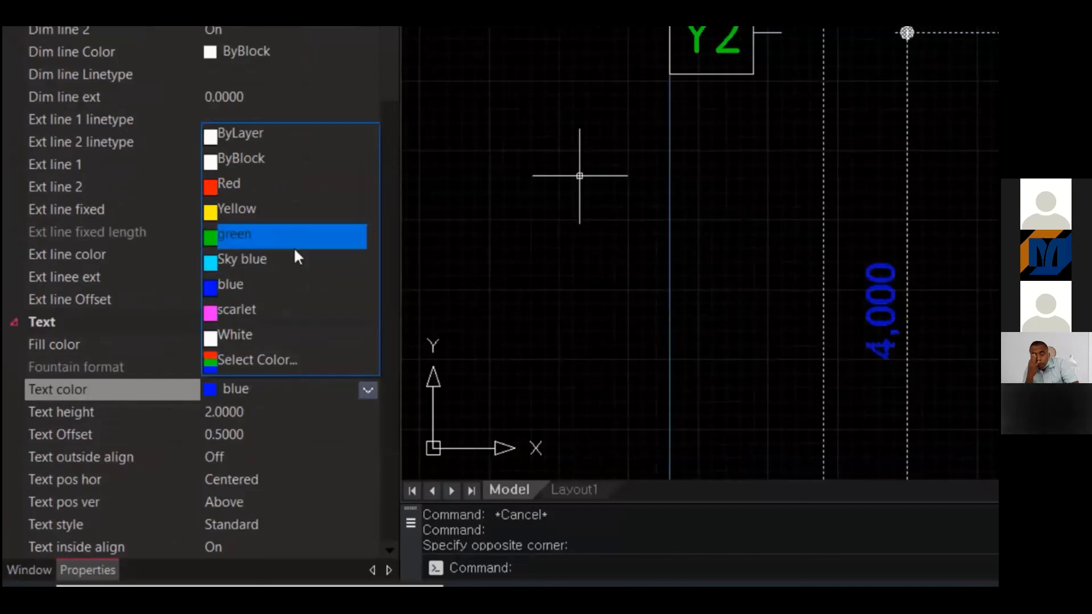
click(300, 487)
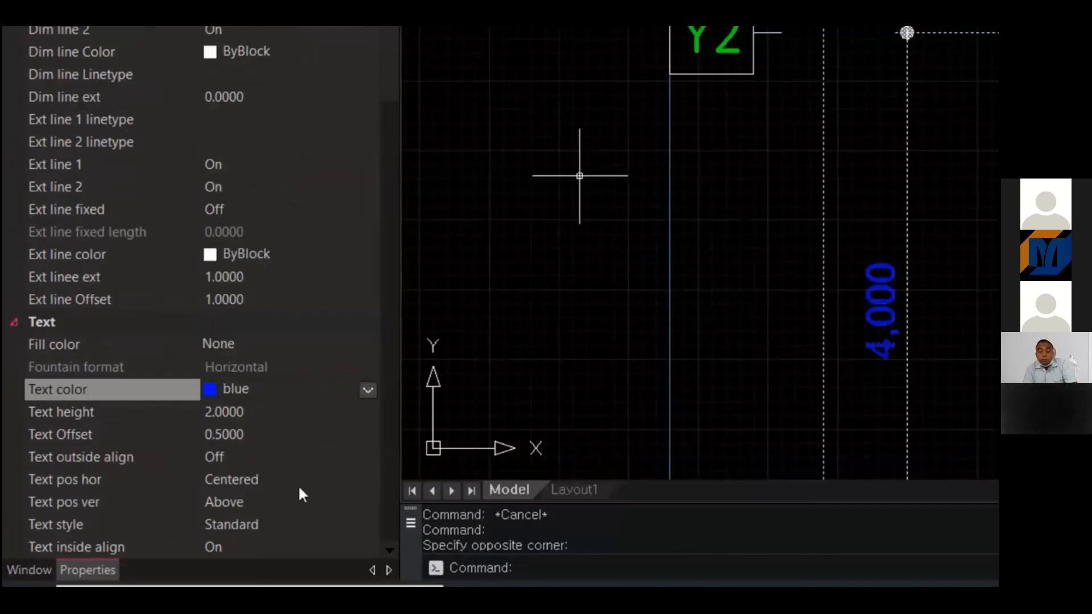
- Set the grid dimensions' text offset to 2 and display the horizontal text position options
click(278, 415)
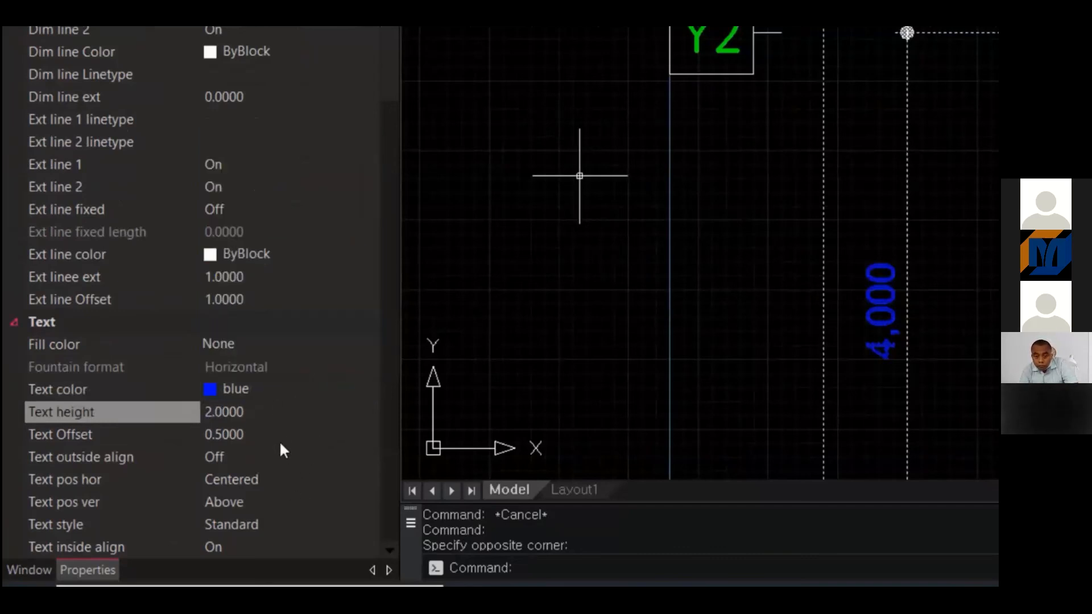
click(279, 436)
text(2)
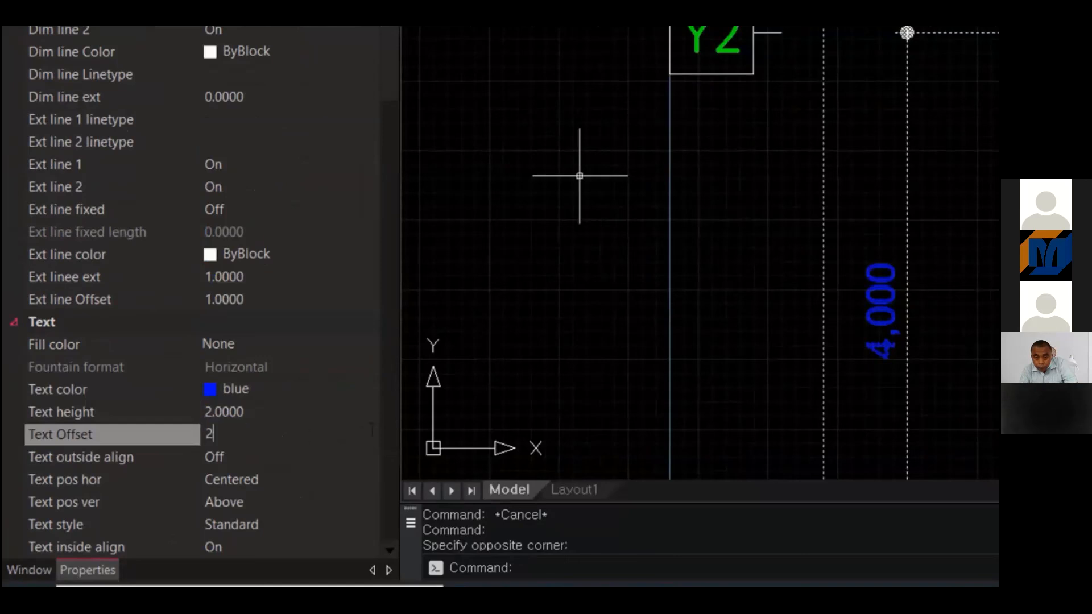
double_click(285, 480)
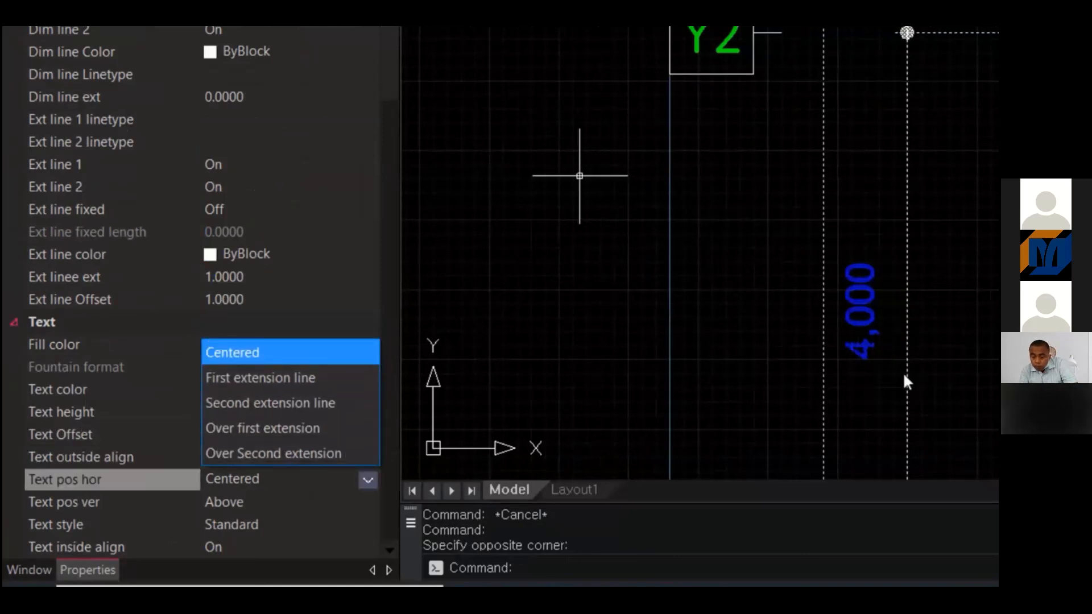
- Keep the horizontal text position Centered and set the center grid dimensions' text style to ROMANS
click(441, 410)
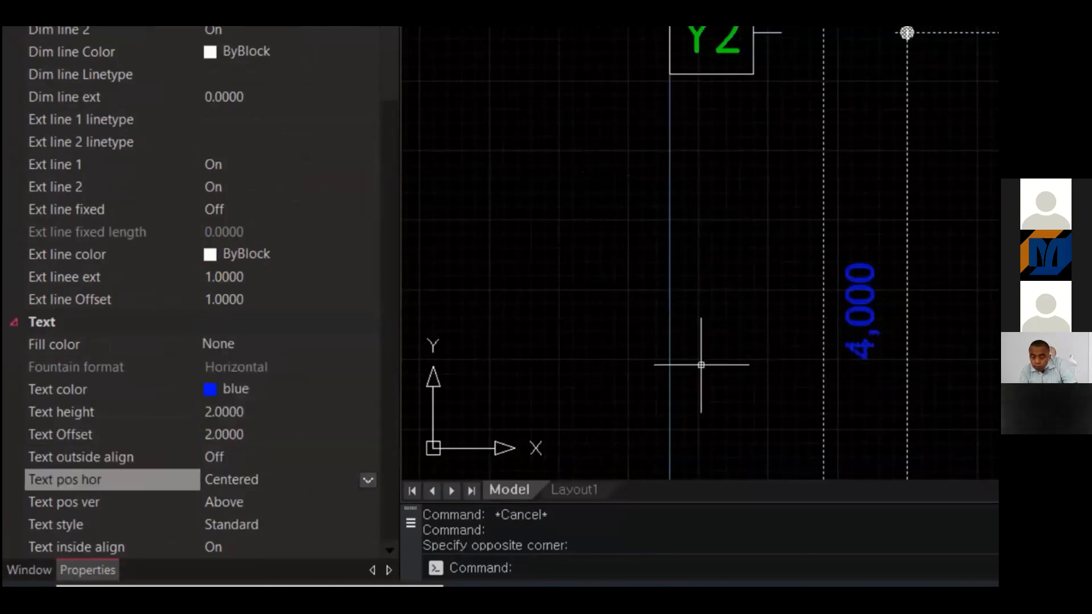
scroll(215, 477, down, 5)
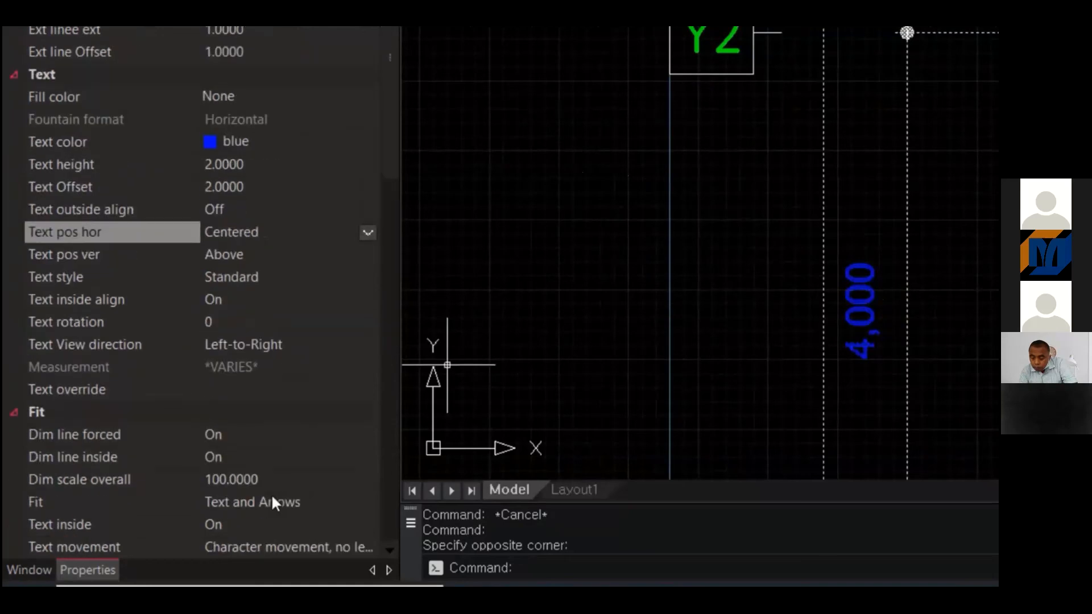
double_click(292, 277)
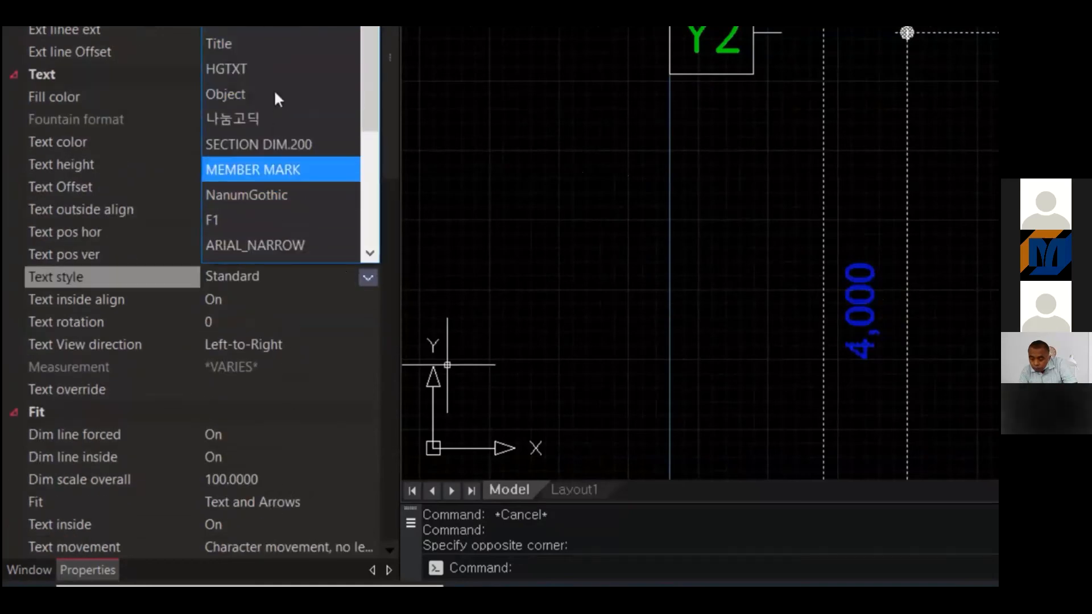
click(289, 27)
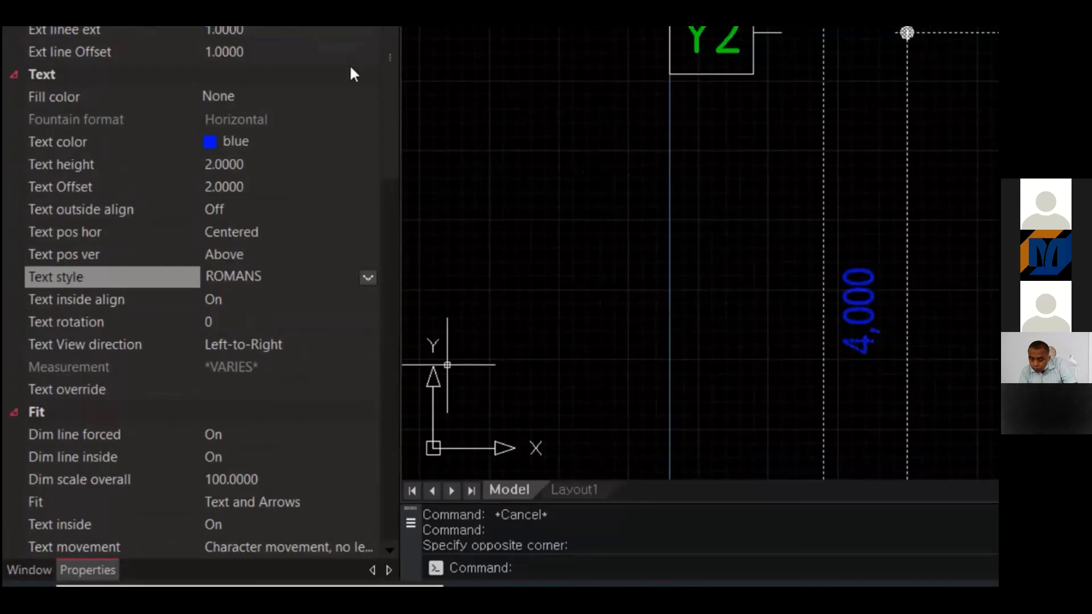
key(Escape)
key(Escape)
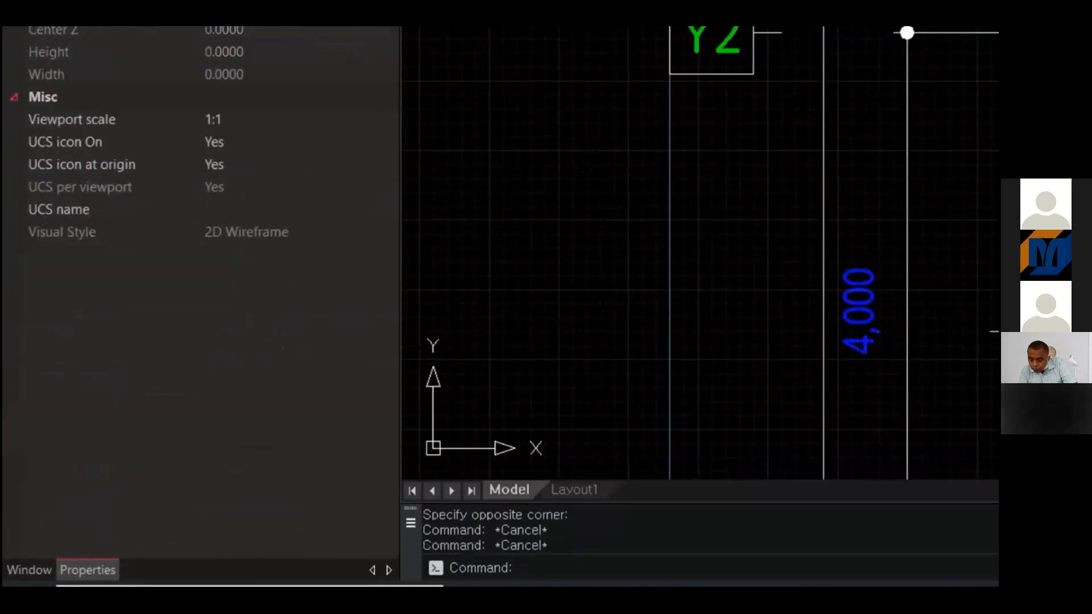
- Reselect the center grid dimensions and review their text, fit, primary units, alternate units and tolerance settings
click(990, 308)
click(906, 268)
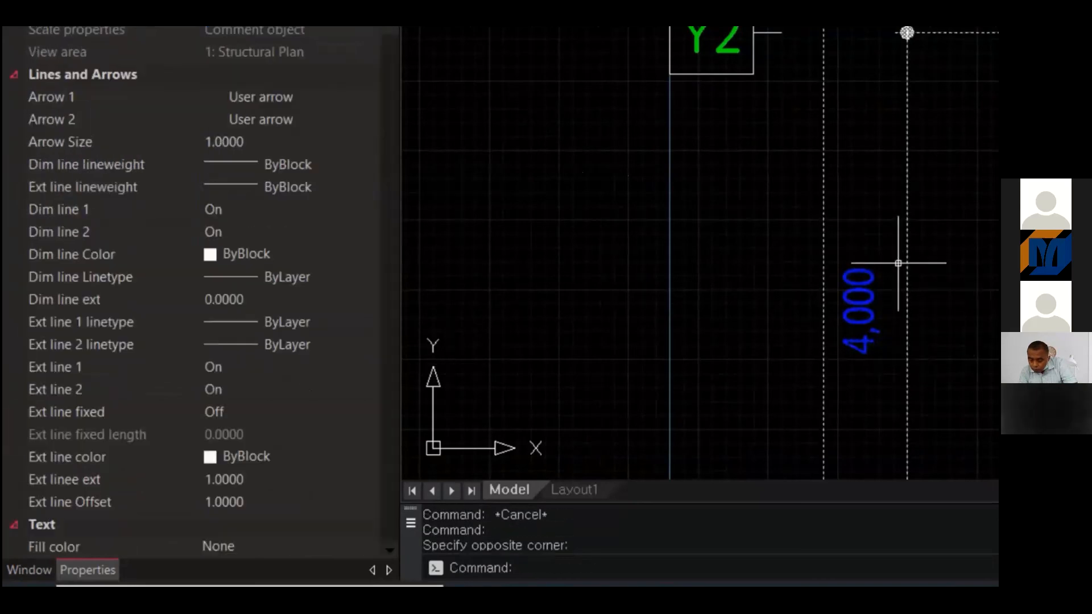
scroll(268, 503, down, 6)
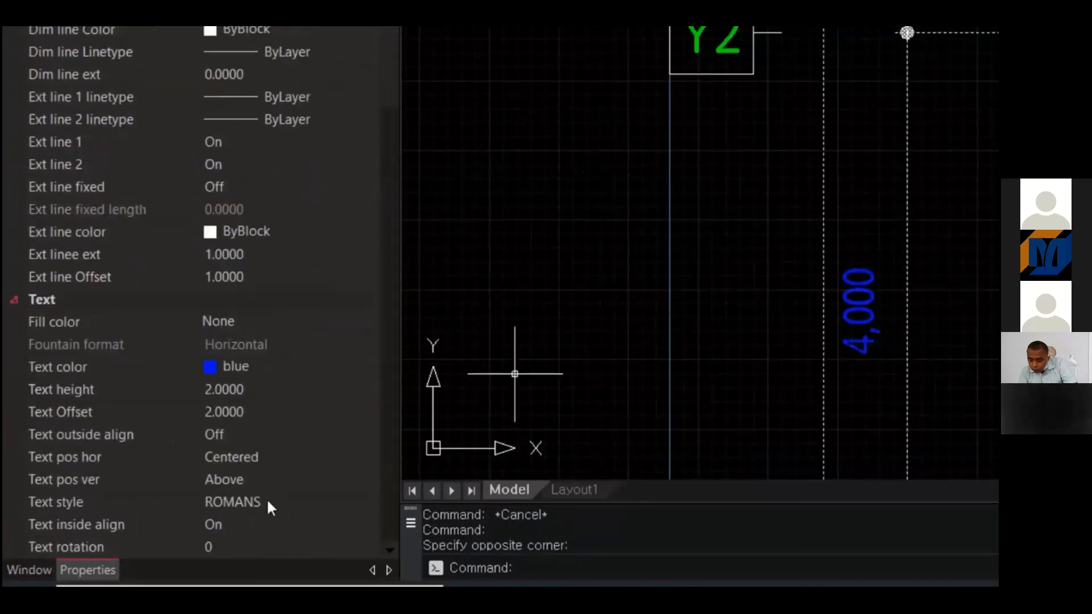
scroll(268, 503, down, 5)
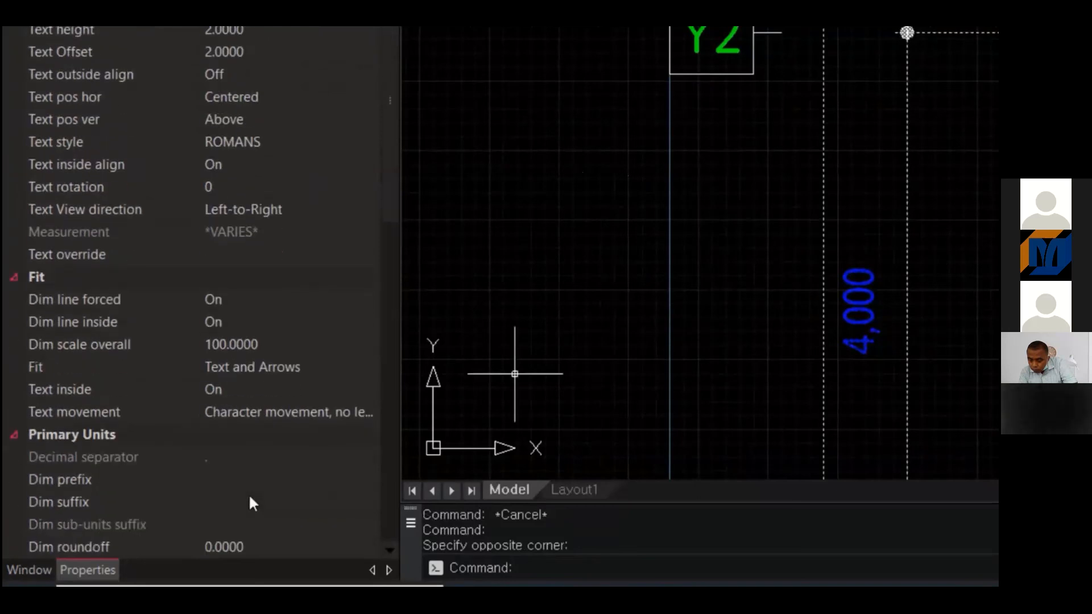
scroll(250, 503, down, 6)
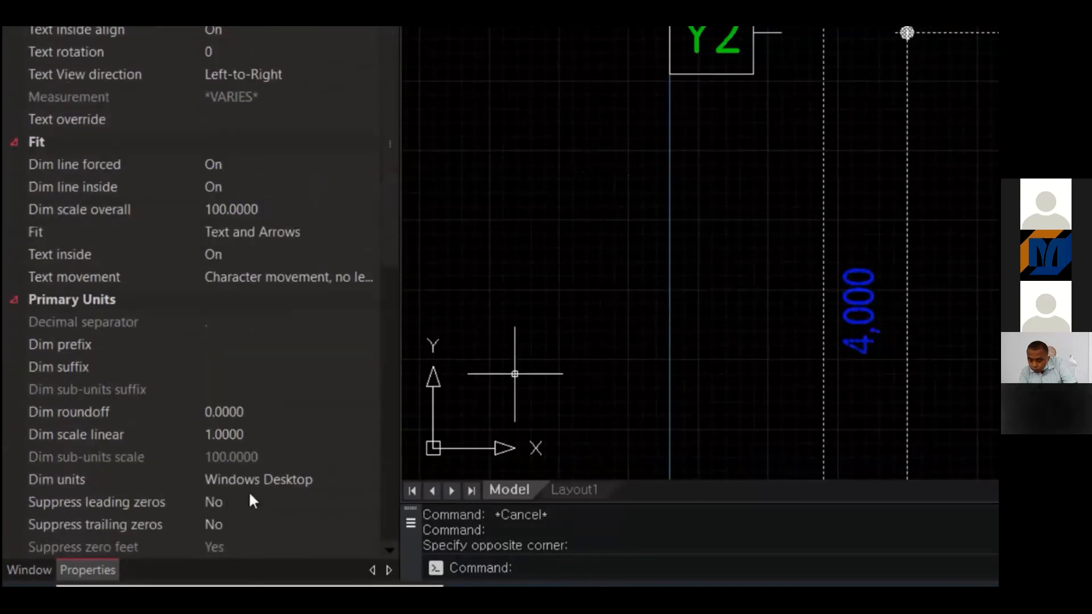
scroll(250, 496, down, 7)
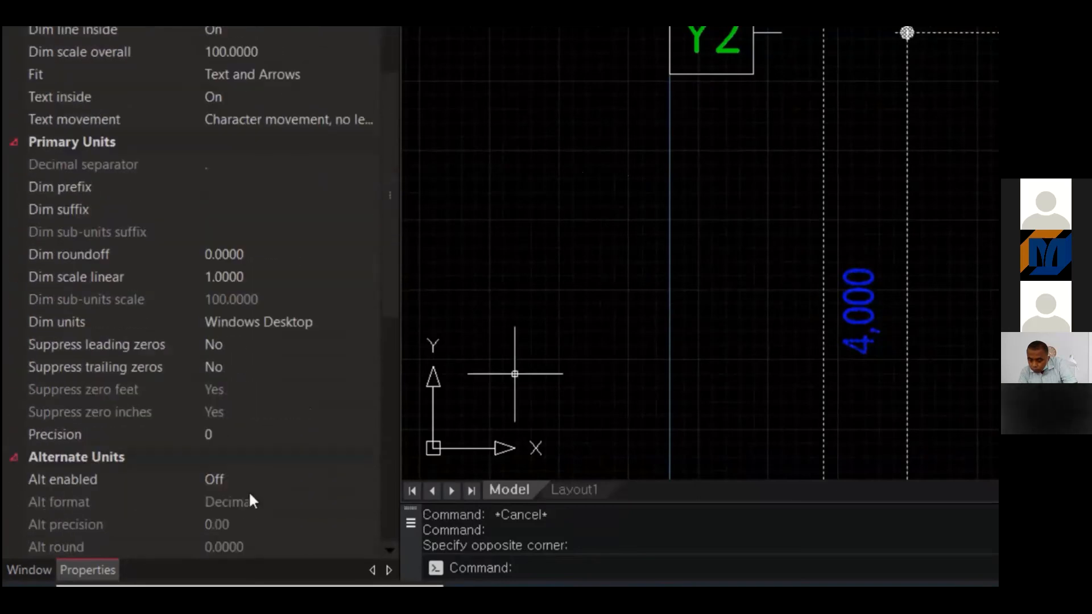
scroll(175, 388, down, 4)
scroll(176, 388, down, 2)
scroll(176, 387, down, 19)
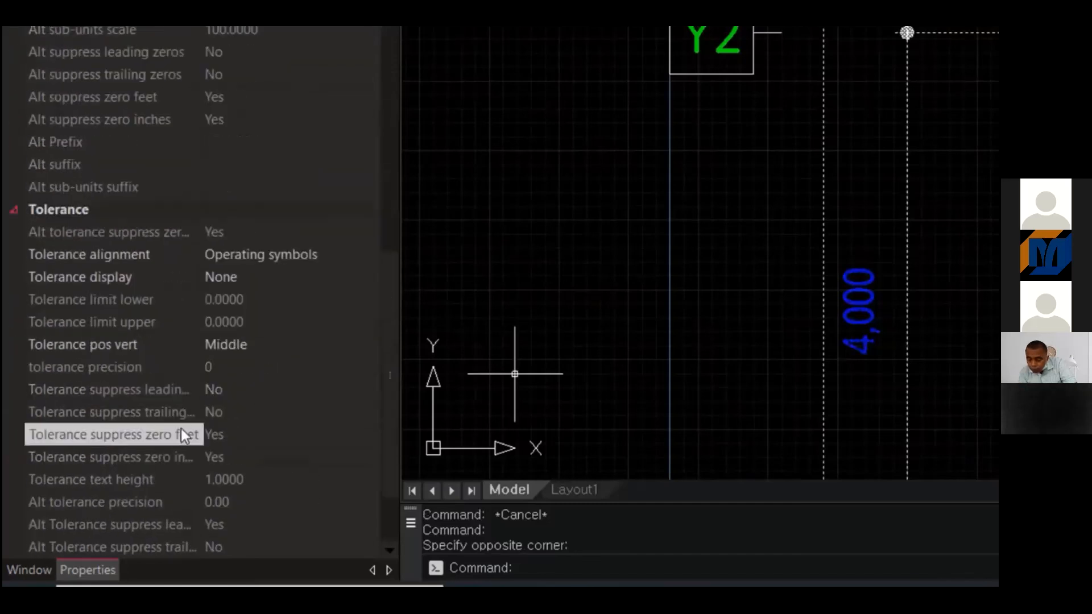
scroll(182, 441, down, 5)
scroll(183, 448, down, 1)
- Try the G-PAD-DIM dimension style on the center grid dimensions, set it to S-MEMB-DIM instead and inspect the structural plan
click(336, 503)
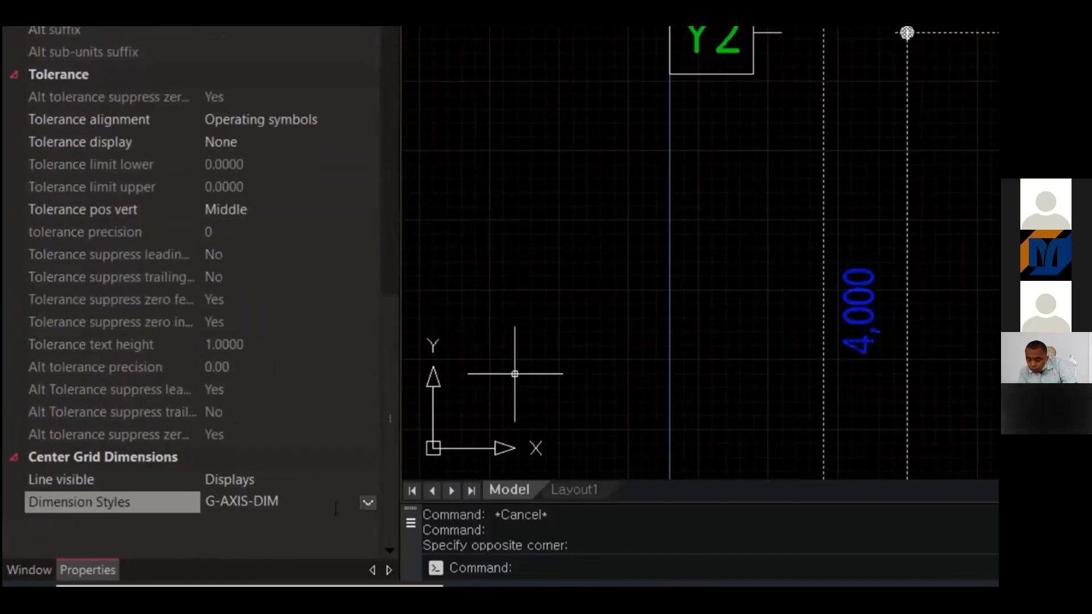
click(336, 506)
click(317, 405)
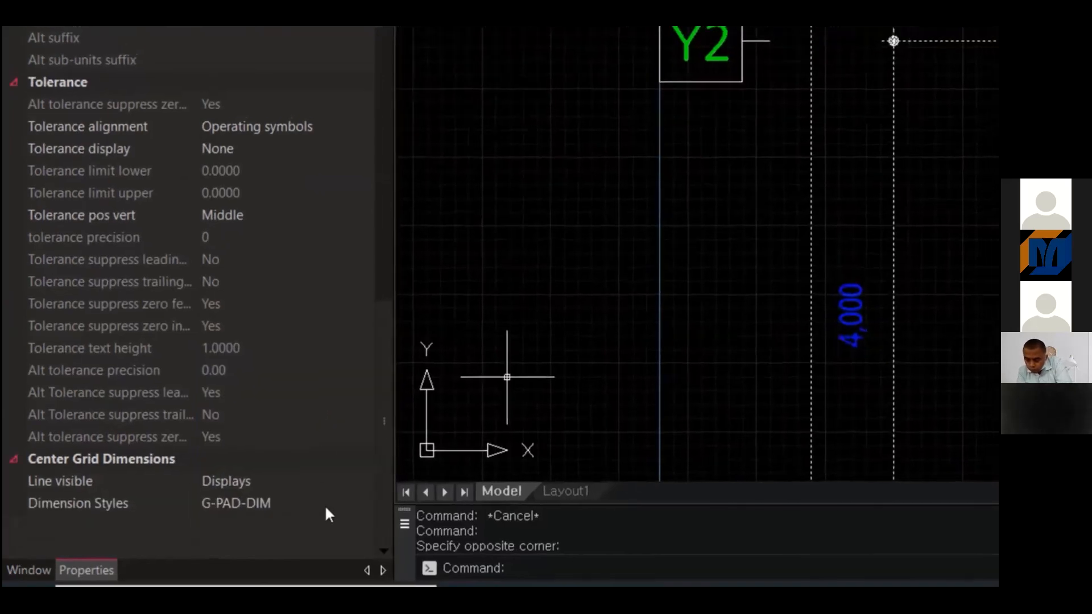
click(329, 504)
click(298, 510)
click(301, 463)
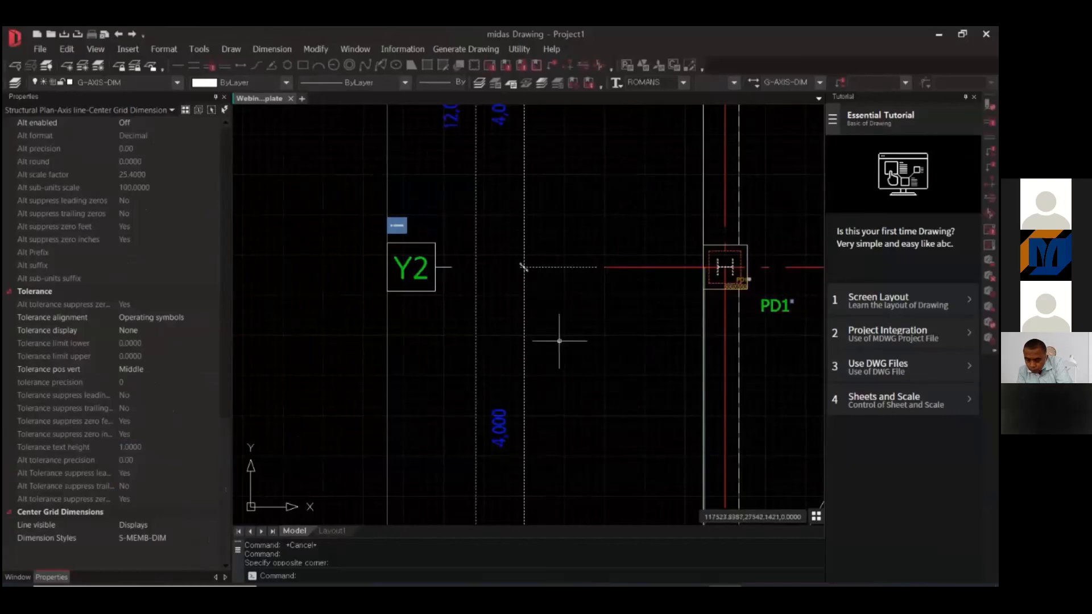
key(Escape)
key(Escape)
scroll(535, 318, down, 2)
scroll(544, 359, down, 2)
scroll(535, 359, up, 2)
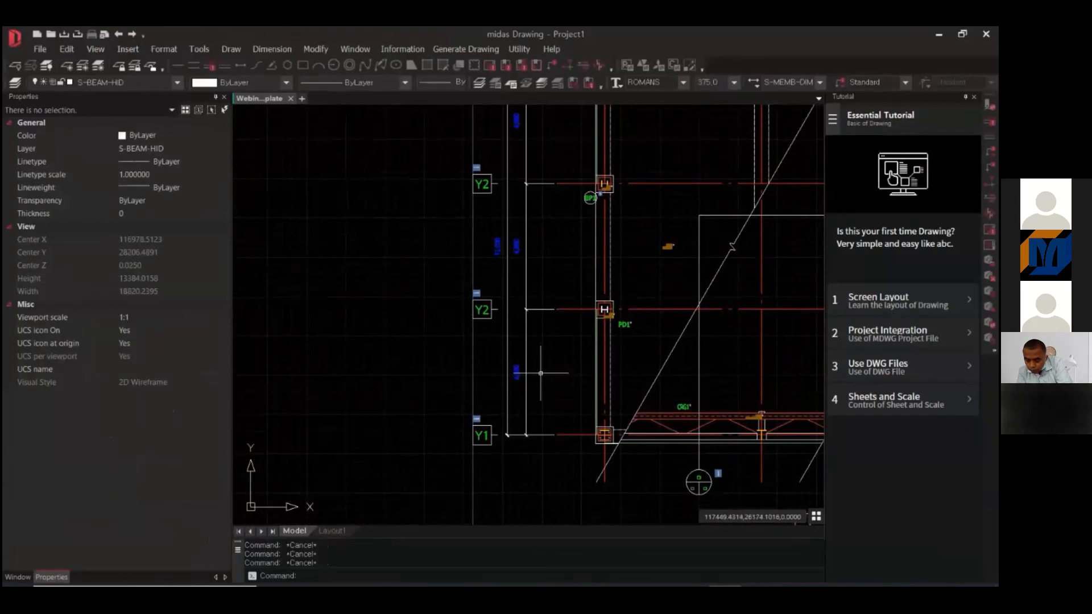
scroll(540, 374, down, 4)
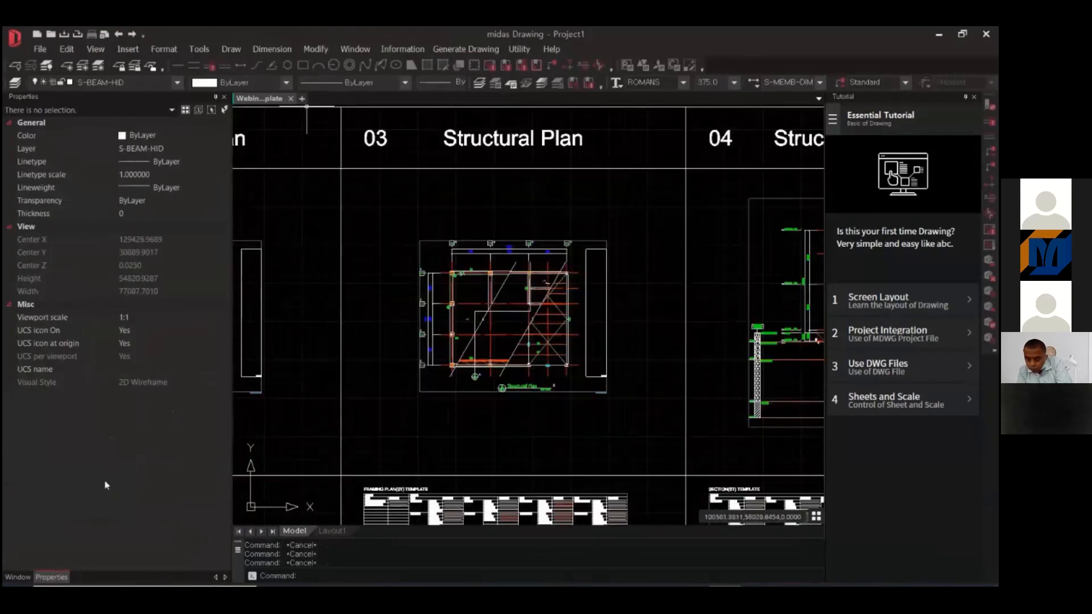
- Open the Gable Frame Structure drawing window, saving the changes to Webinar Template.dwg
click(17, 577)
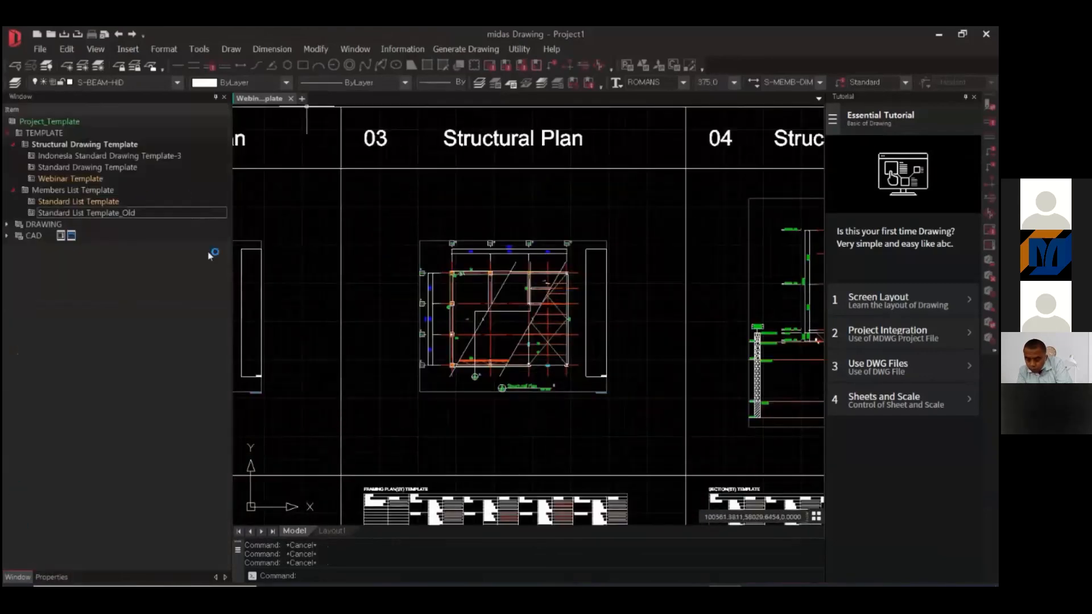
click(7, 225)
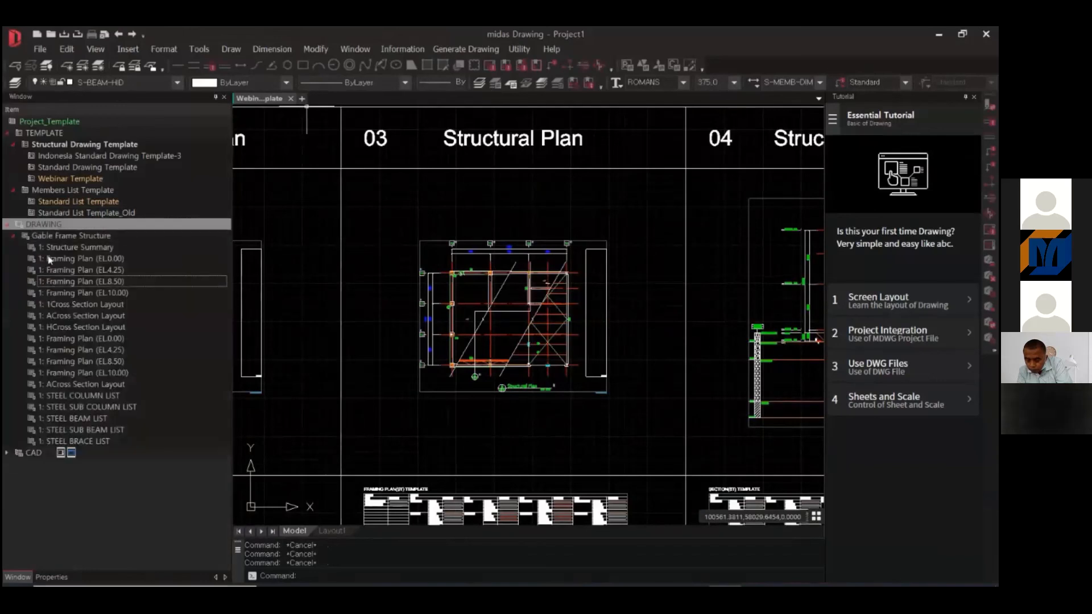
double_click(88, 238)
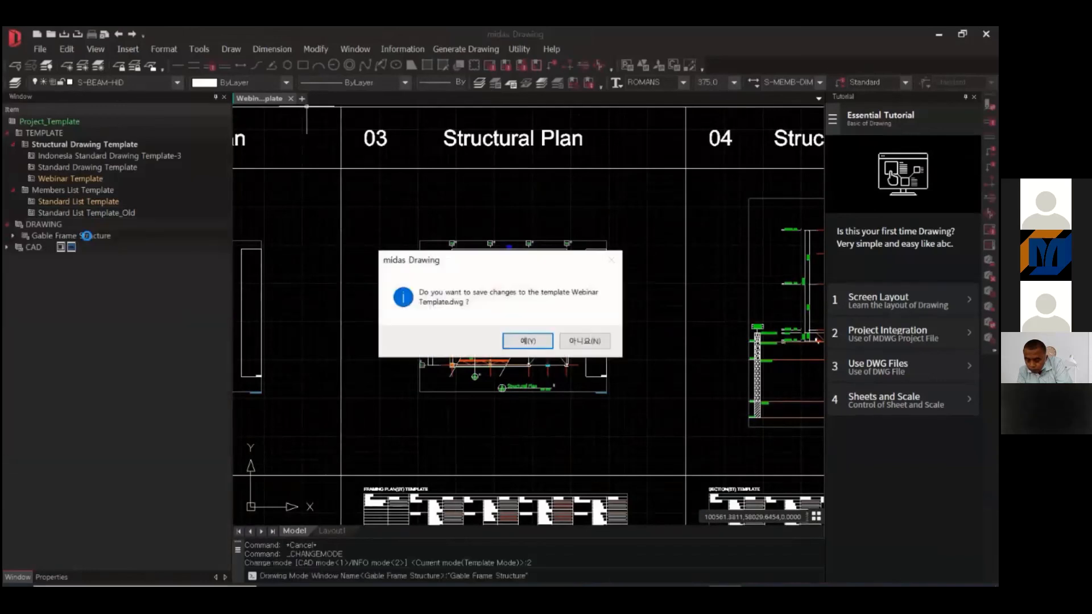
click(535, 343)
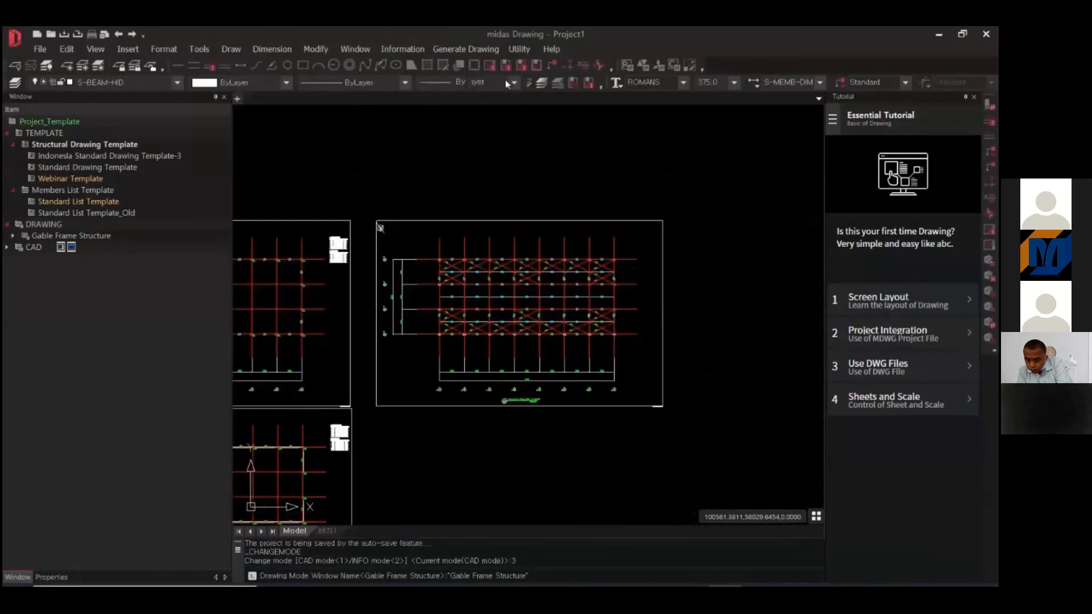
- Generate the four Drawing Set-1 floor framing plans (EL.0.00, 4.25, 8.50, 10.00) above the existing sheets with A3 spacing
click(451, 50)
click(488, 281)
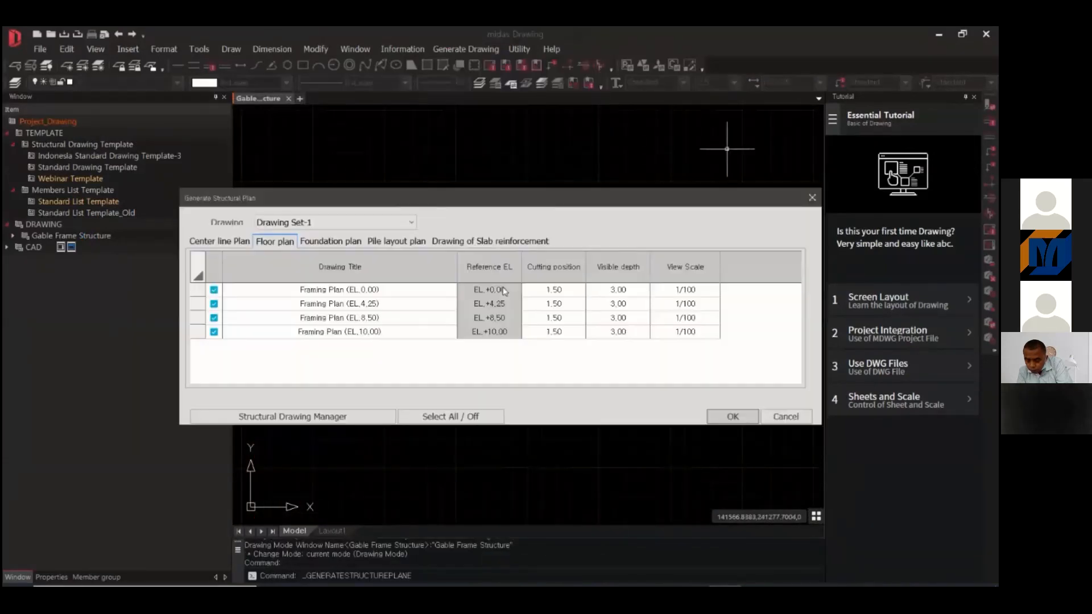
click(733, 416)
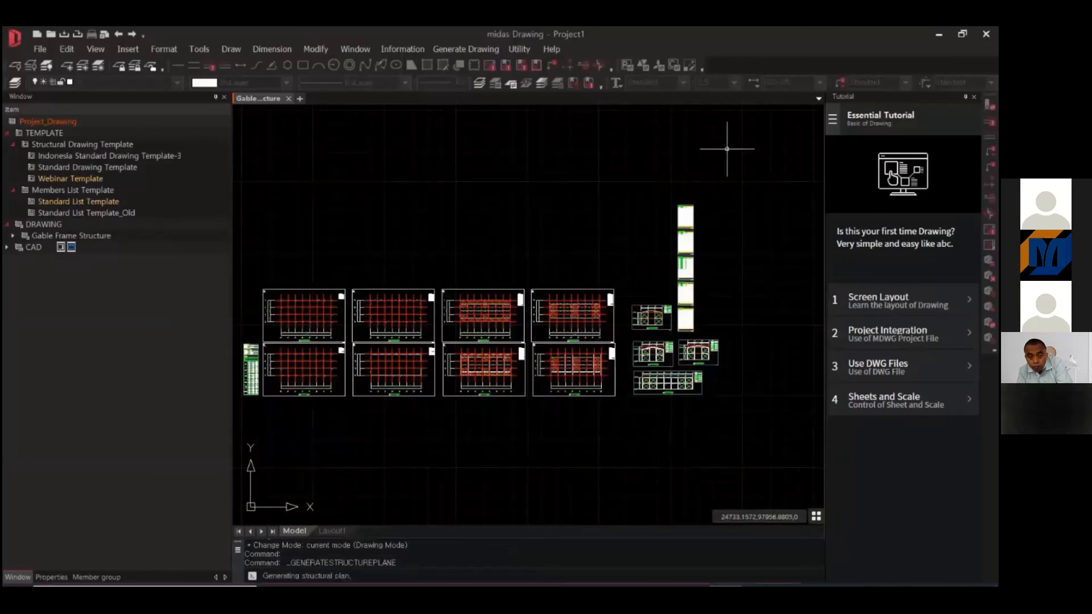
click(276, 263)
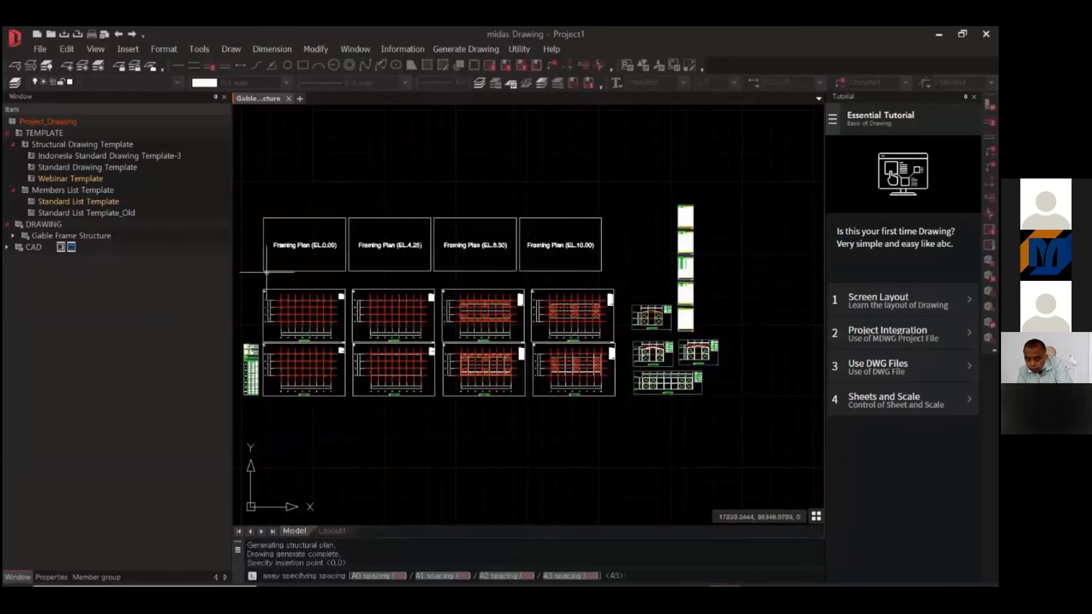
key(Return)
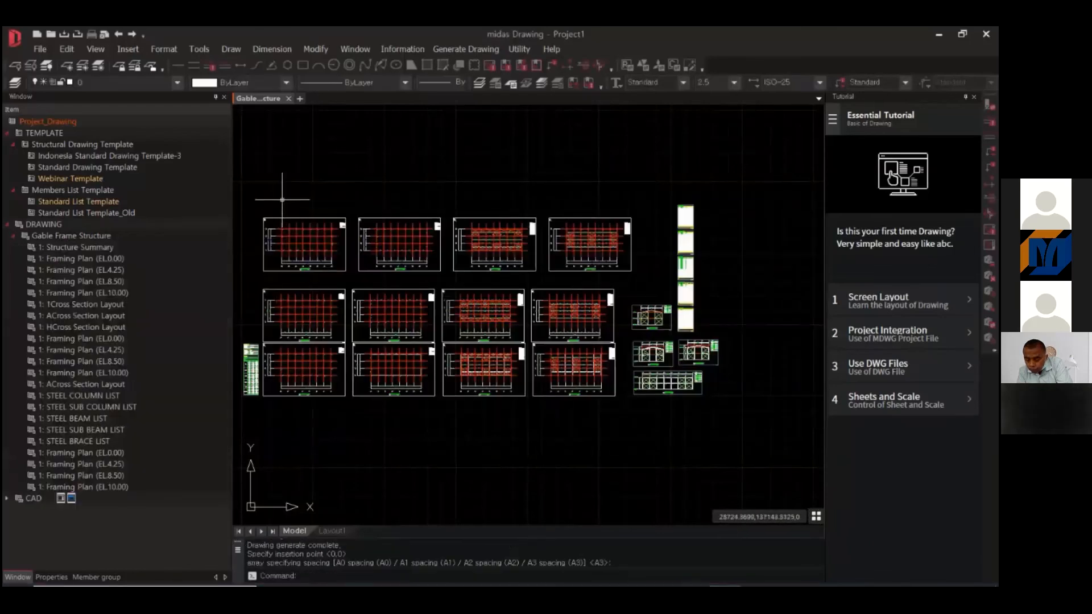
- Examine the grid dimension text and arrows beside axes 2 and 3 on the newly generated EL.8.50 framing plan
scroll(482, 226, up, 10)
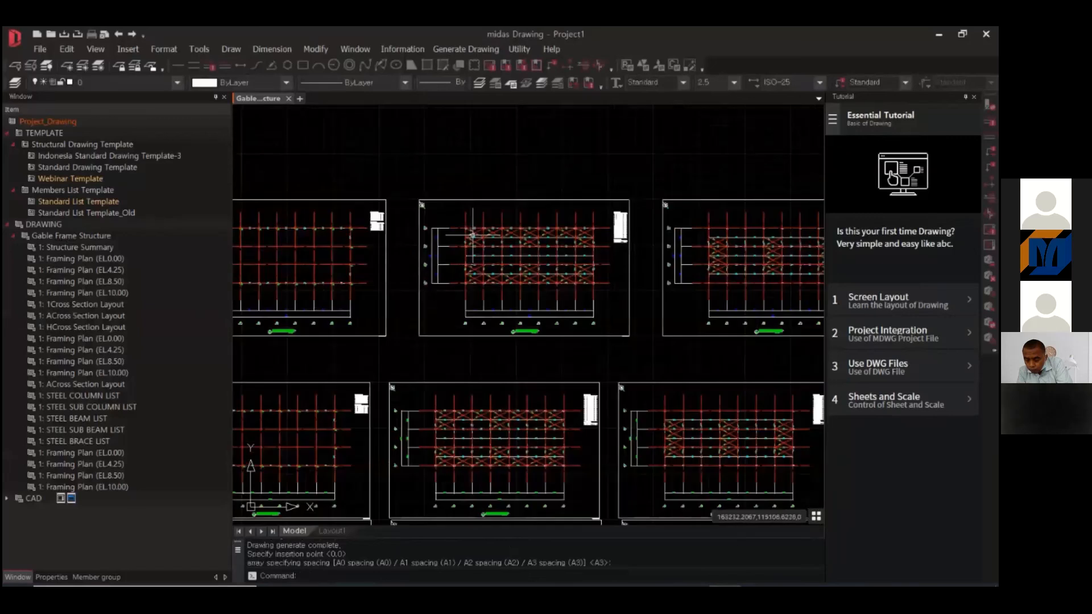
scroll(477, 247, down, 3)
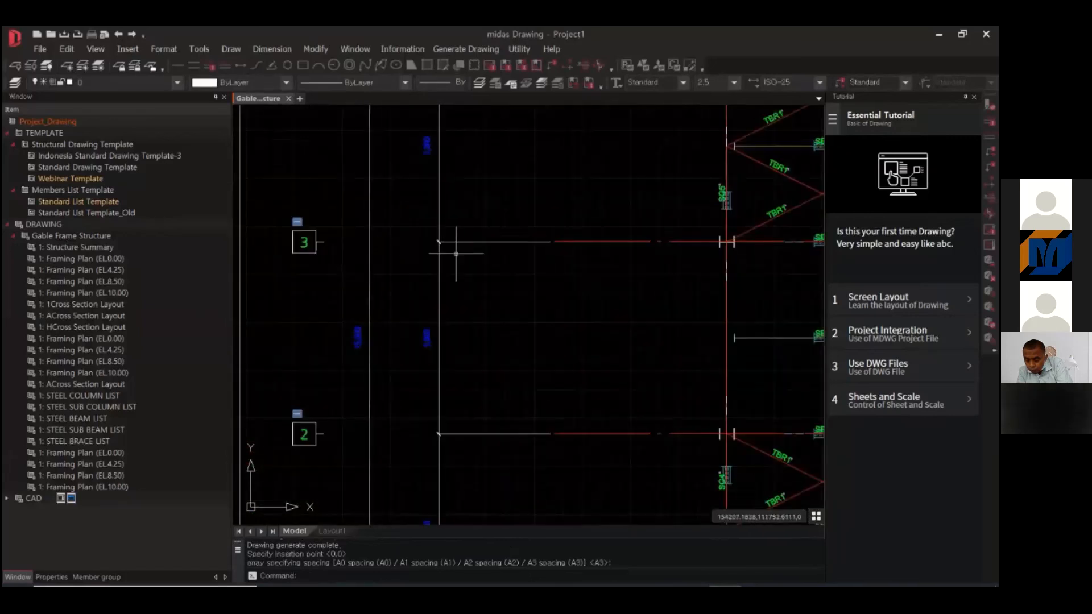
scroll(282, 241, up, 4)
scroll(438, 265, down, 6)
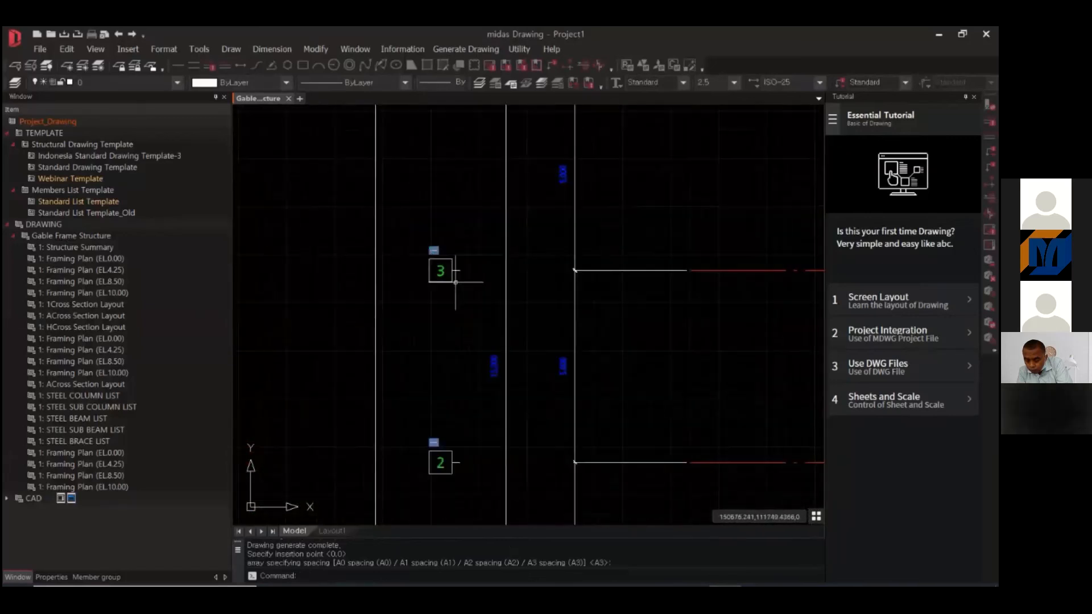
scroll(458, 284, down, 4)
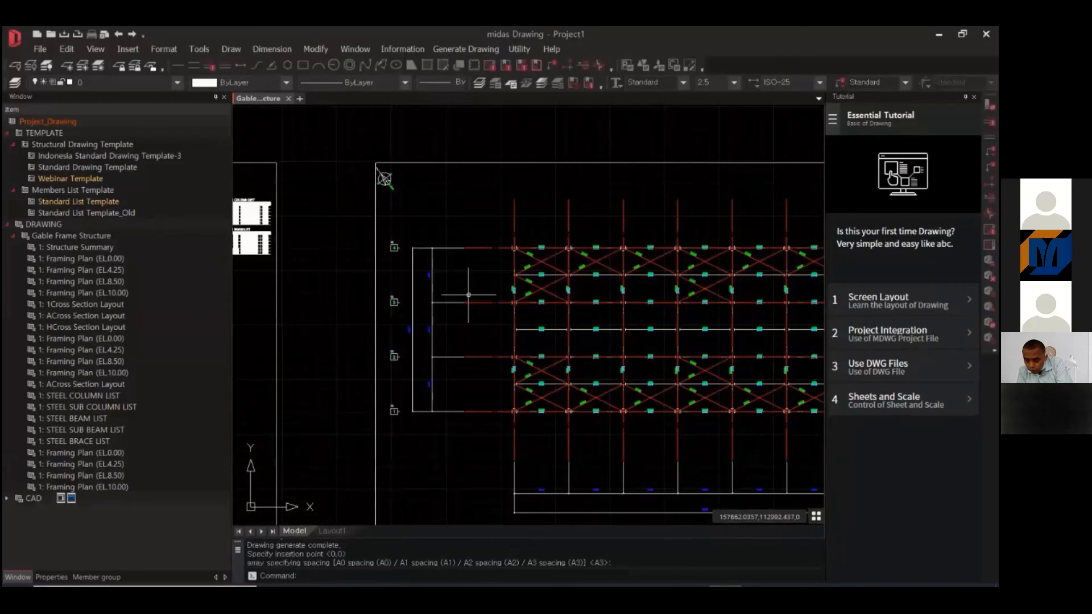
- Check the dimensions and member marks across the new framing plans, continuing to the EL.10.00 sheet
middle_drag(558, 343, 497, 232)
scroll(511, 434, up, 4)
scroll(445, 398, down, 2)
middle_drag(539, 397, 435, 381)
scroll(436, 380, down, 2)
middle_drag(665, 372, 503, 373)
scroll(580, 370, down, 2)
scroll(638, 309, up, 4)
middle_drag(609, 368, 641, 395)
scroll(602, 389, down, 4)
scroll(602, 390, down, 2)
key(Escape)
middle_drag(681, 346, 496, 407)
middle_drag(531, 395, 438, 386)
key(Escape)
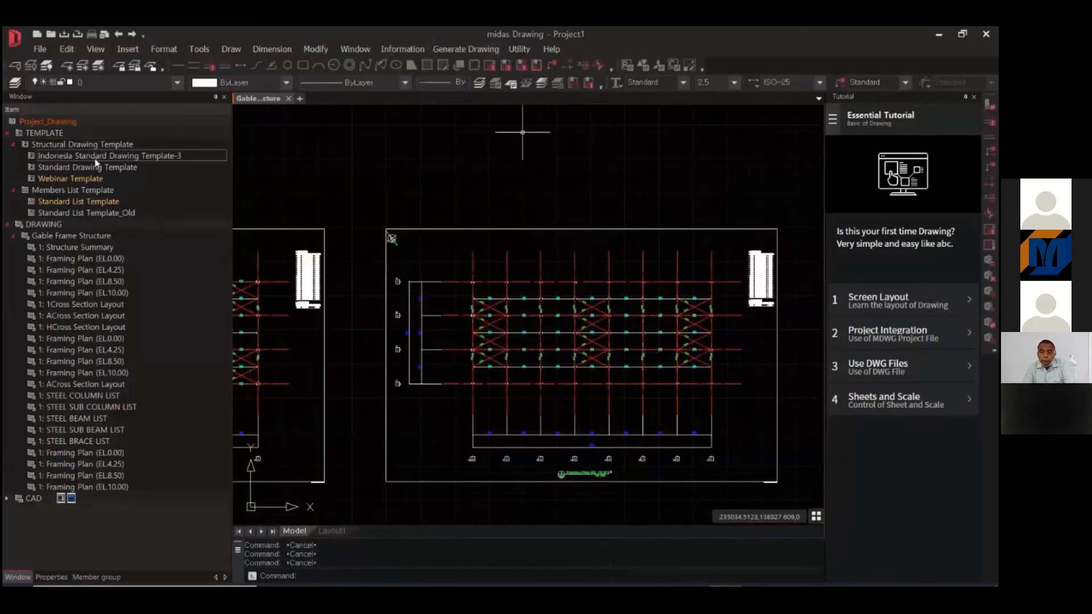
- Reopen the Webinar Template and examine the sample structural section of the gable frame beside the Structural Plan
double_click(80, 178)
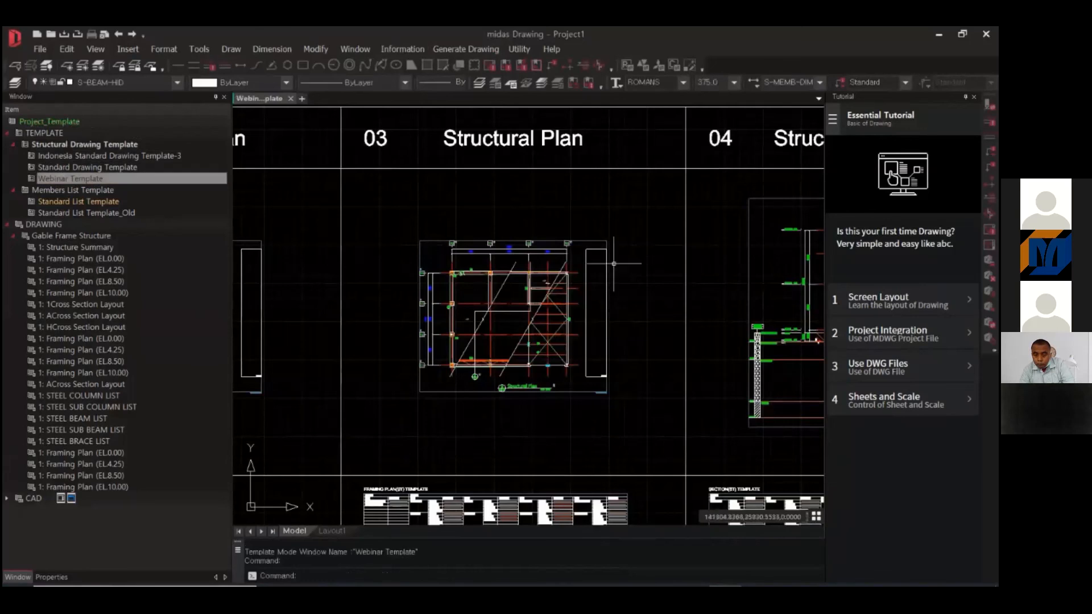
middle_drag(551, 299, 524, 302)
middle_drag(819, 298, 551, 300)
scroll(583, 290, up, 5)
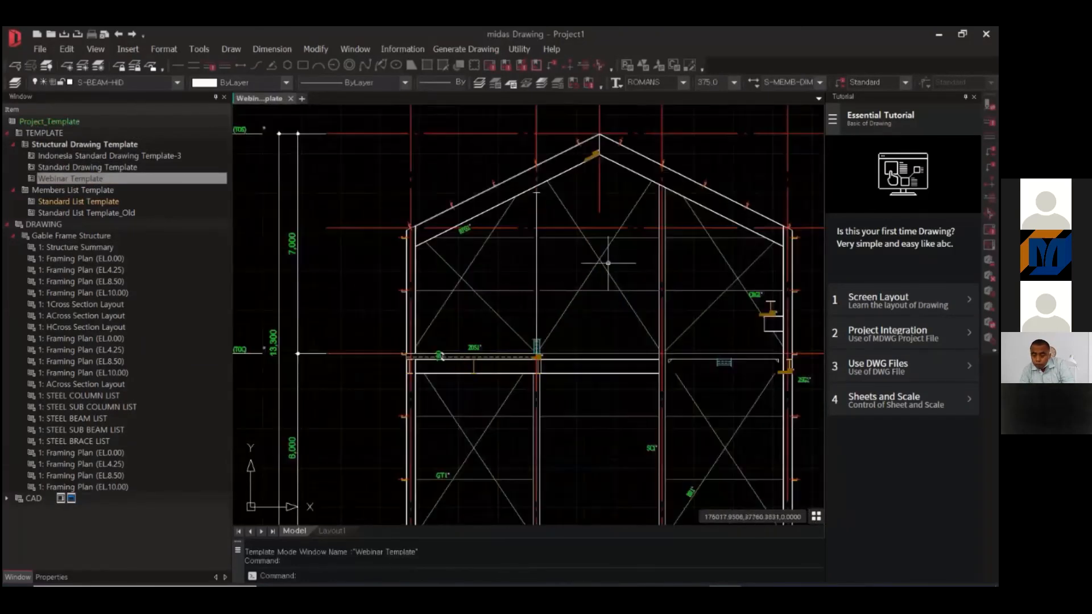
middle_drag(629, 292, 574, 279)
scroll(581, 348, down, 2)
scroll(575, 279, down, 5)
middle_drag(551, 476, 608, 336)
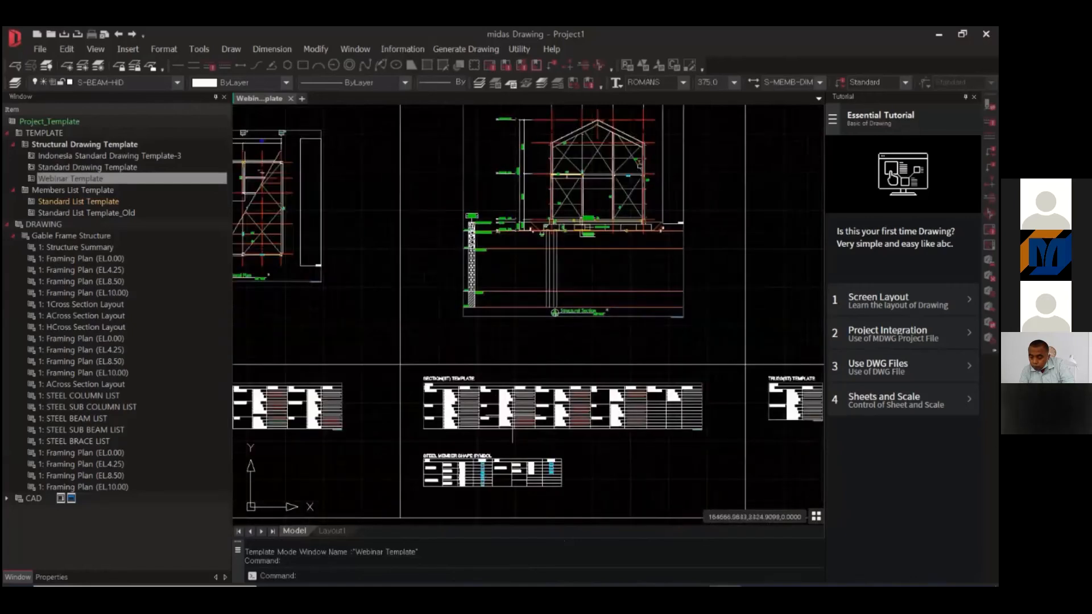
- Examine the SECTION(ST) TEMPLATE table's line properties for the steel member types, focusing on the Beam(ST) cut line
scroll(439, 395, up, 5)
scroll(416, 364, up, 4)
drag(473, 397, 524, 315)
scroll(523, 315, up, 4)
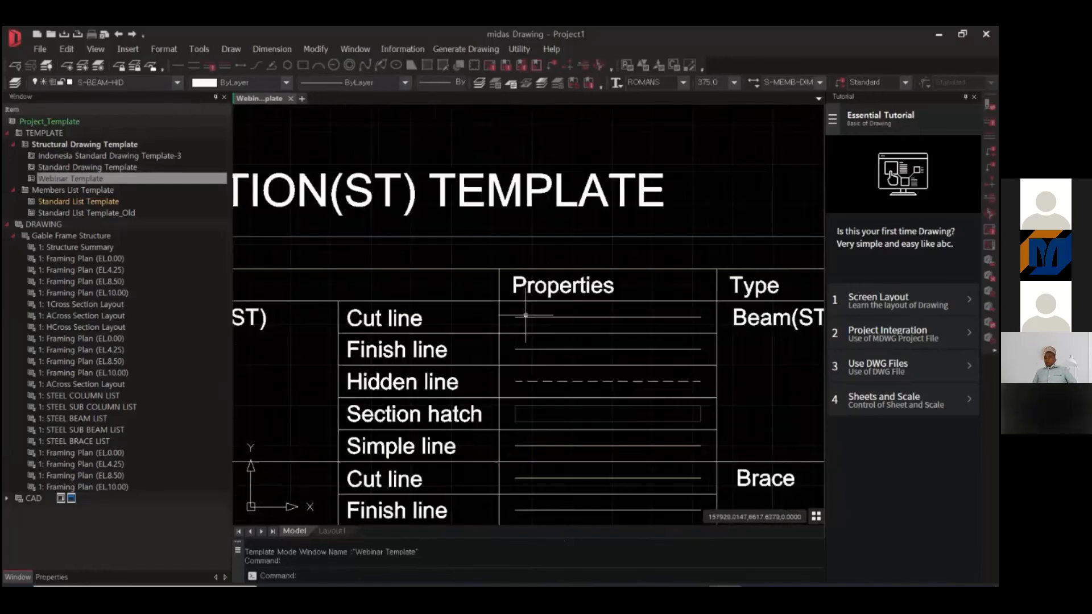
scroll(540, 310, down, 4)
middle_drag(620, 424, 450, 425)
scroll(636, 354, up, 3)
scroll(636, 358, down, 2)
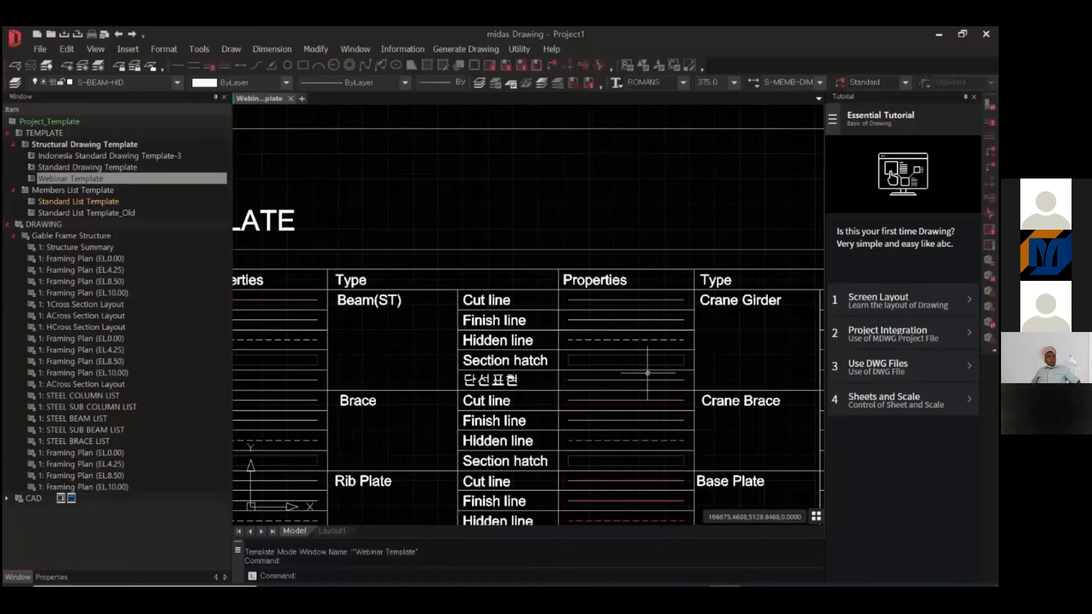
middle_drag(675, 406, 605, 381)
key(Escape)
key(Escape)
scroll(604, 381, down, 2)
middle_drag(581, 330, 565, 321)
scroll(566, 321, up, 5)
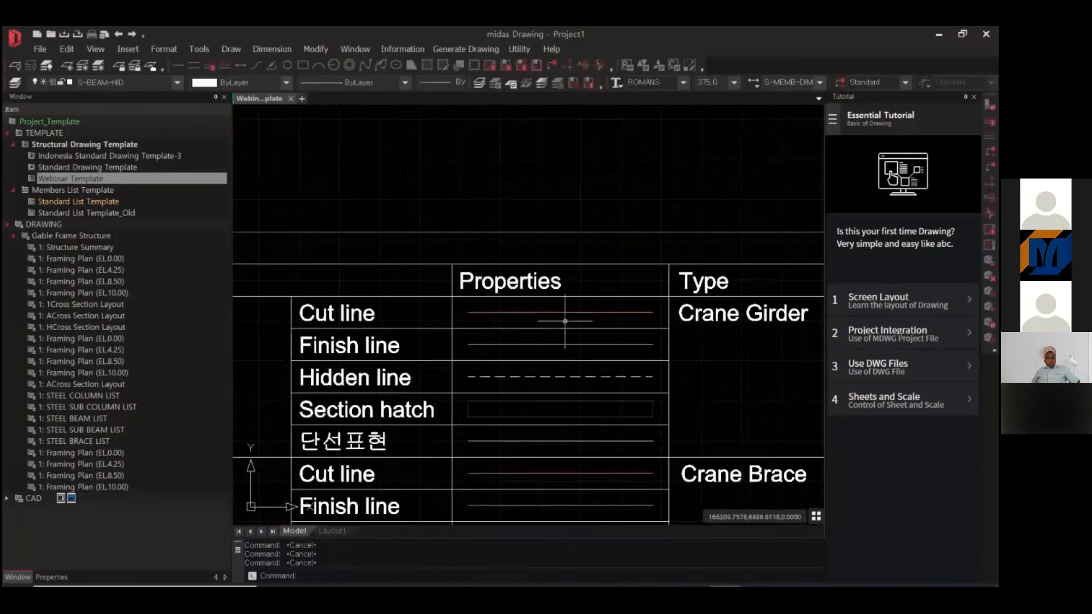
- Inspect the layer and line properties of the Brace finish line in the section template table
scroll(646, 325, down, 5)
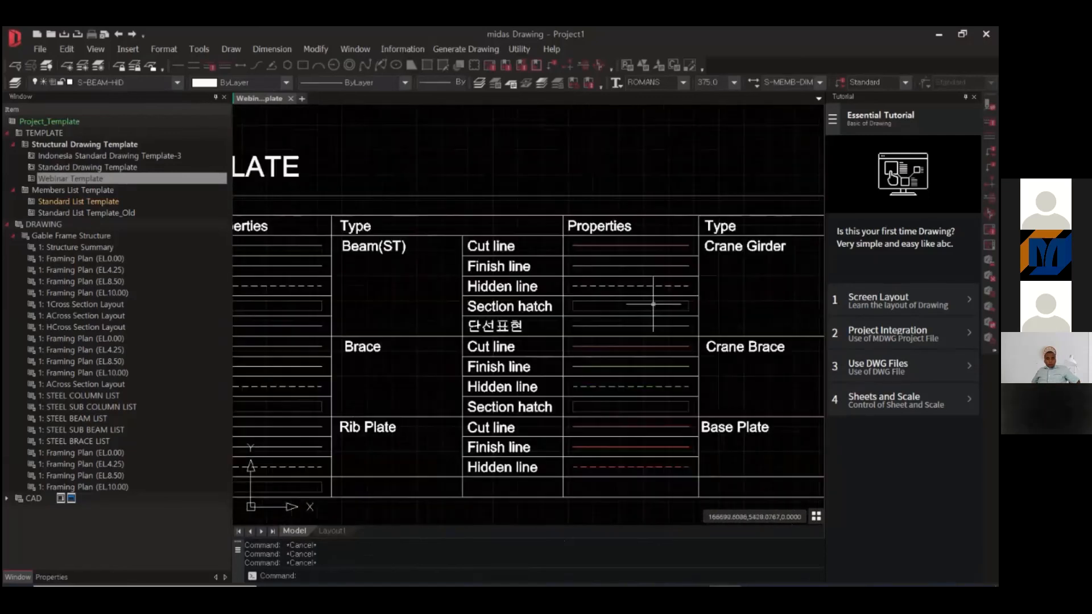
scroll(636, 364, up, 2)
drag(605, 363, 589, 382)
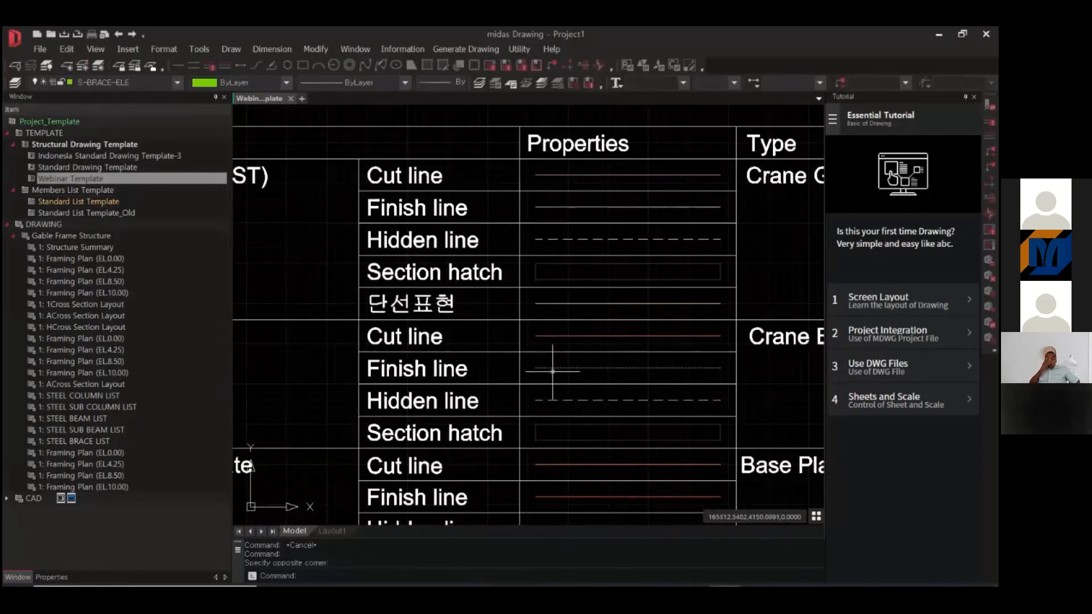
click(51, 576)
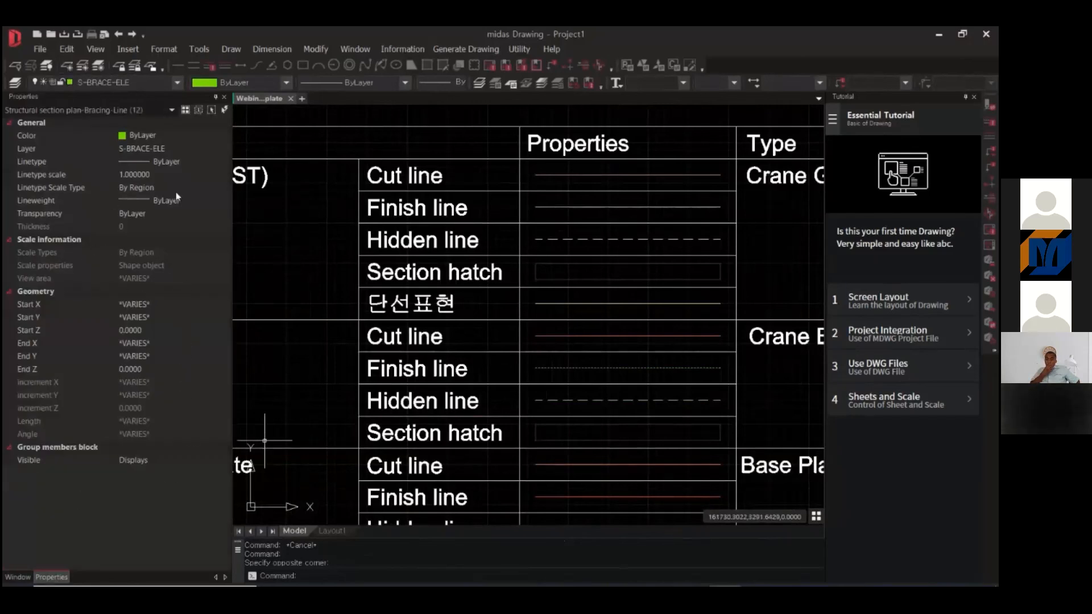
middle_drag(710, 368, 687, 344)
key(Escape)
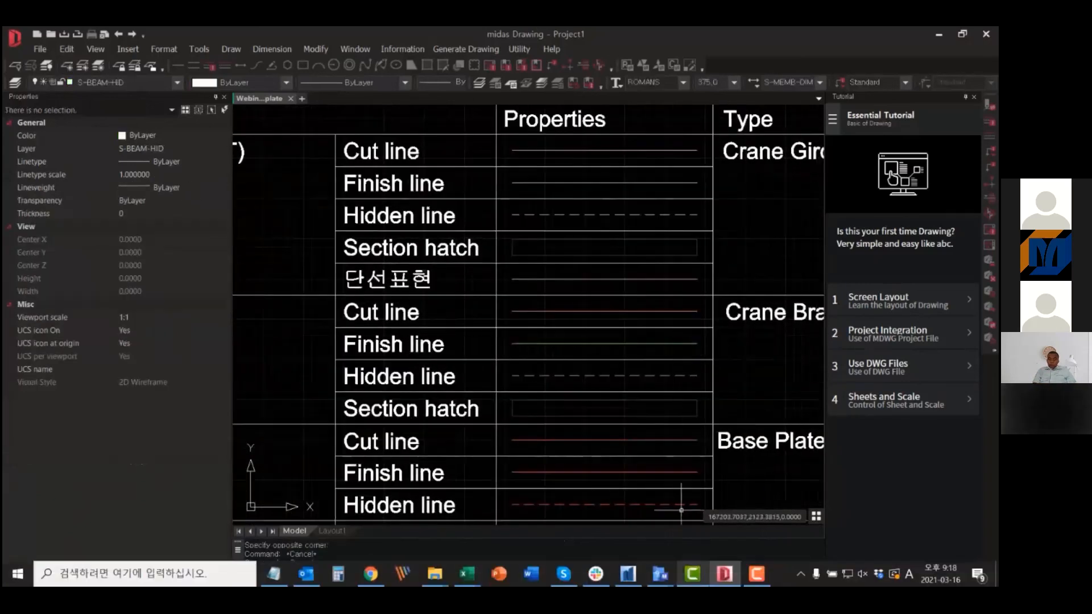
- Switch to midas CAD and examine the layer, colour and line weight table on the drawing standards sheet
click(660, 574)
click(620, 528)
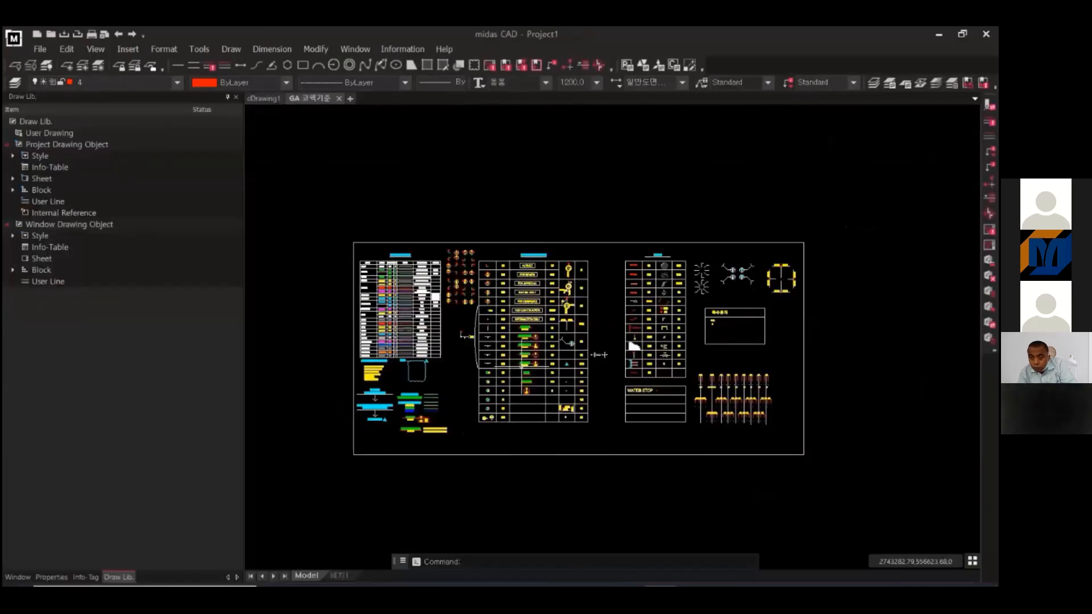
scroll(494, 232, up, 3)
scroll(494, 232, up, 3)
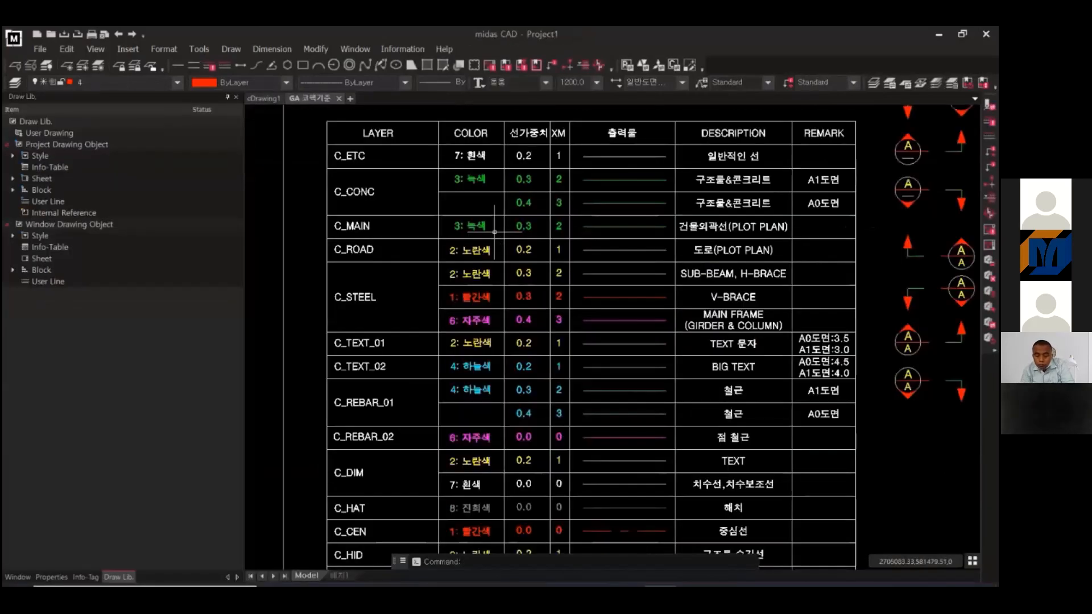
scroll(512, 313, down, 2)
middle_drag(512, 313, 497, 262)
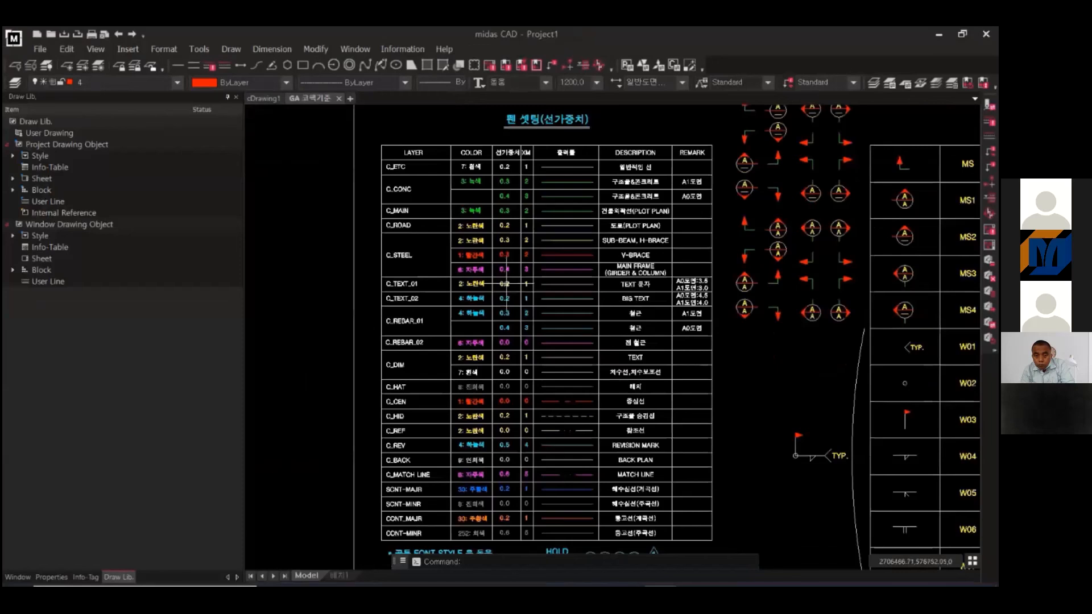
scroll(566, 443, down, 6)
- Select the entire drawing standards sheet with its border and copy it to the clipboard
key(Escape)
key(Escape)
key(Escape)
key(Escape)
middle_drag(610, 421, 523, 344)
scroll(523, 344, down, 2)
click(469, 244)
click(775, 460)
key(ctrl+c)
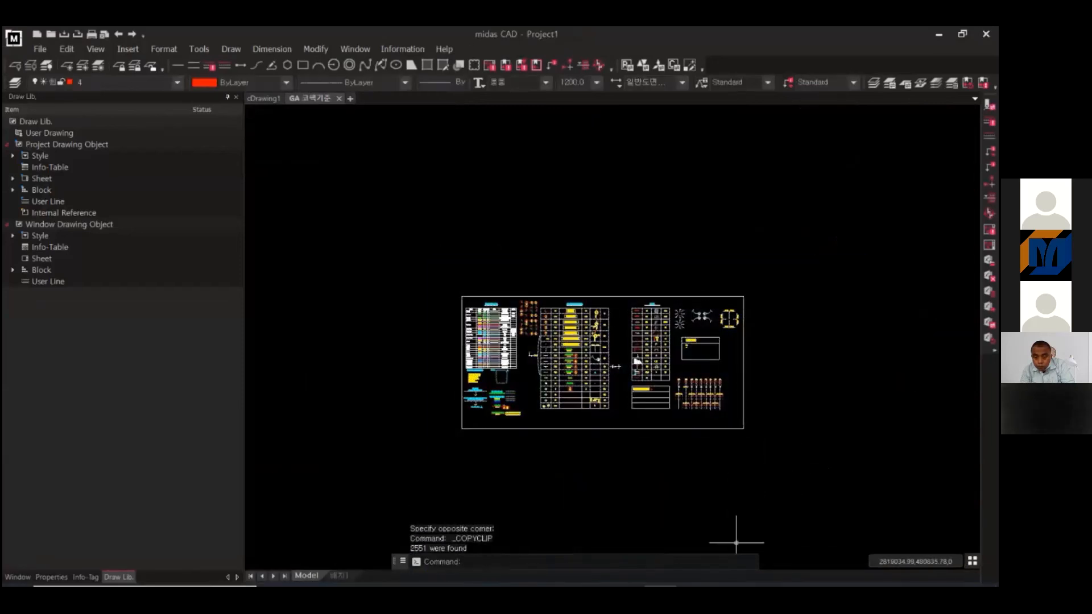
- Switch to midas Drawing and paste the copied standards sheet into the Webinar Template below the rebar arrangement option templates
click(725, 579)
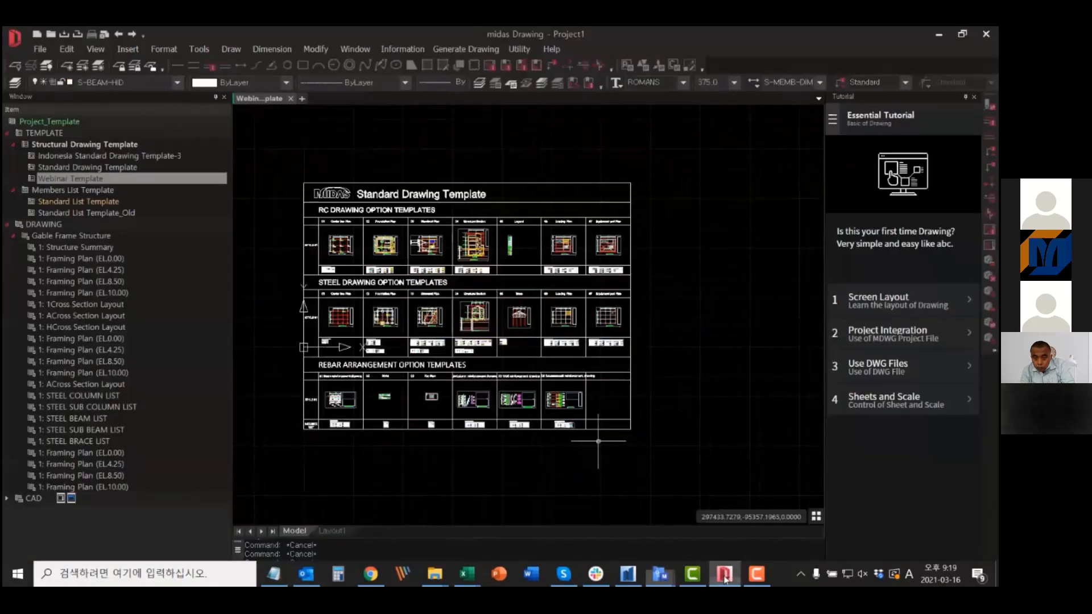
scroll(578, 382, down, 4)
middle_drag(578, 383, 597, 418)
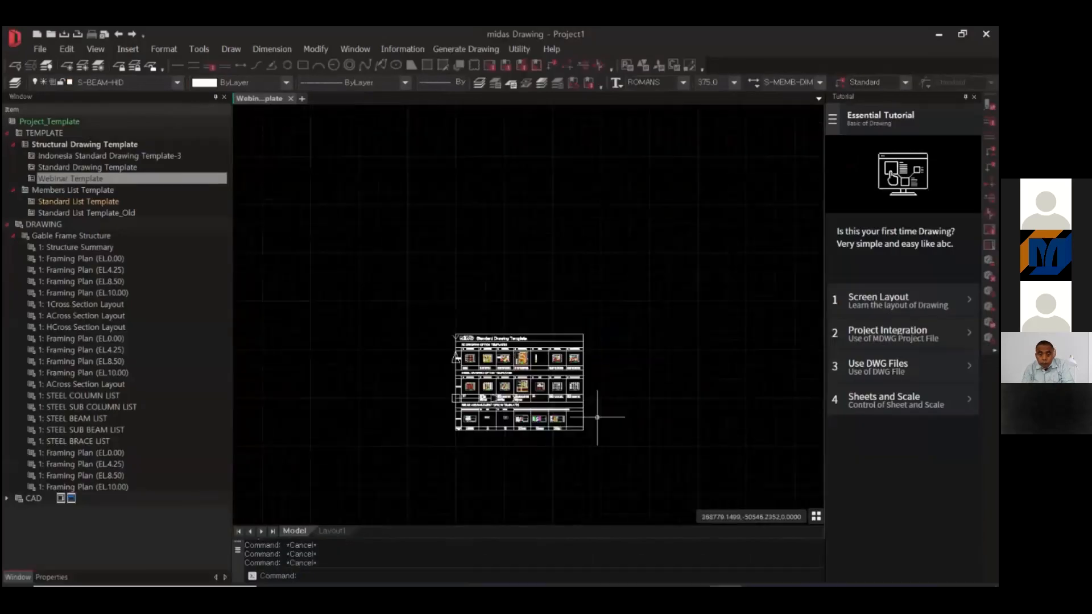
key(ctrl+v)
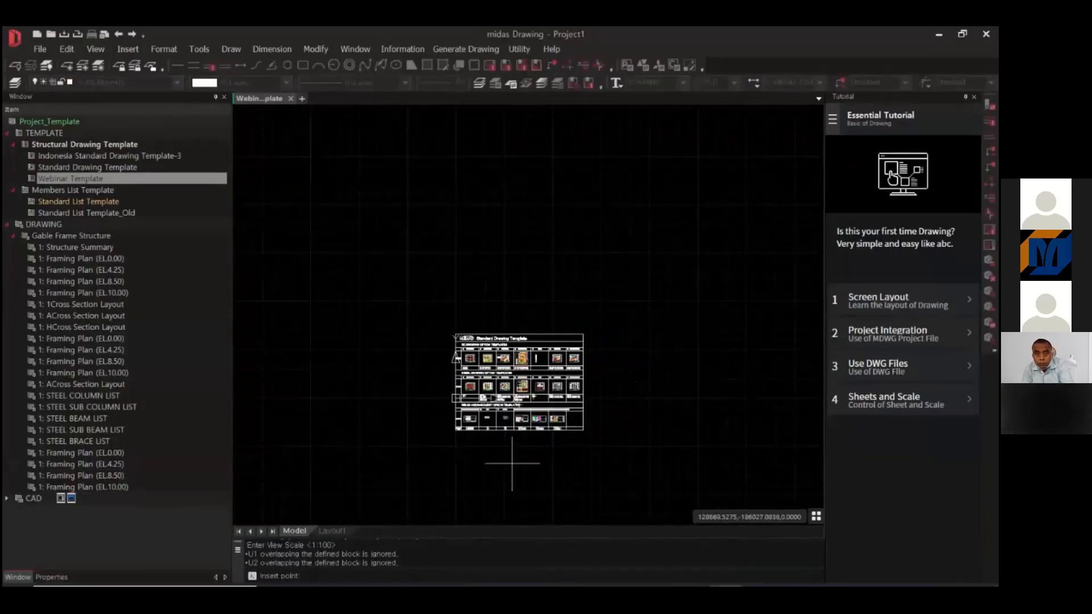
scroll(491, 449, up, 3)
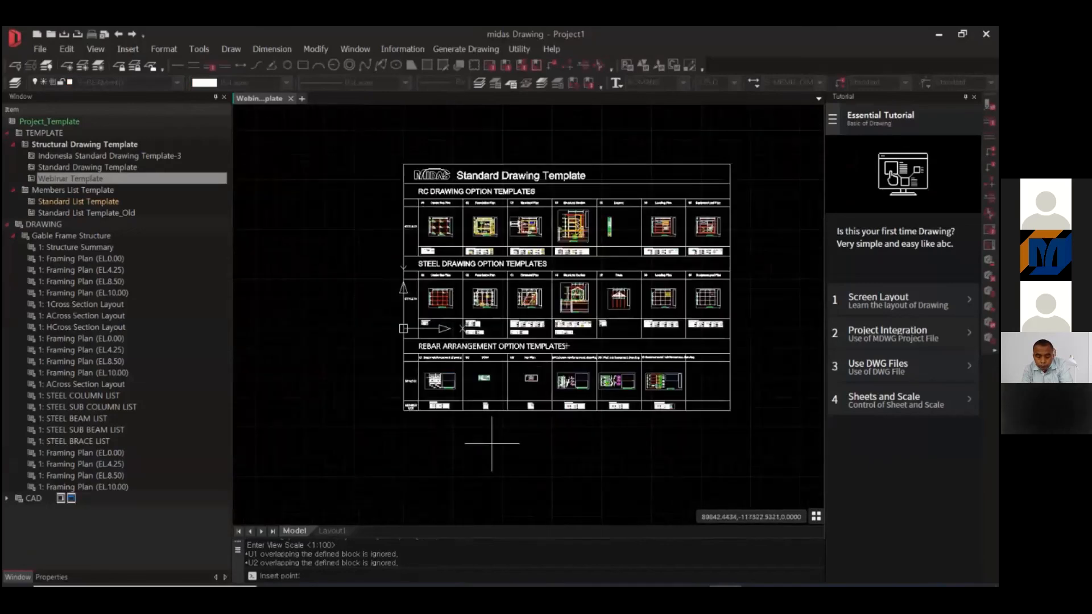
scroll(492, 444, up, 3)
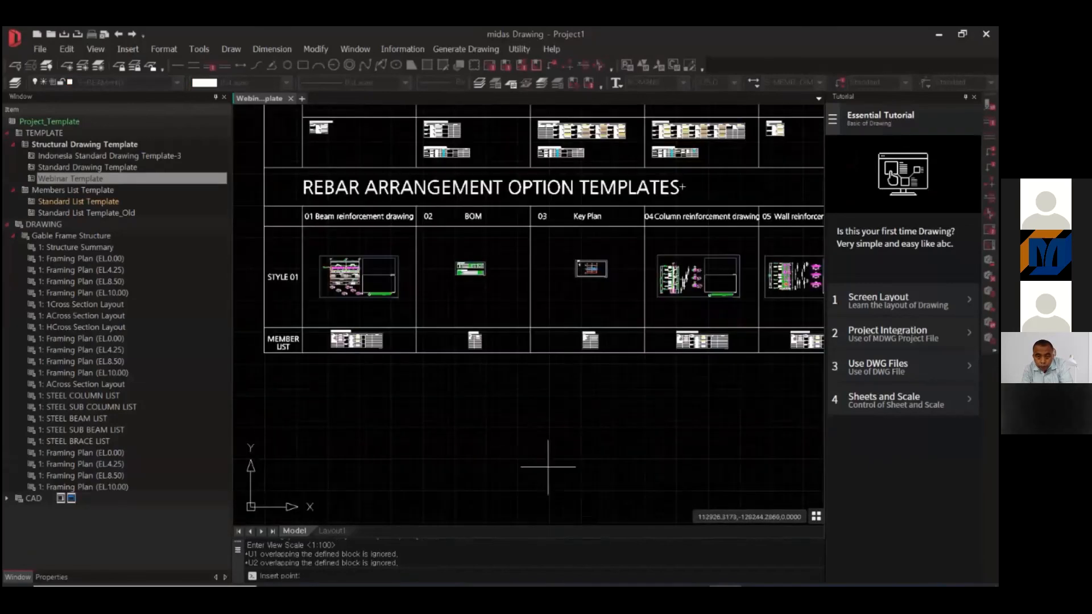
scroll(548, 466, down, 2)
key(Escape)
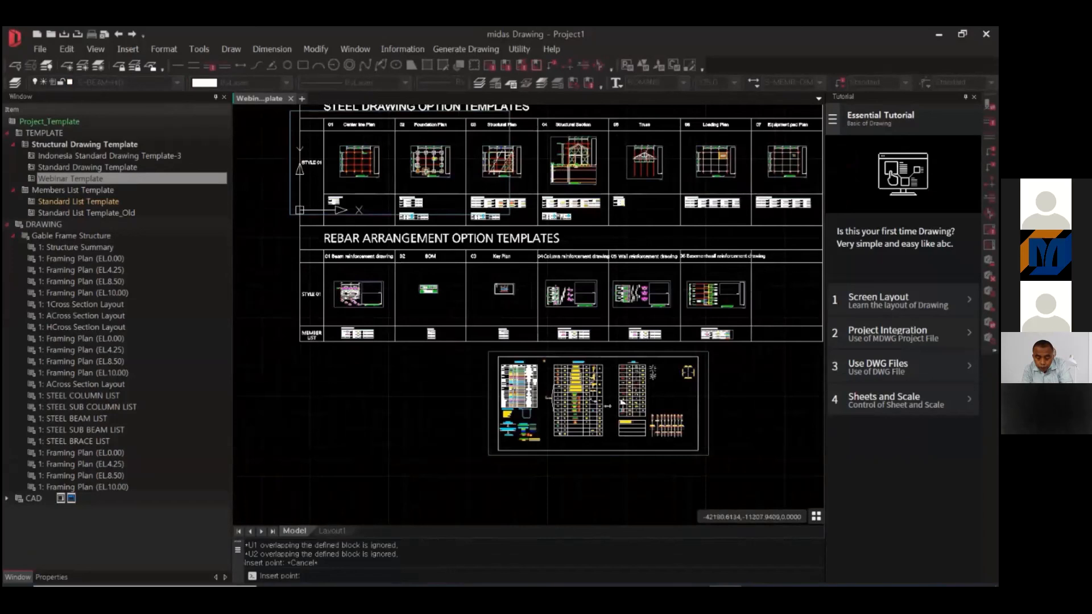
middle_drag(332, 162, 421, 349)
click(523, 314)
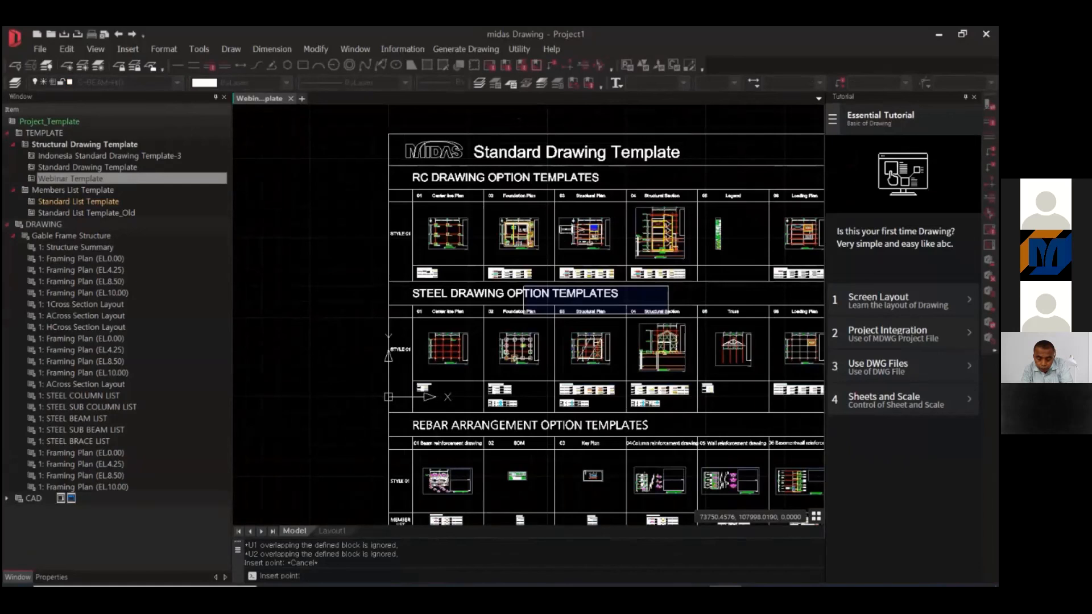
scroll(700, 363, down, 3)
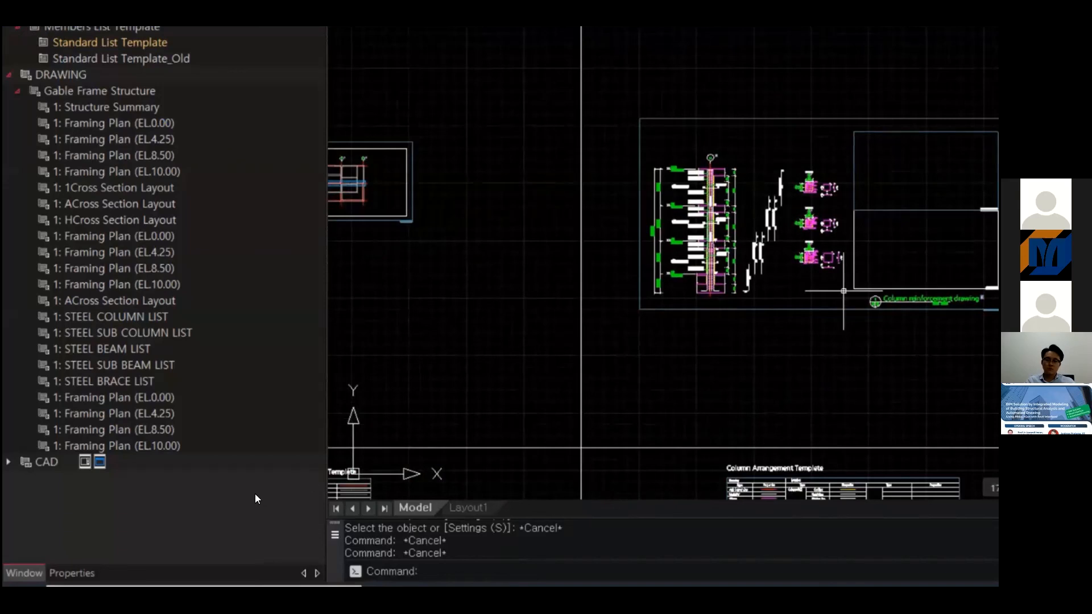
- Change the level mark symbol at GL+6,300mm in the structural section template to G-LEVEL BUBBLE-SYM 01
key(Right)
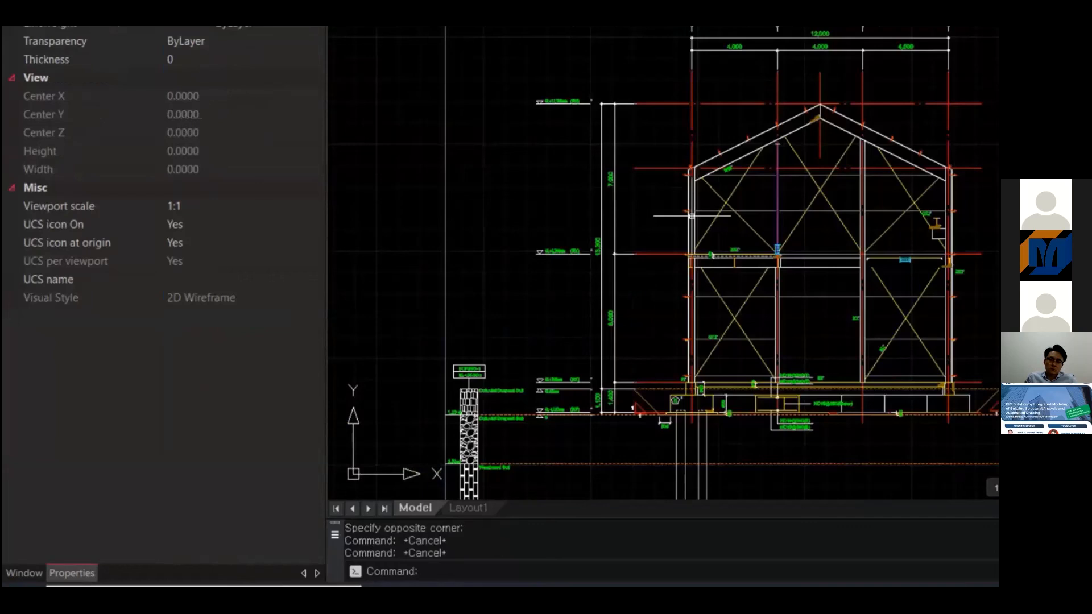
scroll(574, 255, up, 8)
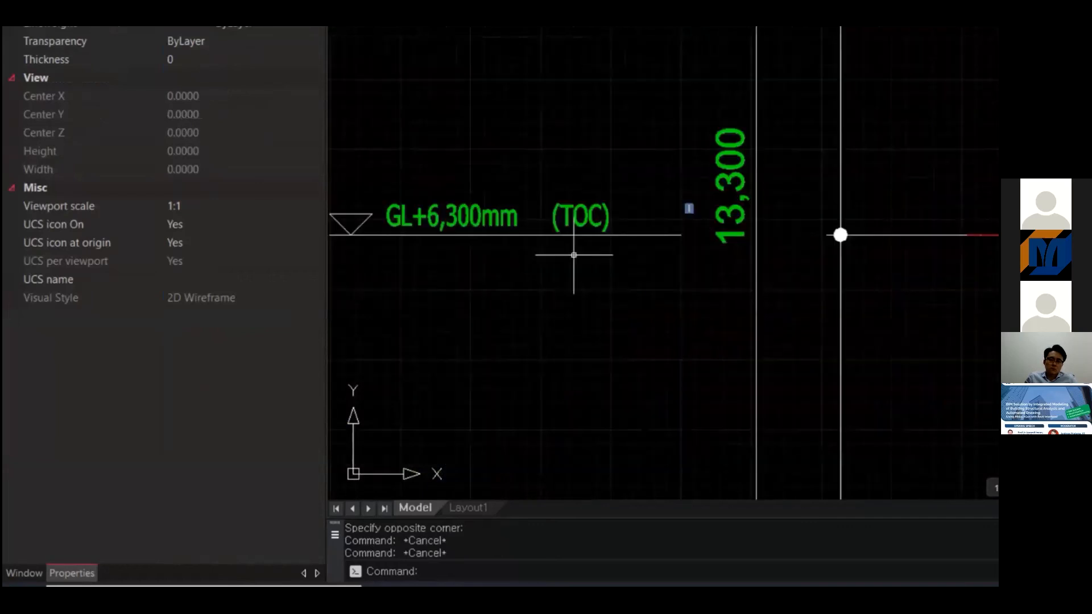
middle_drag(574, 255, 715, 270)
click(638, 183)
click(594, 239)
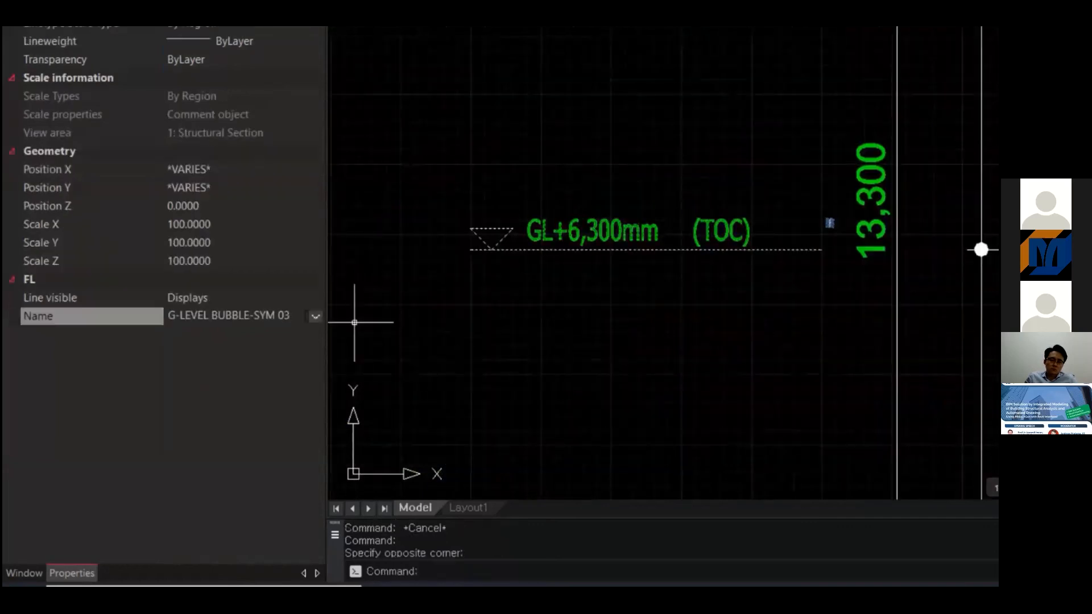
click(316, 318)
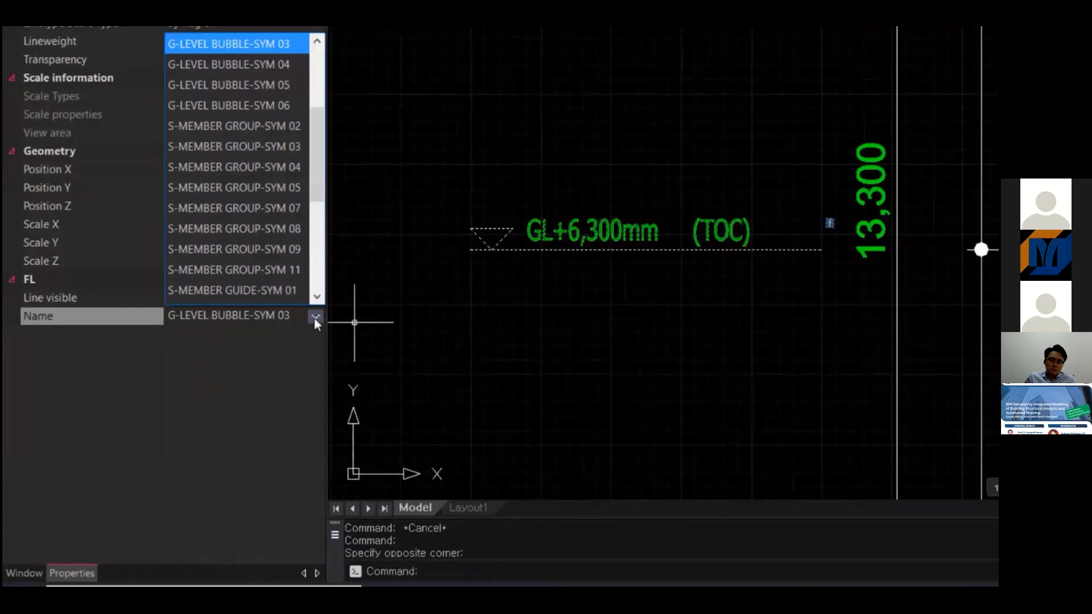
scroll(237, 121, up, 1)
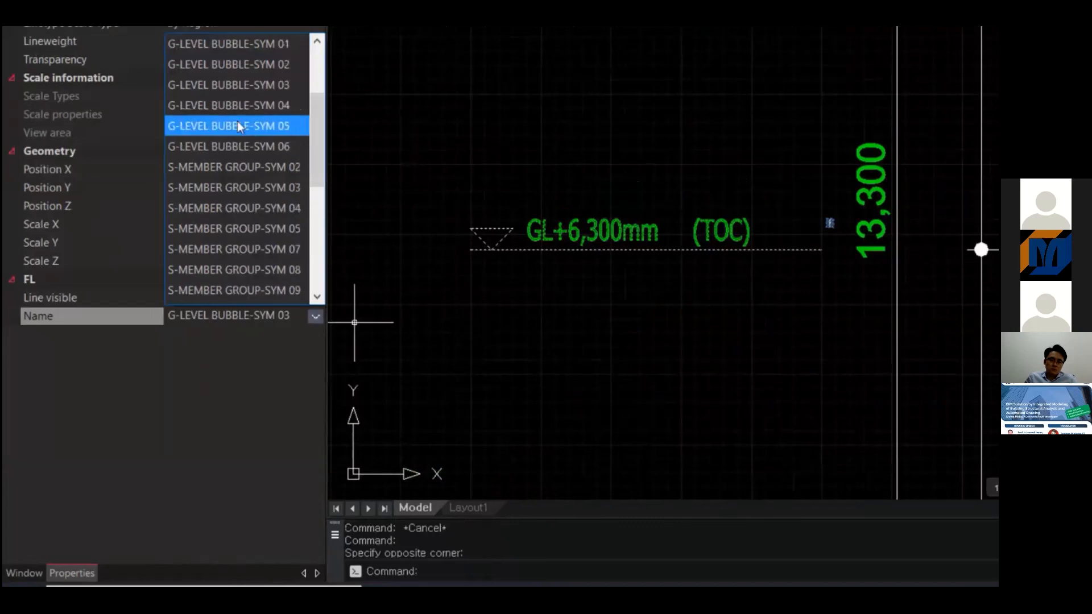
scroll(238, 121, up, 1)
click(245, 107)
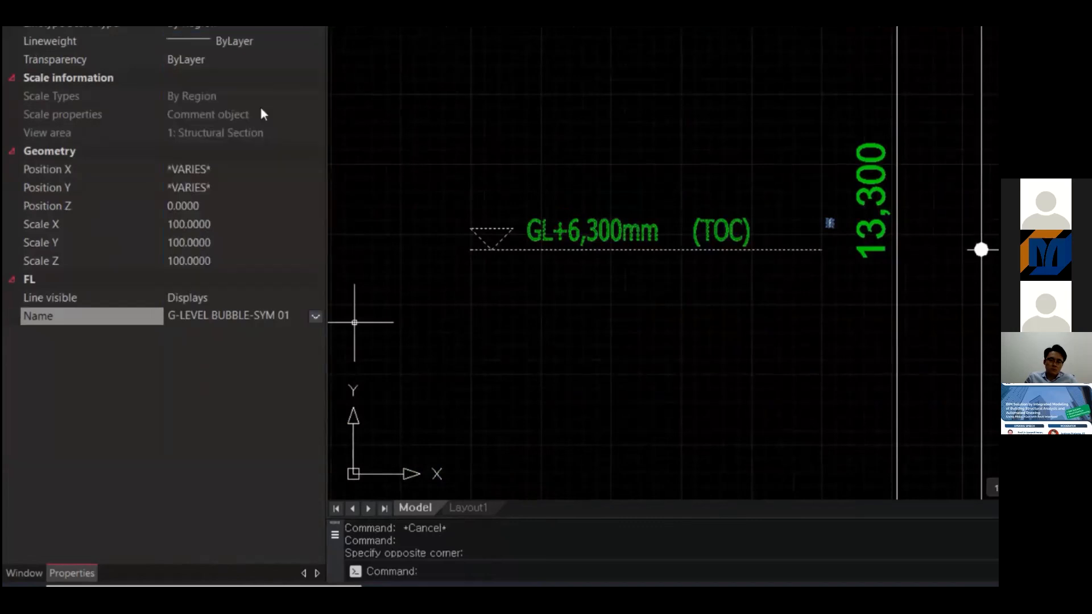
middle_drag(749, 298, 707, 271)
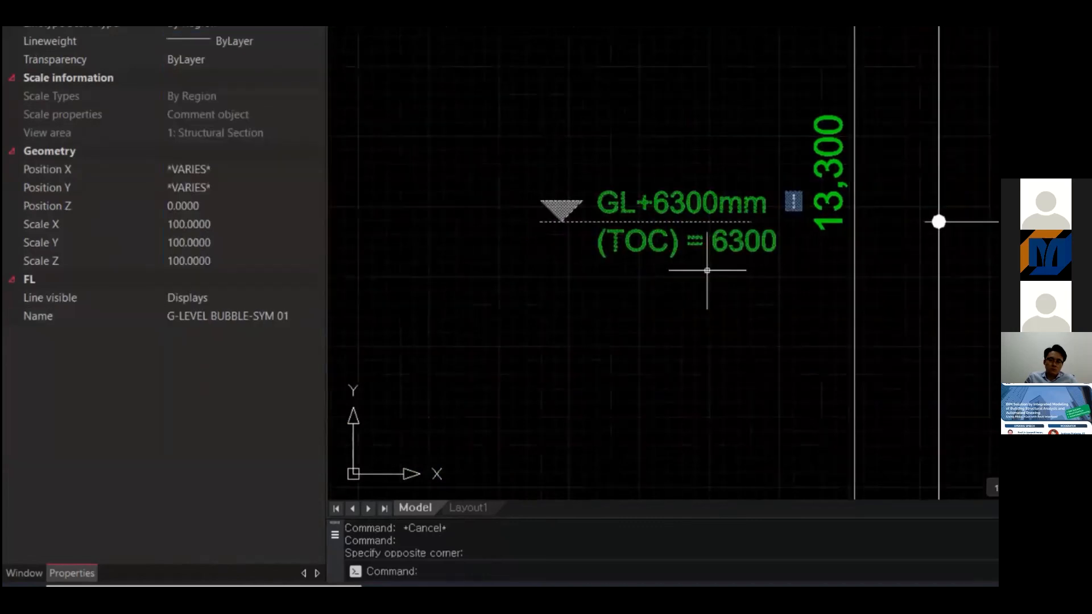
click(709, 277)
key(Escape)
scroll(764, 282, down, 6)
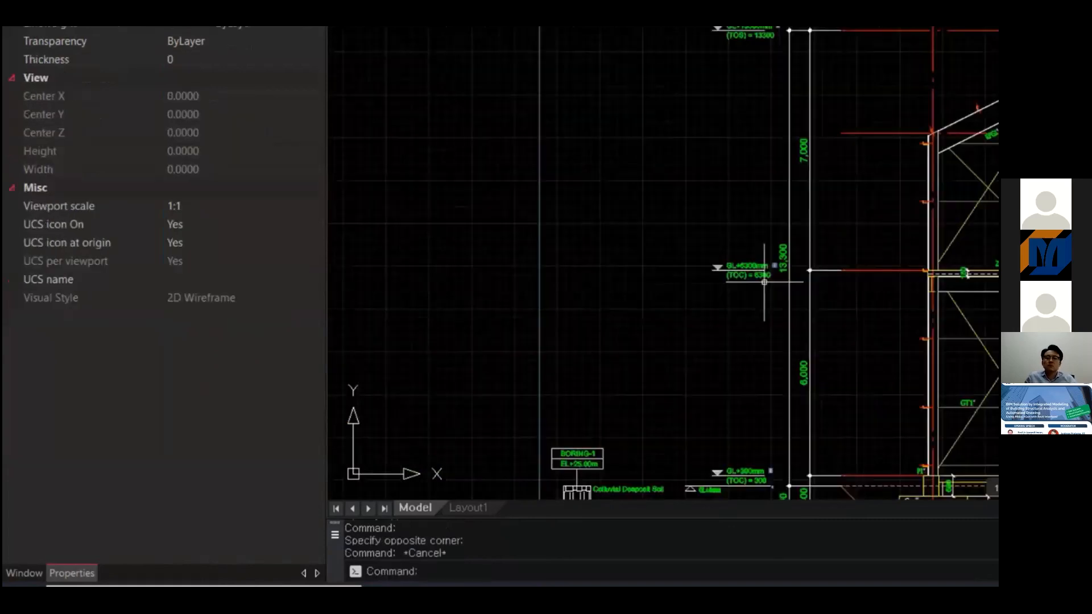
middle_drag(764, 282, 749, 227)
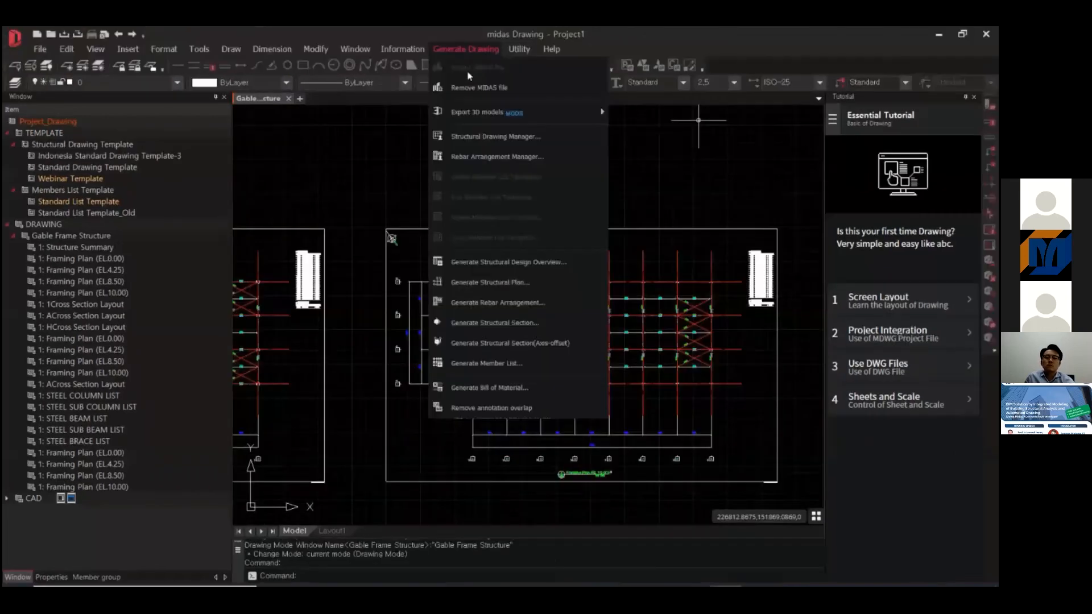
- Generate a structural section along the lowest horizontal grid line of the framing plan and place it beside the existing cross sections
click(535, 328)
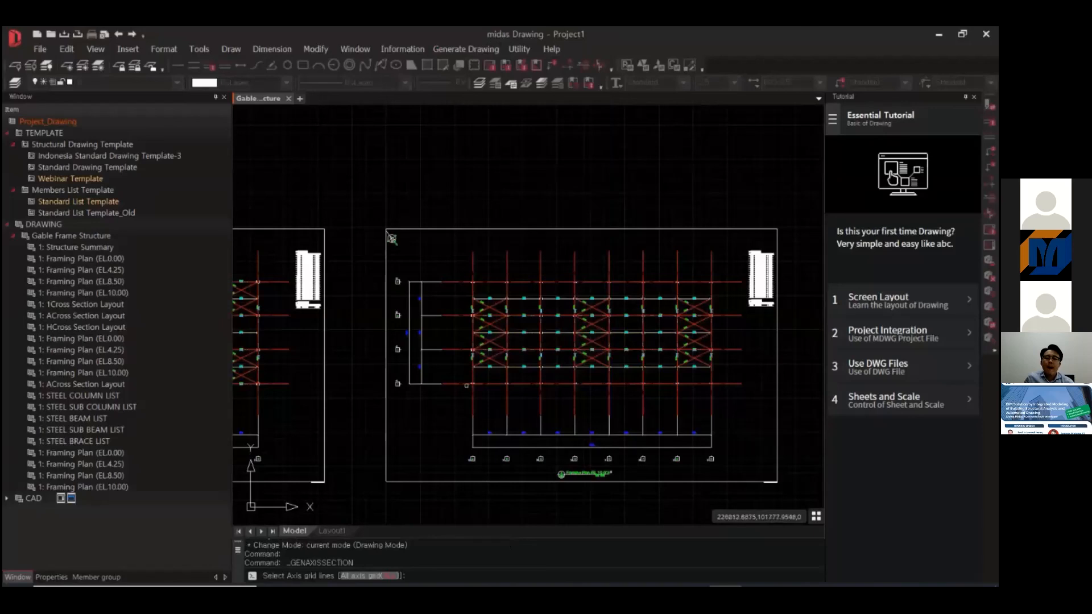
click(392, 239)
click(392, 239)
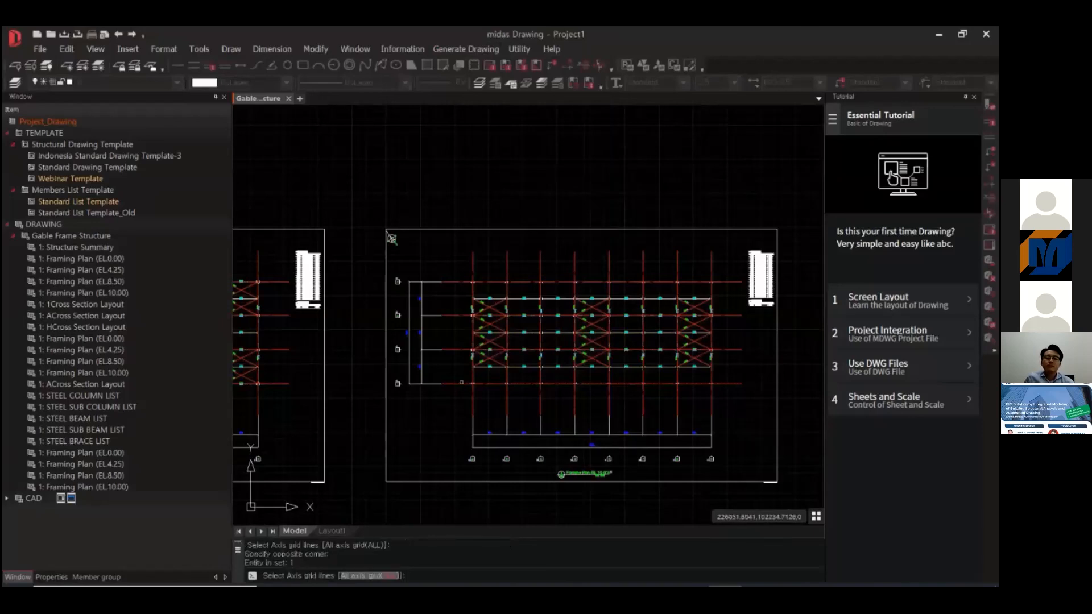
key(Return)
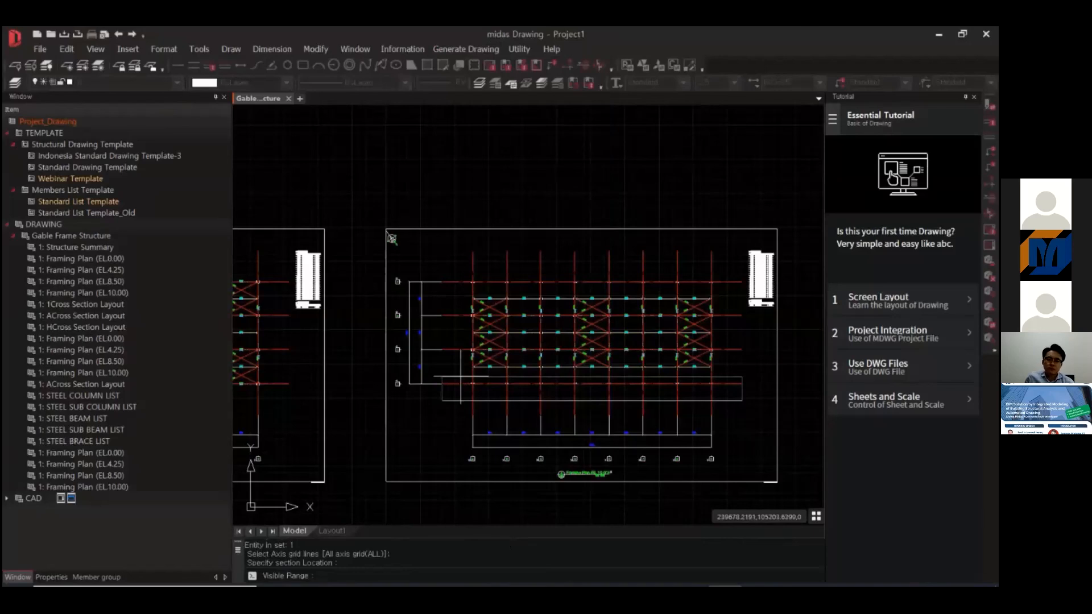
click(461, 376)
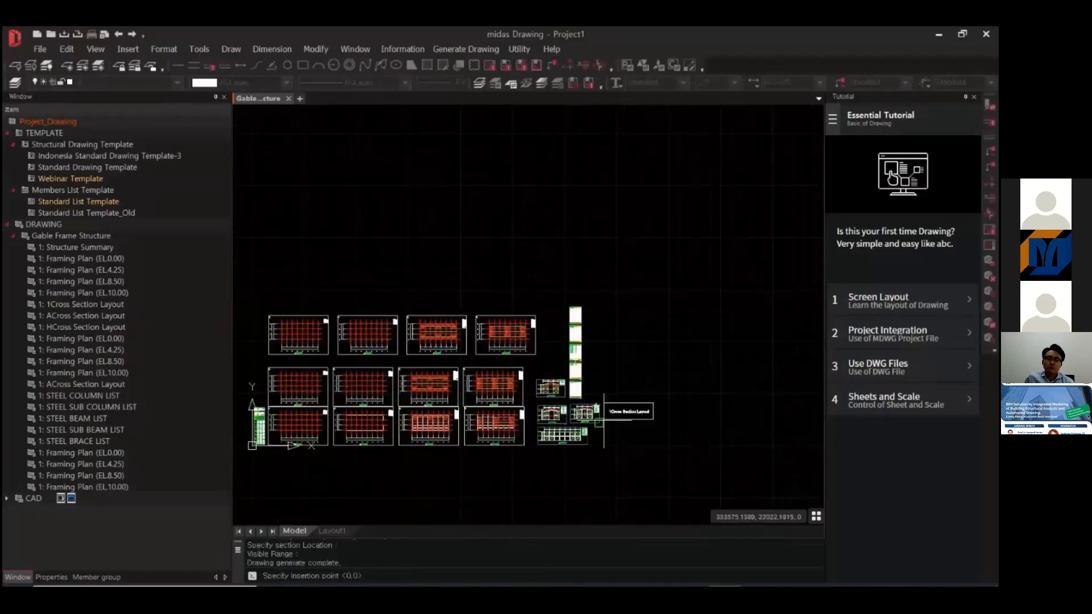
scroll(609, 420, up, 4)
click(592, 466)
- Examine the level marks, grid dimensions and beam marks in the newly generated cross section
scroll(593, 466, up, 2)
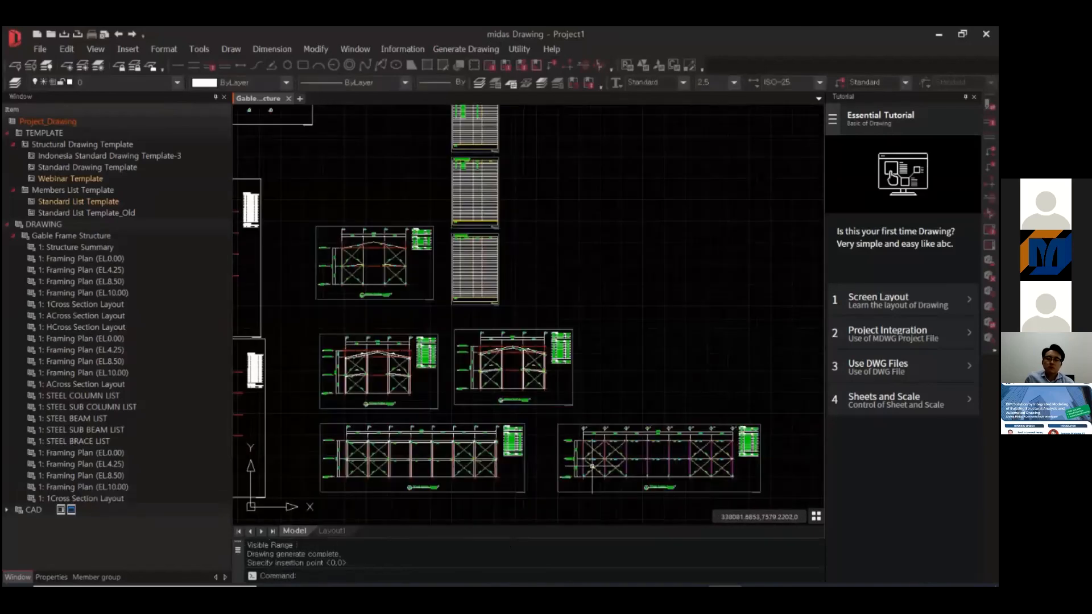
scroll(593, 467, up, 6)
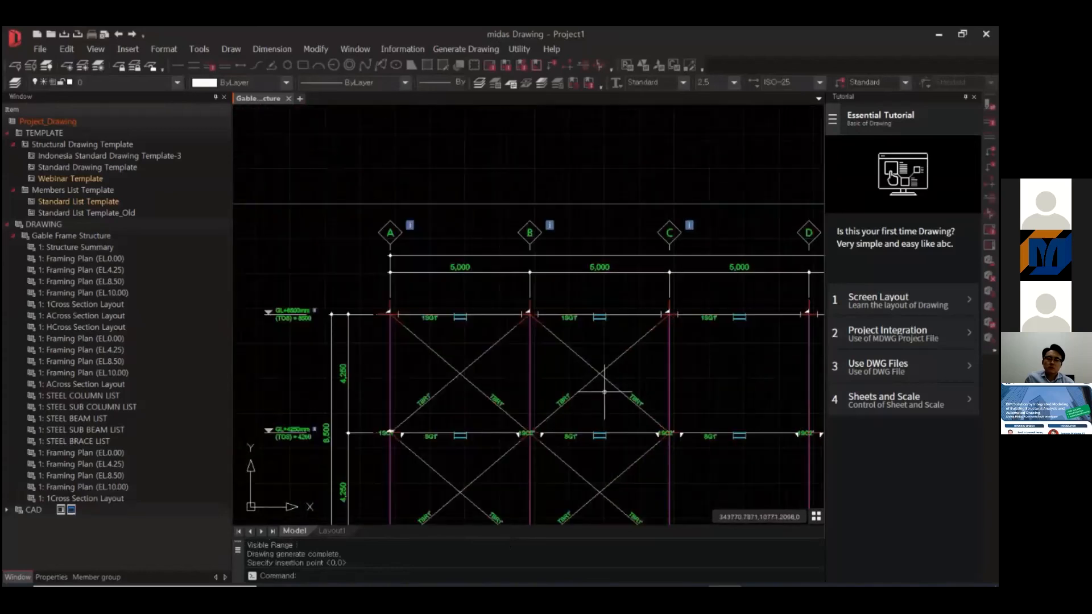
middle_drag(659, 433, 505, 417)
scroll(555, 253, up, 1)
scroll(463, 299, up, 2)
scroll(436, 301, down, 2)
mouse_move(424, 312)
middle_down()
mouse_move(466, 321)
mouse_move(720, 281)
middle_up()
scroll(400, 414, up, 1)
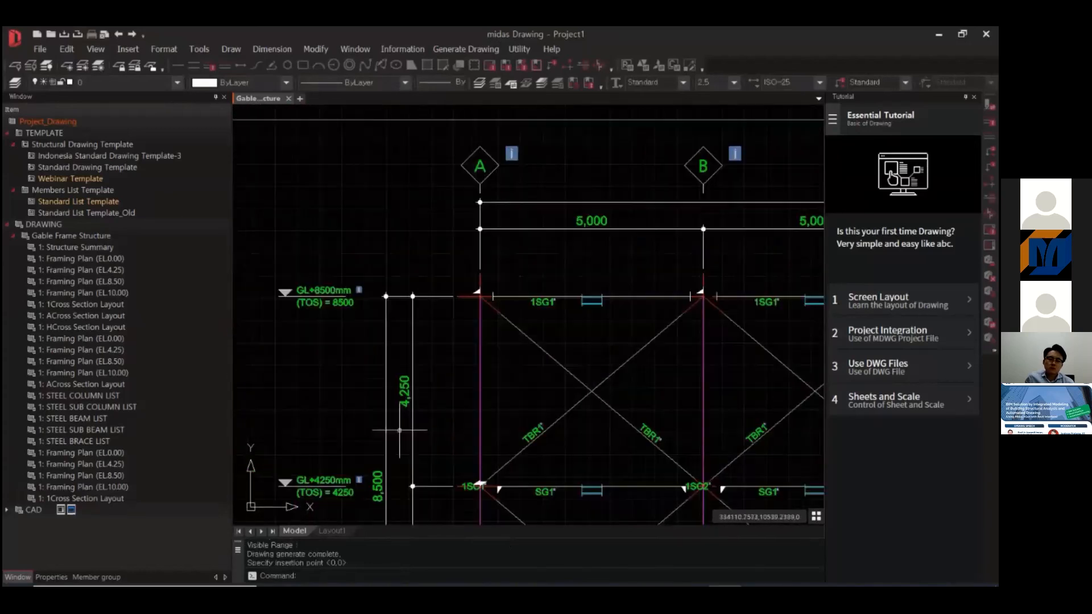
- Inspect the column and brace lines around axes A and B of the new section, and its member list tables
click(490, 353)
click(470, 362)
middle_drag(641, 313, 542, 313)
key(Escape)
click(546, 392)
click(520, 416)
scroll(543, 353, down, 5)
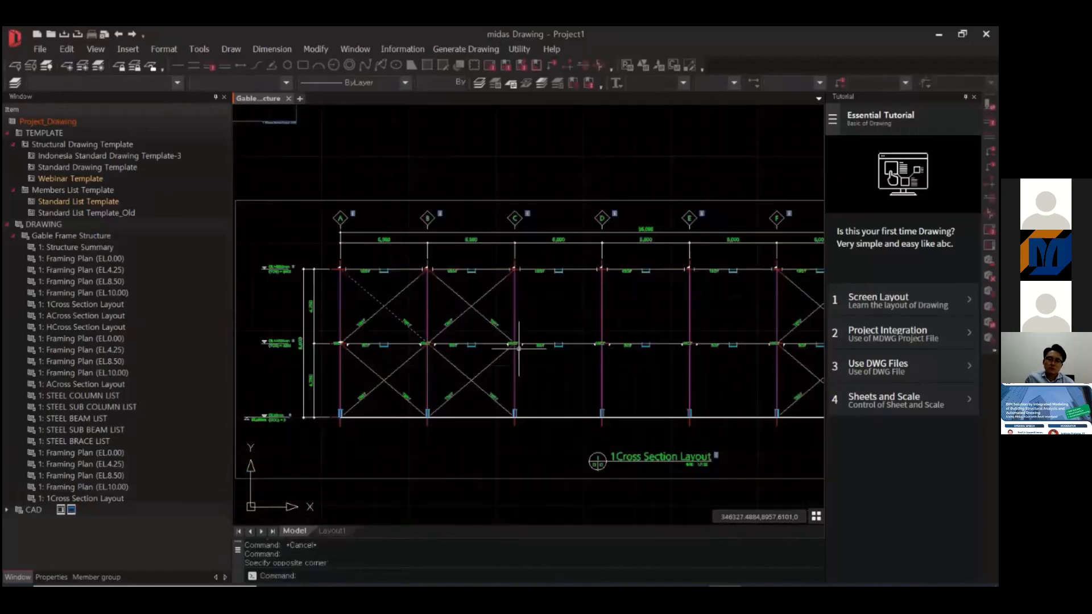
scroll(713, 349, up, 4)
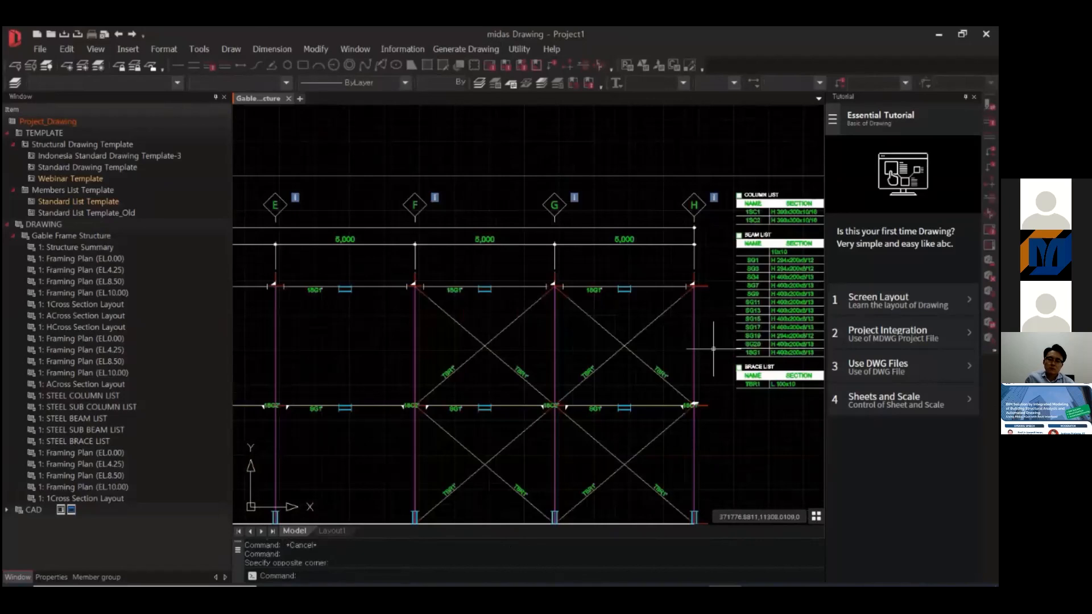
scroll(713, 349, down, 4)
- Generate another structural section with its range spanning the framing plan's lowest horizontal grid line, and place it directly below the existing 1Cross Section Layout
click(467, 49)
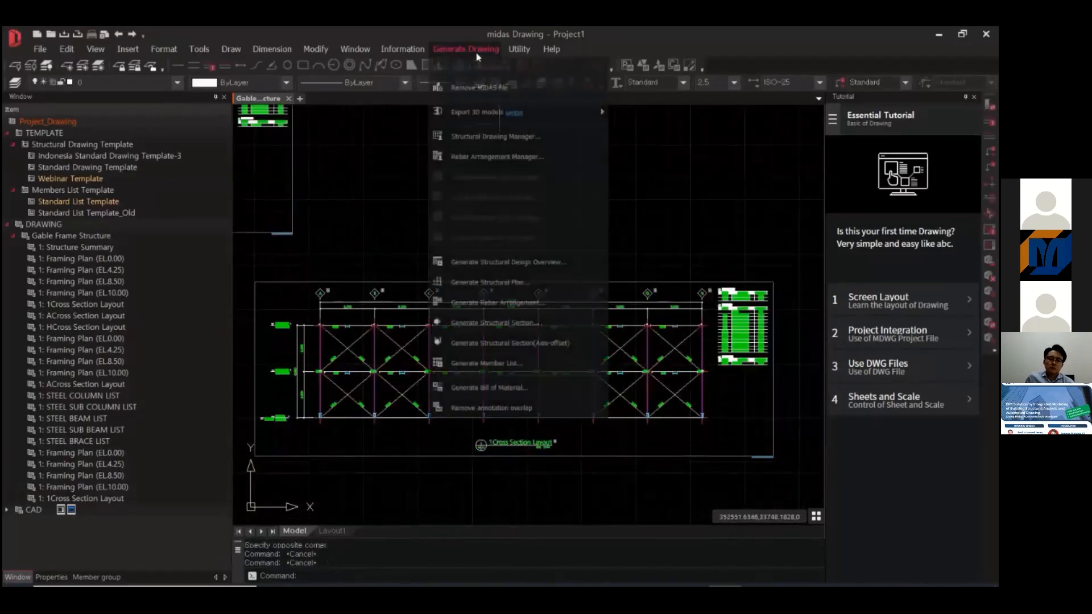
click(489, 136)
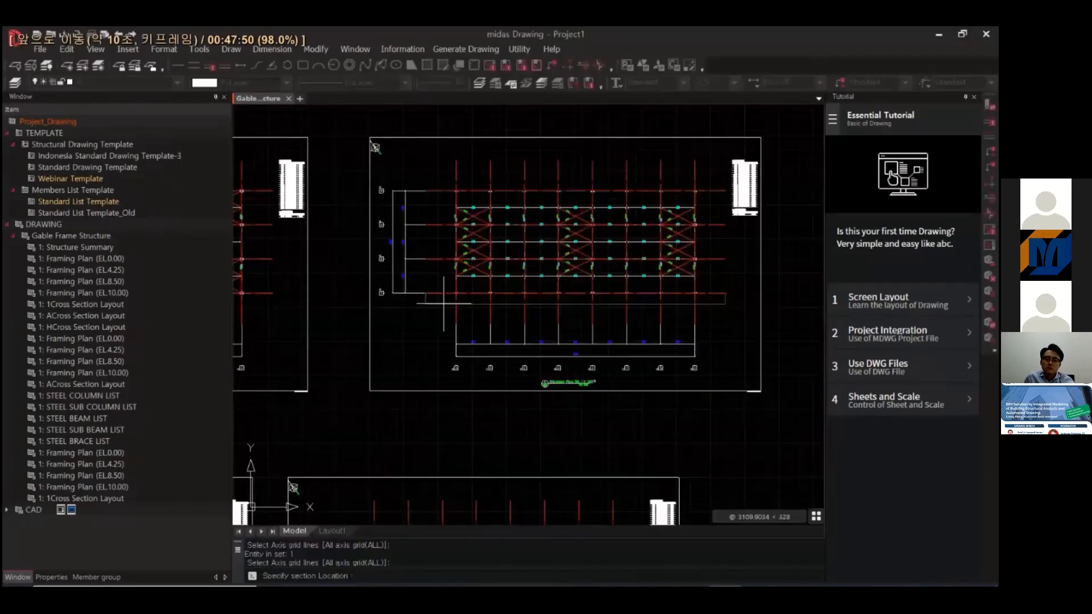
click(444, 304)
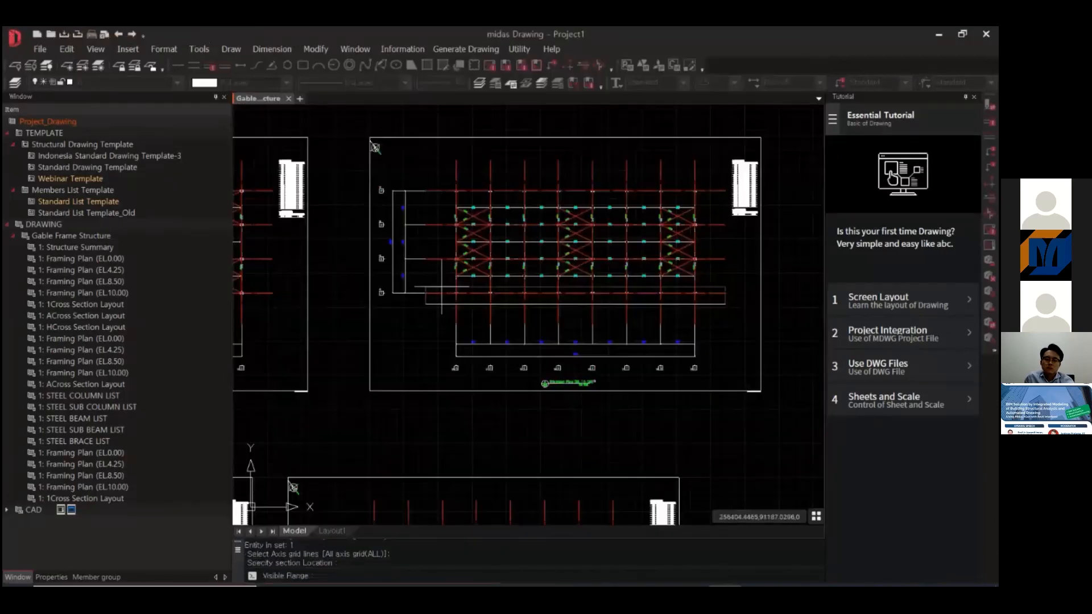
scroll(652, 368, down, 2)
scroll(656, 390, down, 3)
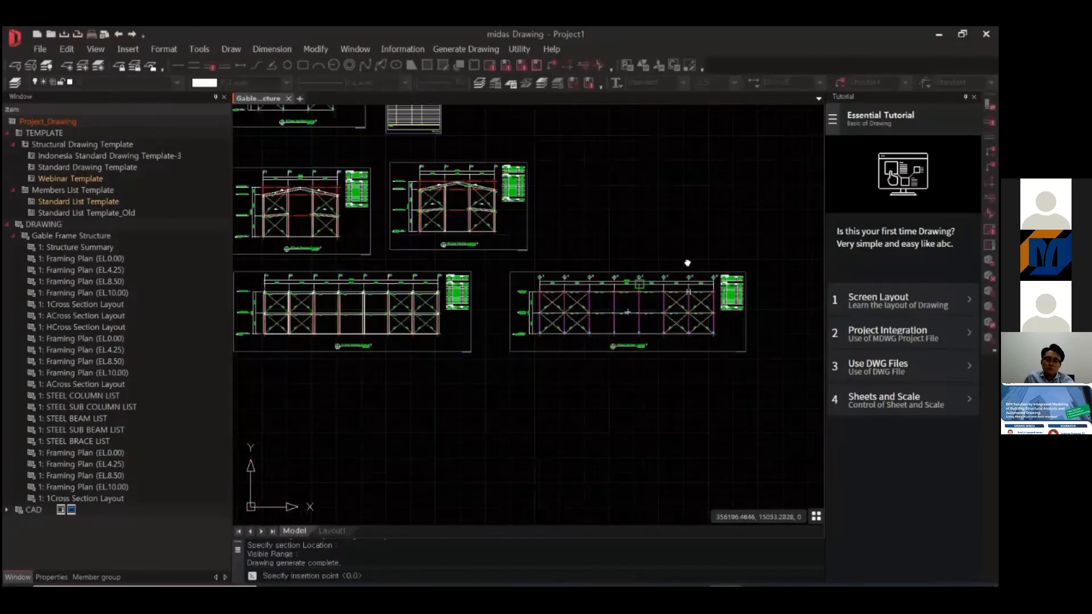
middle_drag(688, 261, 695, 258)
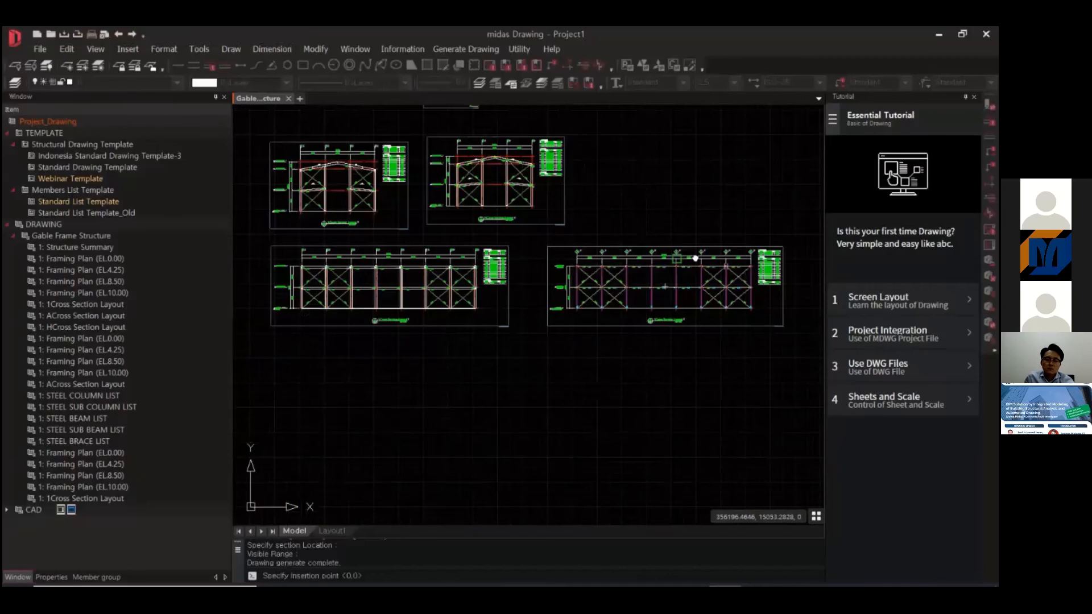
click(411, 364)
scroll(420, 366, up, 2)
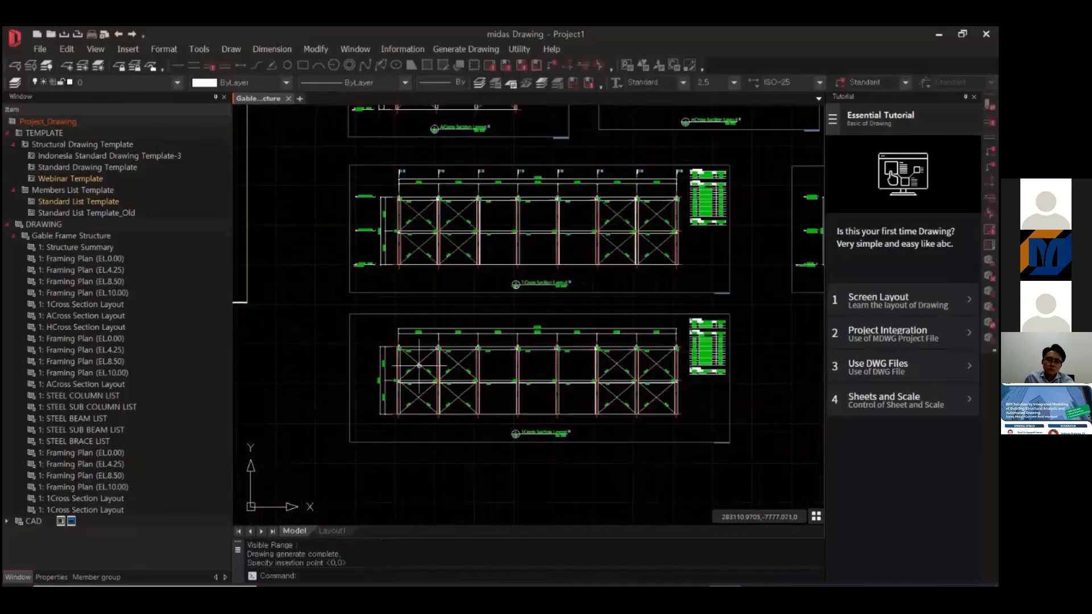
scroll(419, 366, up, 5)
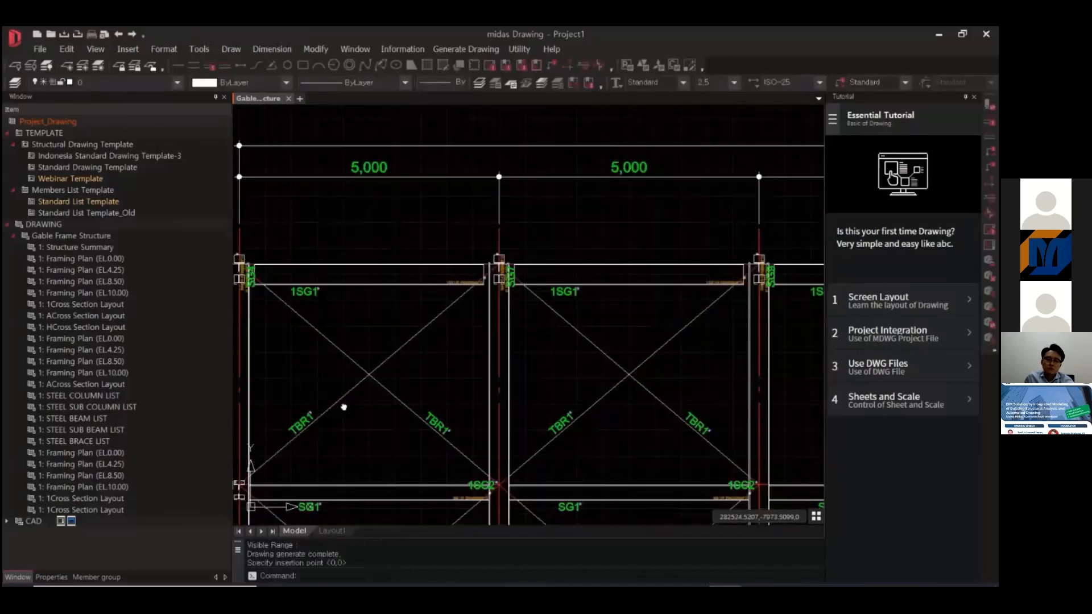